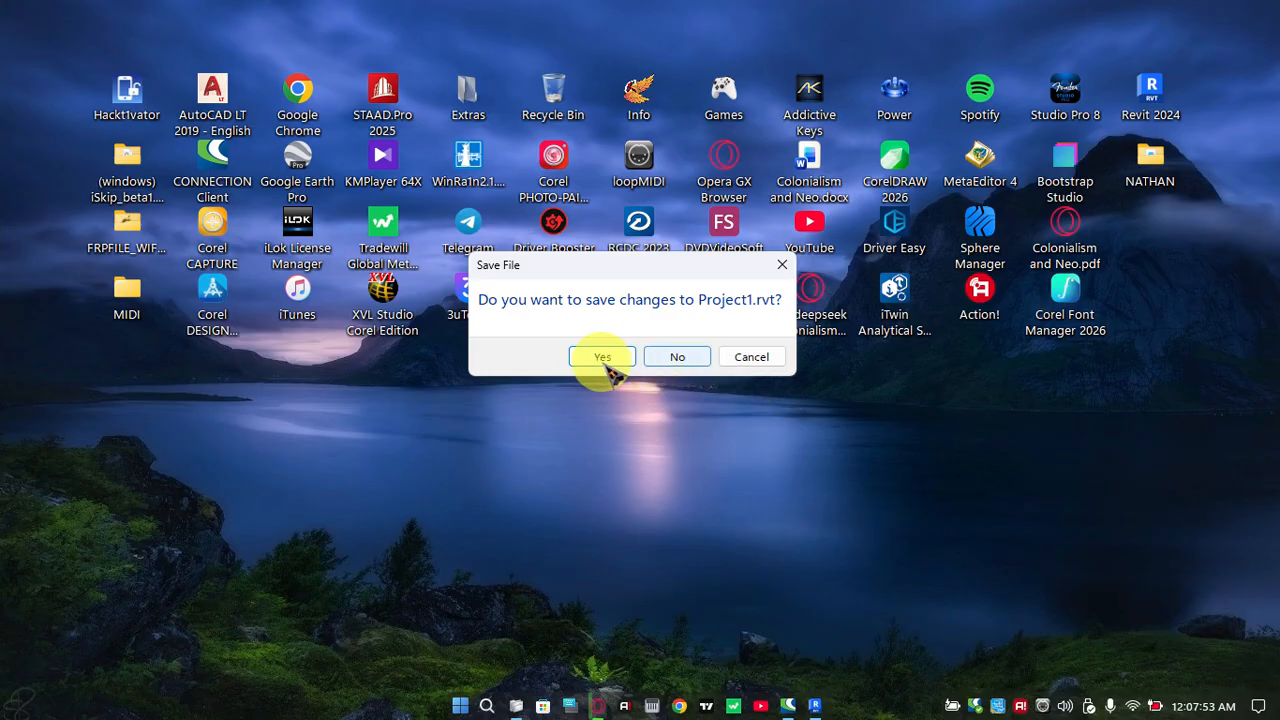
Save the changes to Project1.rvt and switch to the Revit home window
left_click(602, 357)
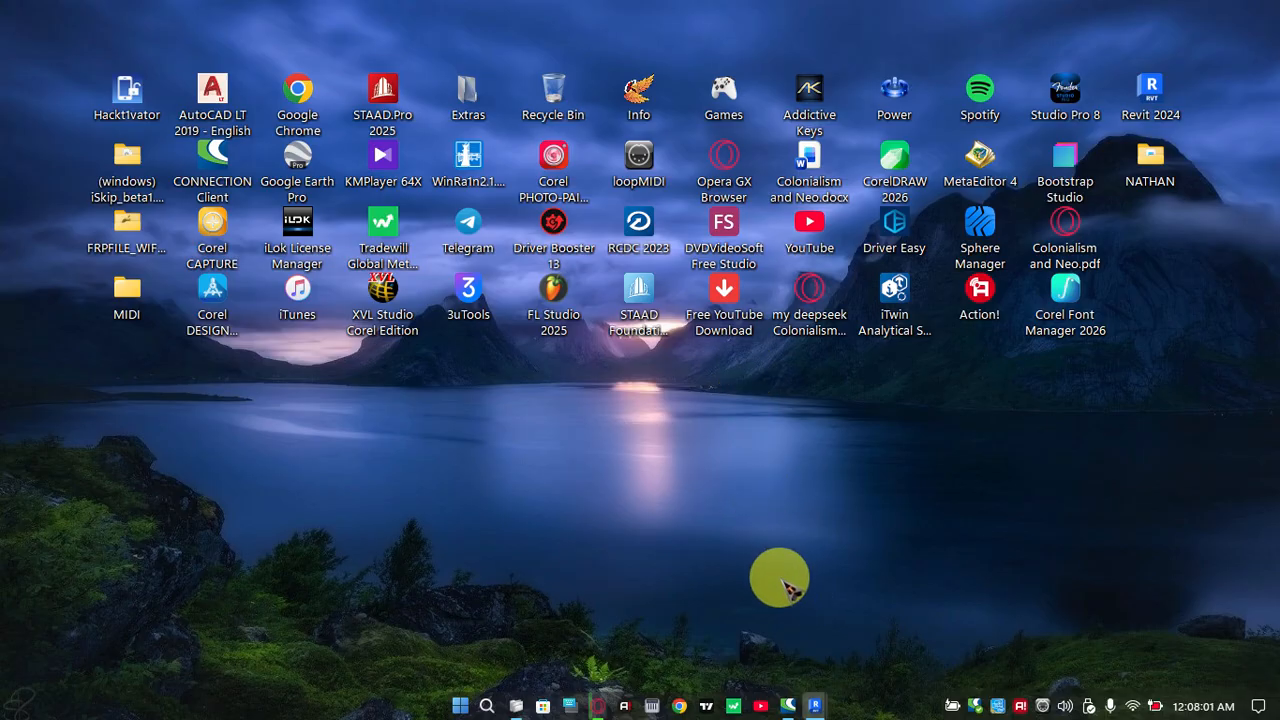
mouse_move(816, 704)
left_click(766, 614)
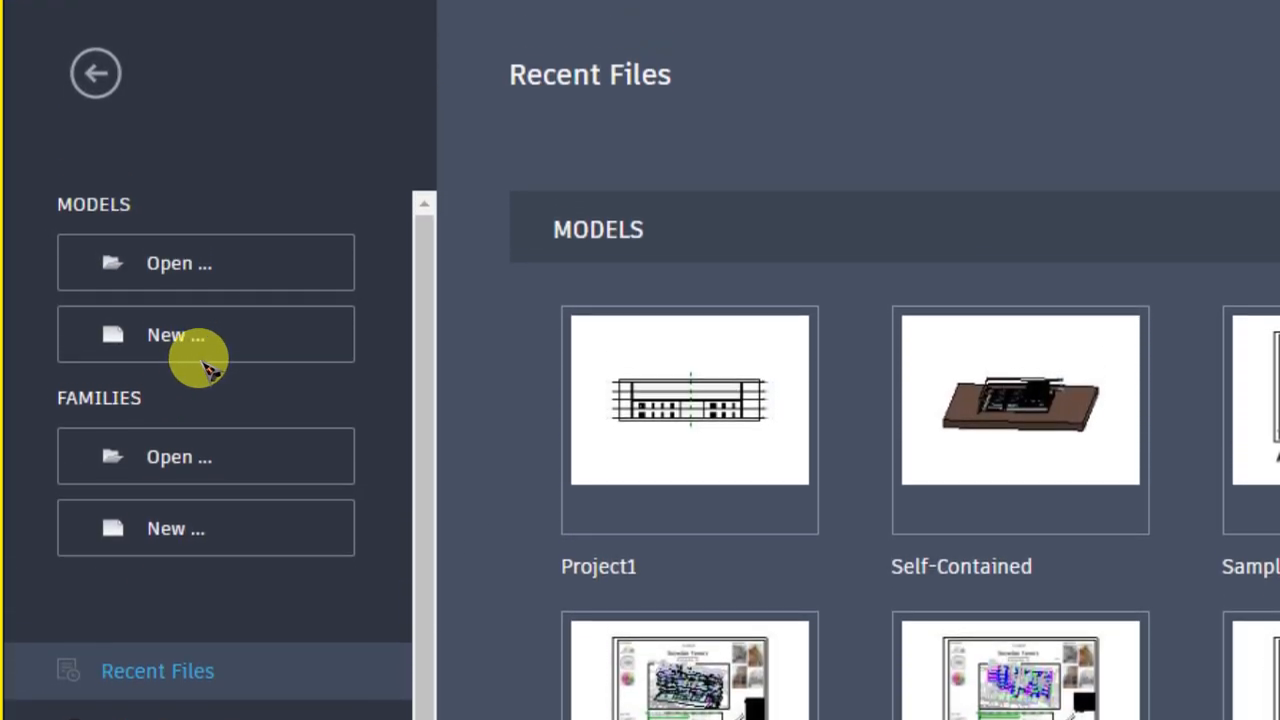
Create a new project from the default.rte template in the English-Imperial folder
left_click(209, 349)
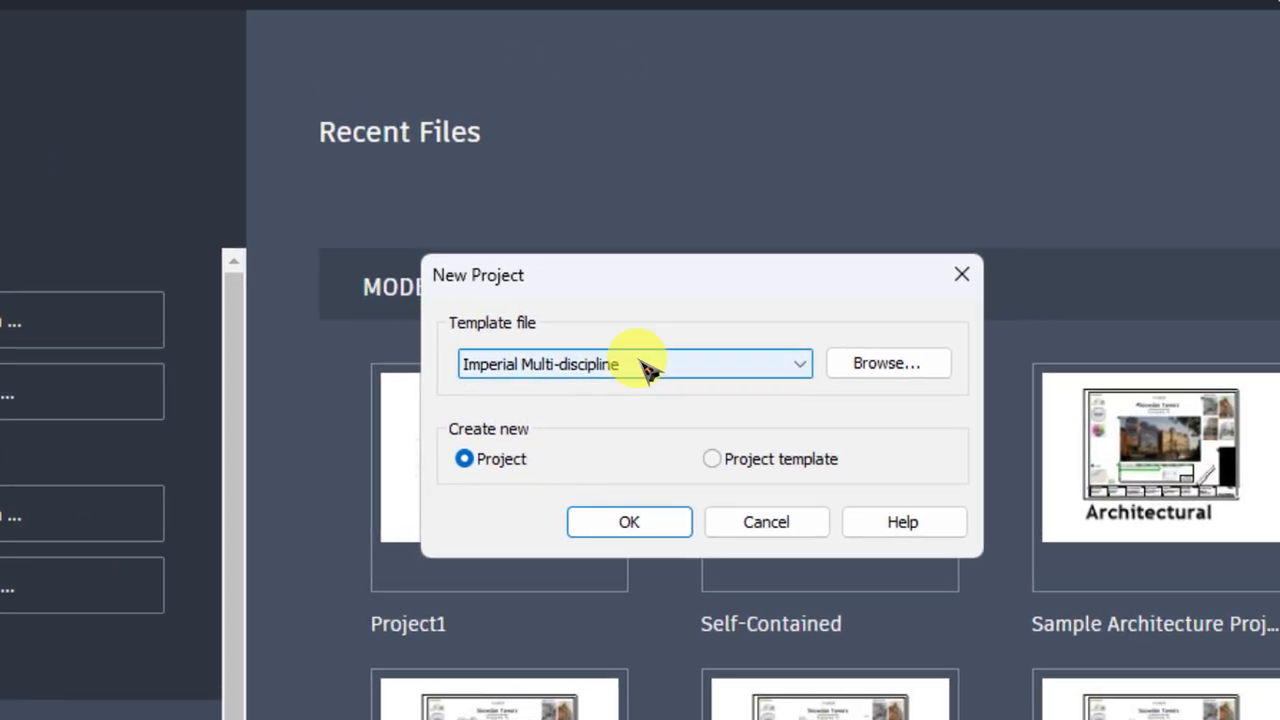
left_click(646, 365)
left_click(646, 365)
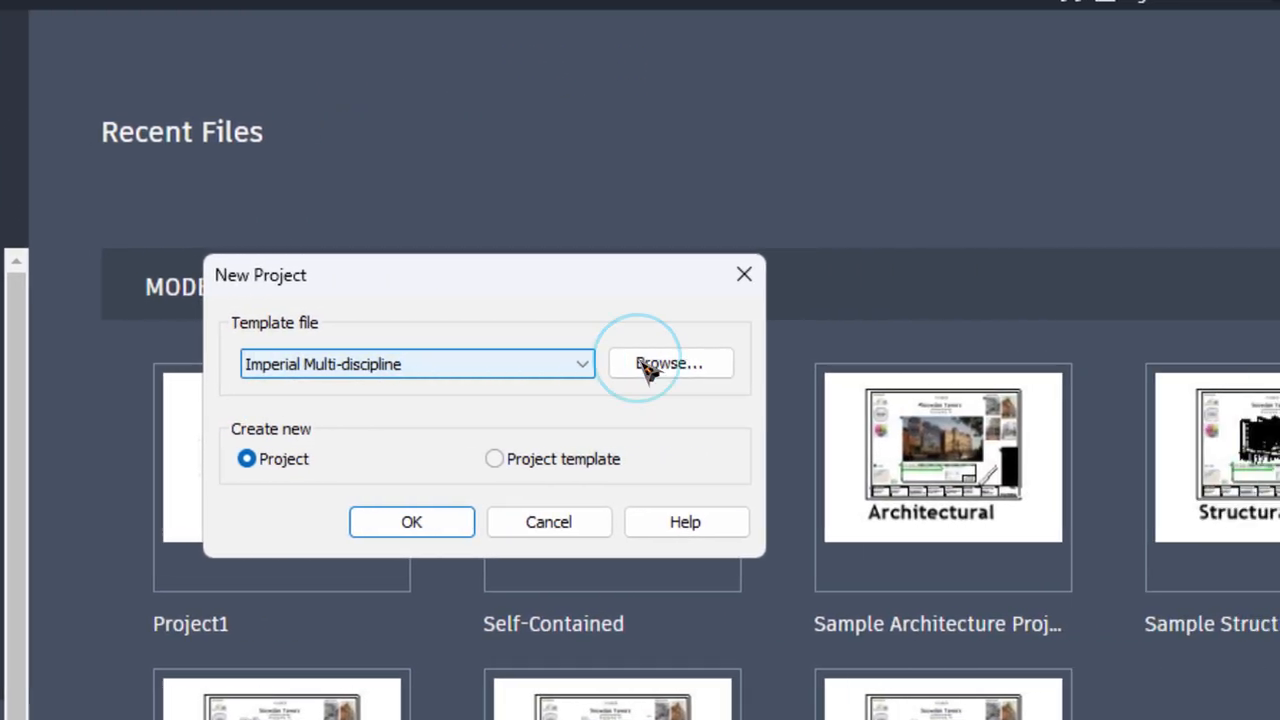
left_click(646, 366)
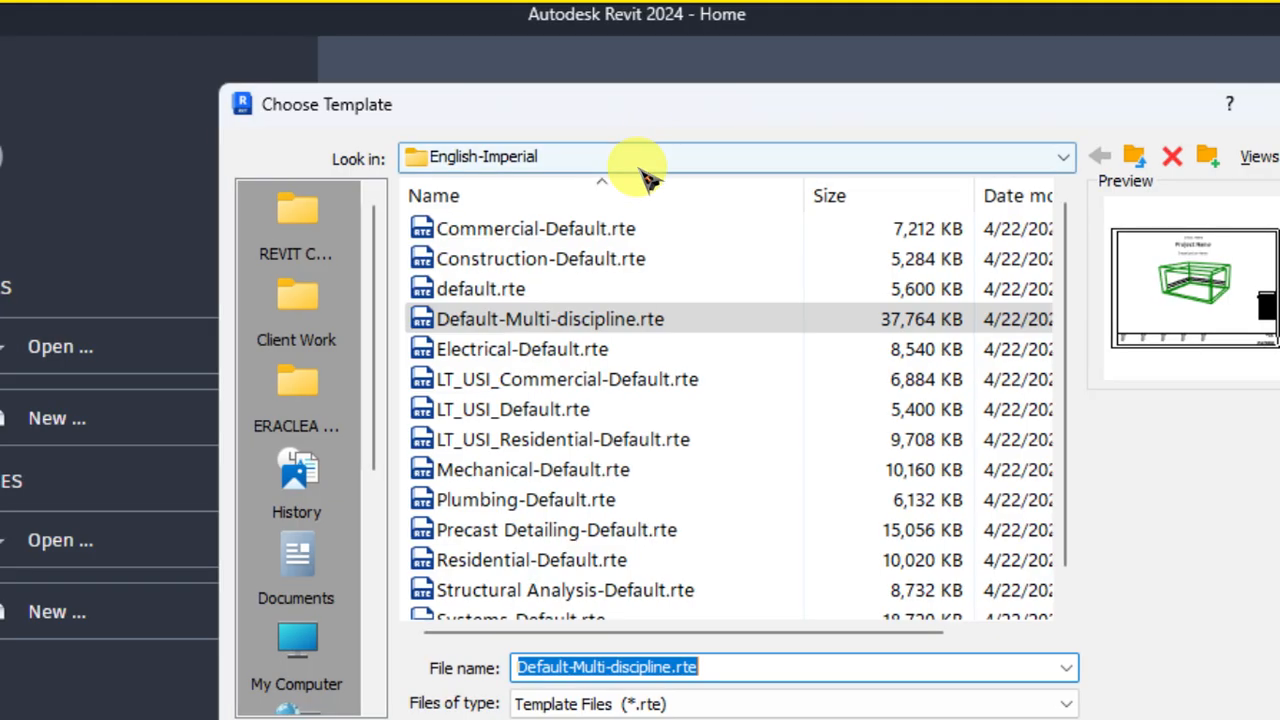
left_click(650, 292)
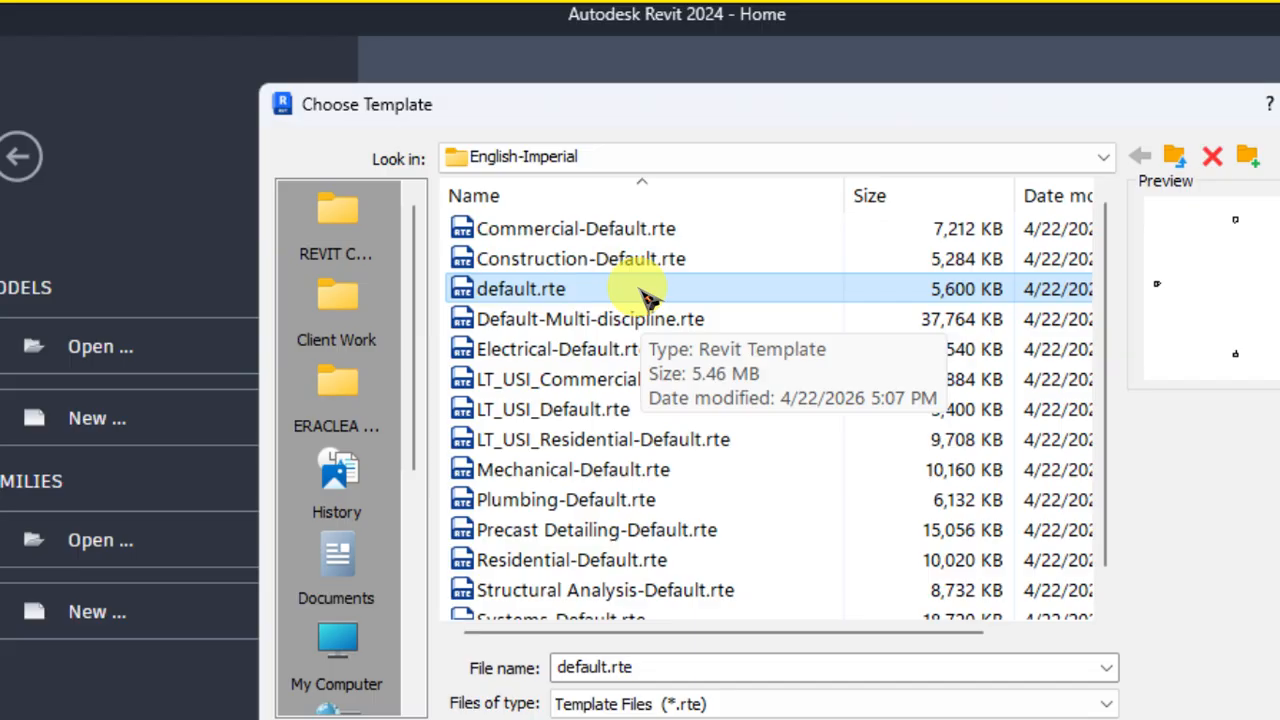
scroll(648, 320, "down", 1)
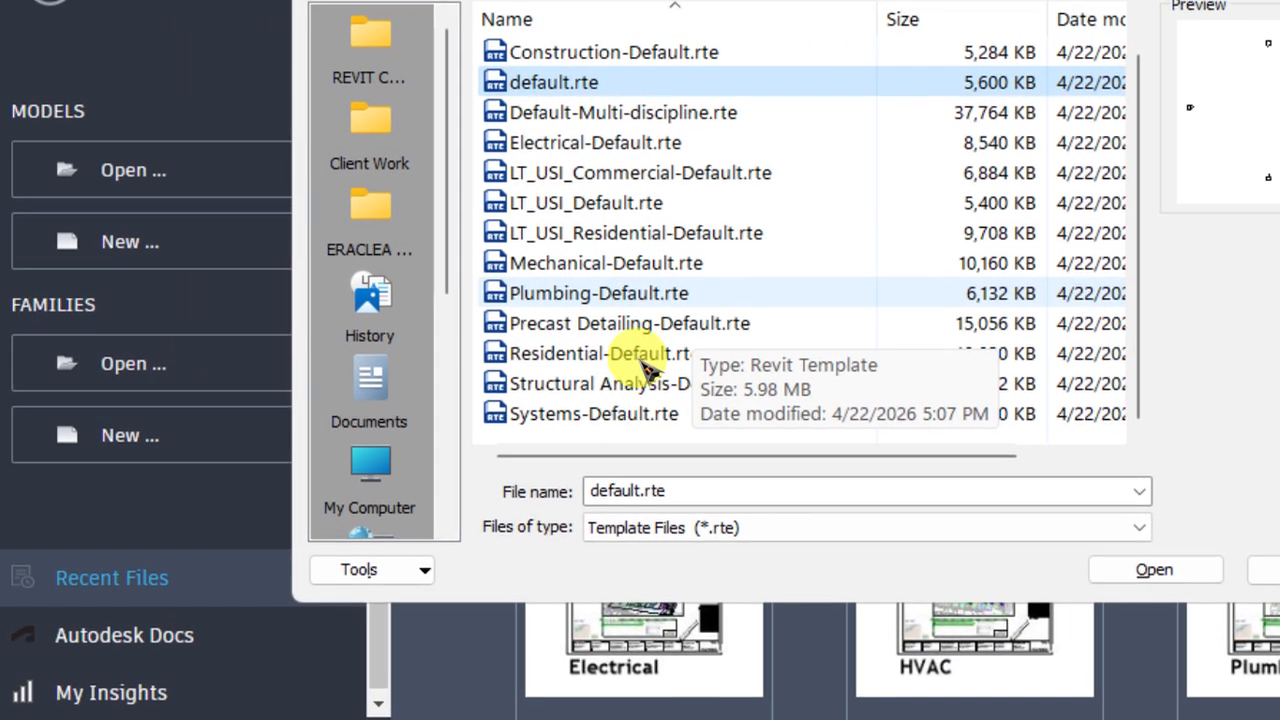
left_click(645, 358)
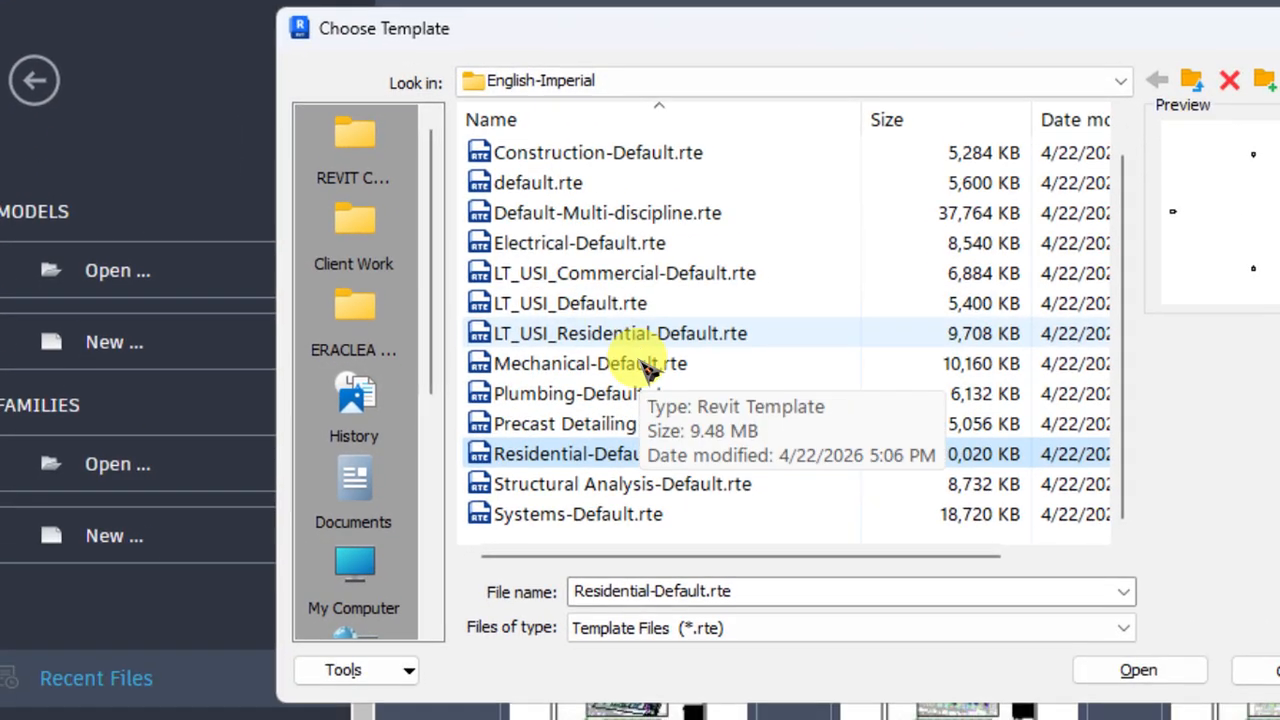
scroll(596, 110, "up", 1)
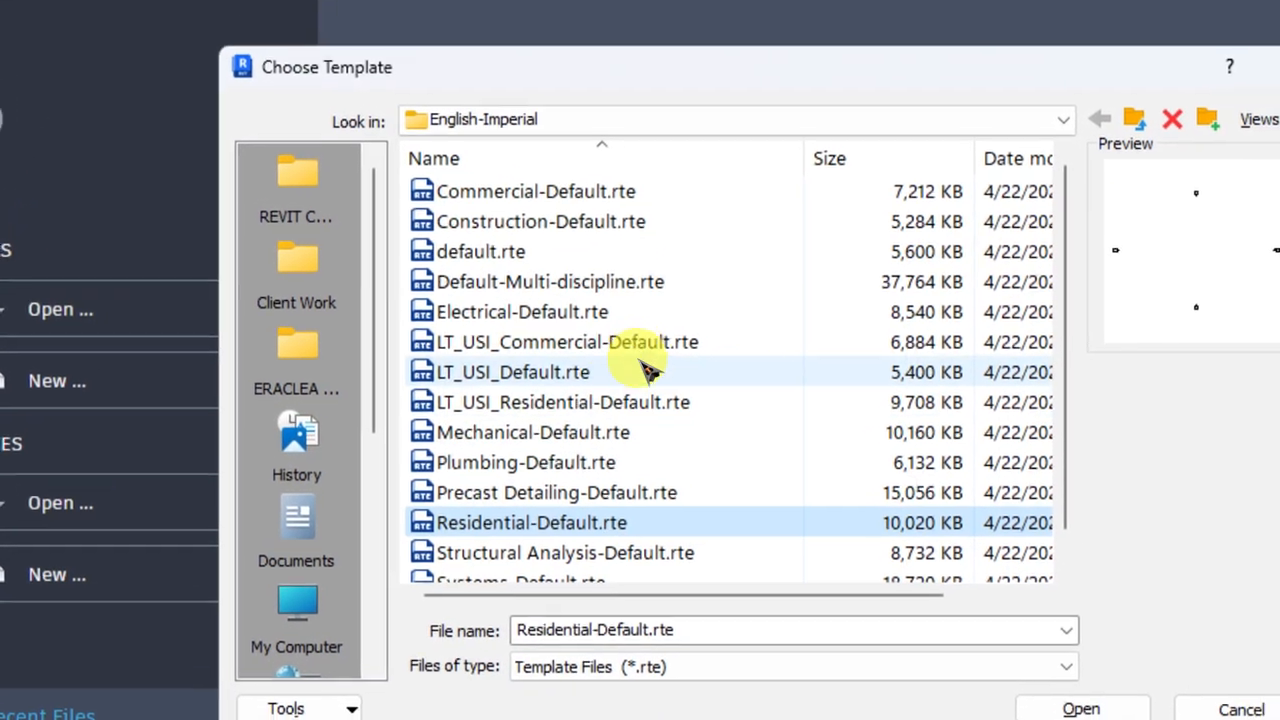
left_click(585, 254)
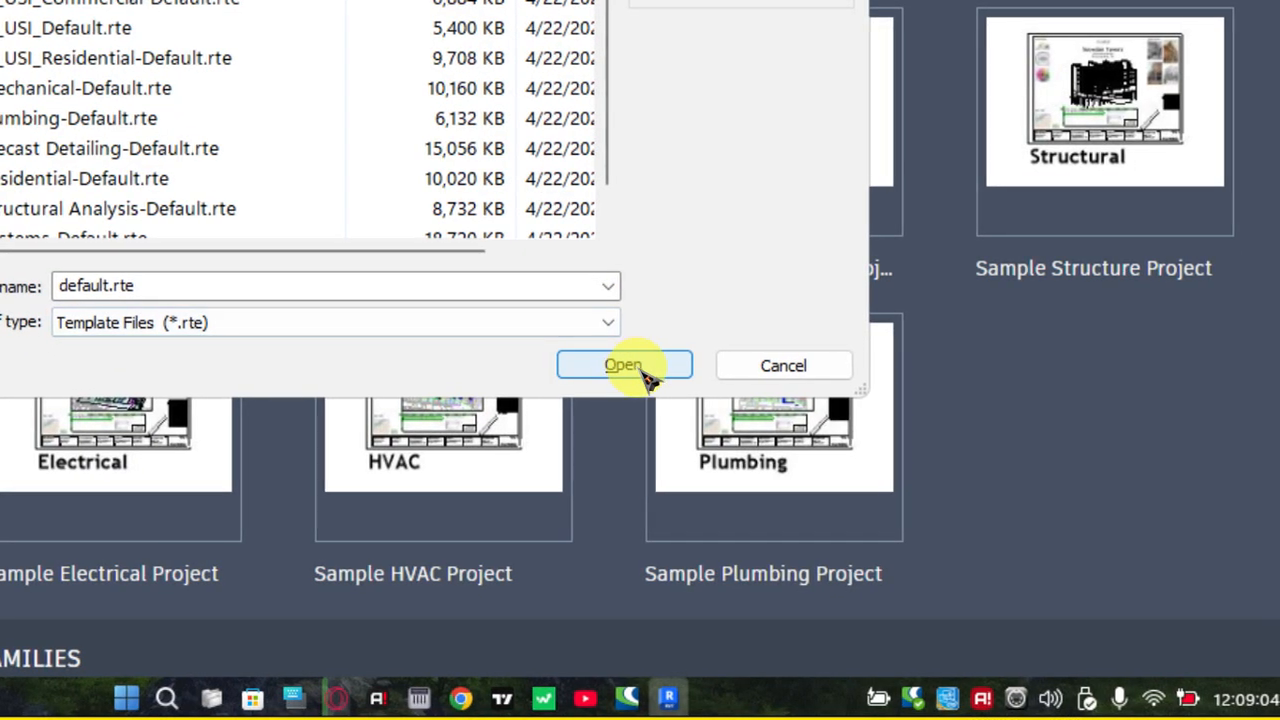
left_click(882, 624)
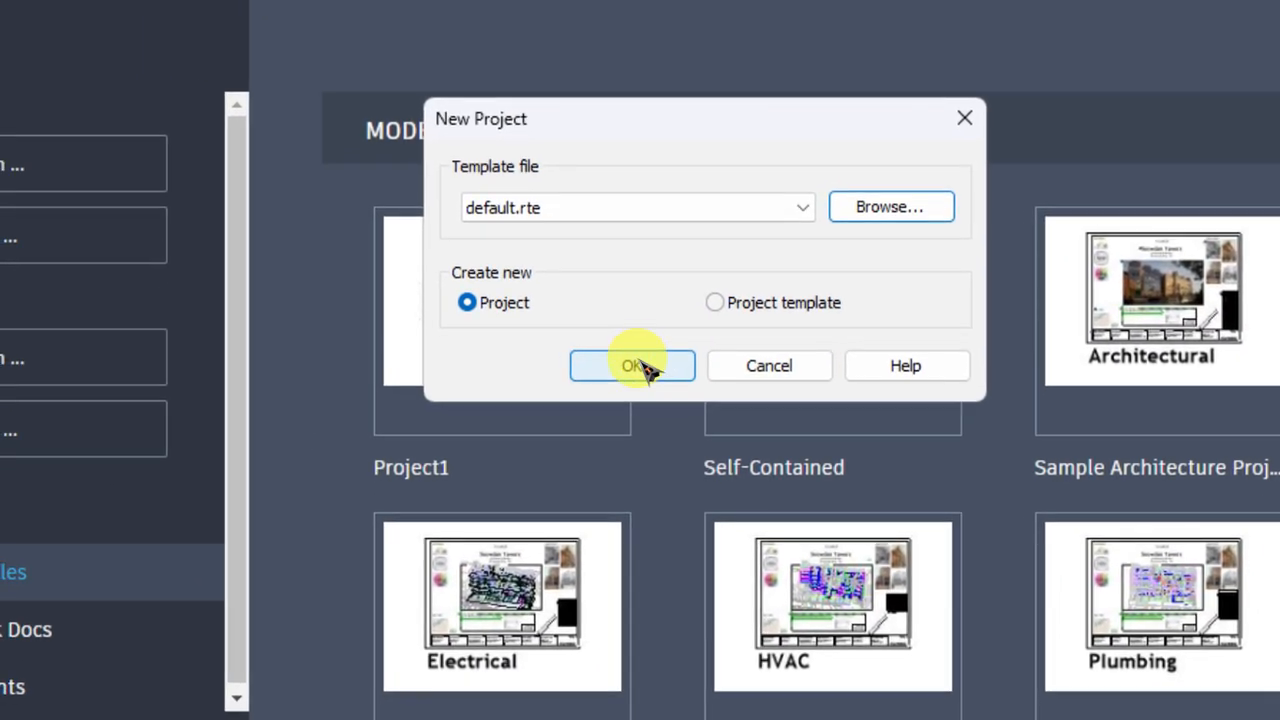
left_click(493, 374)
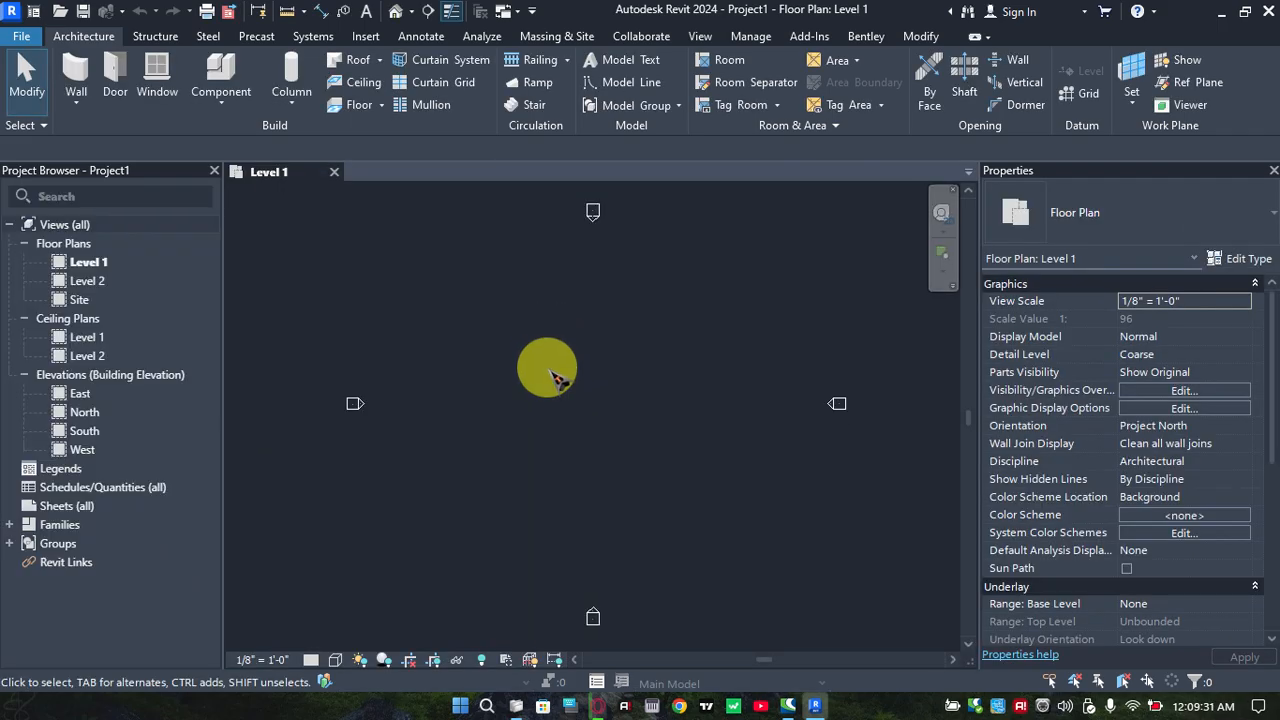
Open the South building elevation view
scroll(620, 360, "down", 3)
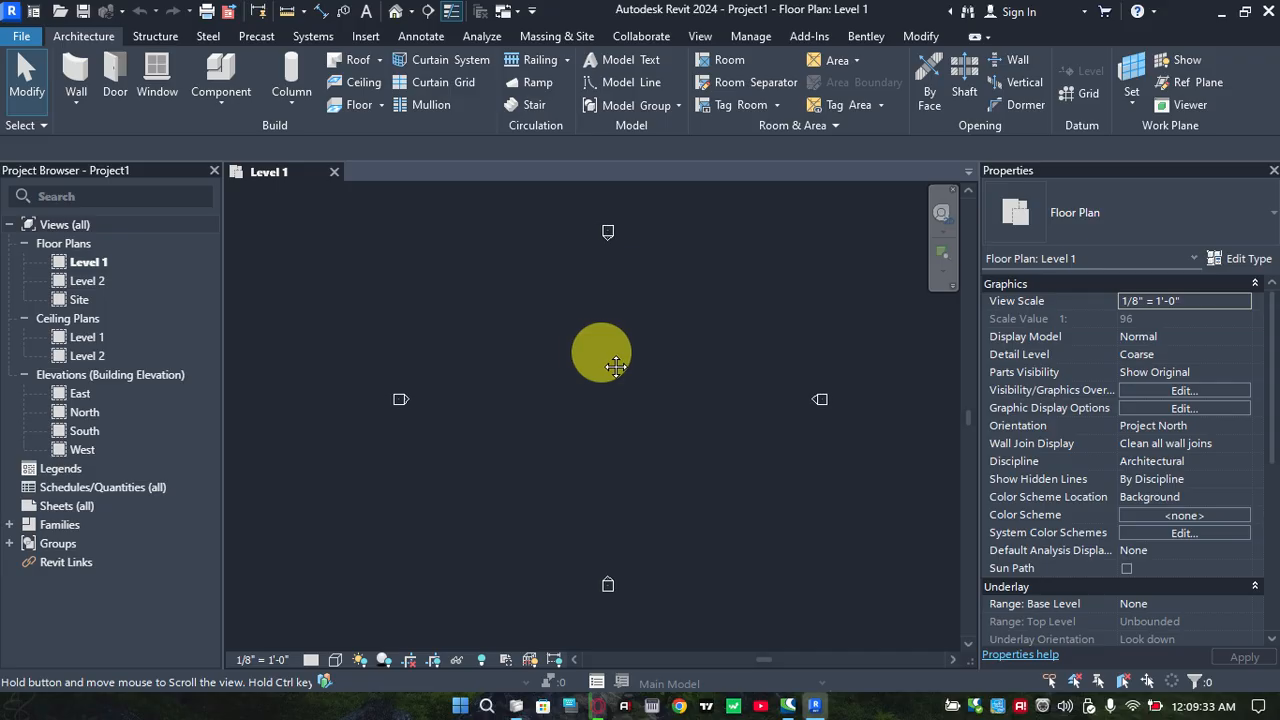
scroll(630, 366, "up", 1)
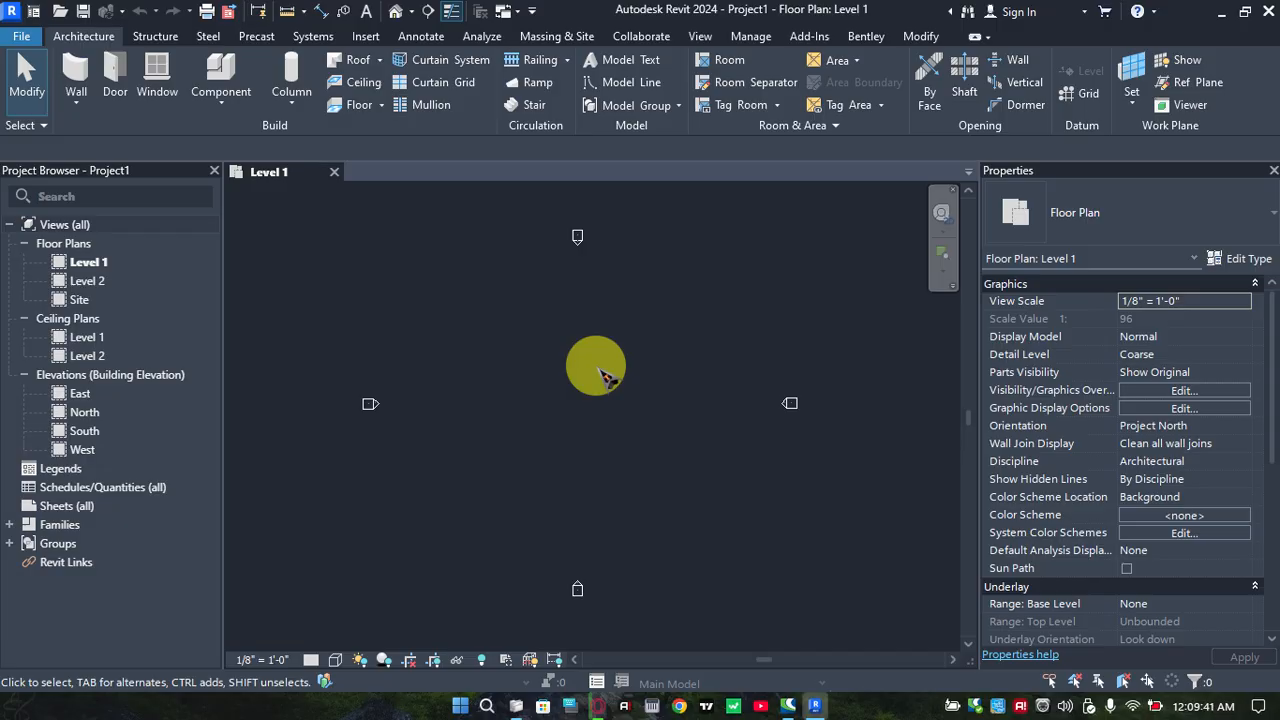
scroll(605, 375, "down", 1)
mouse_move(605, 375)
middle_mouse_down()
mouse_move(623, 348)
mouse_move(609, 373)
middle_mouse_up()
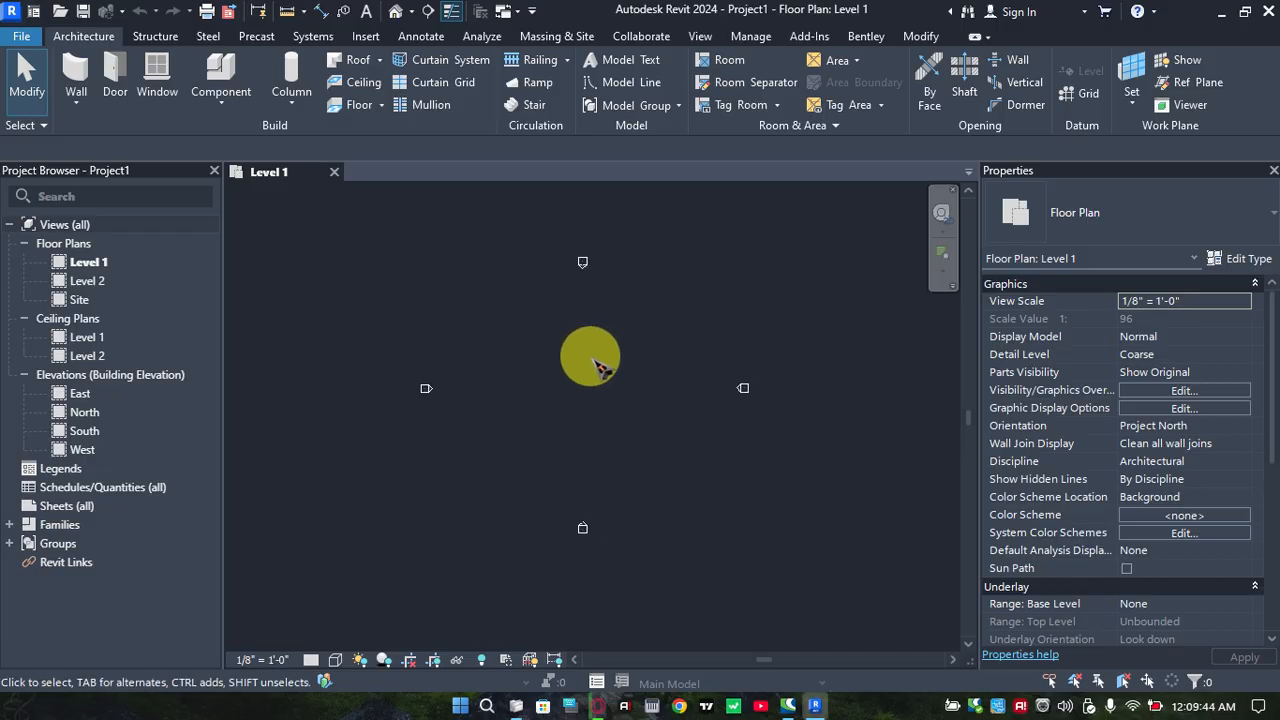
double_click(90, 432)
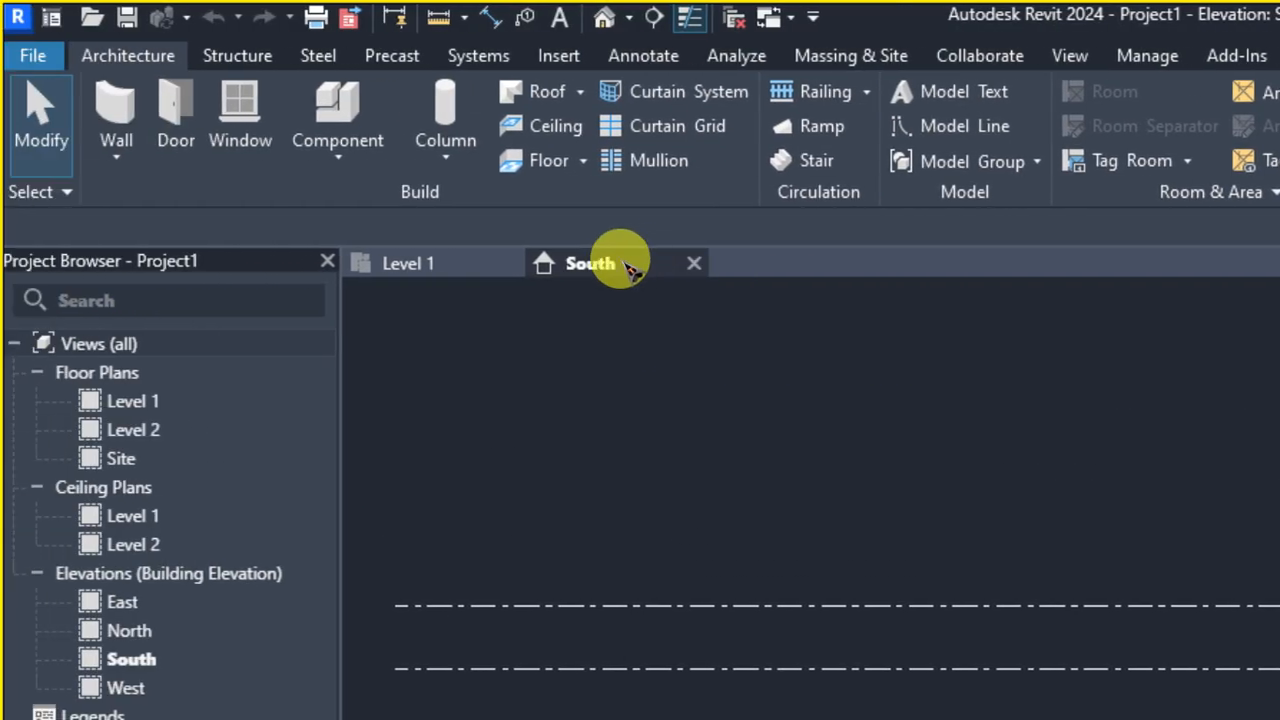
left_click(617, 265)
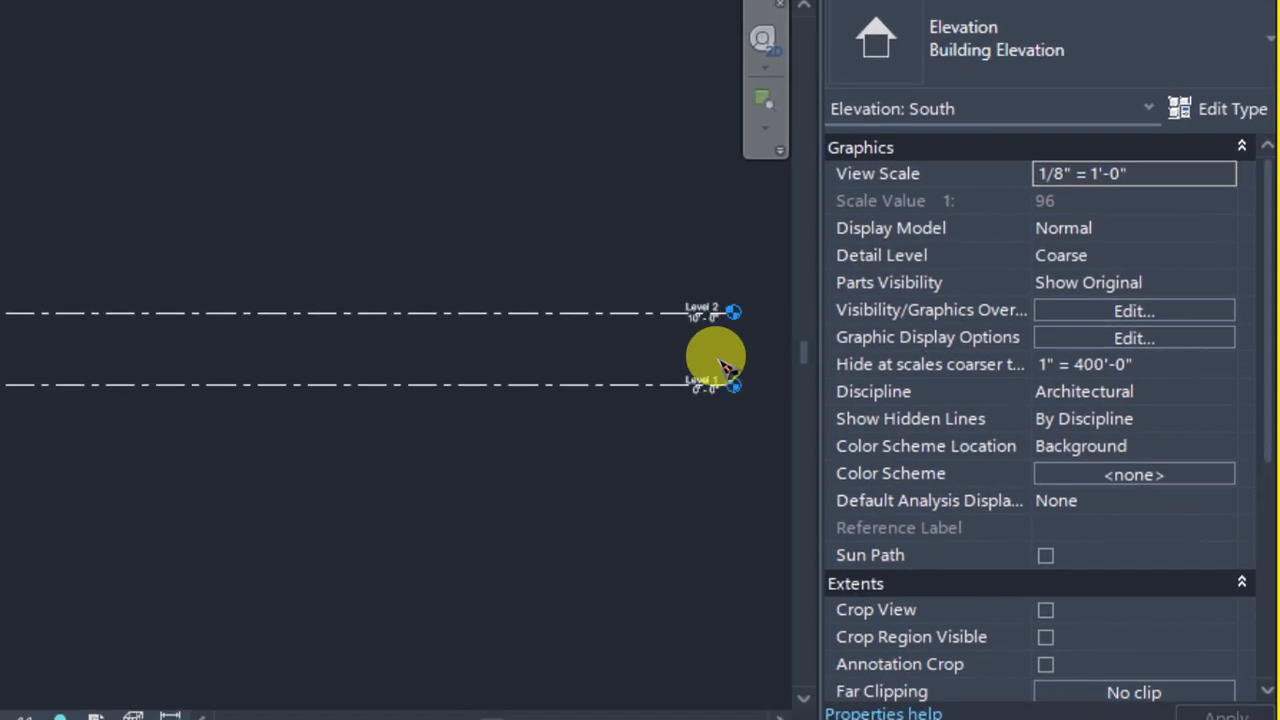
Rename Level 1 as 1.GL in the South elevation
left_click(718, 375)
scroll(718, 370, "up", 5)
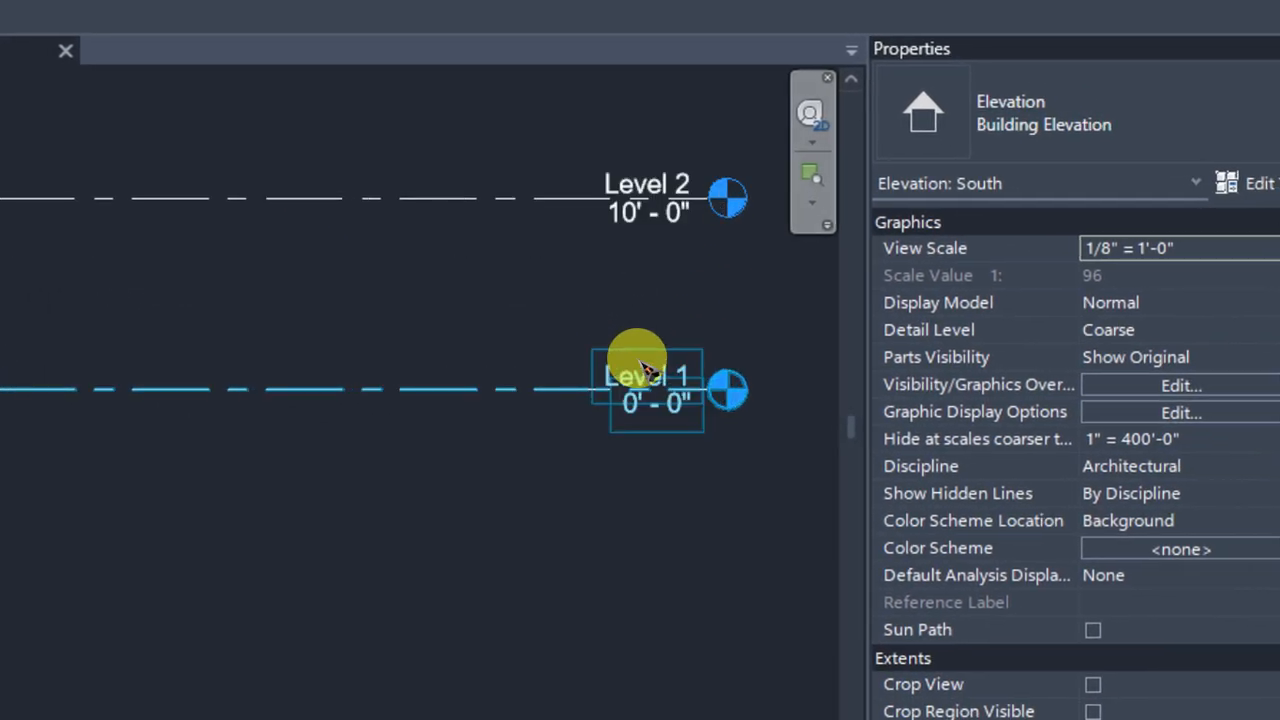
scroll(645, 370, "up", 3)
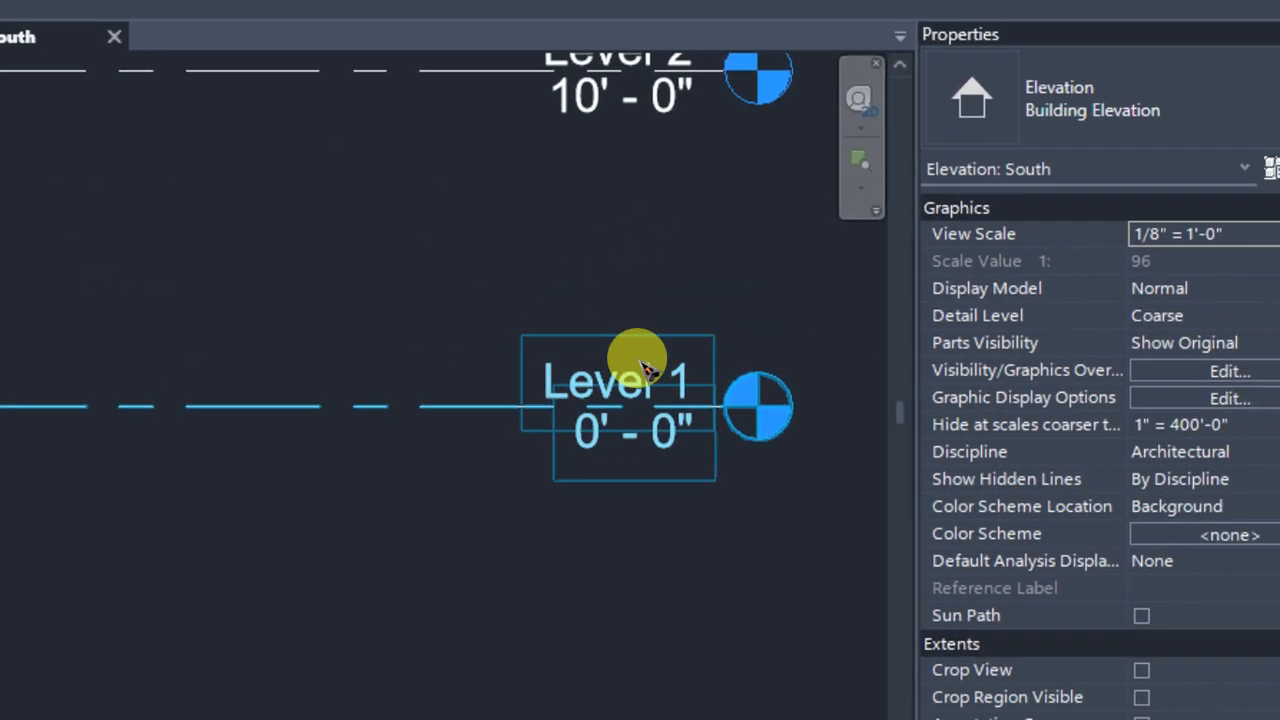
left_click(645, 370)
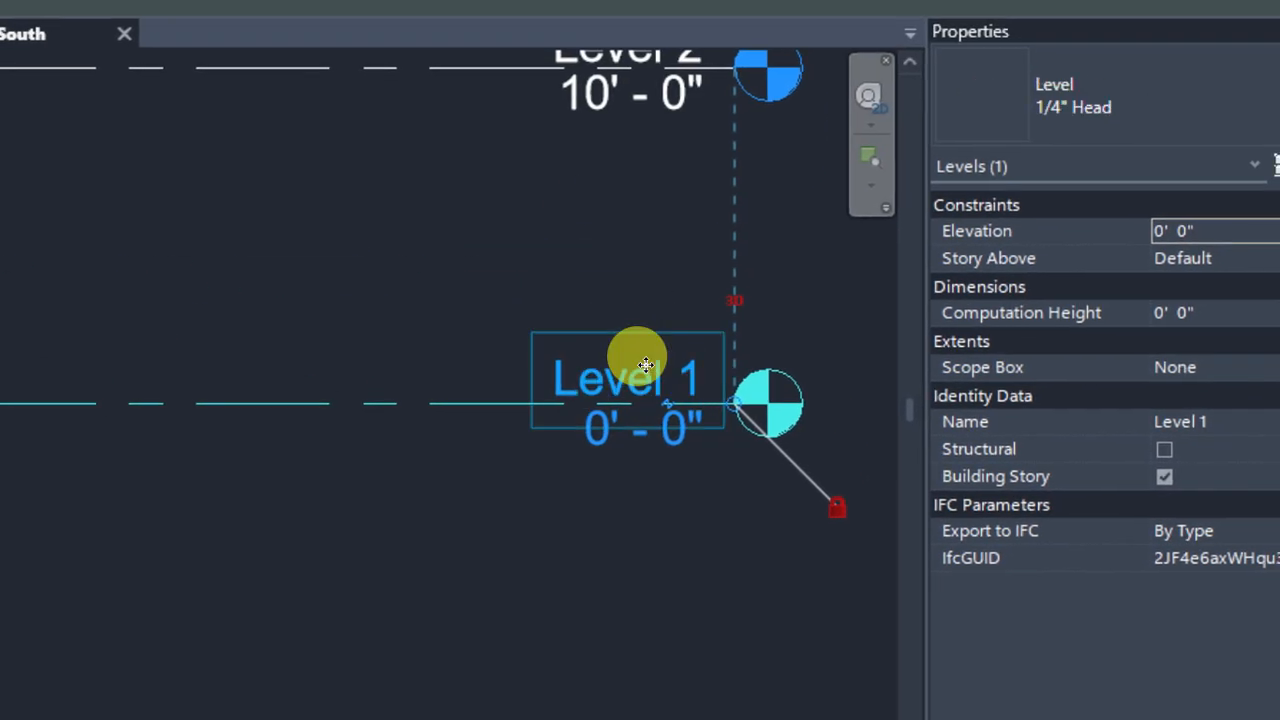
left_click(648, 372)
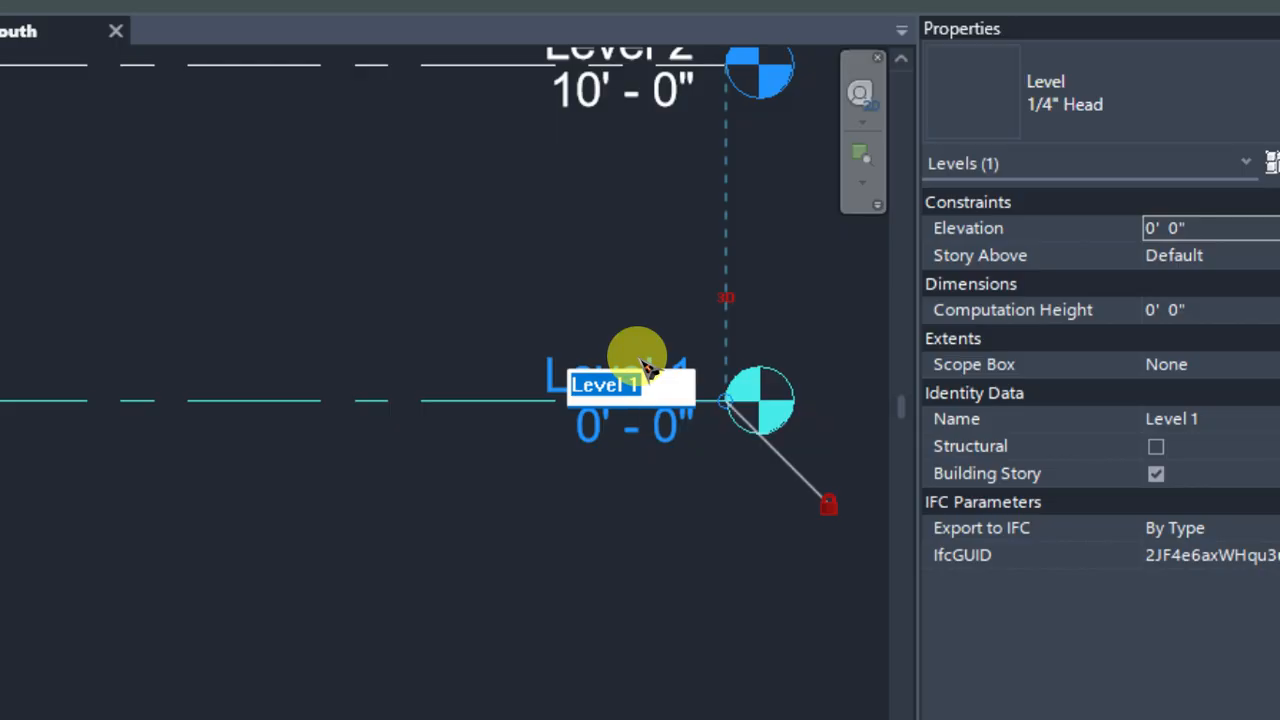
type("1")
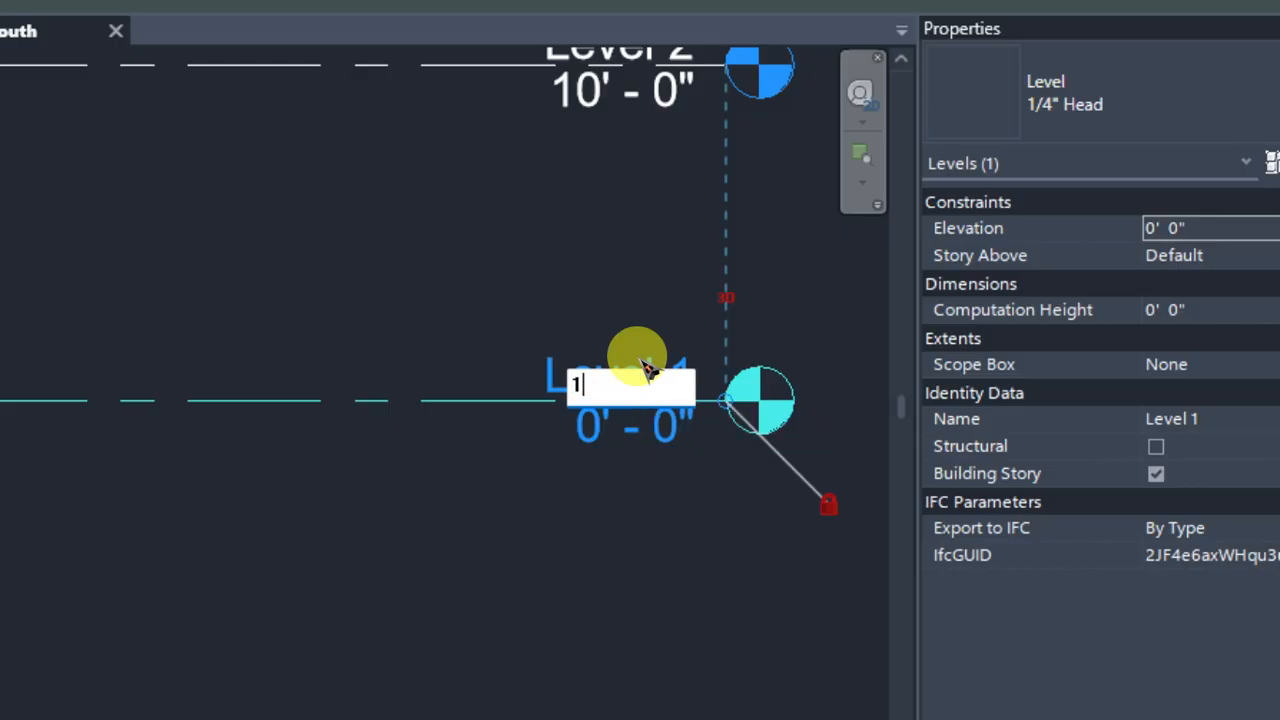
type(".")
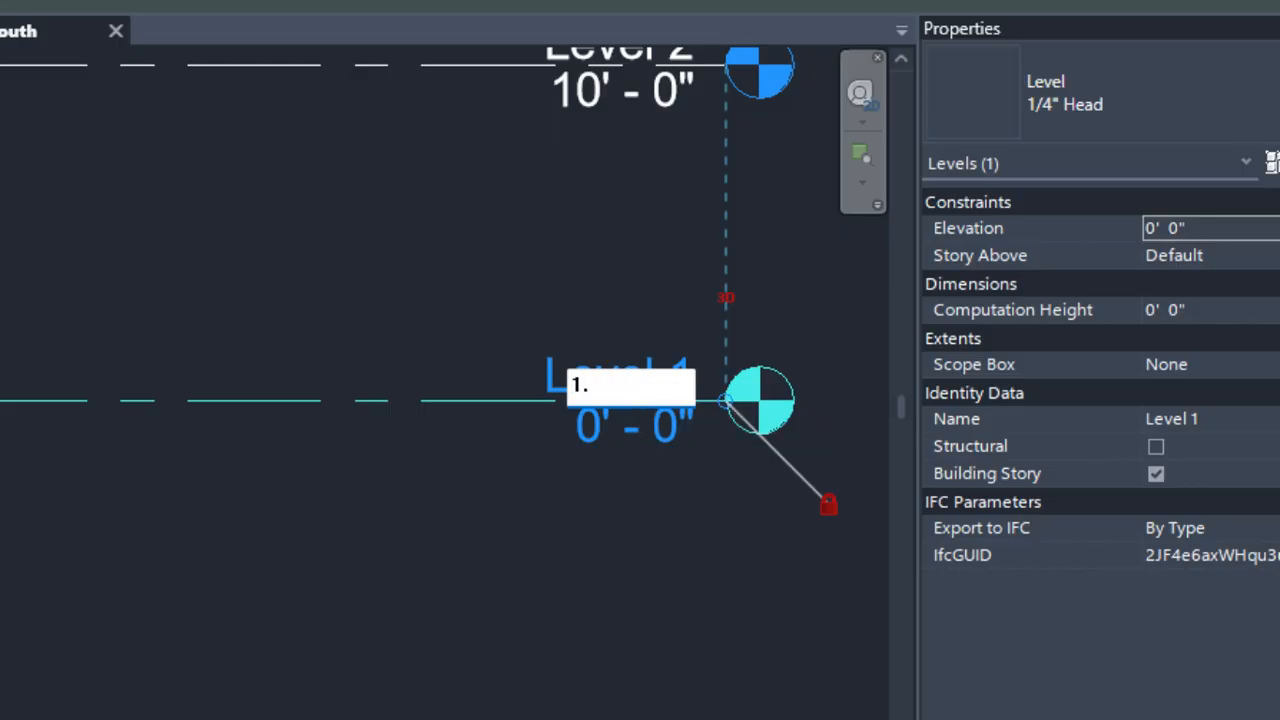
type("GL")
key("Return")
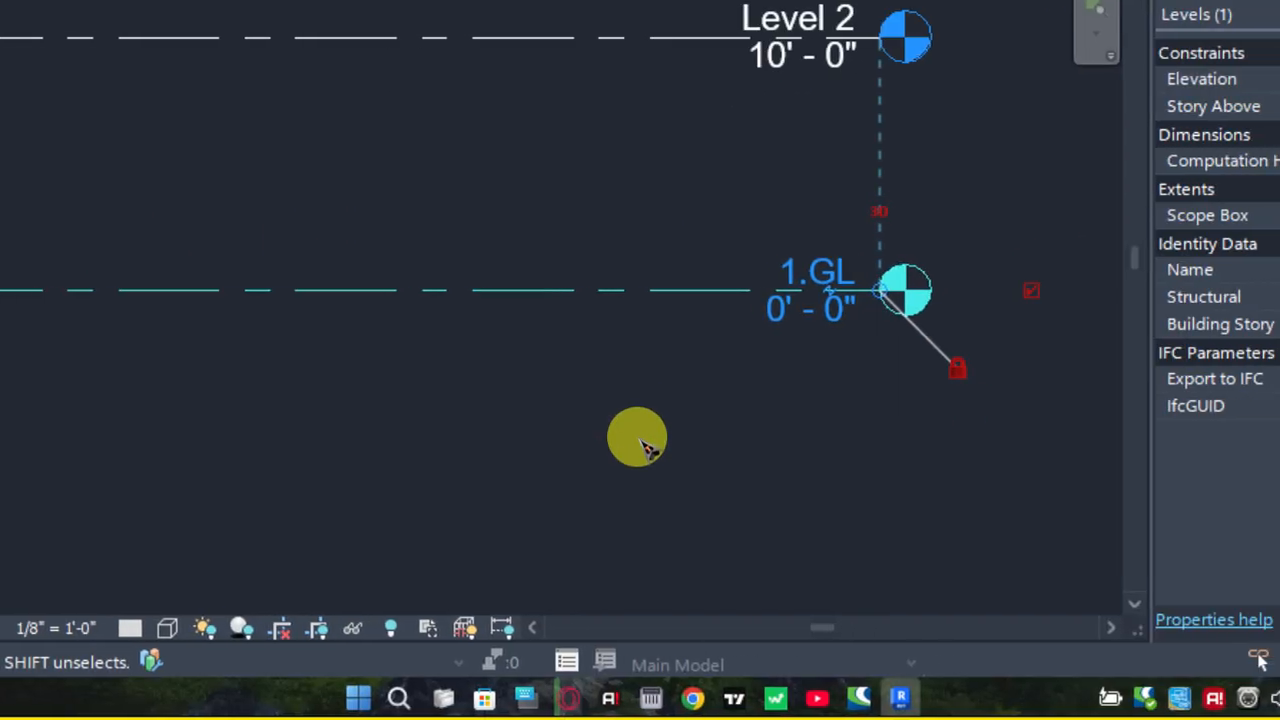
Rename Level 2 as 2.STR 1 in the South elevation
middle_click_drag(797, 143, 793, 188)
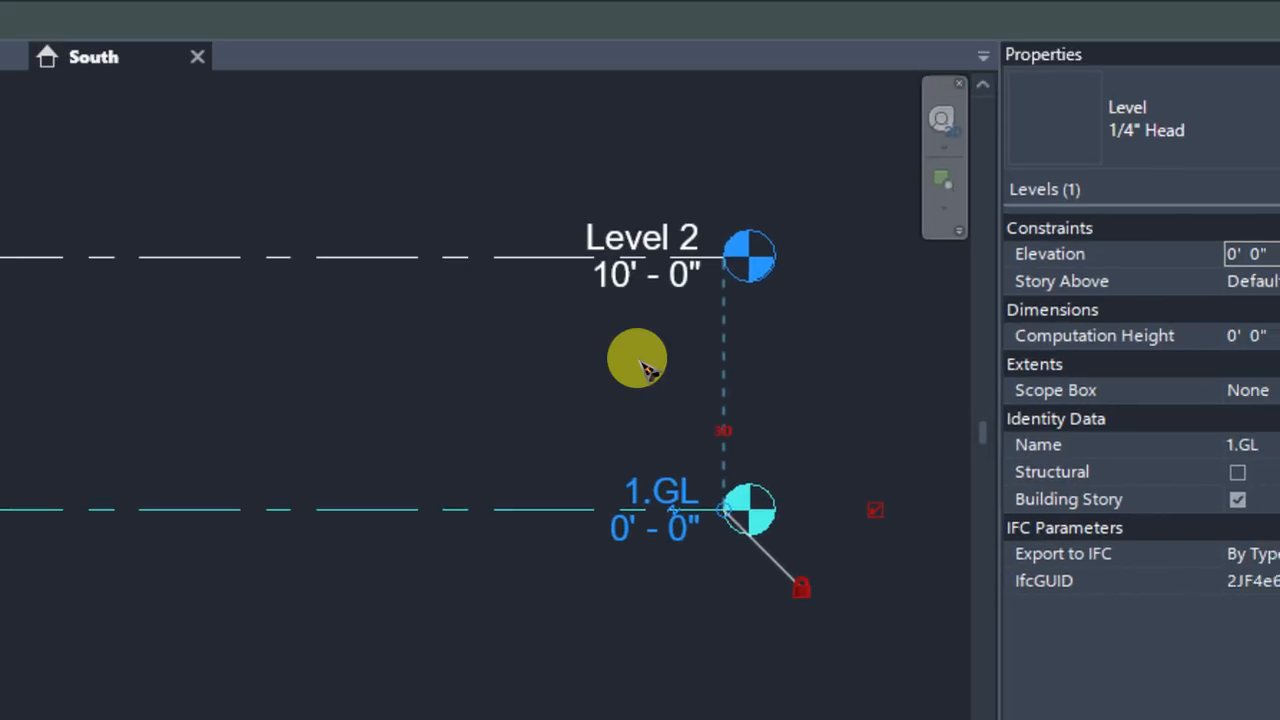
scroll(790, 188, "up", 3)
scroll(779, 188, "down", 1)
middle_click_drag(663, 207, 641, 363)
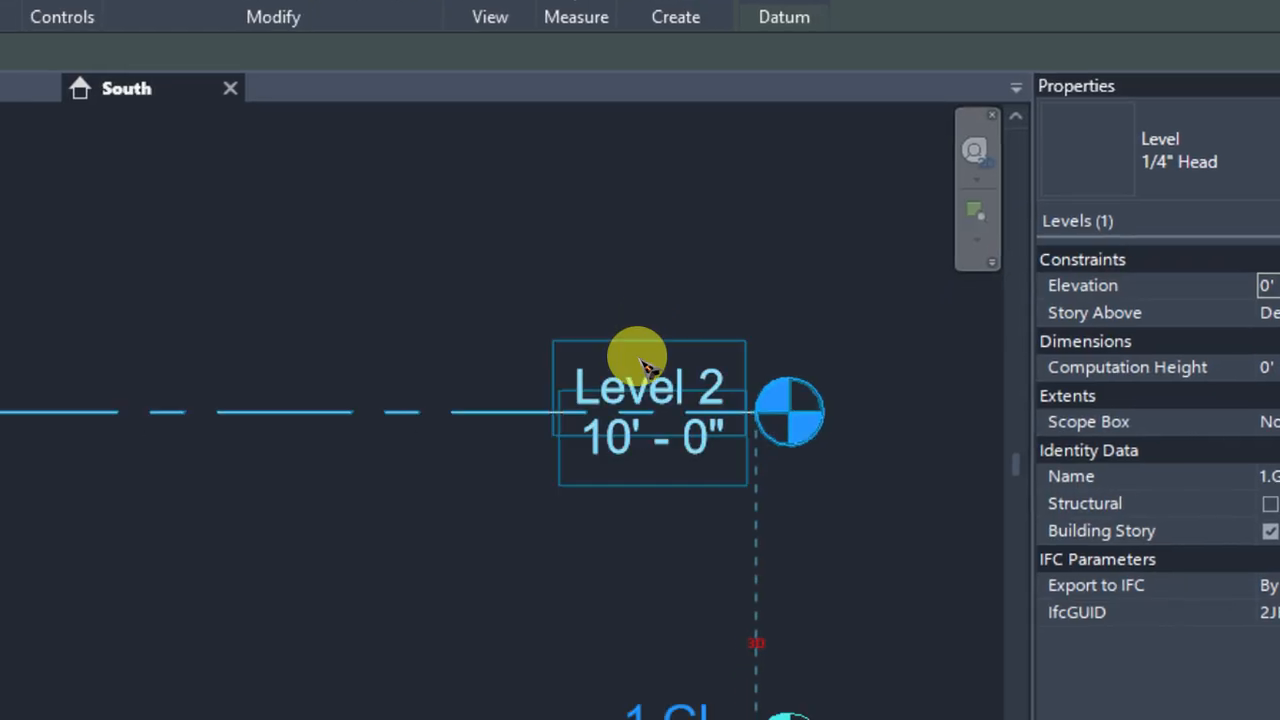
left_click(641, 365)
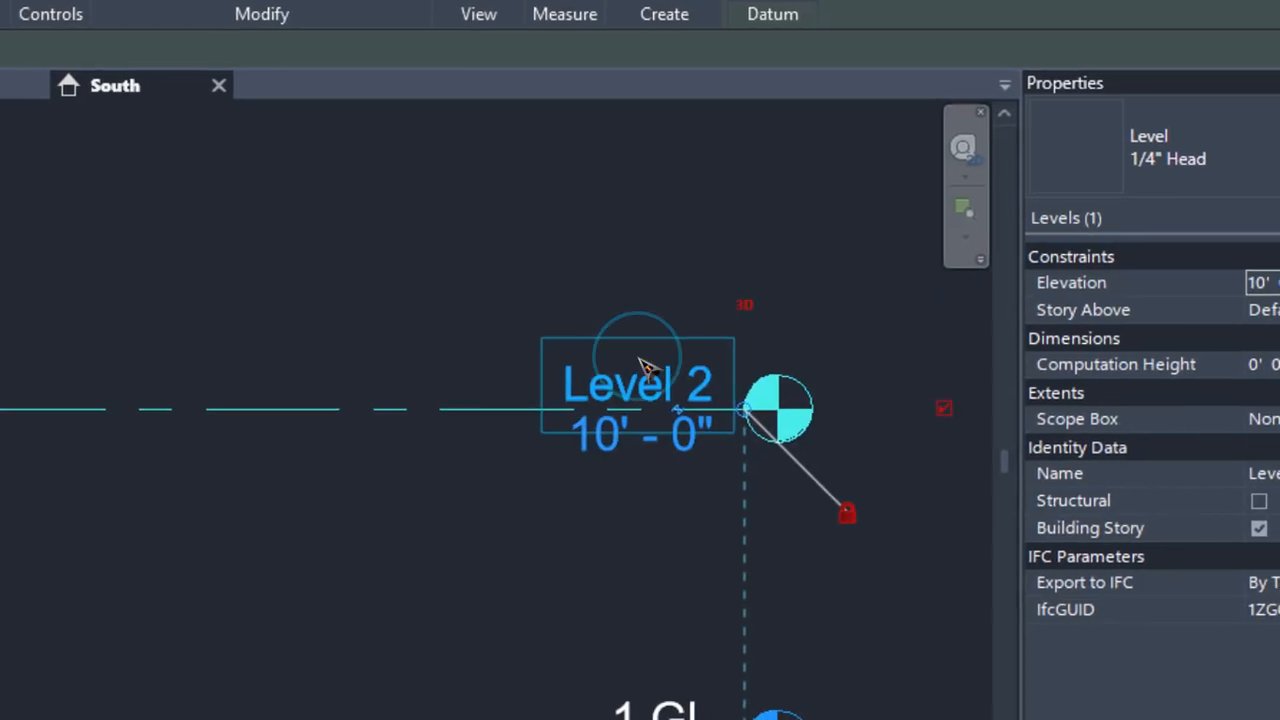
left_click(660, 372)
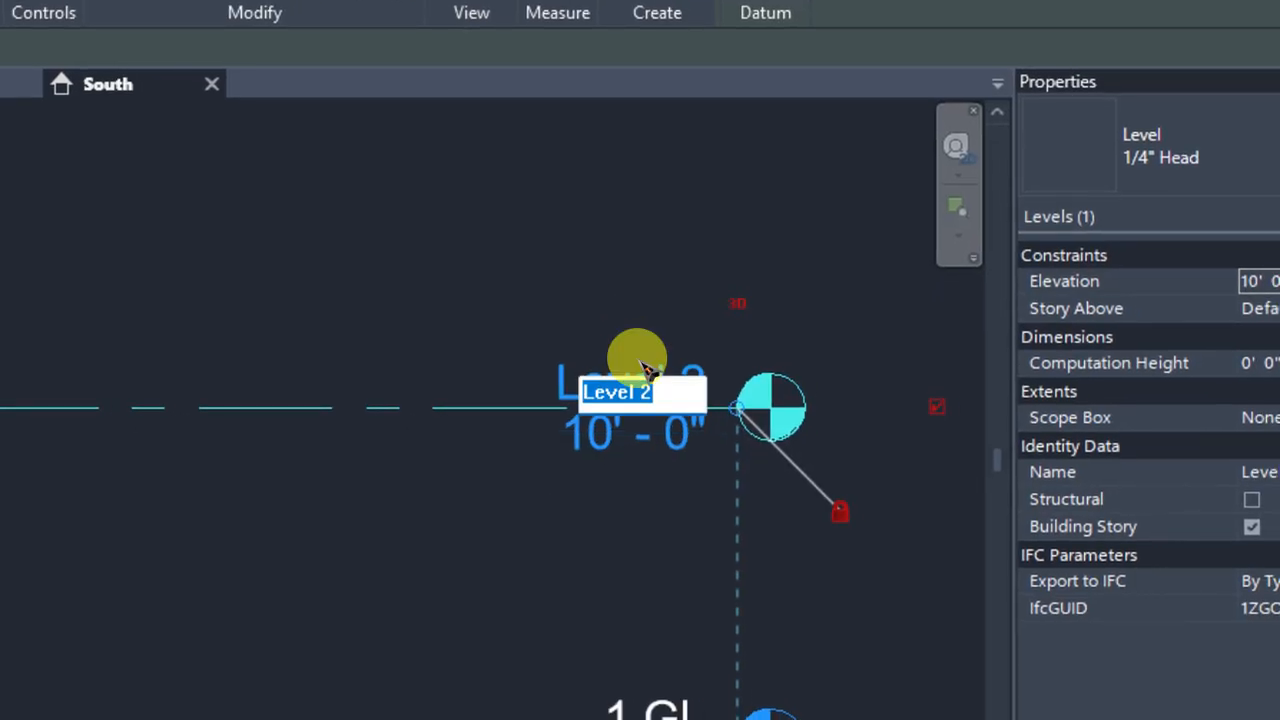
type("2")
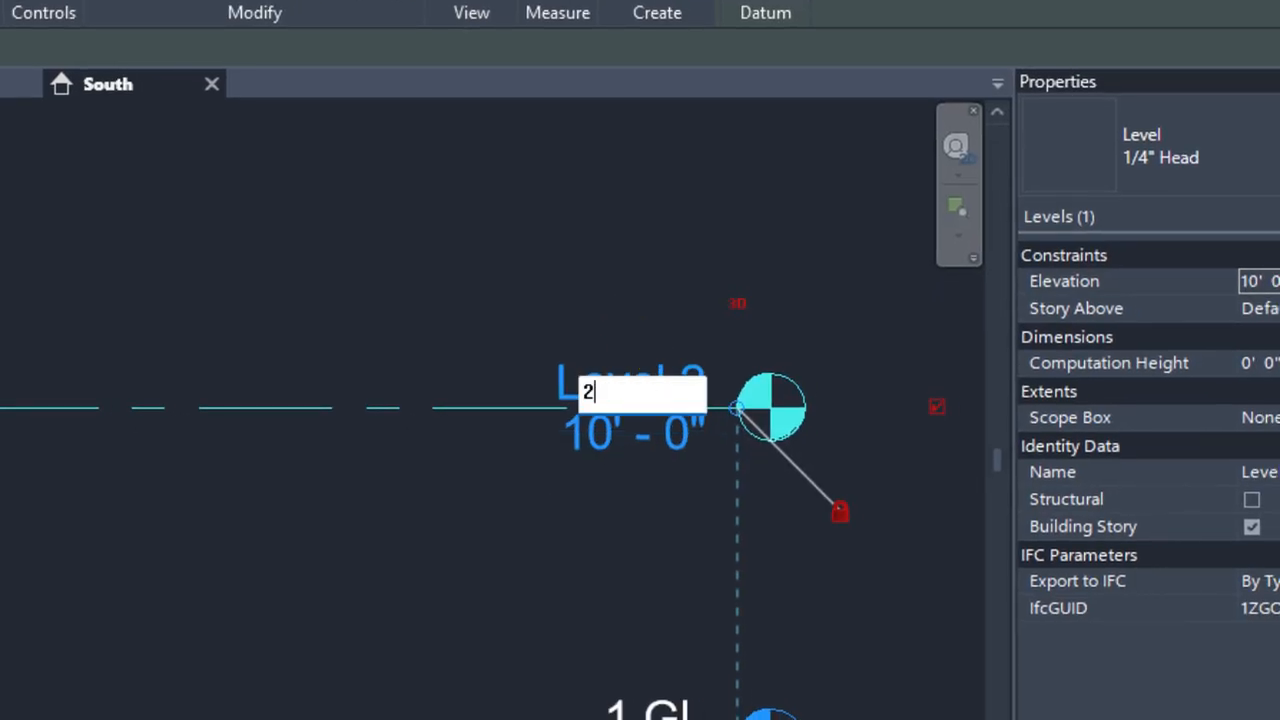
type(".1FL")
key("BackSpace")
key("BackSpace")
key("BackSpace")
type("F")
key("BackSpace")
type("STR 1")
left_click(638, 360)
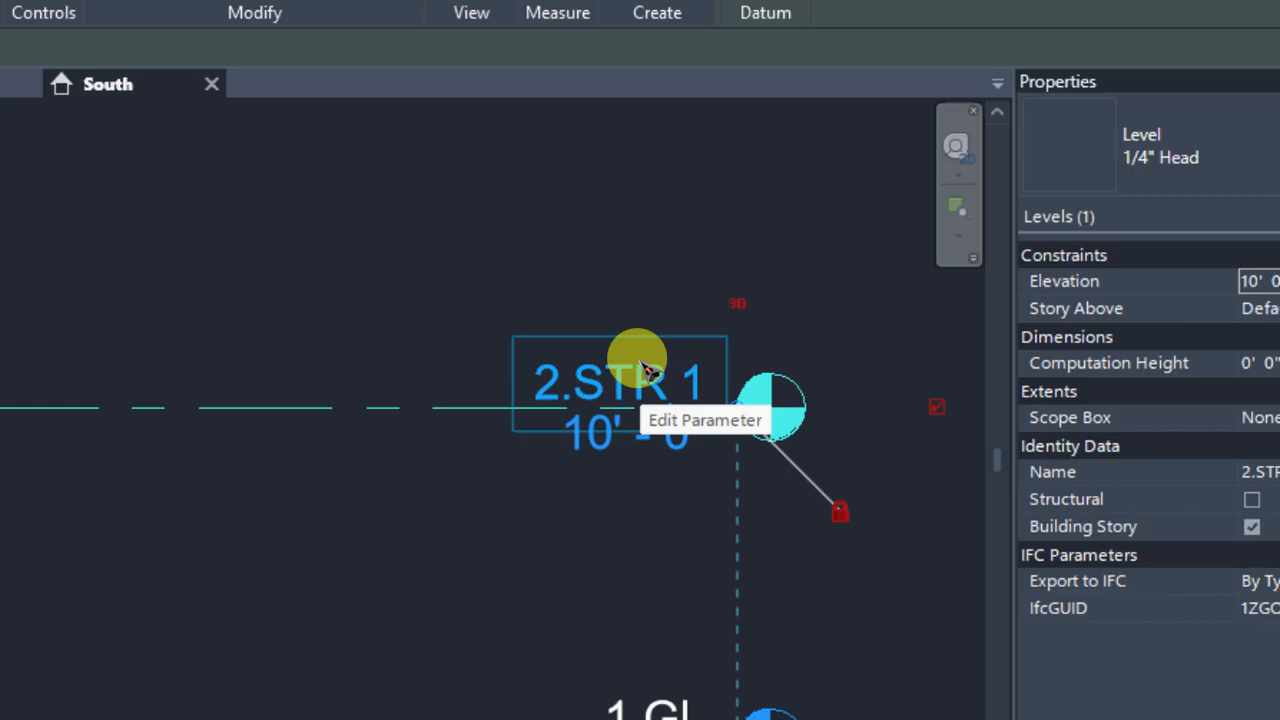
scroll(646, 369, "down", 5)
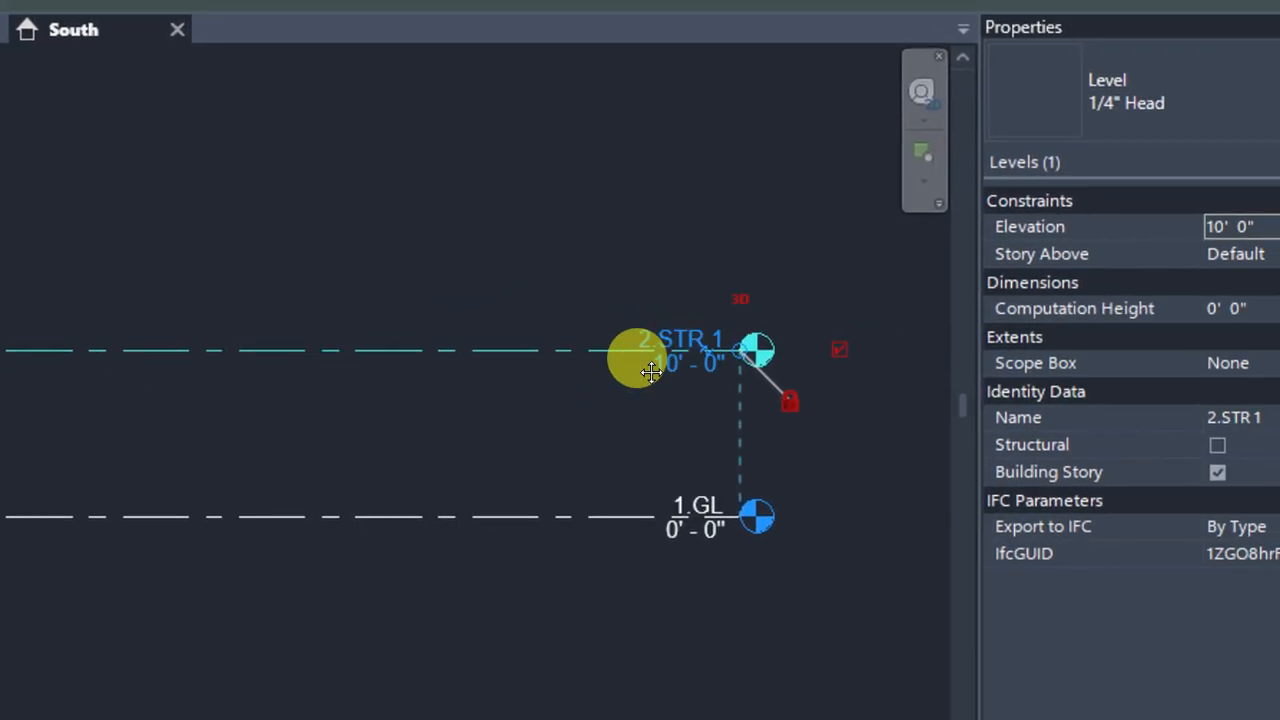
middle_click_drag(641, 363, 707, 394)
scroll(707, 394, "down", 1)
middle_click_drag(782, 360, 839, 337)
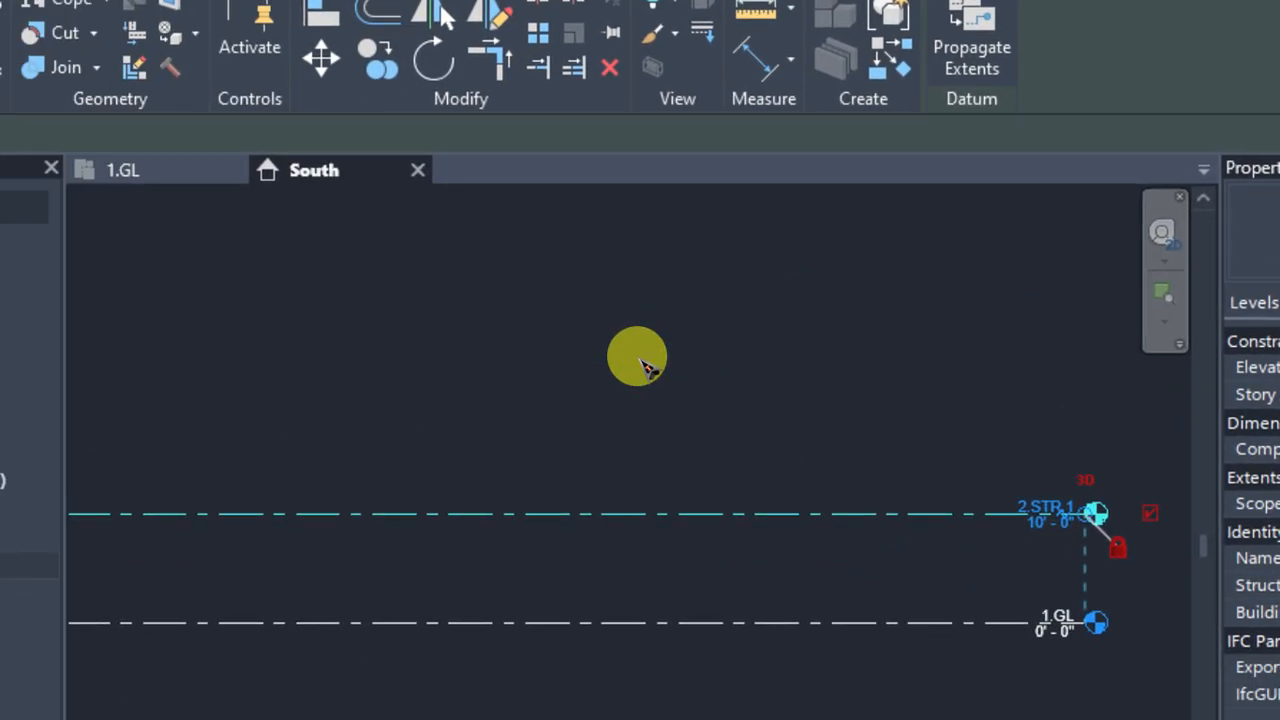
scroll(430, 192, "down", 2)
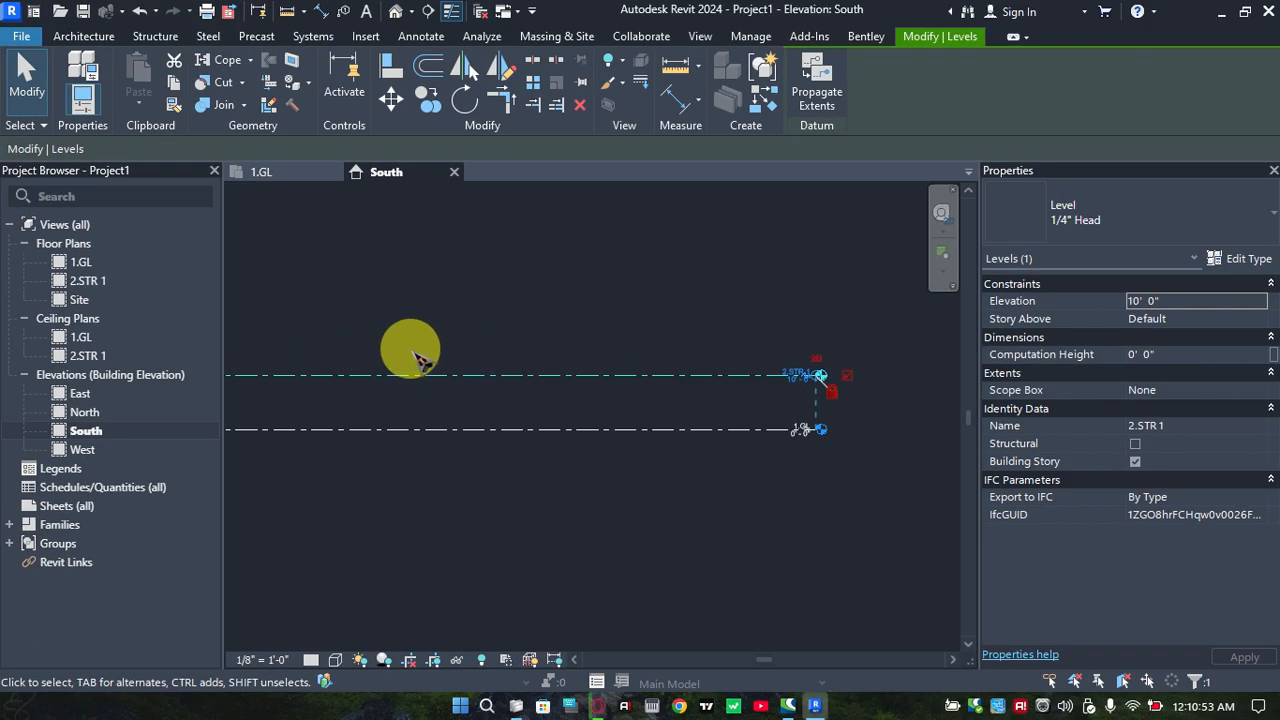
scroll(456, 347, "down", 1)
middle_click_drag(520, 334, 610, 322)
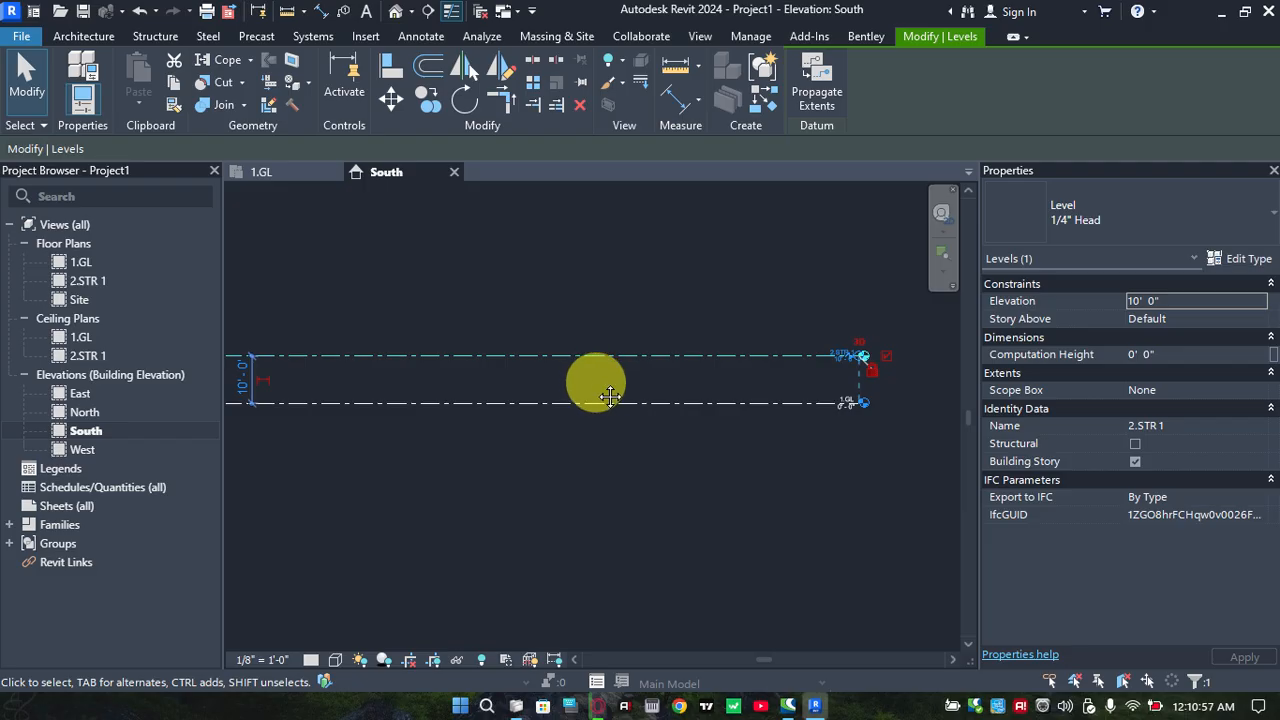
middle_click_drag(599, 386, 682, 375)
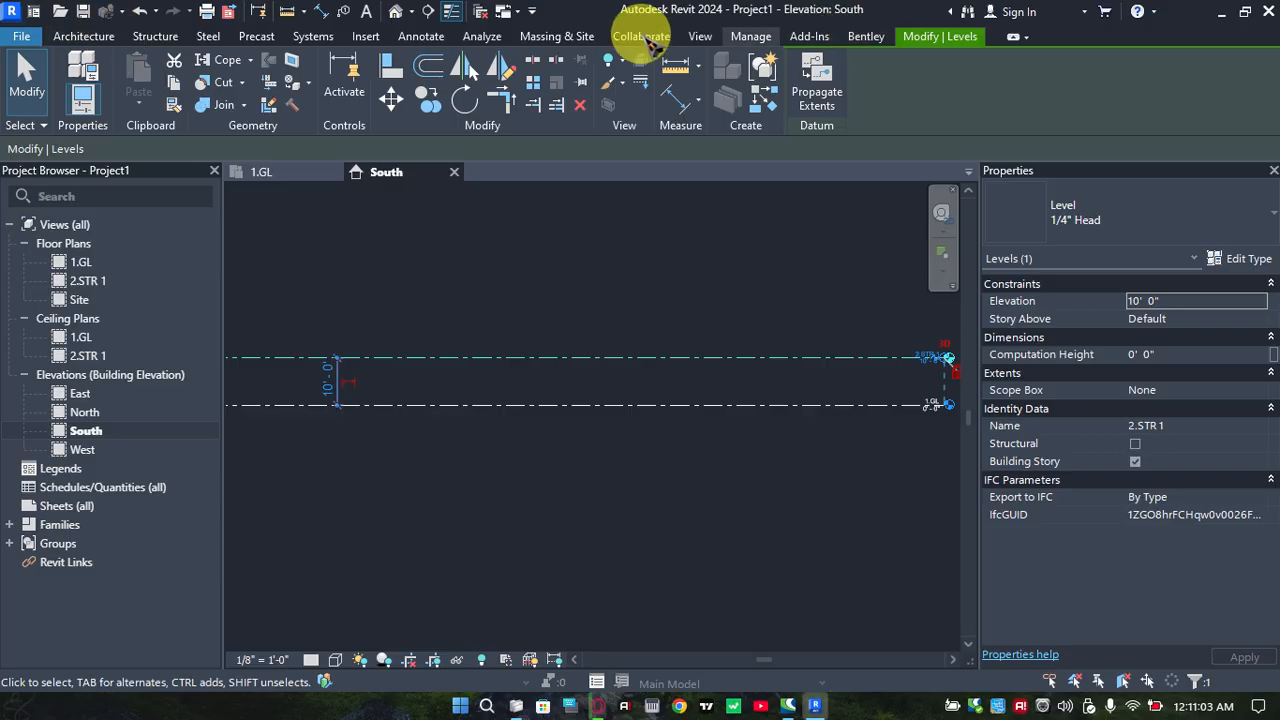
Add three levels above 2.STR 1 with the Level tool's Pick Lines option, each offset 10' 0" from the level below
left_click(95, 38)
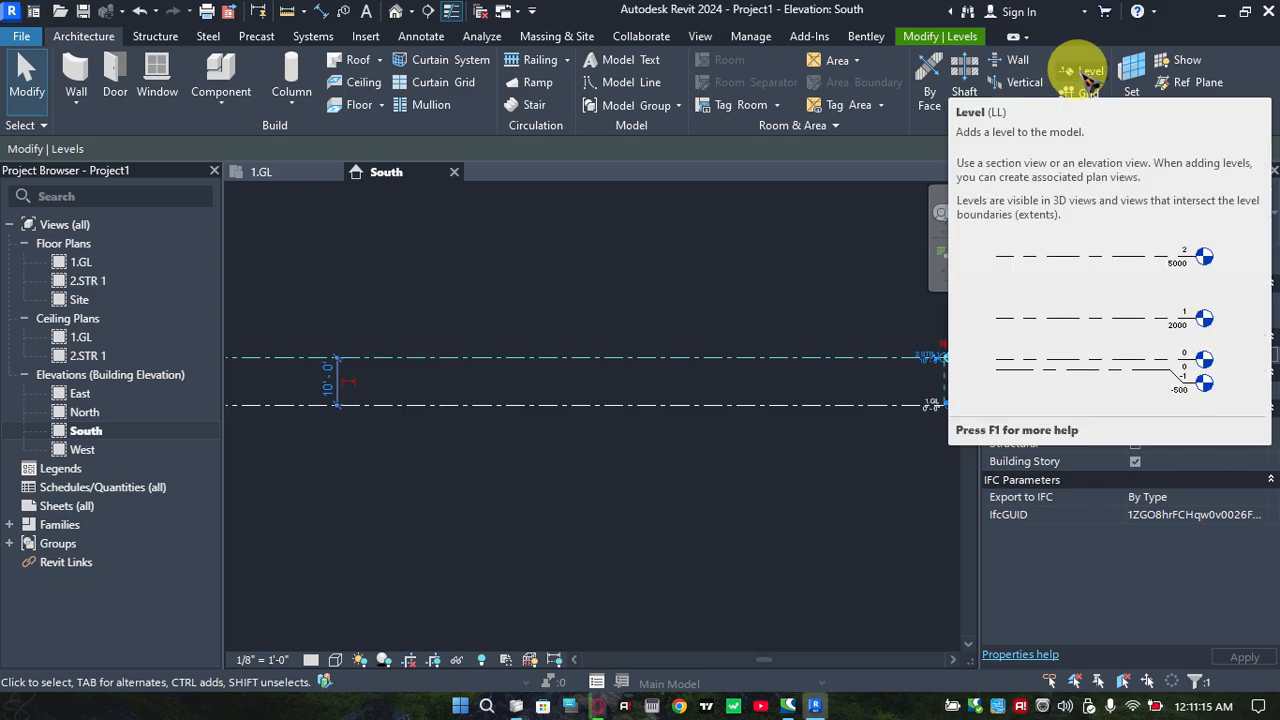
left_click(1088, 74)
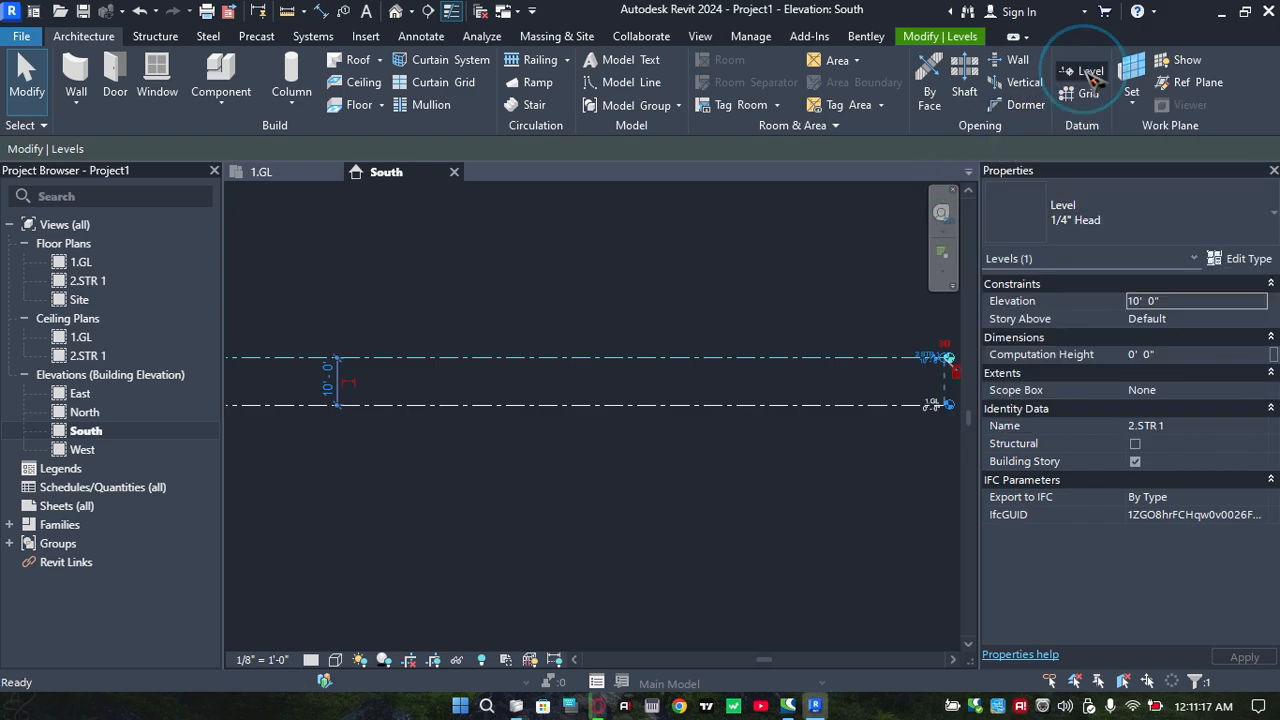
left_click(1094, 76)
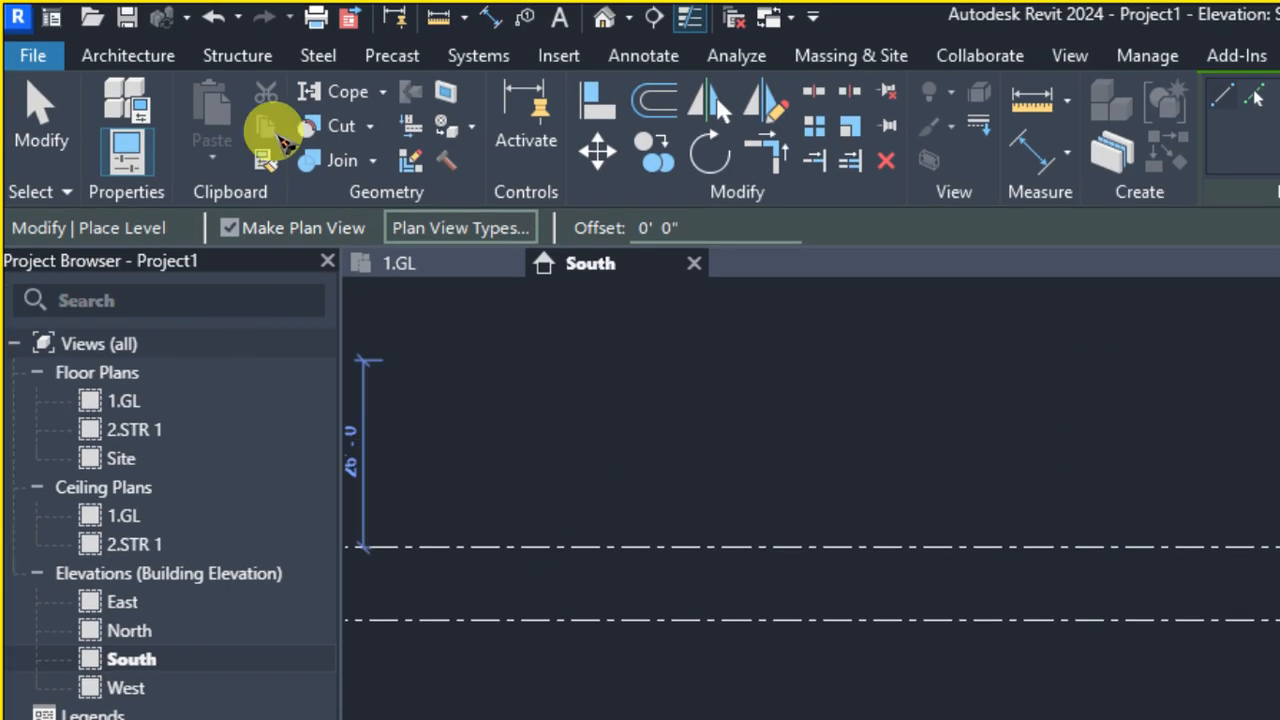
left_click(140, 58)
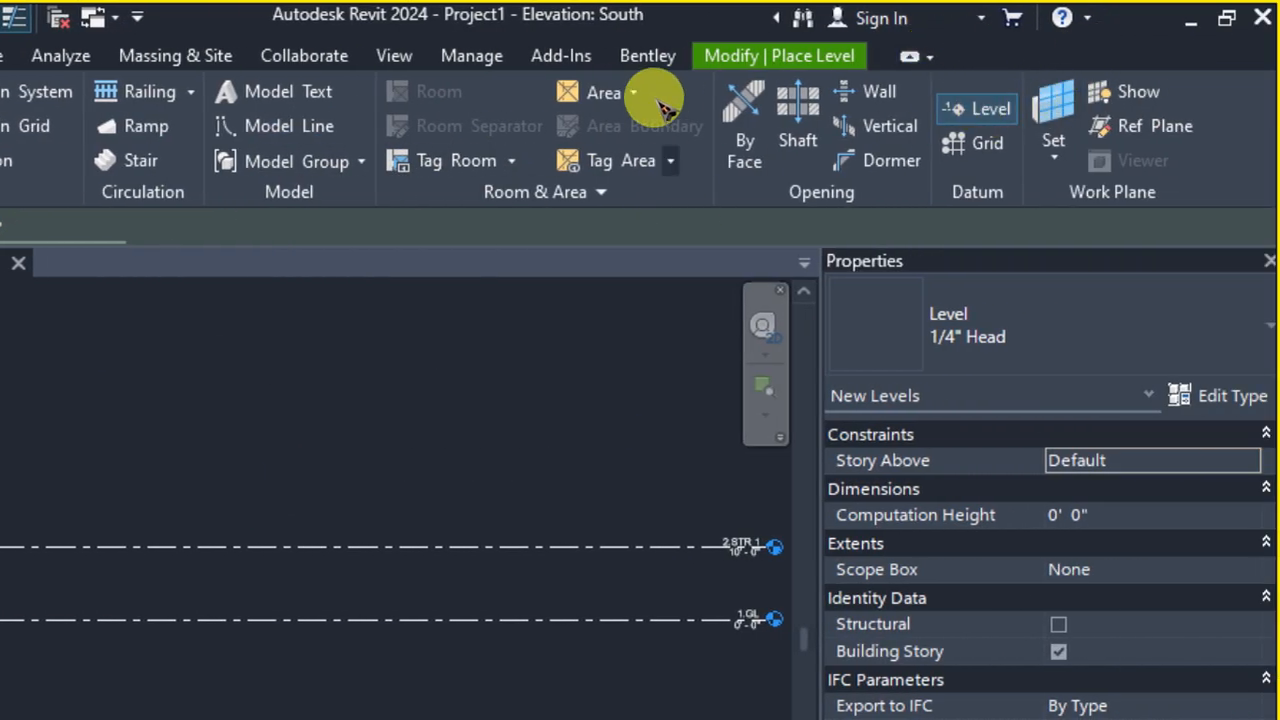
left_click(738, 55)
left_click(709, 90)
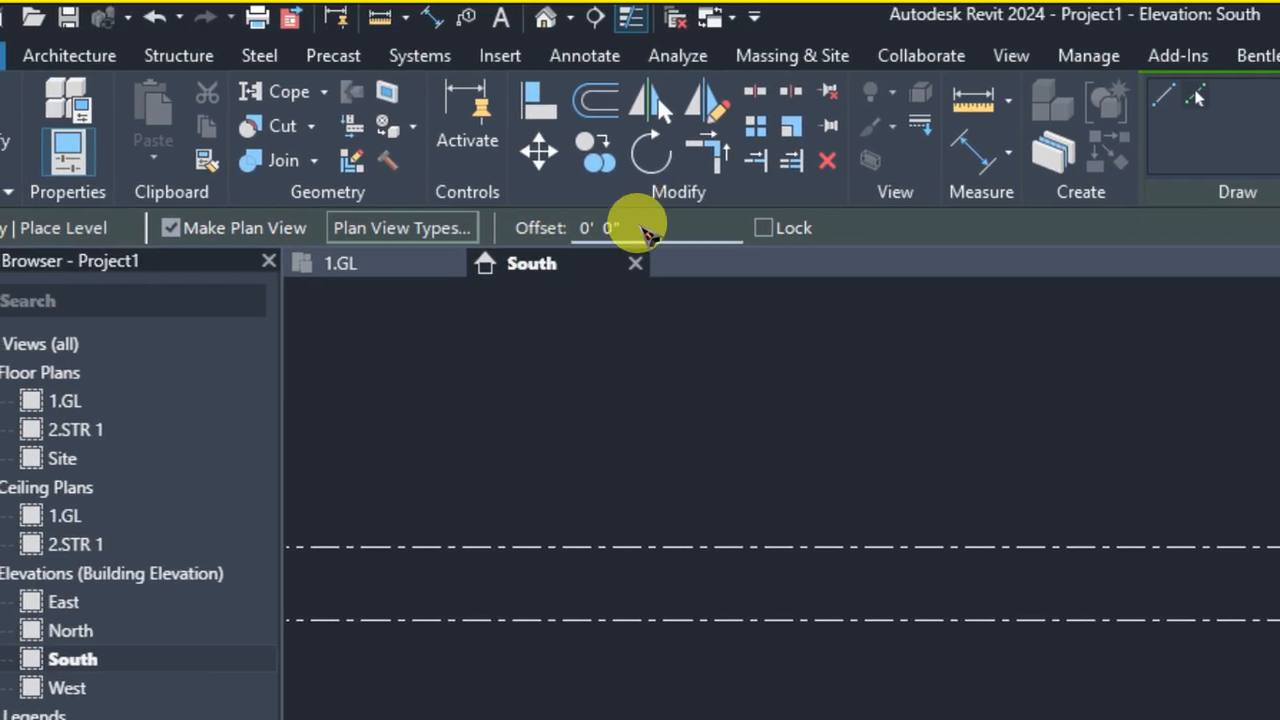
left_click_drag(86, 229, 1, 233)
type("1")
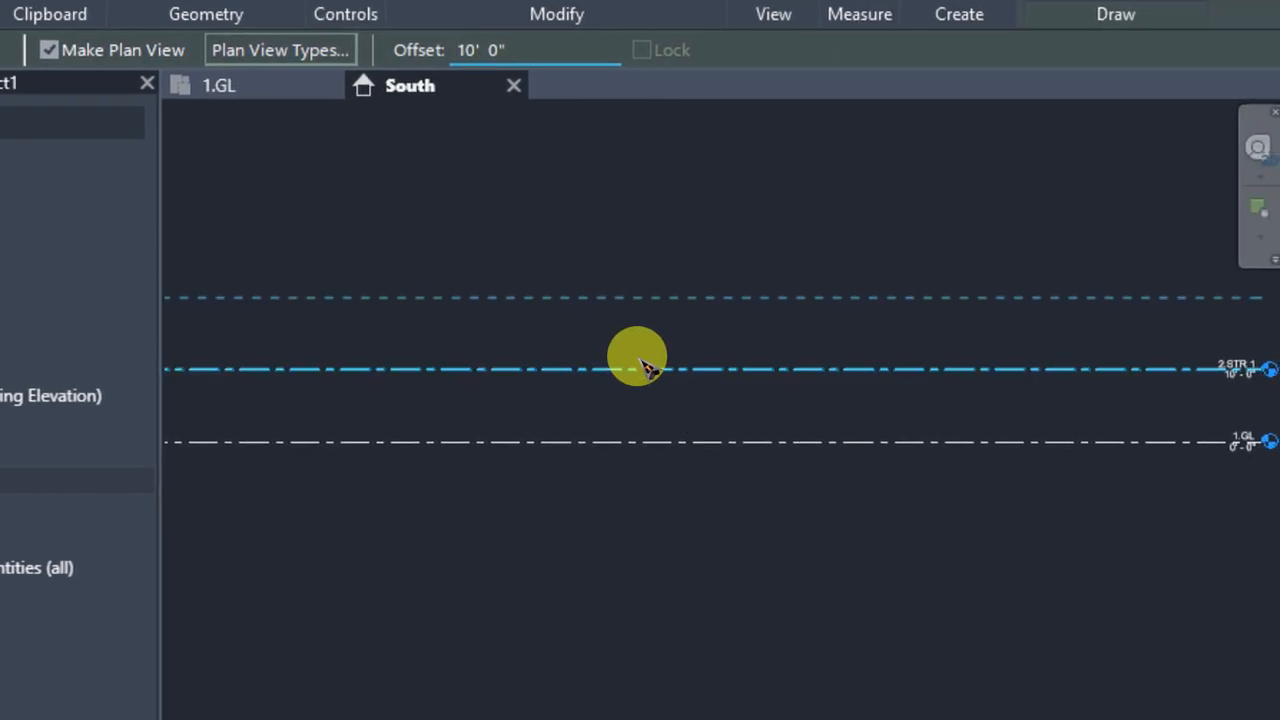
left_click(646, 368)
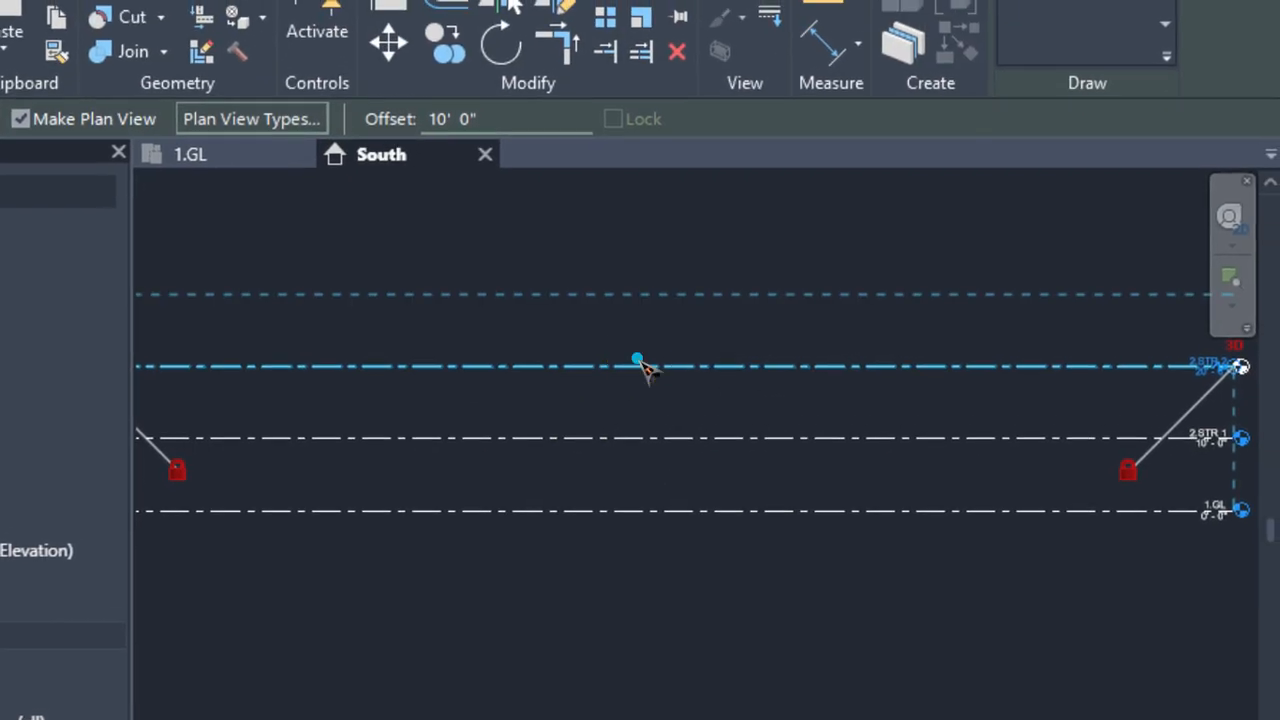
left_click(630, 338)
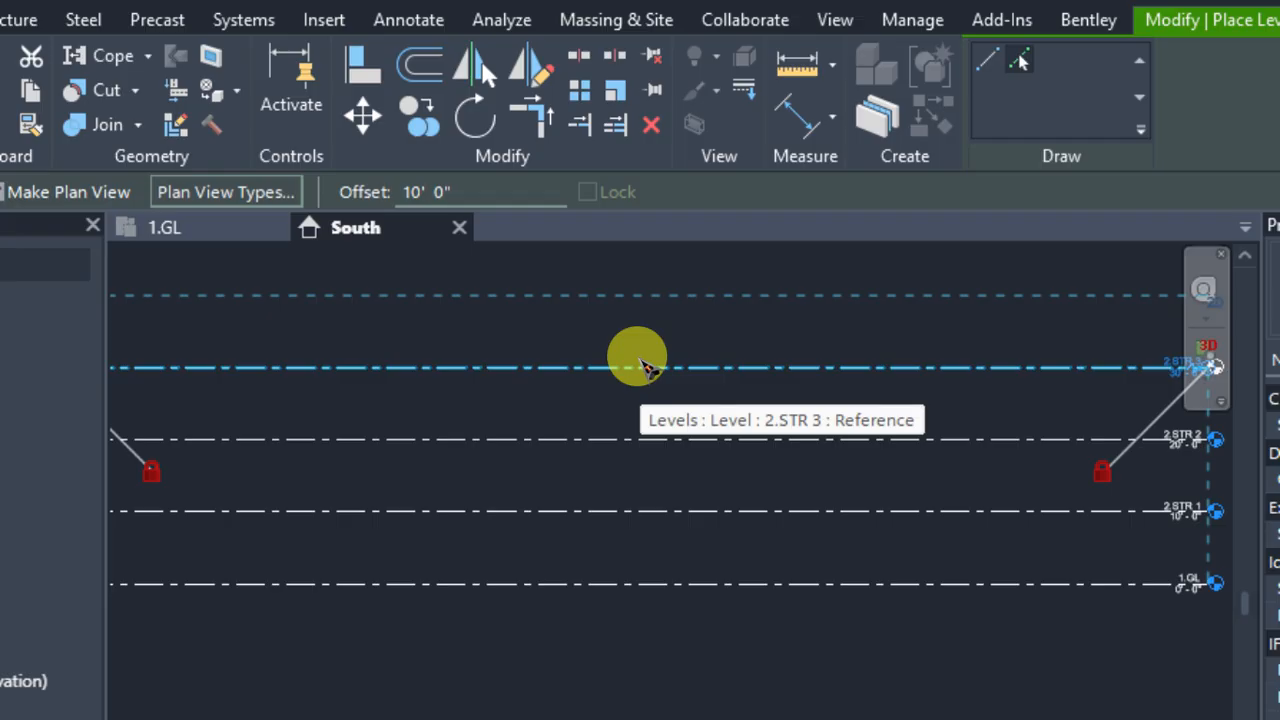
left_click(645, 368)
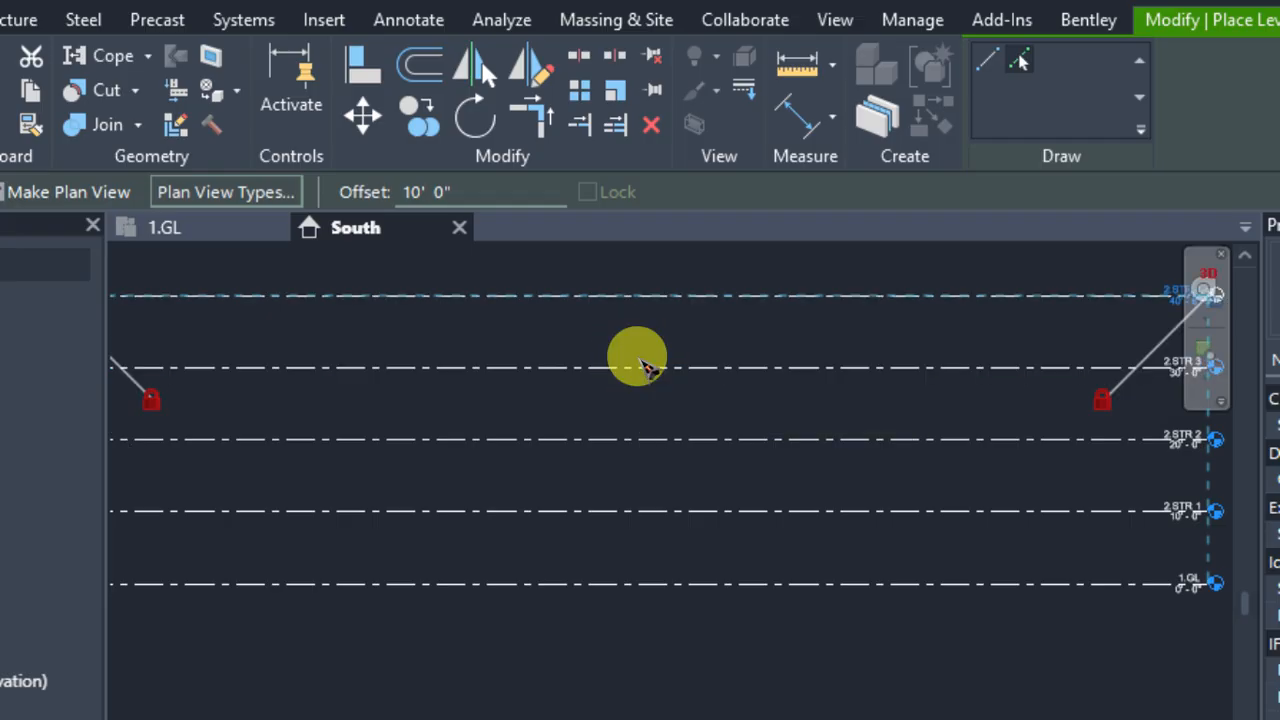
scroll(645, 368, "down", 2)
scroll(645, 368, "up", 5)
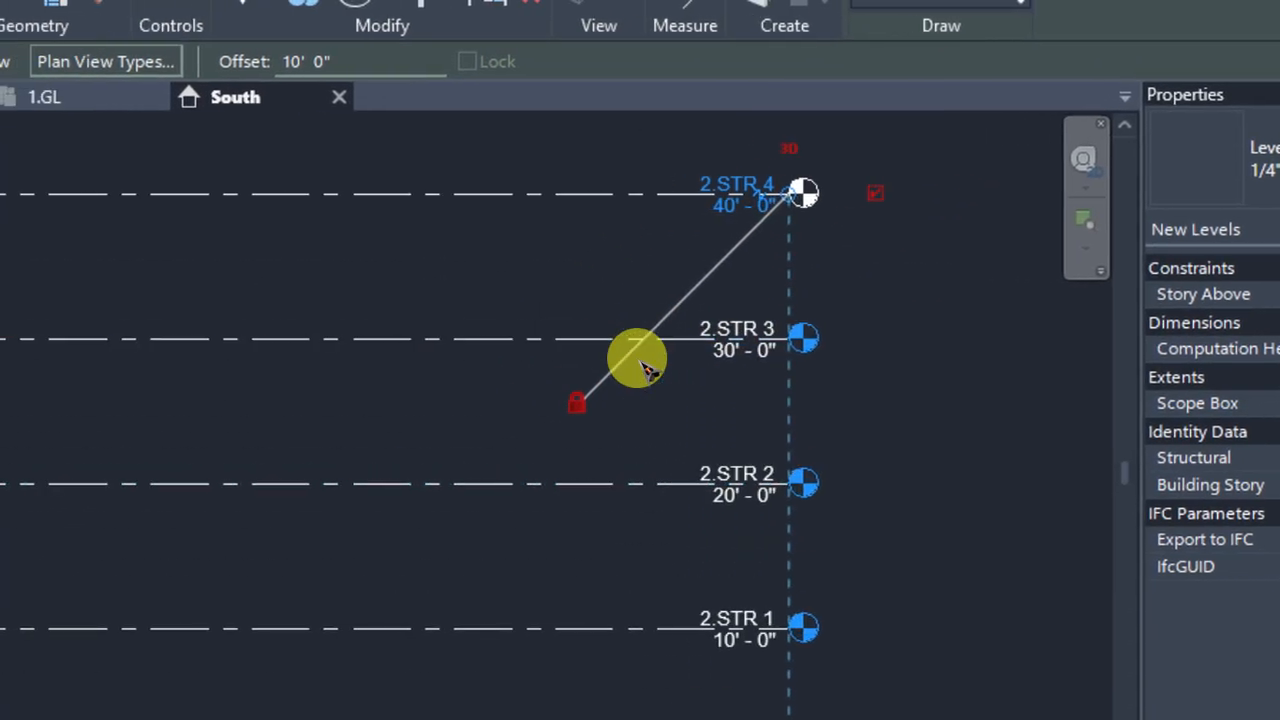
scroll(640, 362, "down", 1)
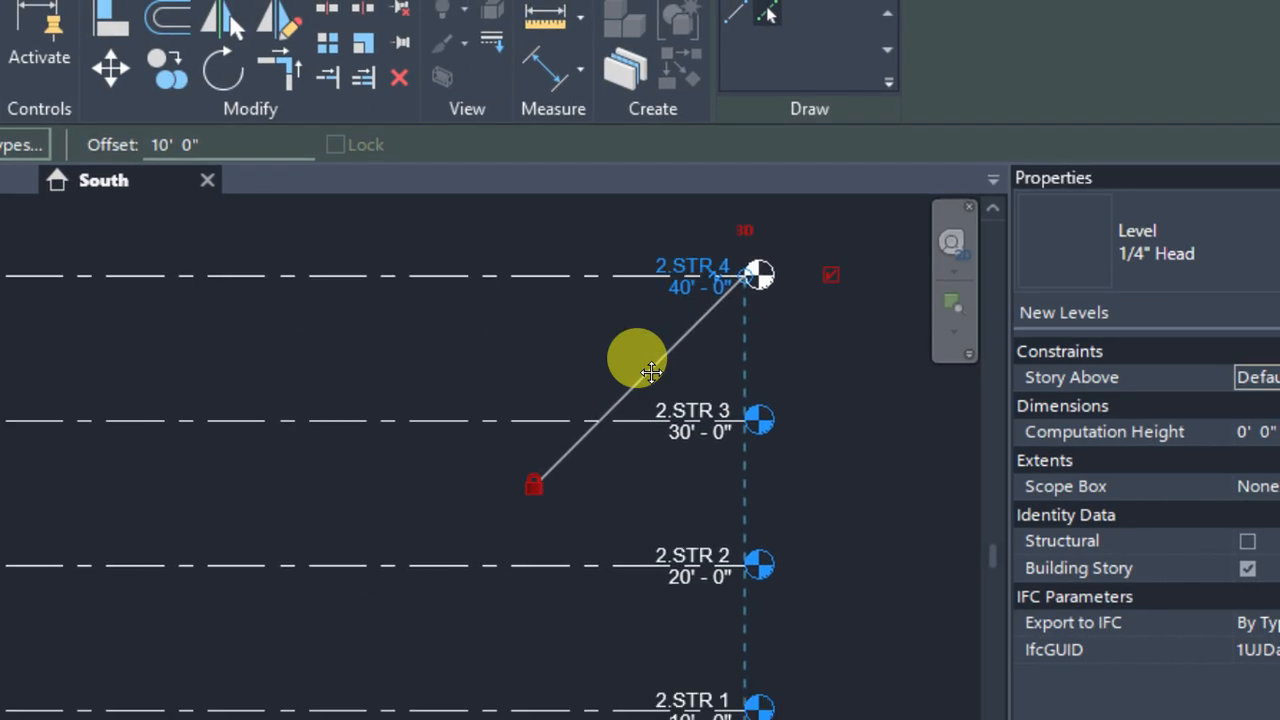
key("Escape")
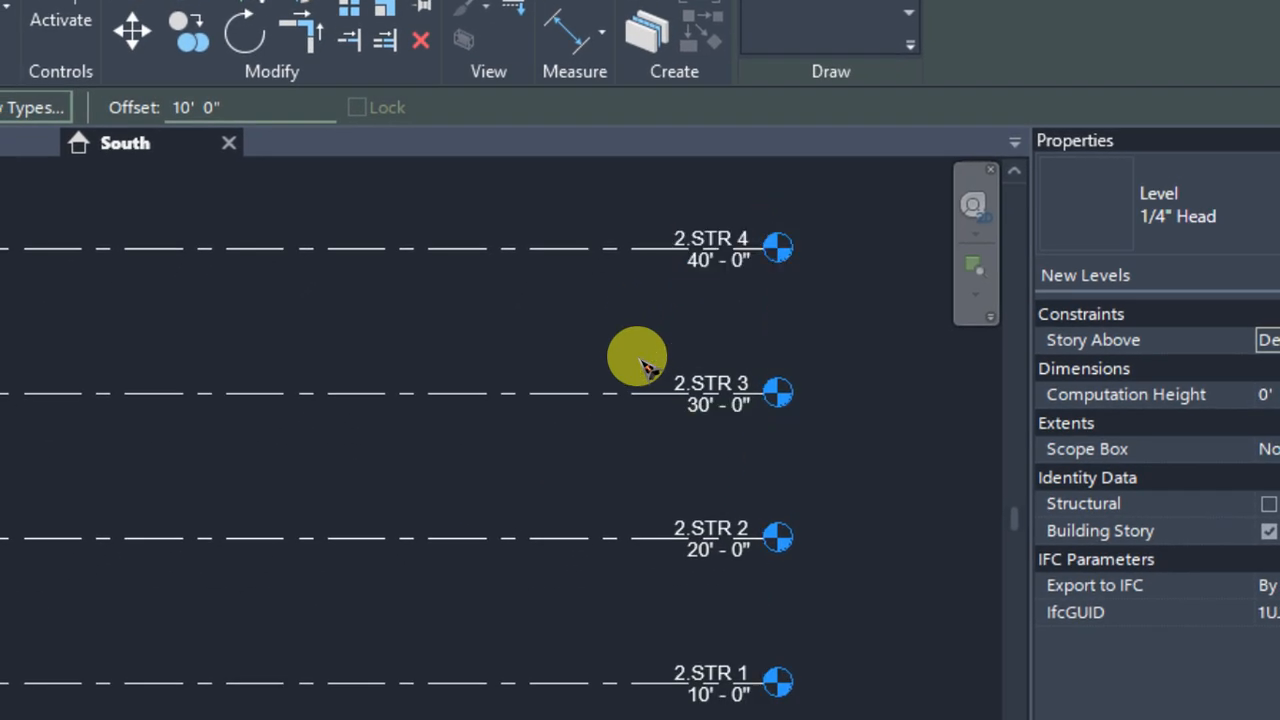
key("Escape")
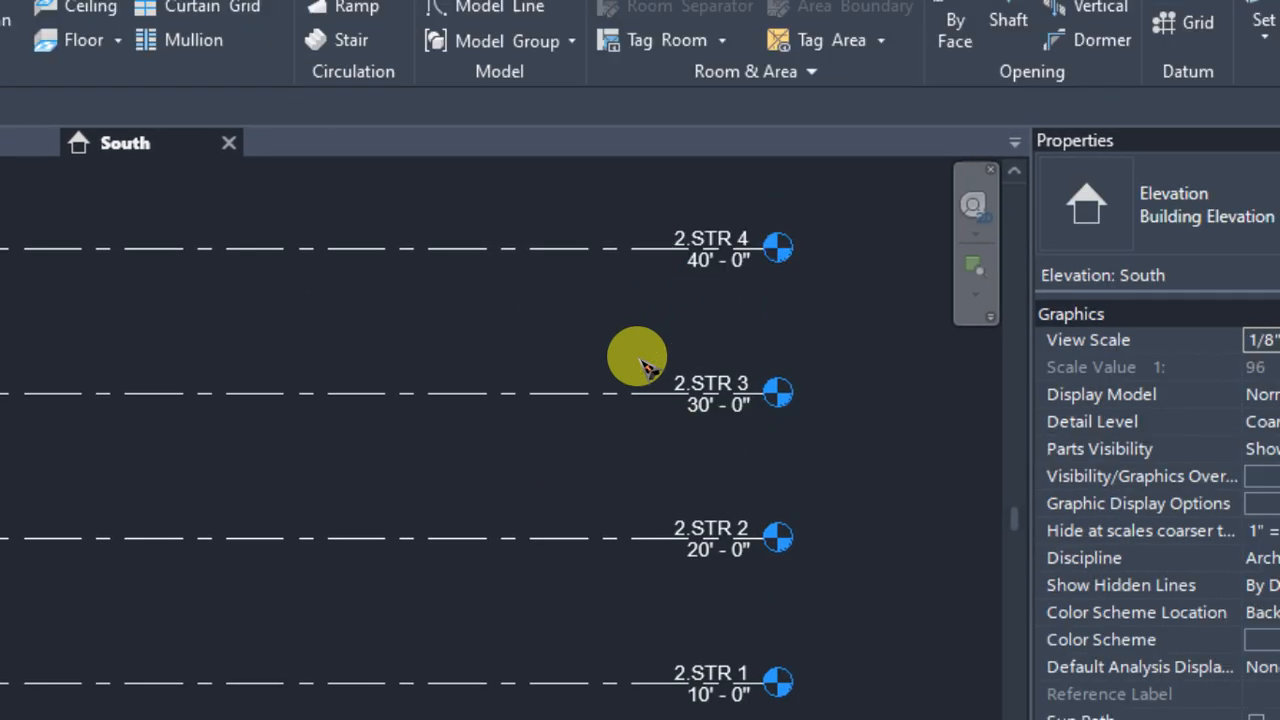
scroll(725, 655, "up", 1)
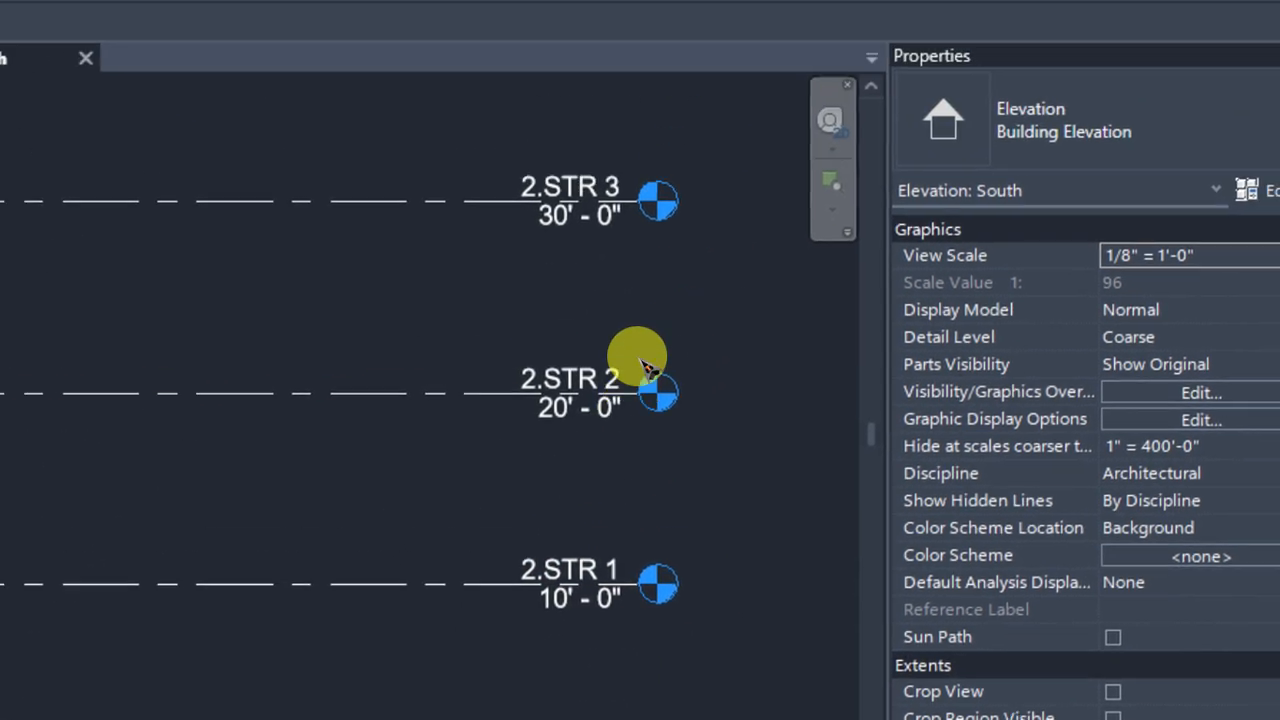
scroll(752, 417, "down", 1)
scroll(744, 376, "down", 2)
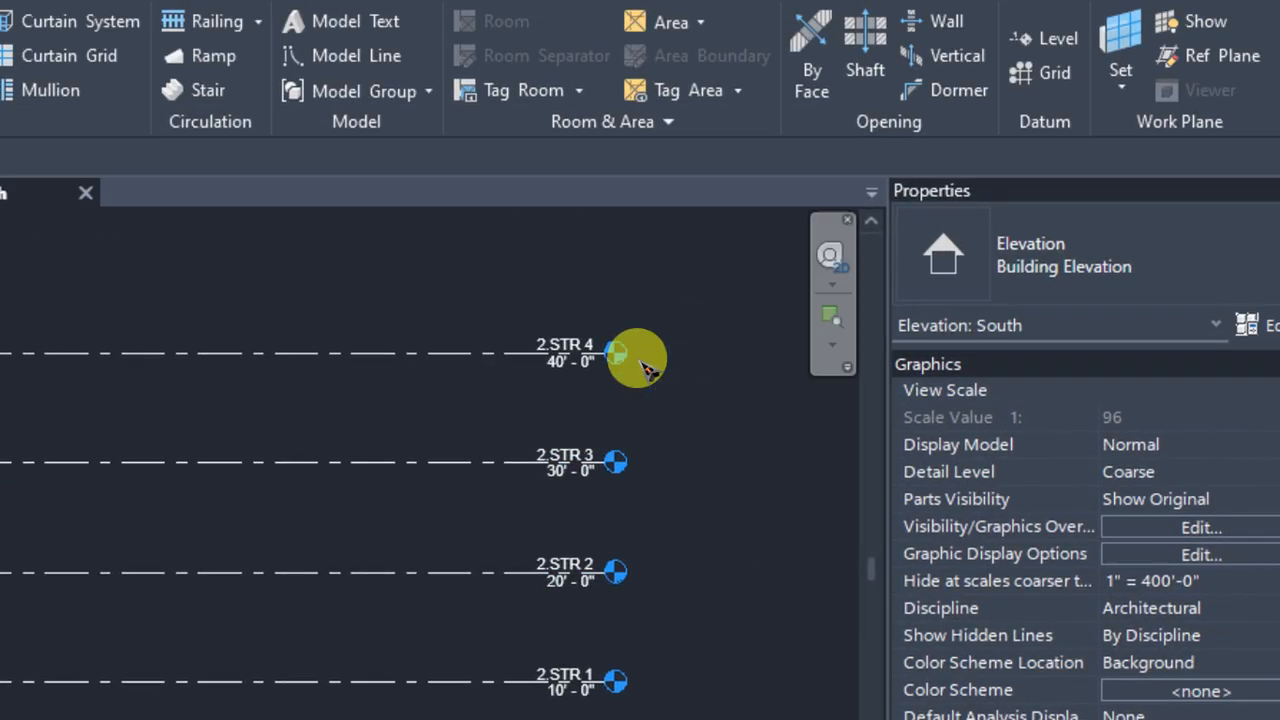
scroll(598, 328, "up", 4)
scroll(640, 365, "down", 4)
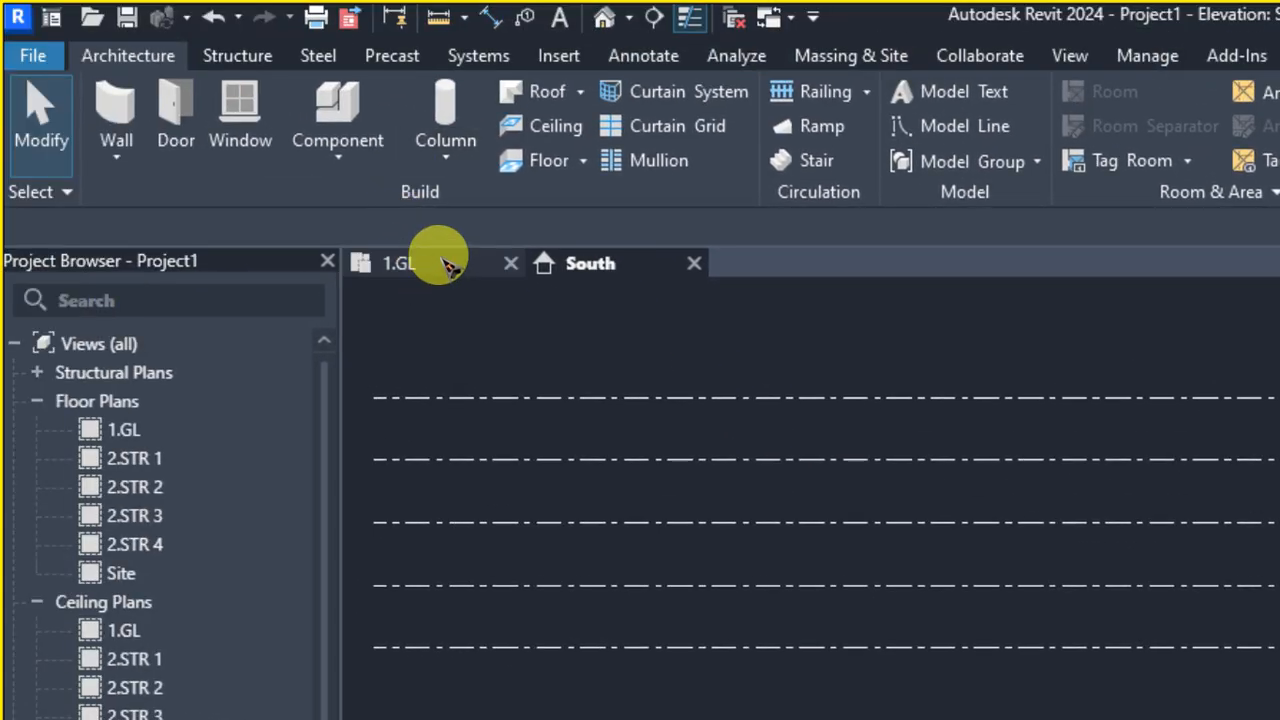
Switch to the 1.GL floor plan with all four elevation markers in view
left_click(440, 261)
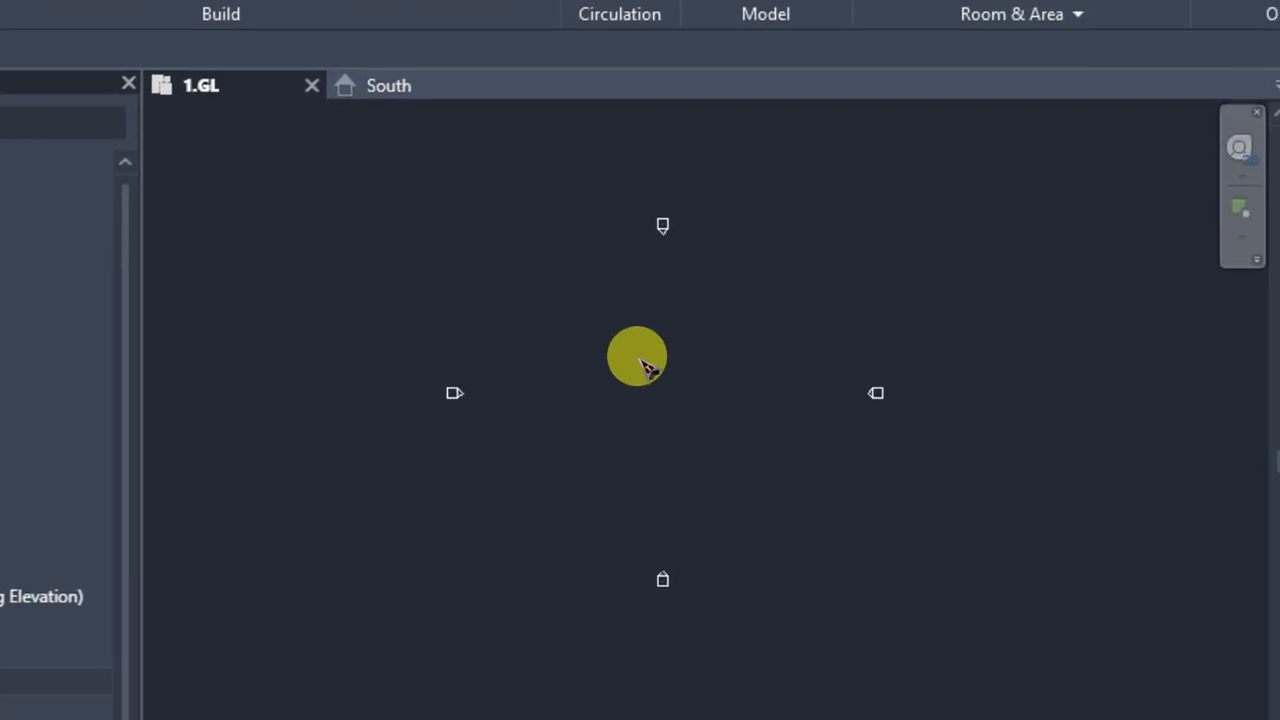
scroll(640, 360, "up", 2)
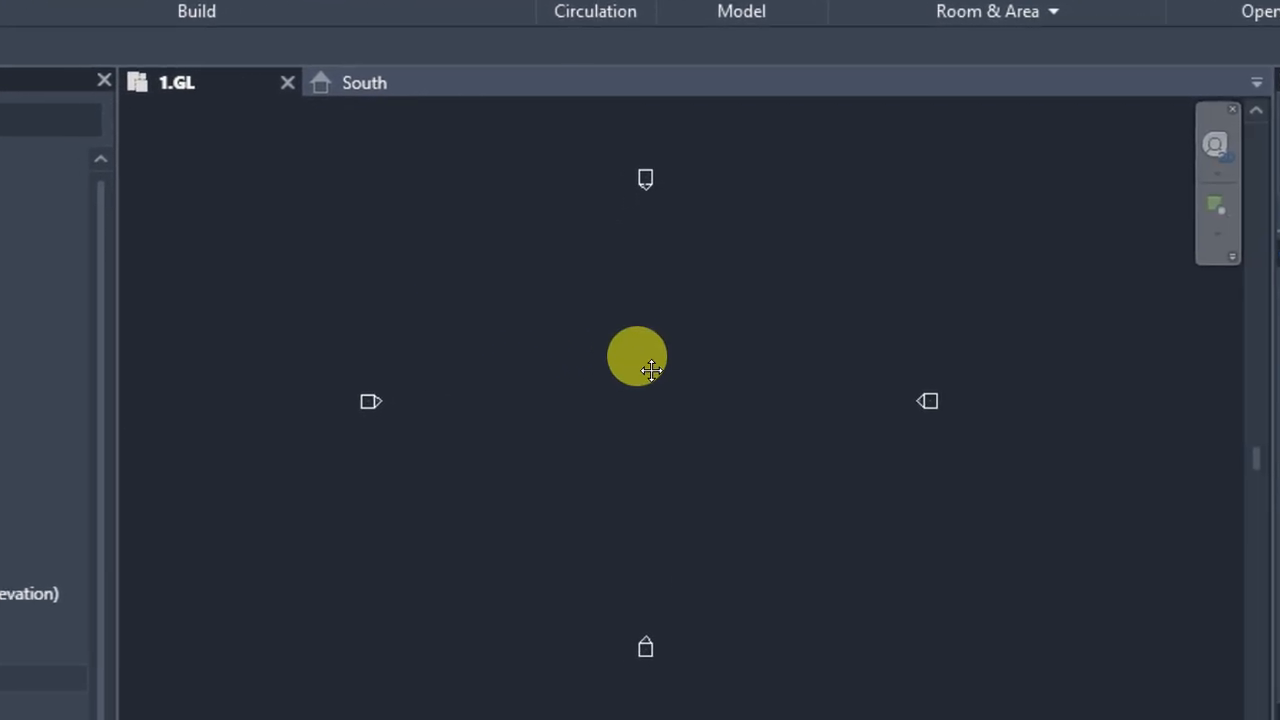
middle_click_drag(664, 363, 649, 363)
scroll(649, 363, "down", 1)
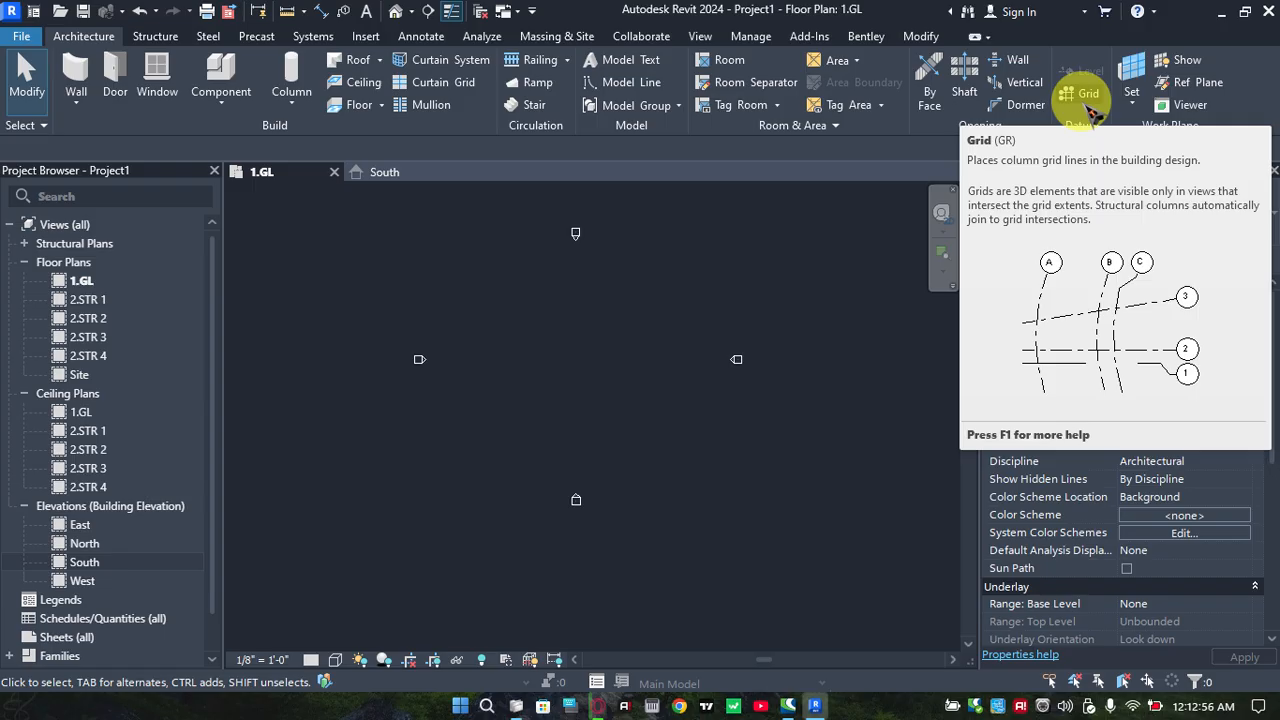
Draw a vertical grid line between the four elevation markers, slightly west of the north and south markers
left_click(1088, 98)
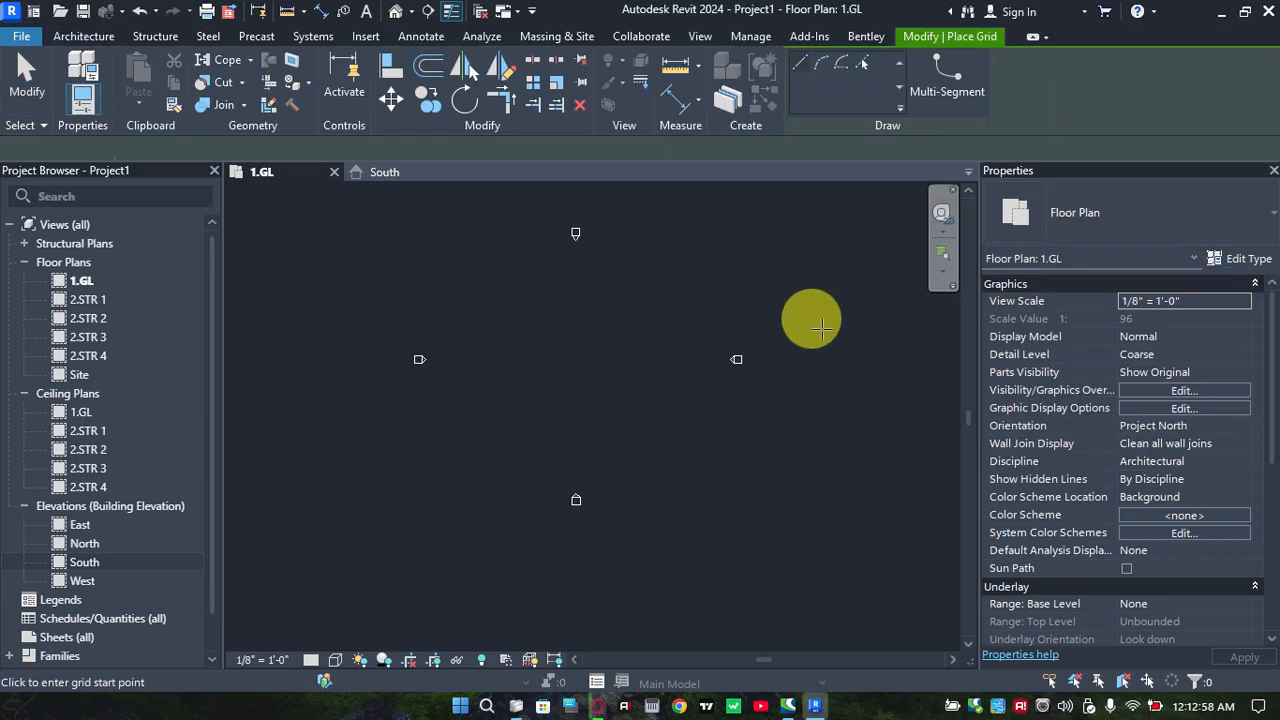
scroll(690, 330, "up", 3)
middle_click_drag(700, 335, 796, 281)
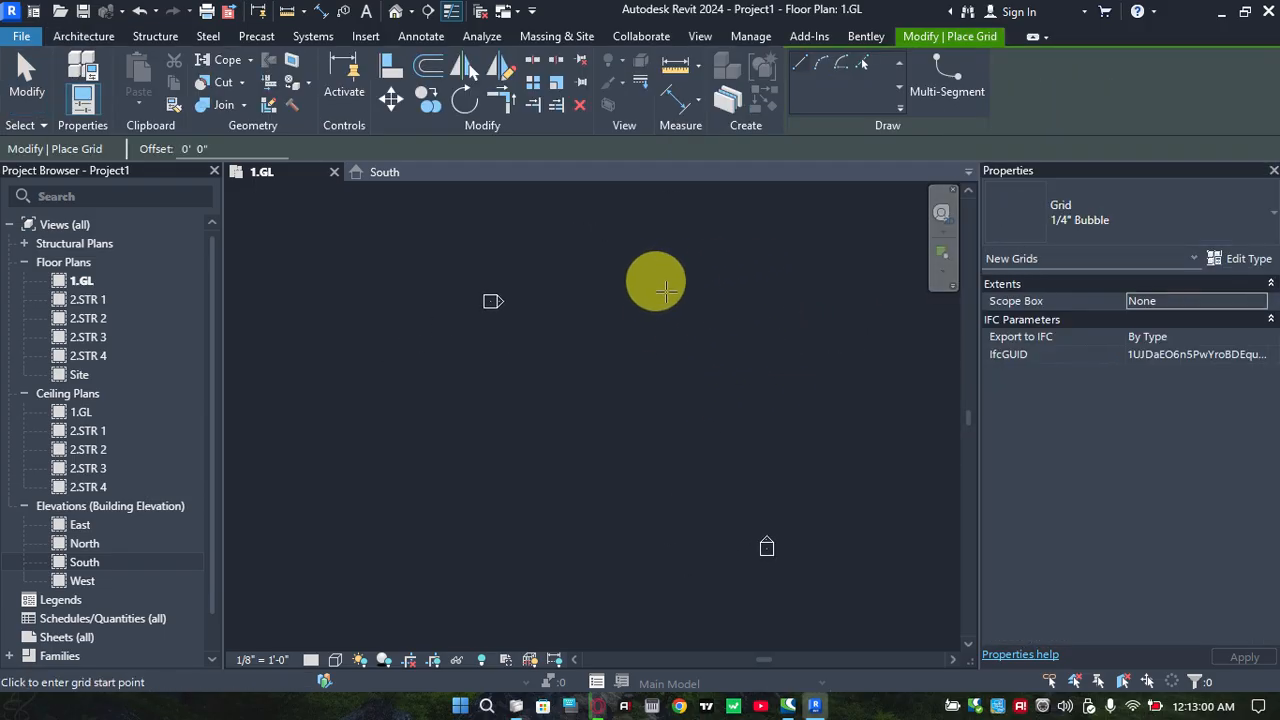
middle_click_drag(672, 290, 569, 345)
scroll(549, 322, "down", 1)
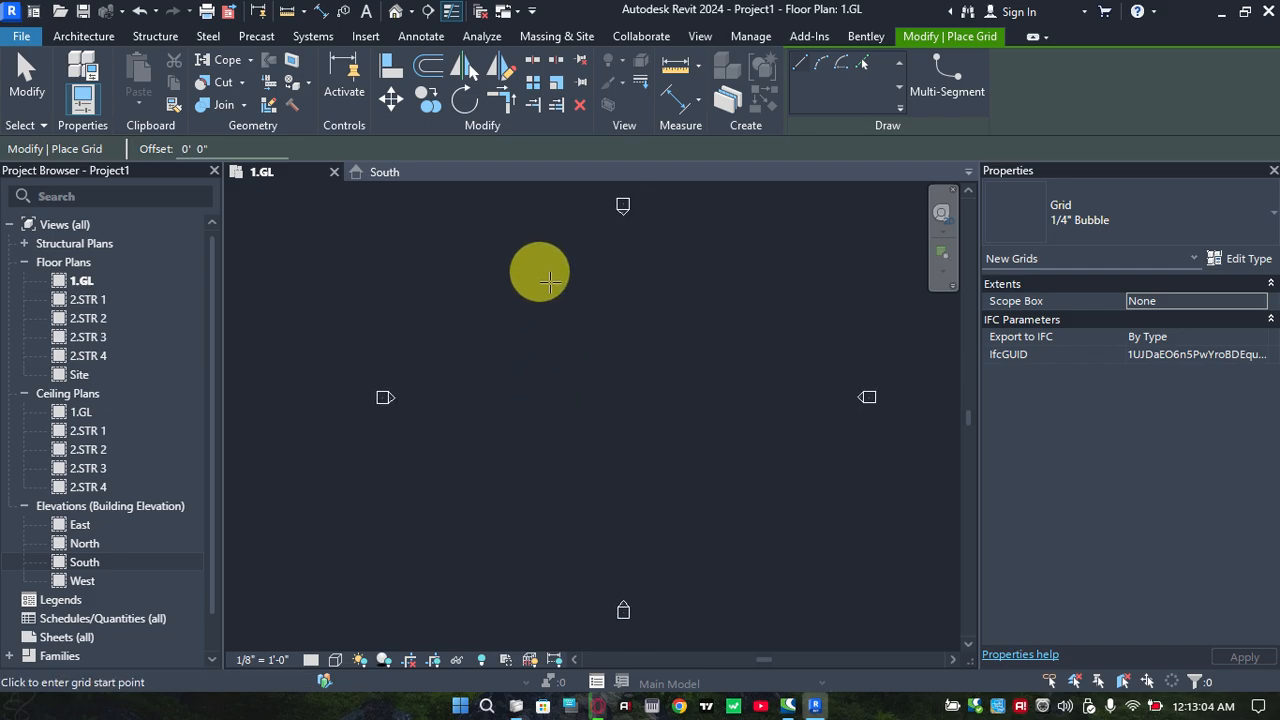
left_click(557, 275)
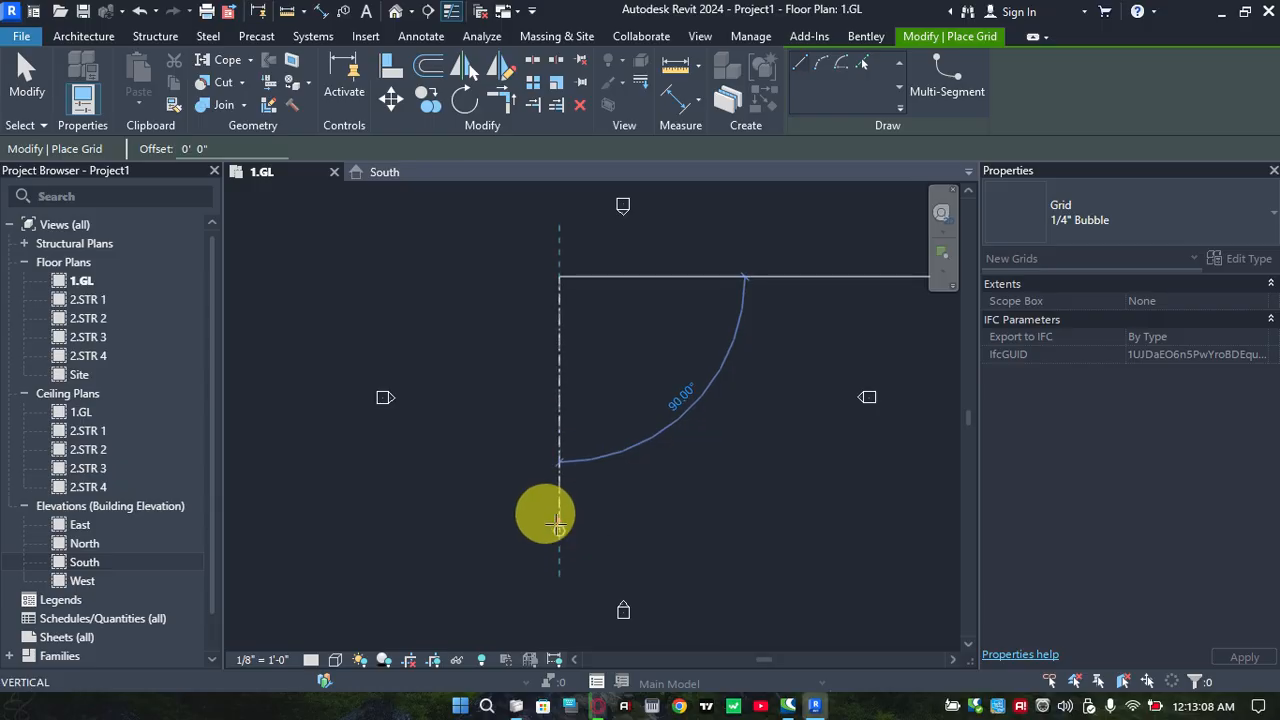
left_click(556, 526)
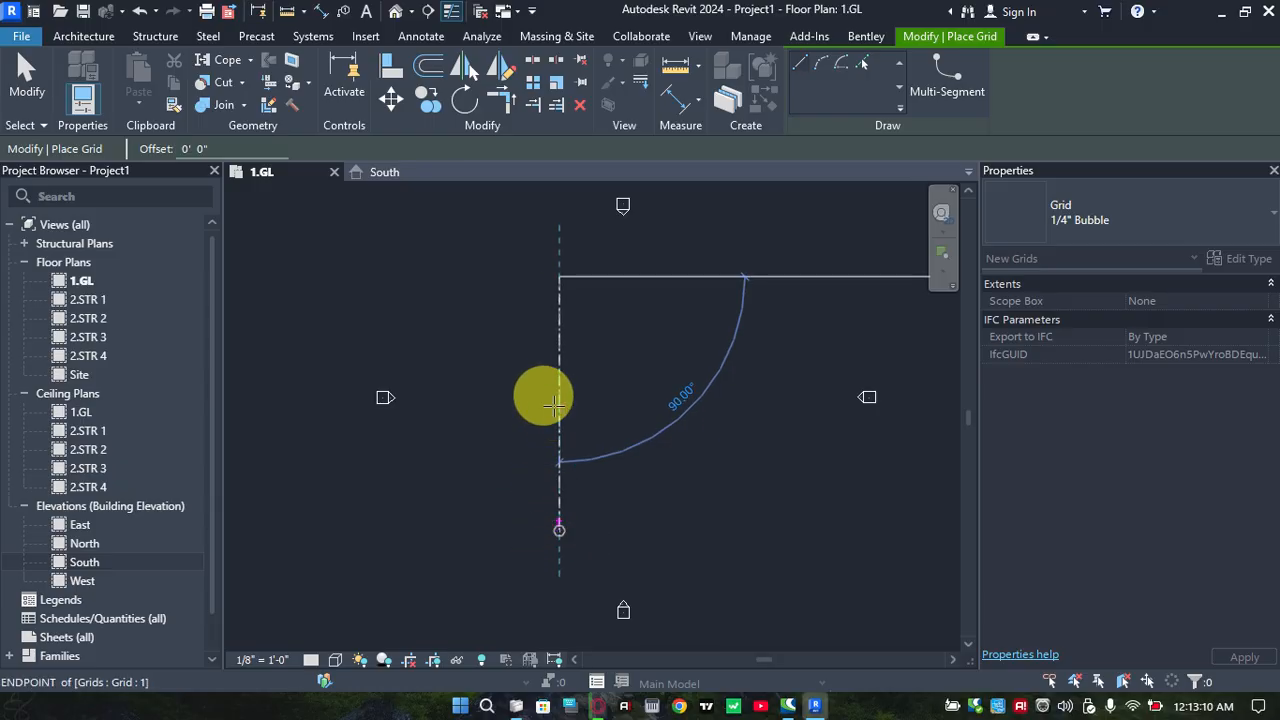
scroll(543, 392, "up", 1)
scroll(552, 398, "up", 1)
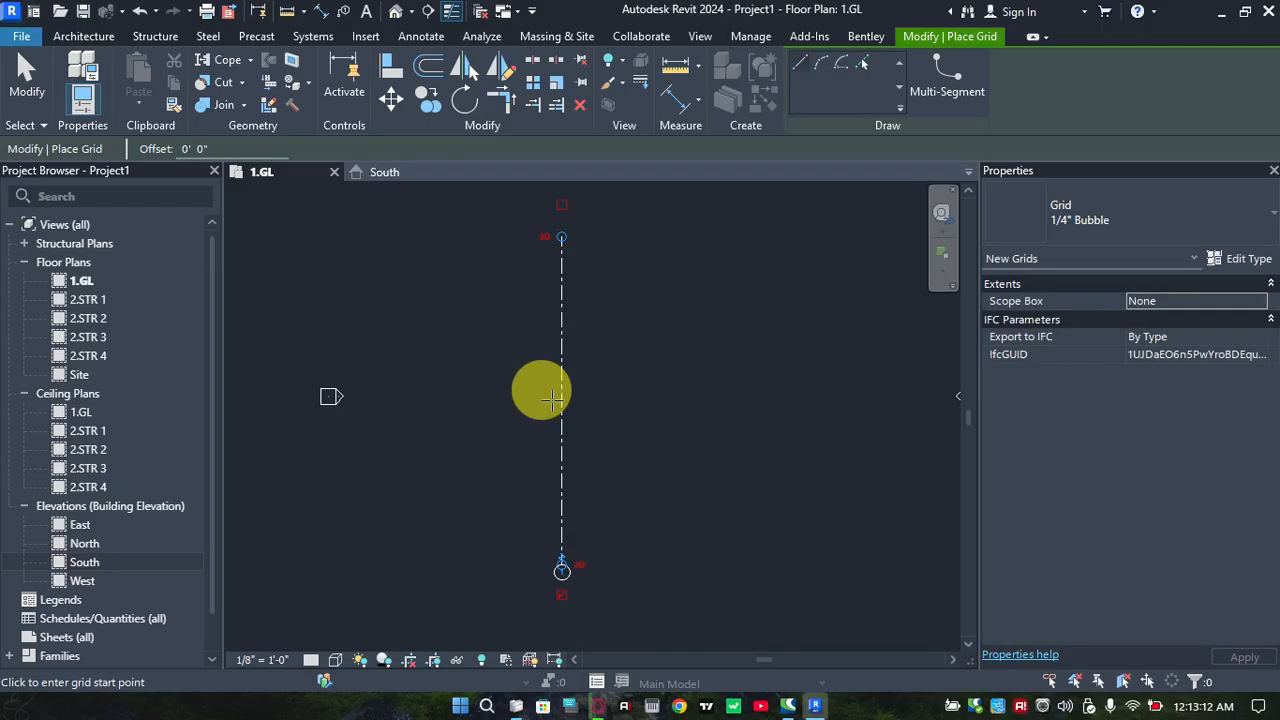
key("Escape")
key("Escape")
Show the grid bubble at the upper end of the vertical grid line as well
middle_click_drag(556, 420, 599, 362)
left_click(602, 450)
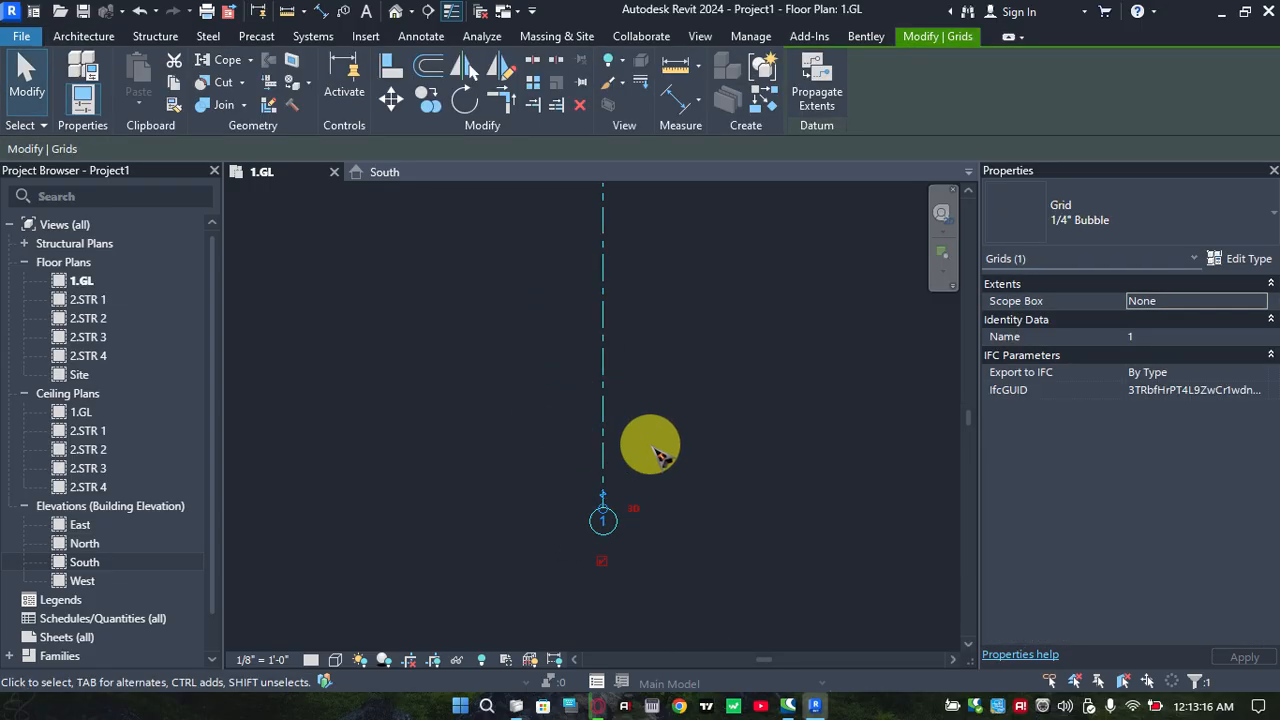
middle_click_drag(635, 455, 623, 477)
scroll(634, 350, "down", 1)
middle_click_drag(645, 377, 594, 507)
middle_click_drag(625, 343, 622, 480)
scroll(567, 323, "up", 1)
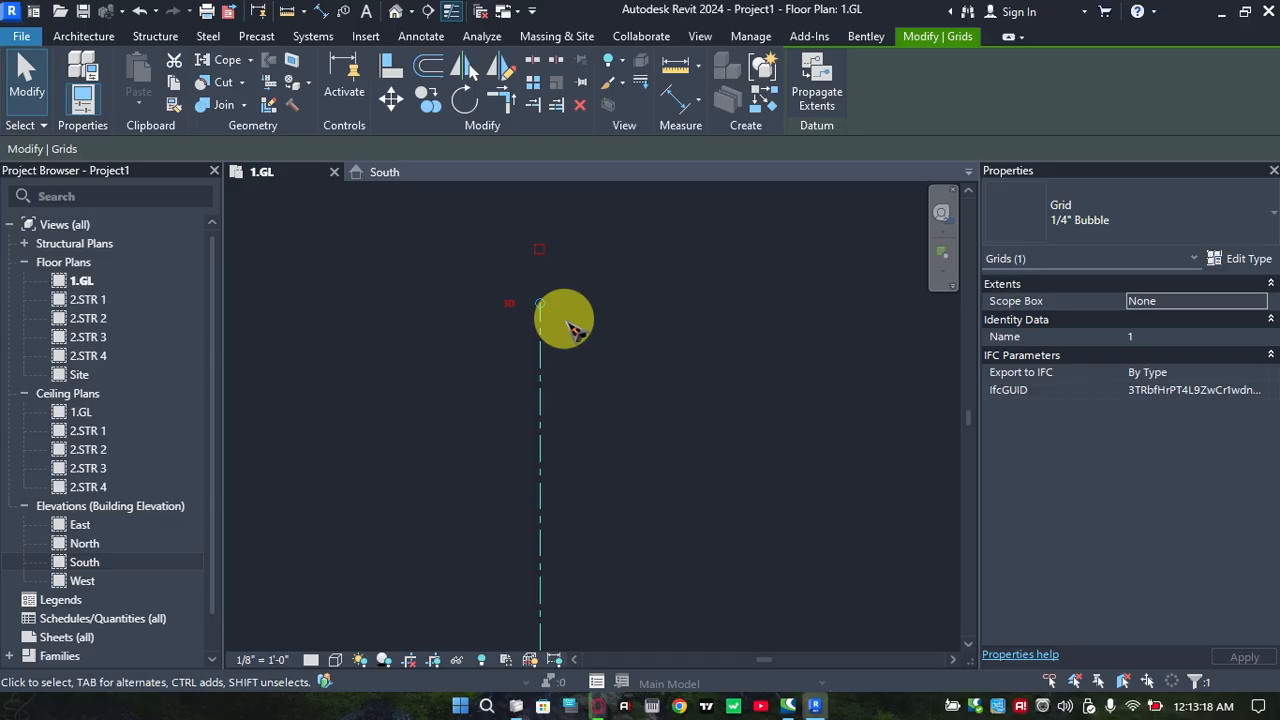
scroll(566, 321, "up", 1)
middle_click_drag(555, 293, 563, 323)
scroll(553, 283, "up", 1)
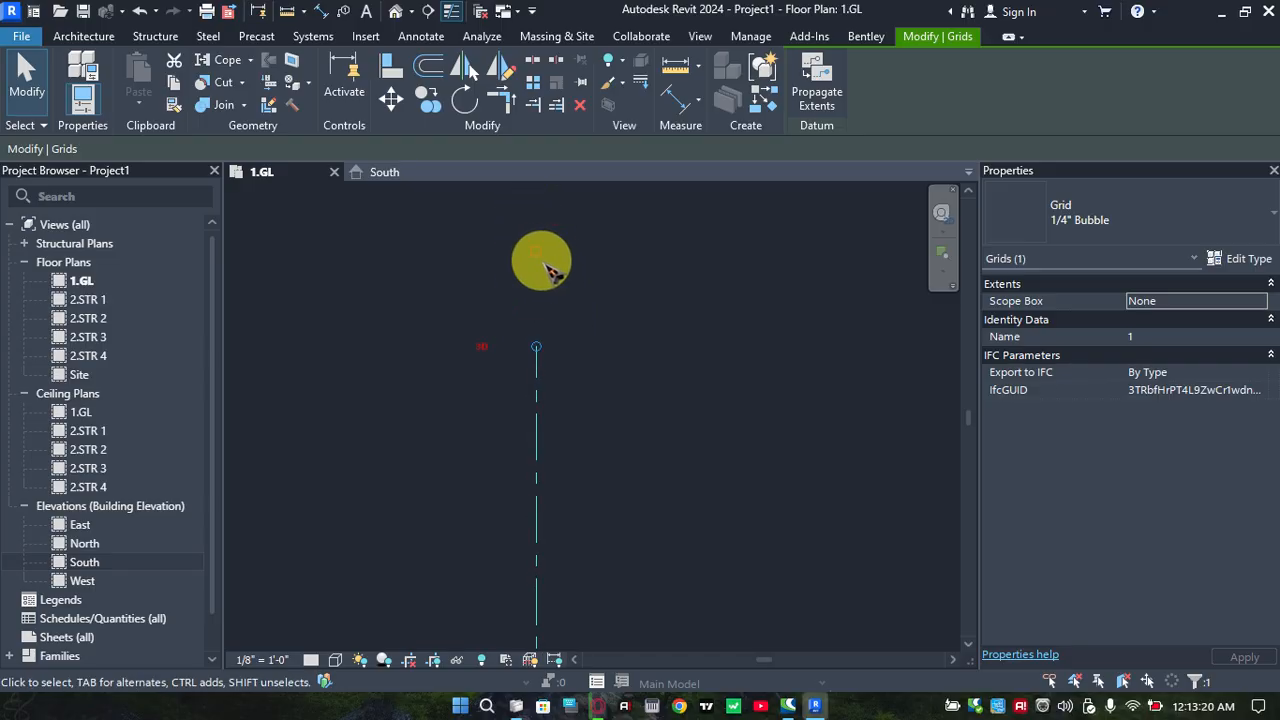
middle_click_drag(549, 270, 573, 381)
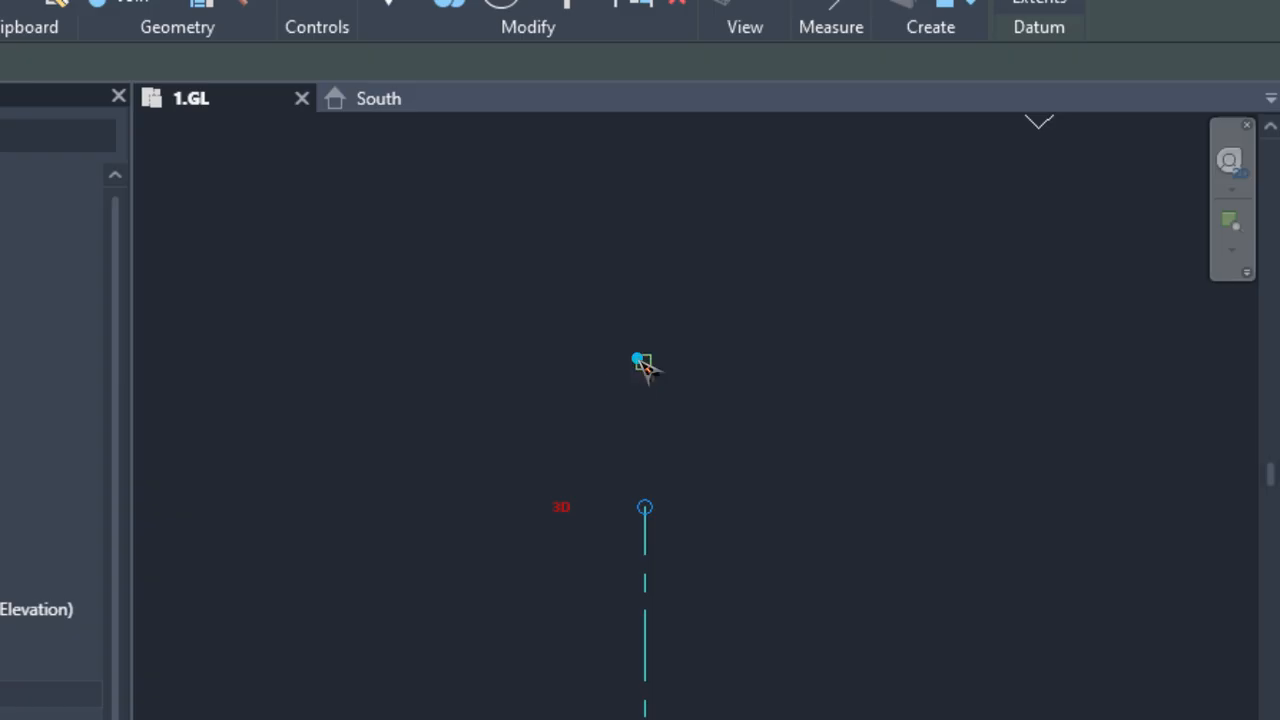
left_click(643, 362)
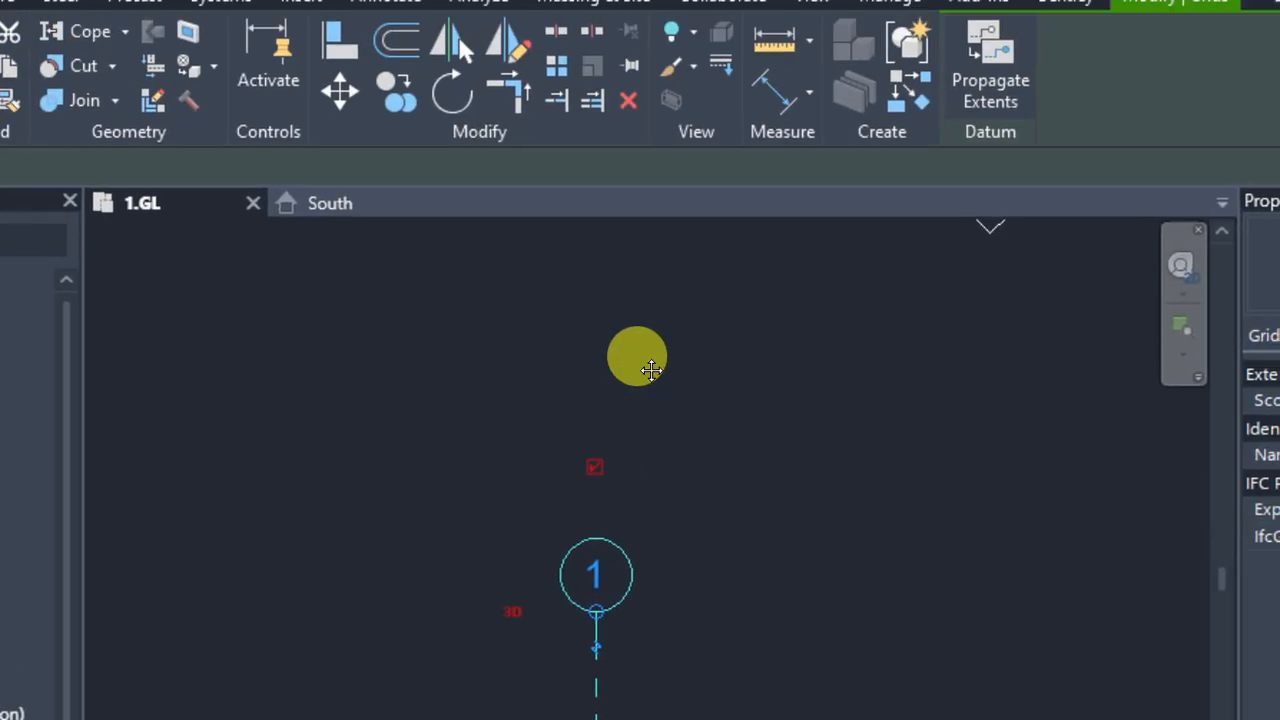
Rename the vertical grid line as A
scroll(645, 368, "down", 4)
middle_click_drag(616, 348, 665, 496)
scroll(574, 359, "up", 1)
scroll(578, 364, "down", 1)
scroll(598, 324, "up", 1)
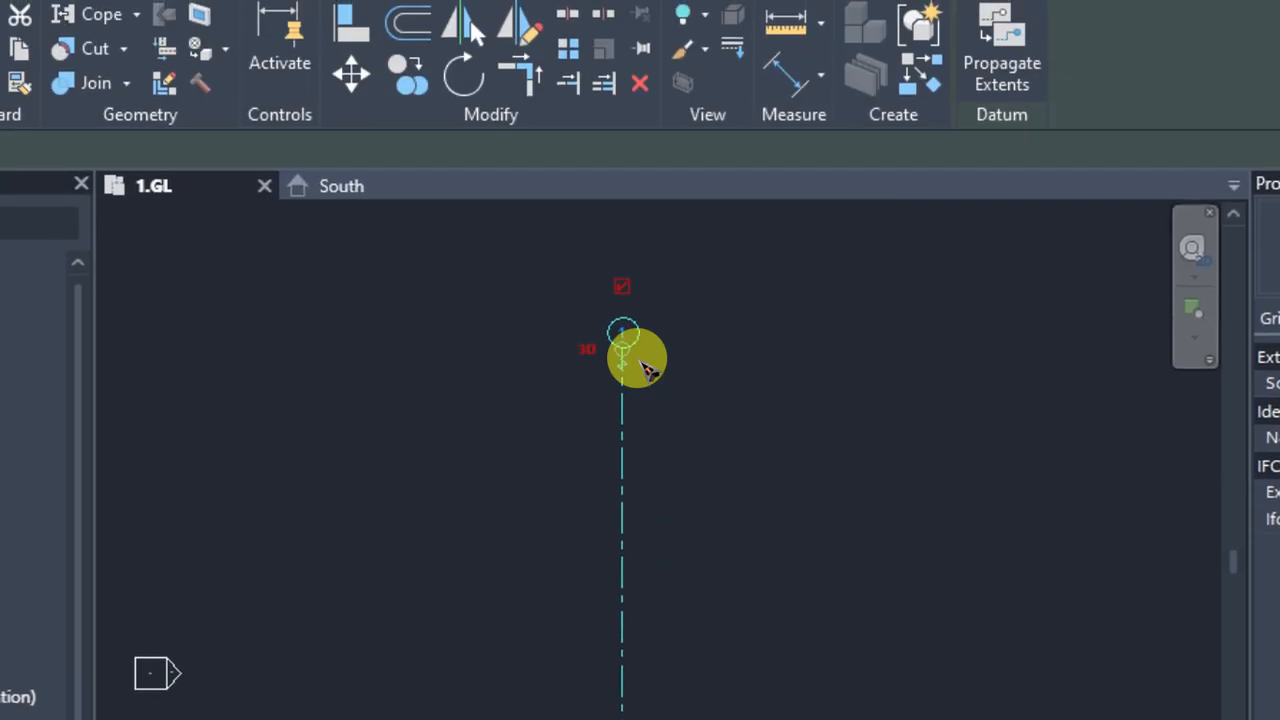
middle_click_drag(657, 290, 653, 321)
scroll(631, 282, "up", 5)
left_click(648, 372)
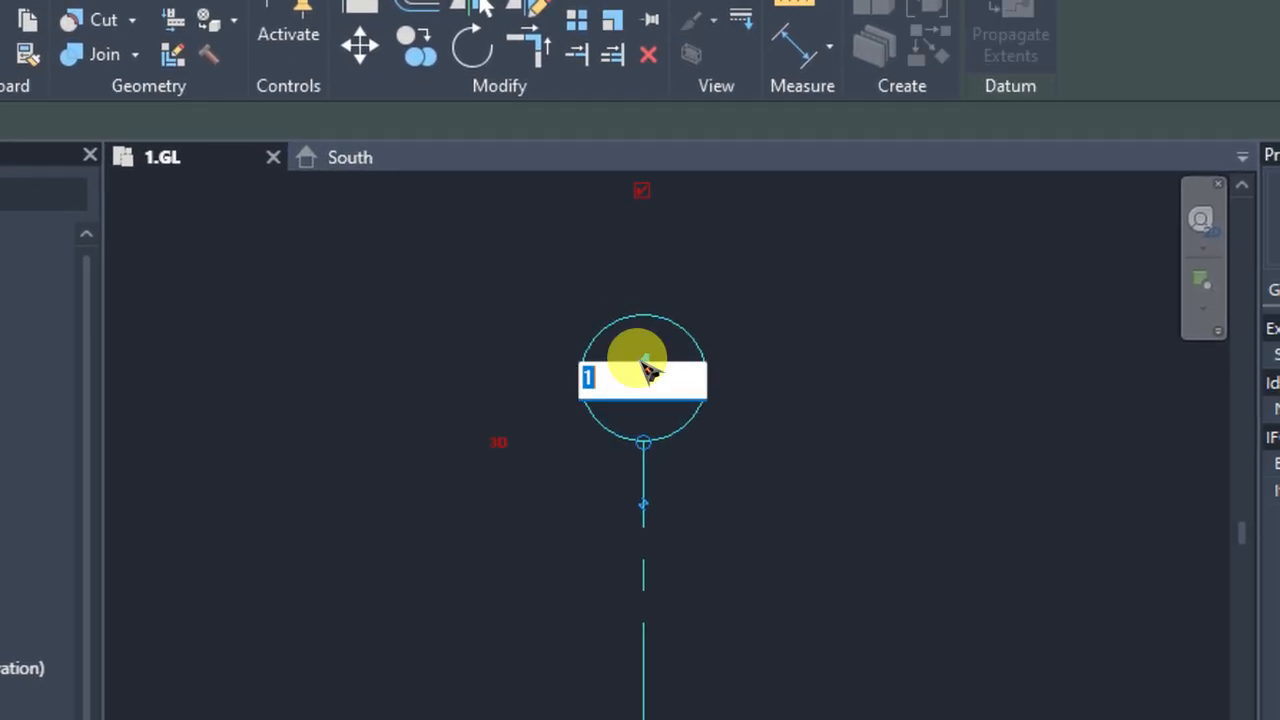
type("A")
left_click(644, 368)
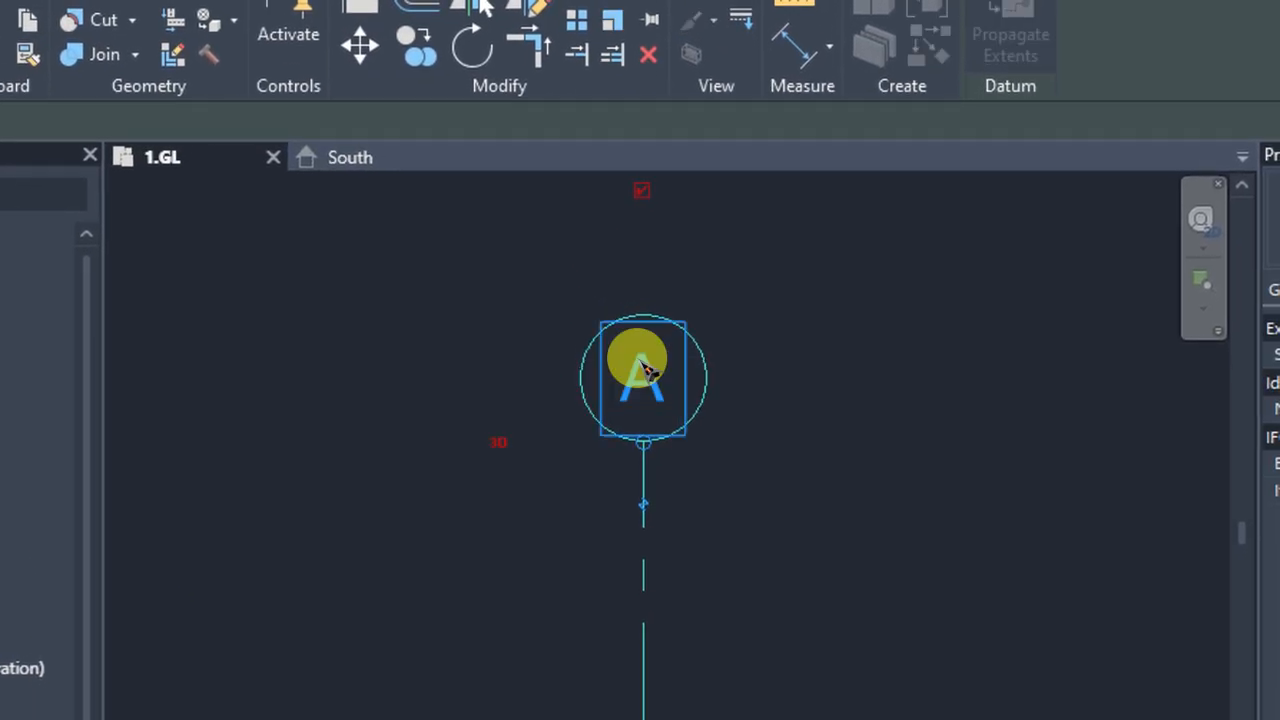
scroll(594, 458, "down", 1)
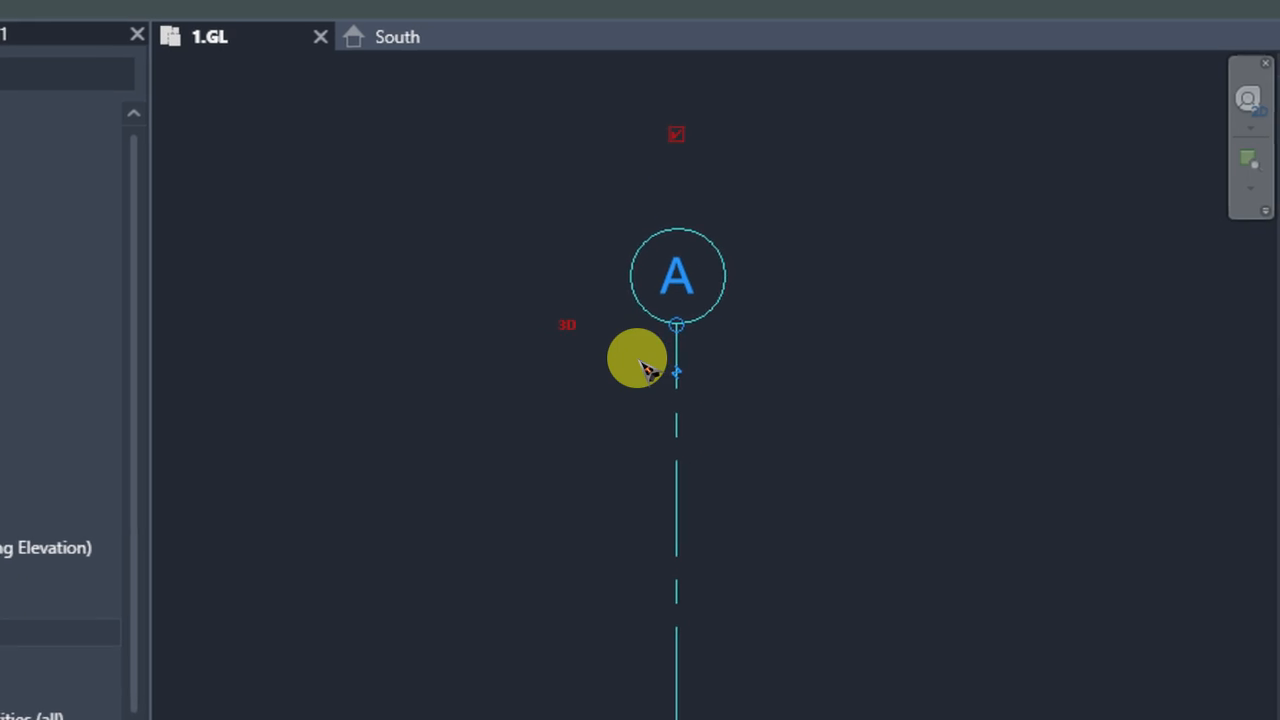
scroll(658, 316, "down", 2)
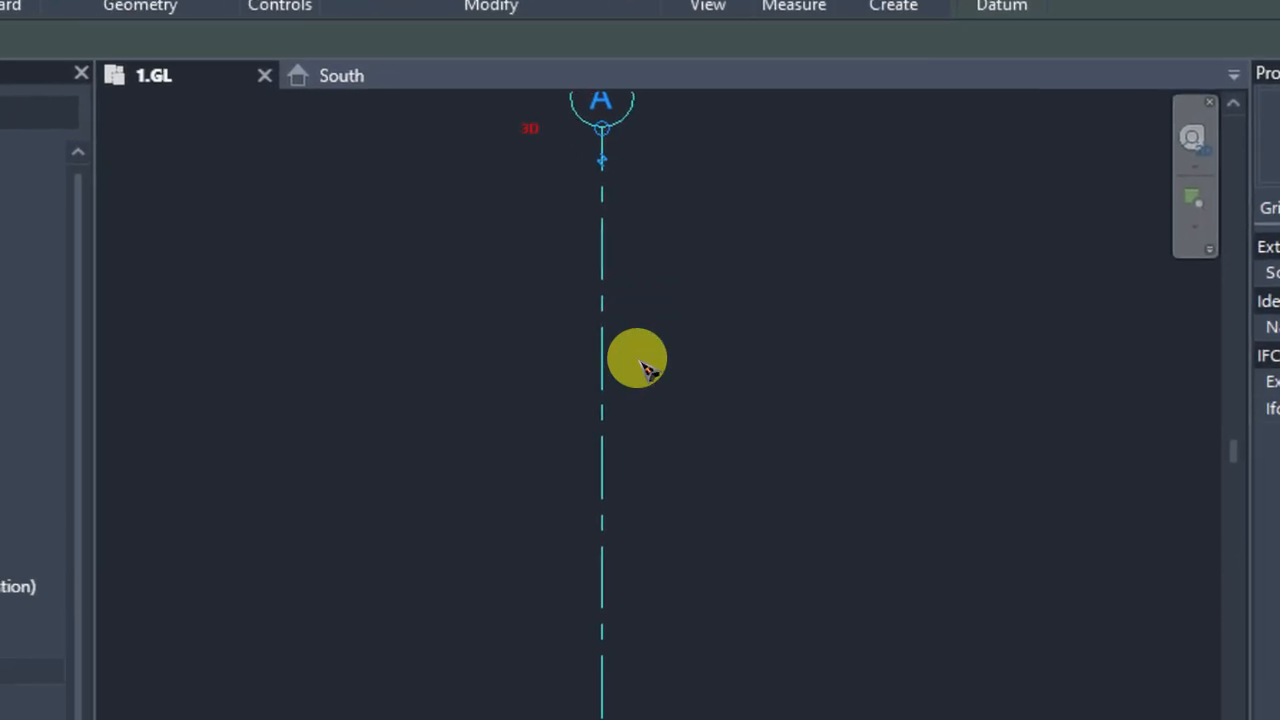
scroll(640, 362, "down", 1)
mouse_move(640, 362)
middle_mouse_down()
mouse_move(622, 357)
mouse_move(615, 314)
mouse_move(628, 293)
mouse_move(638, 340)
middle_mouse_up()
scroll(620, 323, "down", 1)
scroll(616, 320, "down", 1)
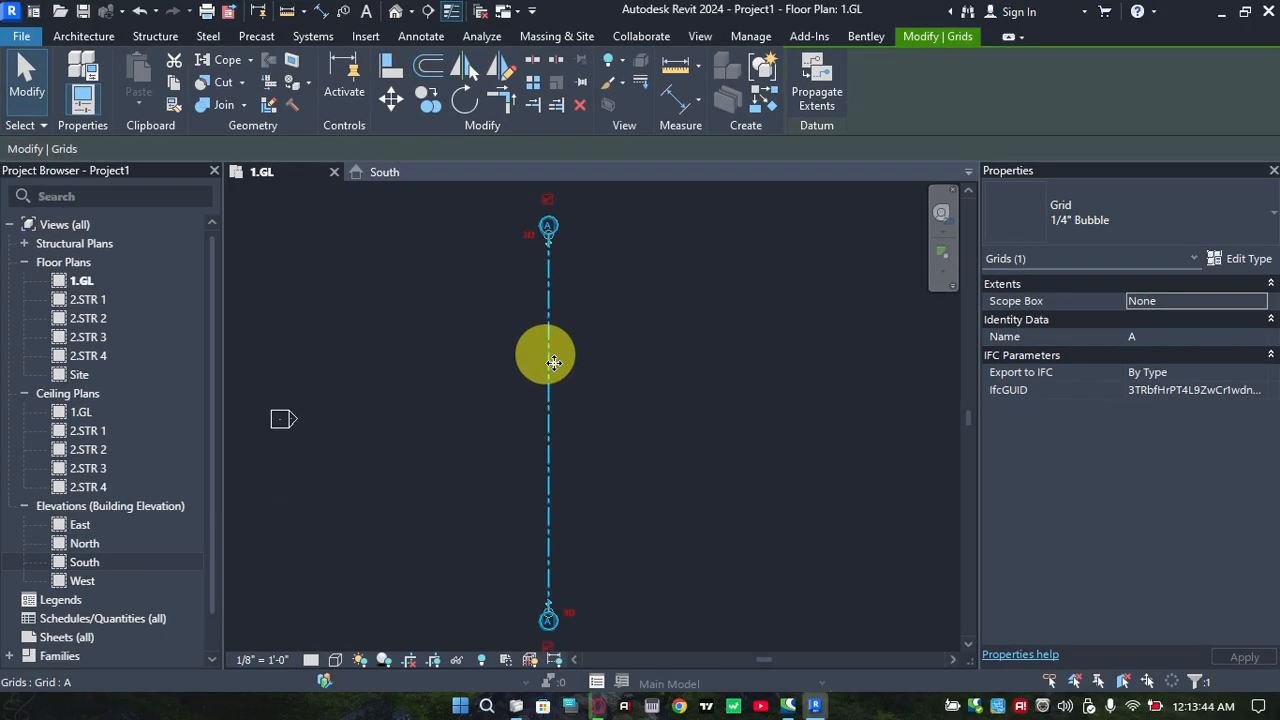
left_click(637, 368)
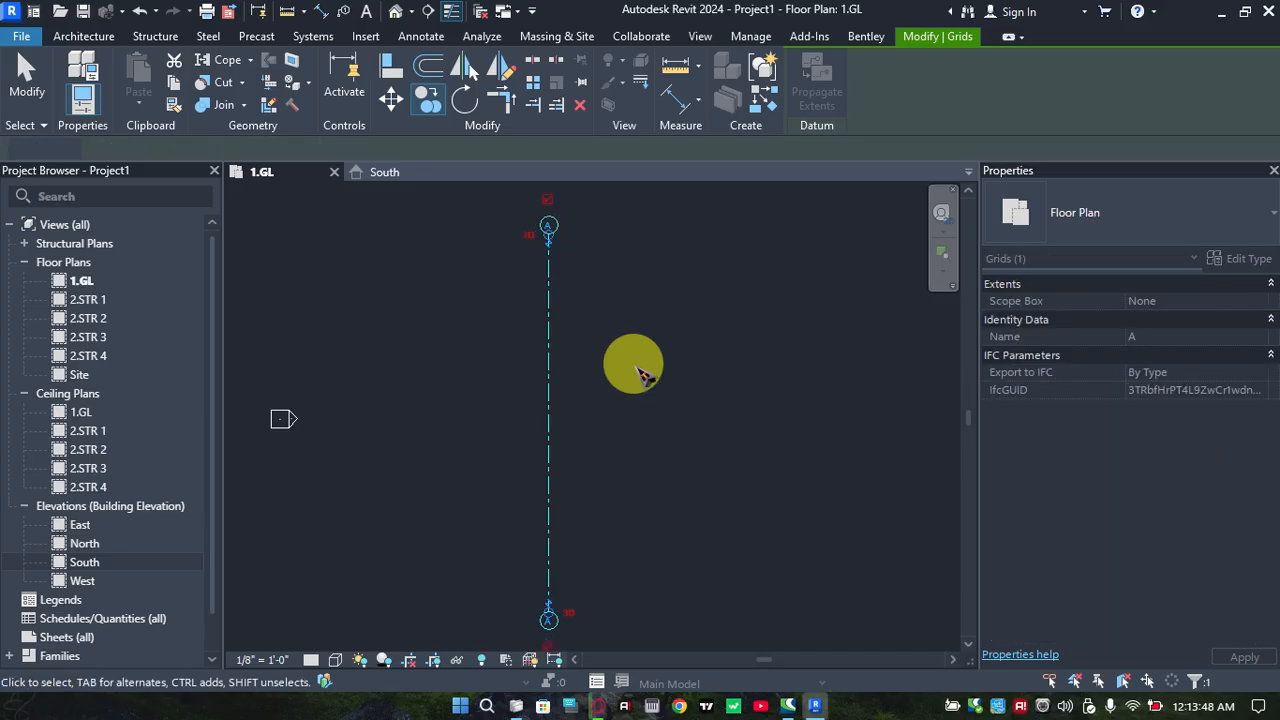
Copy grid line A 12' to the east with the Copy tool's Multiple option
left_click(920, 36)
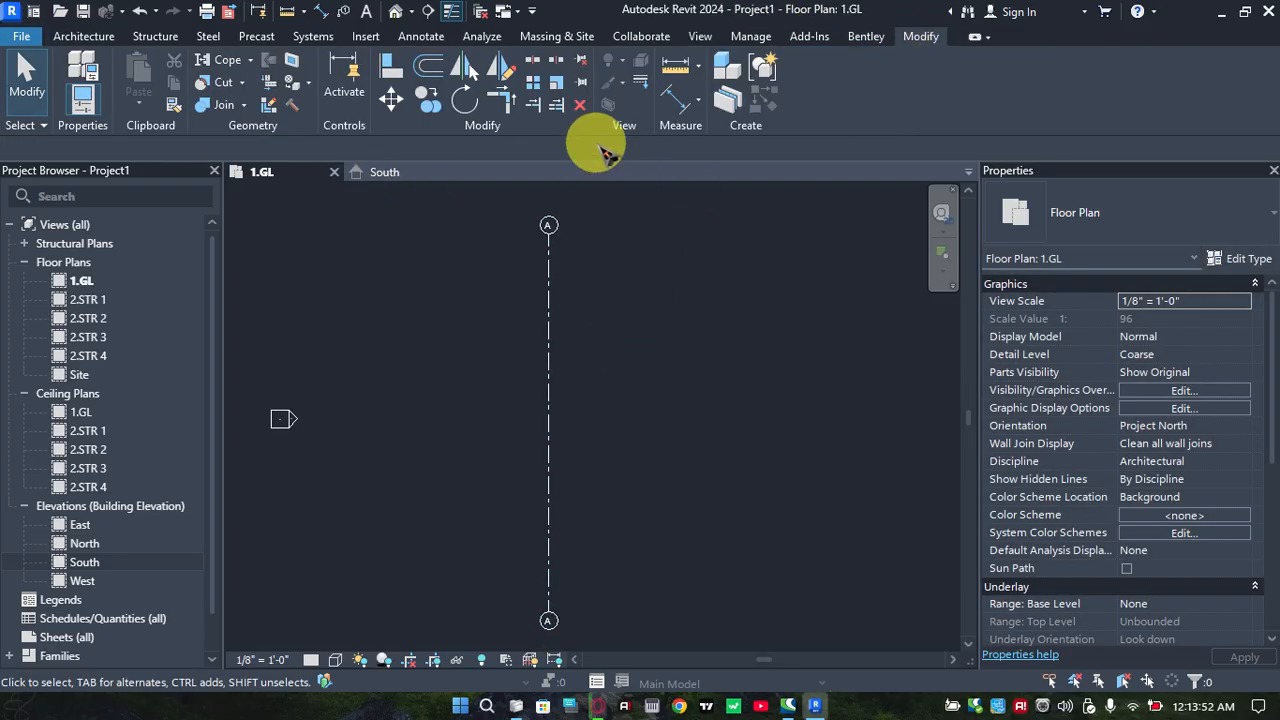
left_click(428, 103)
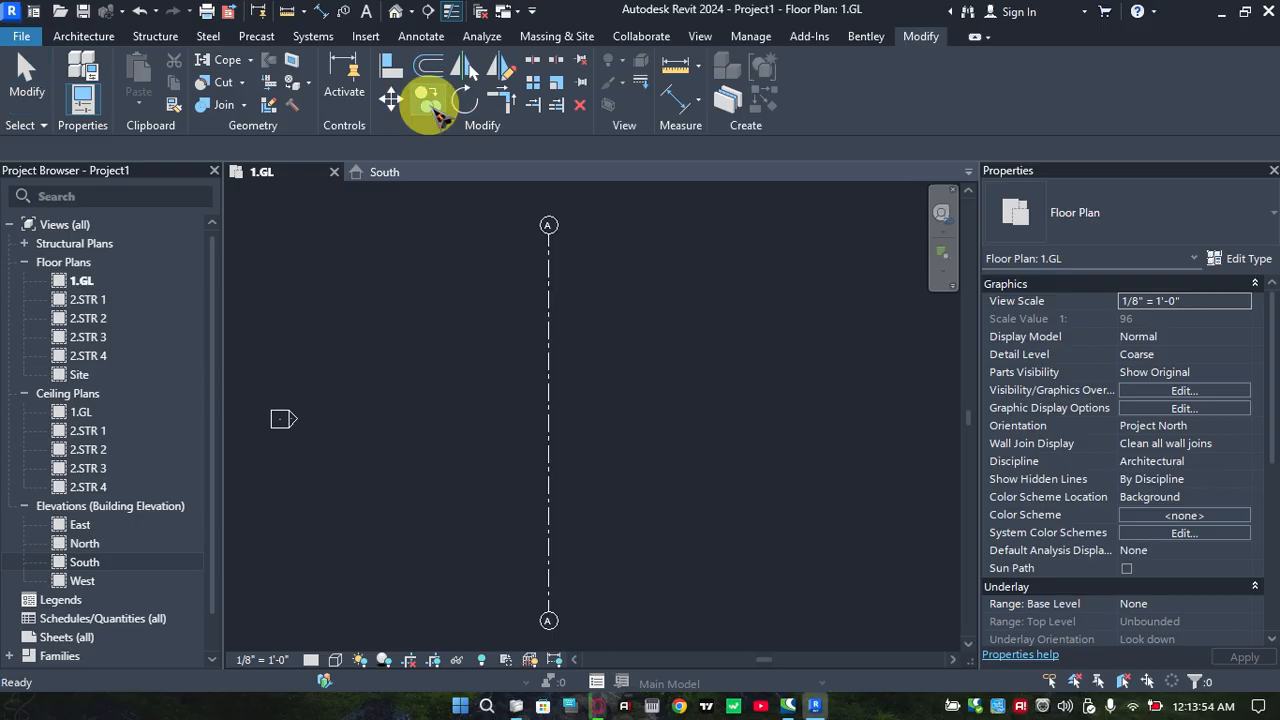
left_click(547, 394)
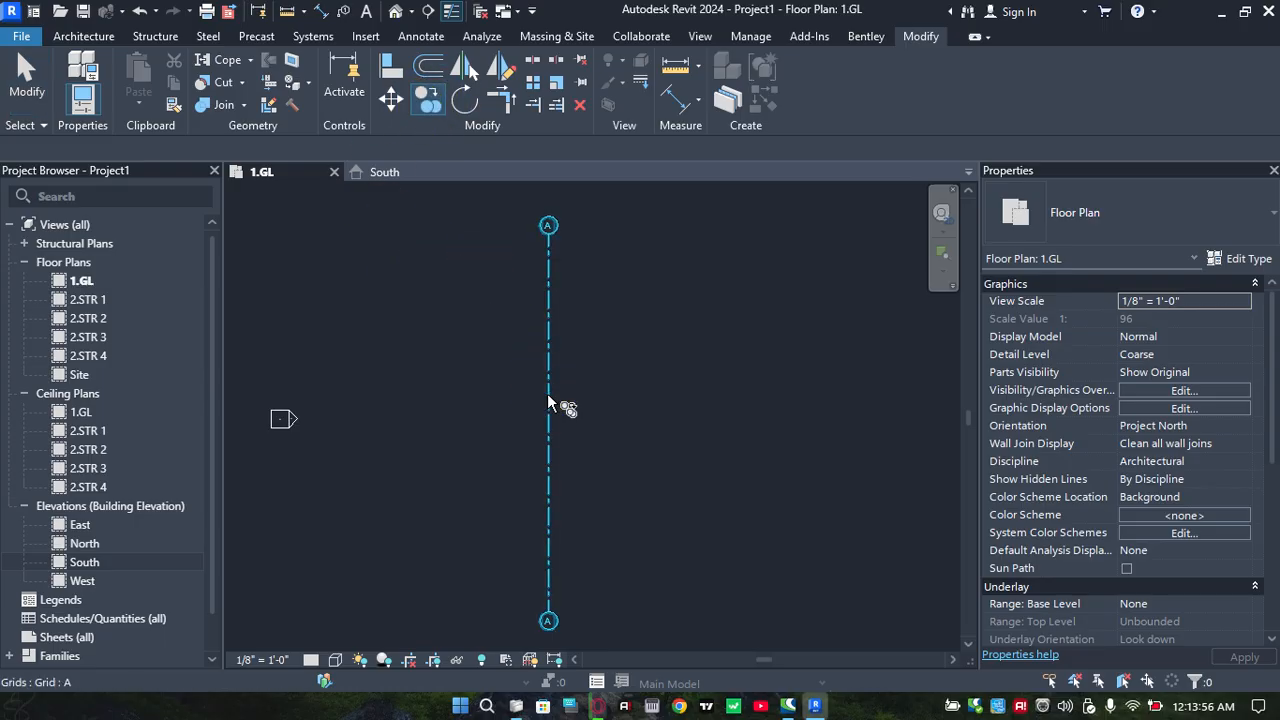
key("Return")
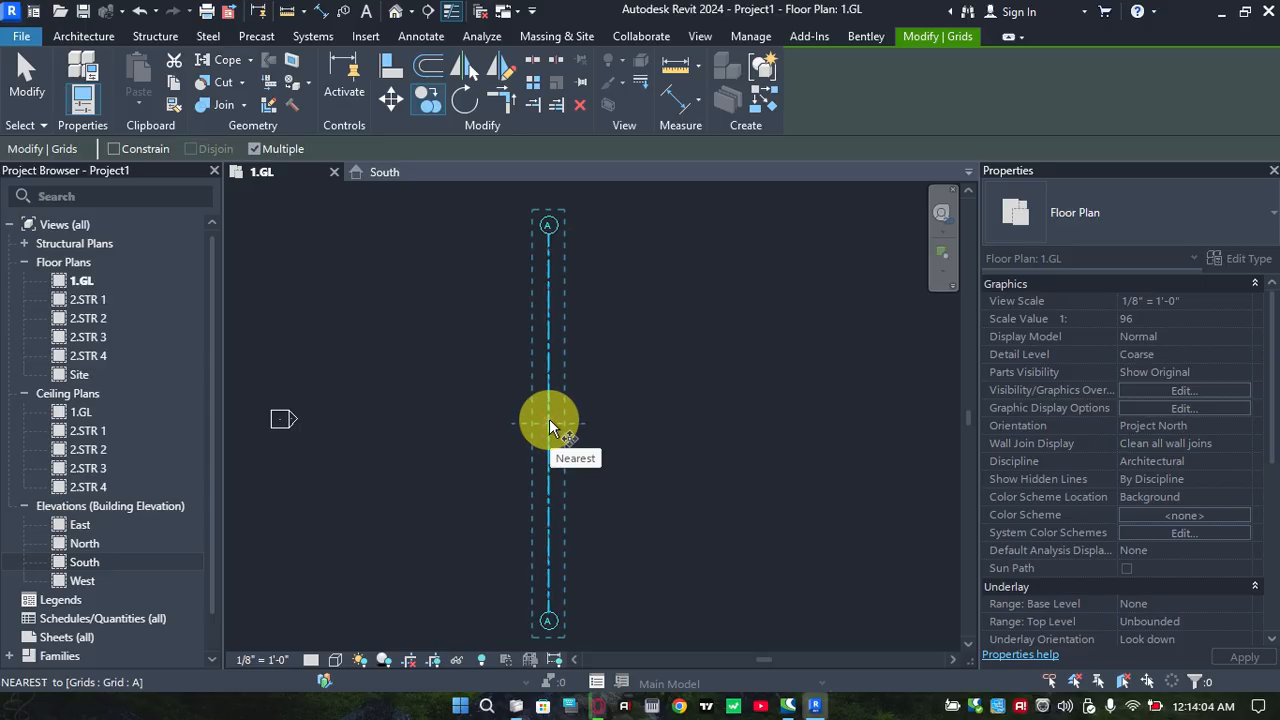
left_click(549, 424)
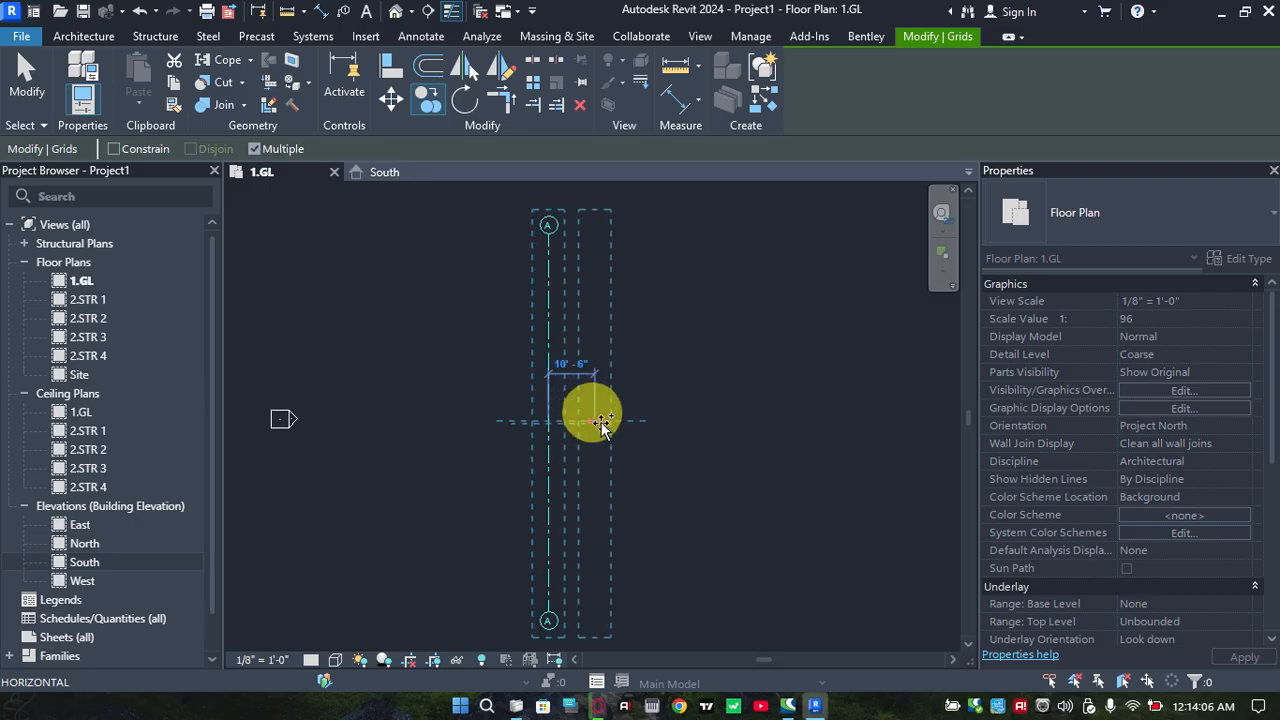
scroll(604, 422, "up", 2)
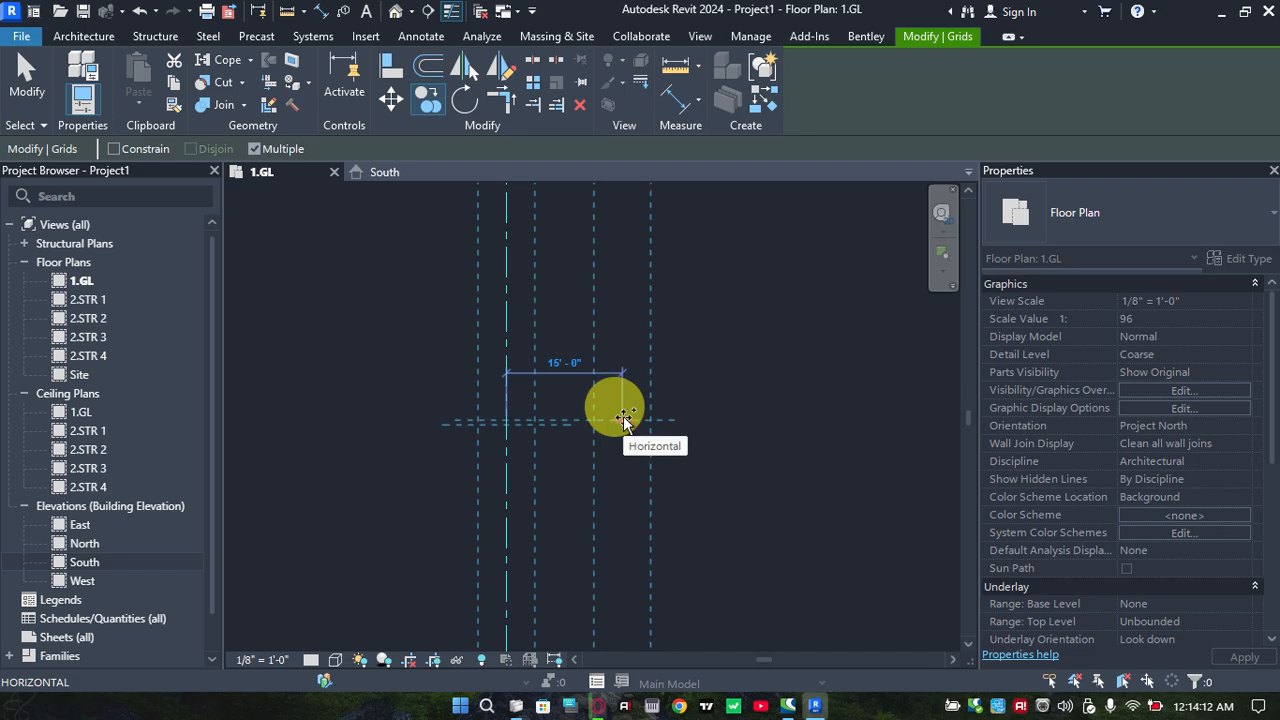
type("12")
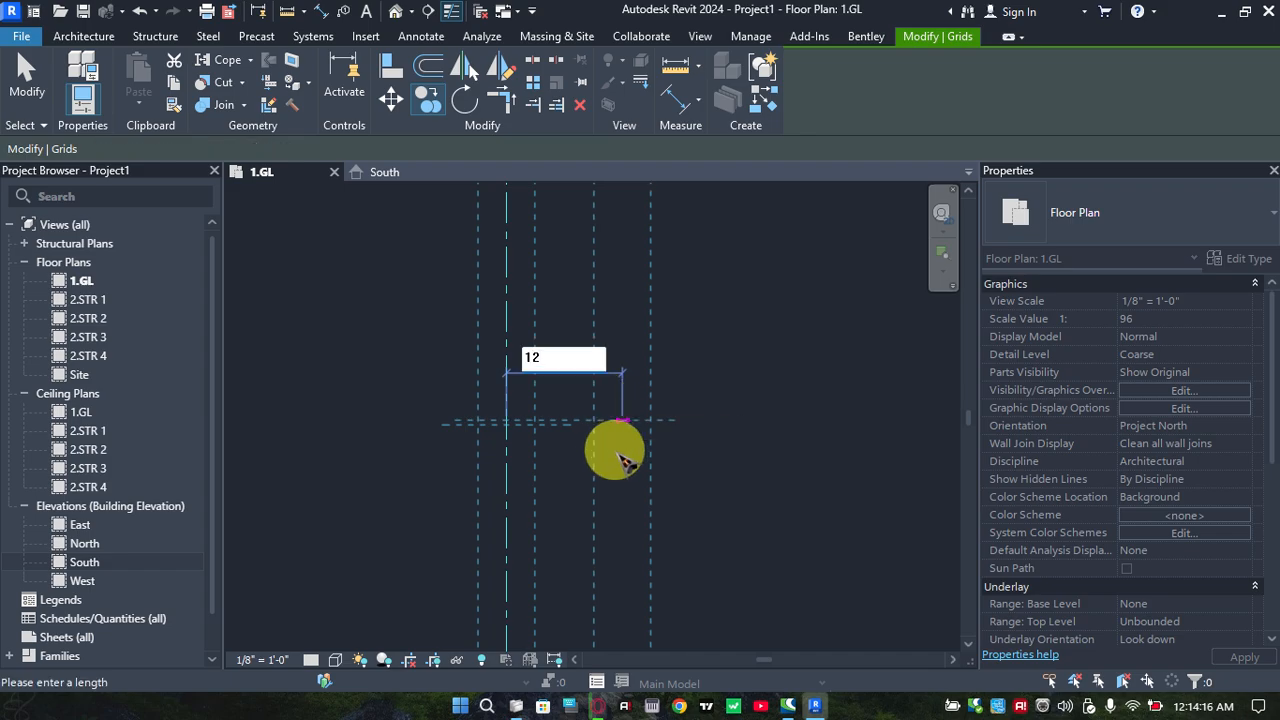
key("Return")
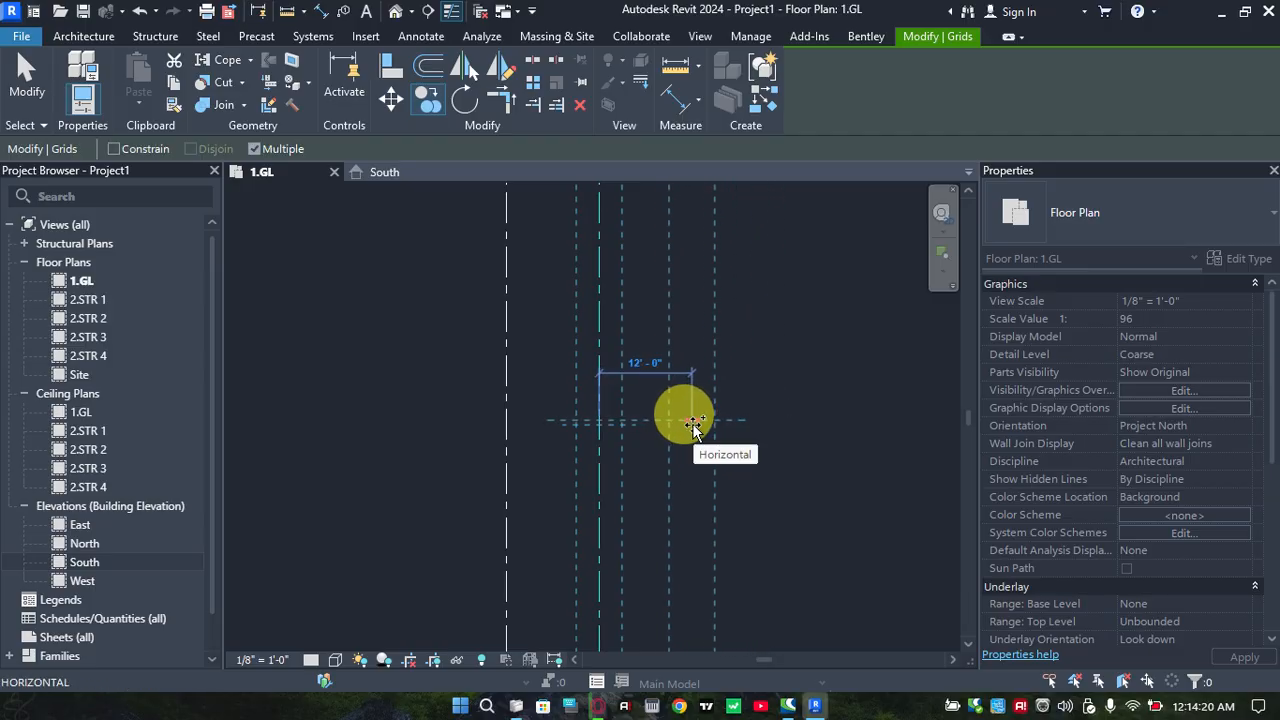
Place four more copies of the grid line eastward, each about 12' from the previous one, and end the Copy command
left_click(693, 425)
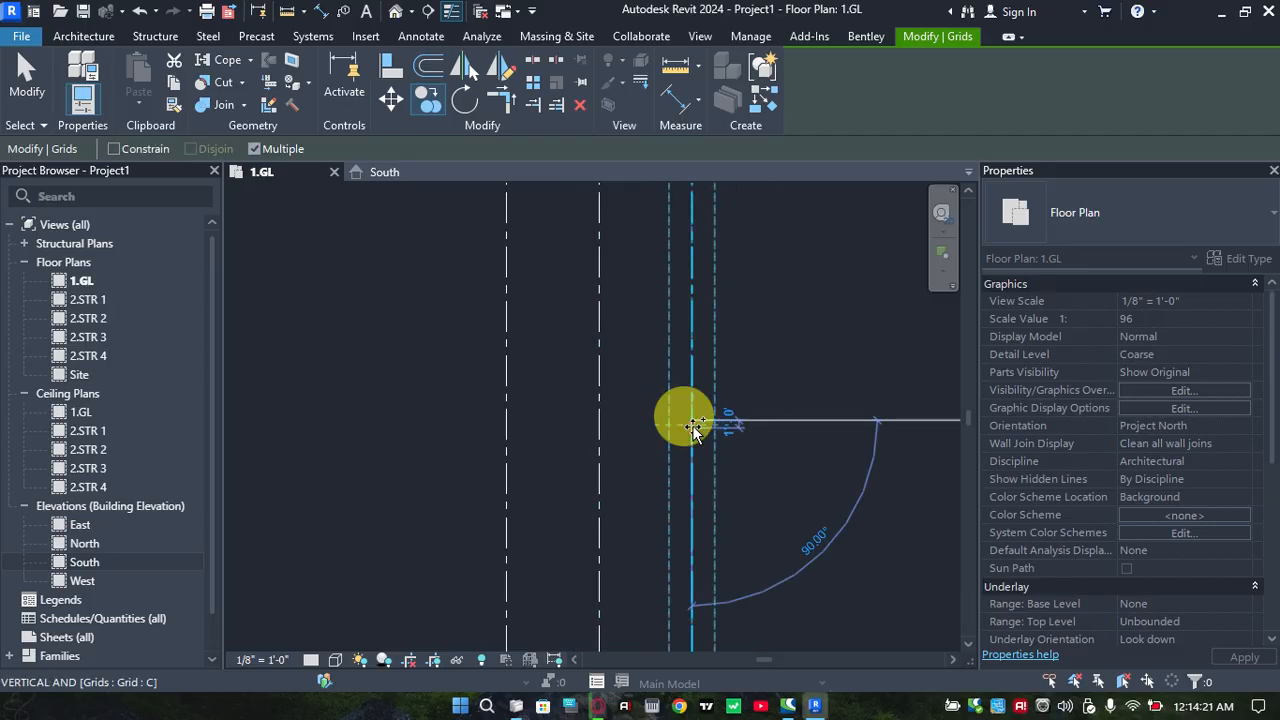
left_click(777, 420)
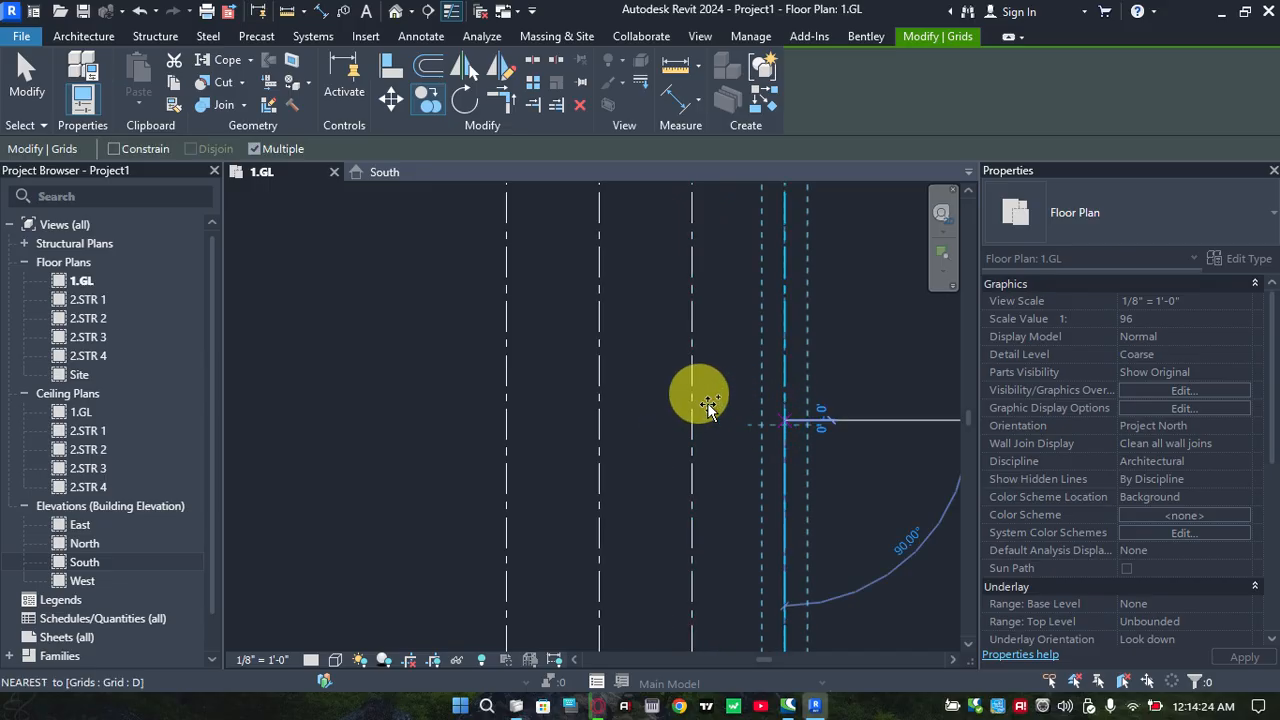
scroll(511, 375, "down", 1)
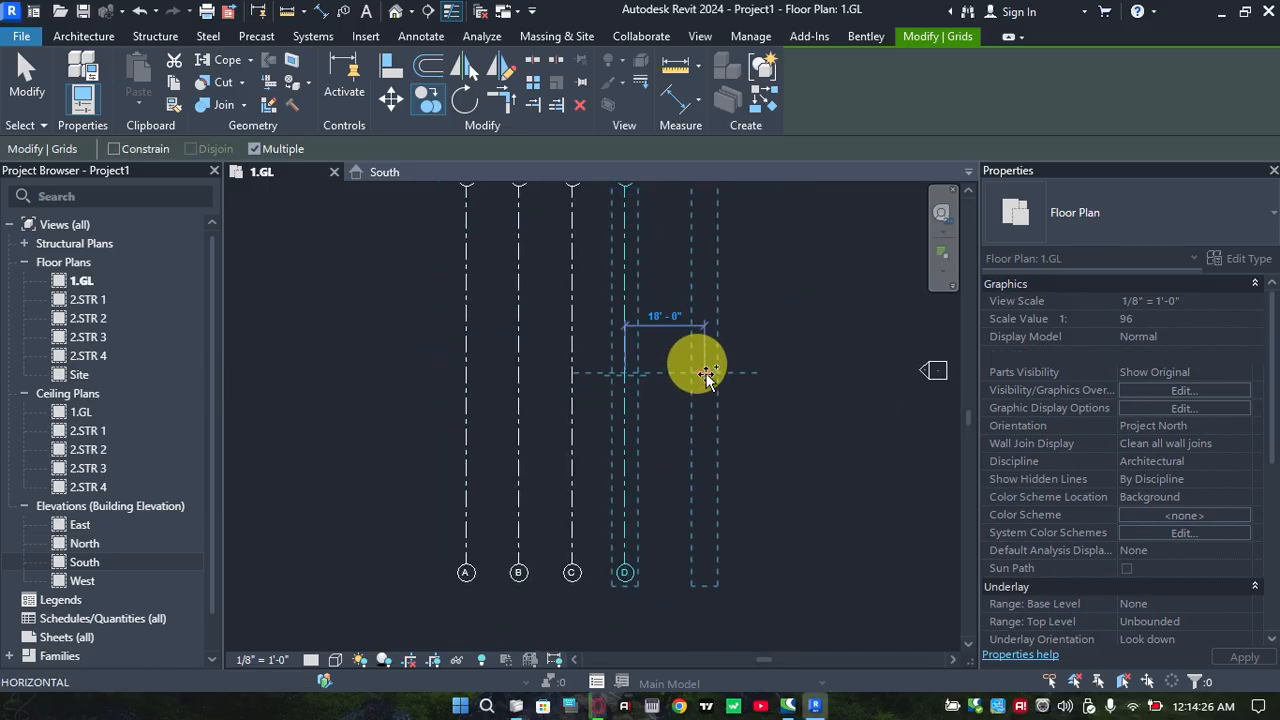
left_click(680, 378)
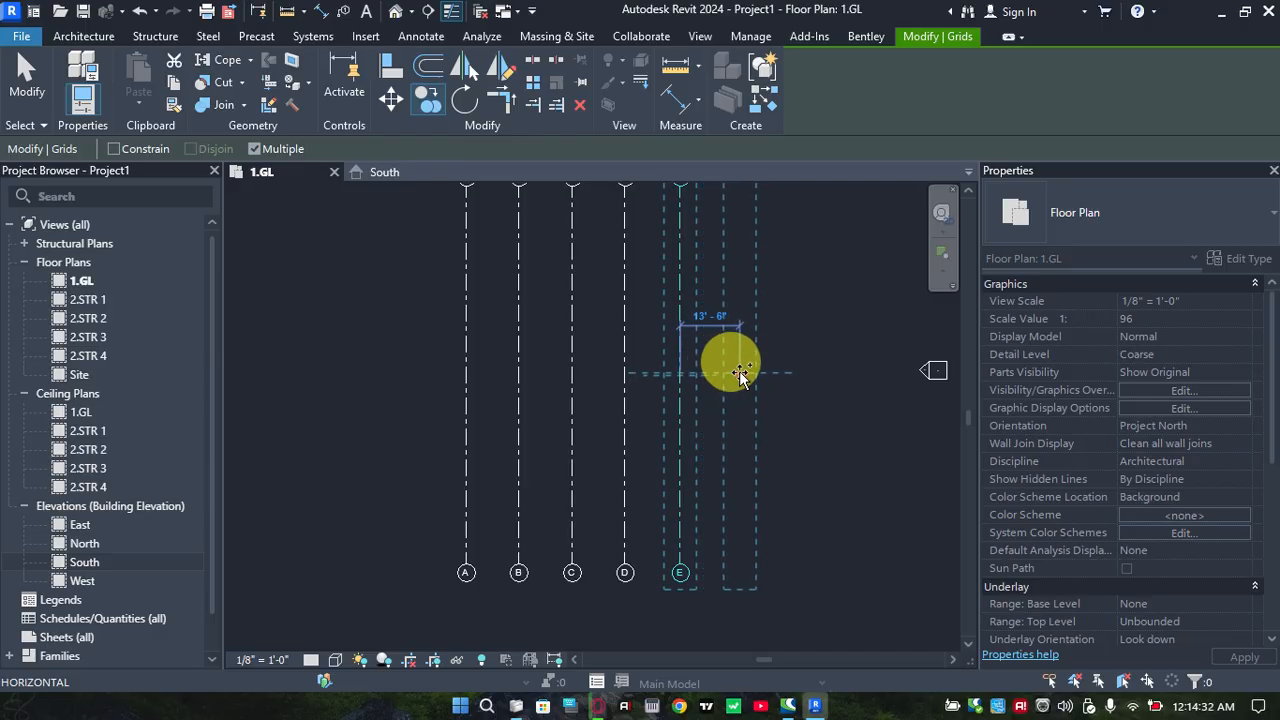
left_click(731, 370)
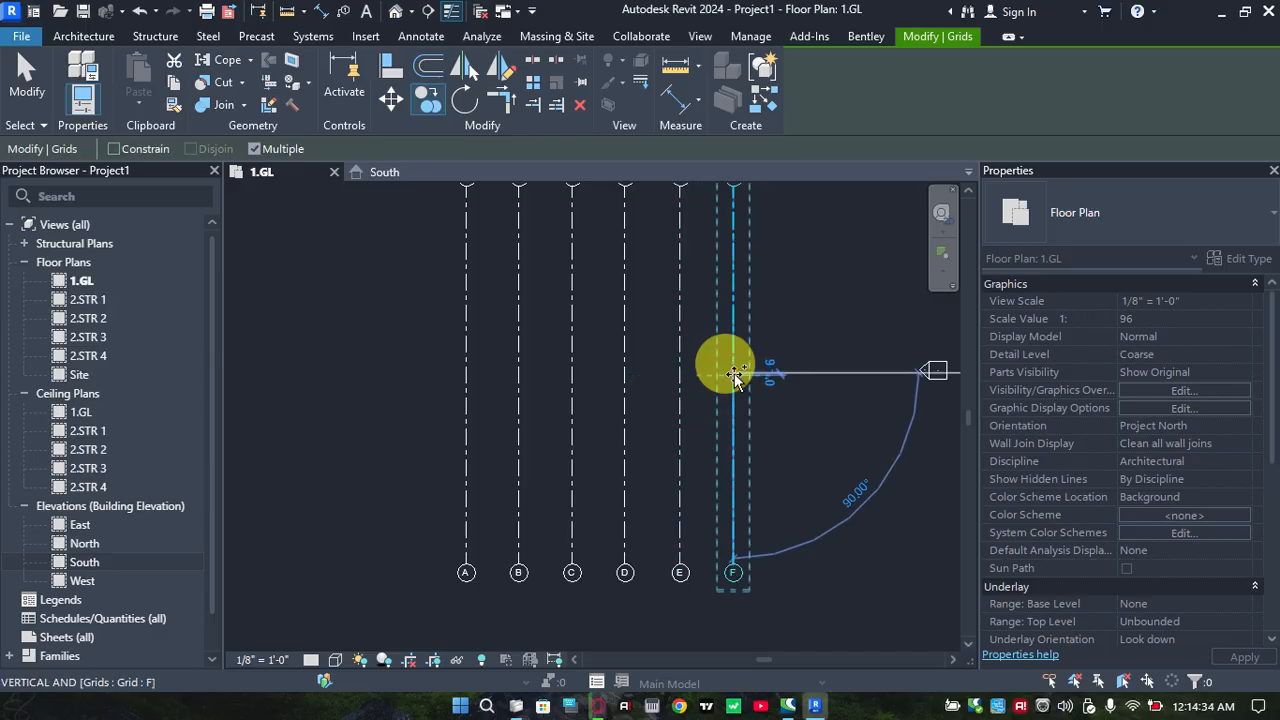
key("Escape")
scroll(543, 420, "down", 3)
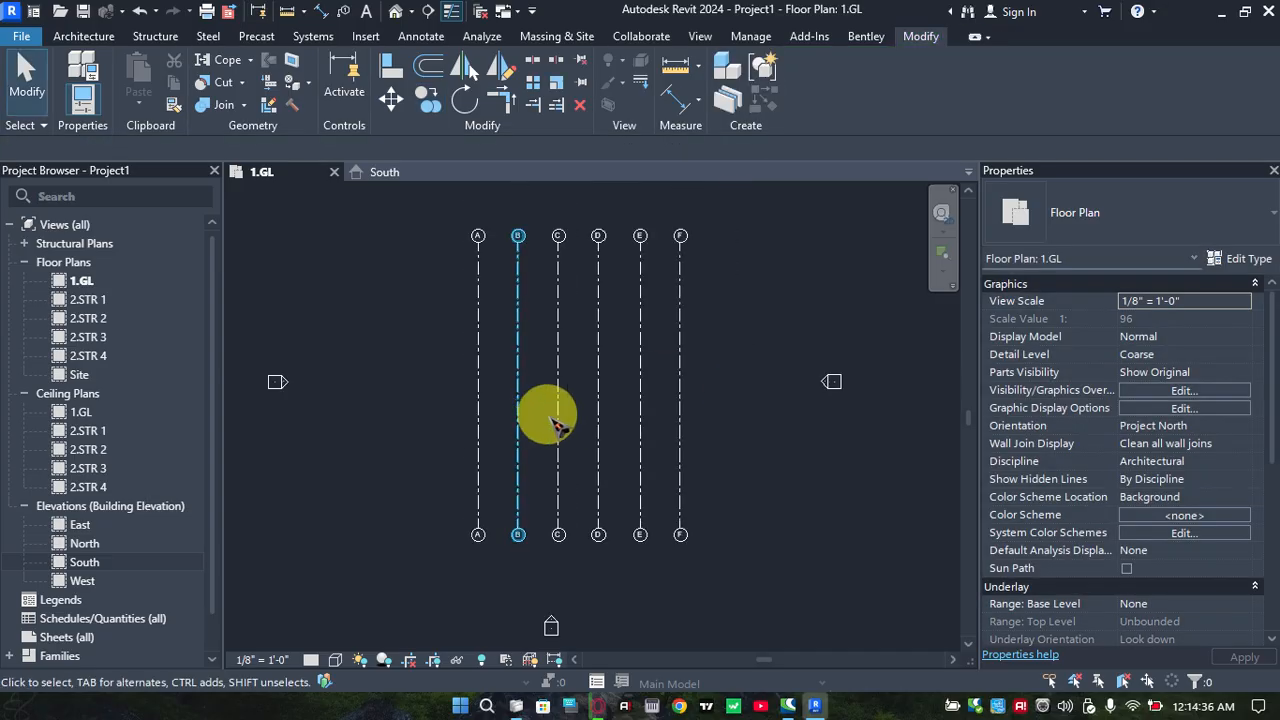
Inspect the row of vertical grid lines A to F between the elevation markers
scroll(570, 366, "up", 4)
middle_click_drag(572, 410, 565, 365)
scroll(567, 350, "up", 1)
scroll(560, 409, "down", 2)
scroll(543, 384, "up", 3)
scroll(541, 384, "down", 2)
scroll(511, 377, "down", 1)
scroll(512, 369, "down", 1)
scroll(540, 387, "down", 2)
scroll(567, 366, "up", 1)
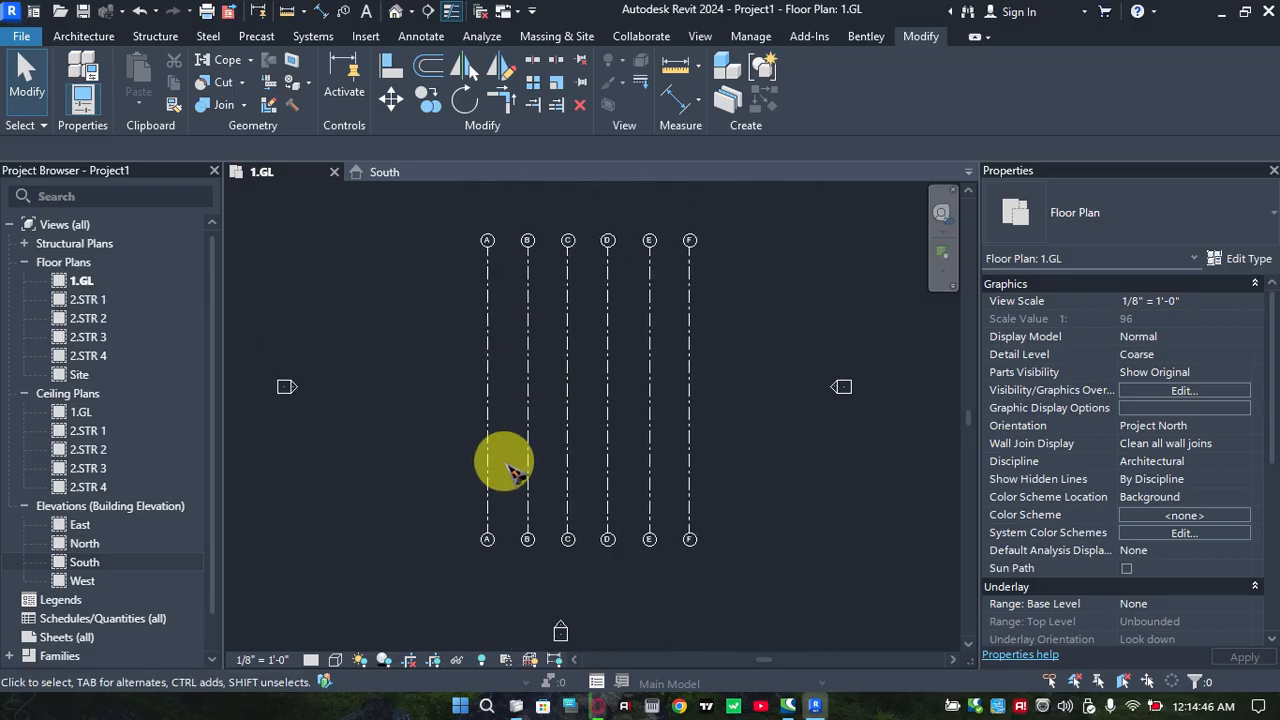
Draw a horizontal grid line across grids A to F, slightly above their lower bubbles and extending past both outer grids
scroll(500, 462, "up", 1)
left_click(490, 435)
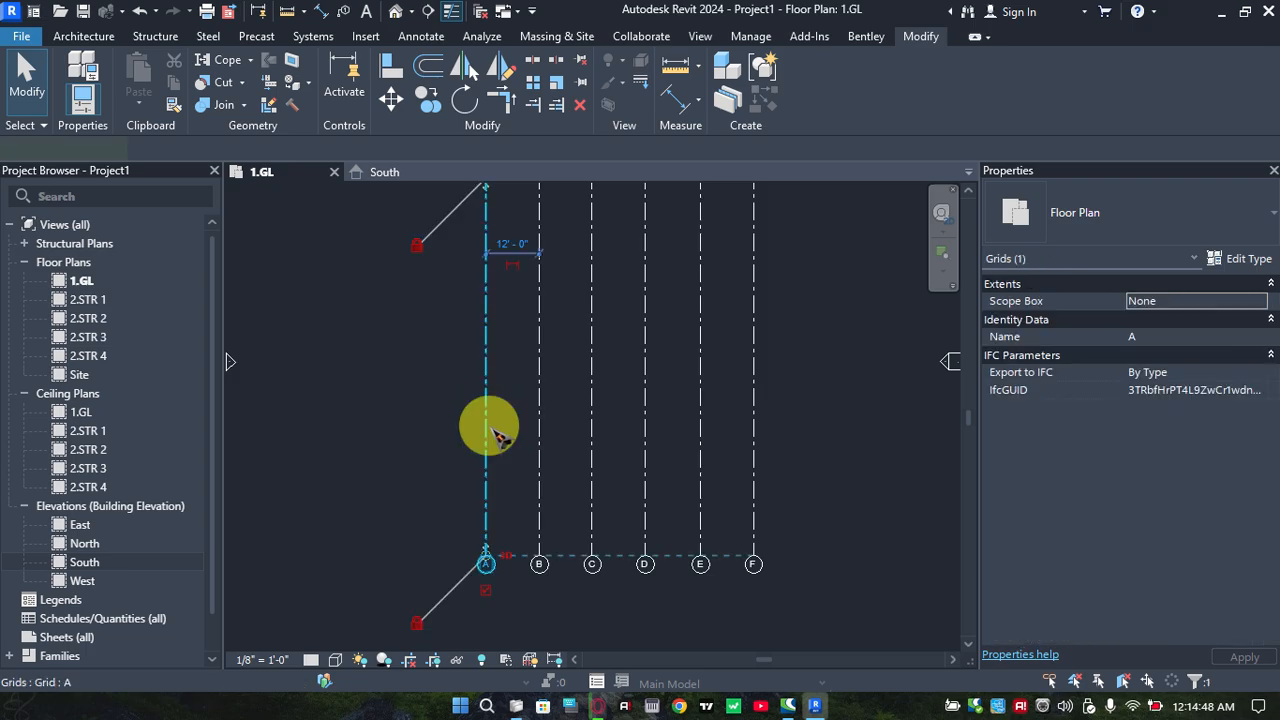
key("g")
key("r")
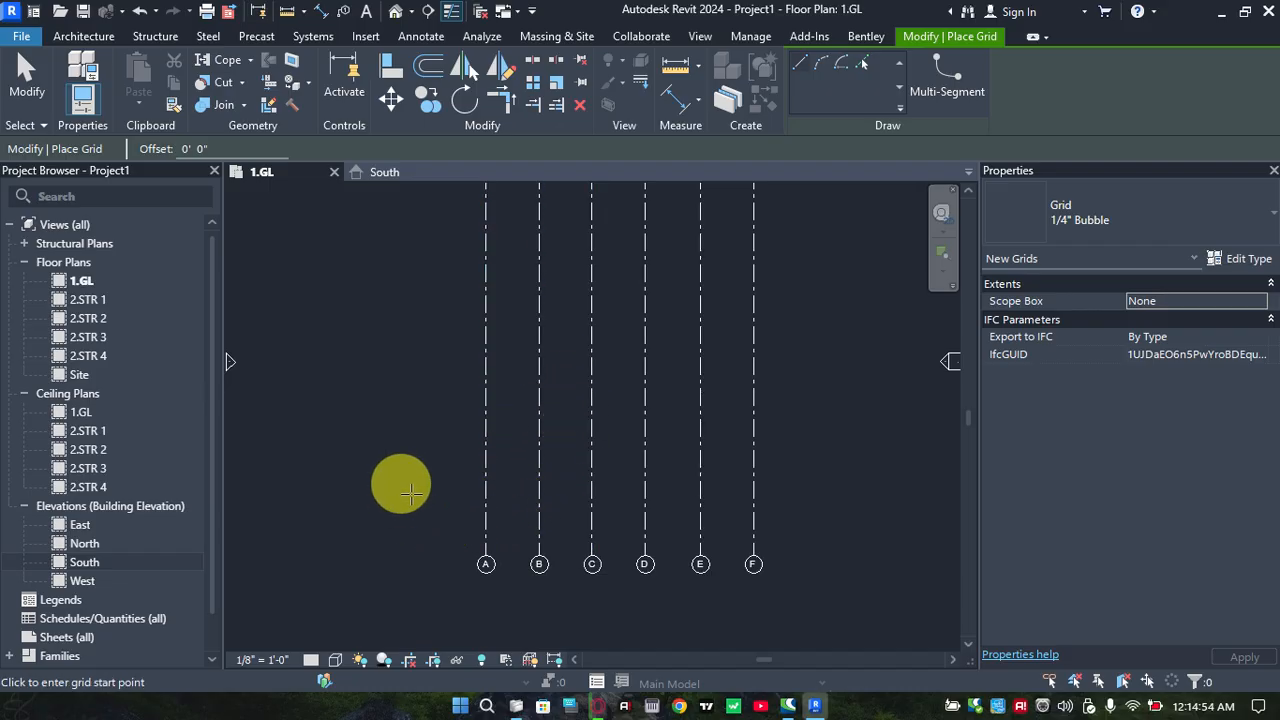
left_click(399, 488)
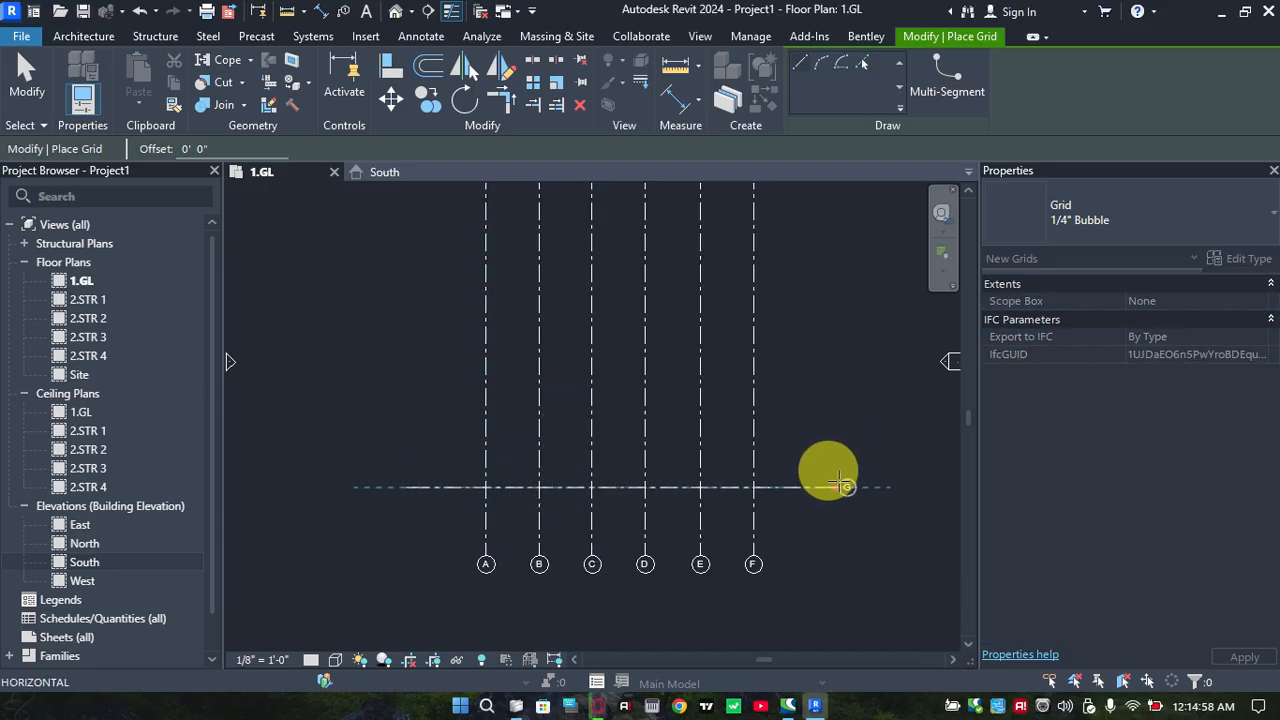
left_click(845, 487)
scroll(700, 486, "up", 2)
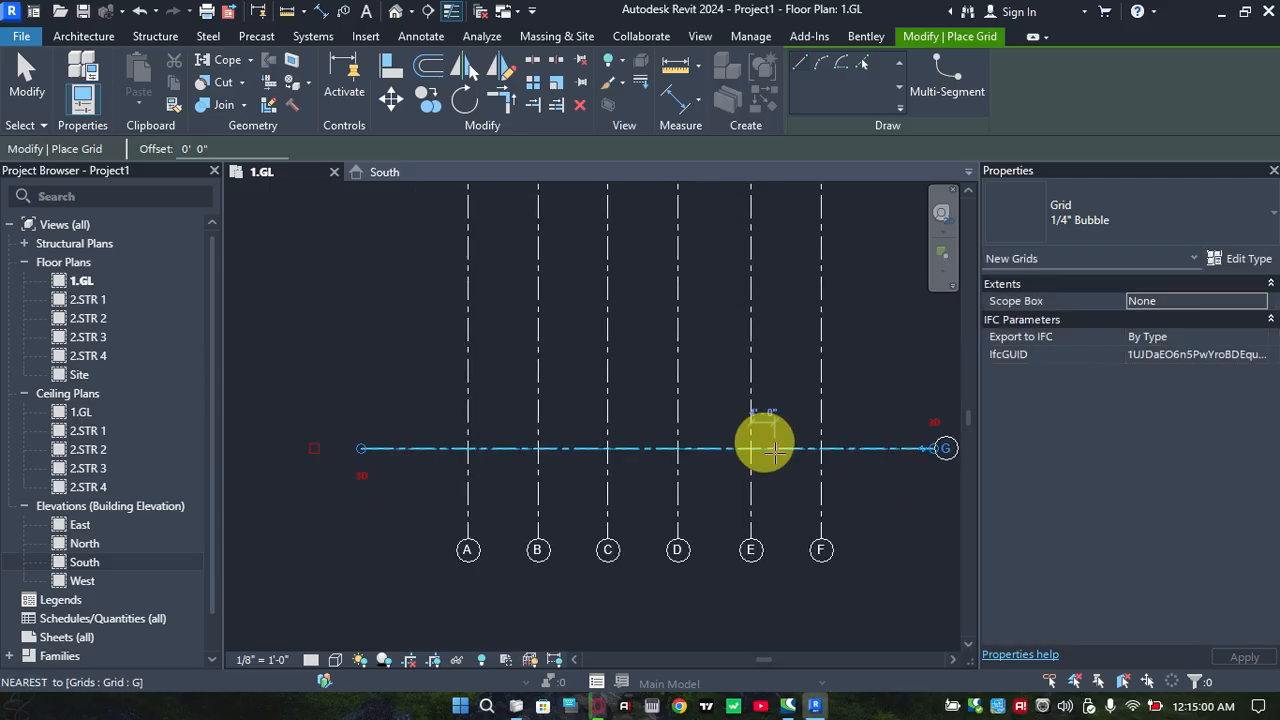
key("Escape")
key("Escape")
Show the grid bubble at the west end of the horizontal grid line as well
scroll(405, 465, "up", 2)
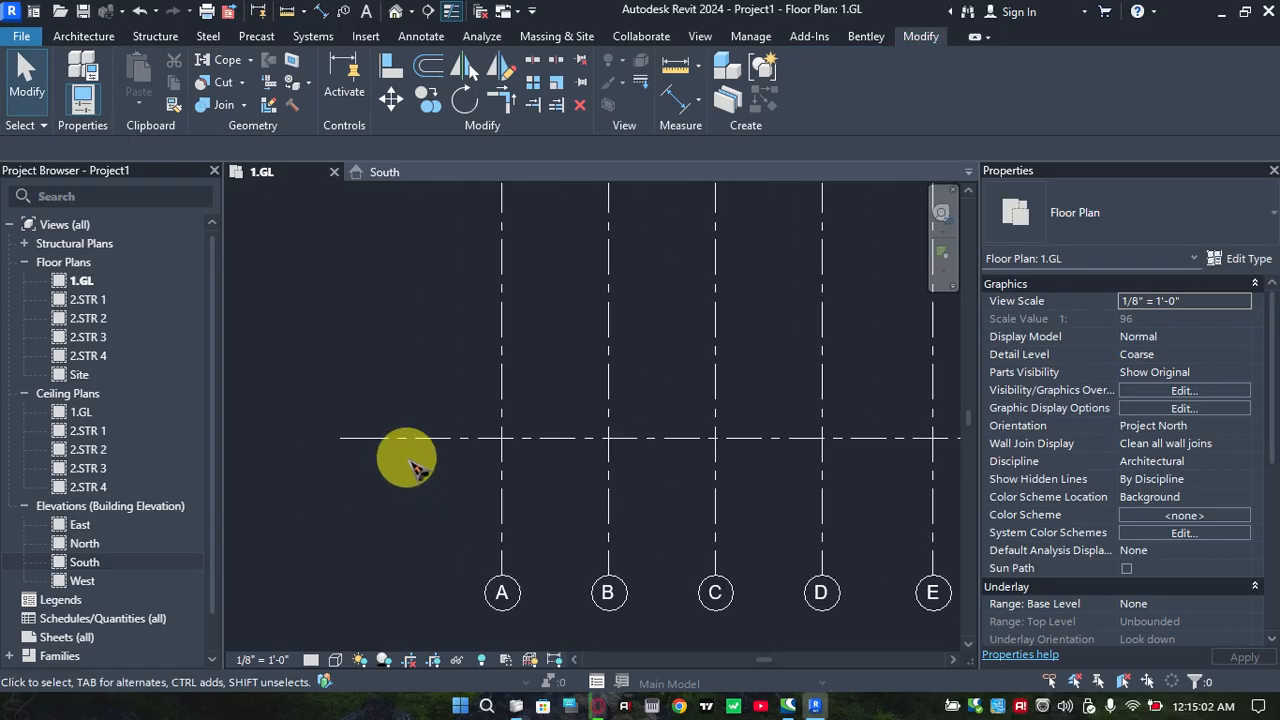
scroll(409, 461, "up", 1)
middle_click_drag(405, 463, 371, 470)
scroll(422, 503, "down", 2)
scroll(730, 433, "down", 1)
middle_click_drag(634, 460, 584, 461)
middle_click_drag(797, 462, 764, 470)
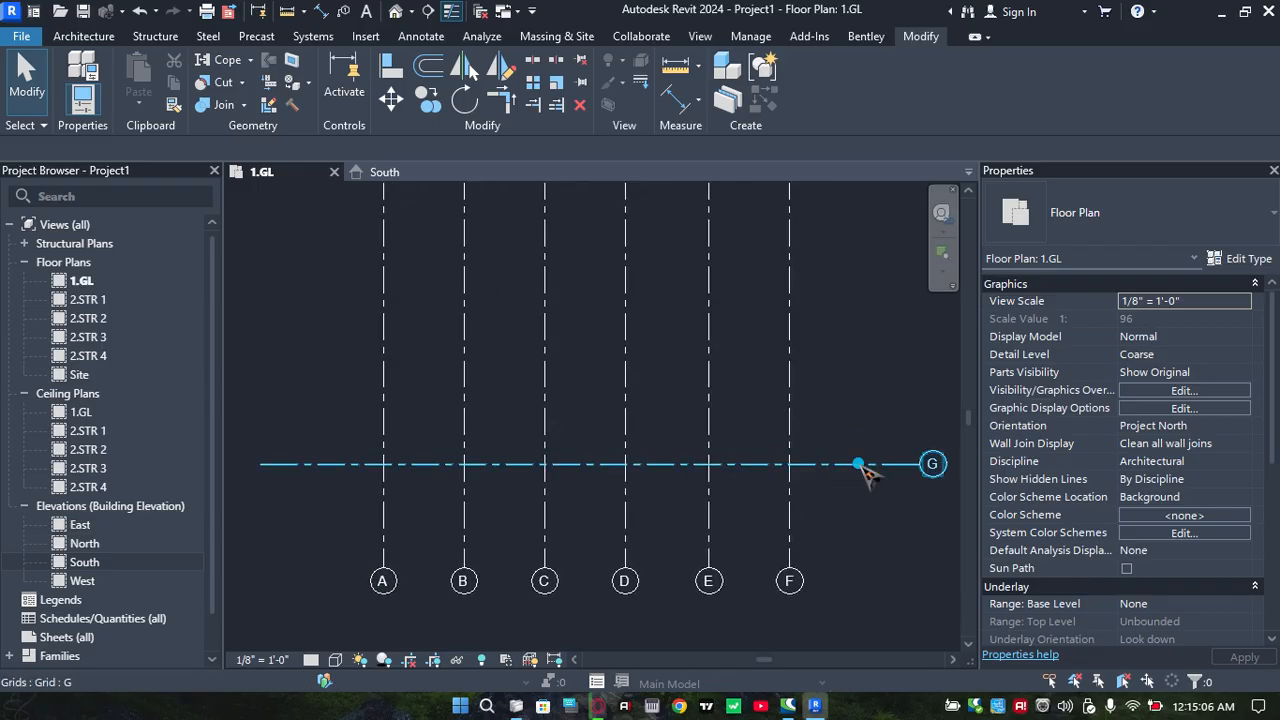
left_click(862, 464)
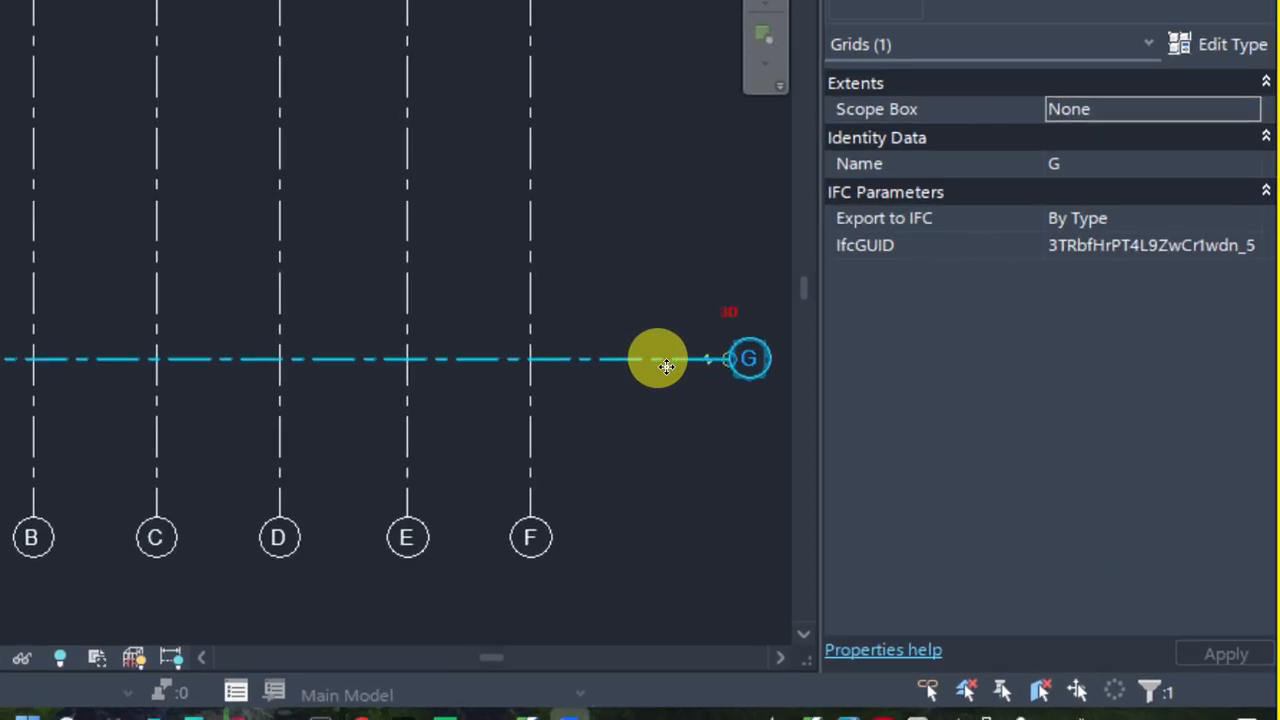
scroll(898, 465, "up", 3)
scroll(922, 466, "down", 2)
scroll(688, 344, "down", 3)
middle_click_drag(682, 341, 605, 334)
scroll(644, 334, "up", 4)
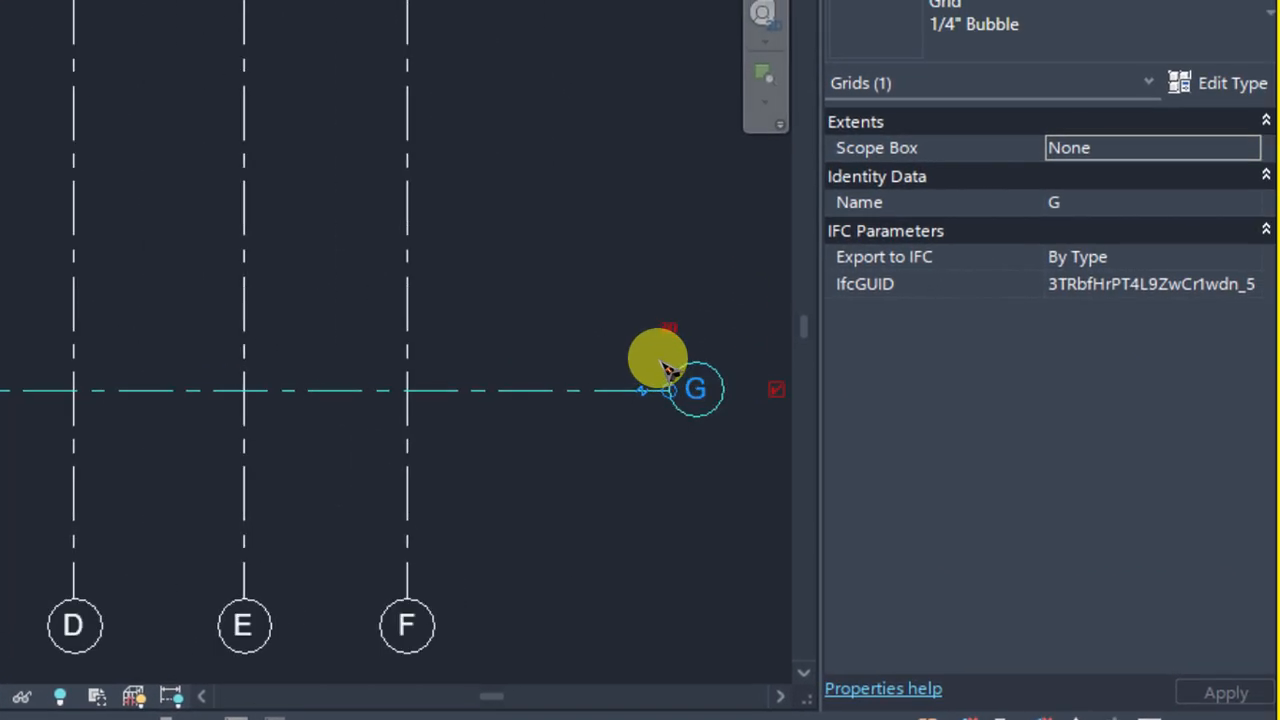
scroll(20, 291, "down", 3)
middle_click_drag(12, 290, 288, 312)
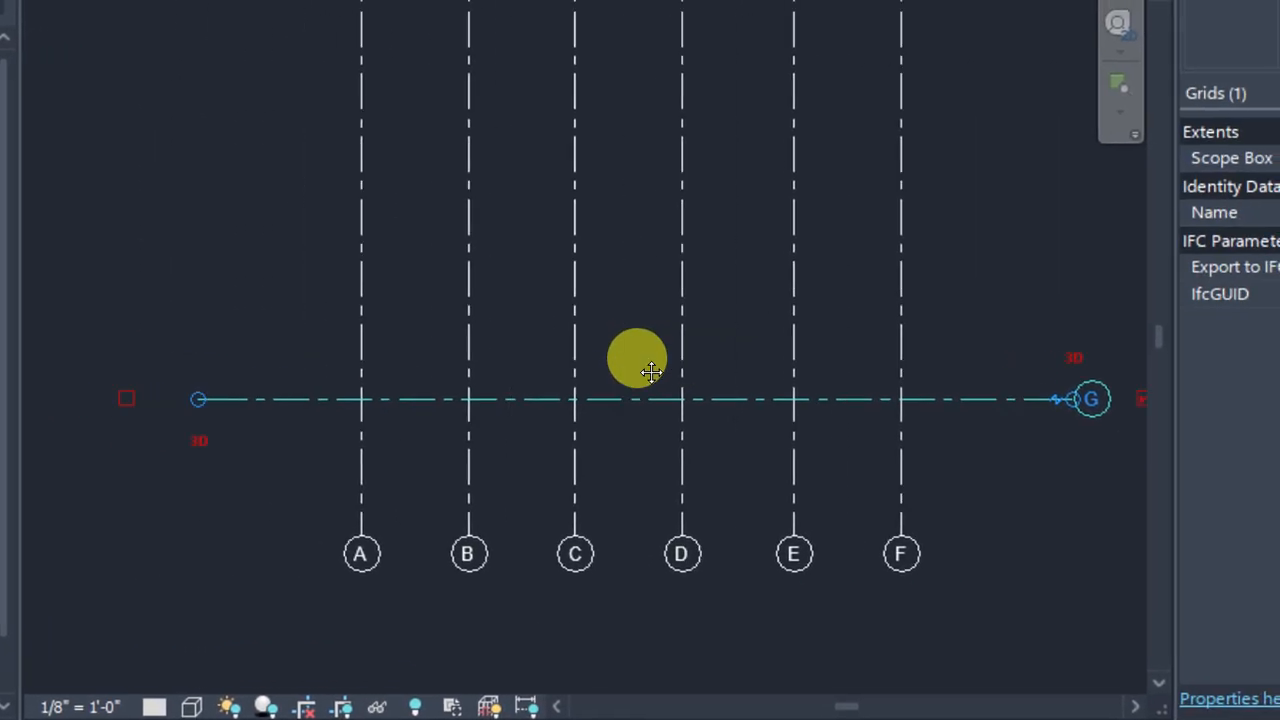
middle_click_drag(651, 372, 768, 355)
scroll(188, 394, "up", 3)
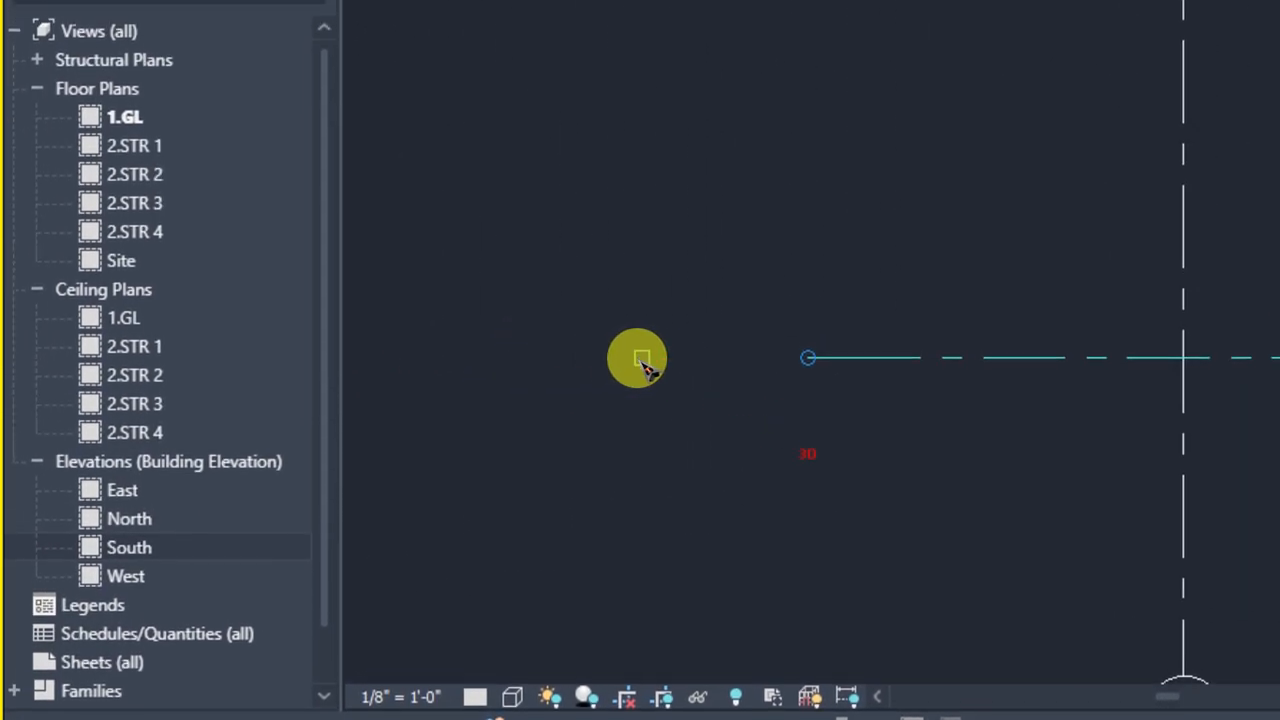
left_click(641, 358)
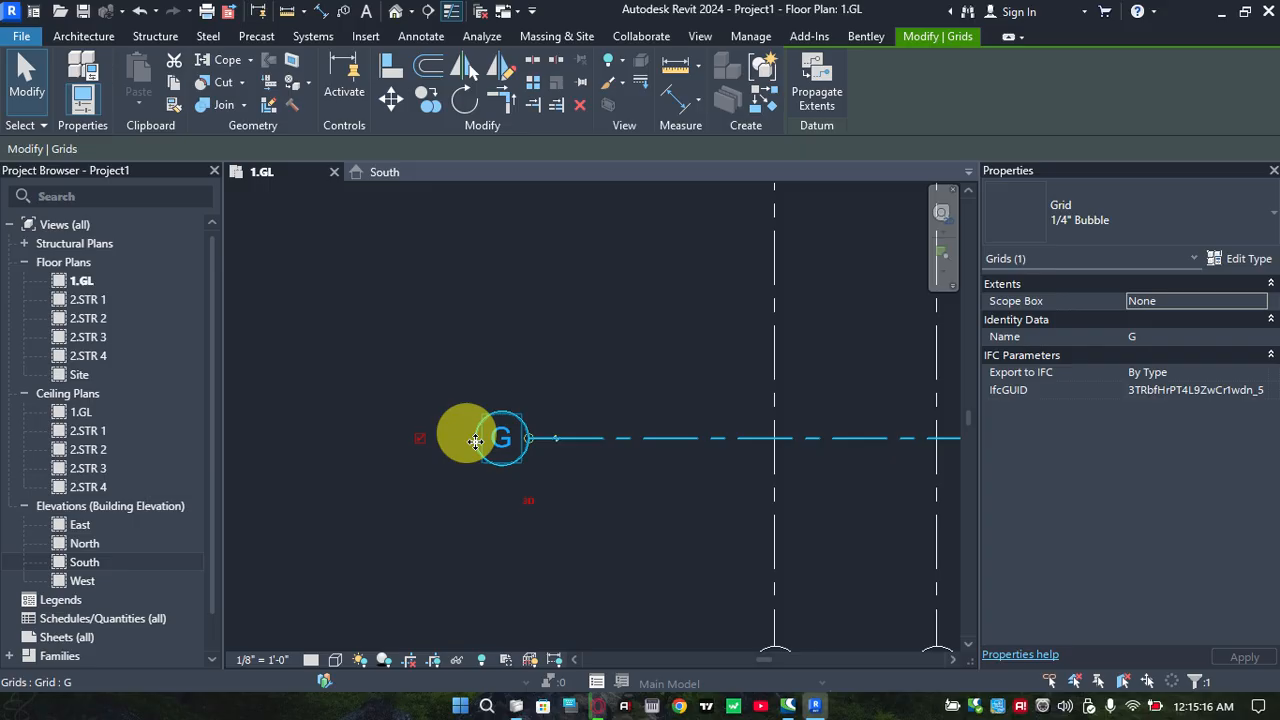
Rename the horizontal grid line as 1
left_click(510, 438)
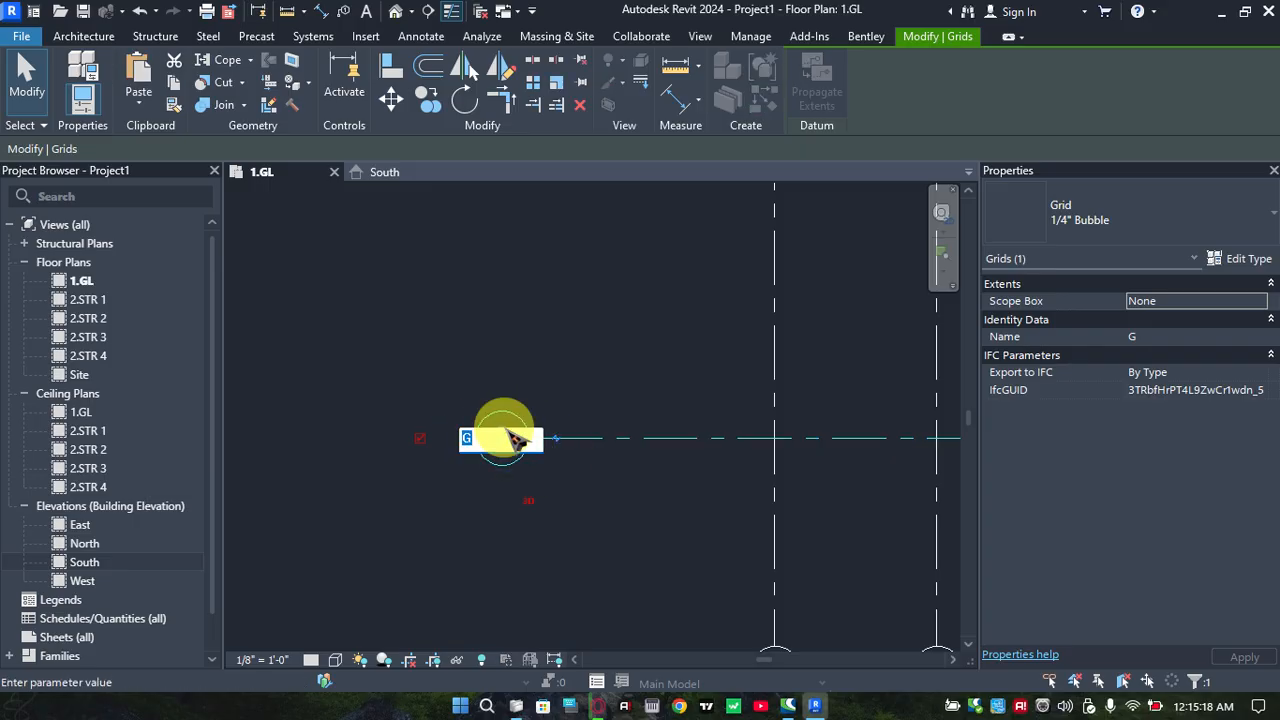
key("Return")
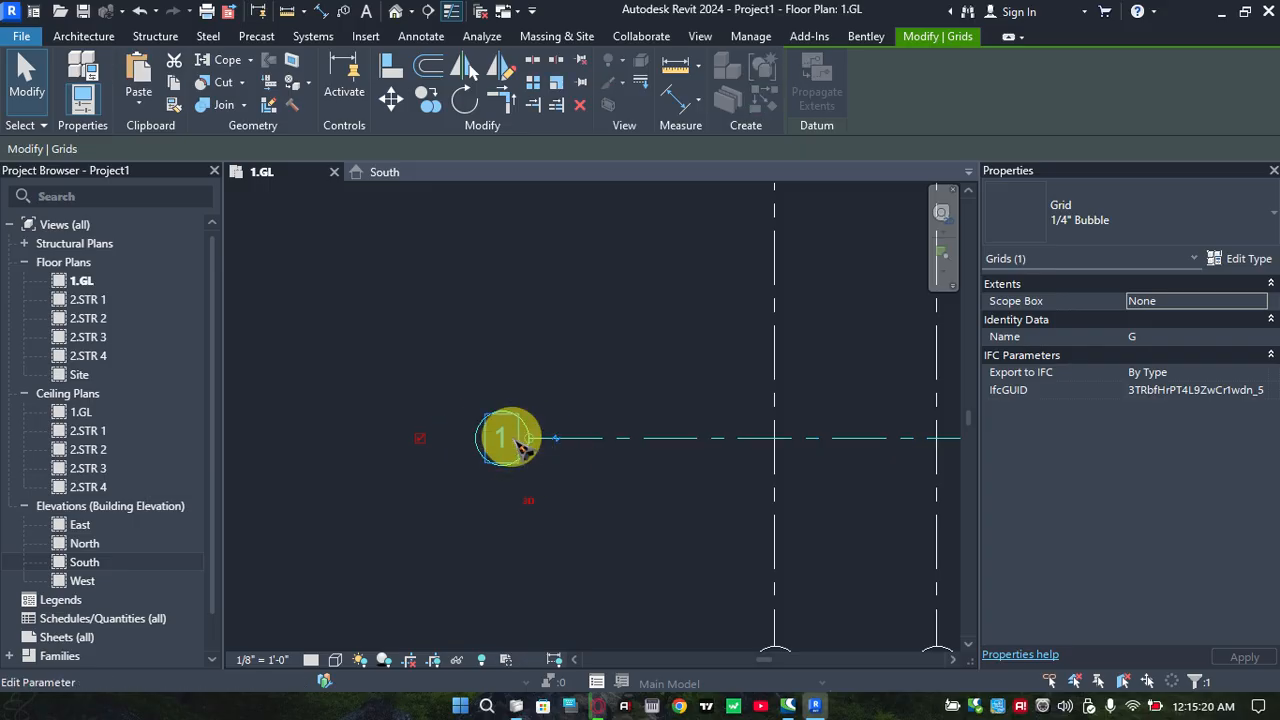
left_click(523, 343)
scroll(528, 369, "down", 2)
scroll(535, 375, "down", 4)
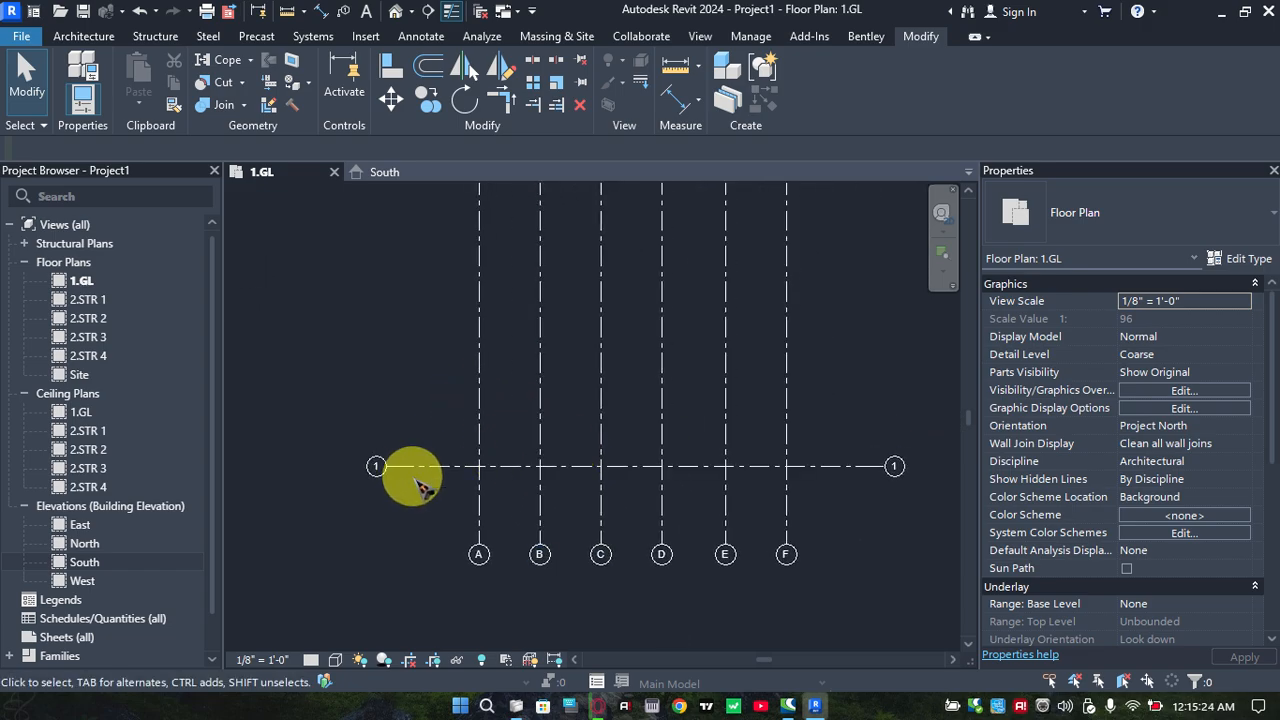
Copy horizontal grid 1 northward four times at successive spacings of 14', 15', 16' and 14'
left_click(420, 468)
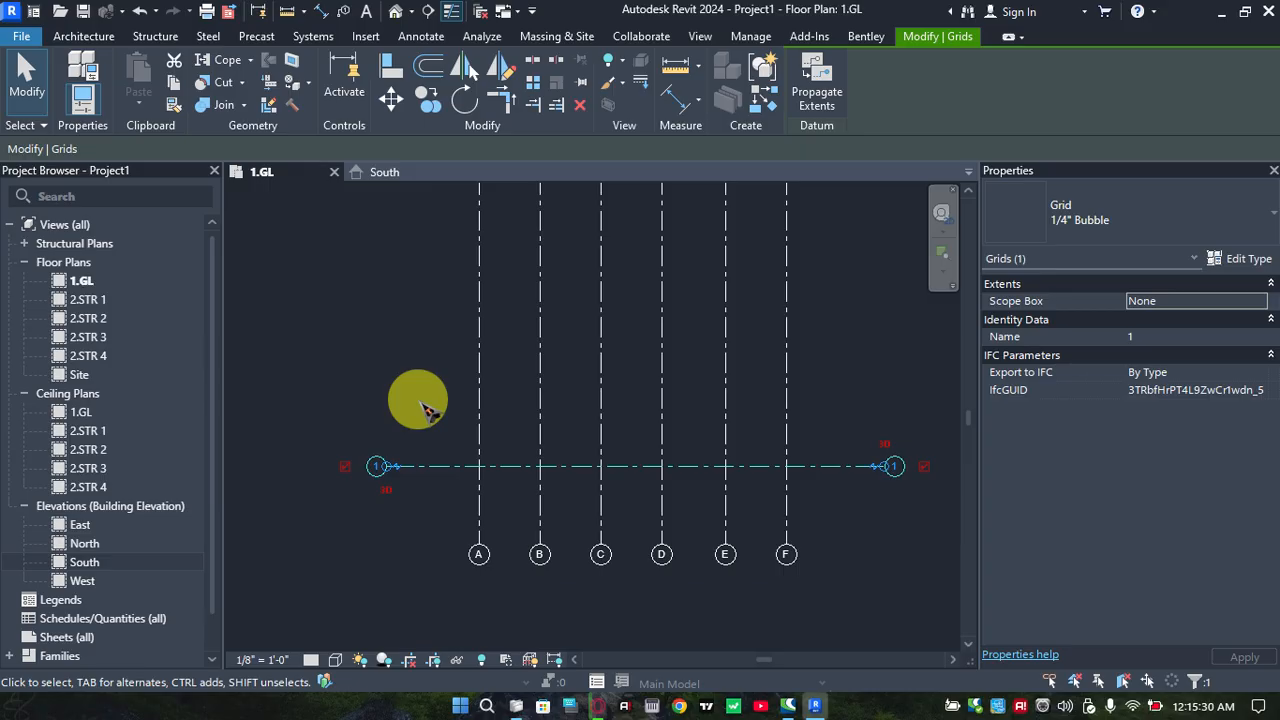
key("m")
key("v")
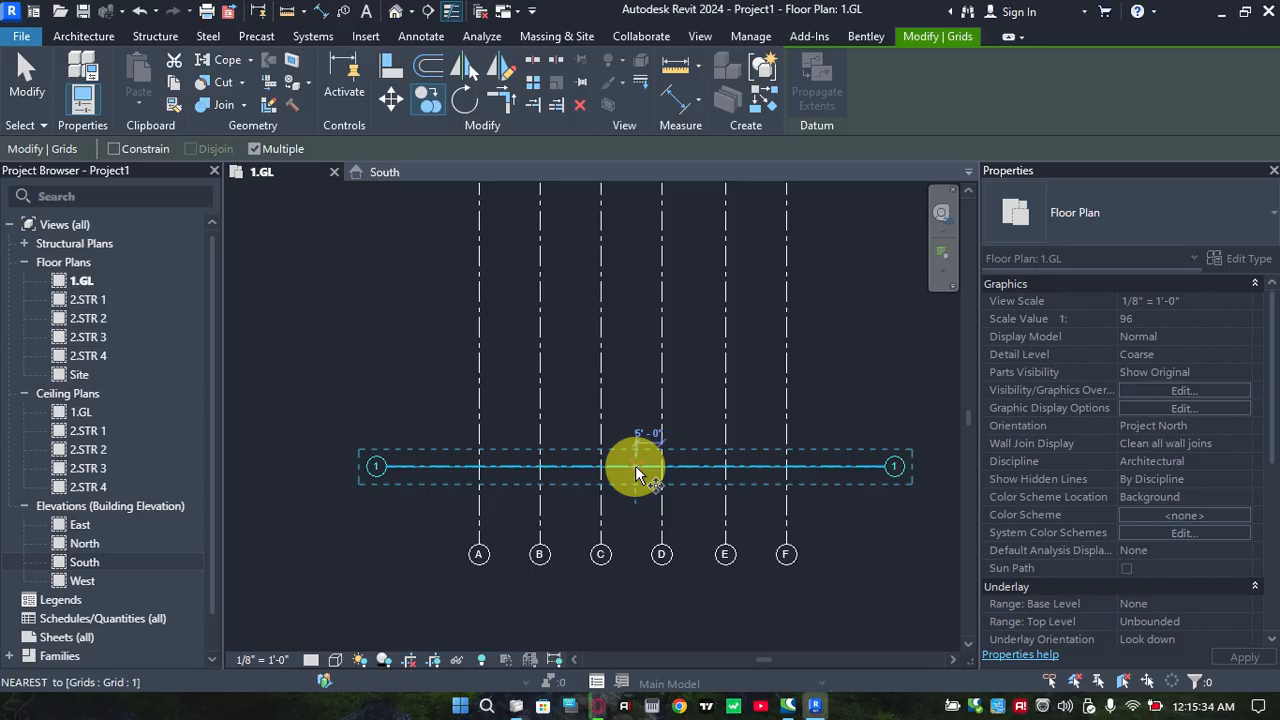
left_click_drag(636, 468, 638, 400)
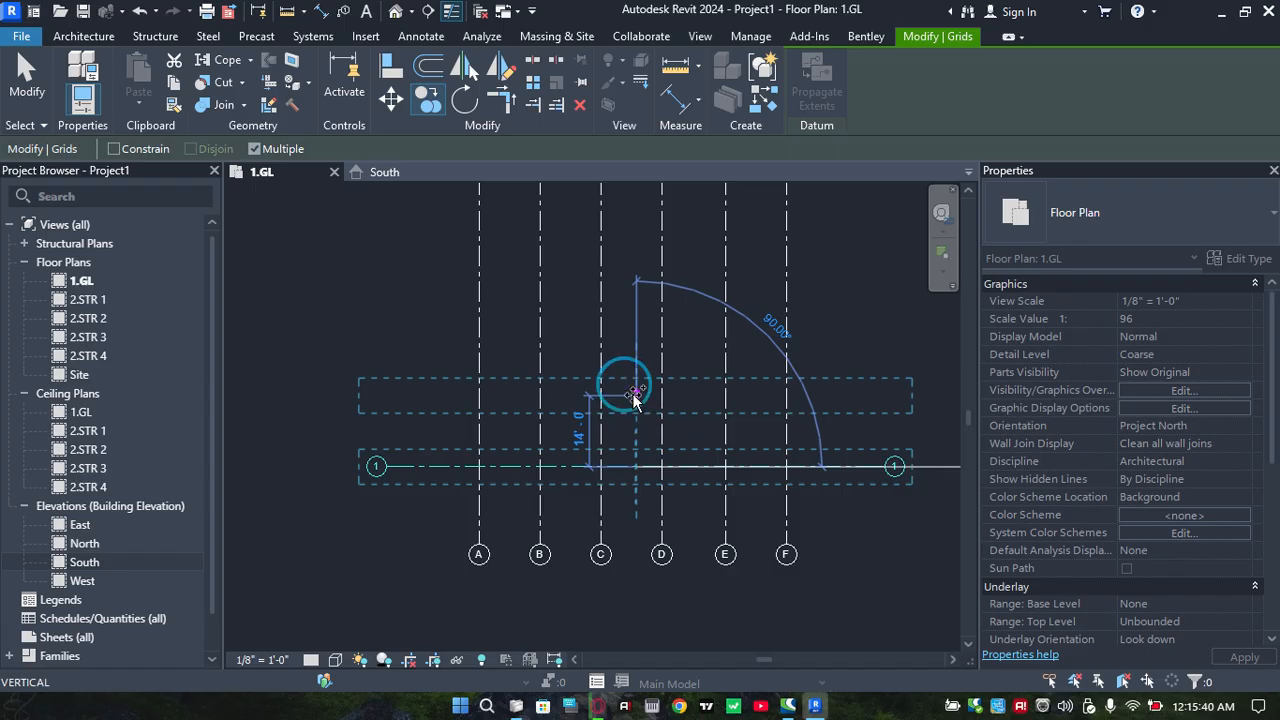
left_click(634, 396)
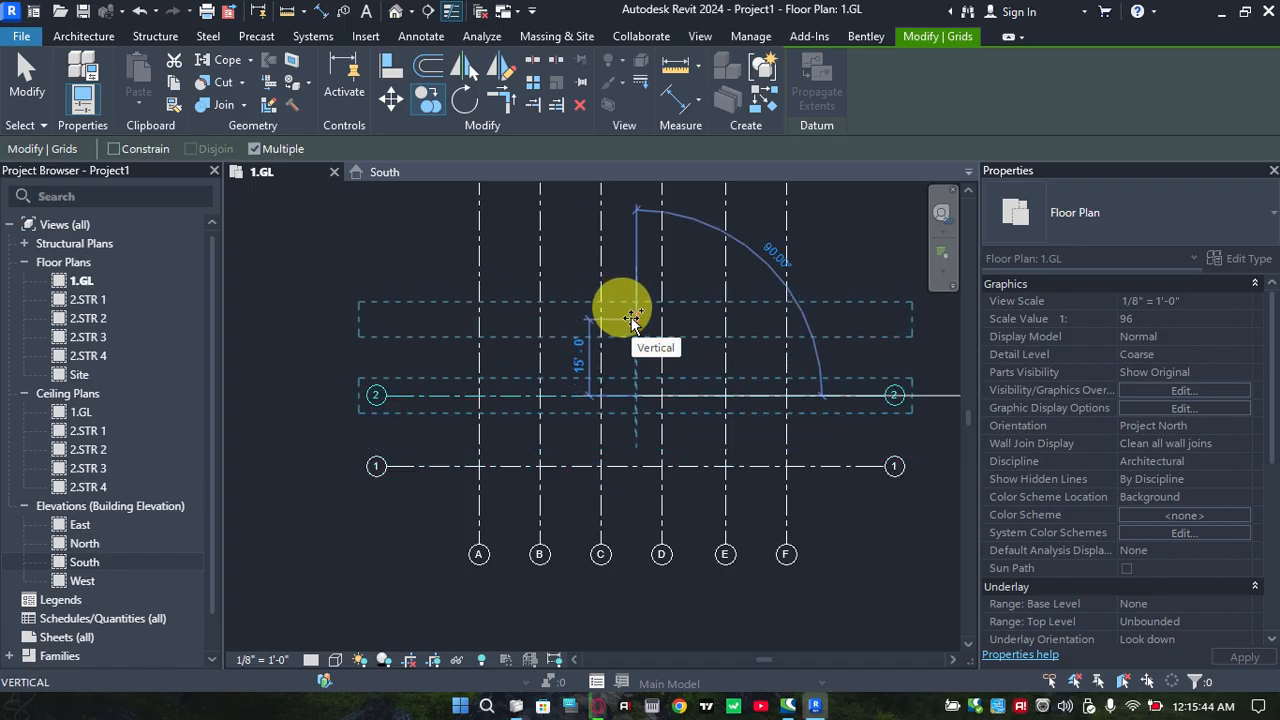
left_click(632, 318)
middle_click_drag(624, 345, 628, 513)
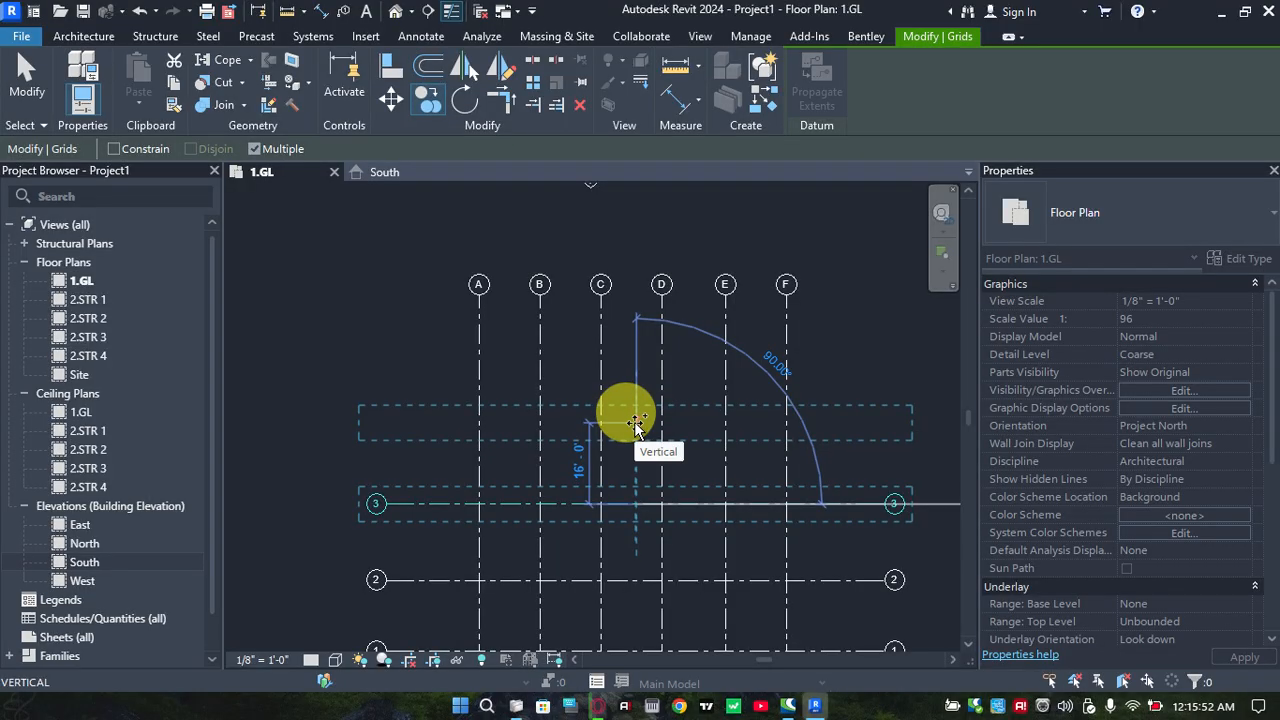
left_click(634, 422)
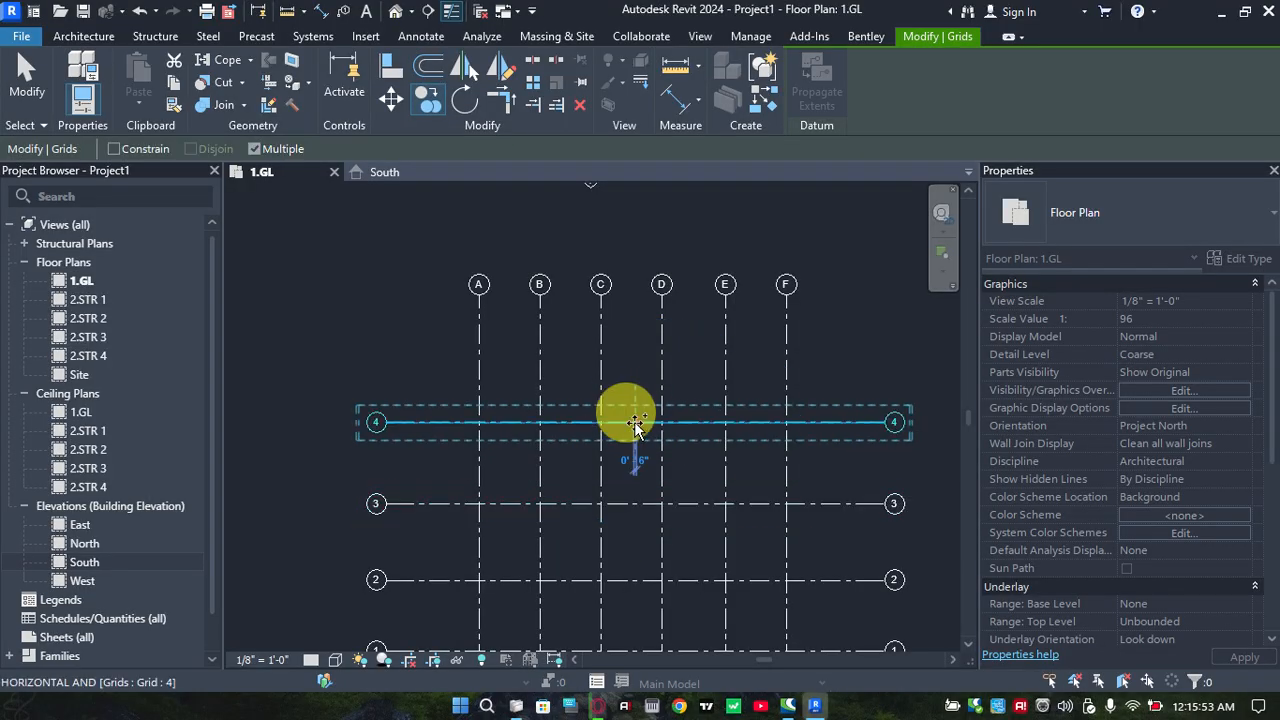
left_click(641, 349)
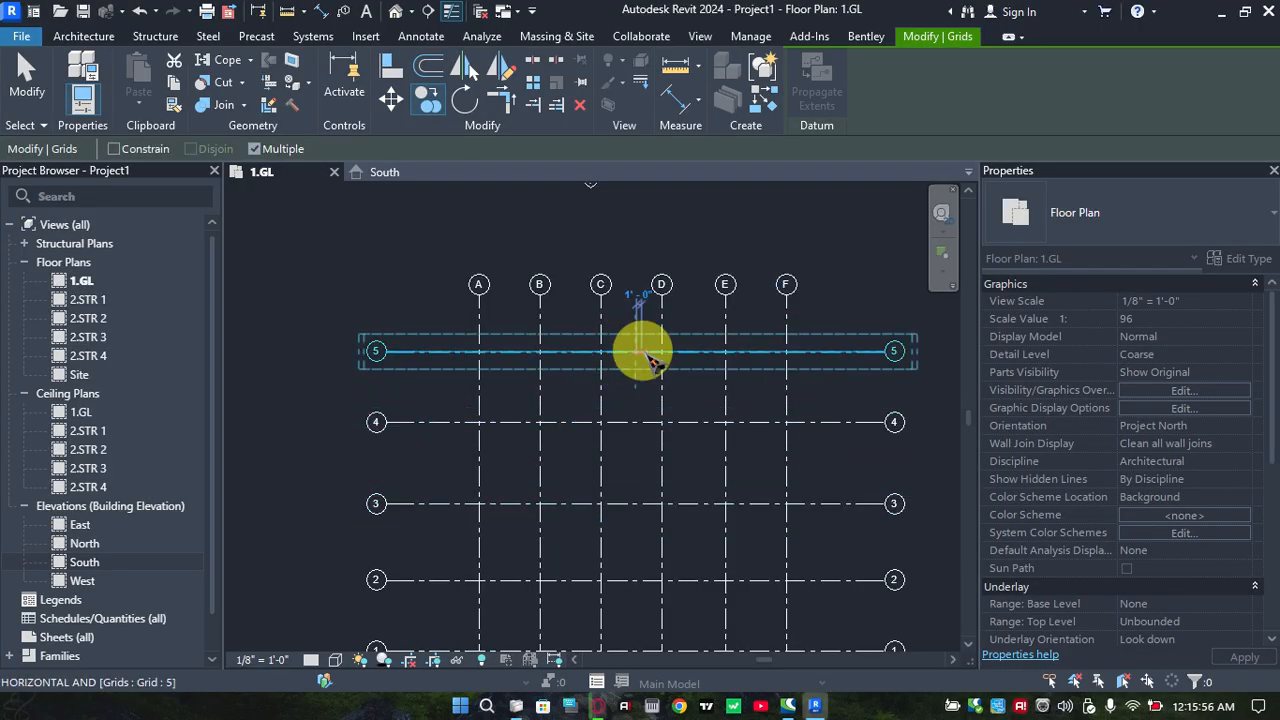
key("Escape")
key("Escape")
Examine the full column grid of lines A to F and 1 to 5 between the elevation markers
scroll(680, 362, "down", 3)
middle_click_drag(664, 360, 645, 251)
scroll(641, 373, "down", 1)
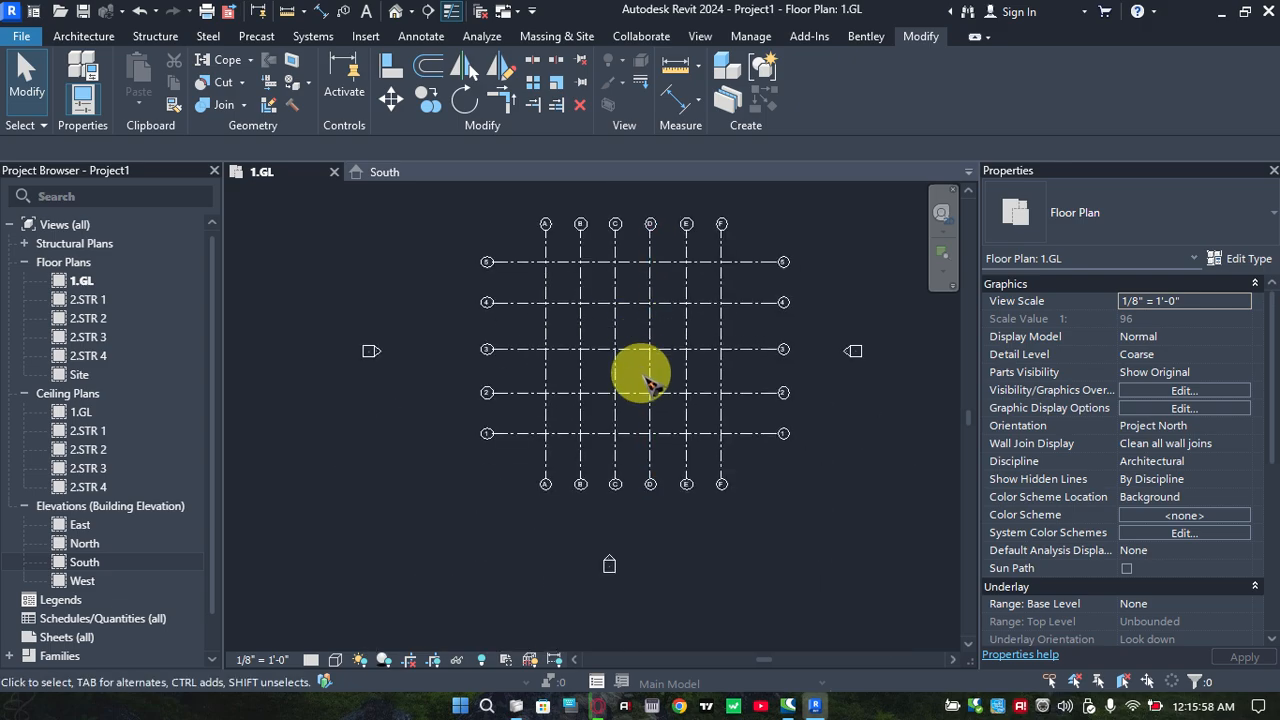
scroll(637, 402, "up", 3)
middle_click_drag(646, 414, 660, 440)
middle_click_drag(648, 373, 646, 424)
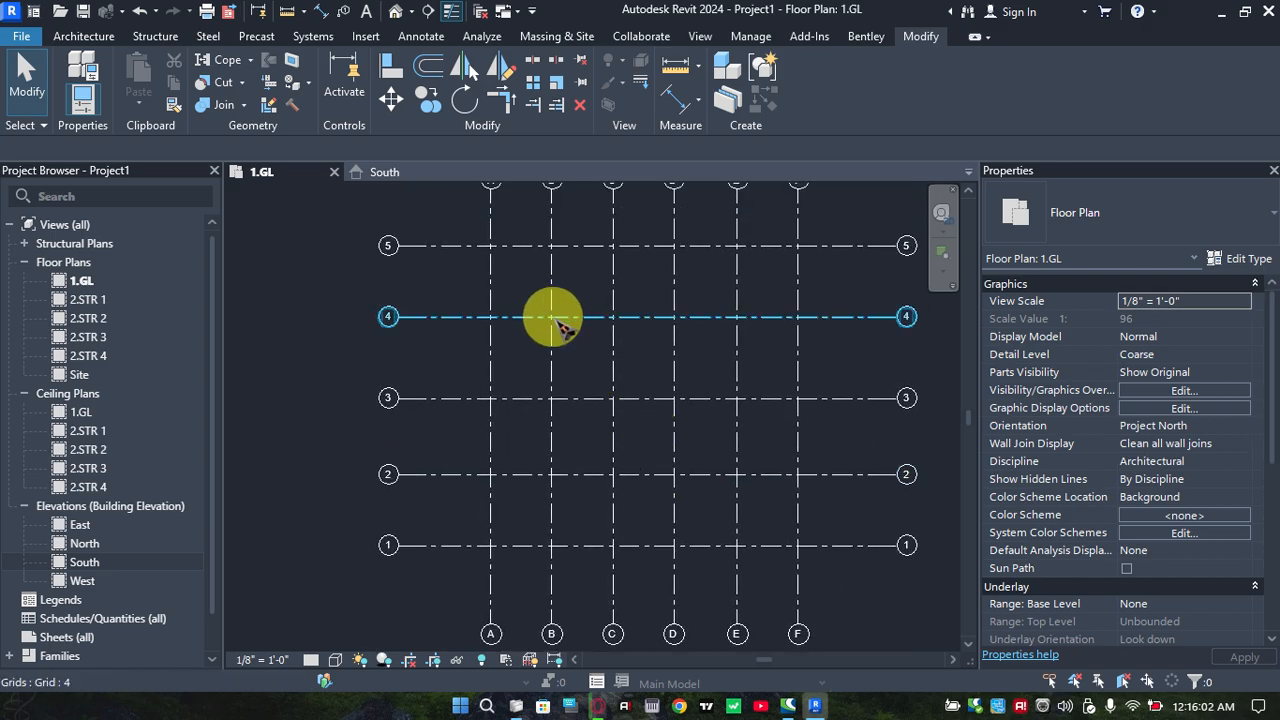
scroll(549, 320, "up", 1)
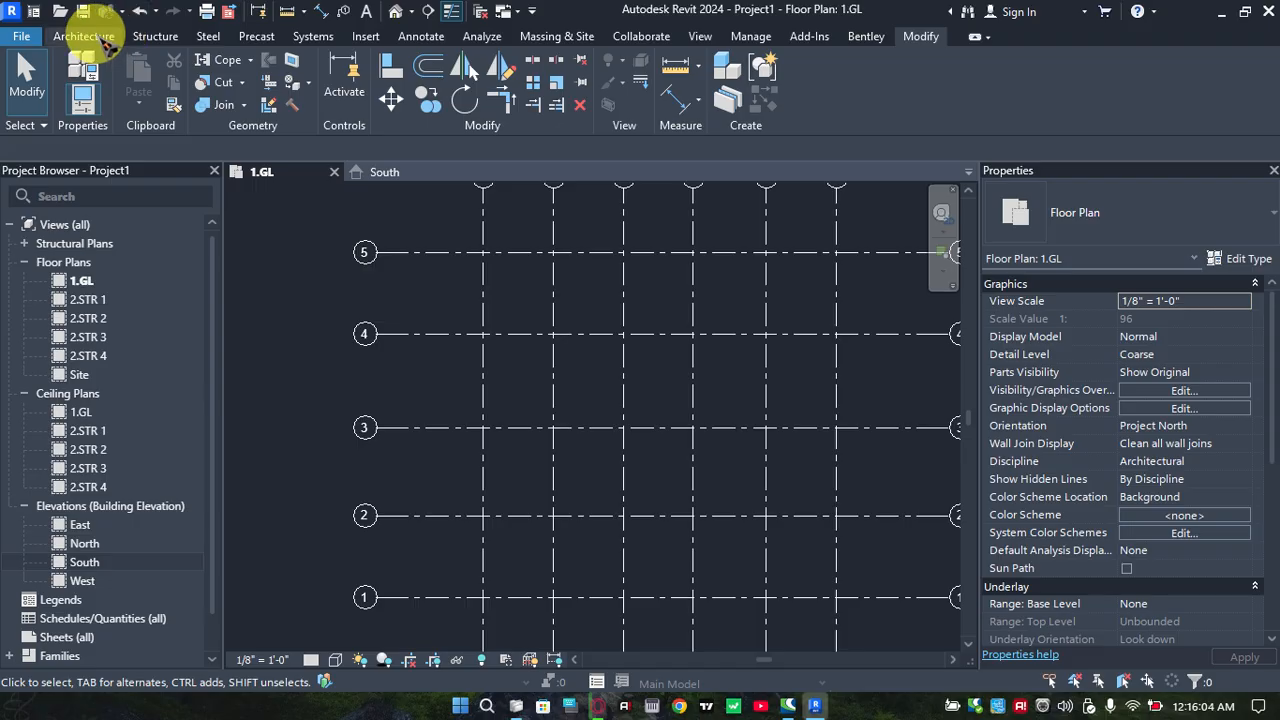
middle_click_drag(593, 316, 549, 329)
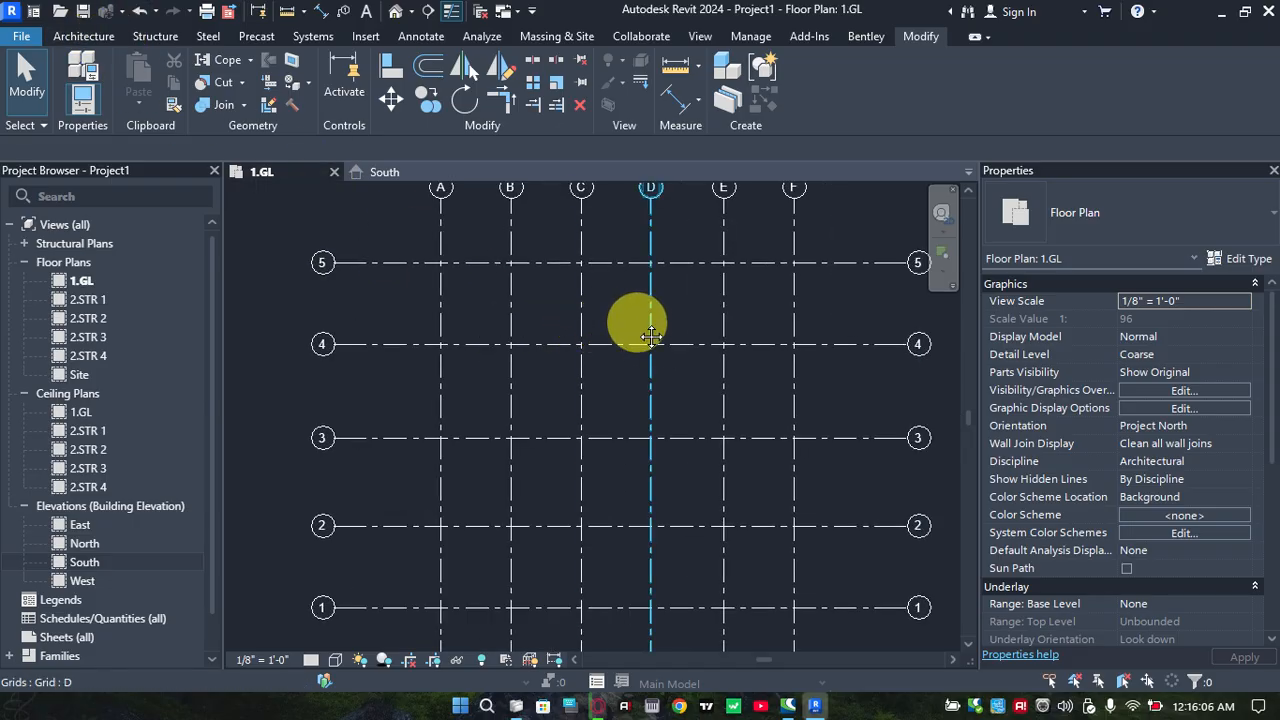
middle_click_drag(636, 332, 610, 321)
scroll(612, 340, "down", 1)
middle_click_drag(634, 443, 669, 446)
scroll(668, 435, "down", 2)
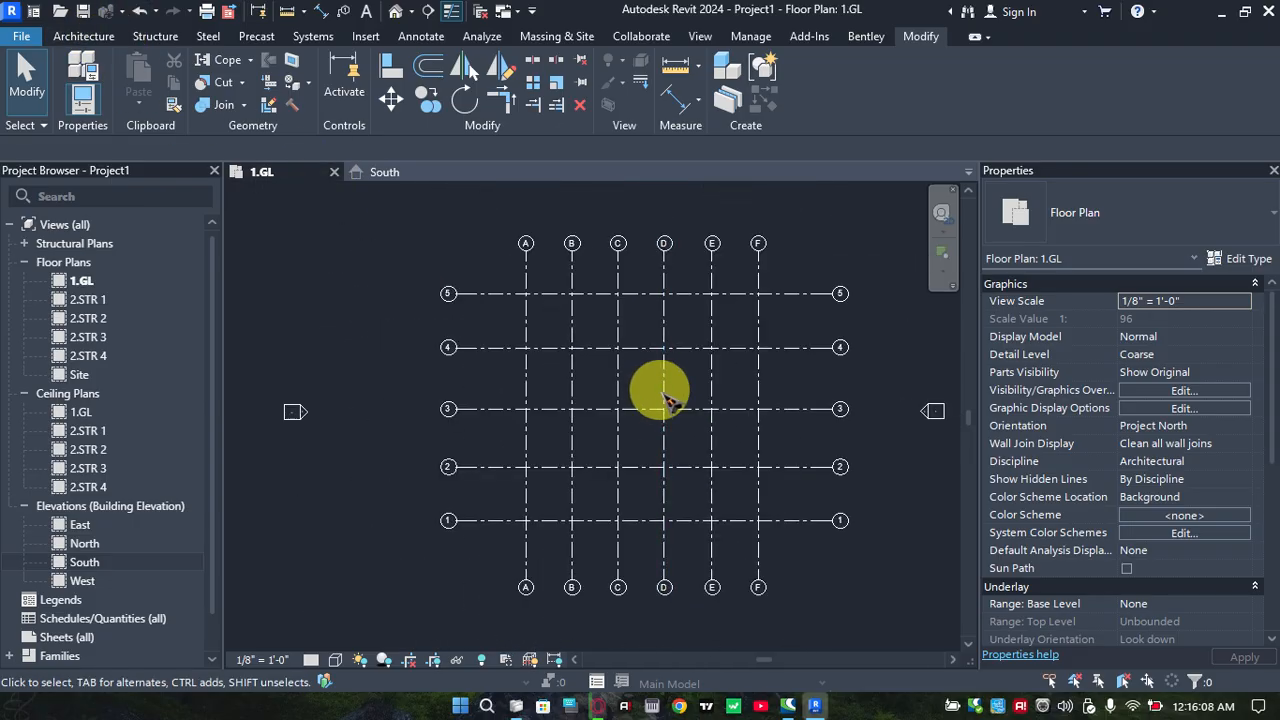
middle_click_drag(672, 373, 666, 417)
scroll(665, 394, "down", 1)
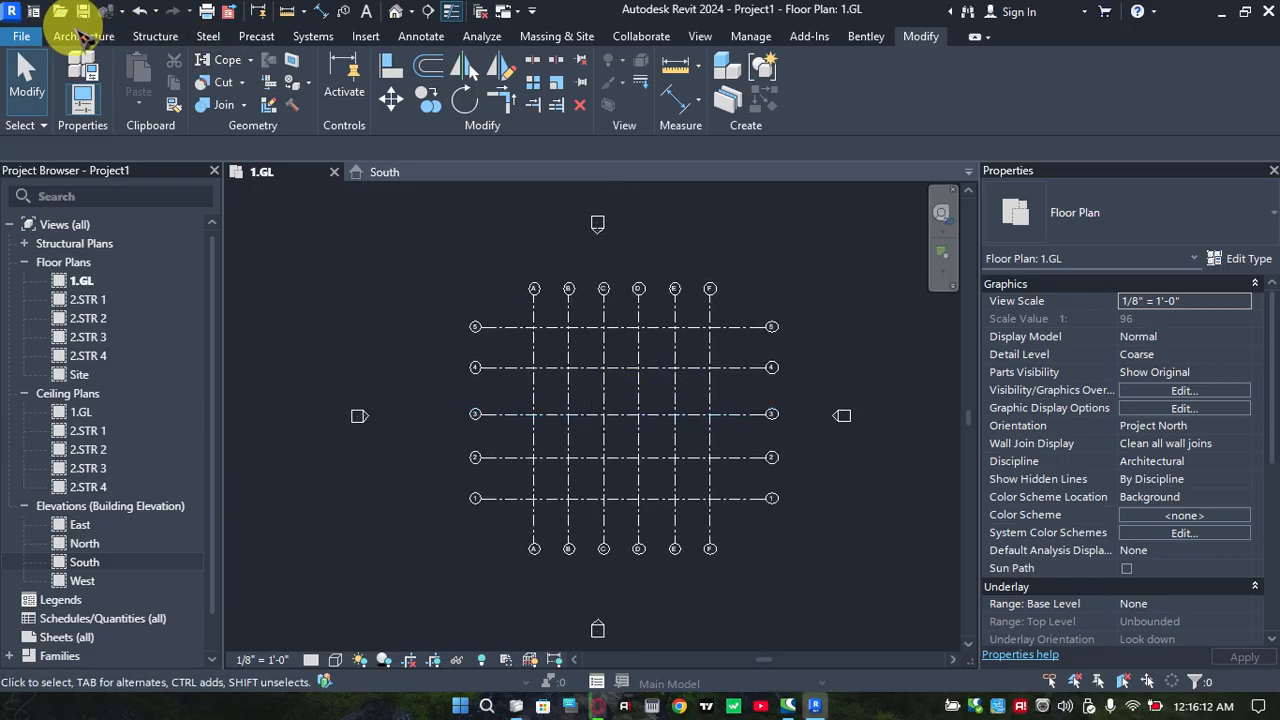
Start the Wall tool and look through the available basic, curtain and stacked wall types
left_click(86, 37)
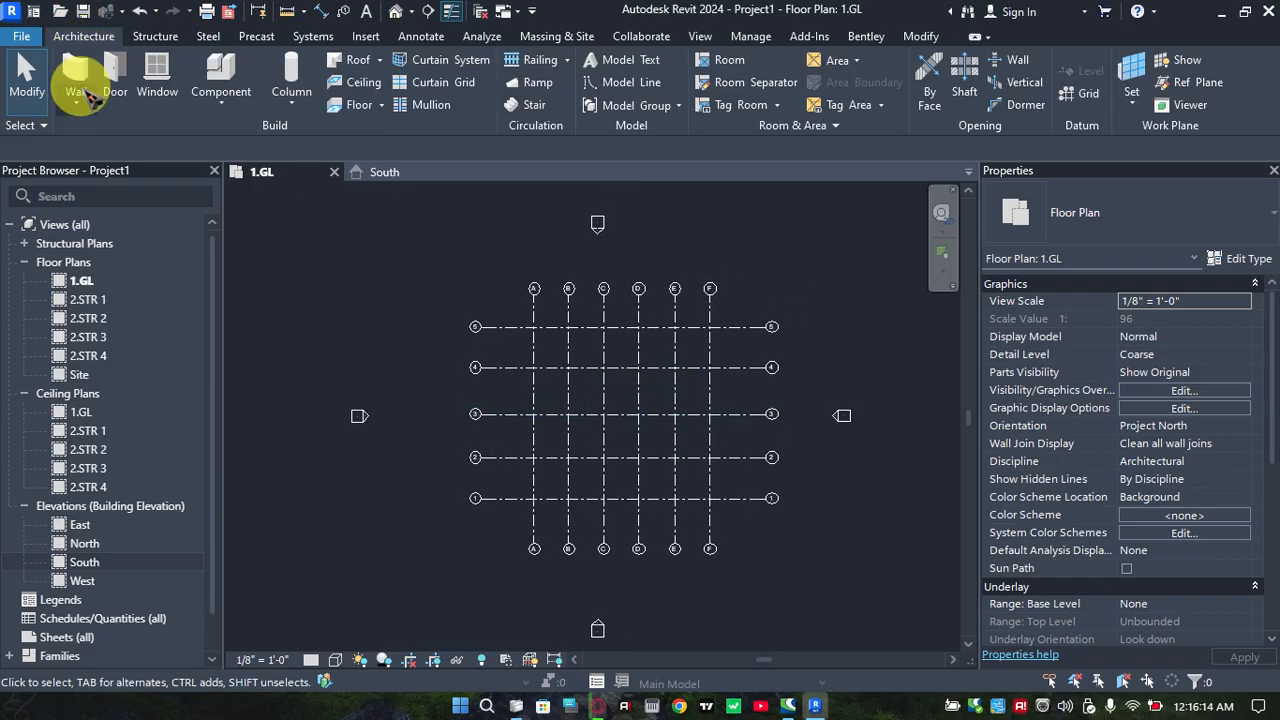
left_click(88, 74)
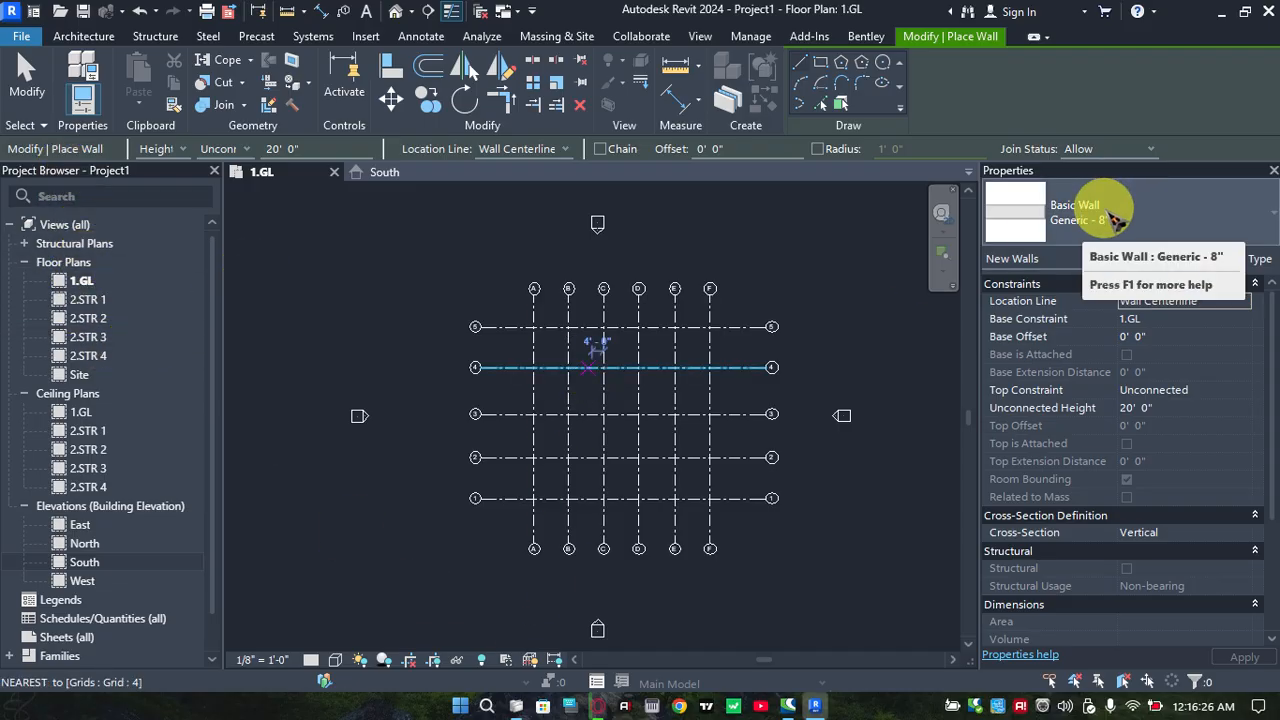
left_click(1113, 218)
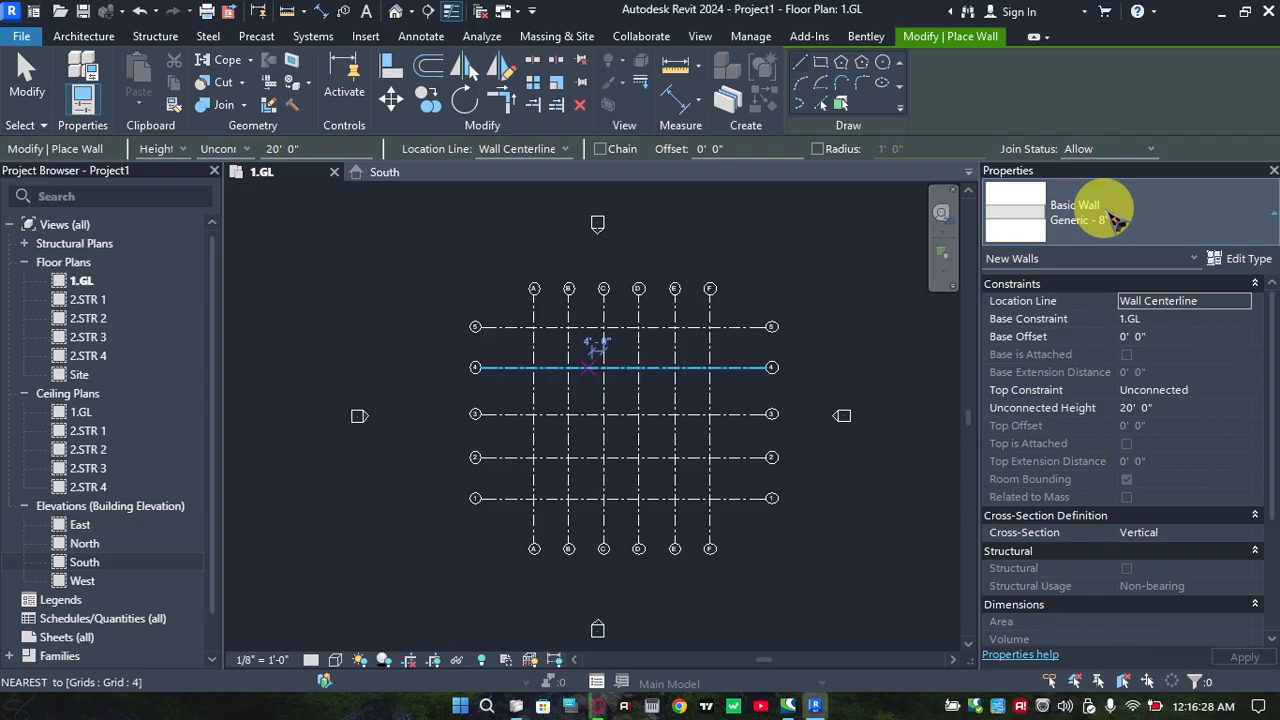
left_click(1113, 218)
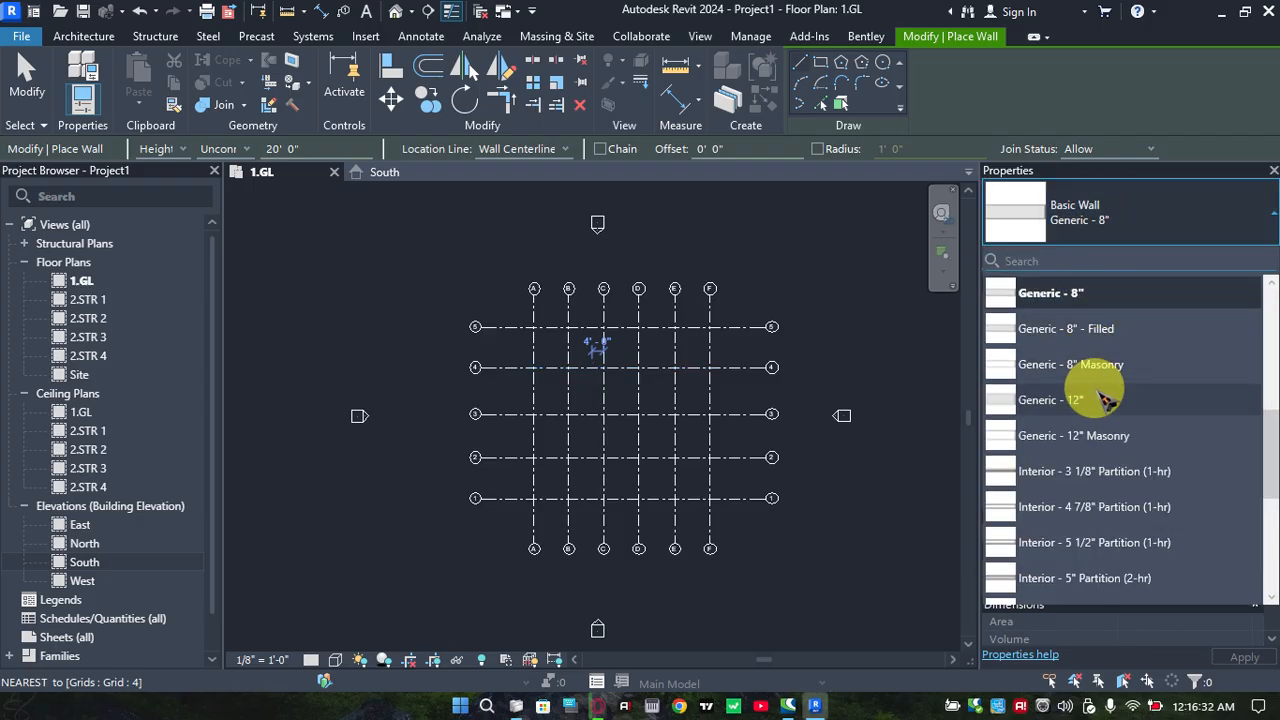
scroll(1100, 300, "up", 3)
scroll(1090, 340, "down", 5)
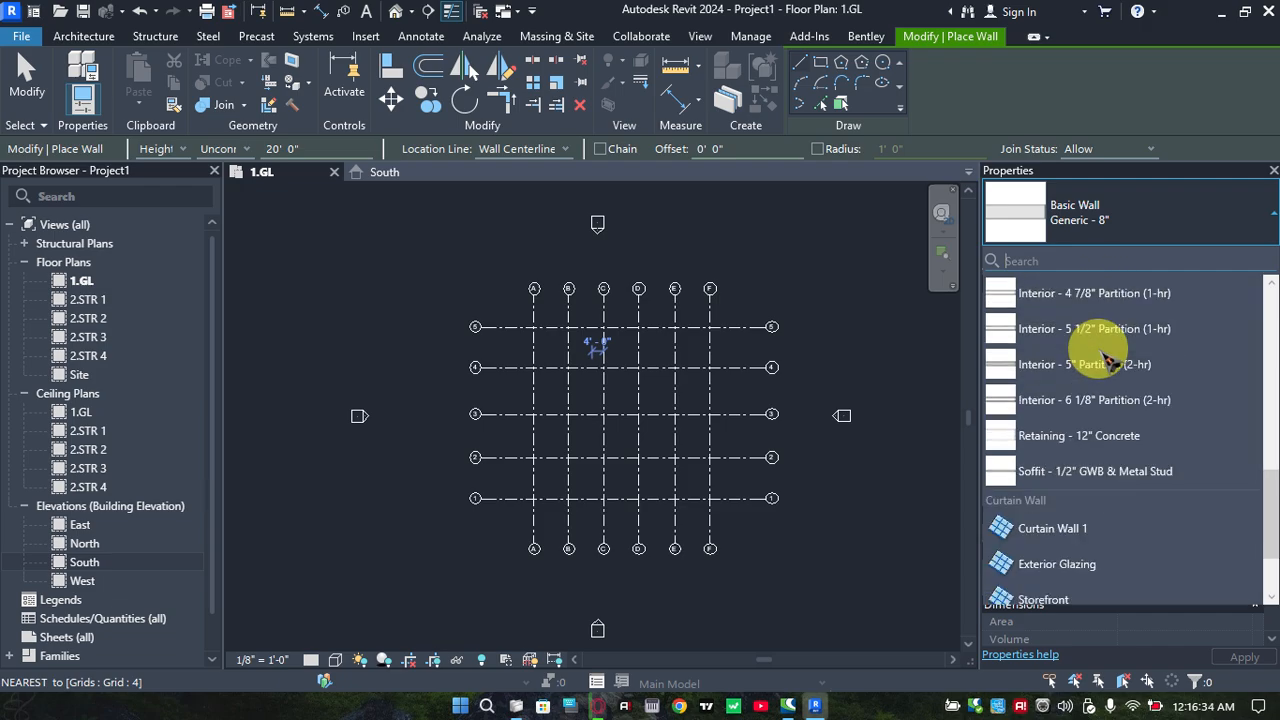
scroll(1097, 435, "up", 1)
scroll(1097, 435, "up", 2)
scroll(1097, 435, "down", 3)
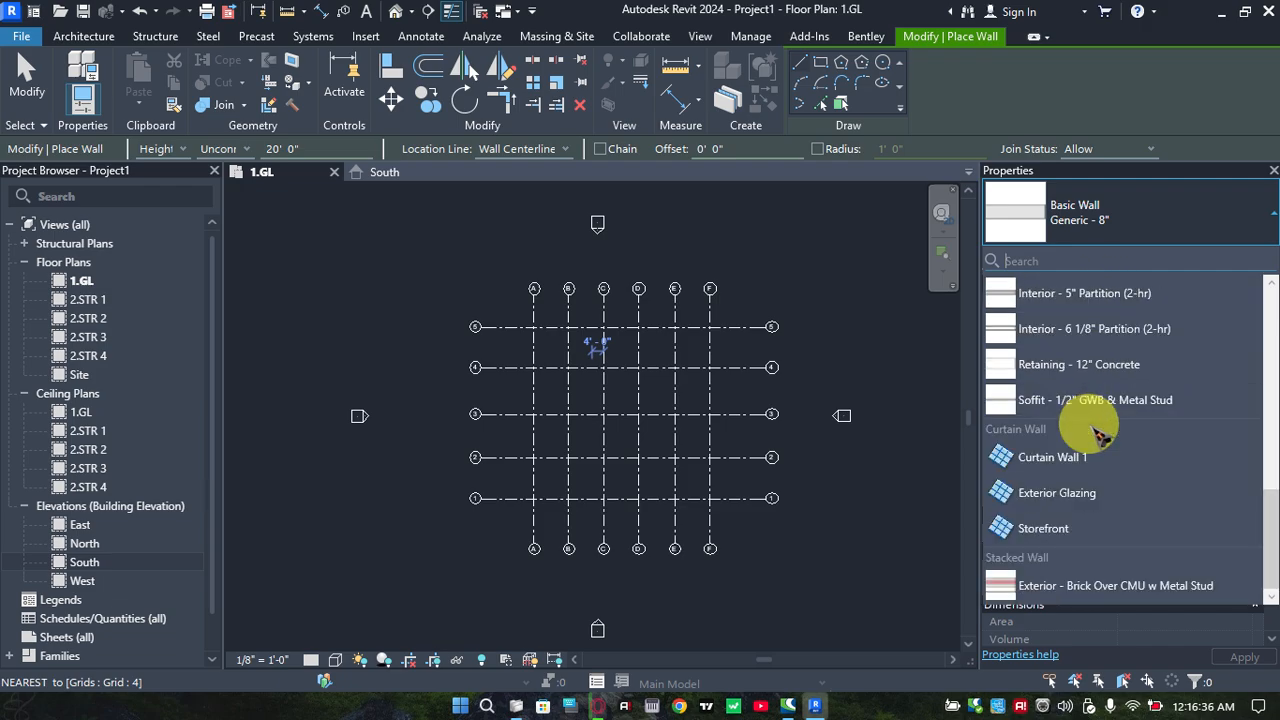
scroll(1097, 435, "up", 5)
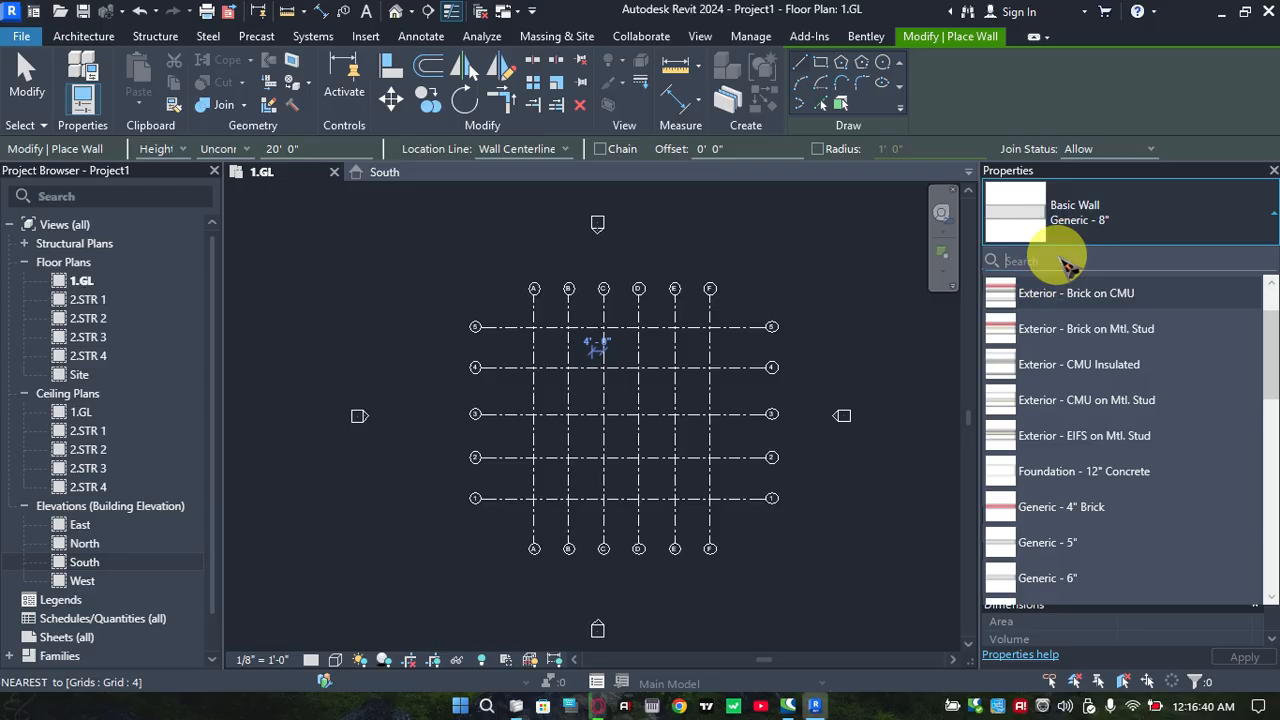
Search the wall types for CON and clear the search text
type("ONV")
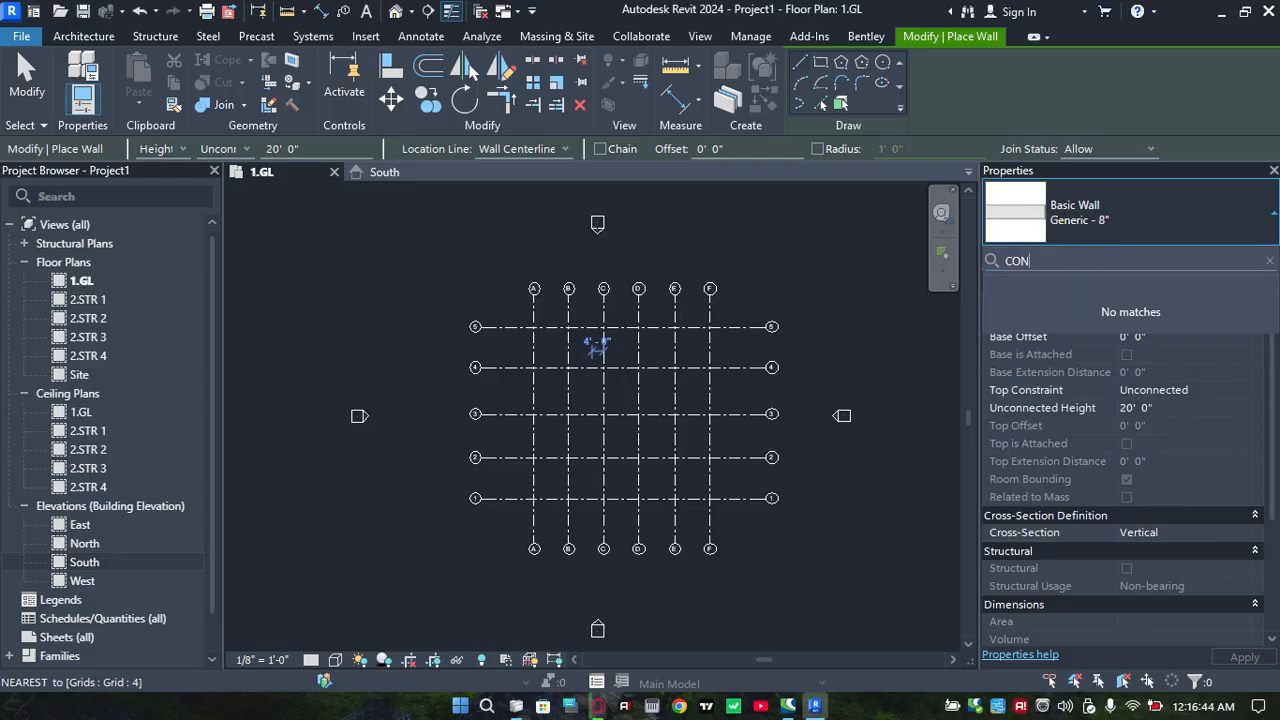
key("BackSpace")
key("BackSpace")
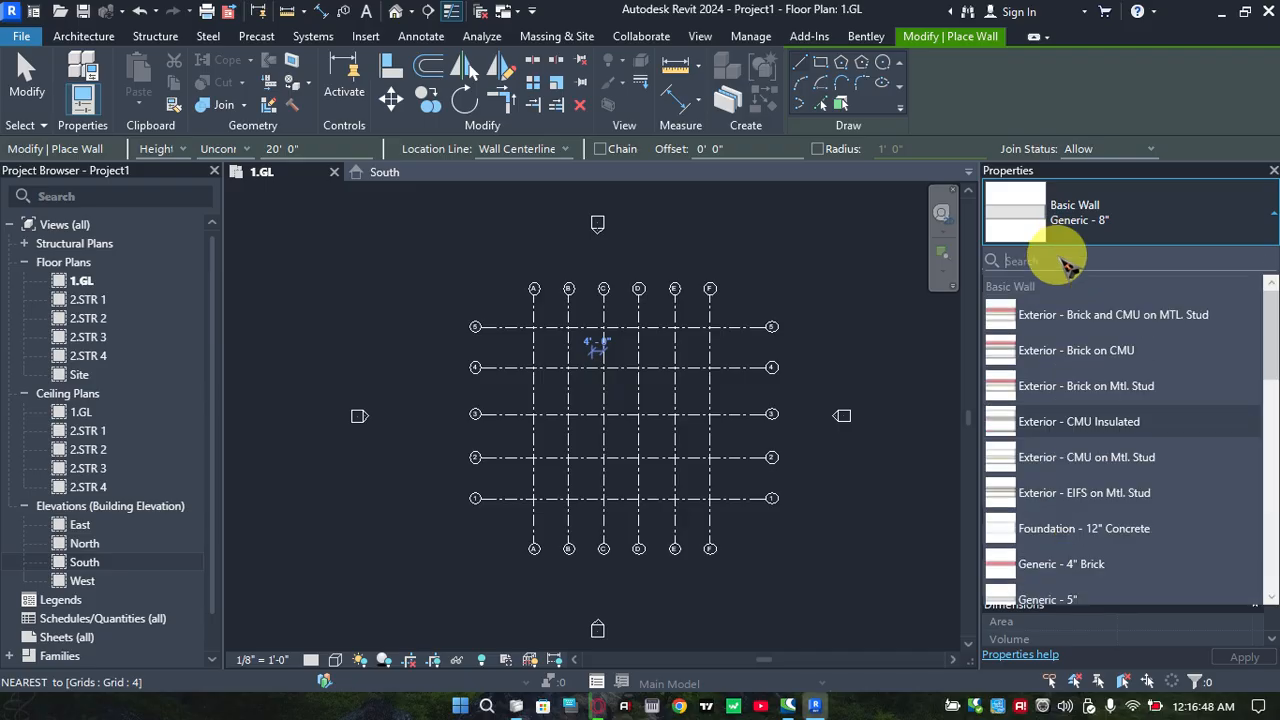
left_click(1083, 216)
left_click(1110, 217)
left_click(1128, 218)
left_click(1130, 219)
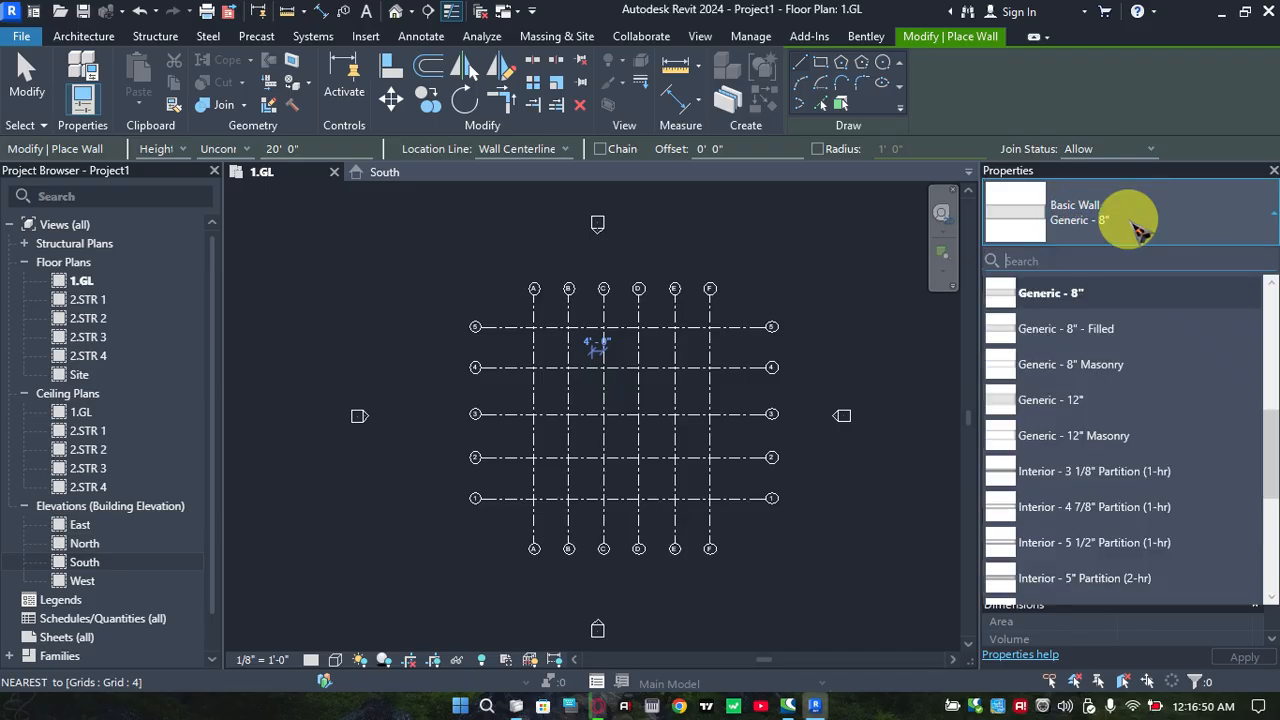
left_click(1131, 220)
left_click(1132, 221)
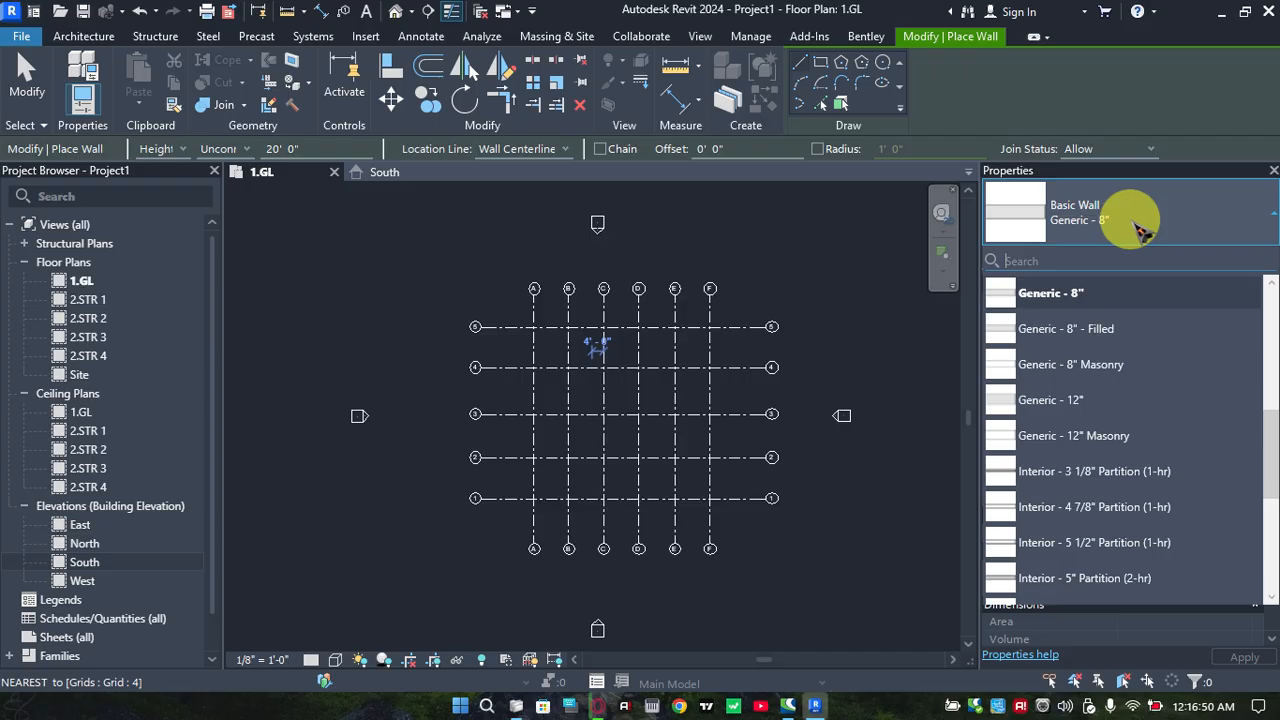
left_click(1143, 130)
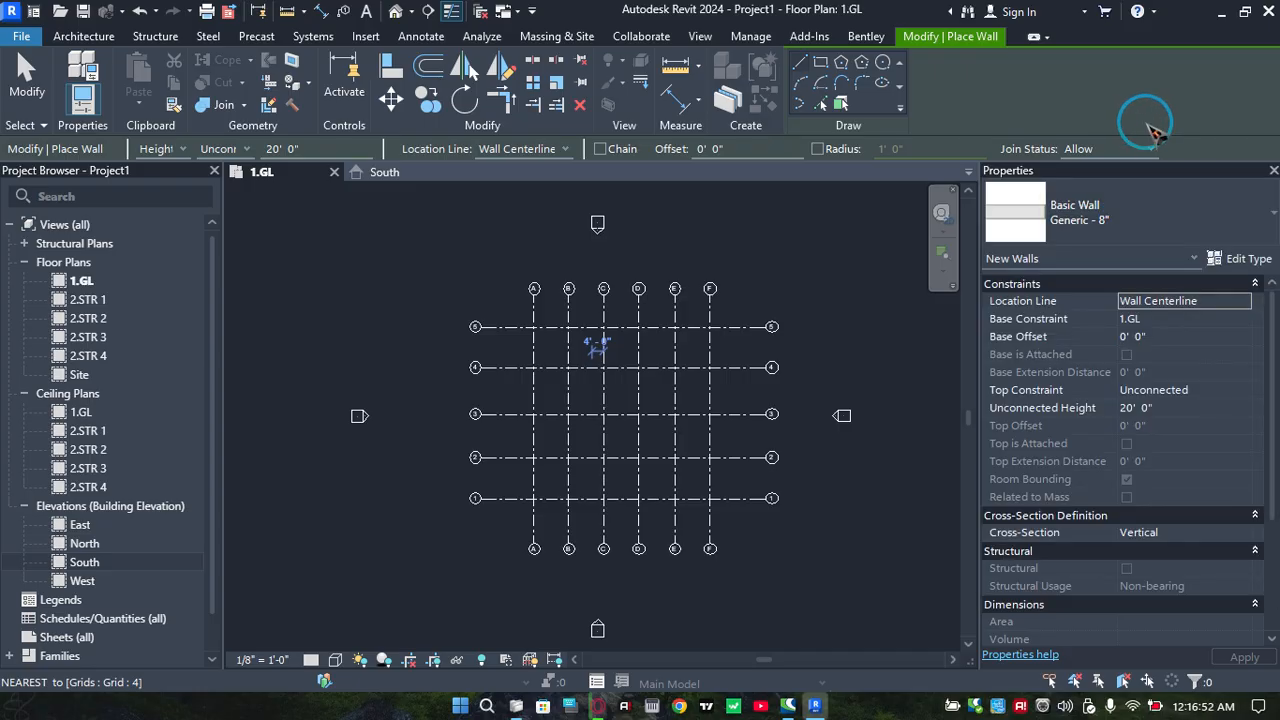
left_click(1248, 259)
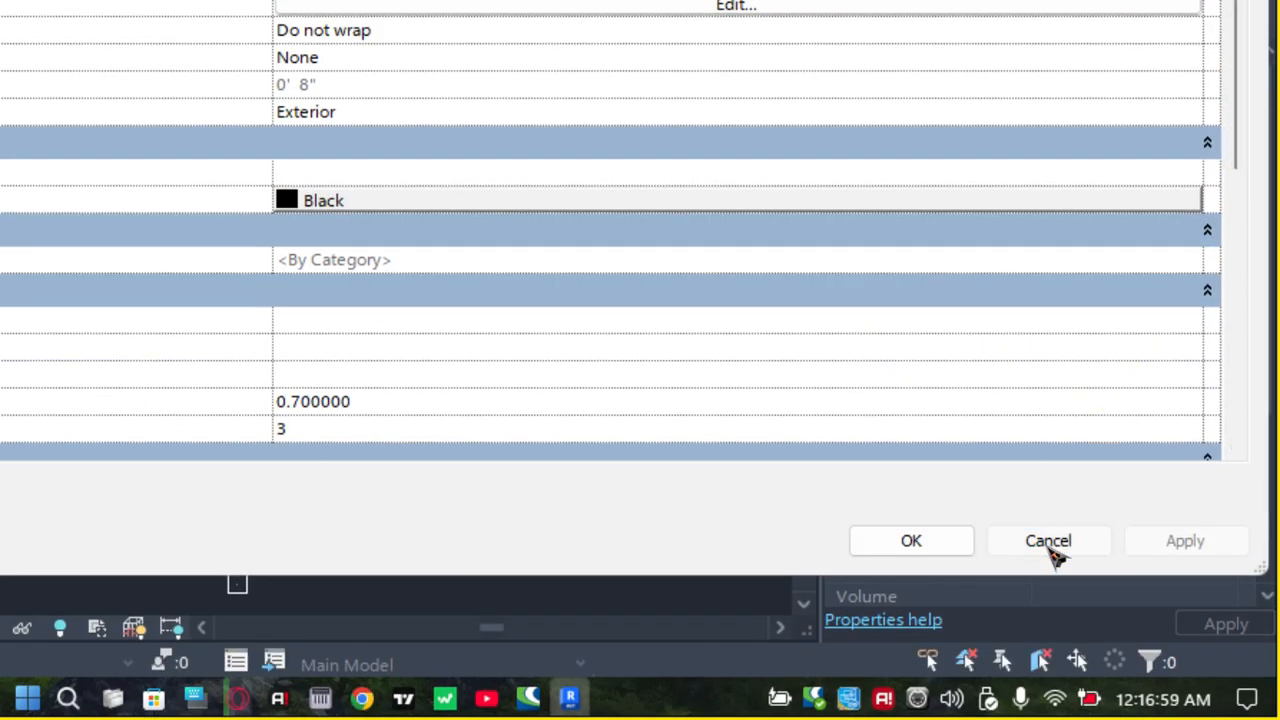
left_click(1050, 545)
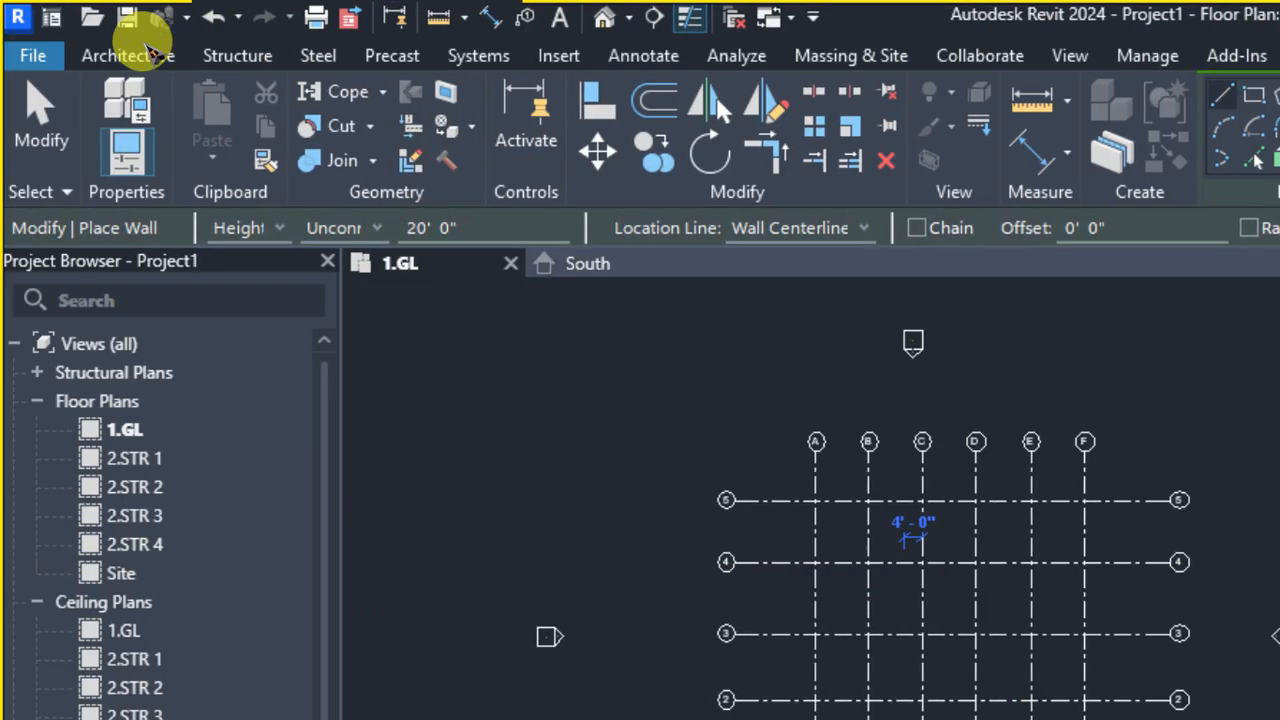
Restart the Wall tool with the height up to level 2.STR 3 and the location line at Finish Face: Interior
left_click(128, 54)
left_click(128, 100)
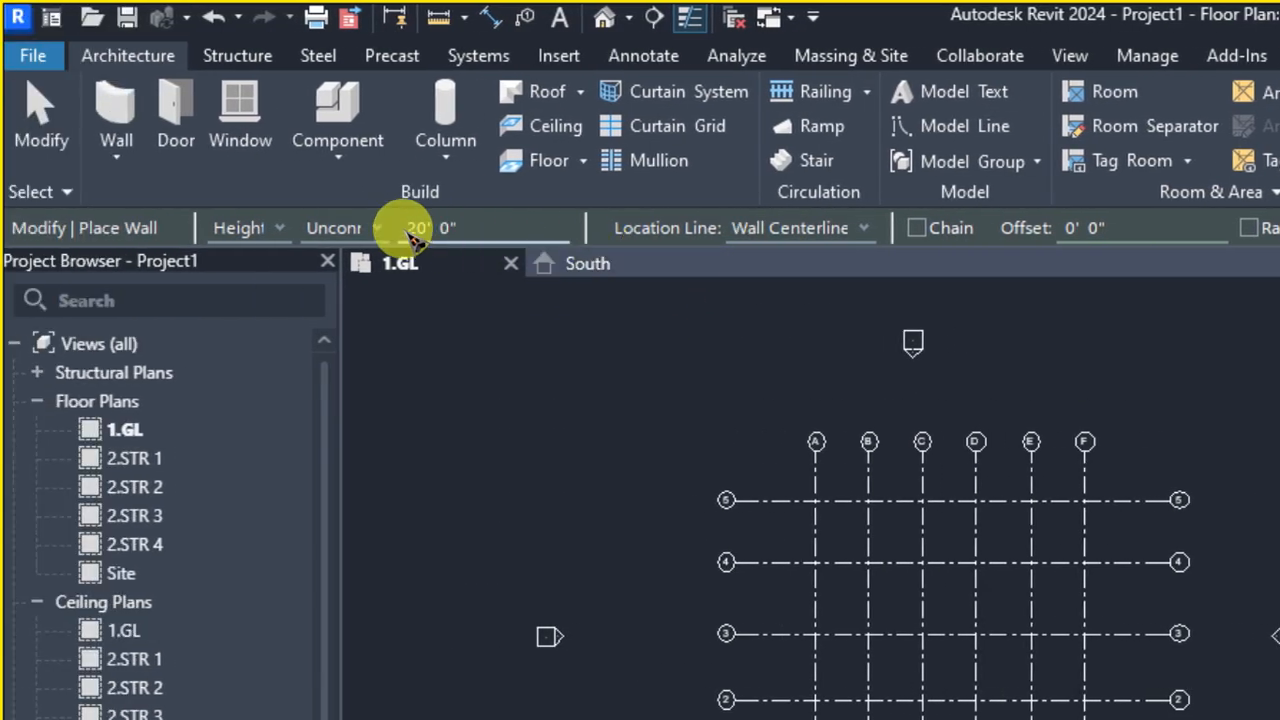
left_click(374, 229)
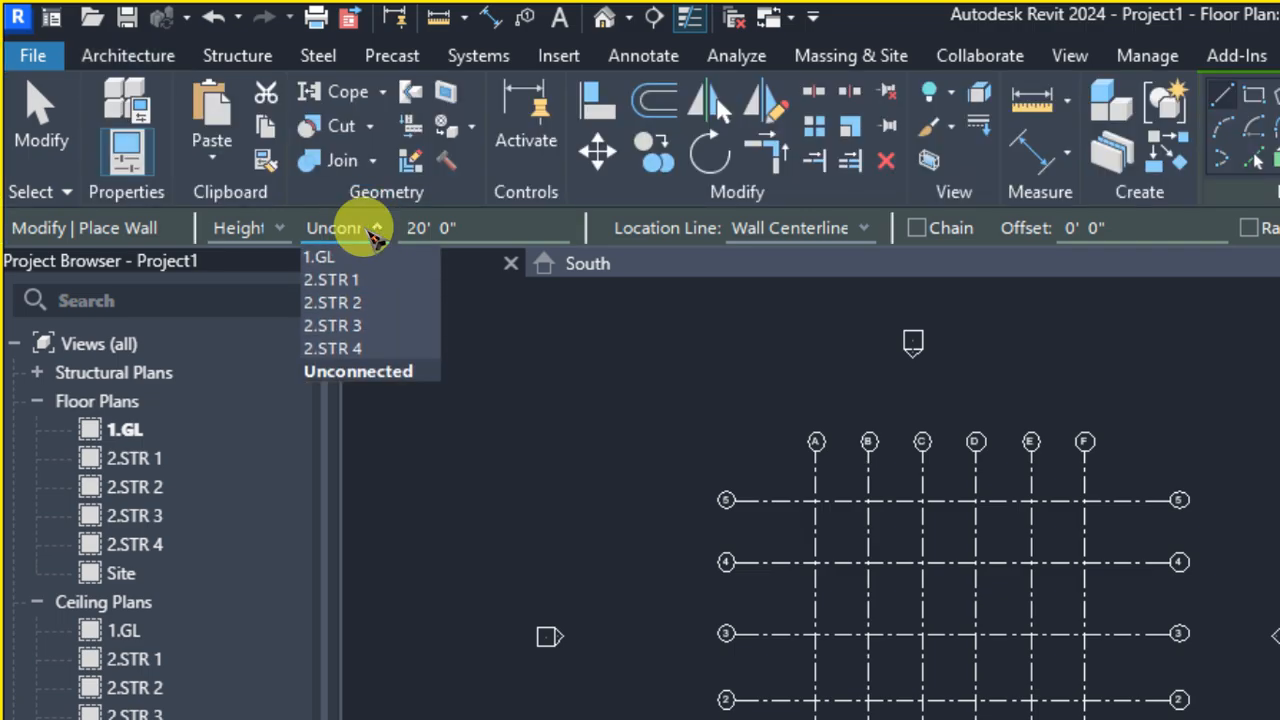
left_click(374, 229)
left_click(378, 229)
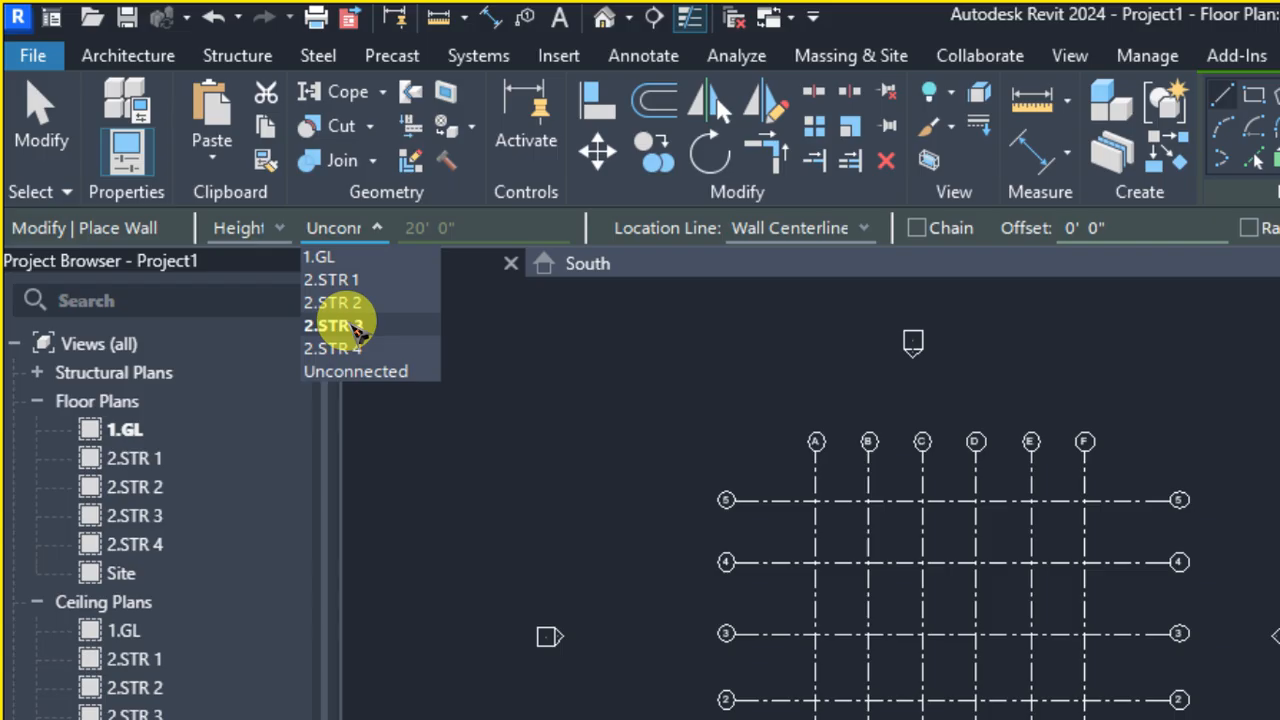
left_click(340, 325)
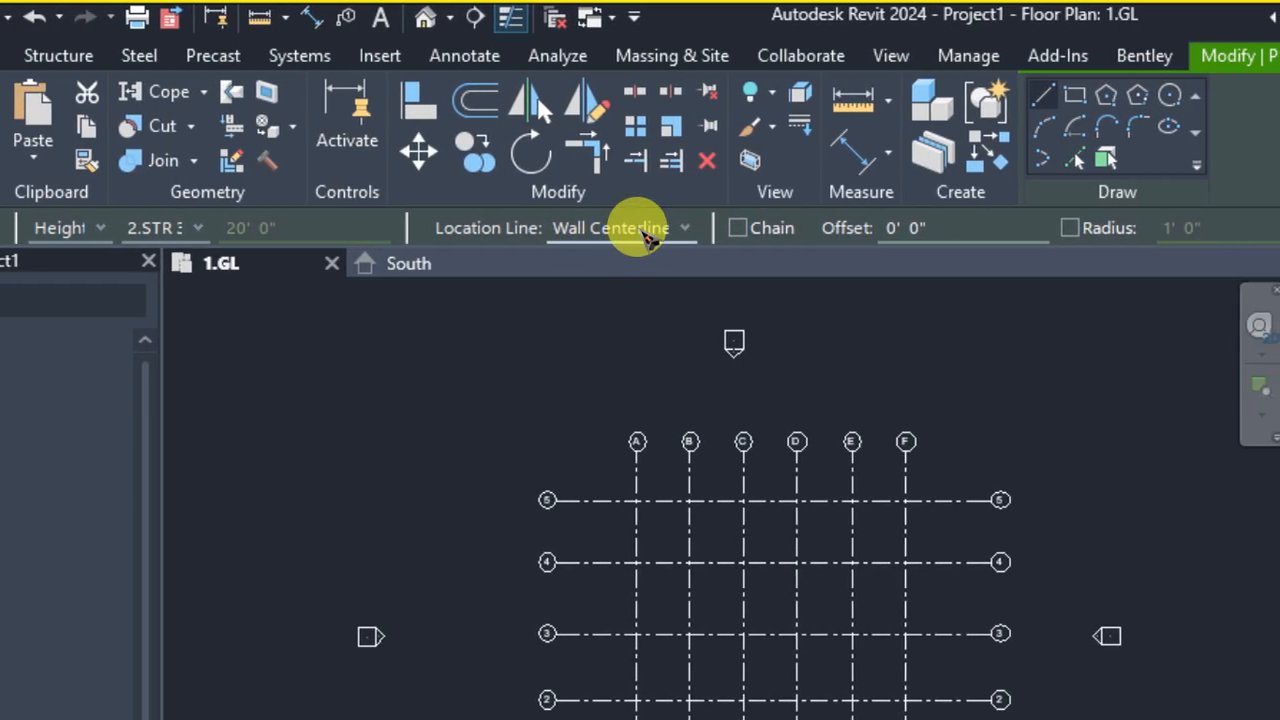
left_click(648, 230)
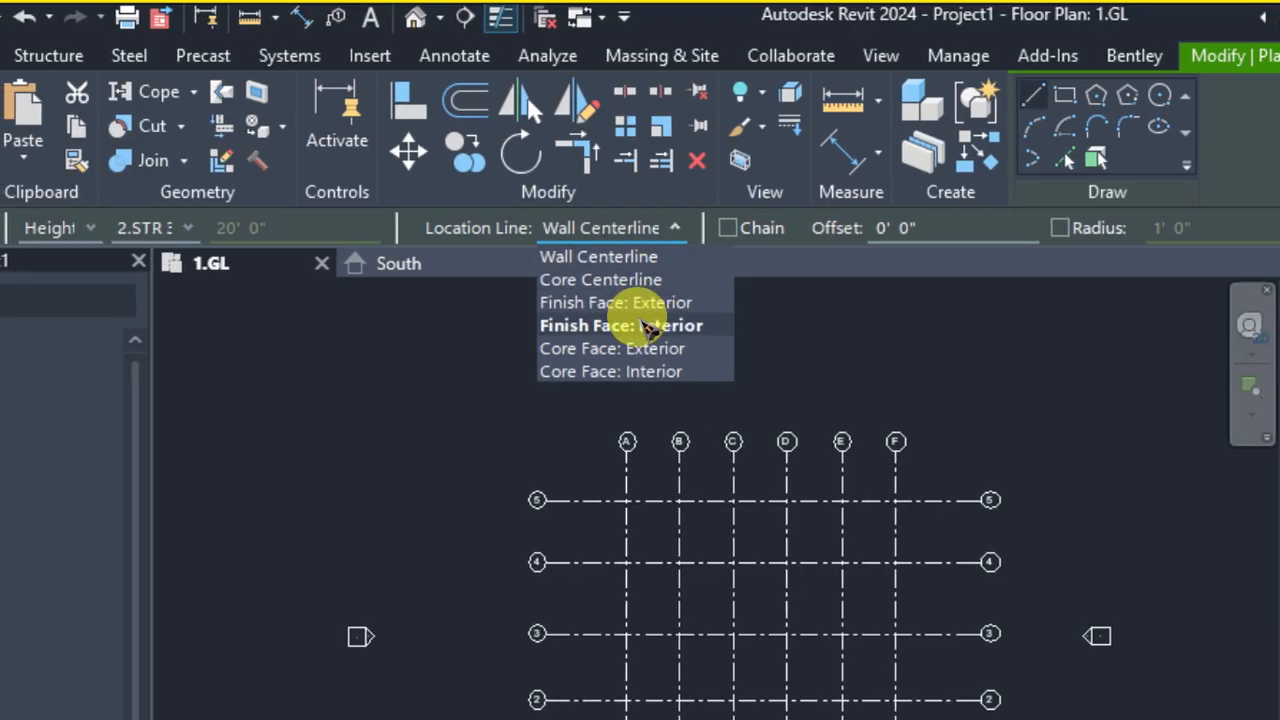
left_click(648, 326)
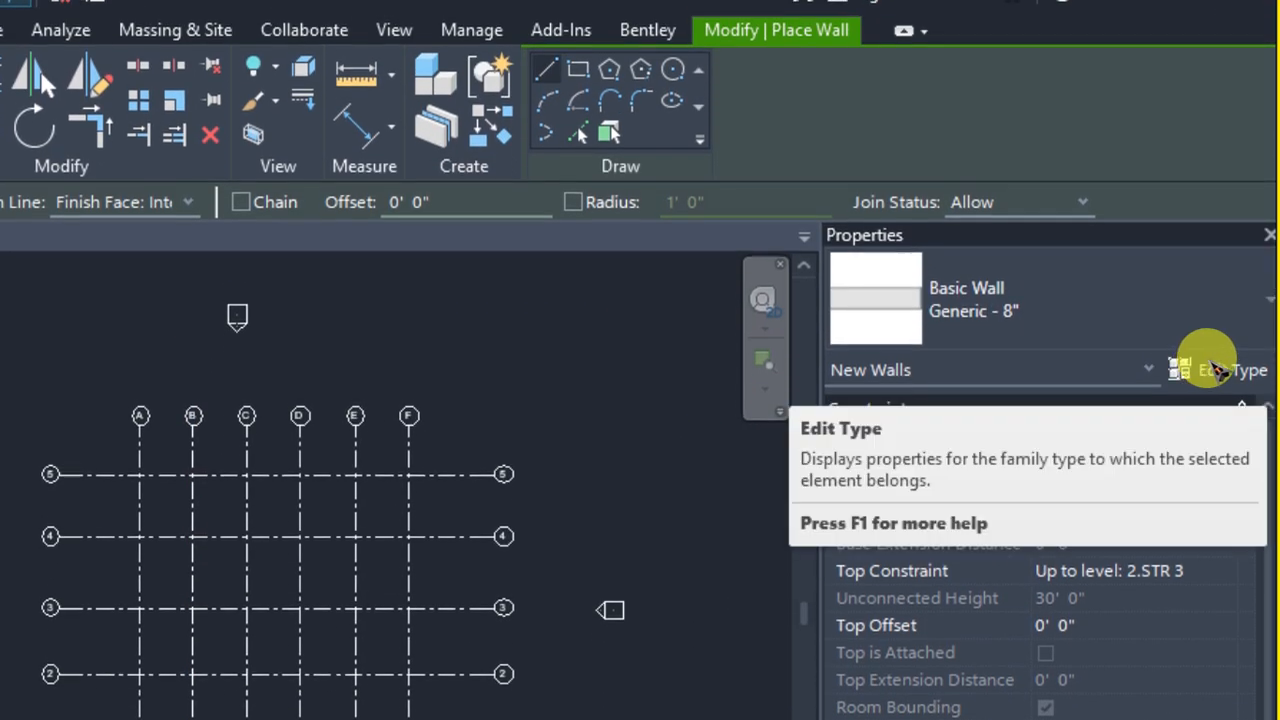
Duplicate the Generic - 8" wall type as BLOCK 9" and keep its function as Exterior
left_click(1212, 368)
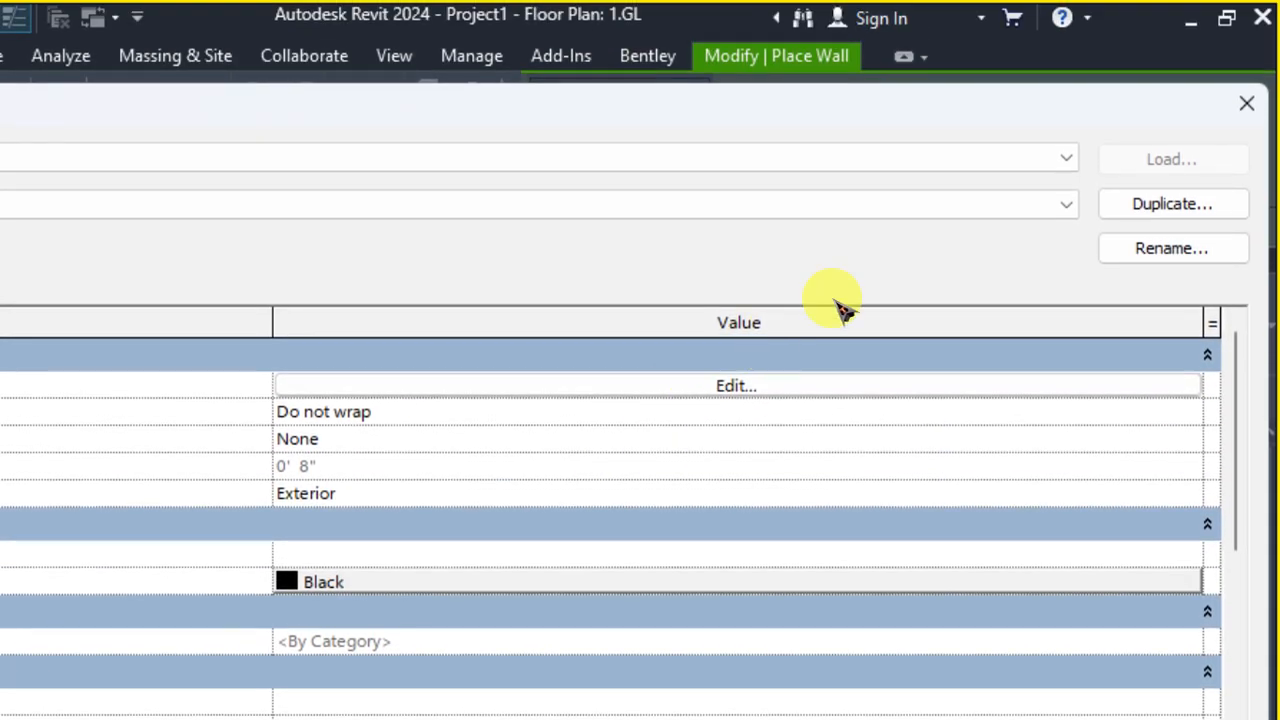
left_click(1152, 208)
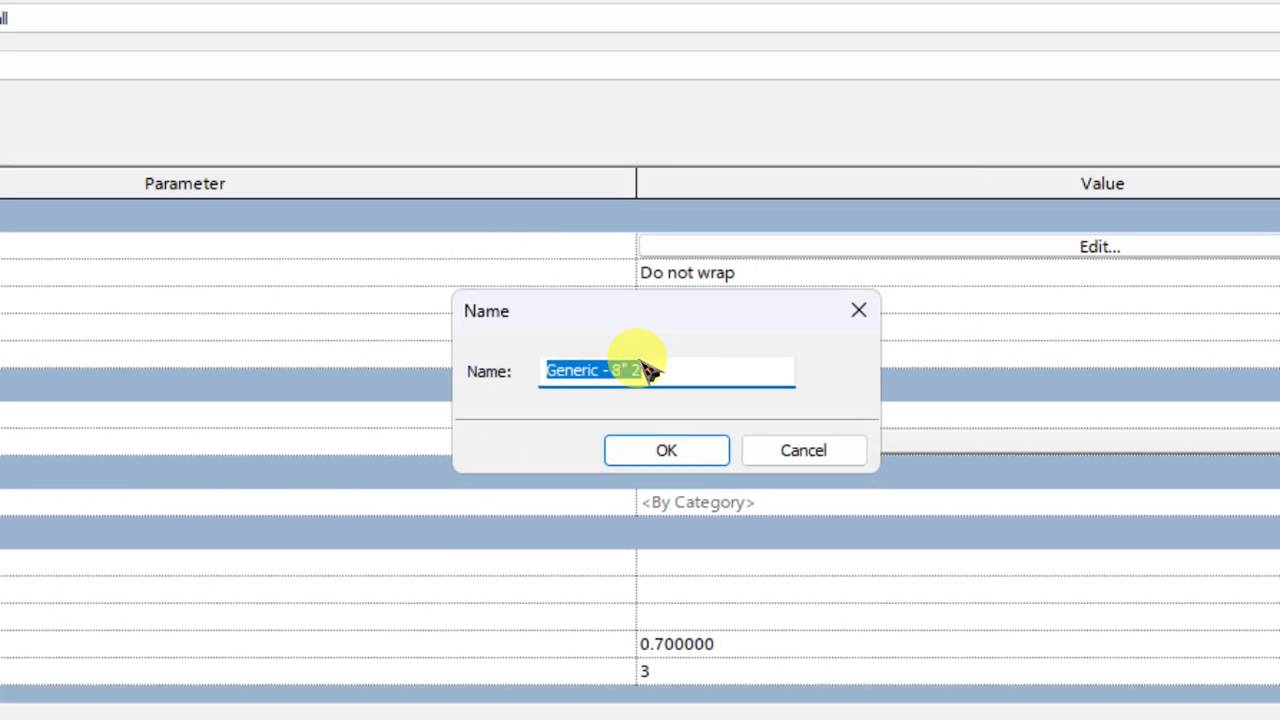
left_click(292, 407)
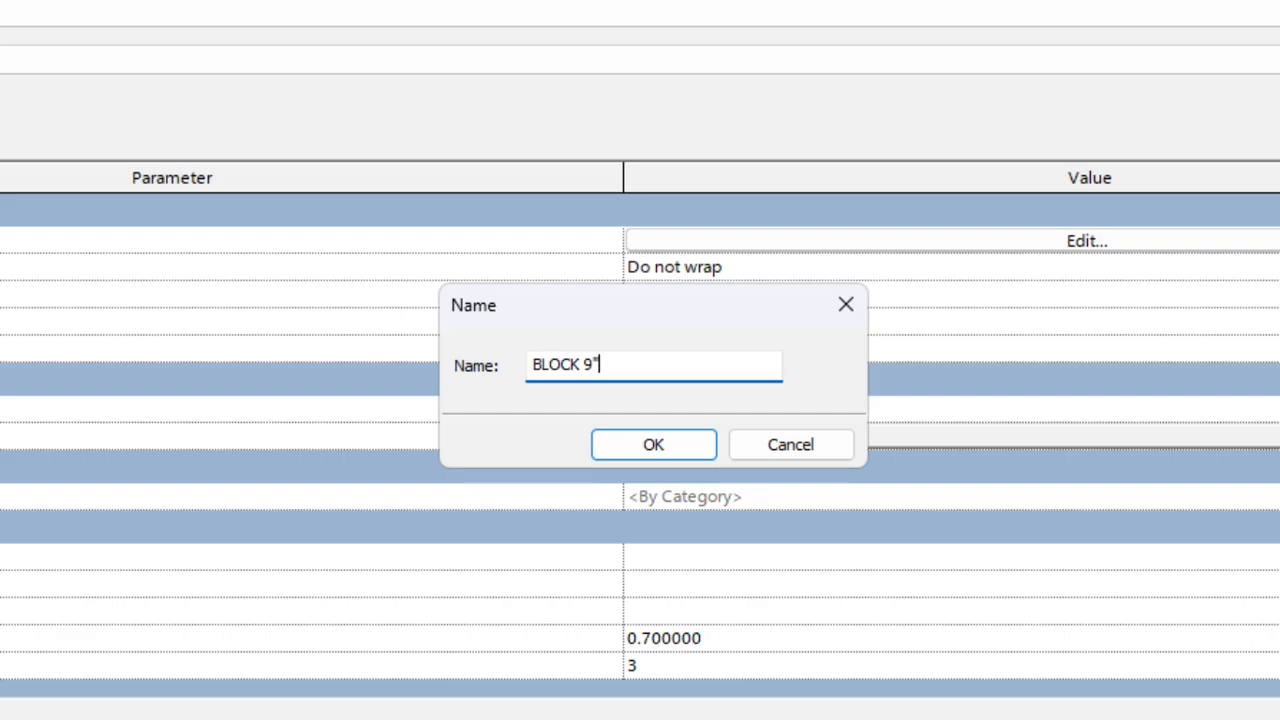
key("Return")
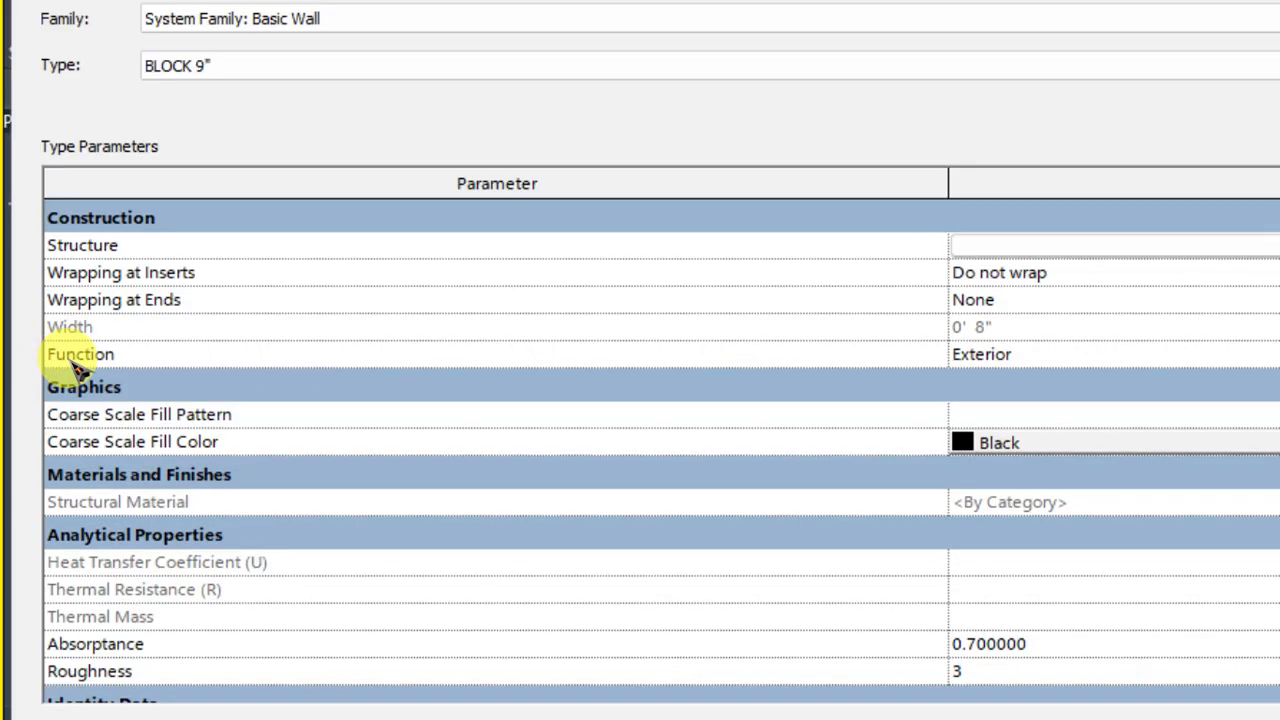
mouse_move(78, 368)
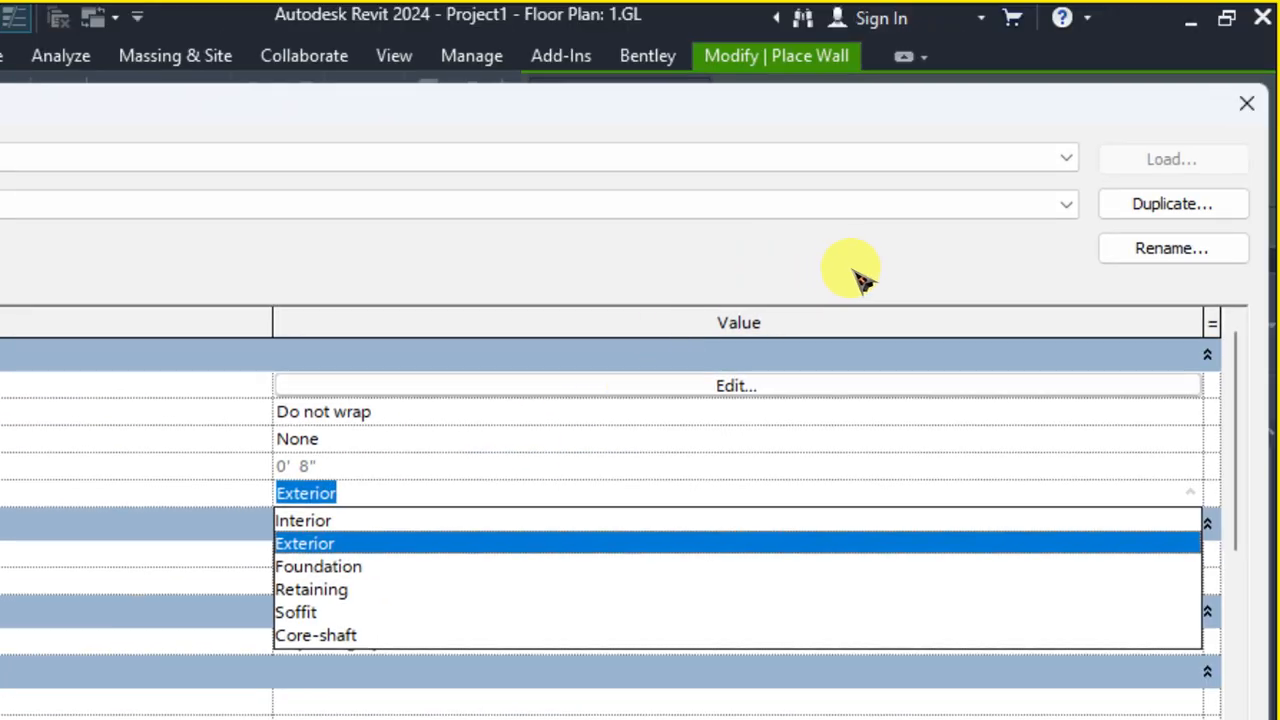
left_click(914, 138)
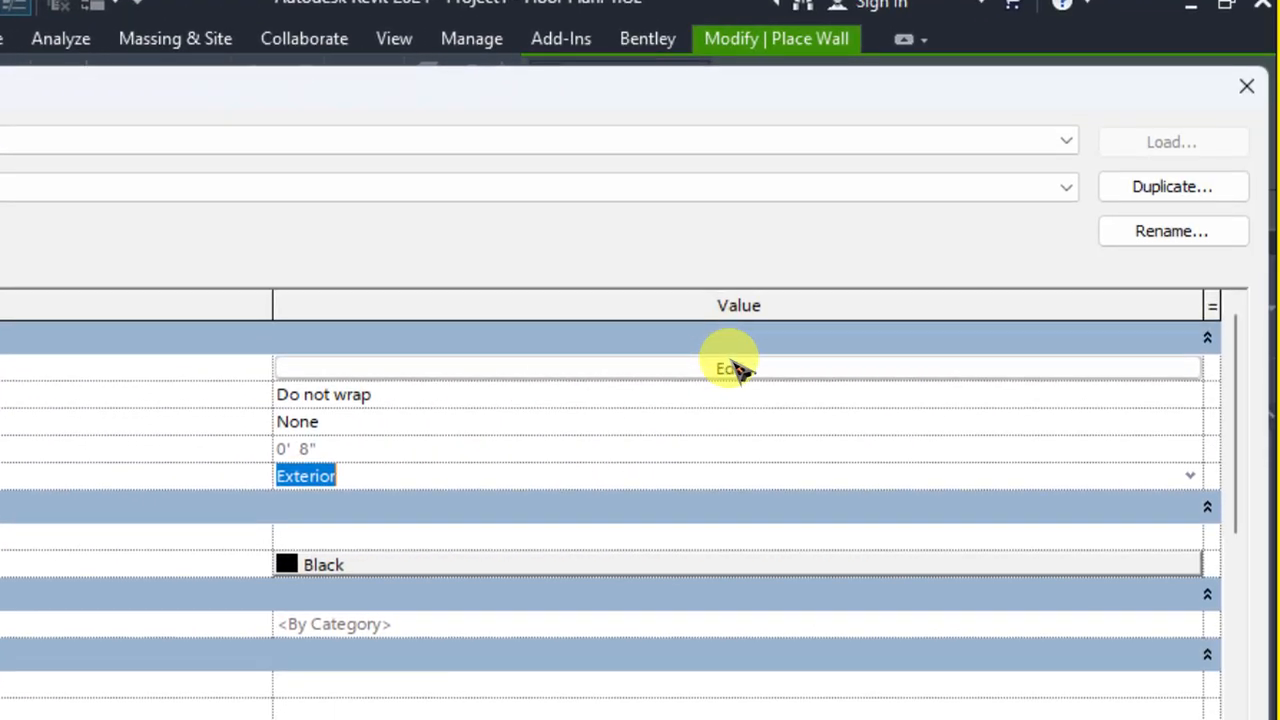
Open the wall type's structure with a section preview and set the Structure [1] layer's thickness to 0' 9"
left_click(855, 384)
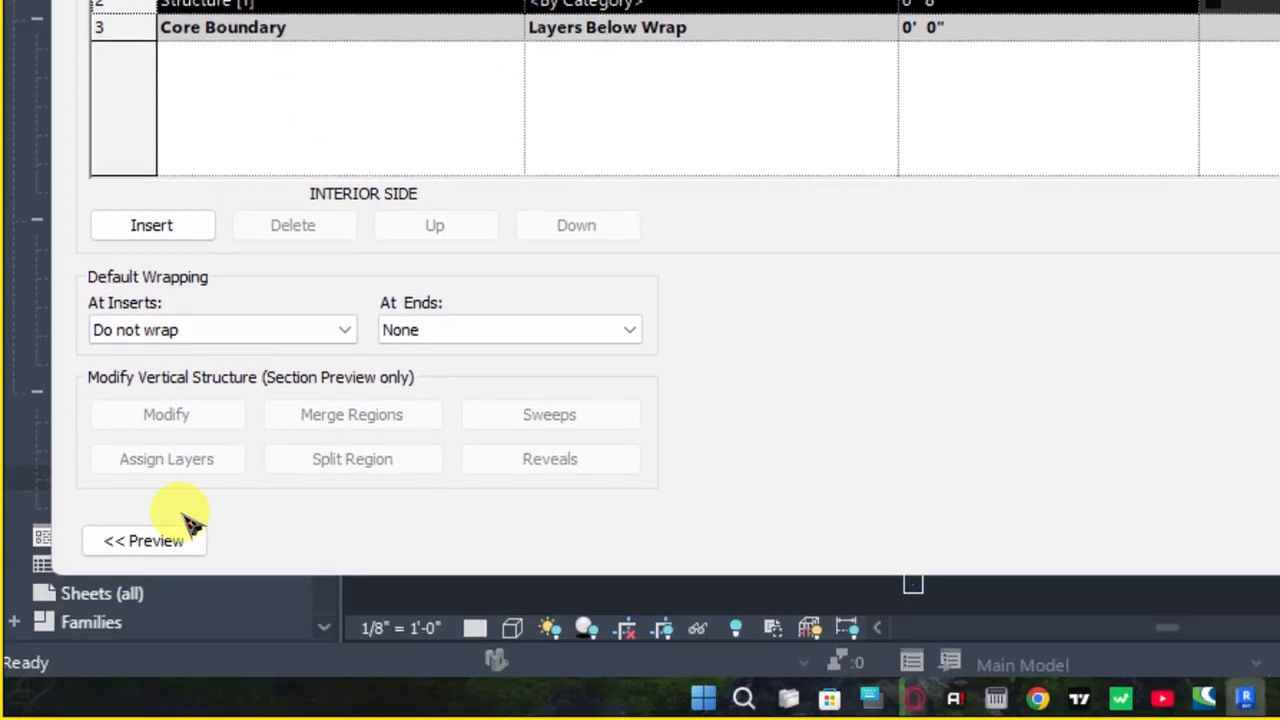
left_click(150, 545)
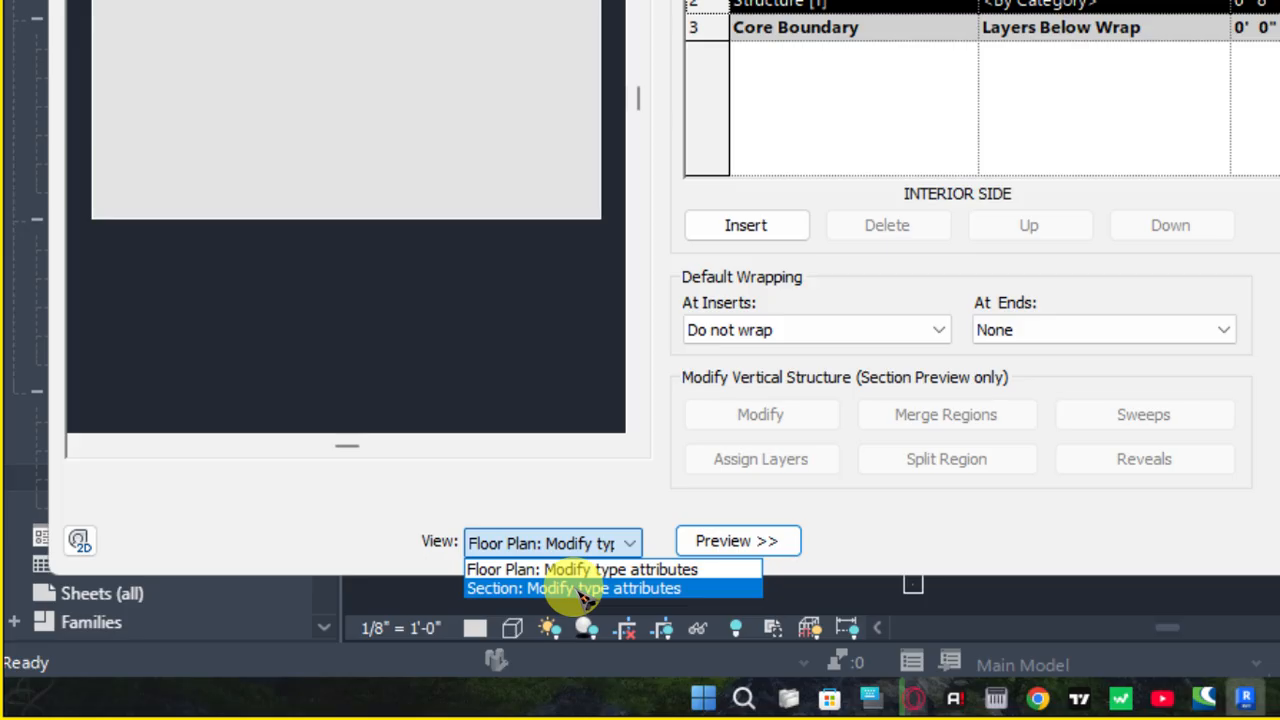
left_click(603, 589)
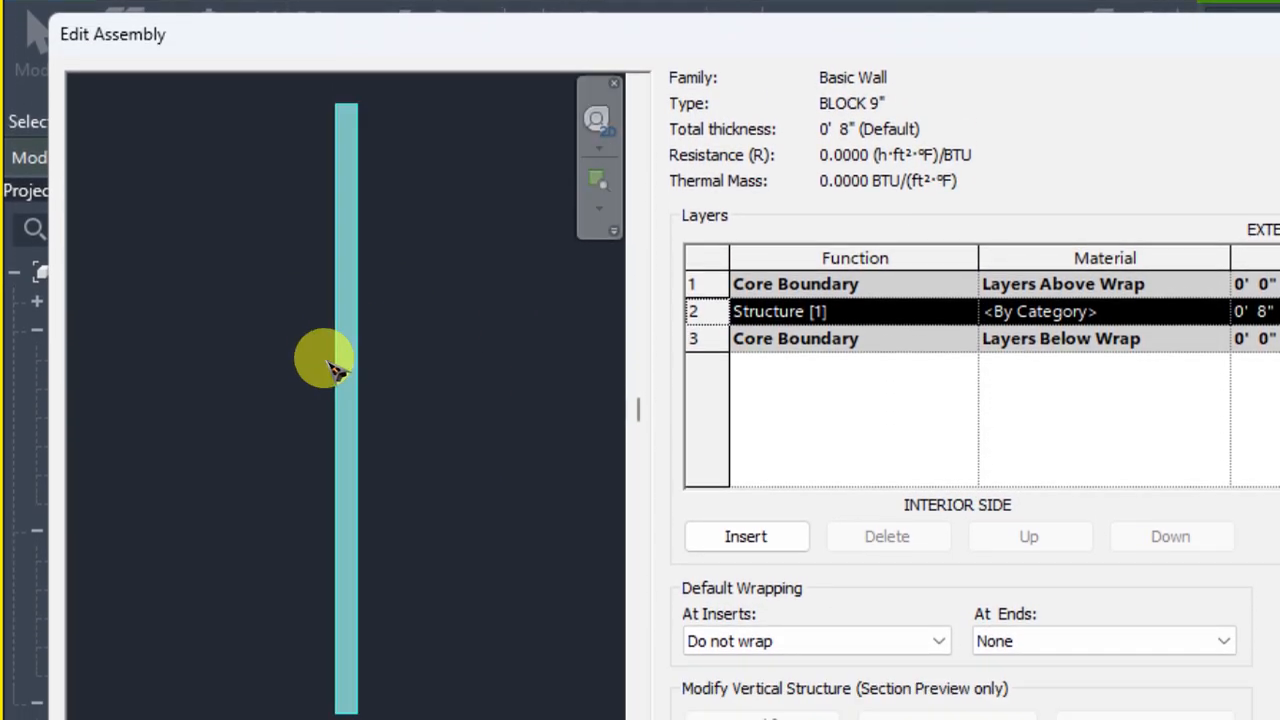
scroll(340, 395, "up", 3)
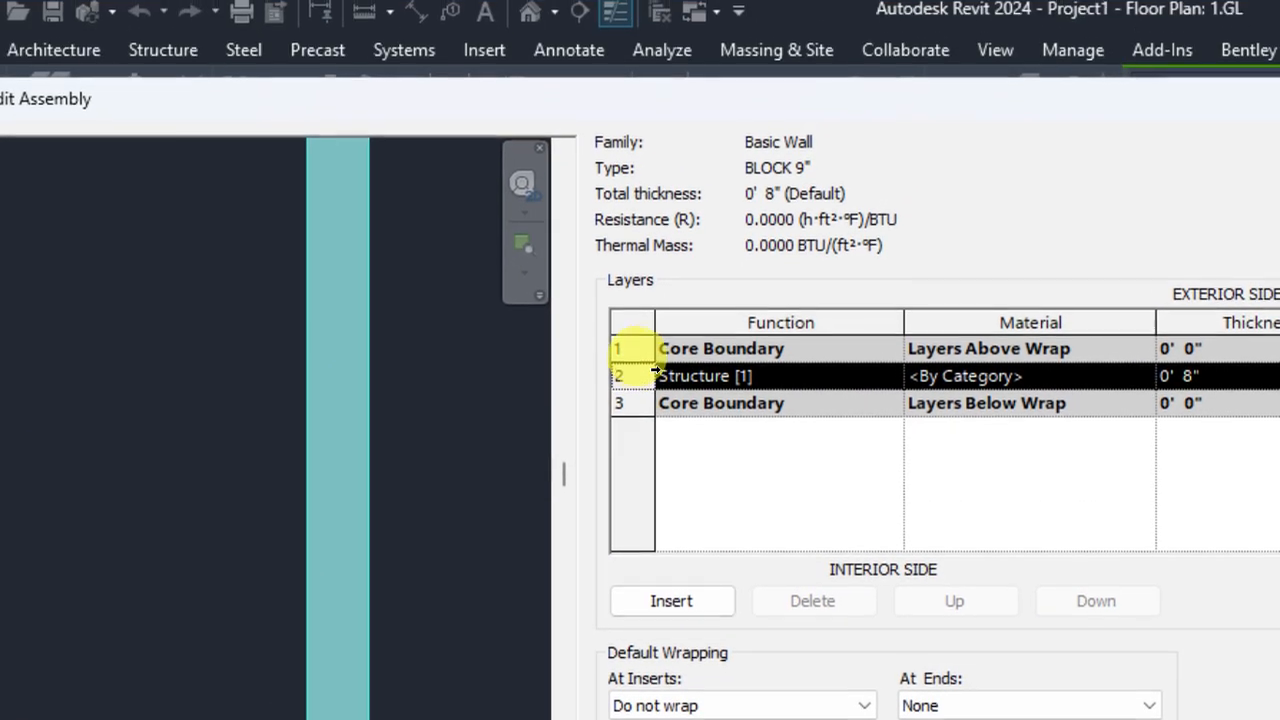
left_click(645, 258)
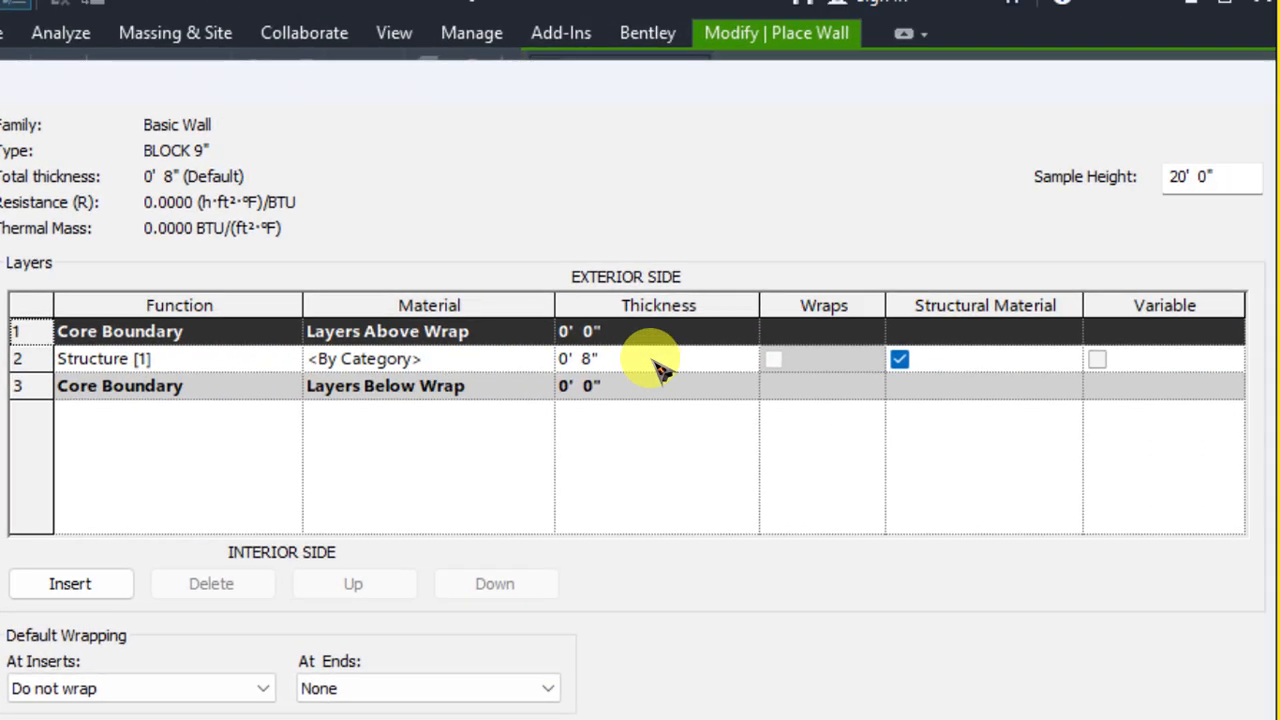
left_click(957, 351)
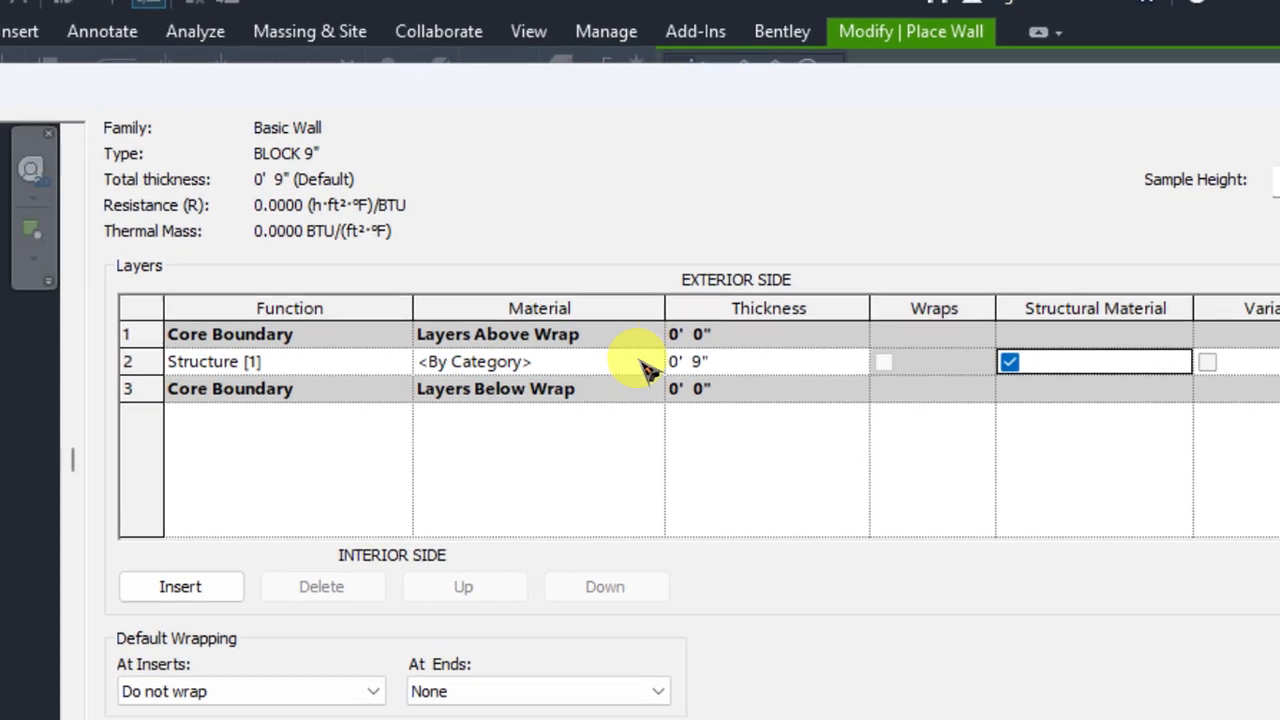
Assign the Concrete, Lightweight material to the Structure [1] layer, with its shading using the render appearance
left_click(598, 385)
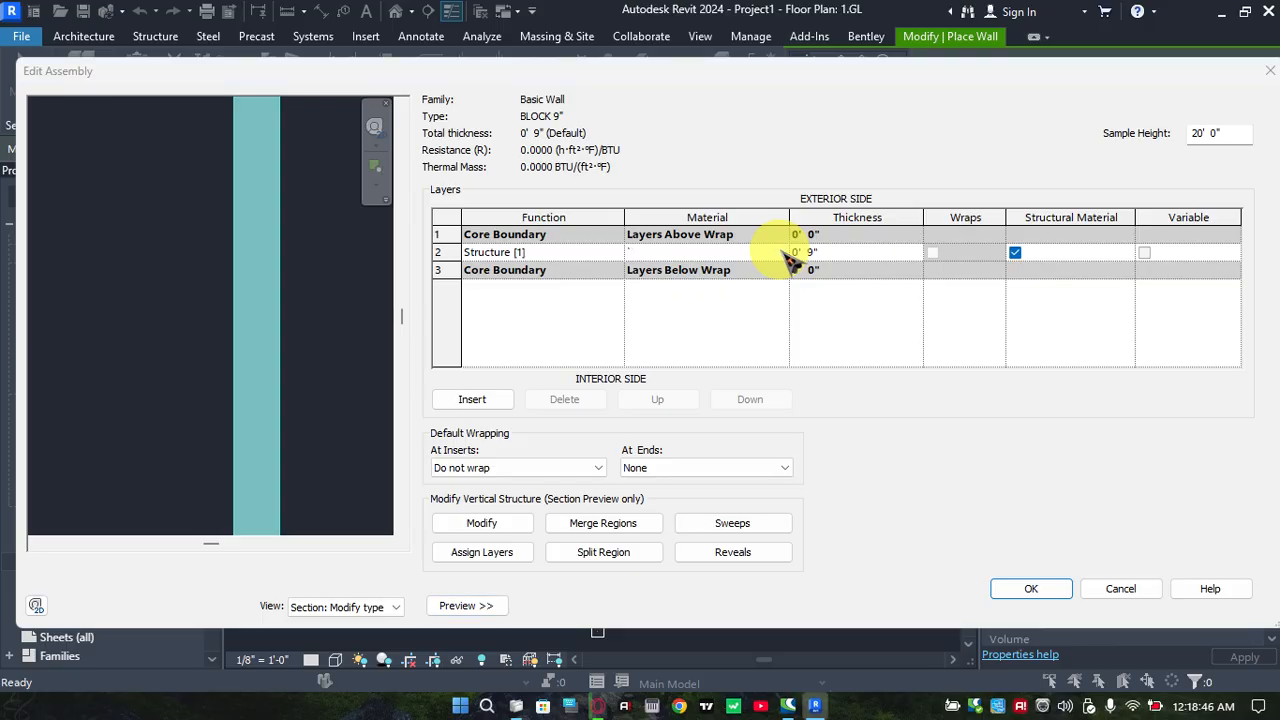
left_click(780, 252)
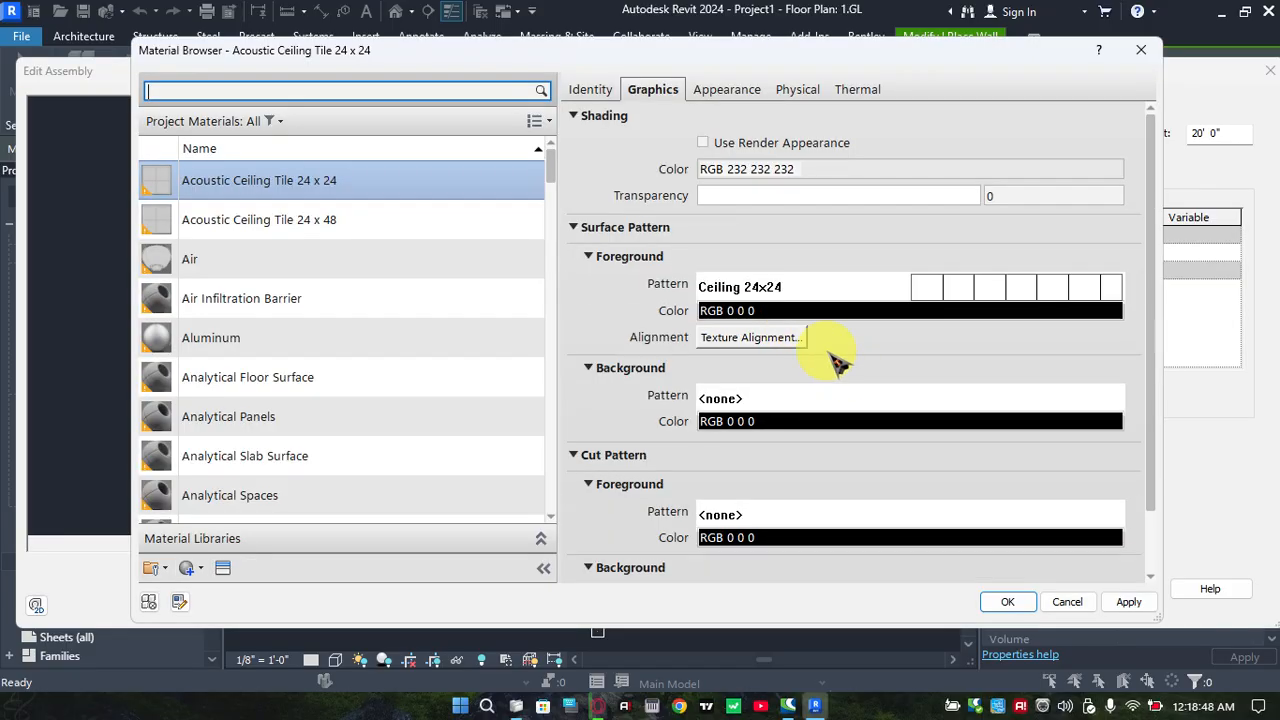
scroll(275, 310, "down", 15)
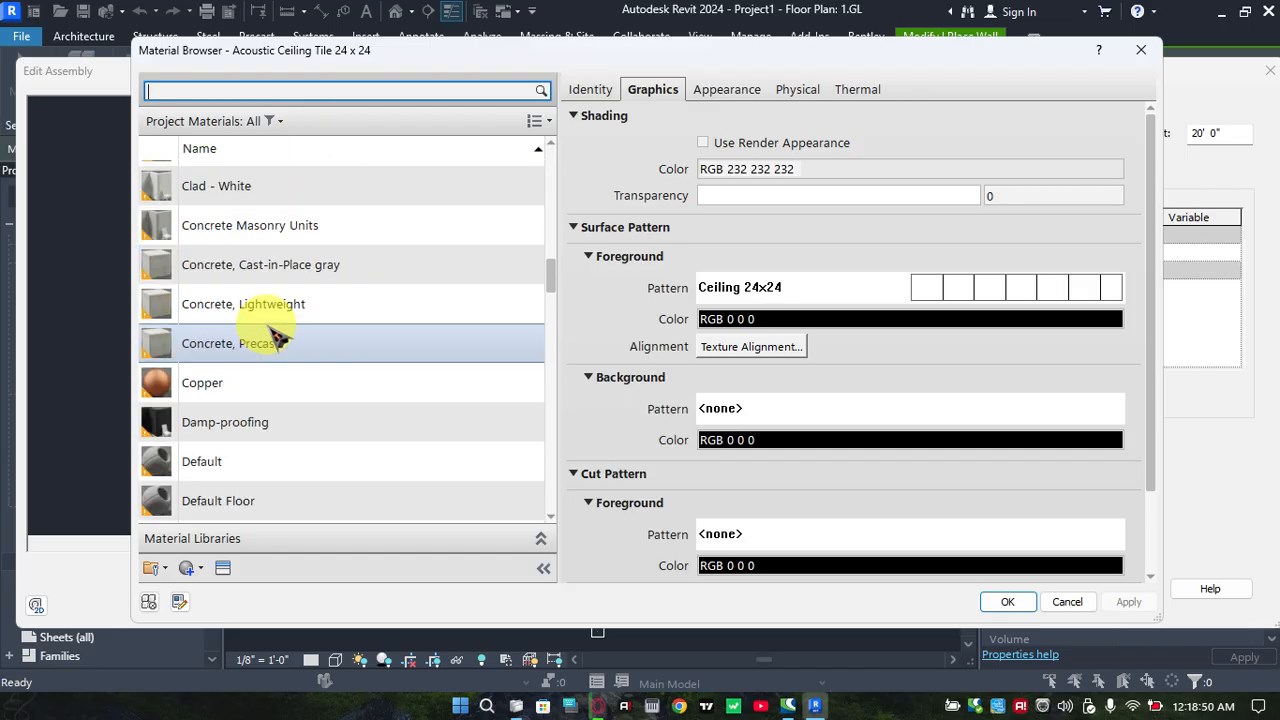
scroll(280, 280, "up", 6)
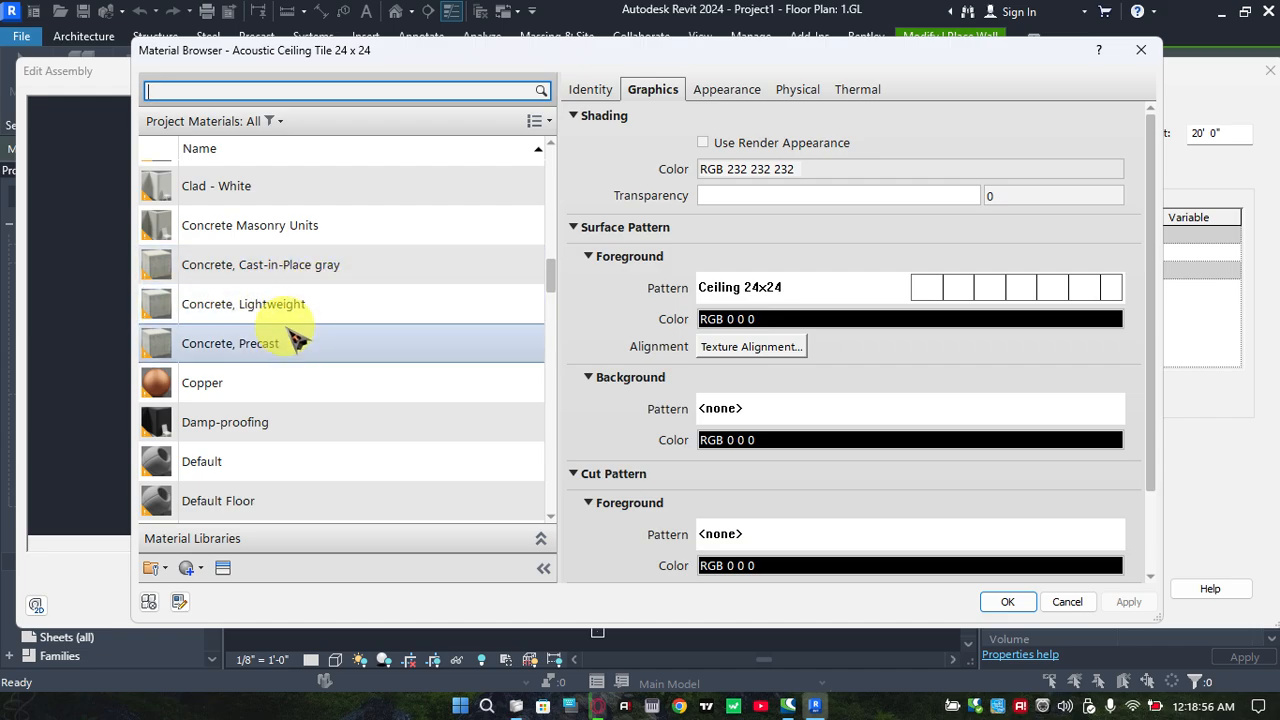
scroll(310, 262, "up", 3)
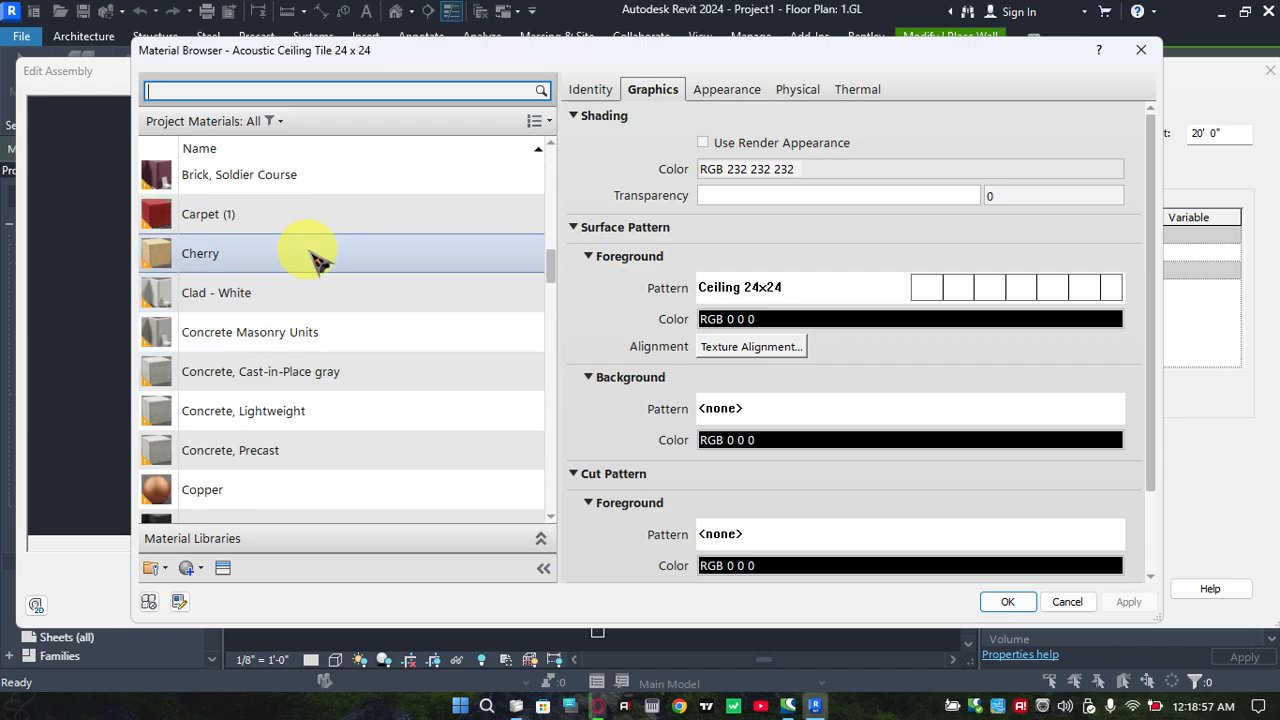
left_click(325, 420)
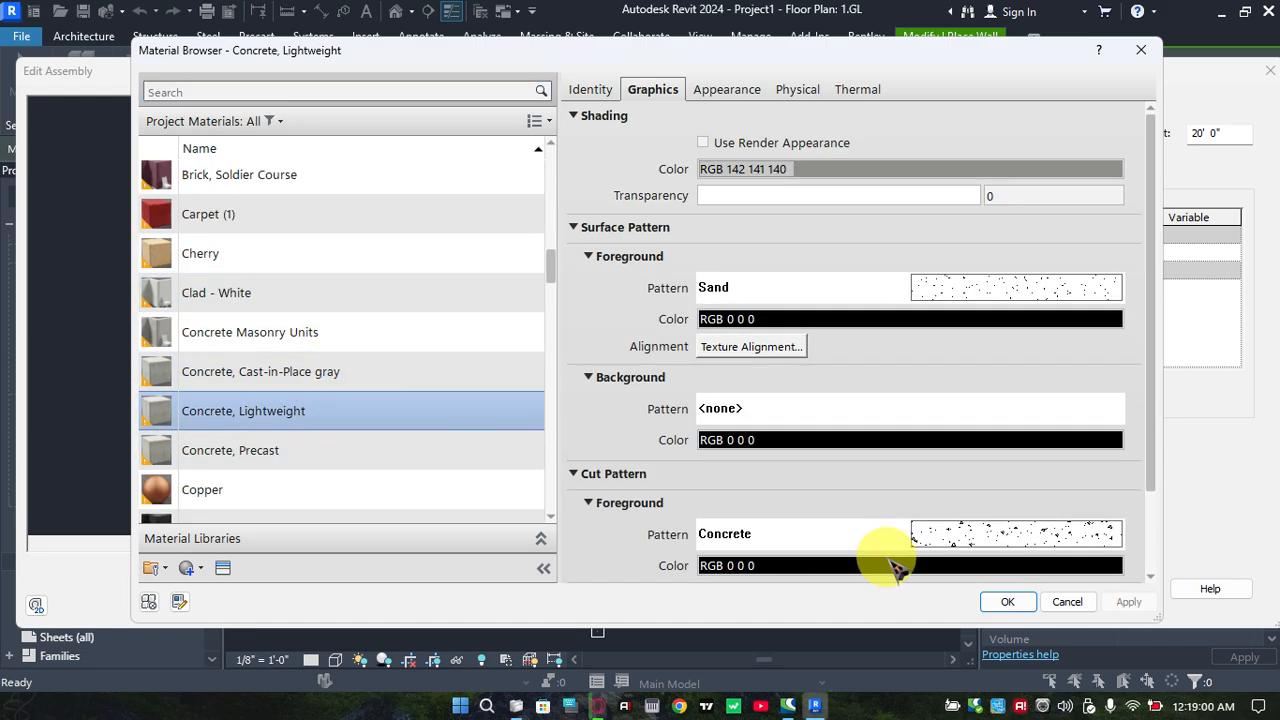
left_click(703, 142)
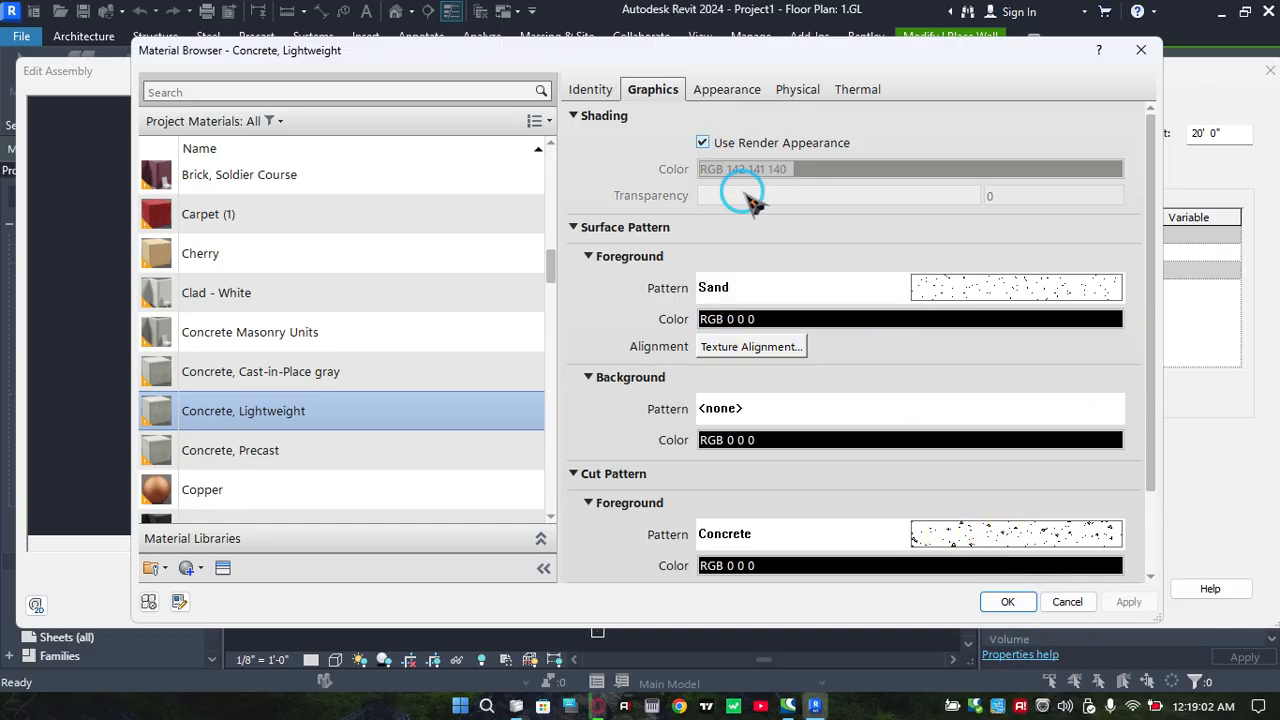
left_click(1008, 602)
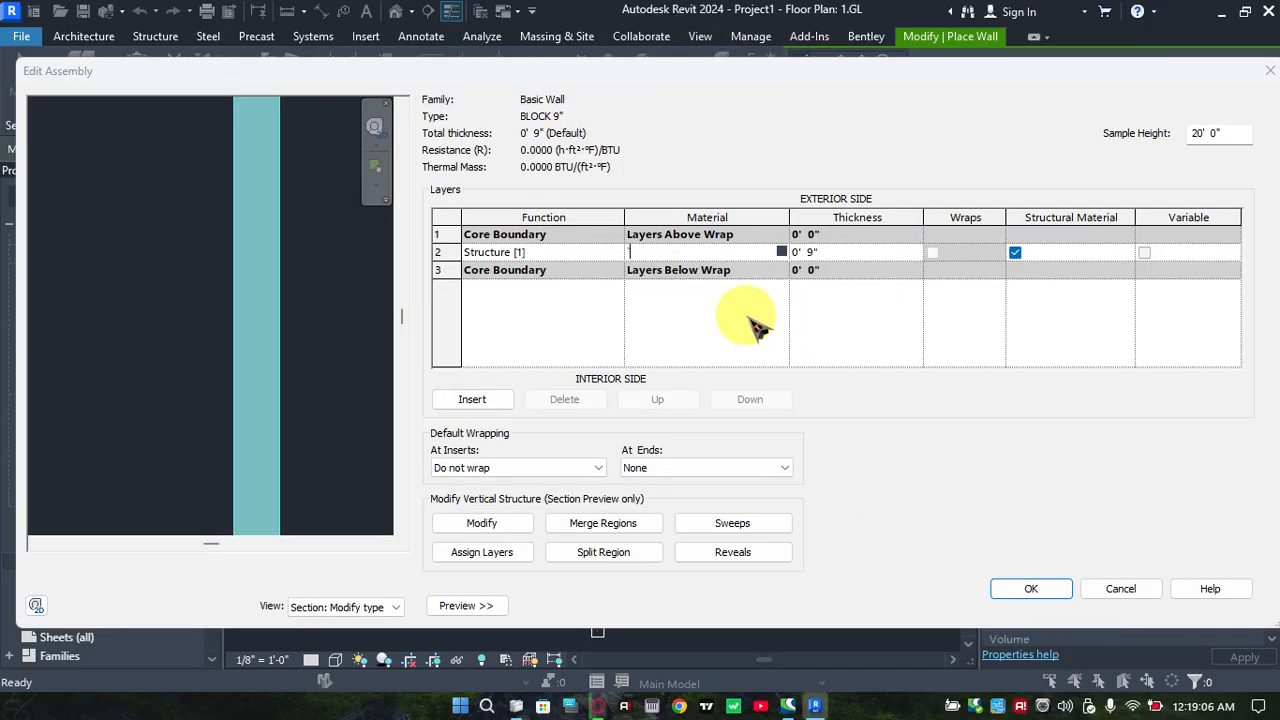
left_click(800, 263)
left_click(745, 357)
left_click(760, 254)
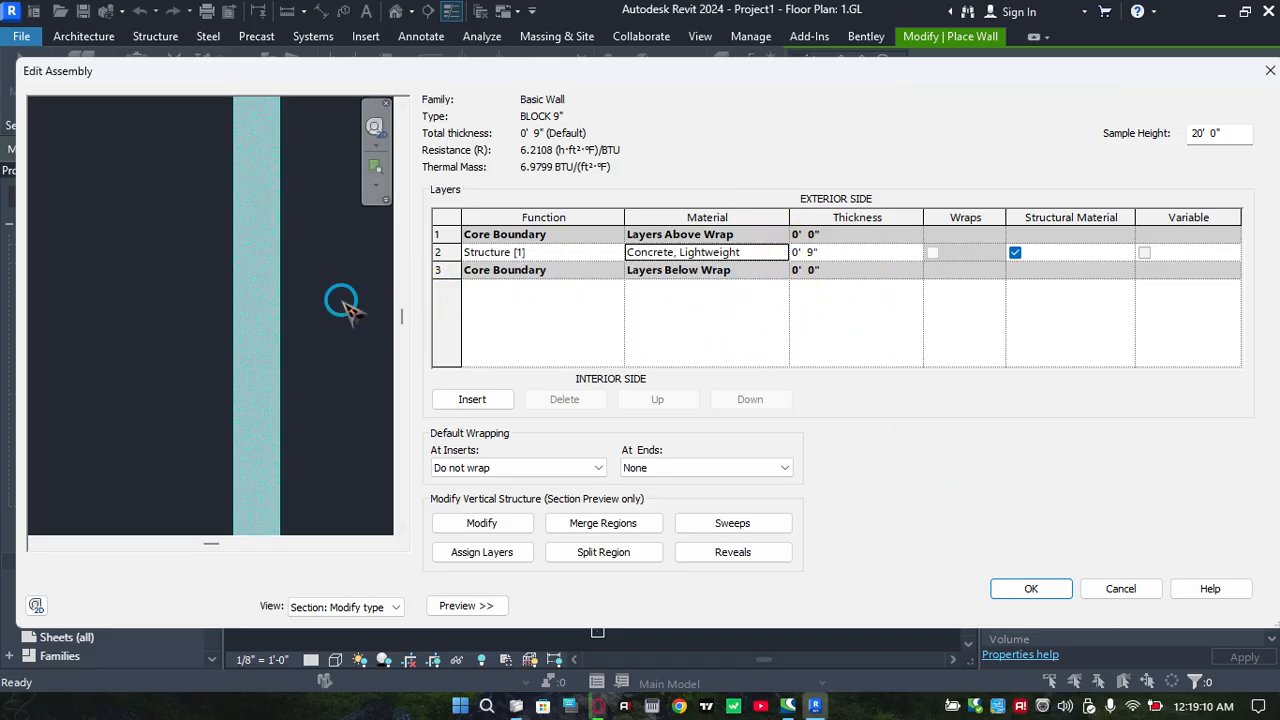
Inspect the concrete layer in the section preview and accept the structure and type changes of BLOCK 9"
scroll(255, 253, "up", 3)
scroll(288, 256, "down", 1)
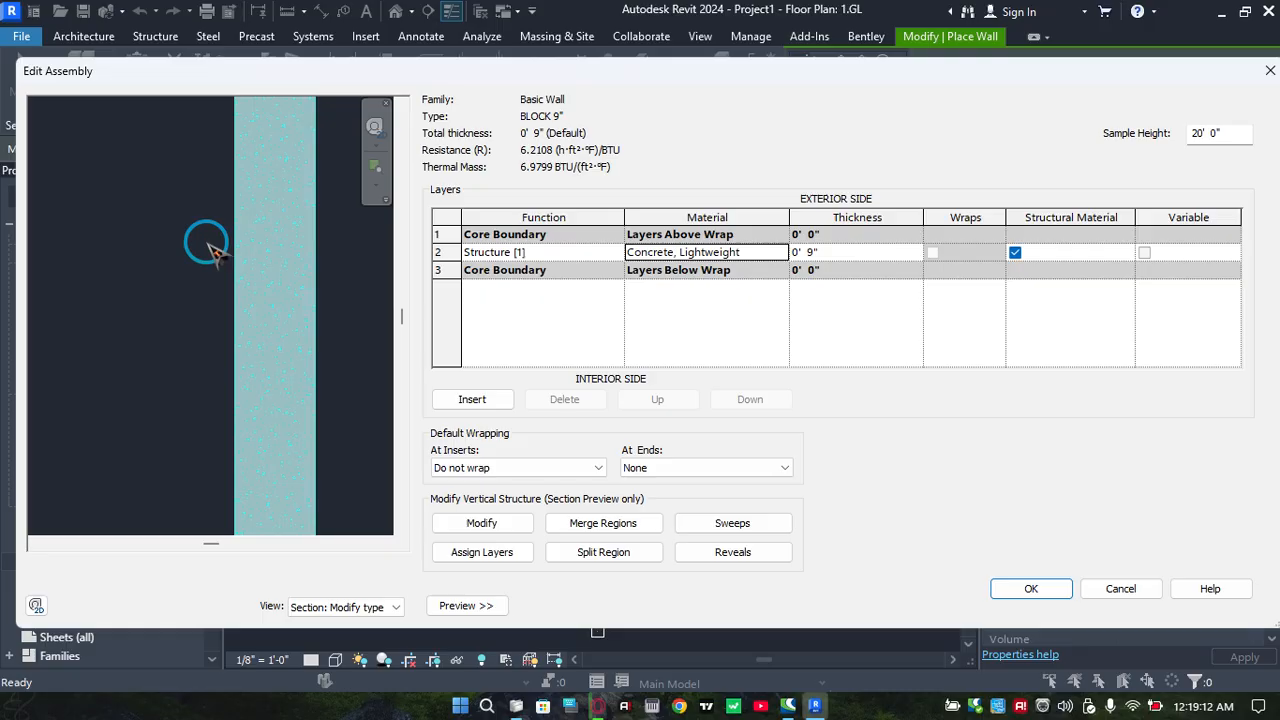
left_click(308, 272)
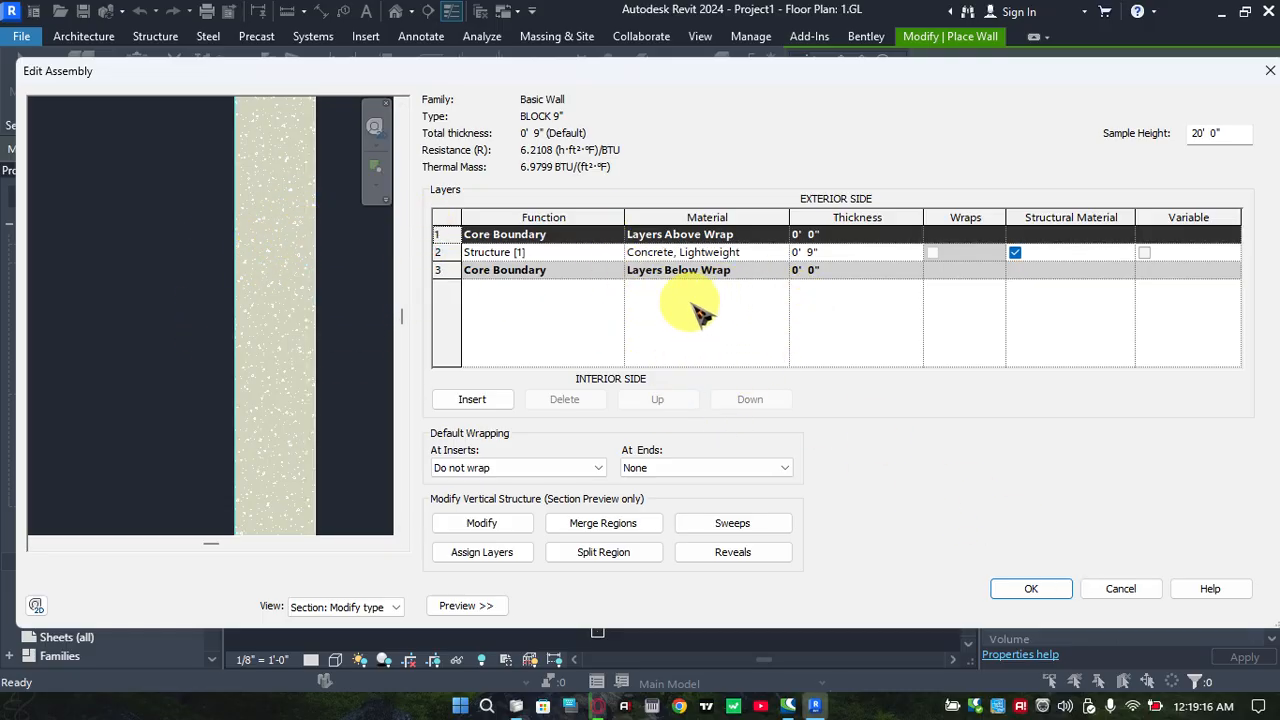
left_click(1030, 590)
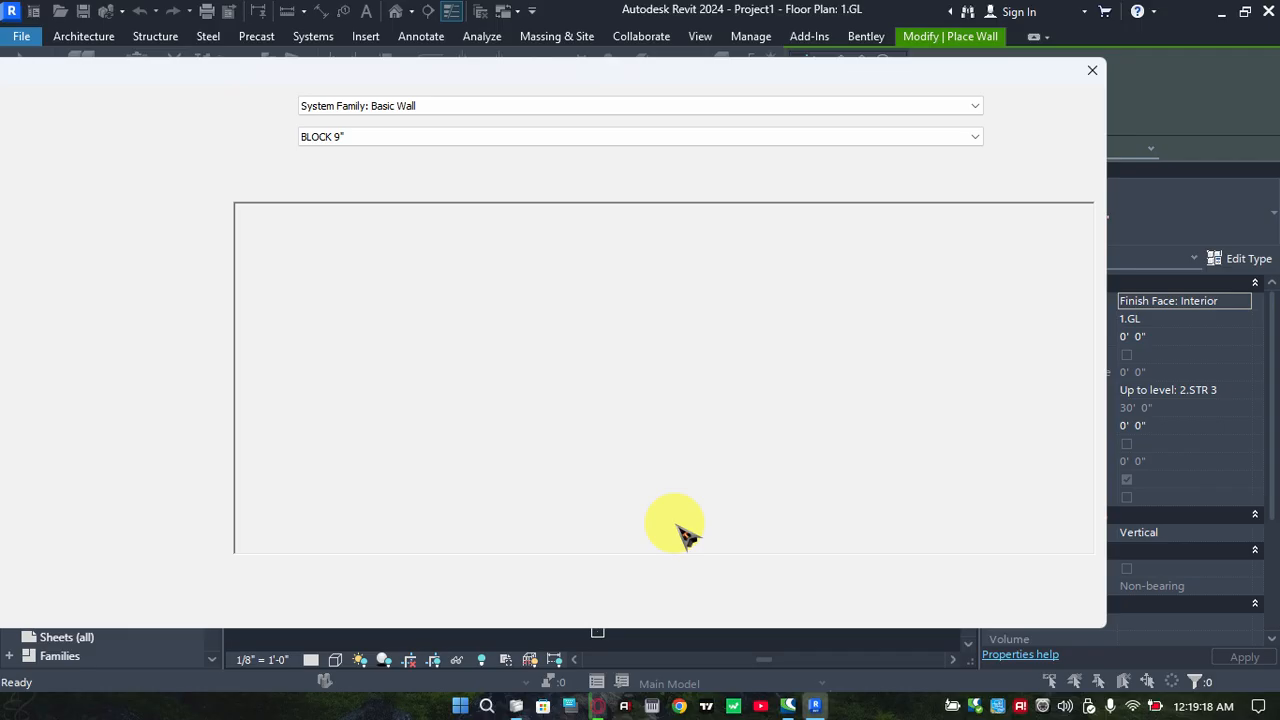
left_click(874, 606)
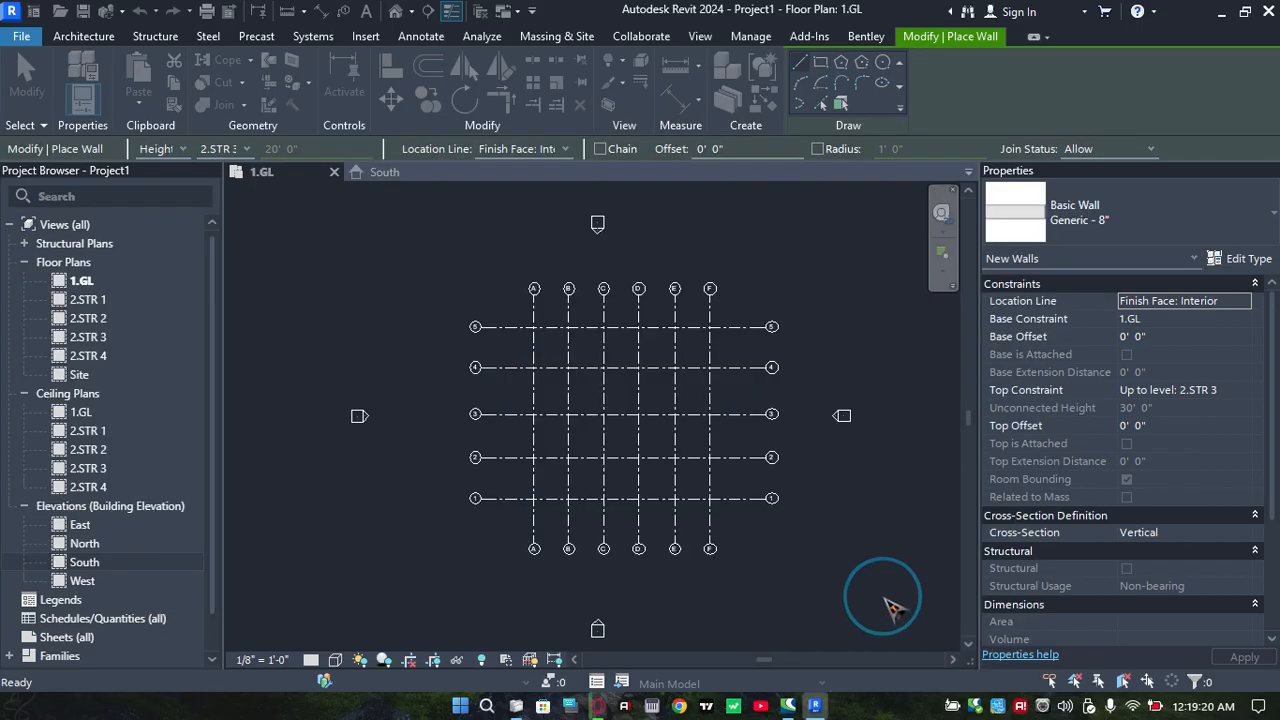
Draw a BLOCK 9" wall along grid line A from grid line 5 down to grid line 1
left_click(537, 367)
scroll(640, 280, "up", 5)
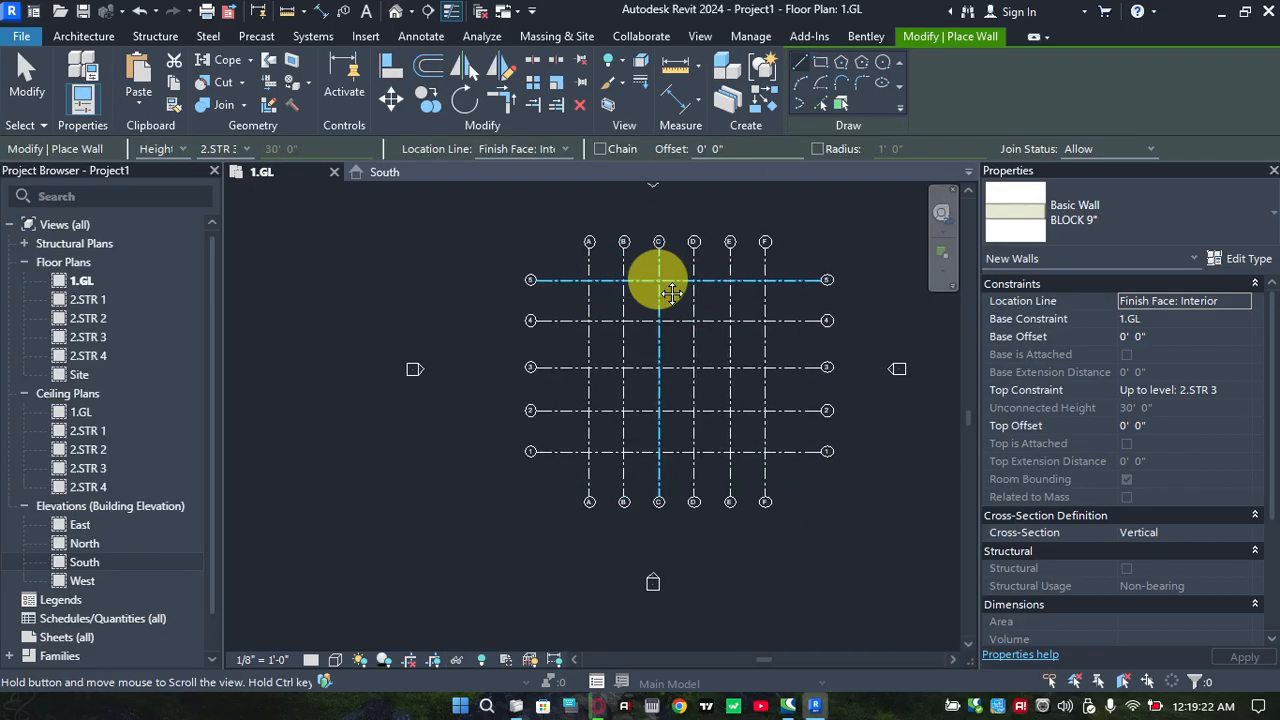
middle_click_drag(614, 275, 590, 235)
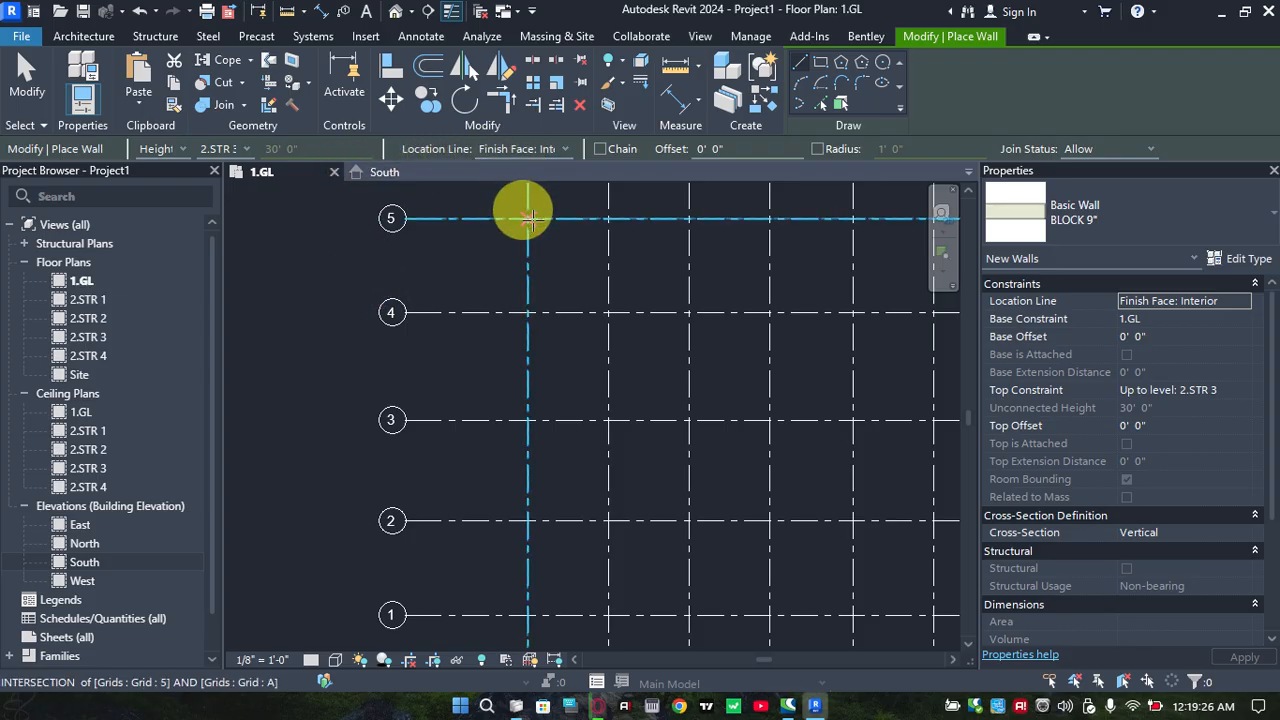
left_click(528, 218)
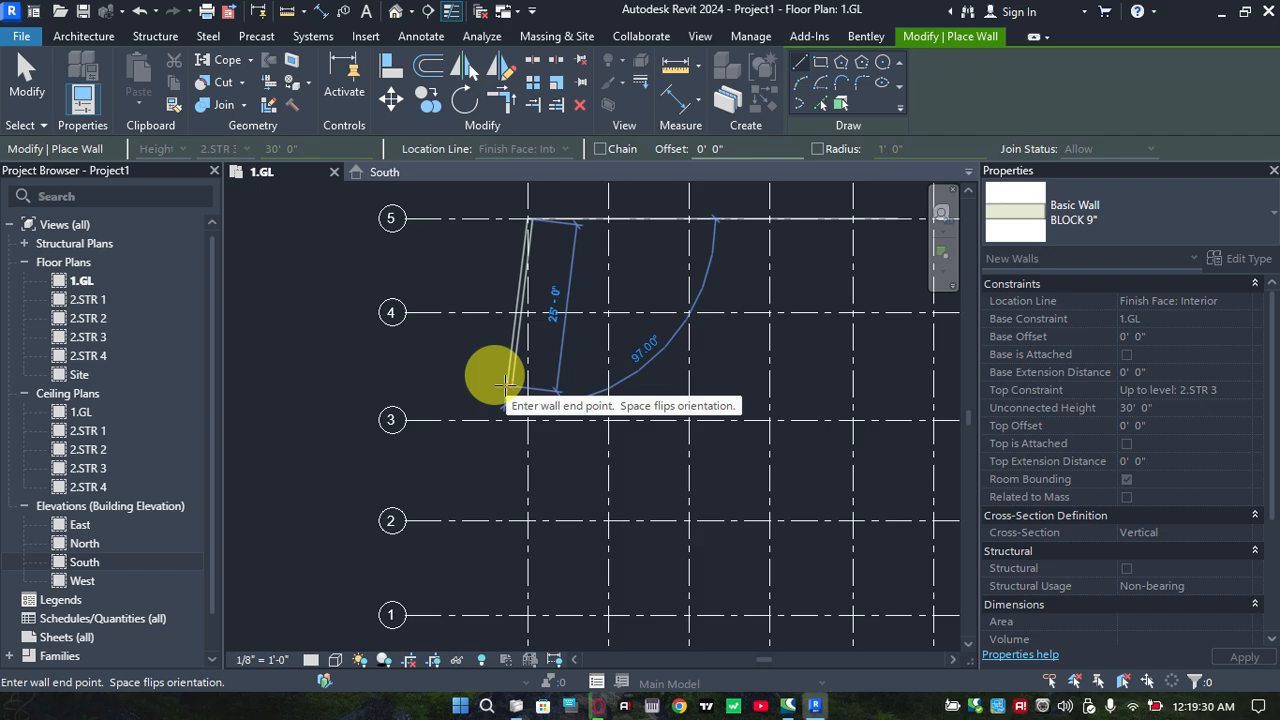
middle_click_drag(546, 376, 474, 277)
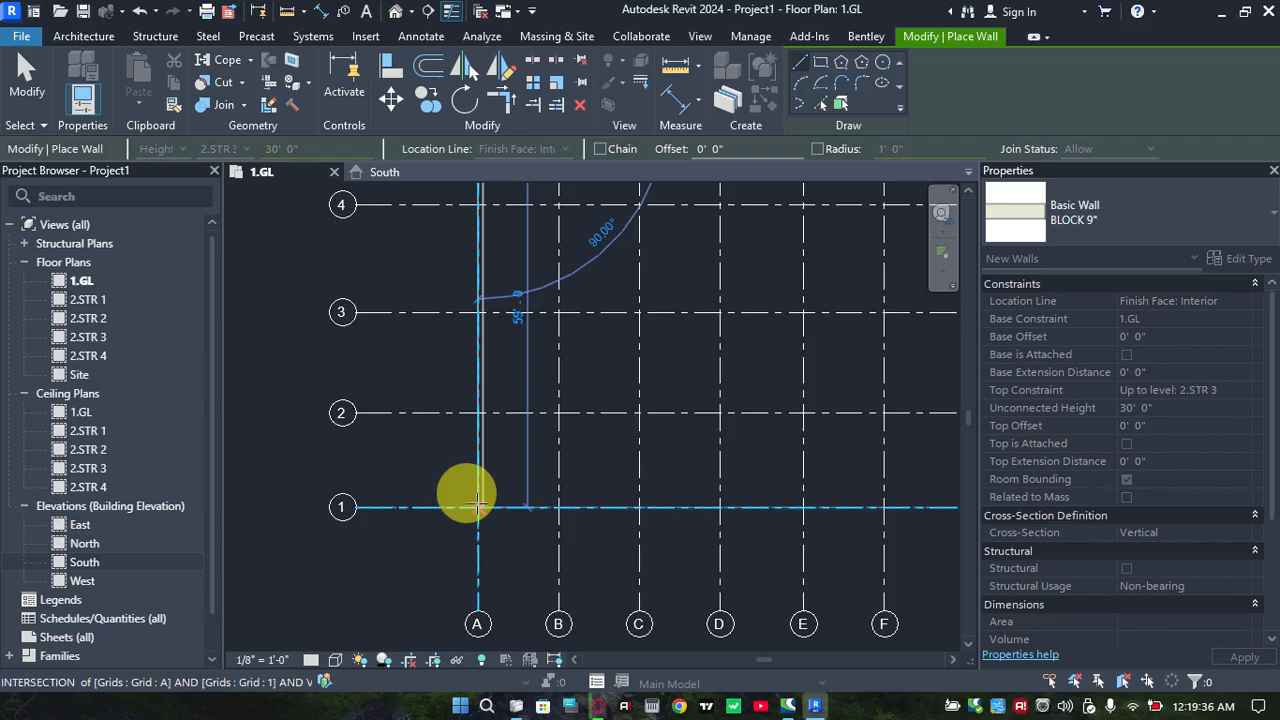
left_click(478, 505)
Inspect the lower end of the wall on grid line A and undo its placement
middle_click_drag(408, 497, 298, 482)
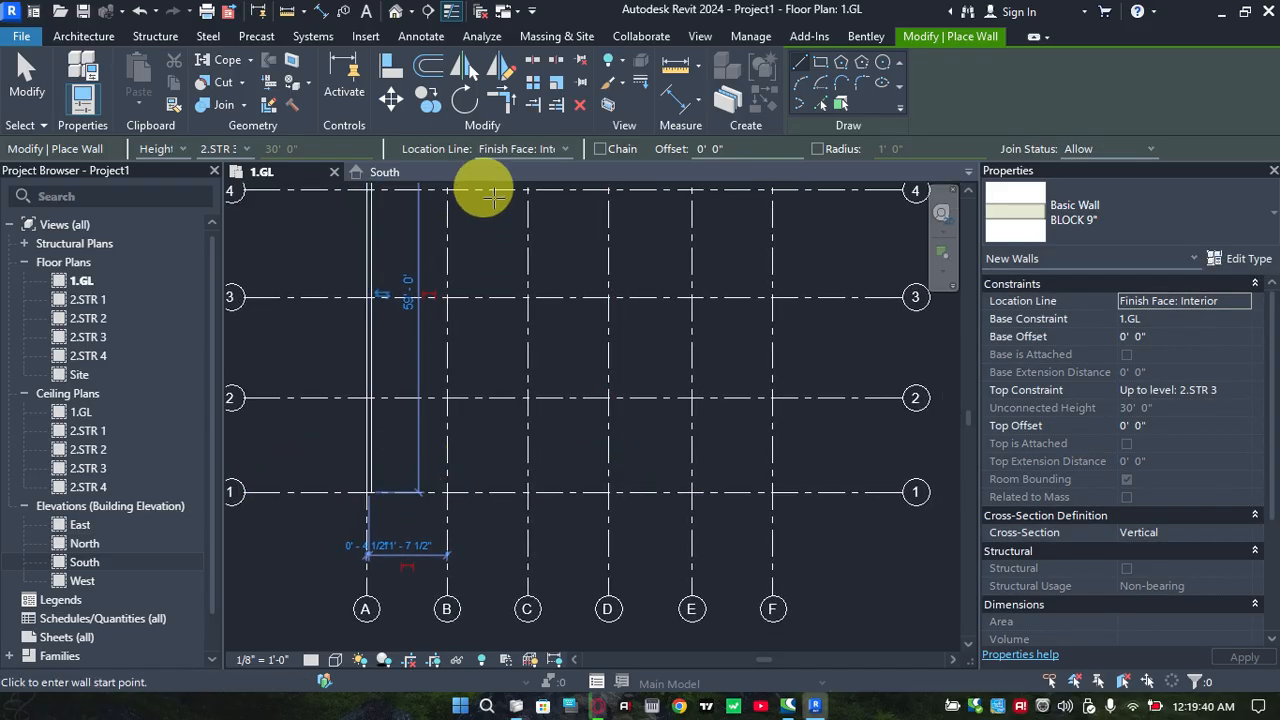
scroll(504, 347, "up", 1)
middle_click_drag(504, 347, 501, 357)
scroll(409, 409, "up", 3)
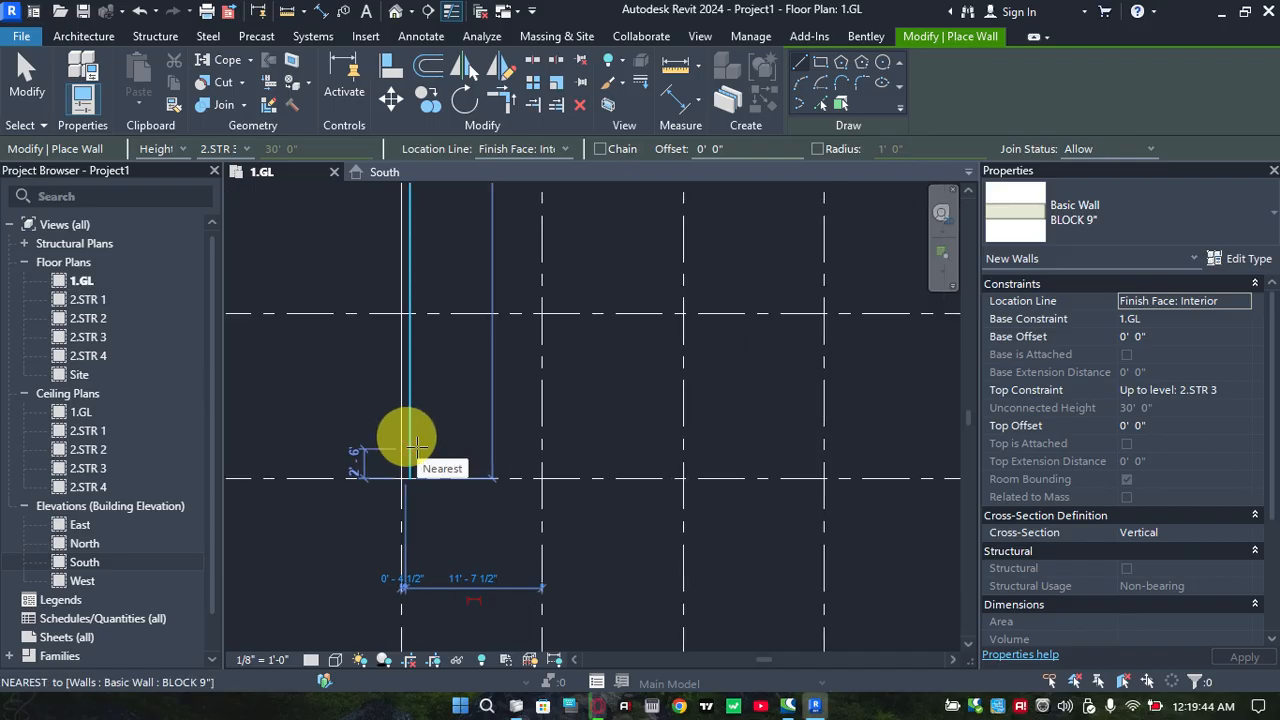
key("ctrl+z")
Turn on chained wall placement and draw a BLOCK 9" wall along grid line A from grid line 5 to grid line 1
middle_click_drag(527, 303, 487, 385)
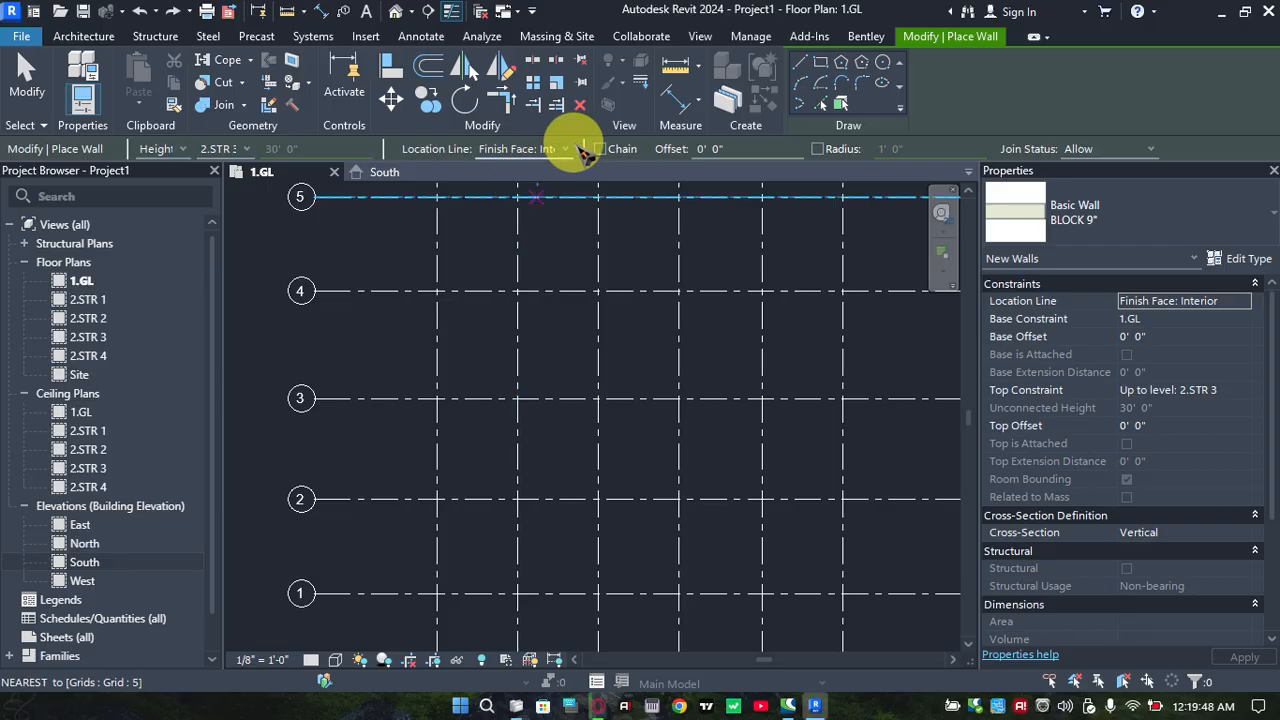
left_click(600, 149)
scroll(457, 289, "down", 3)
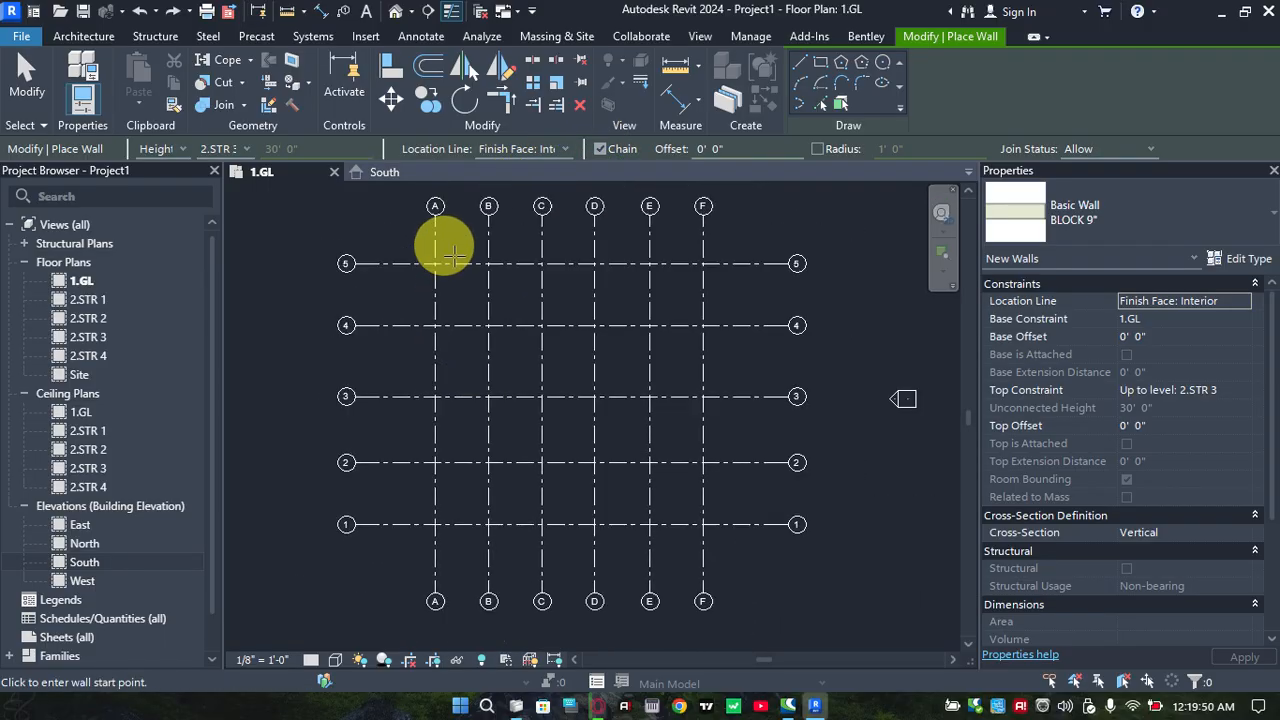
left_click(435, 263)
scroll(430, 400, "up", 5)
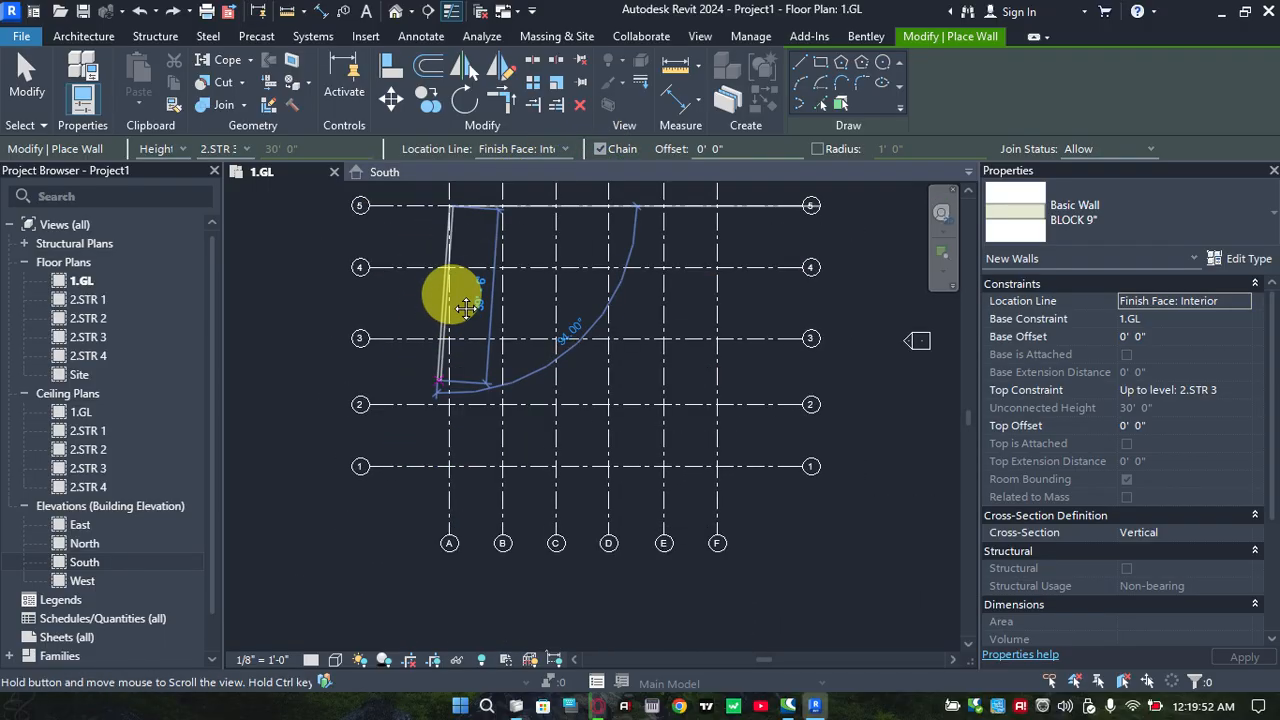
scroll(465, 335, "up", 2)
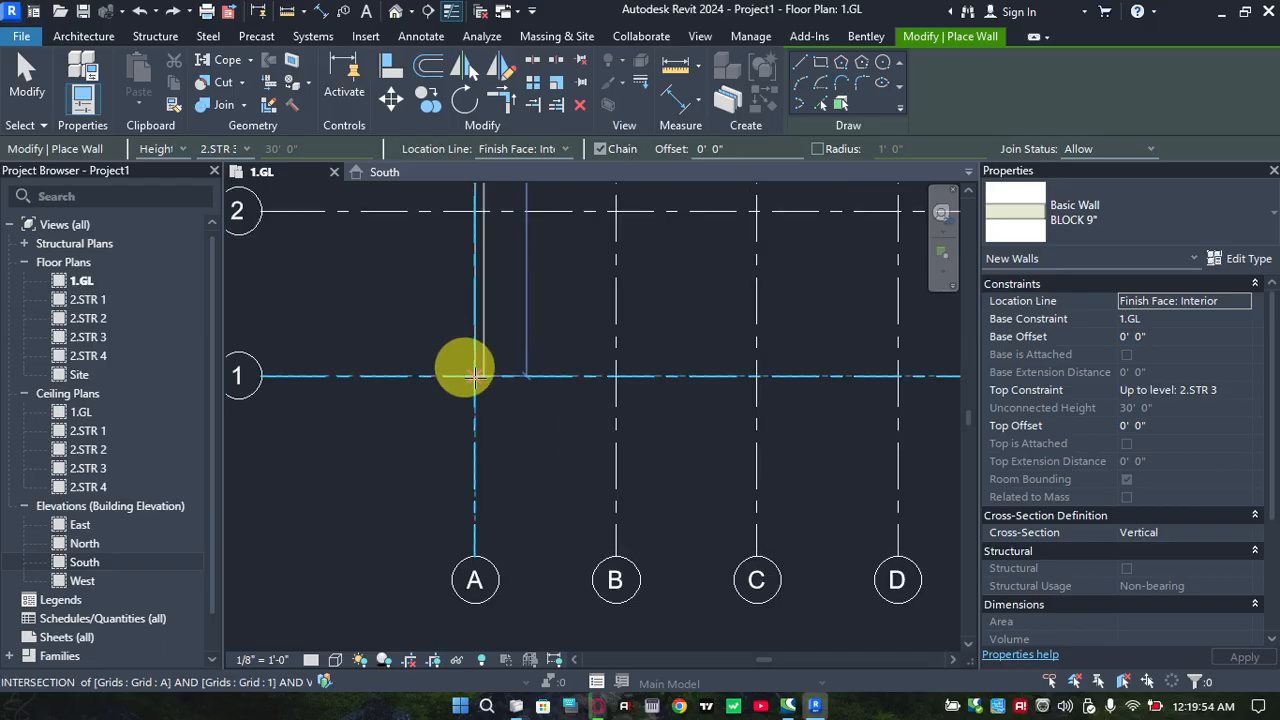
left_click(474, 376)
Continue the wall chain along grid line 1 from grid line A to grid line F
middle_click_drag(465, 410, 157, 420)
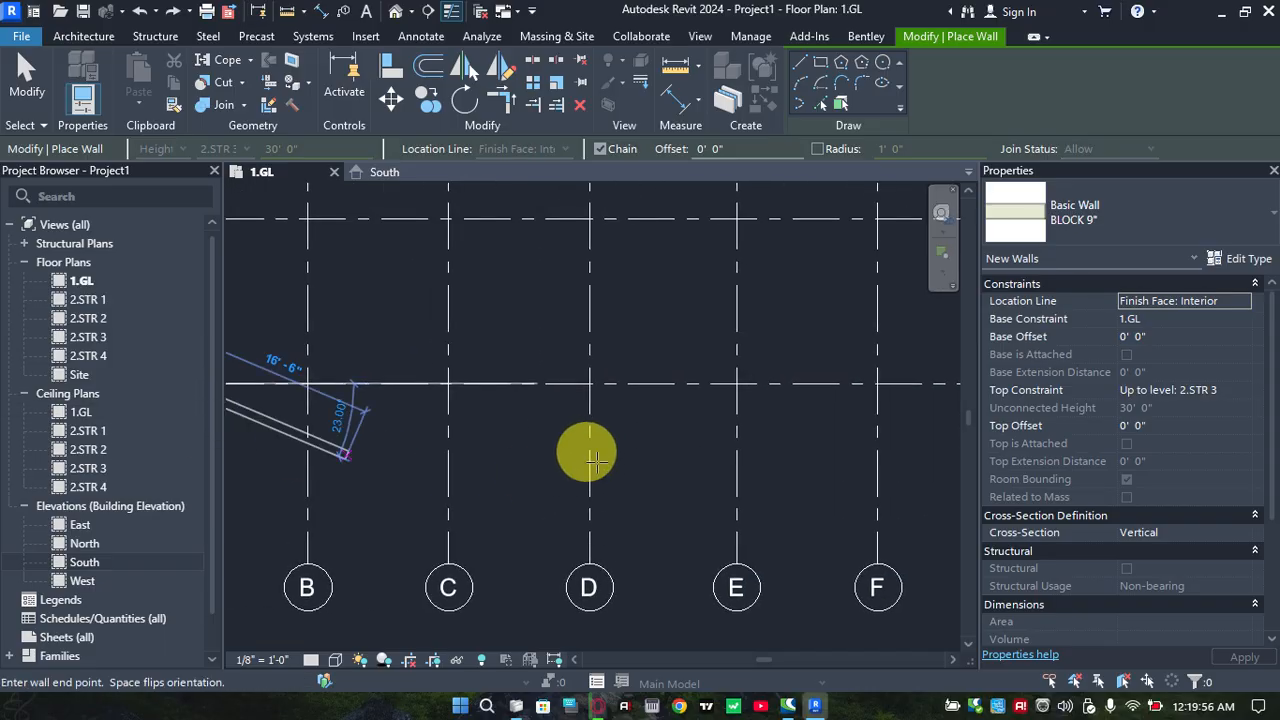
scroll(600, 445, "down", 2)
middle_click_drag(660, 451, 618, 482)
scroll(709, 390, "up", 1)
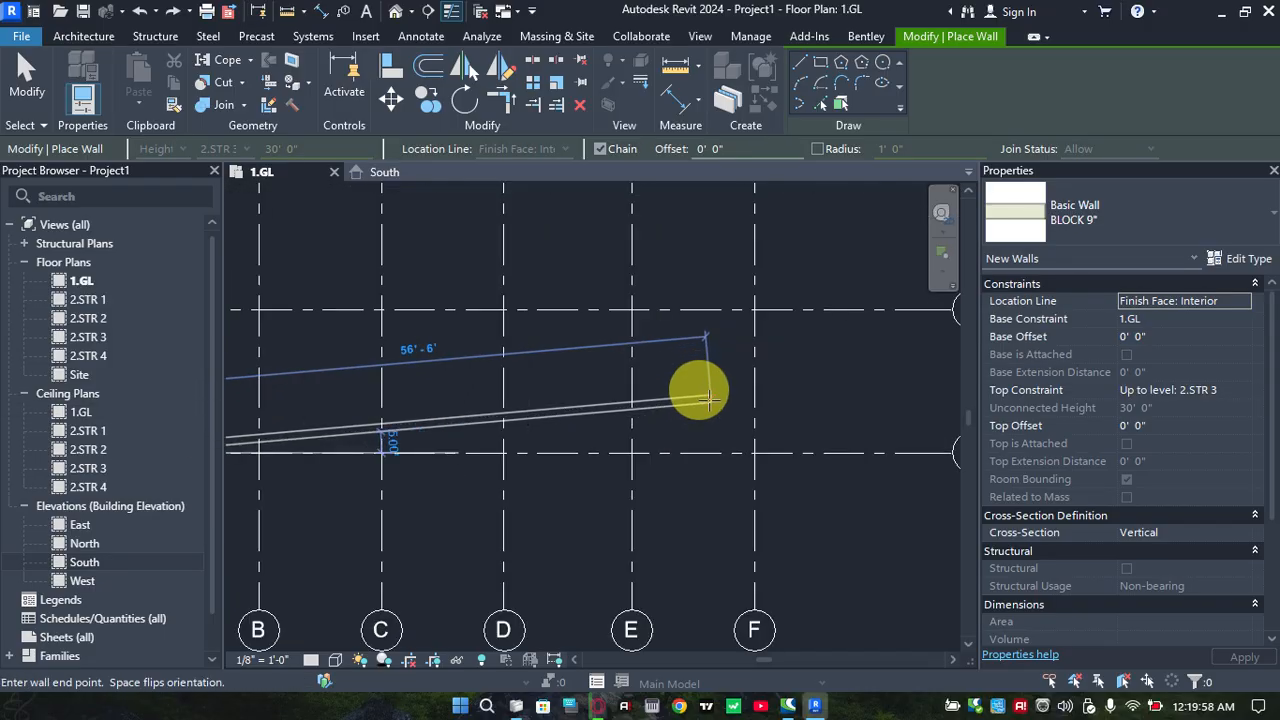
left_click(746, 448)
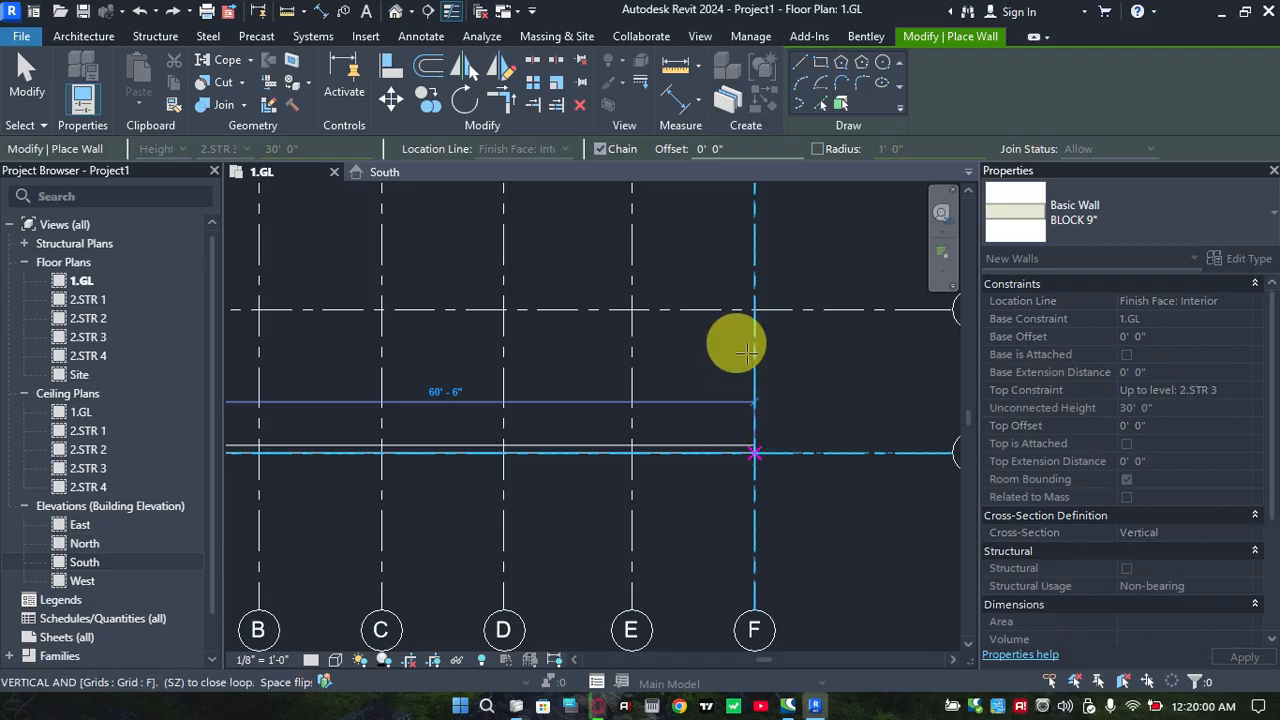
Continue the wall chain along grid line F from grid line 1 up to grid line 5
scroll(737, 357, "down", 1)
middle_click_drag(767, 520, 768, 576)
middle_click_drag(751, 384, 775, 499)
left_click(776, 312)
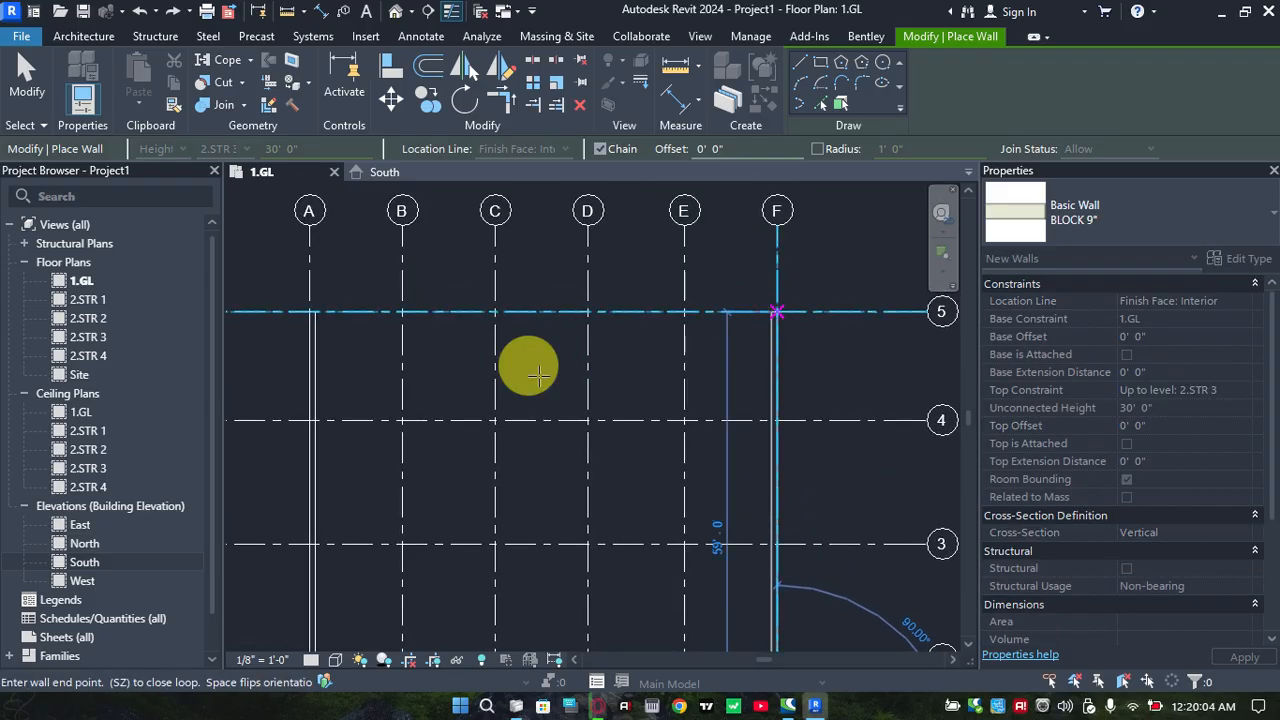
Close the wall loop along grid line 5 back to the wall on grid line A and end wall placement
middle_click_drag(540, 375, 798, 339)
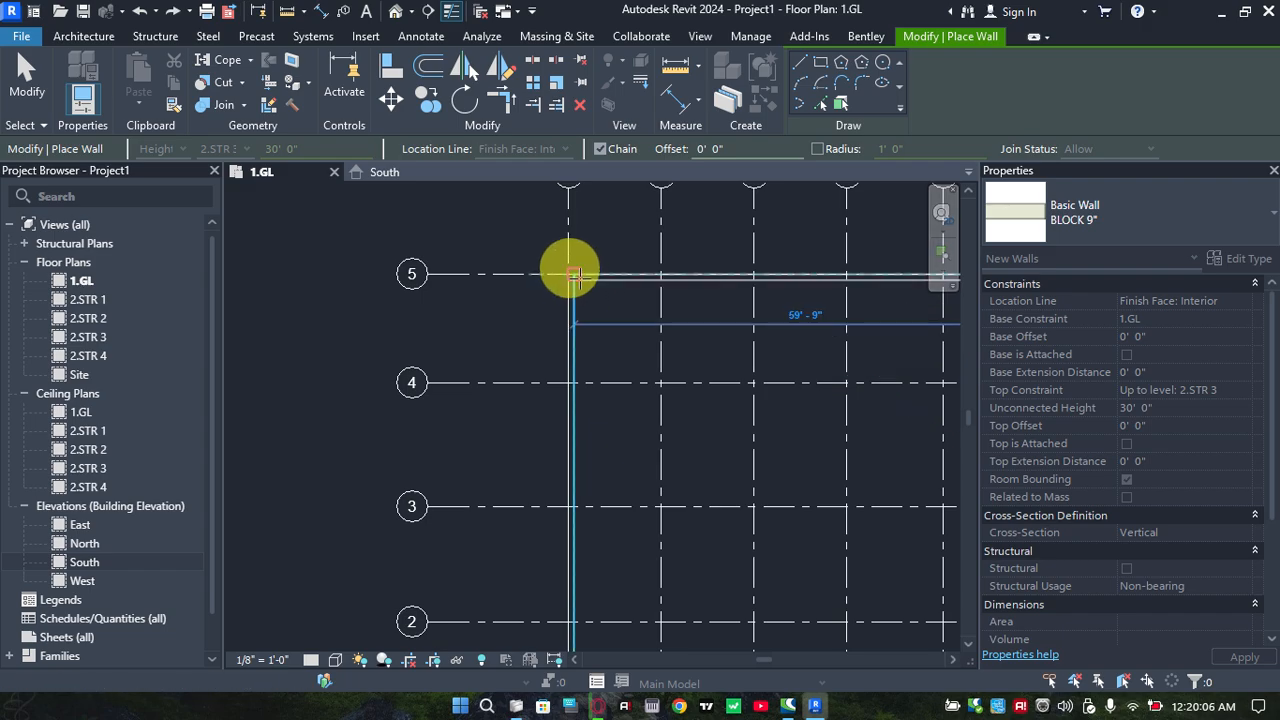
left_click(595, 325)
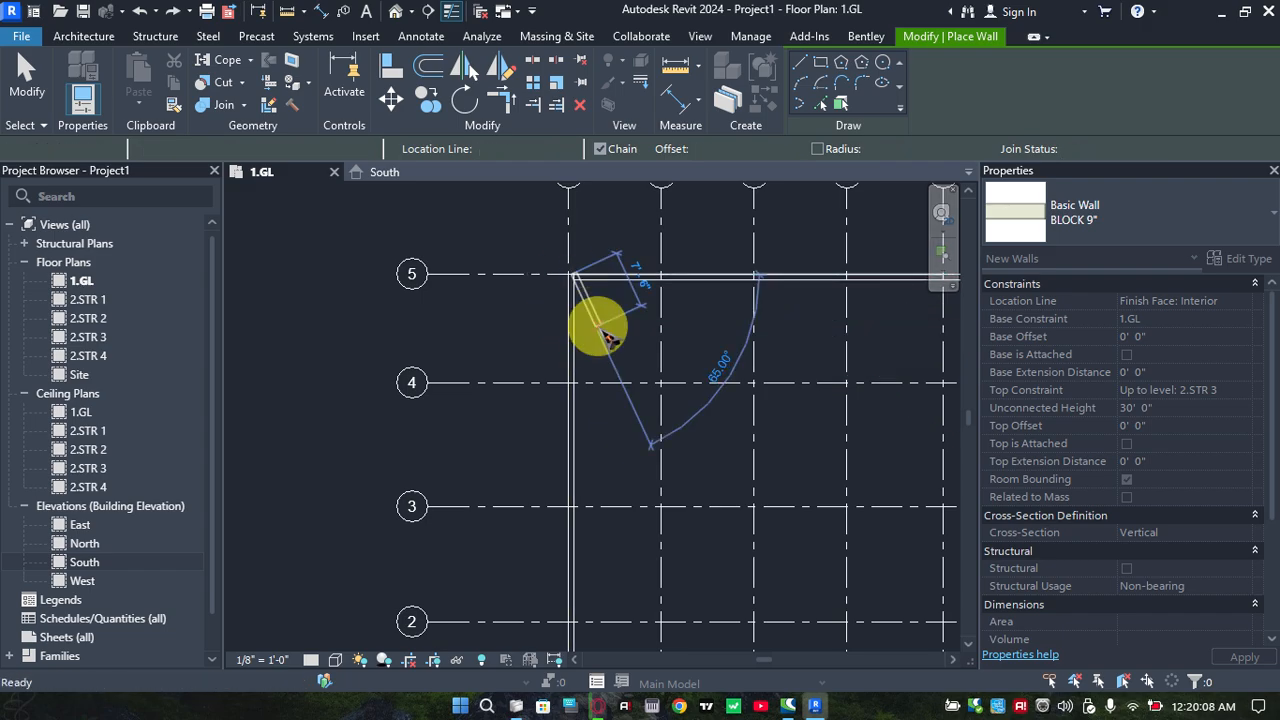
key("Escape")
key("Escape")
Open the default 3D view of the wall enclosure and set its visual style to Shaded
scroll(513, 313, "down", 3)
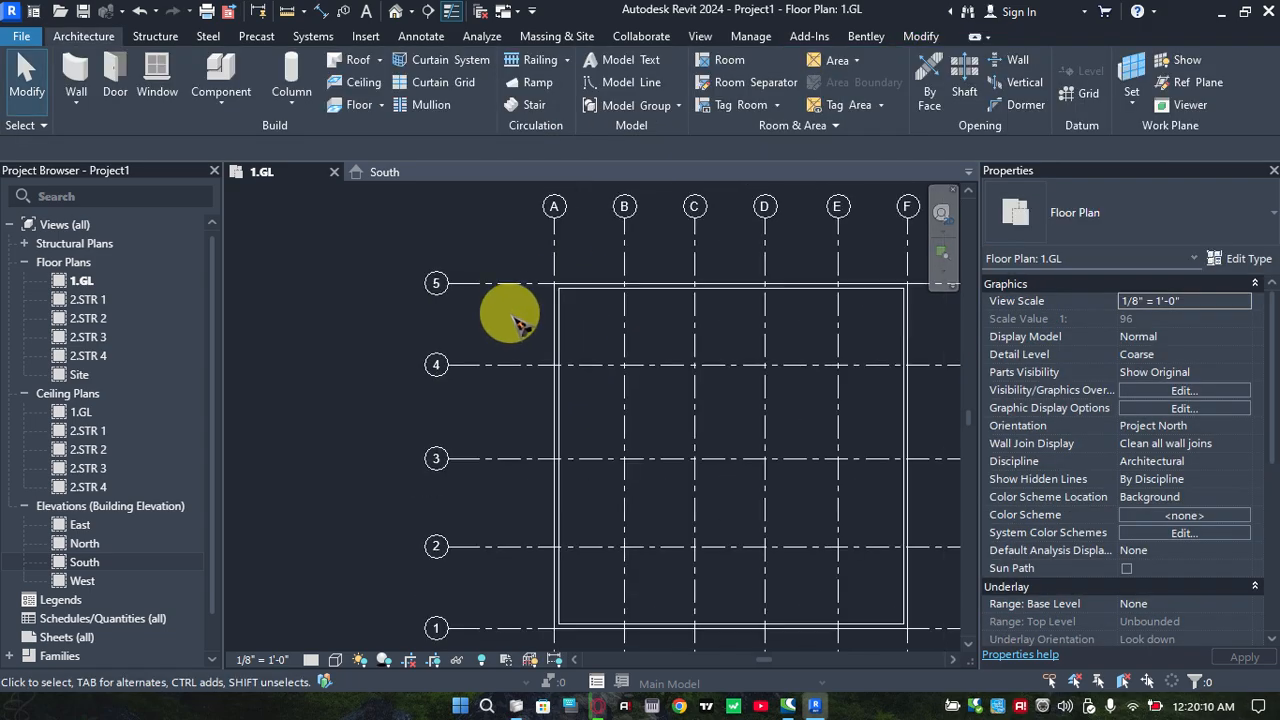
middle_click_drag(598, 324, 498, 291)
middle_click_drag(672, 335, 662, 331)
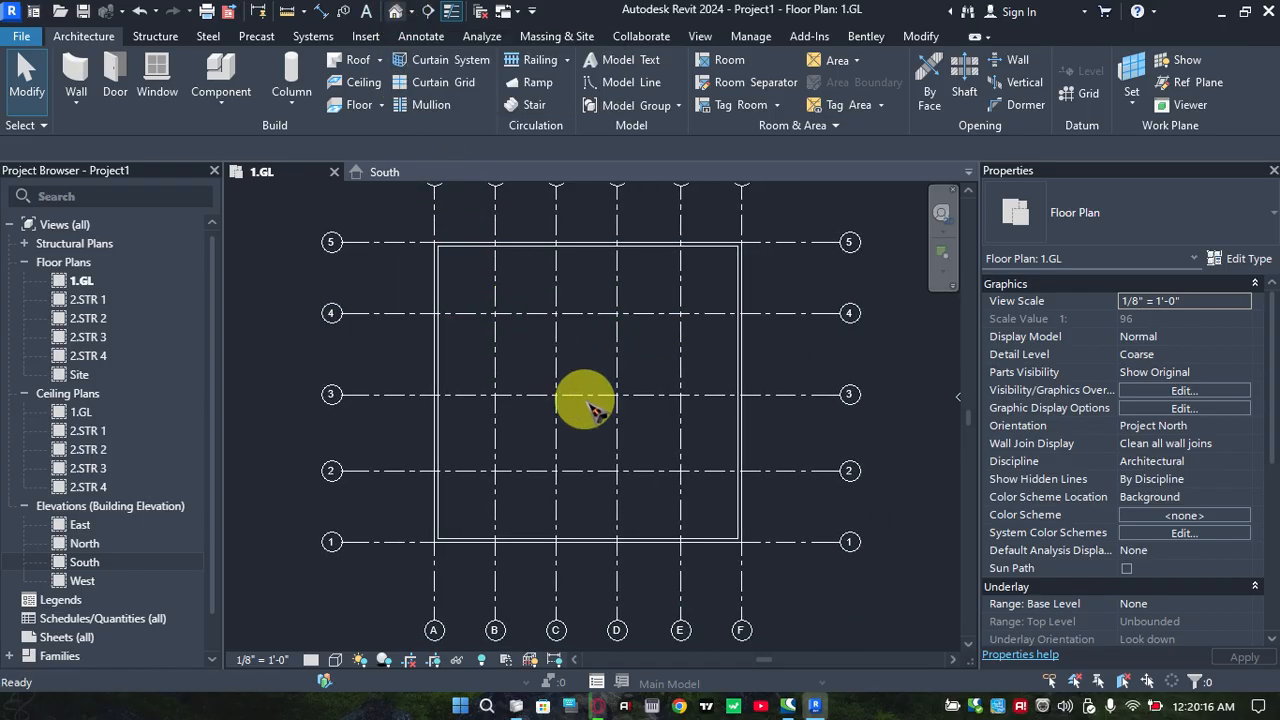
scroll(663, 480, "up", 3)
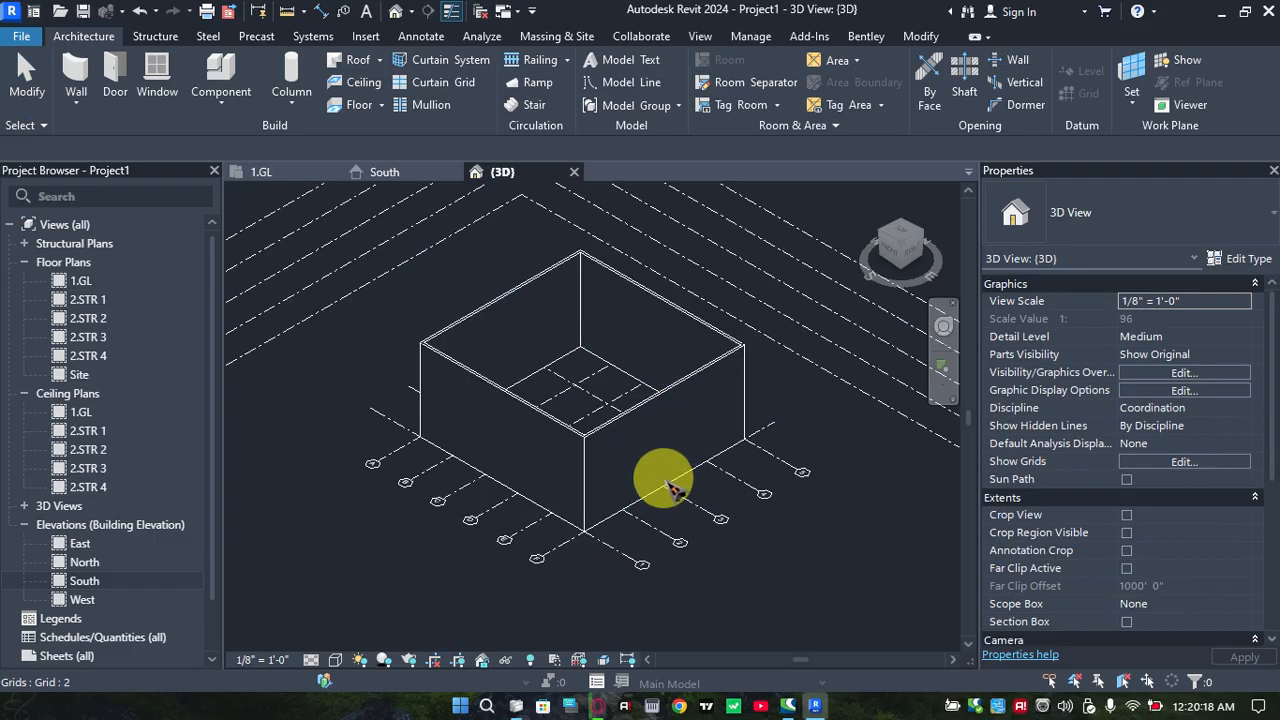
middle_click_drag(663, 480, 673, 451)
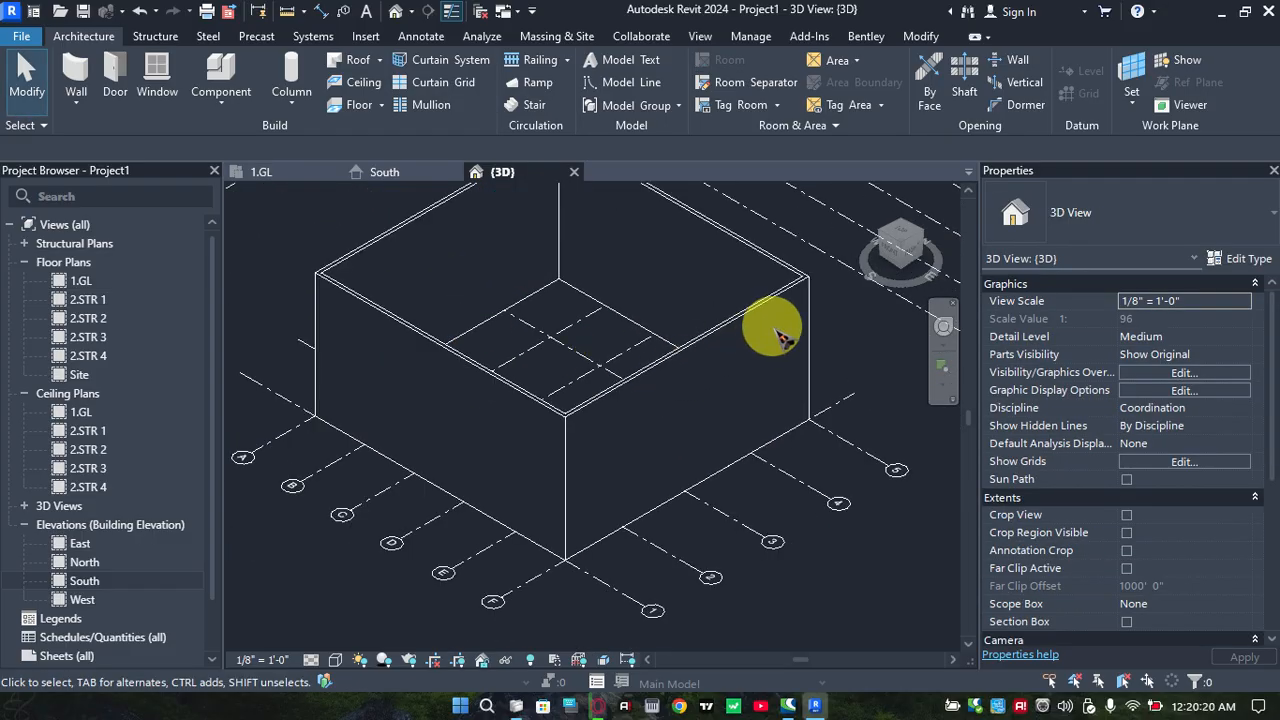
left_click(336, 660)
left_click(358, 582)
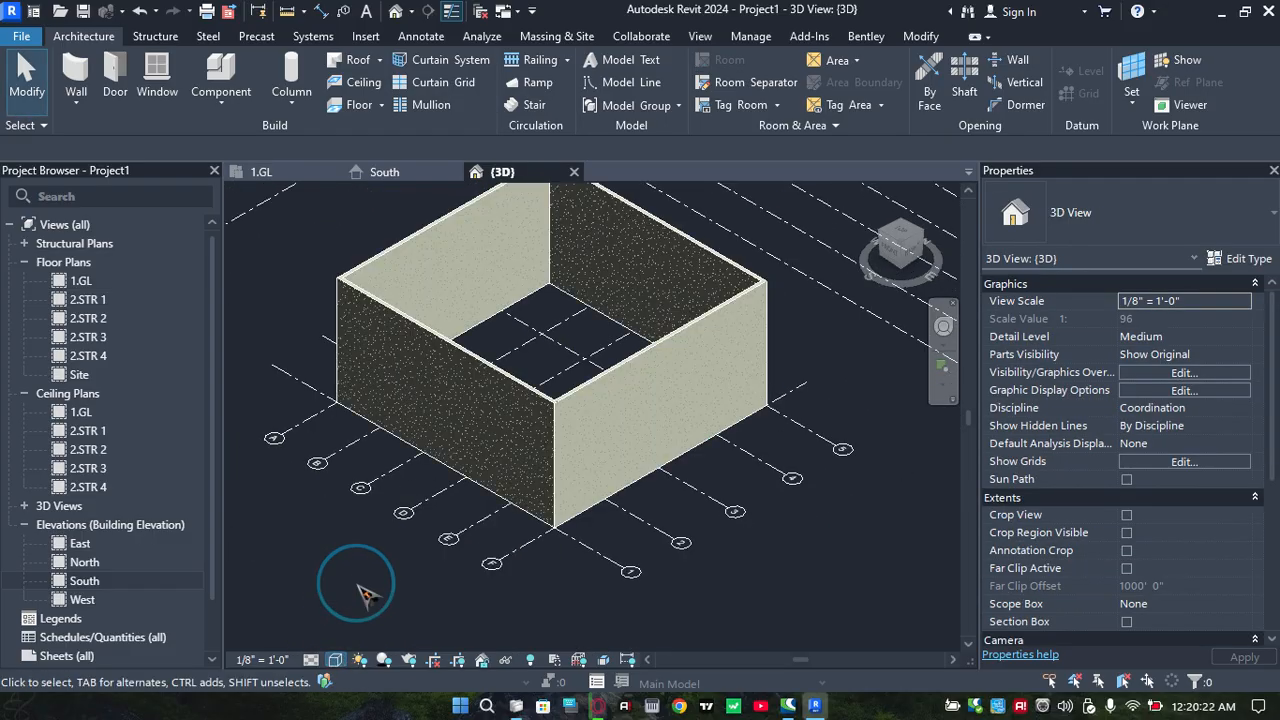
Examine the walls in 3D and from the front, checking their top against the named levels
scroll(400, 271, "up", 5)
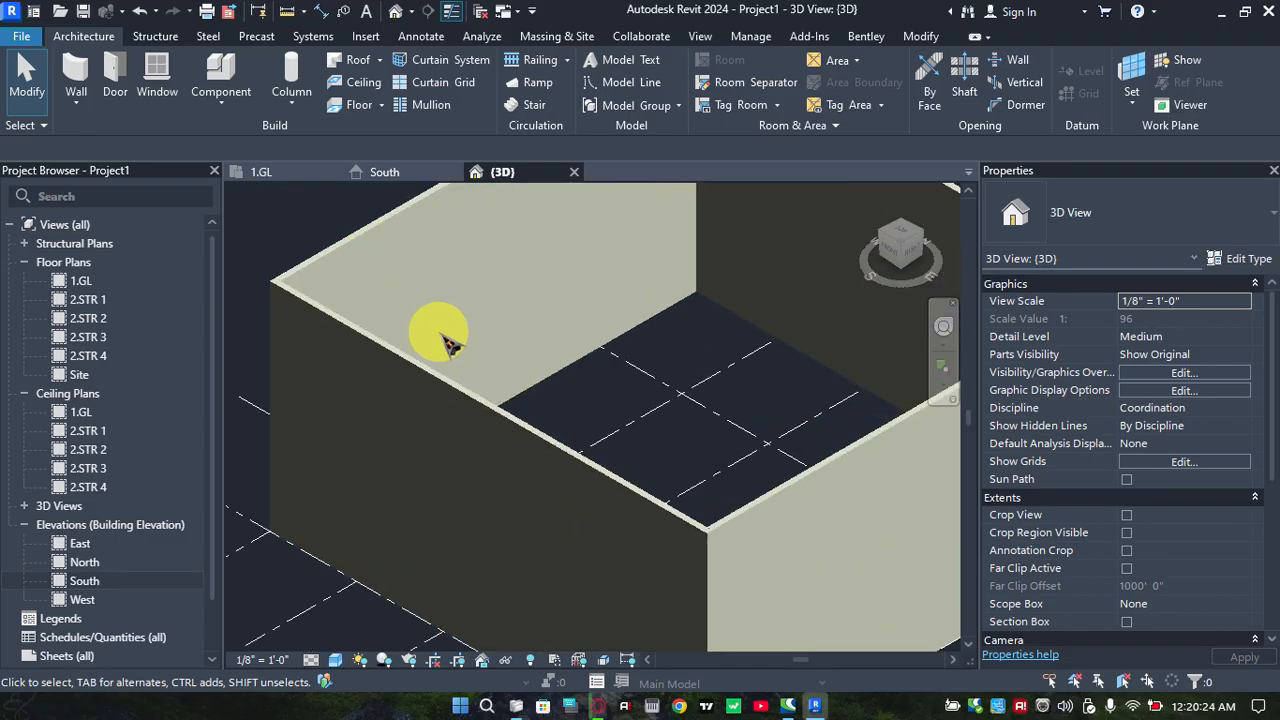
middle_click_drag(589, 404, 521, 401)
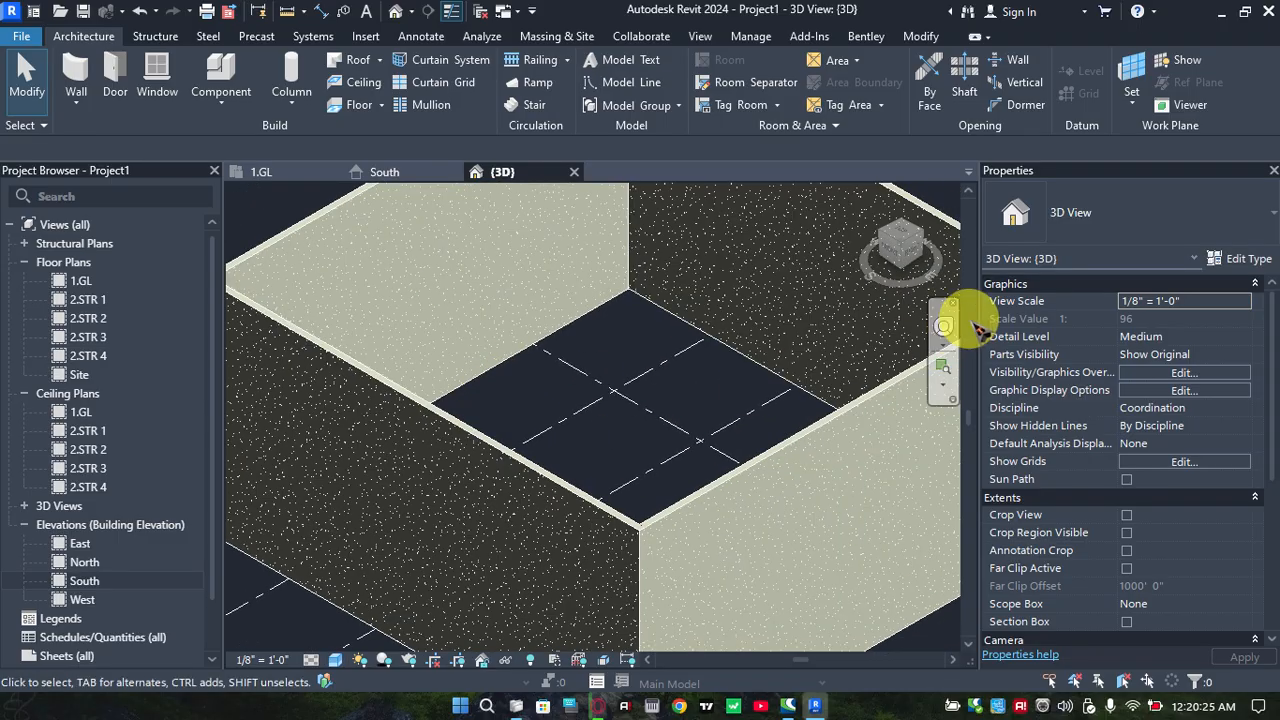
left_click(897, 258)
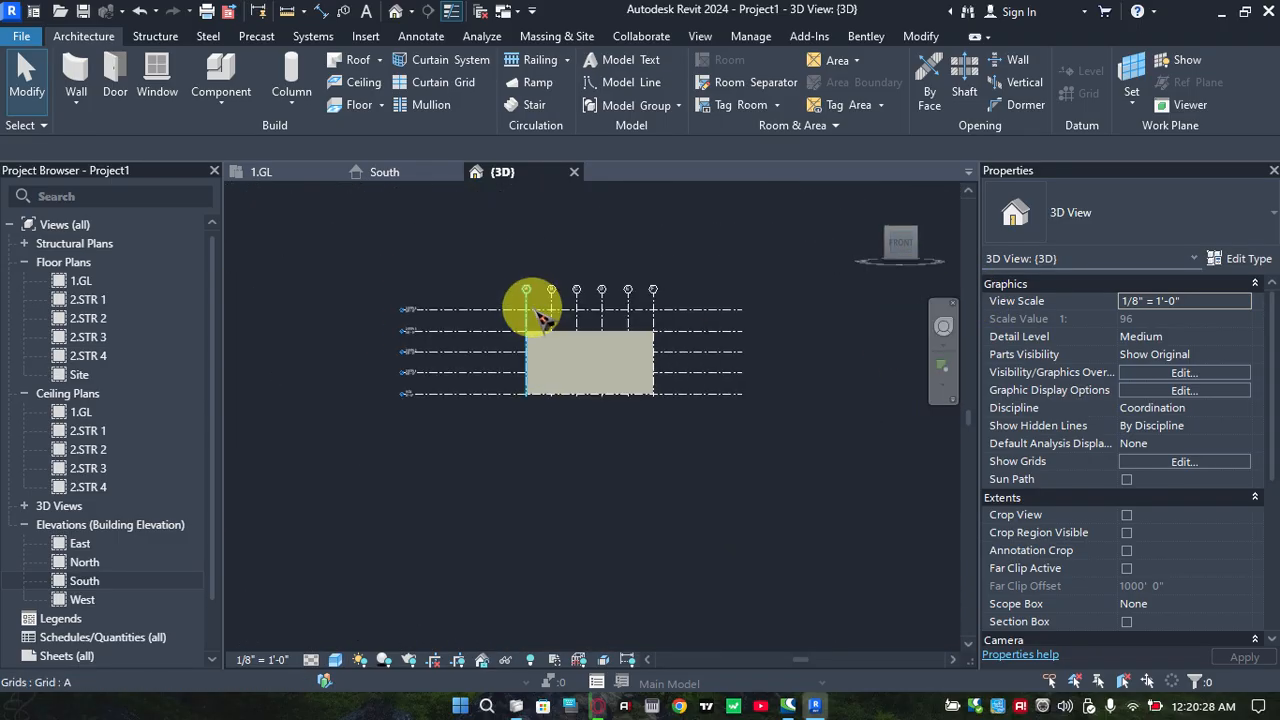
scroll(600, 371, "up", 5)
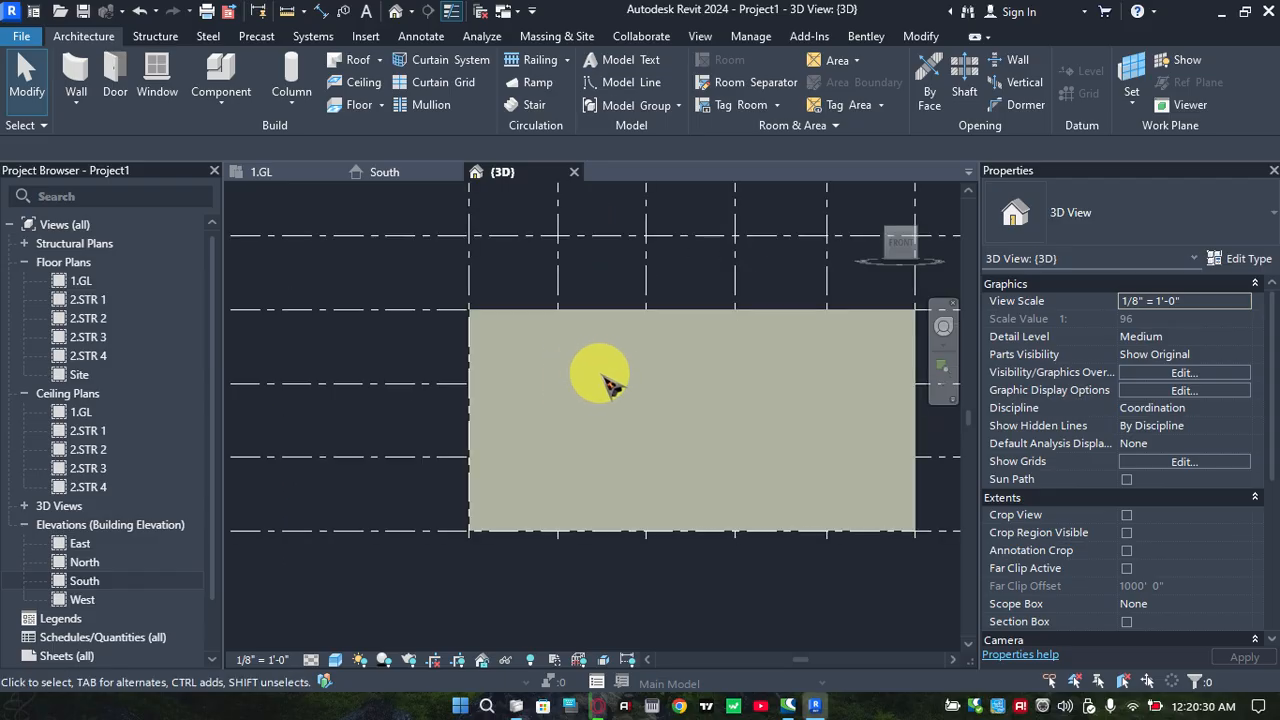
scroll(515, 320, "down", 3)
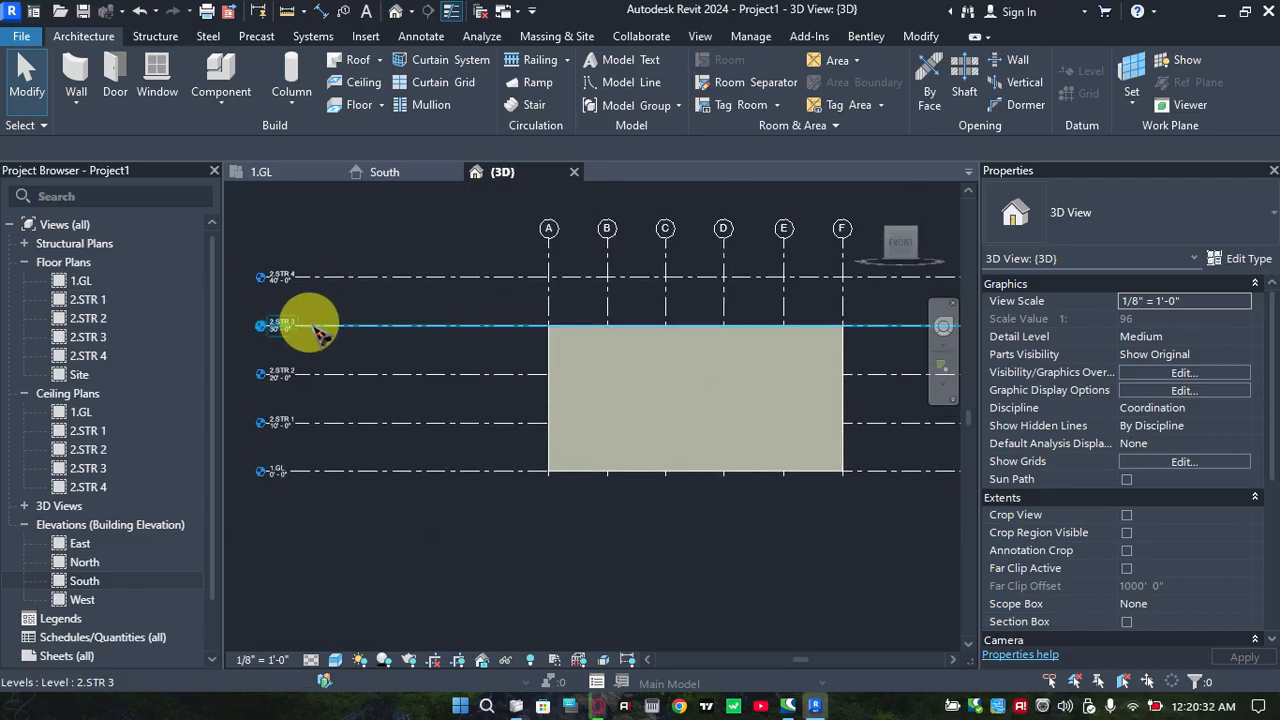
scroll(330, 338, "up", 3)
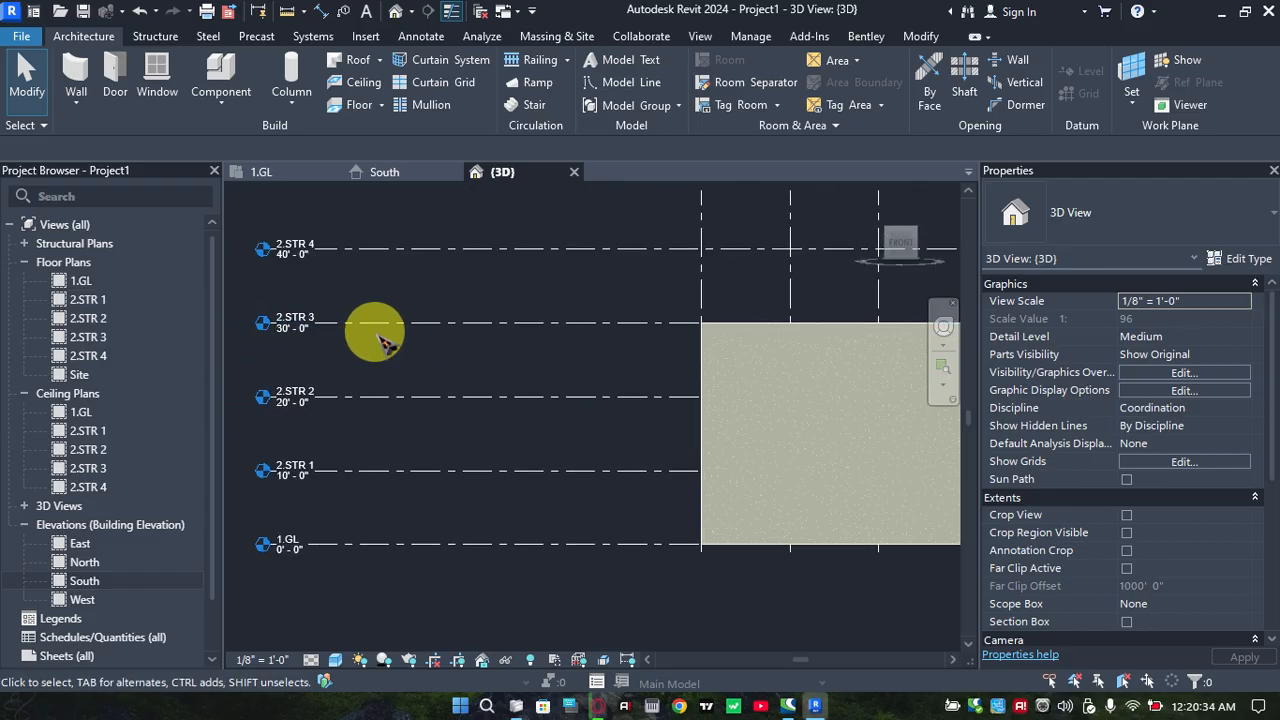
scroll(443, 484, "down", 3)
middle_click_drag(640, 389, 406, 380)
scroll(404, 388, "up", 1)
scroll(526, 394, "up", 1)
middle_click_drag(531, 394, 637, 403)
Return to the 1.GL floor plan and start an architectural floor
left_click(300, 174)
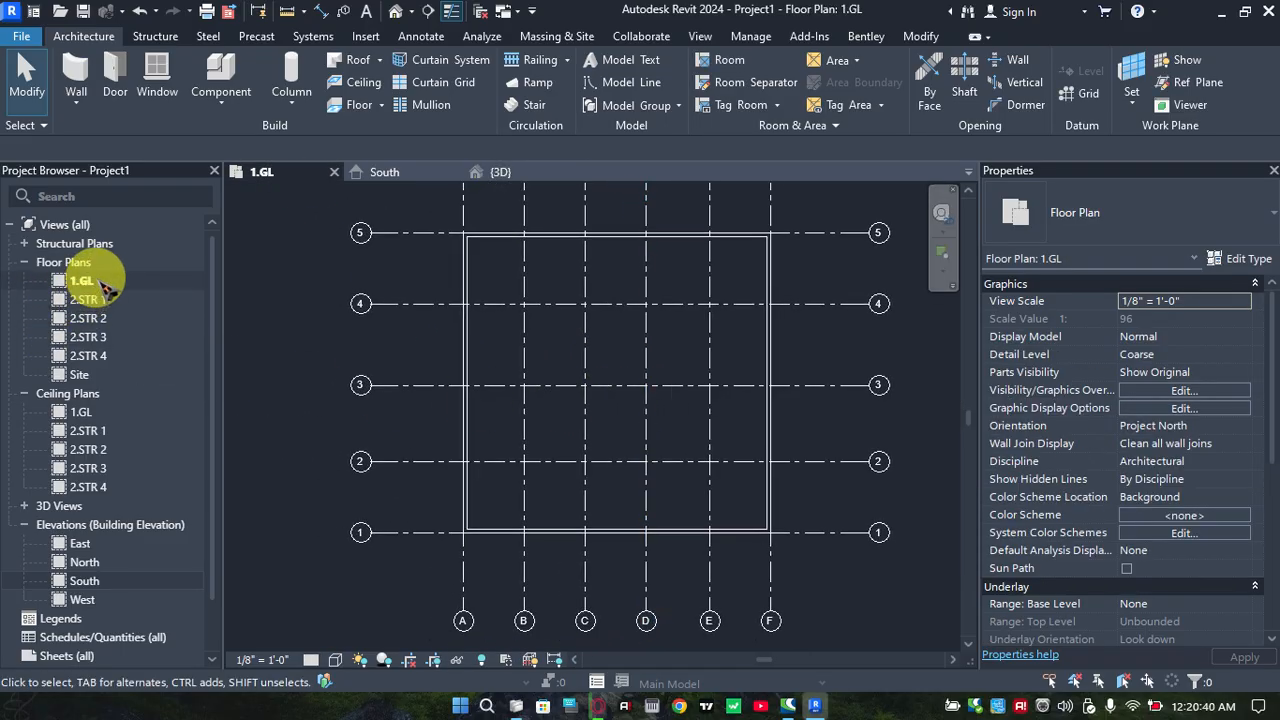
scroll(557, 310, "up", 1)
middle_click_drag(563, 318, 573, 347)
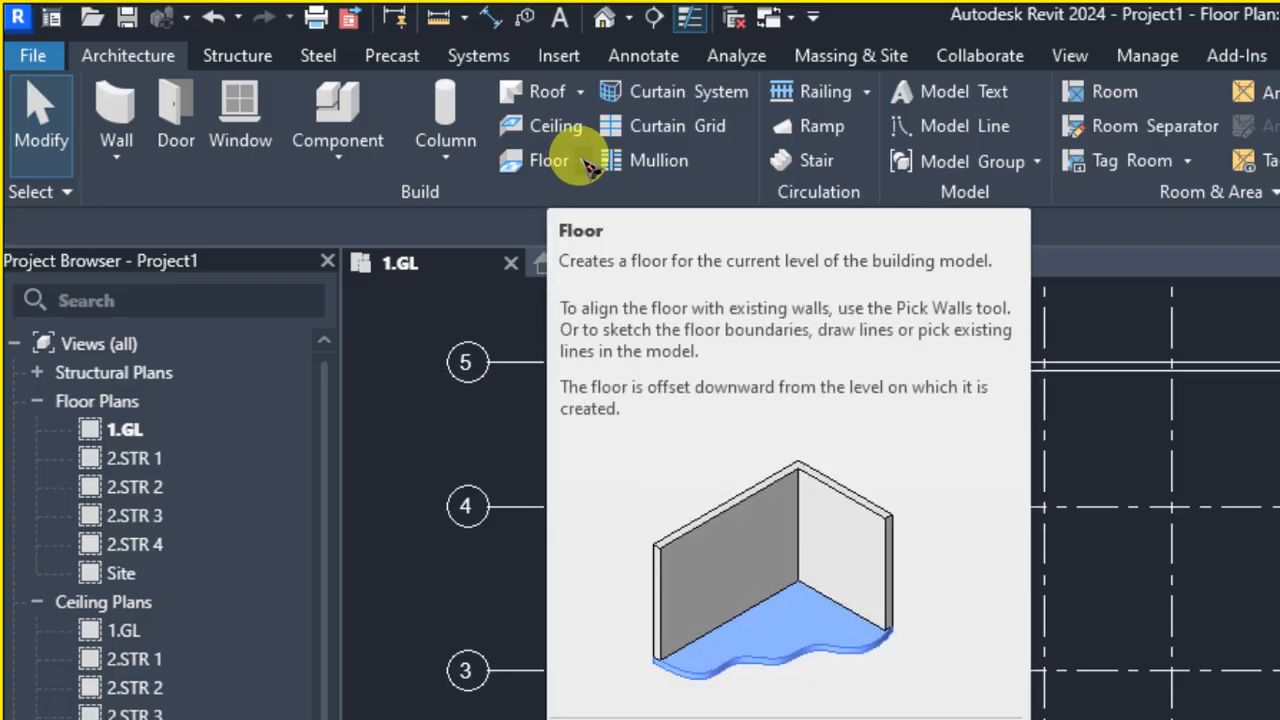
left_click(585, 165)
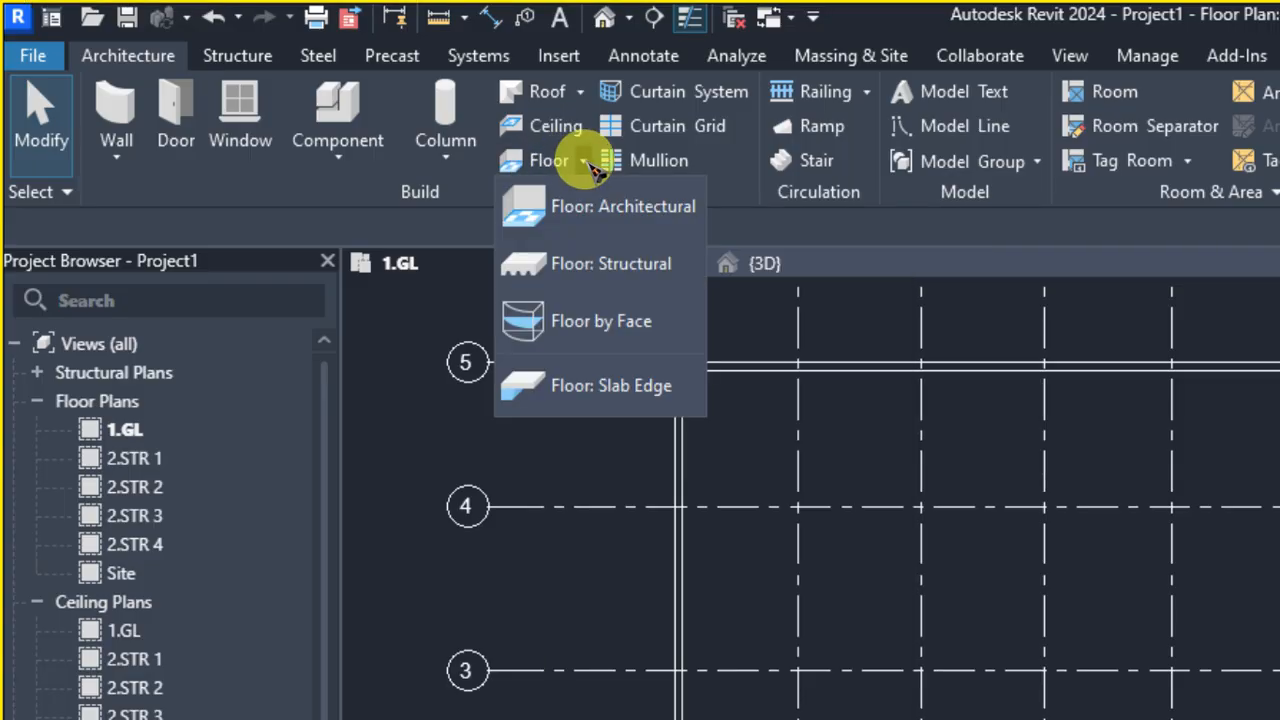
left_click(645, 218)
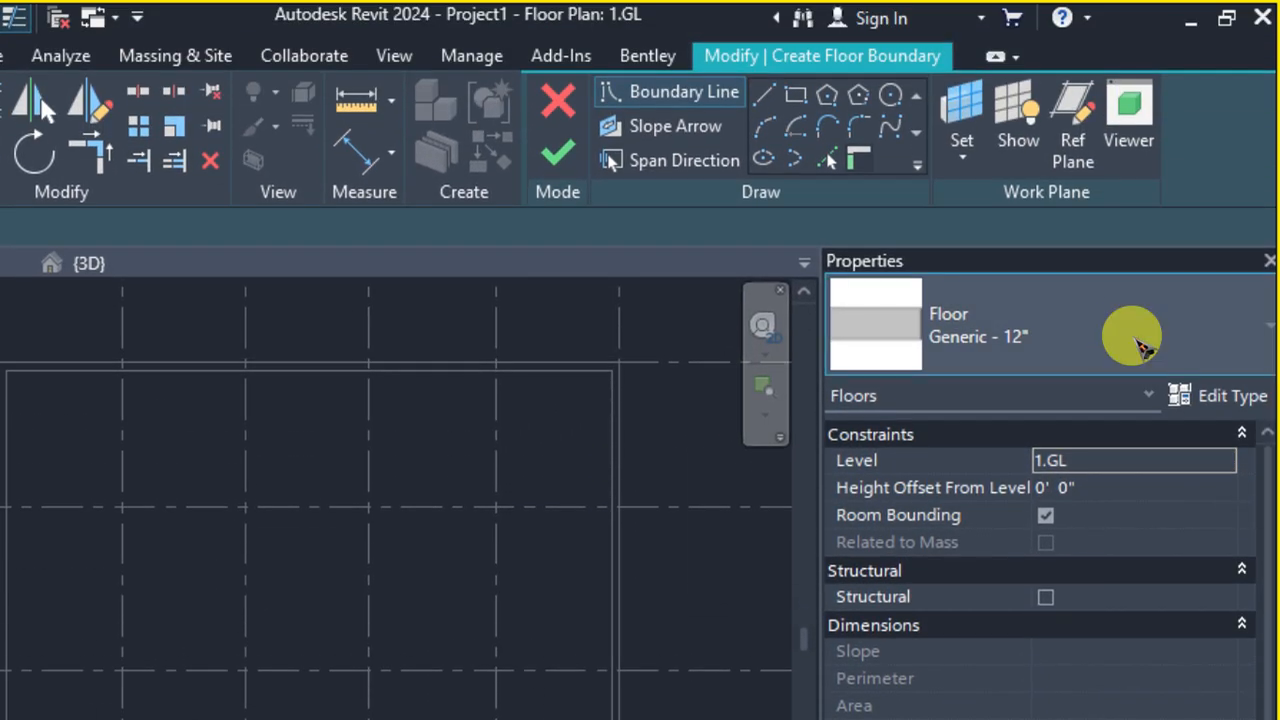
Duplicate the Generic - 12" floor type as SLB 6" and keep its function as Interior
left_click(1143, 346)
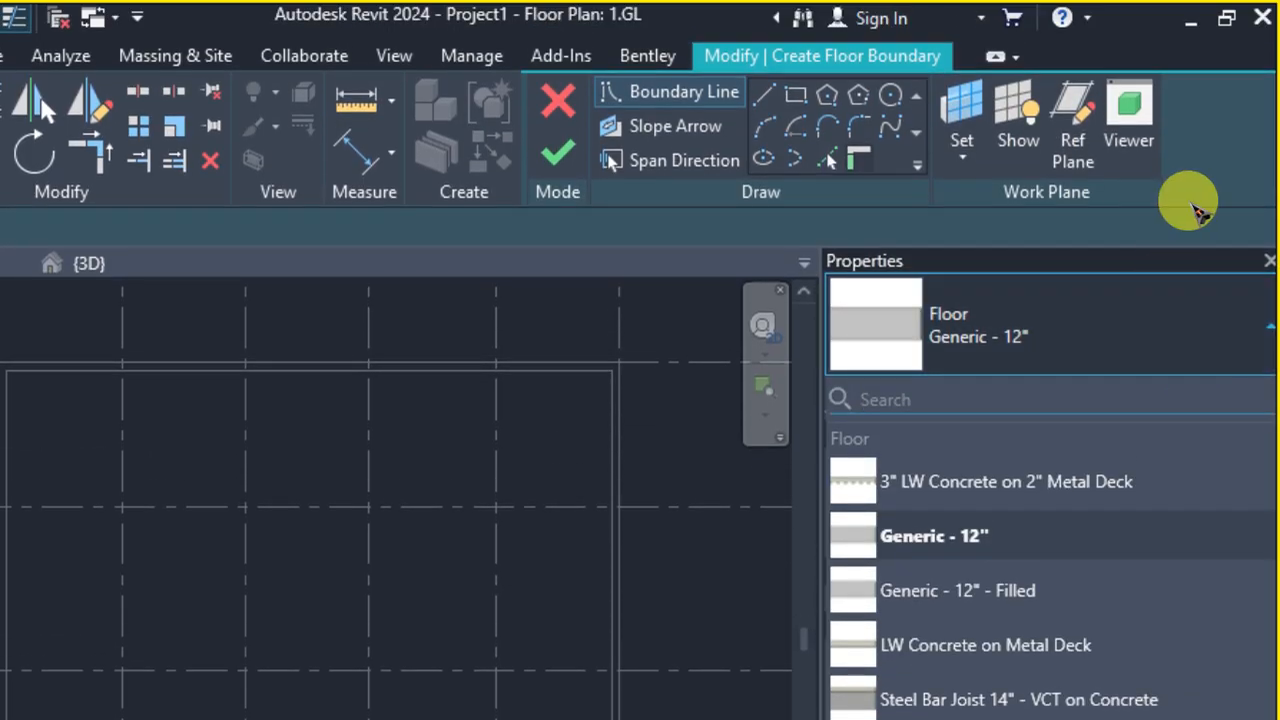
left_click(1186, 285)
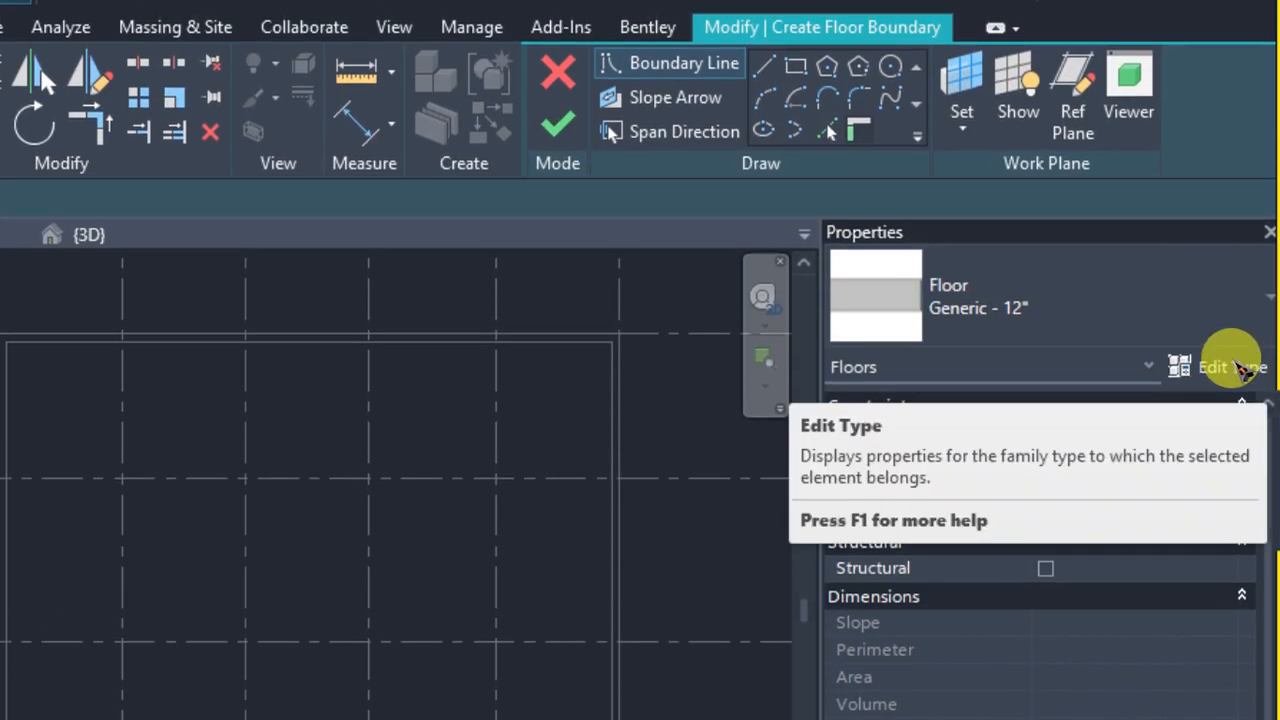
left_click(1245, 369)
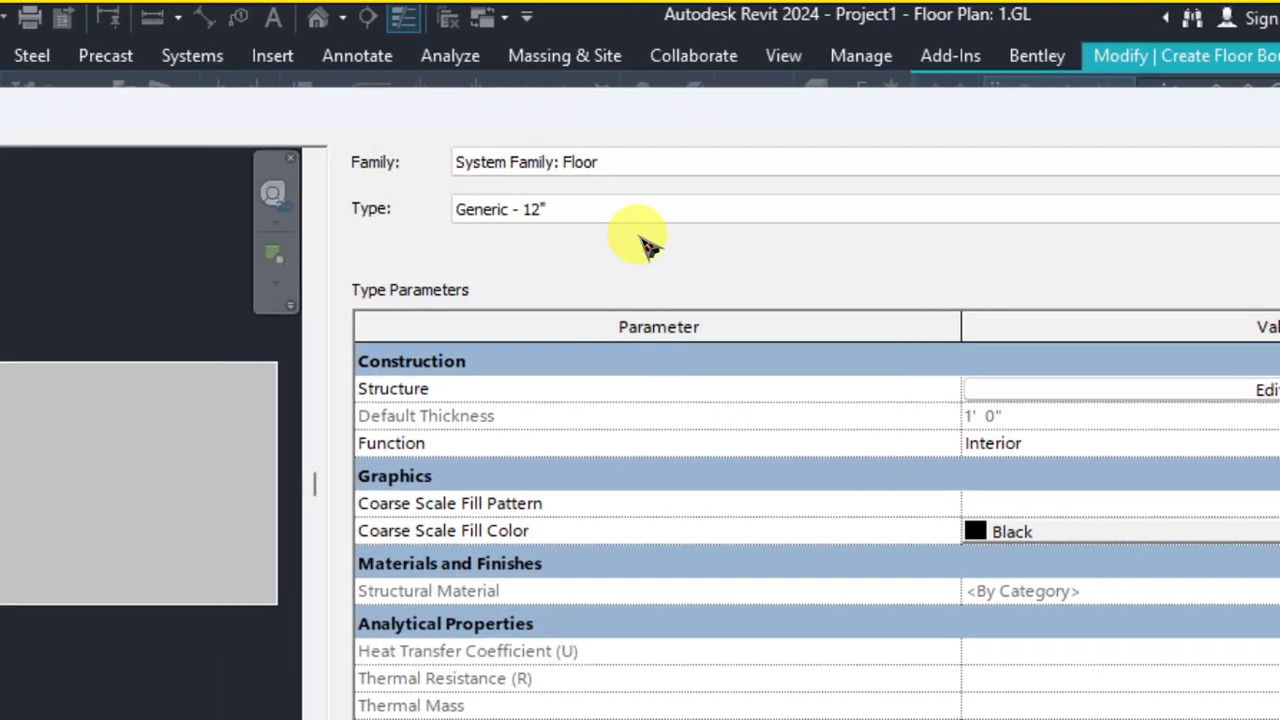
left_click(281, 180)
left_click(648, 208)
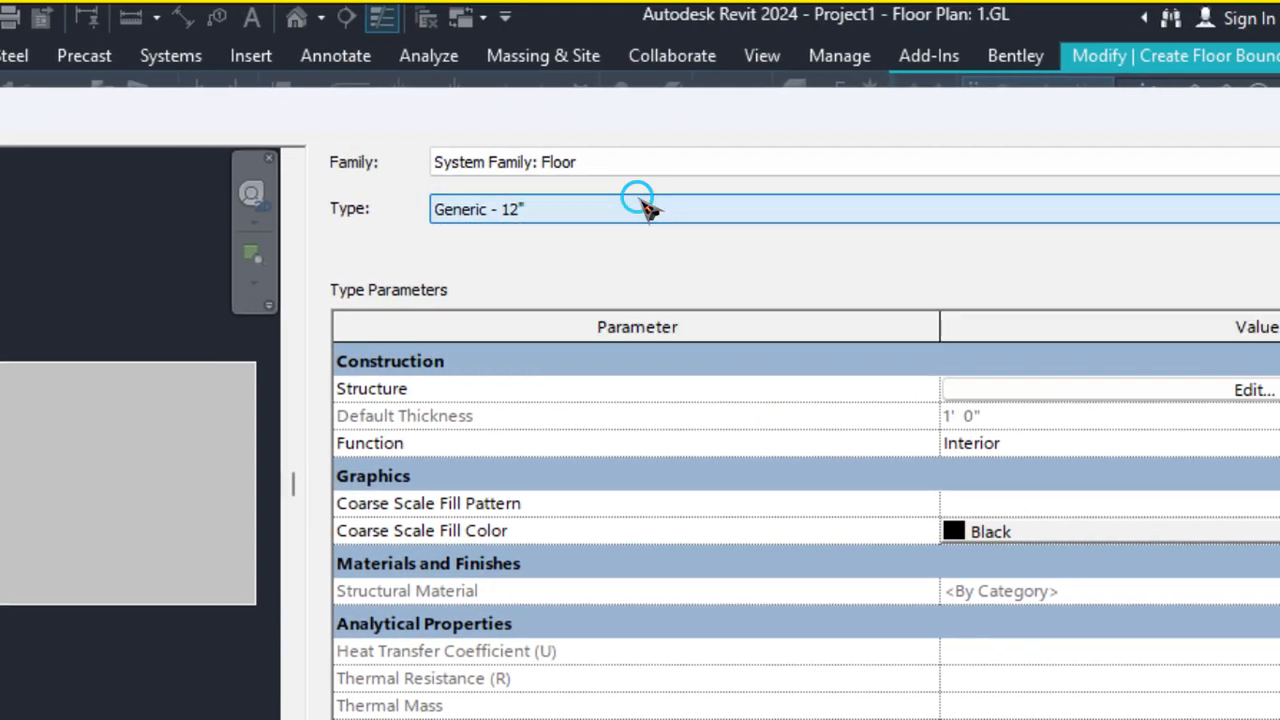
left_click(1154, 209)
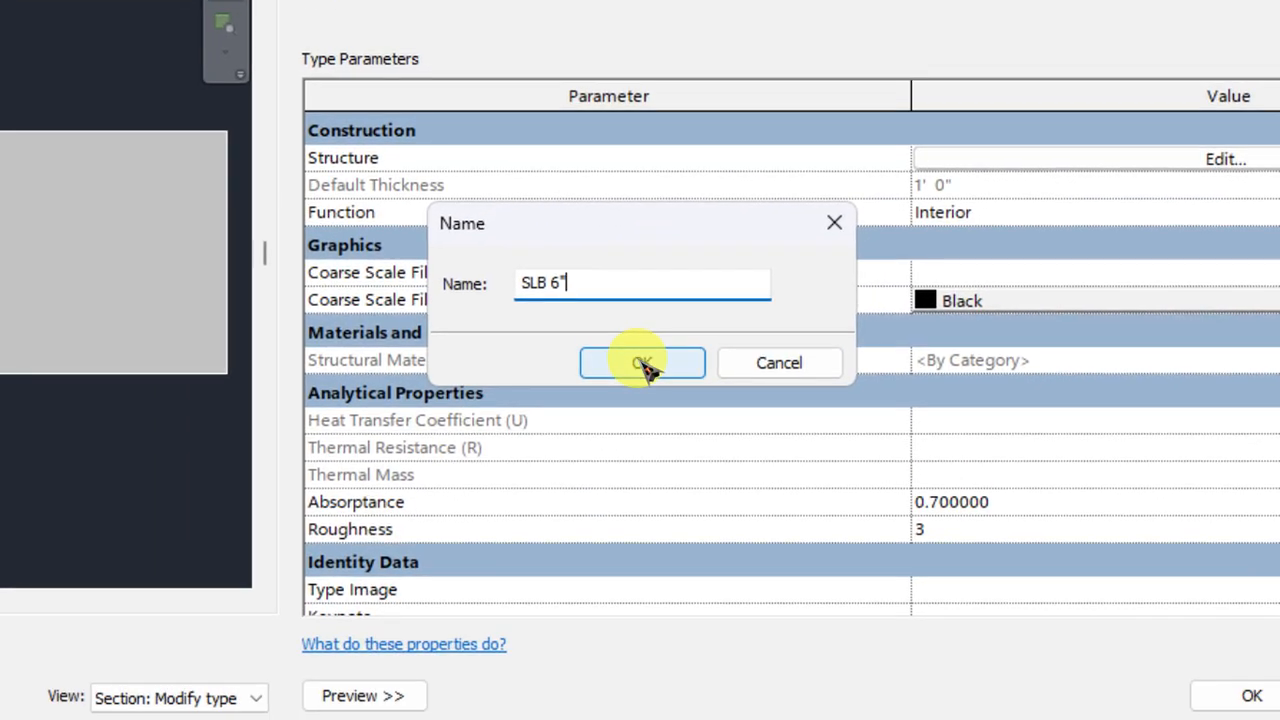
left_click(643, 364)
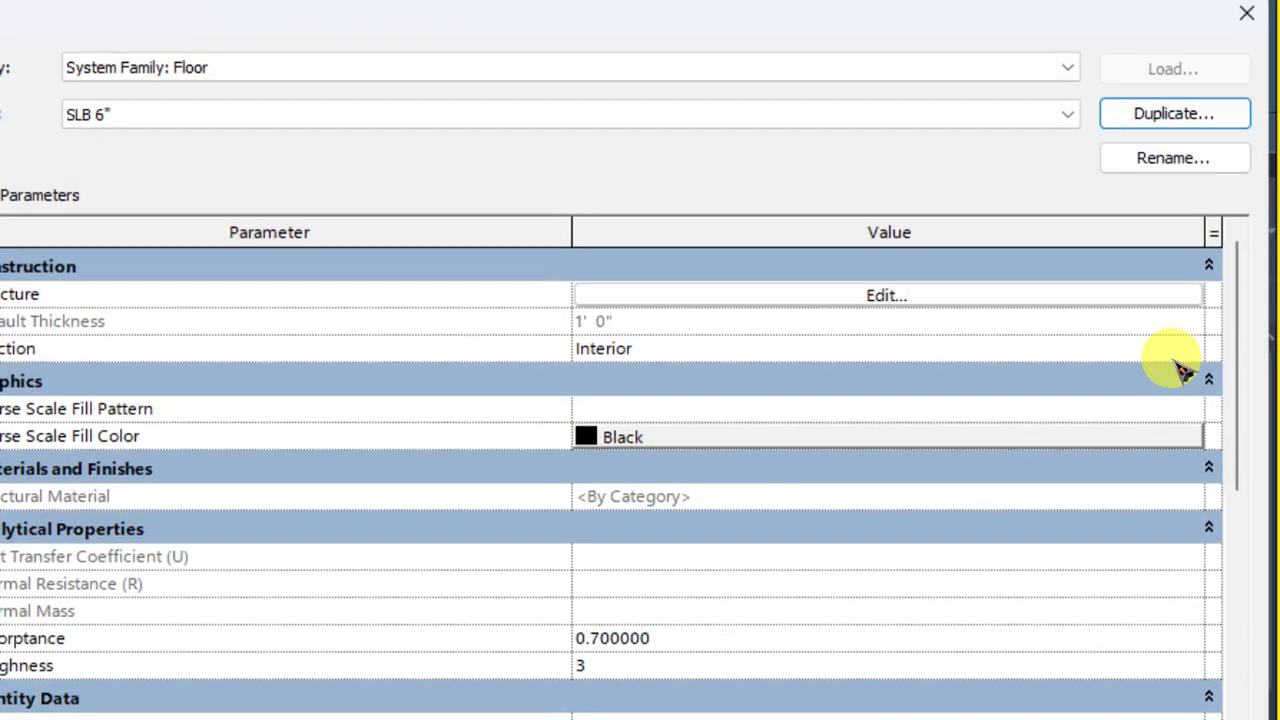
left_click(1180, 345)
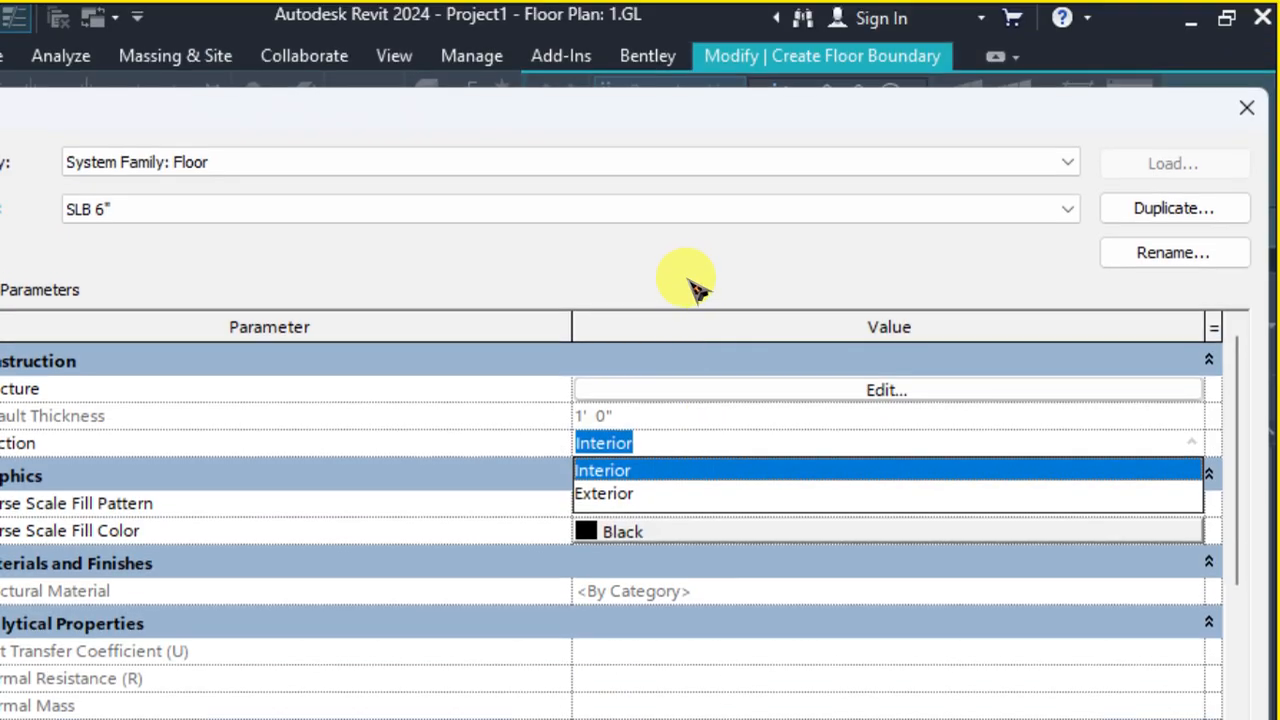
left_click(630, 381)
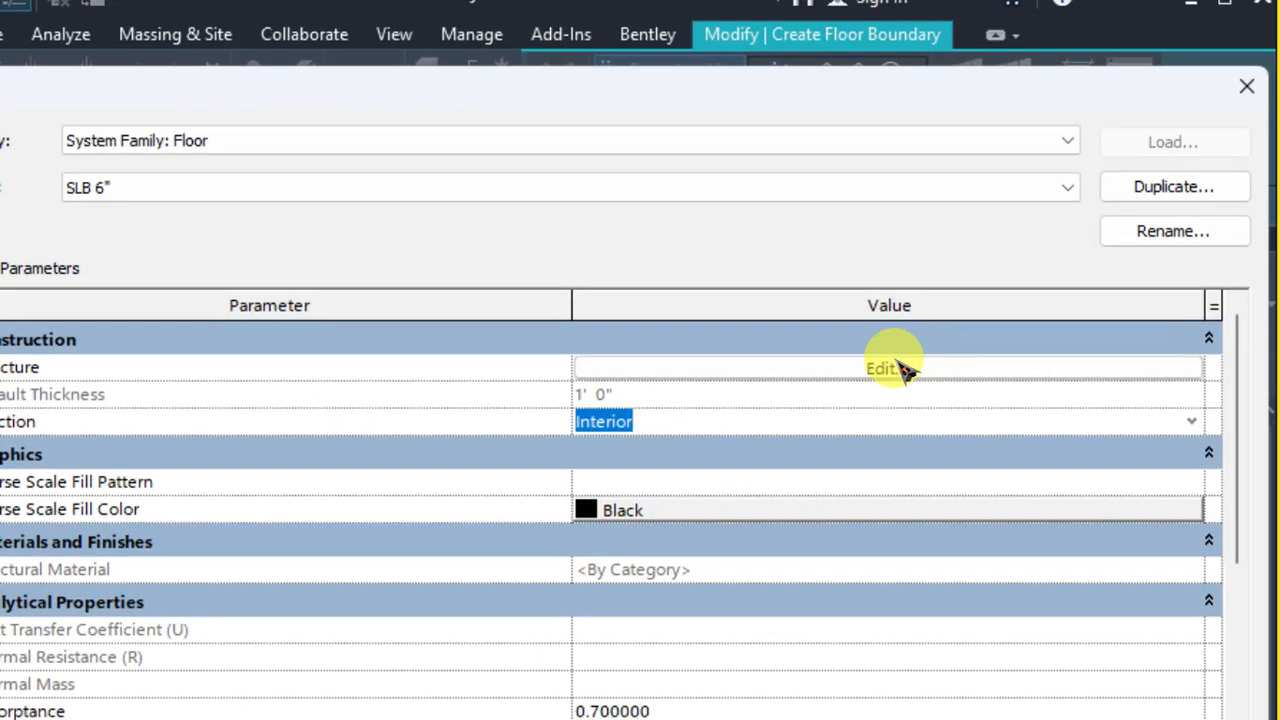
Edit the SLB 6" floor type's structure layer to use Concrete, Lightweight with a thickness of 6"
left_click(895, 368)
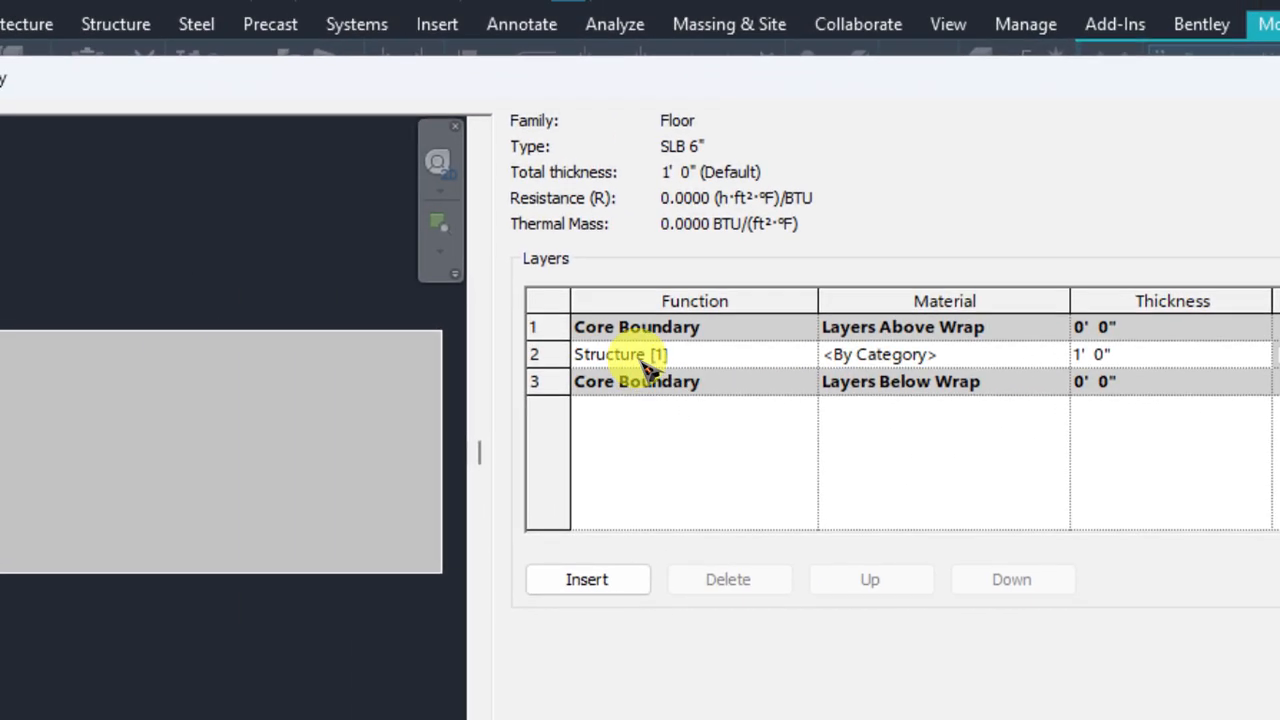
left_click(845, 355)
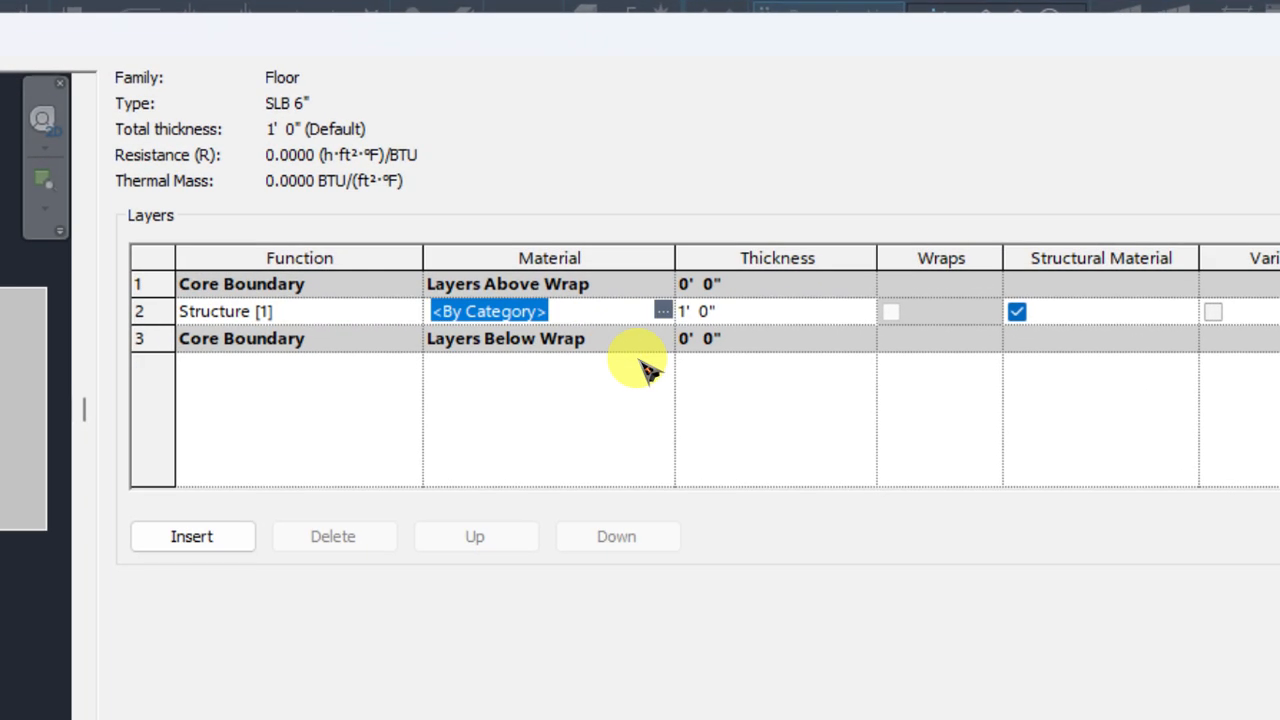
left_click(662, 311)
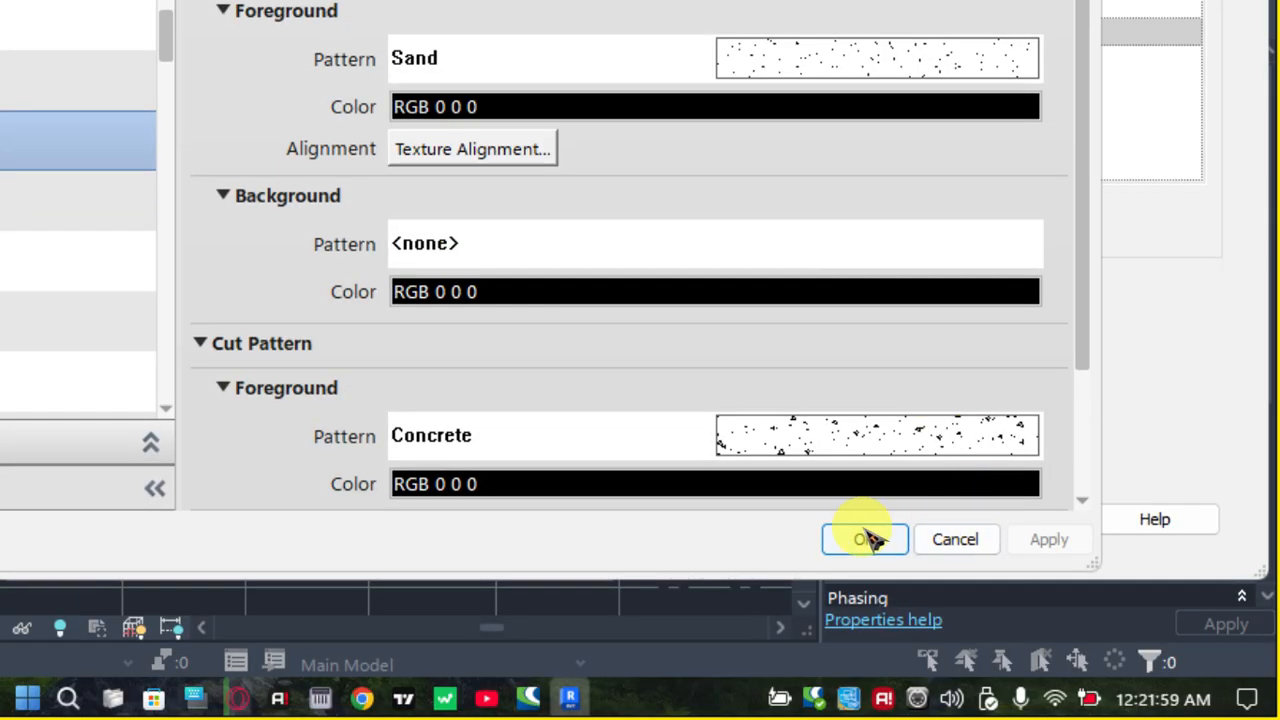
left_click(866, 533)
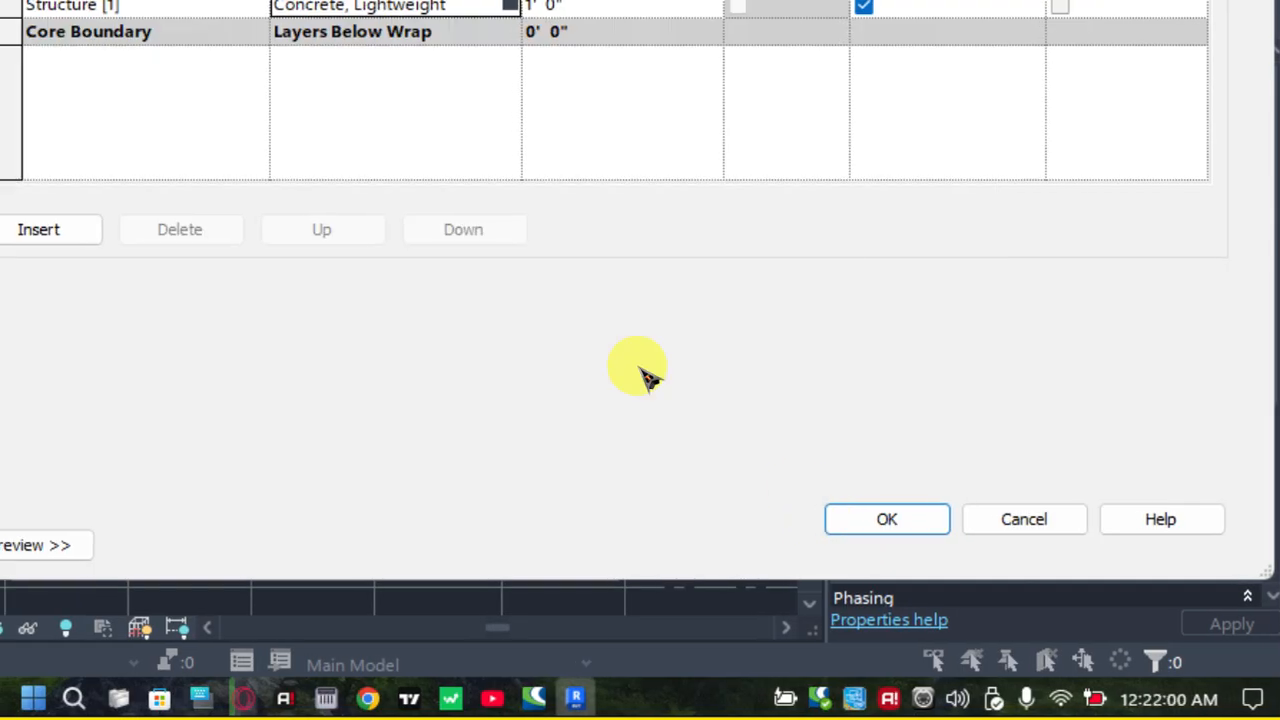
left_click(641, 361)
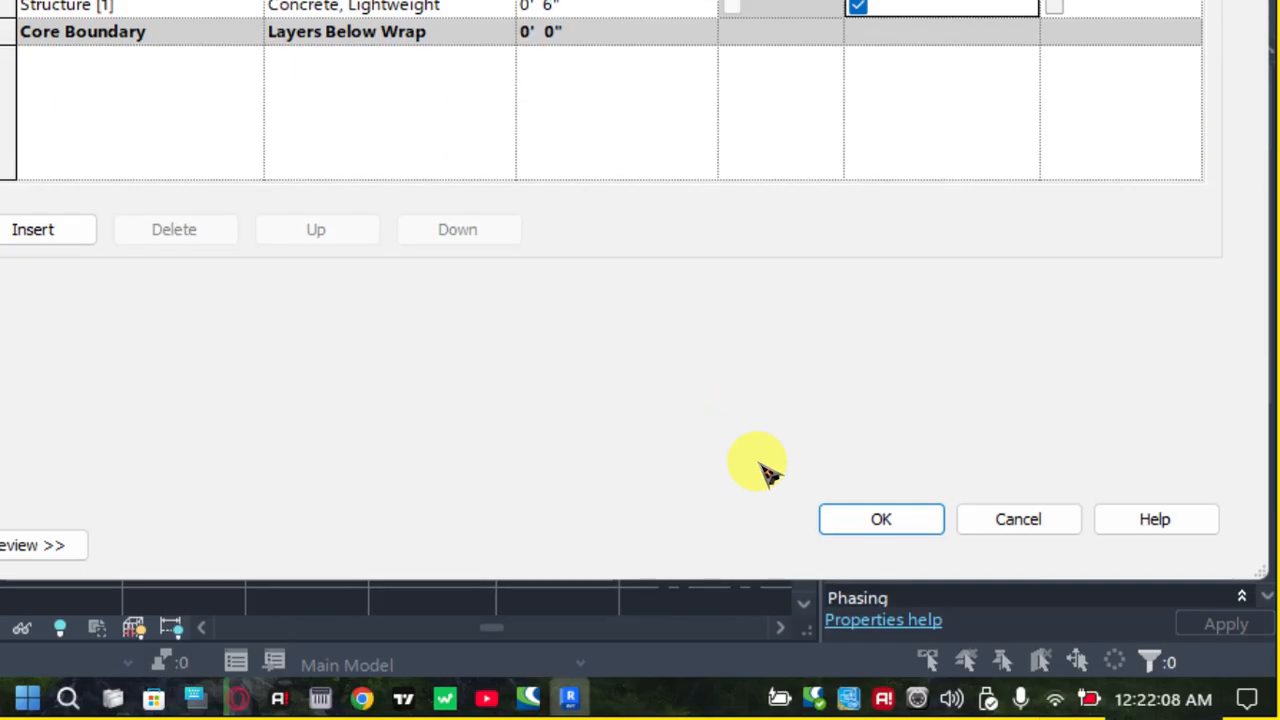
left_click(875, 519)
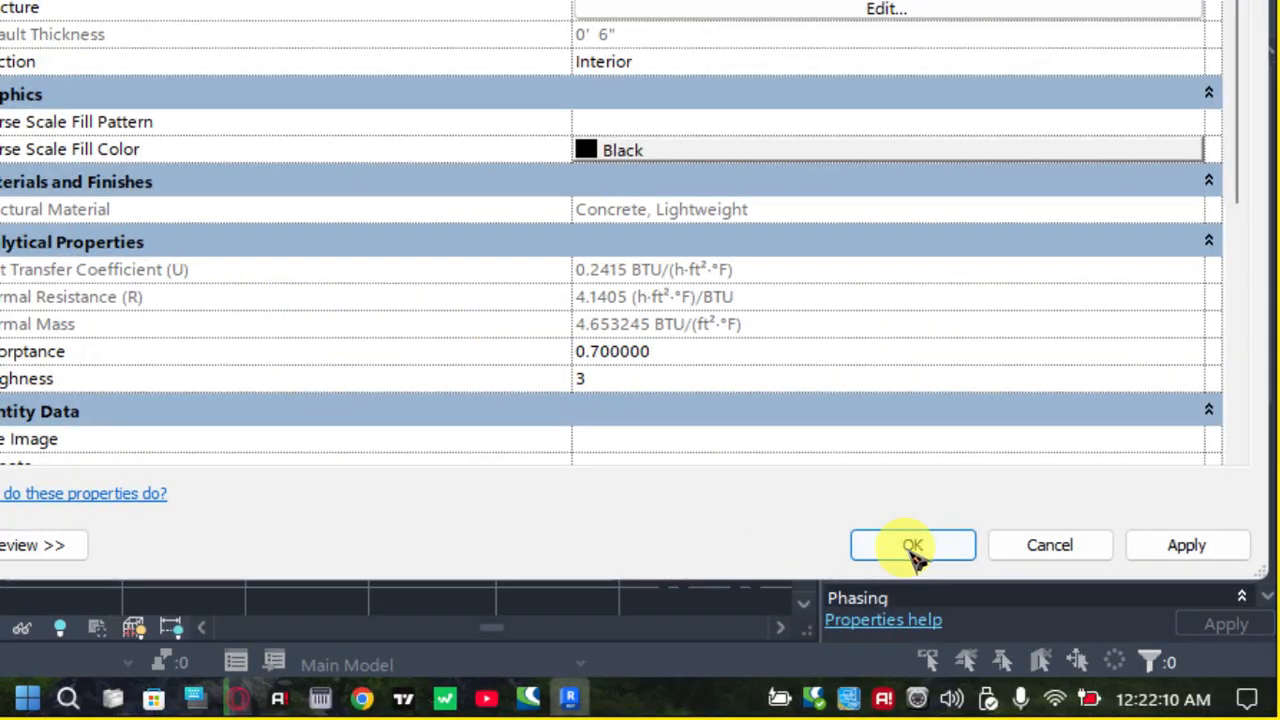
left_click(911, 545)
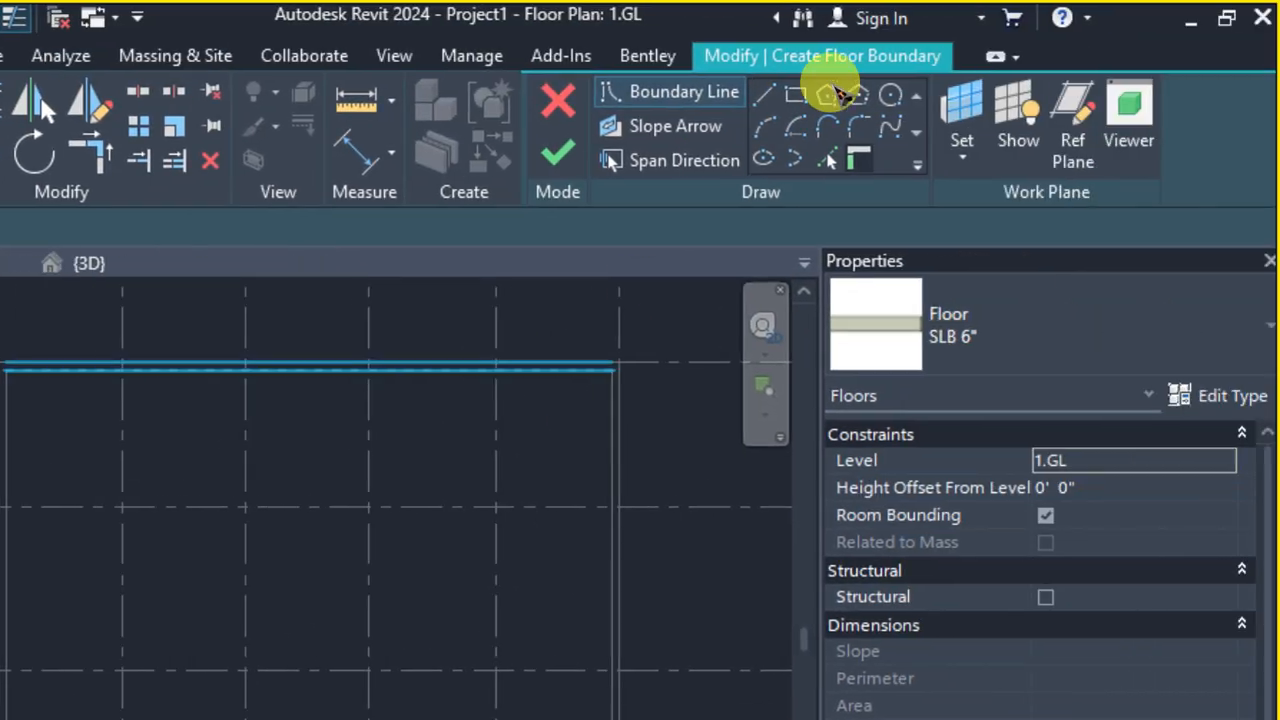
Sketch a rectangular floor boundary around the outer faces of the walls, between the outer corners at grids A/5 and F/1
left_click(796, 95)
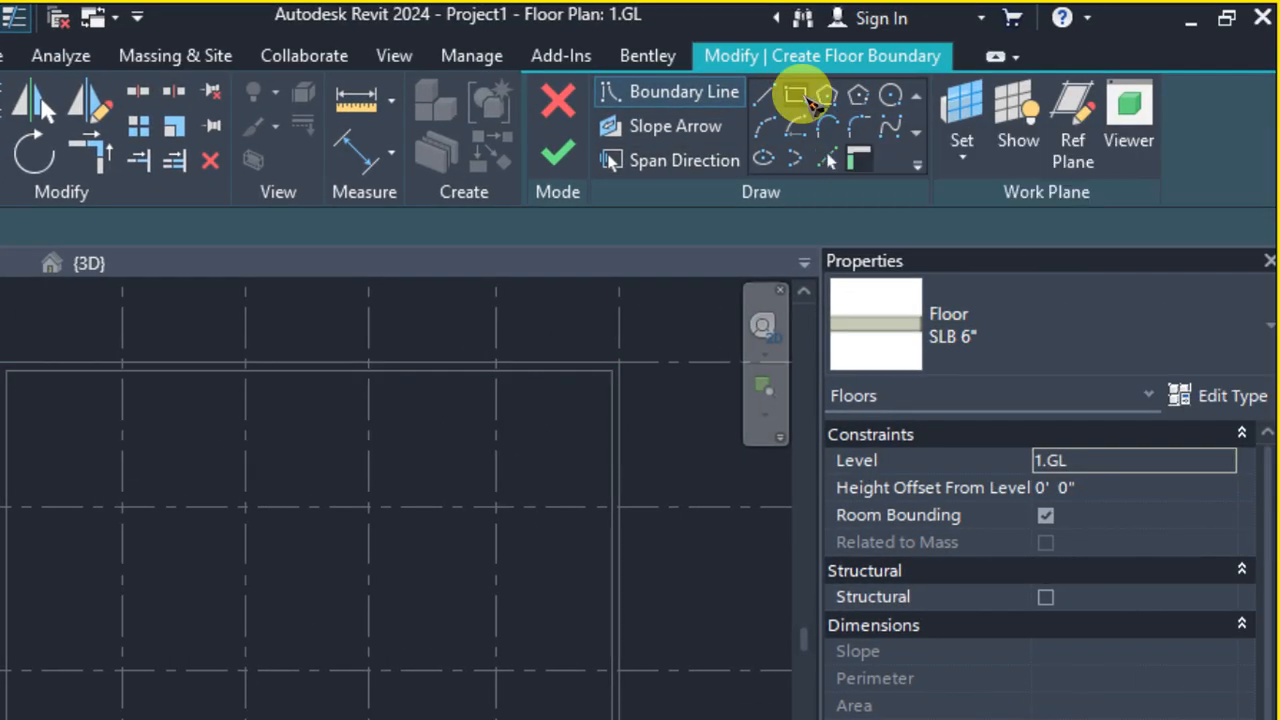
scroll(412, 340, "up", 5)
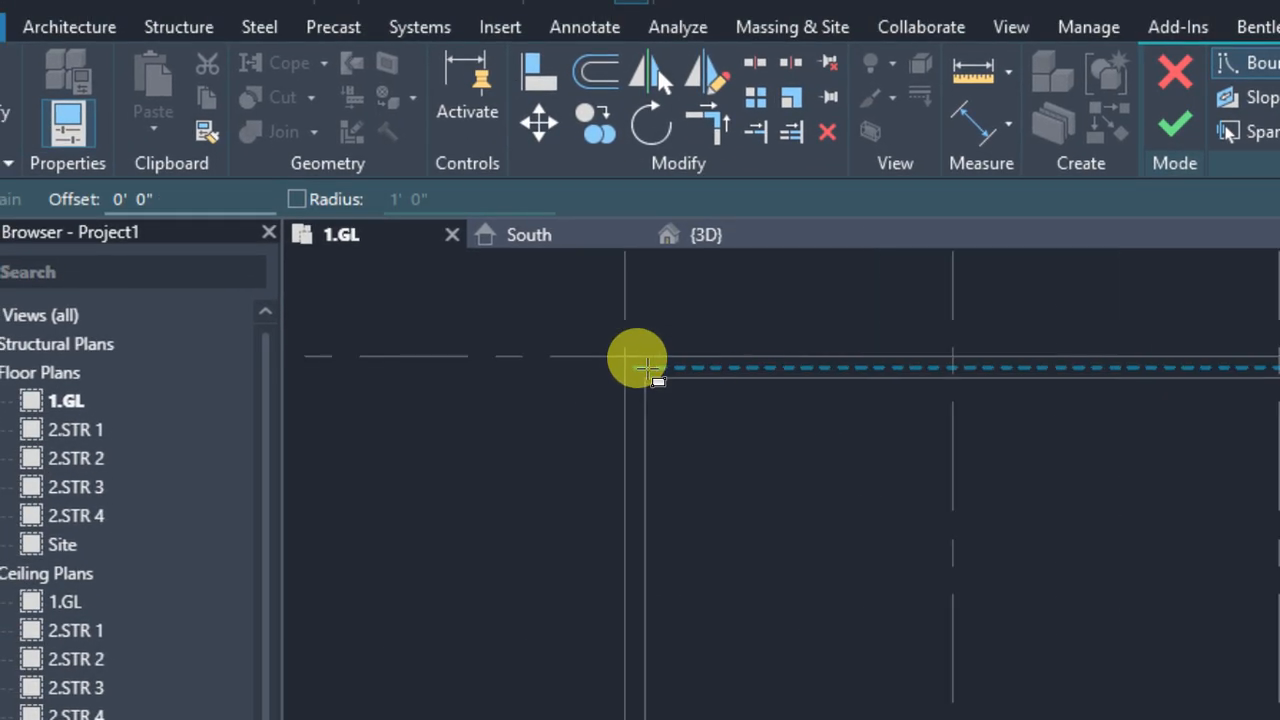
scroll(648, 362, "up", 2)
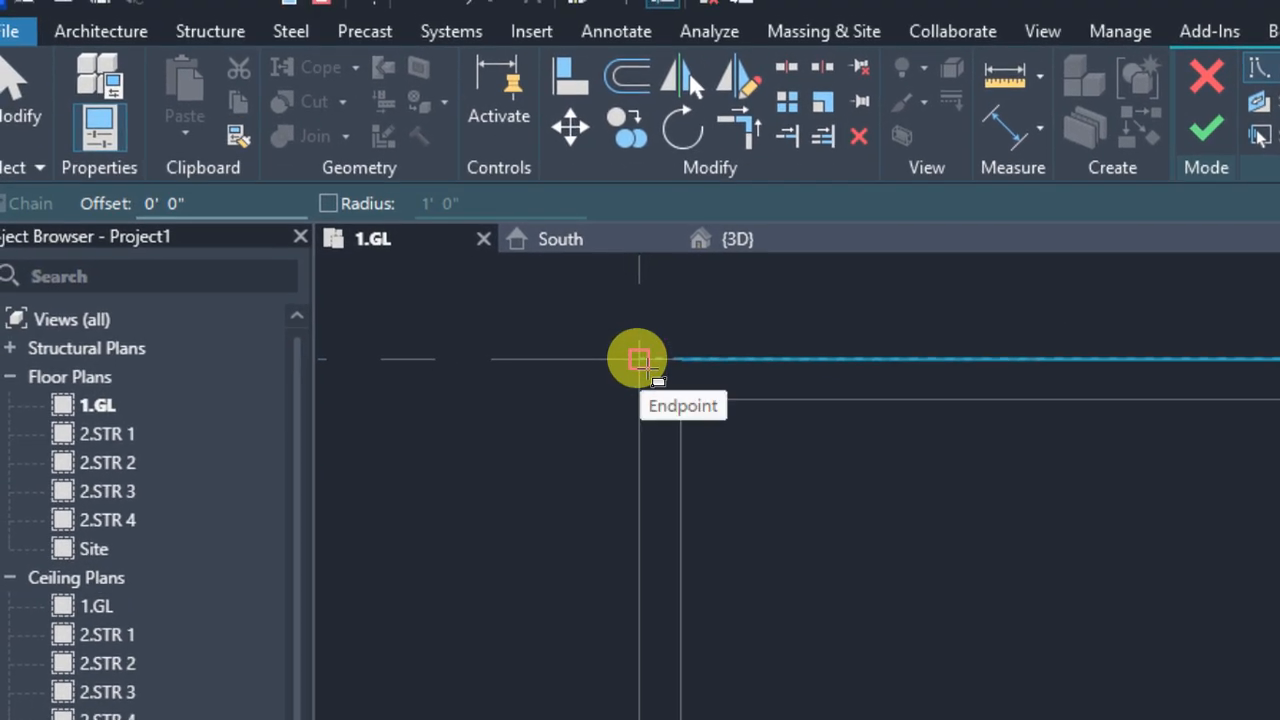
left_click(638, 359)
scroll(814, 582, "down", 4)
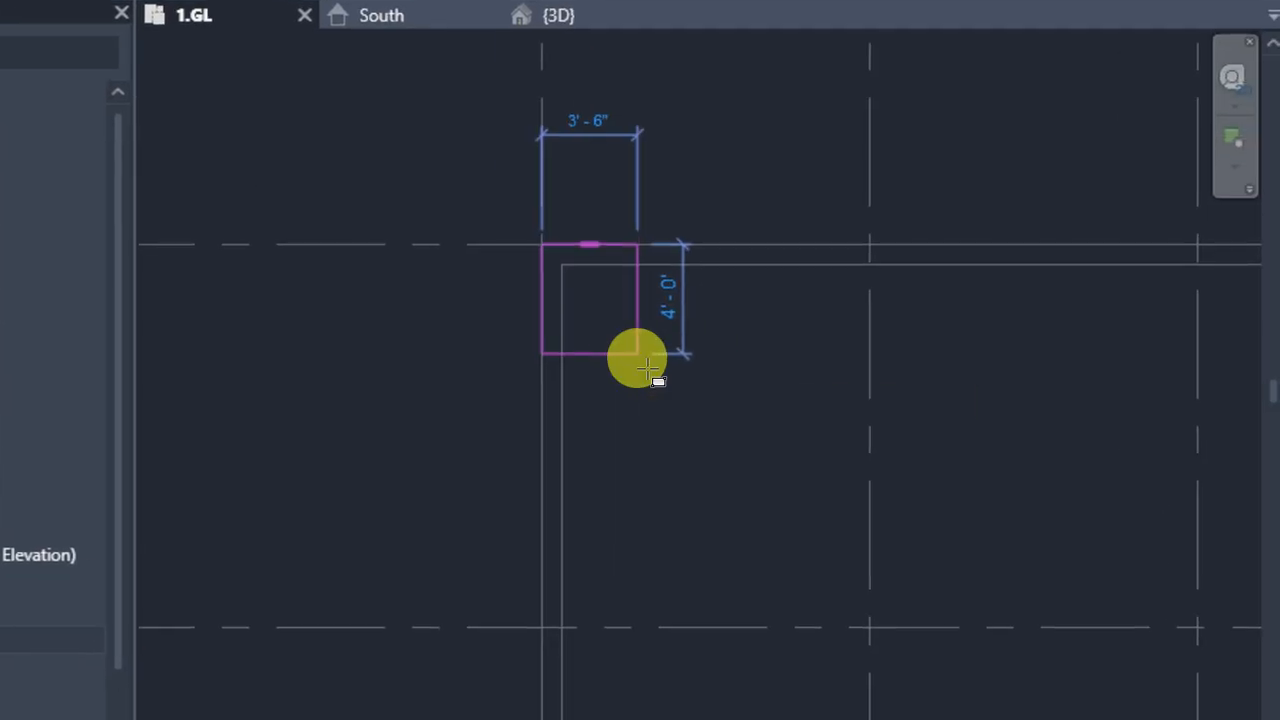
middle_click_drag(899, 630, 880, 591)
middle_click_drag(651, 372, 489, 168)
scroll(605, 305, "down", 1)
middle_click_drag(638, 328, 538, 184)
middle_click_drag(758, 513, 635, 342)
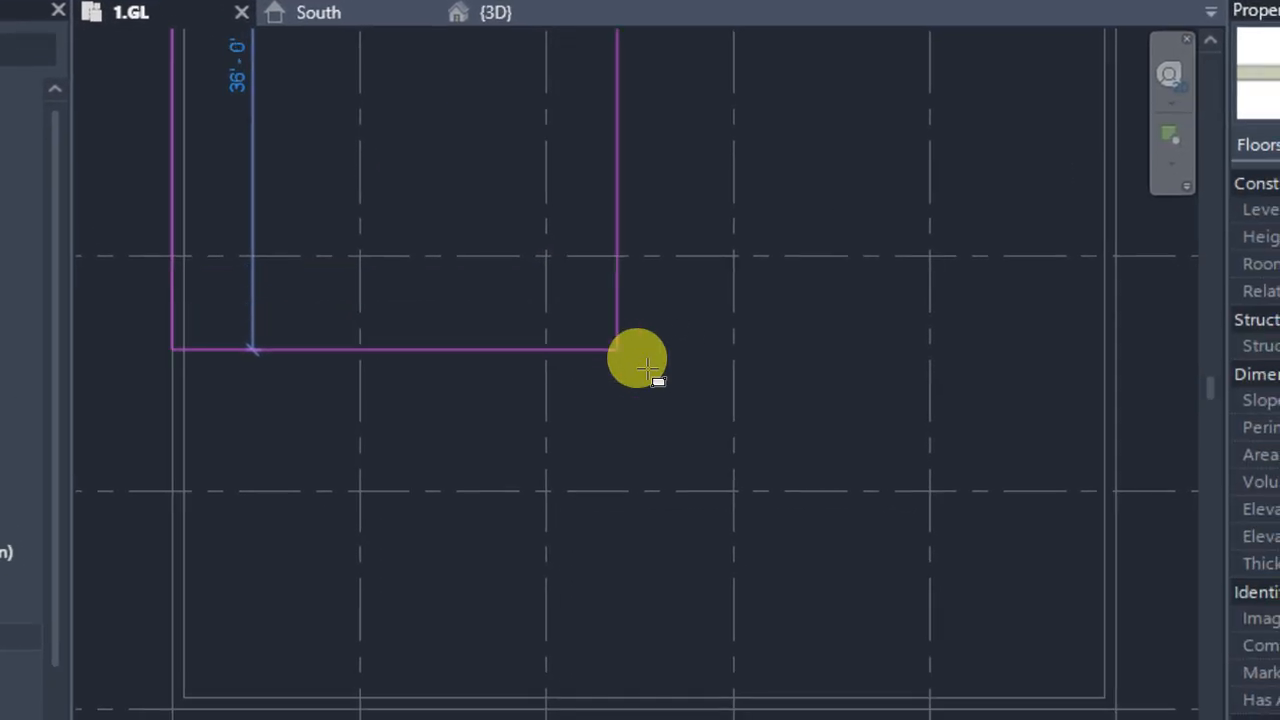
middle_click_drag(748, 531, 700, 430)
middle_click_drag(651, 372, 645, 362)
middle_click_drag(755, 473, 732, 410)
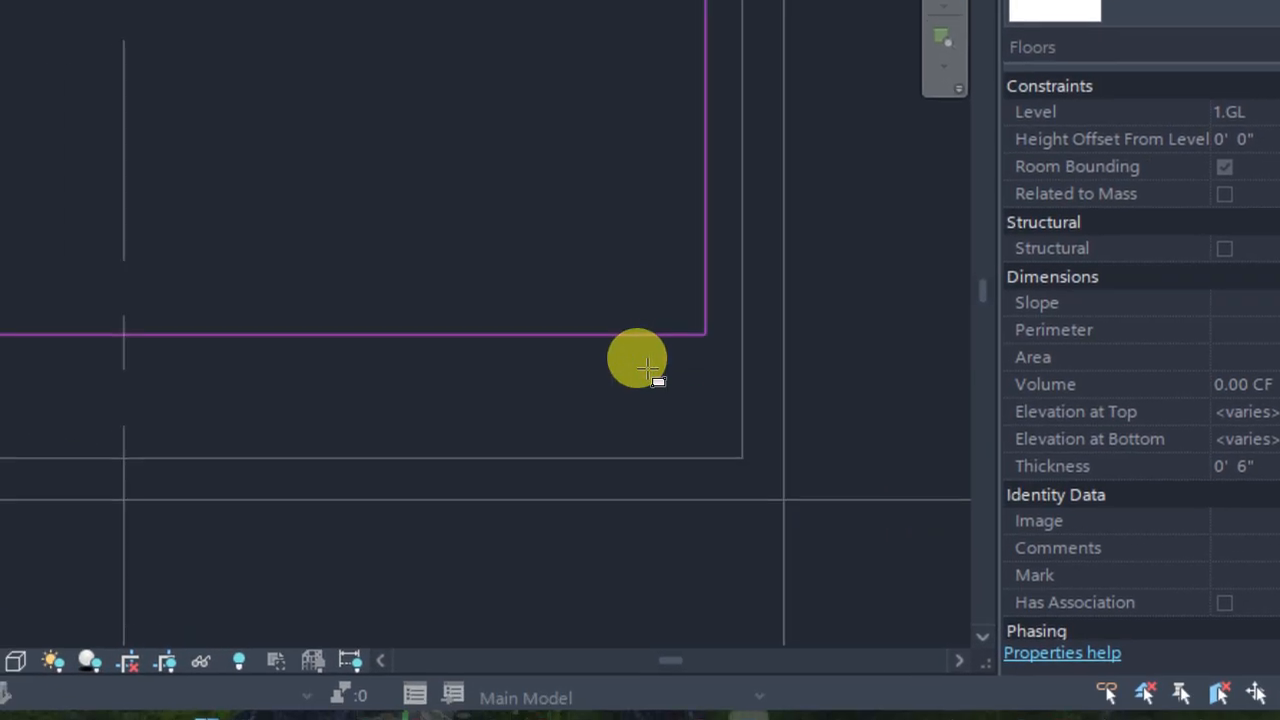
scroll(488, 330, "down", 1)
middle_click_drag(648, 367, 600, 322)
scroll(745, 404, "up", 2)
left_click(756, 454)
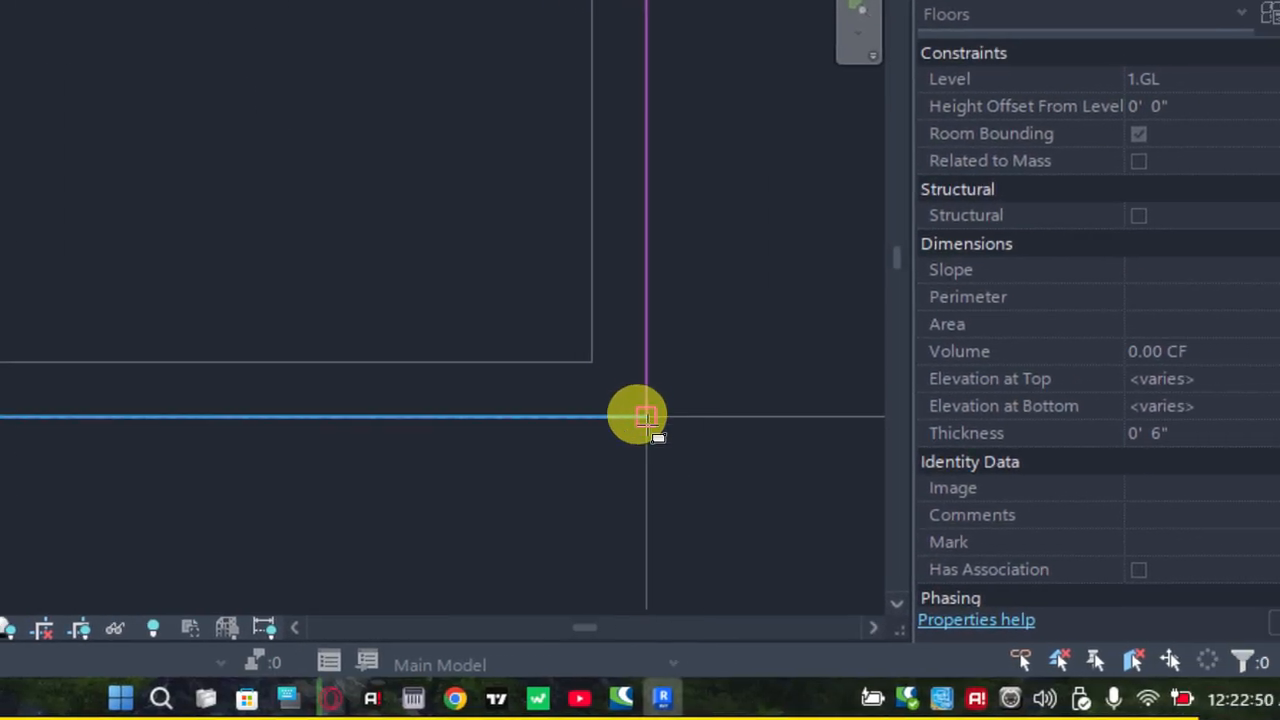
left_click(640, 416)
scroll(523, 380, "down", 1)
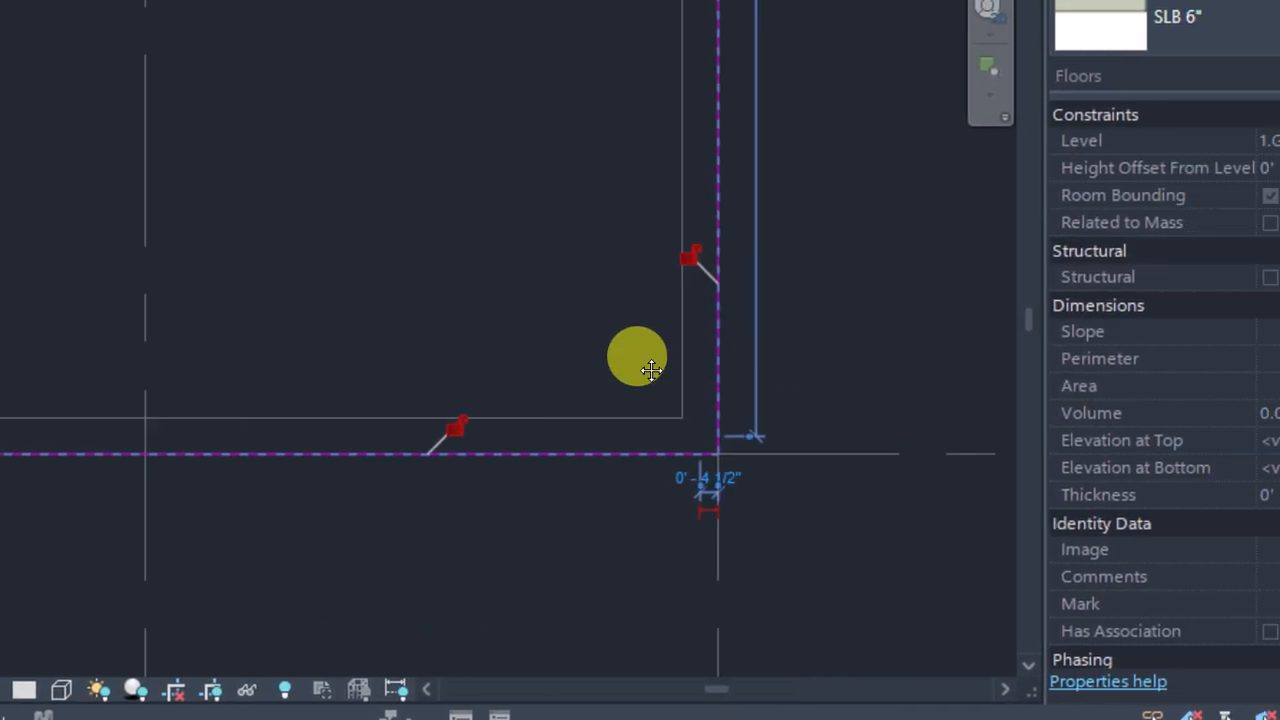
middle_click_drag(651, 371, 785, 380)
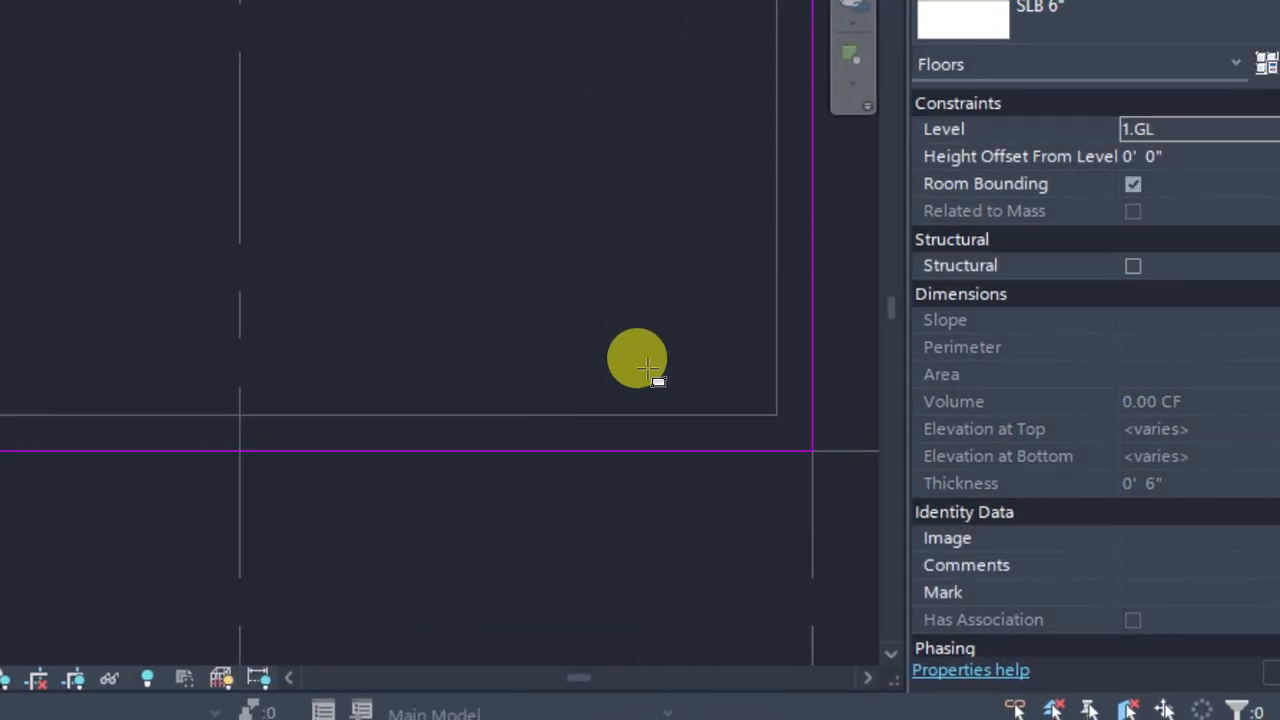
Check the available levels for the floor and keep it on 1.GL
scroll(622, 369, "down", 1)
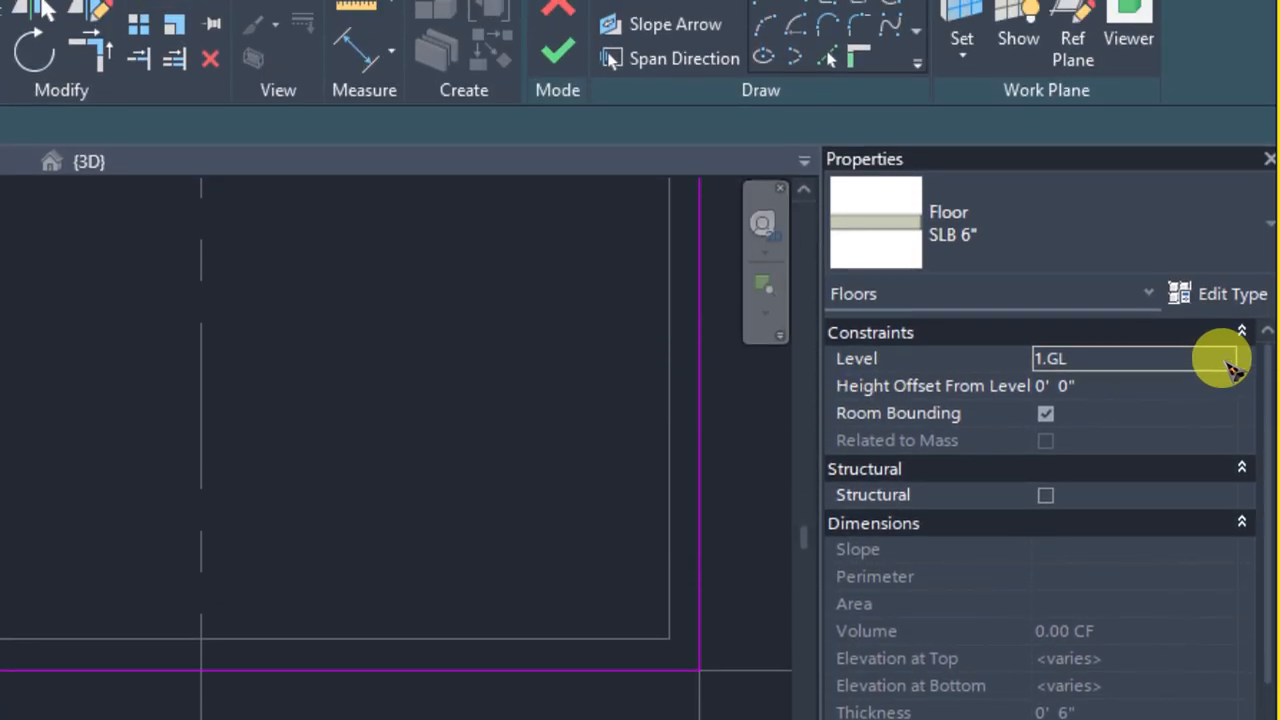
left_click(1222, 123)
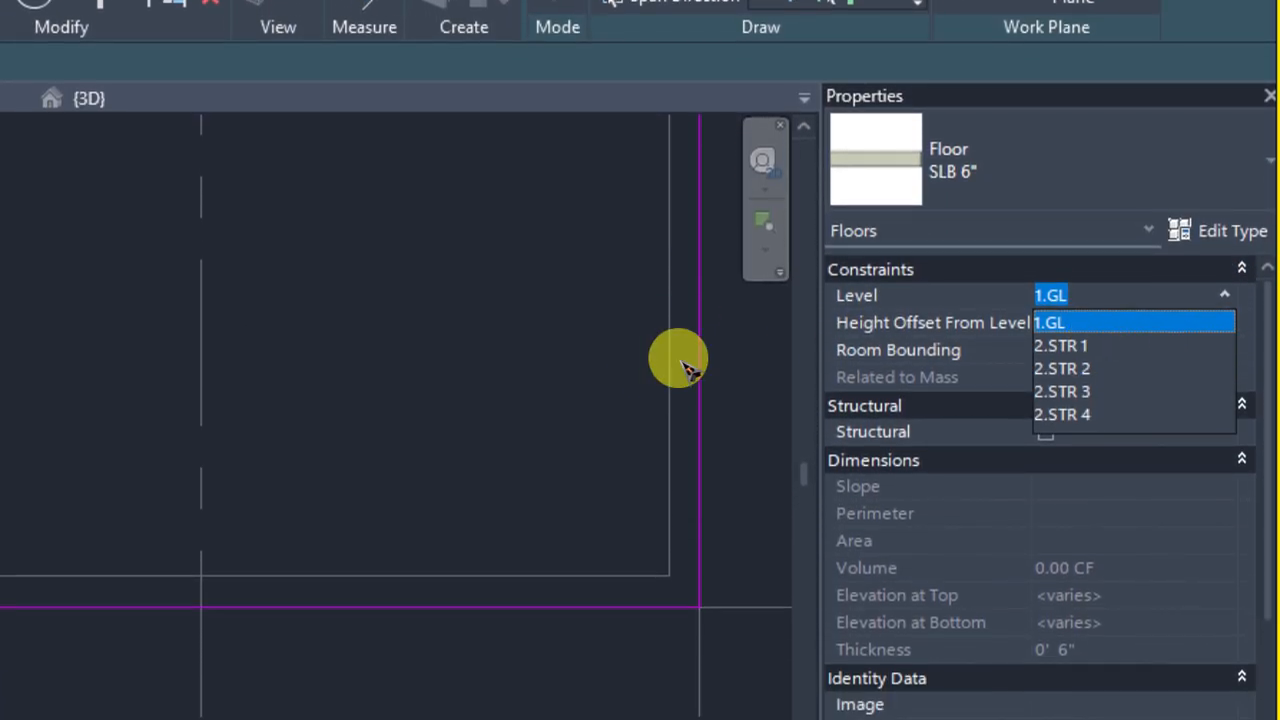
left_click(489, 380)
scroll(433, 350, "down", 4)
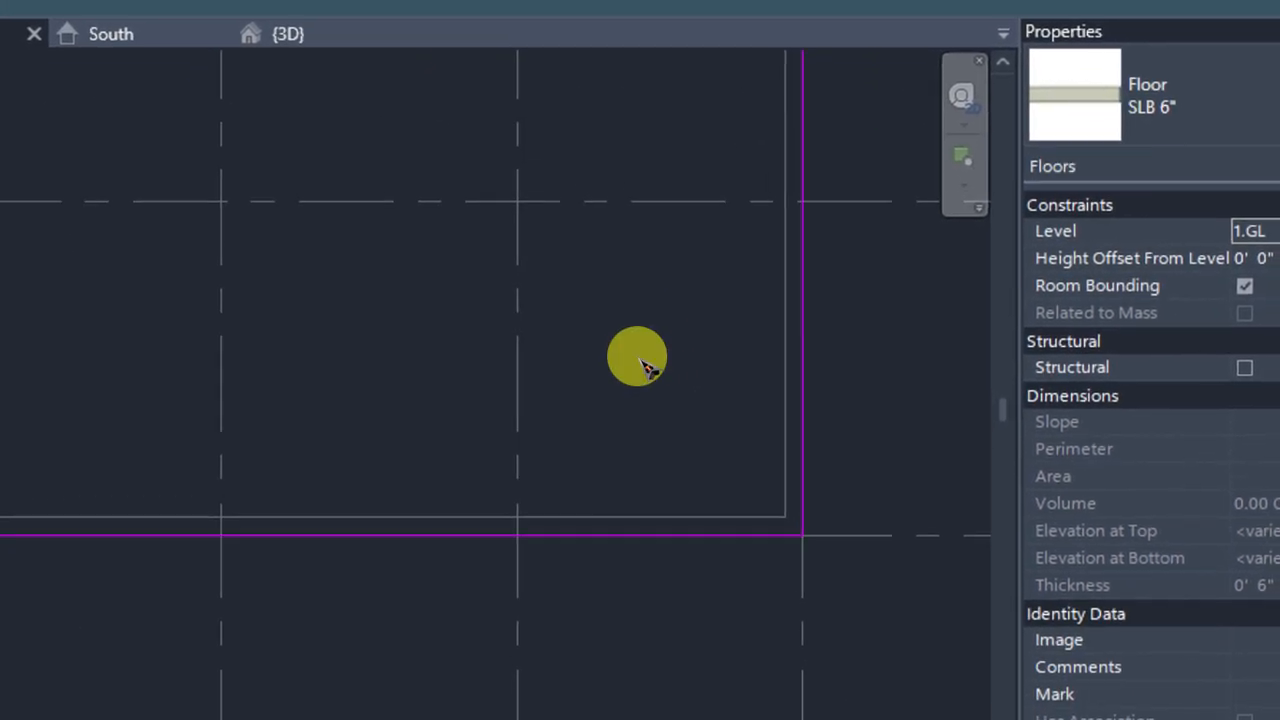
Examine the rectangular floor boundary against the walls and gridlines, especially its edge along grid 1
scroll(650, 372, "down", 3)
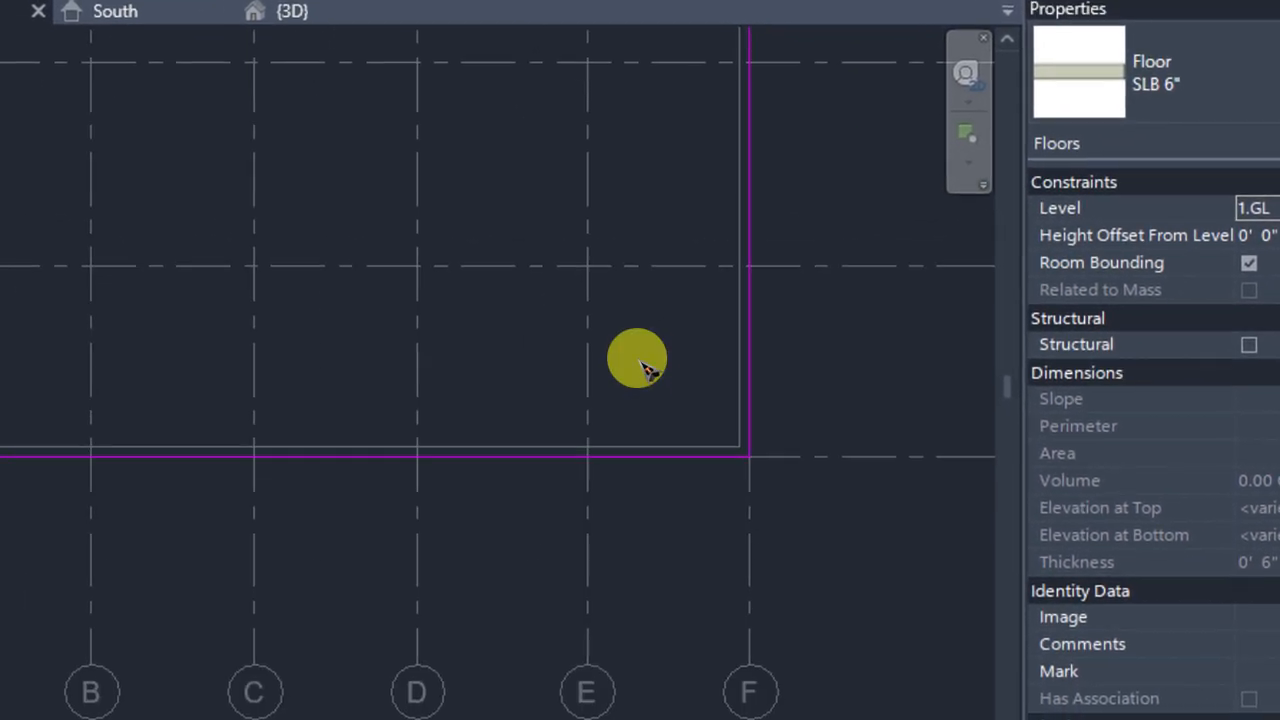
scroll(648, 368, "down", 2)
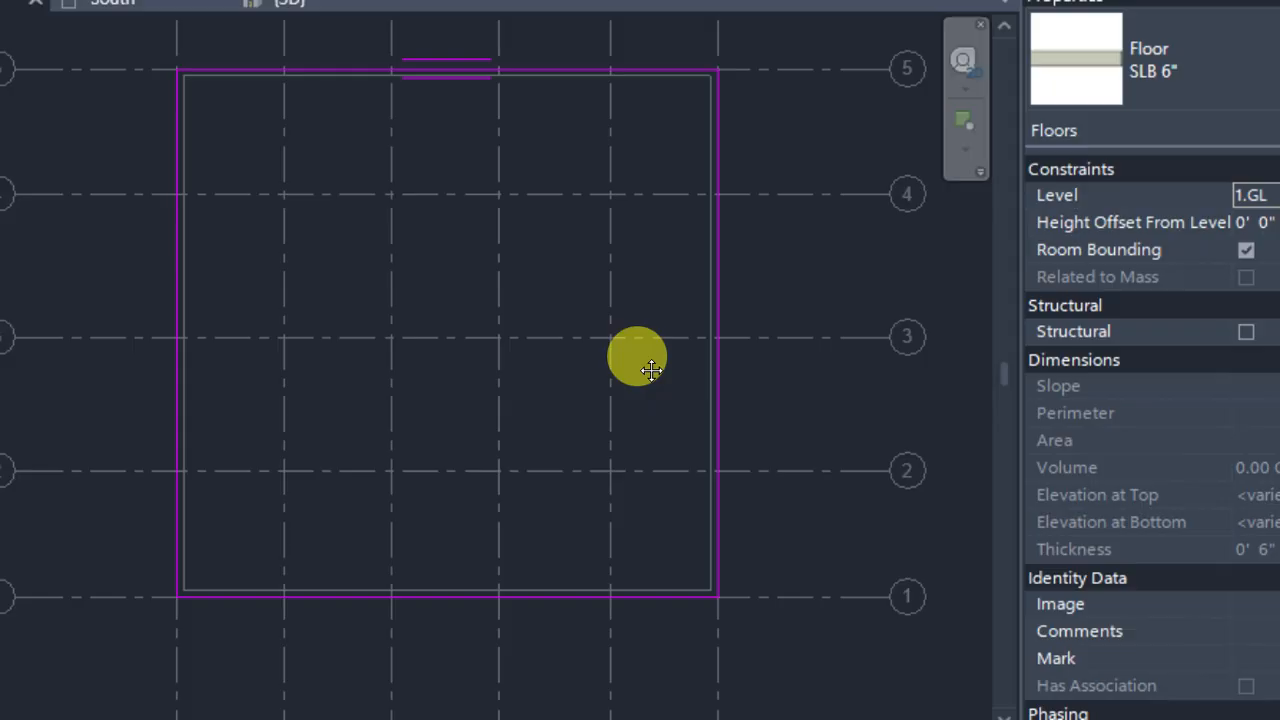
middle_click_drag(651, 370, 651, 236)
scroll(519, 413, "up", 2)
middle_click_drag(528, 401, 548, 378)
scroll(416, 452, "up", 2)
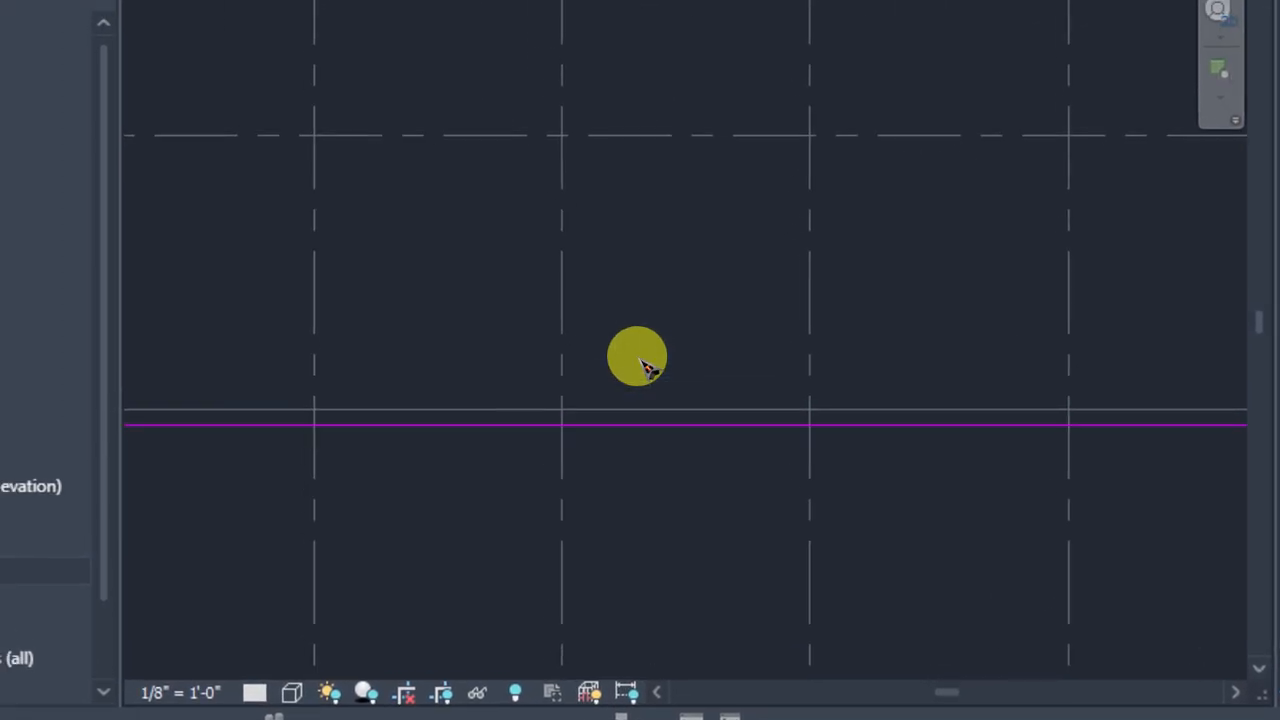
scroll(646, 370, "down", 2)
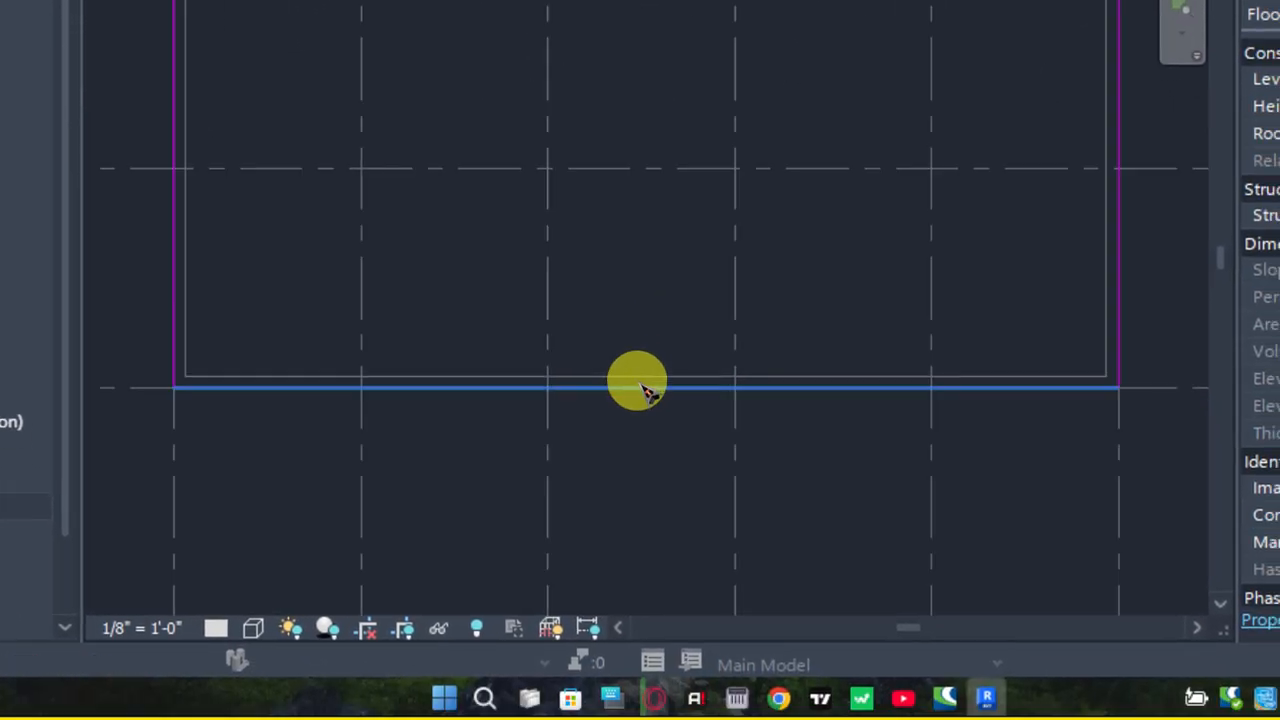
left_click(648, 390)
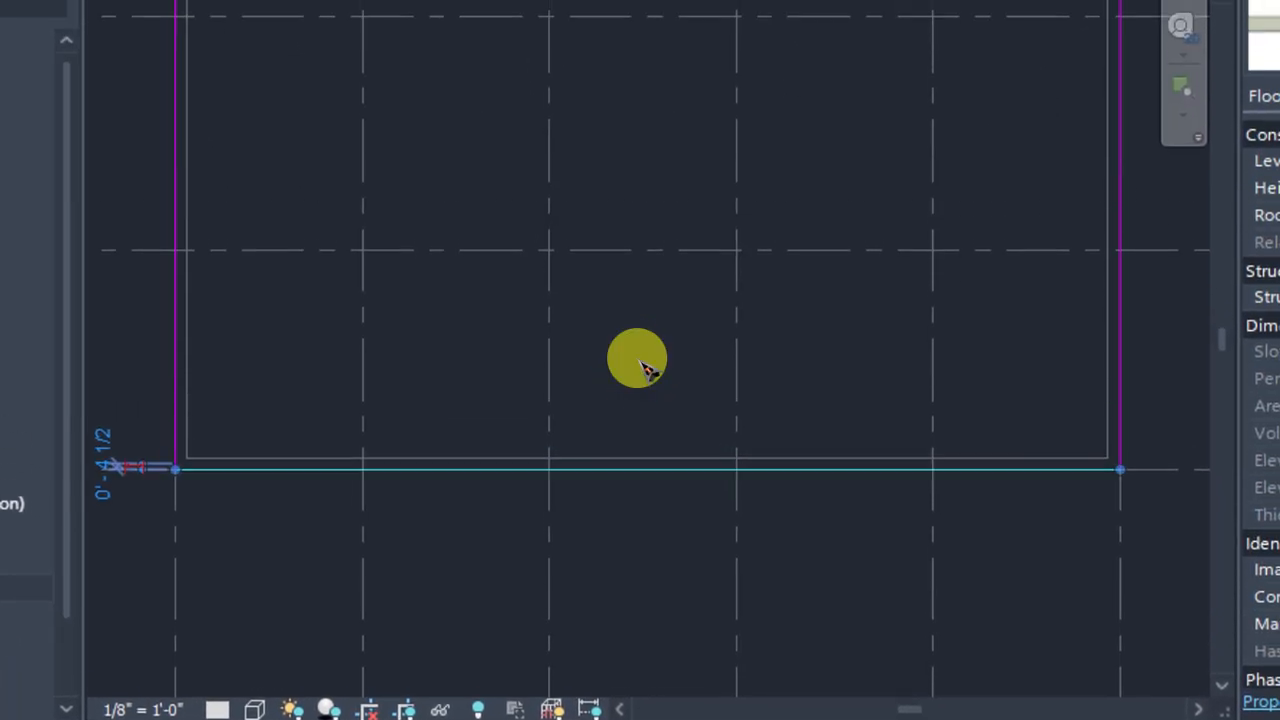
scroll(643, 291, "up", 2)
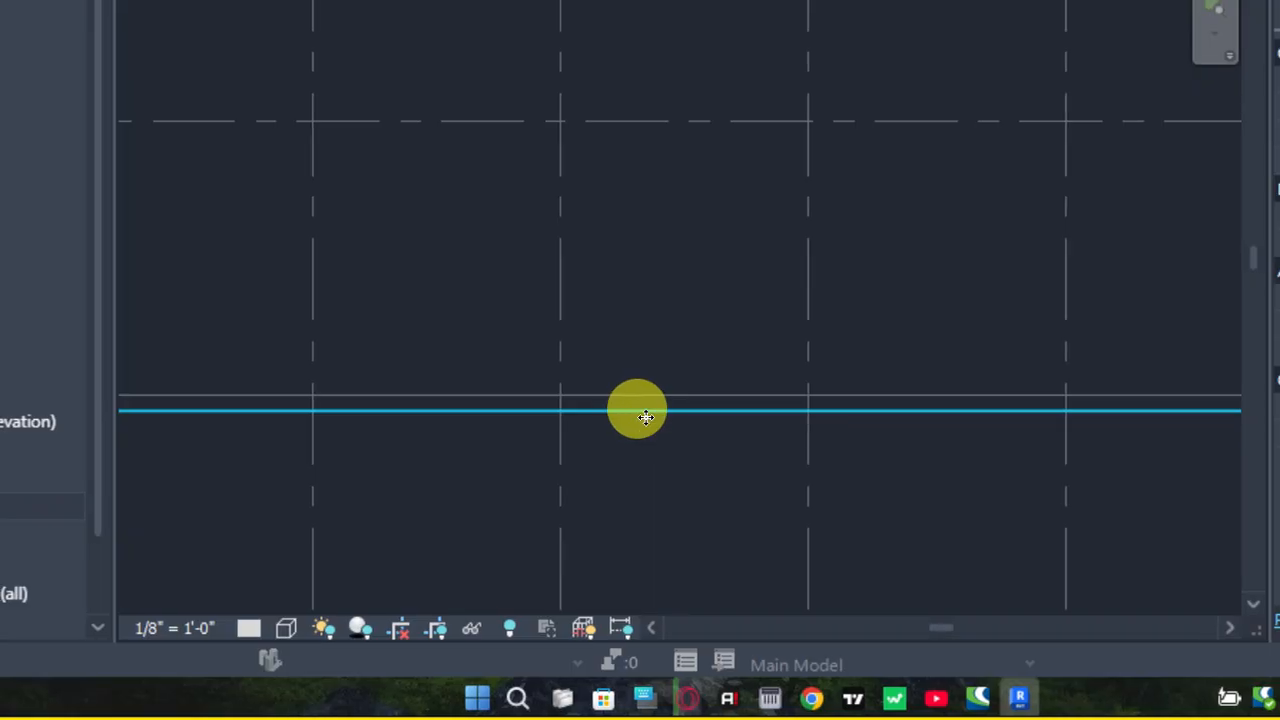
left_click(706, 219)
scroll(714, 215, "down", 2)
middle_click_drag(737, 209, 702, 262)
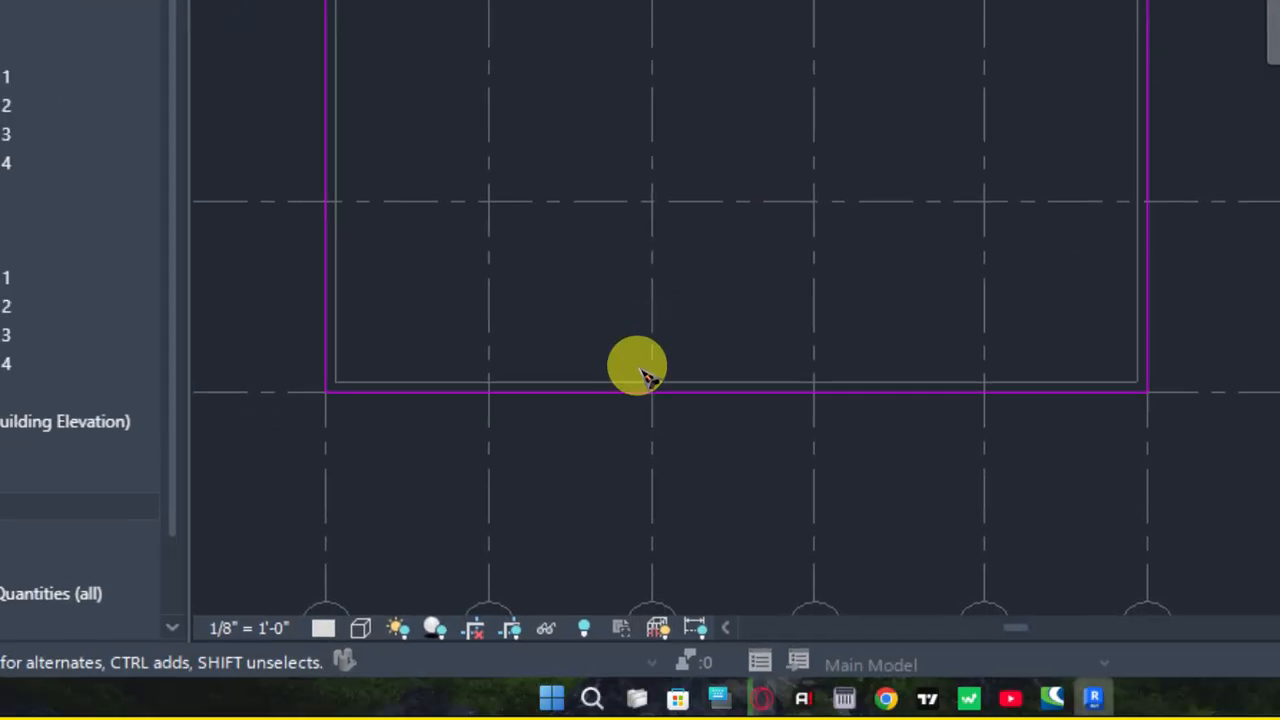
scroll(540, 456, "up", 1)
scroll(708, 297, "down", 2)
middle_click_drag(640, 360, 614, 471)
scroll(549, 483, "down", 3)
middle_click_drag(614, 343, 618, 287)
scroll(567, 338, "up", 2)
middle_click_drag(640, 360, 686, 443)
scroll(592, 580, "down", 1)
middle_click_drag(592, 580, 614, 456)
middle_click_drag(631, 360, 638, 450)
scroll(621, 450, "up", 2)
scroll(640, 361, "up", 2)
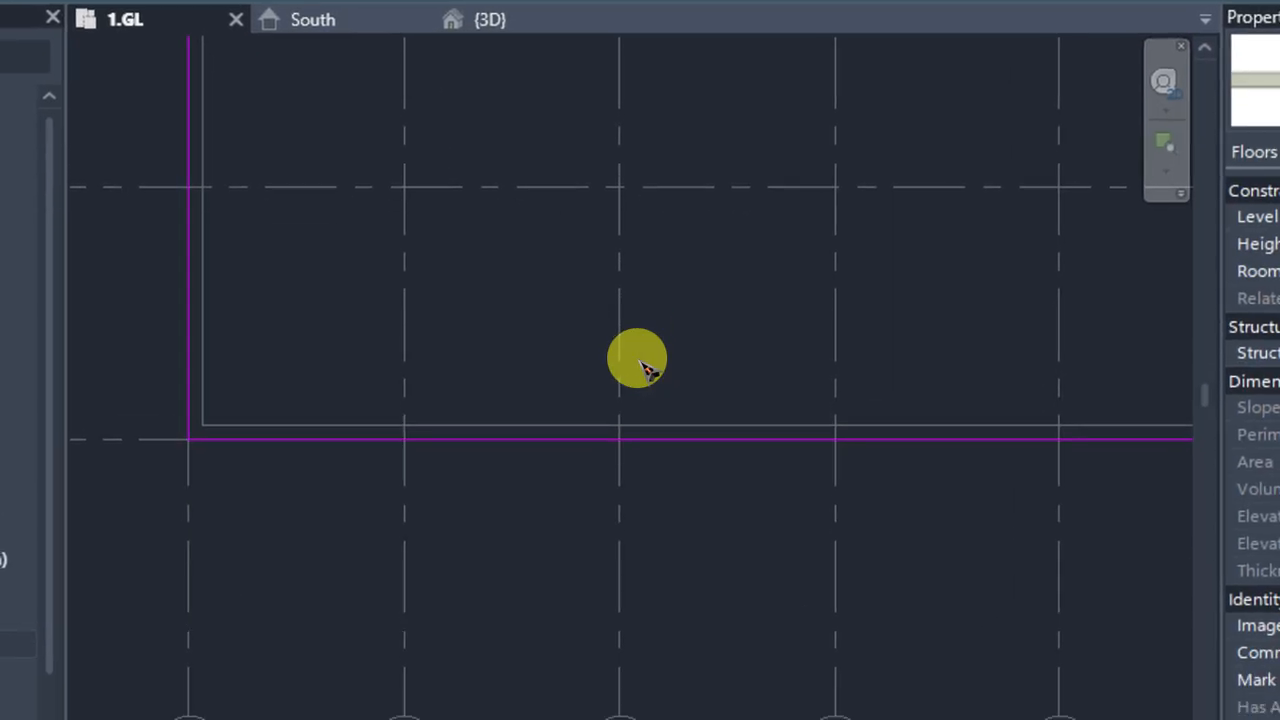
Finish the floor boundary sketch to create the SLB 6" slab on level 1.GL
scroll(712, 258, "down", 1)
middle_click_drag(728, 234, 728, 287)
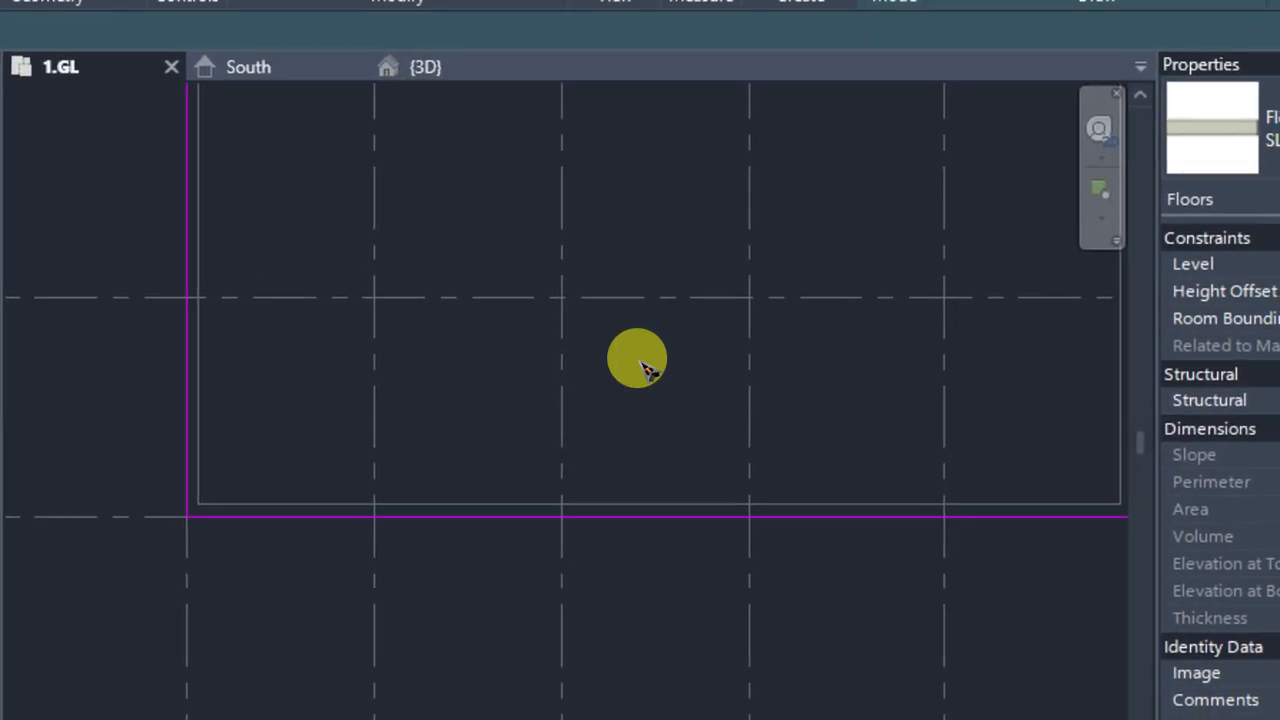
scroll(643, 366, "down", 1)
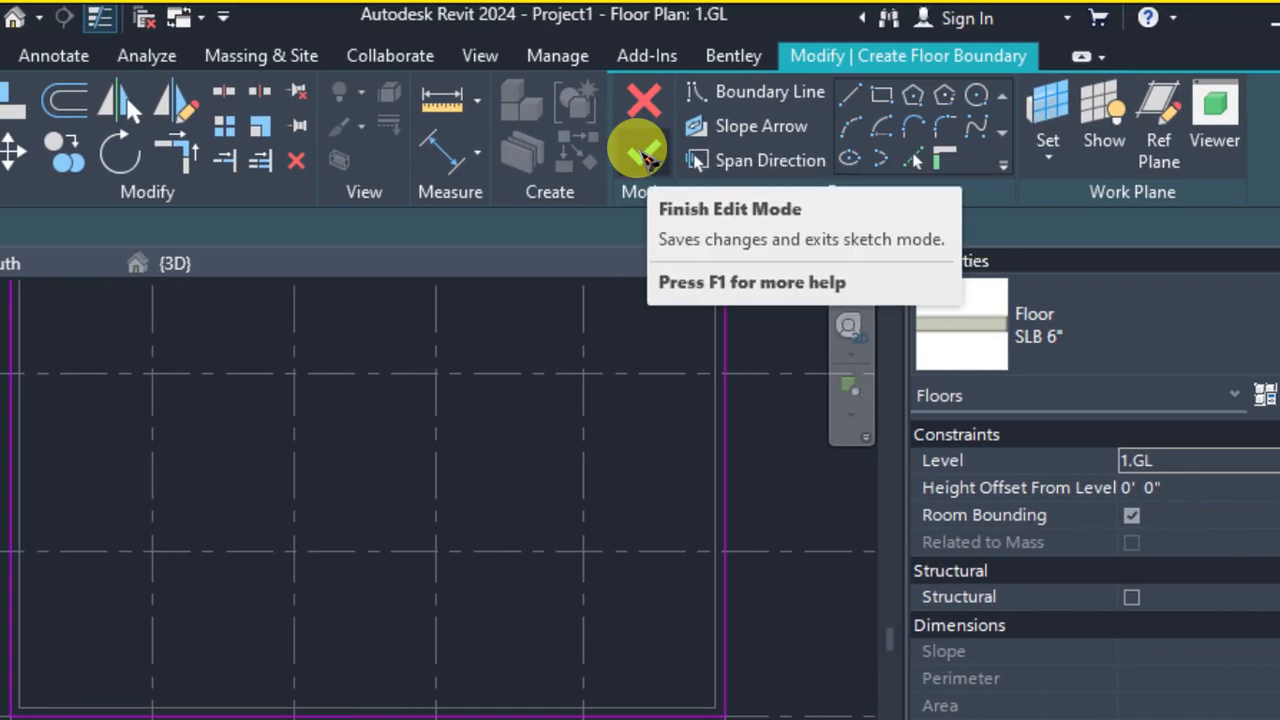
left_click(643, 152)
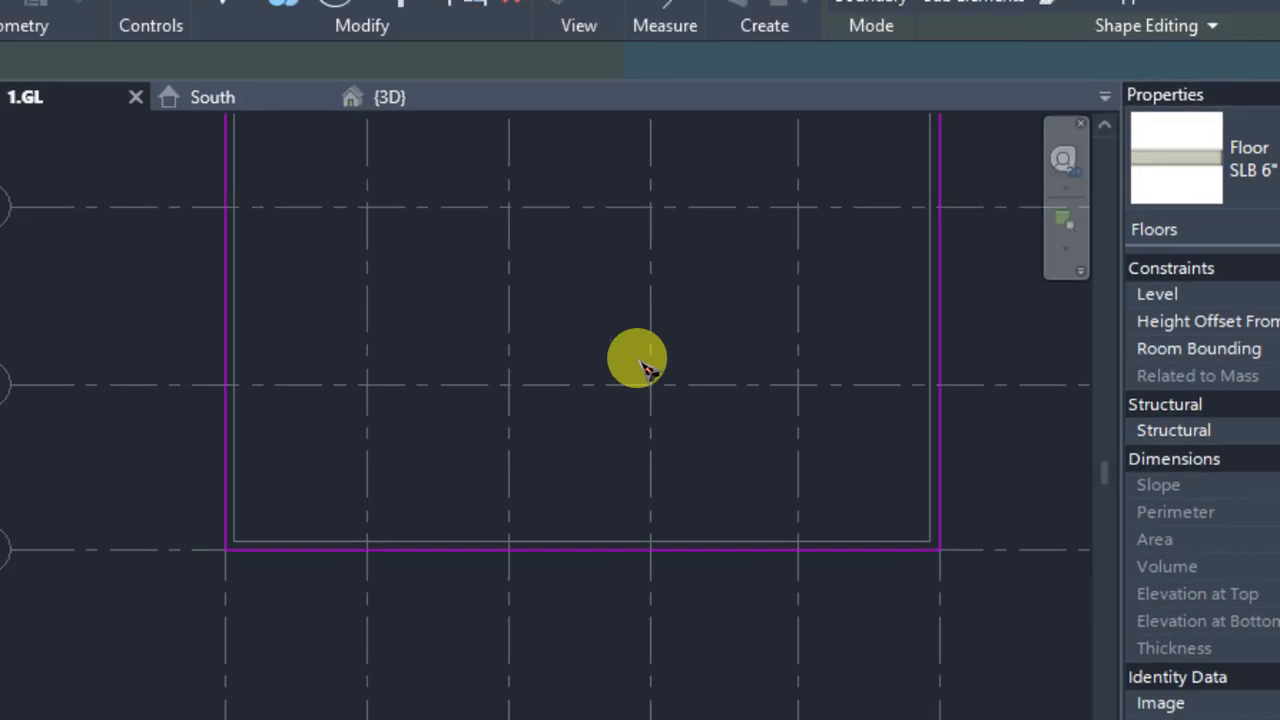
scroll(648, 370, "down", 2)
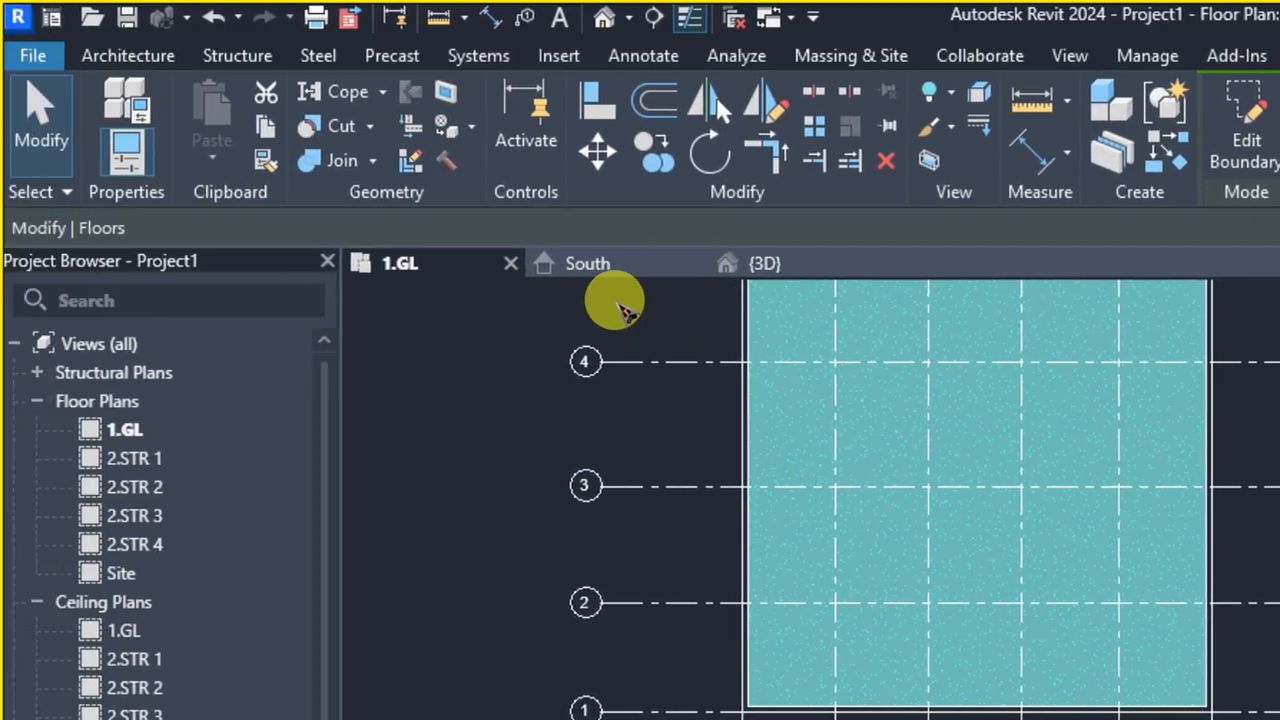
Switch to the 3D view and examine the slab's edge at the base of the front wall
left_click(622, 74)
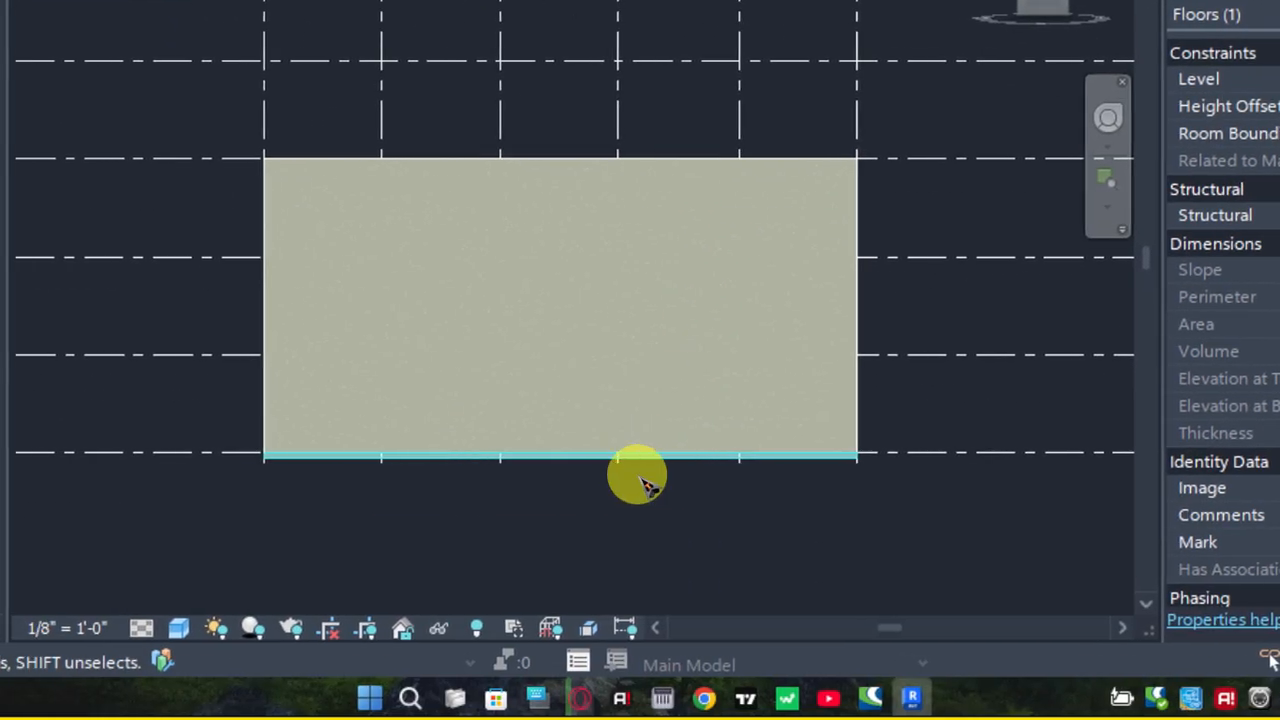
scroll(580, 542, "up", 1)
middle_click_drag(574, 548, 692, 330)
scroll(678, 318, "up", 3)
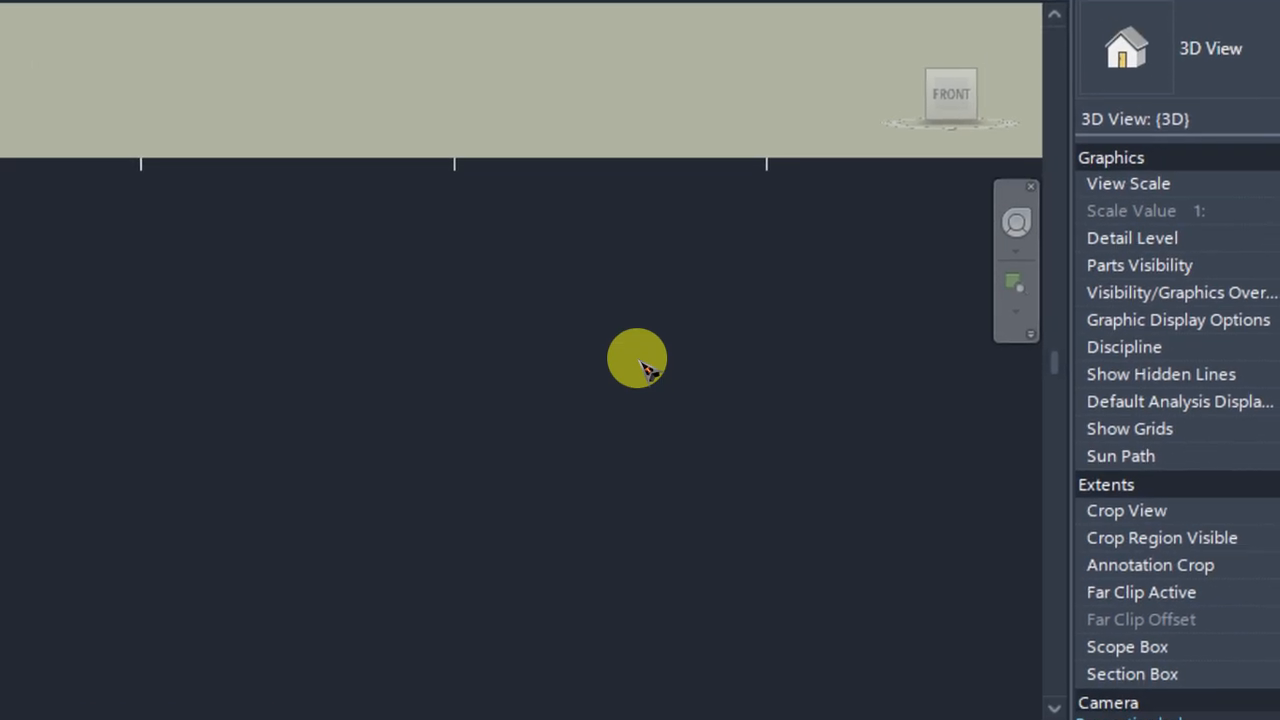
middle_click_drag(158, 147, 462, 327)
scroll(366, 362, "up", 2)
scroll(345, 368, "up", 1)
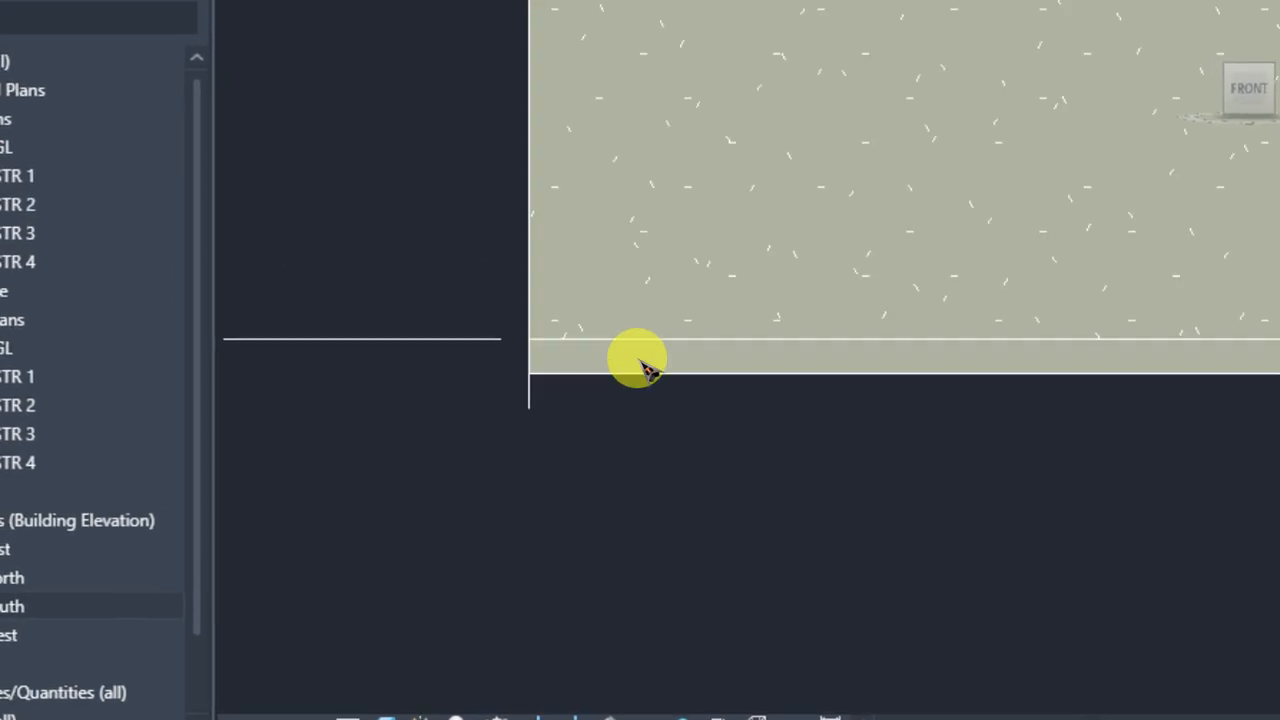
left_click(642, 342)
scroll(630, 460, "down", 1)
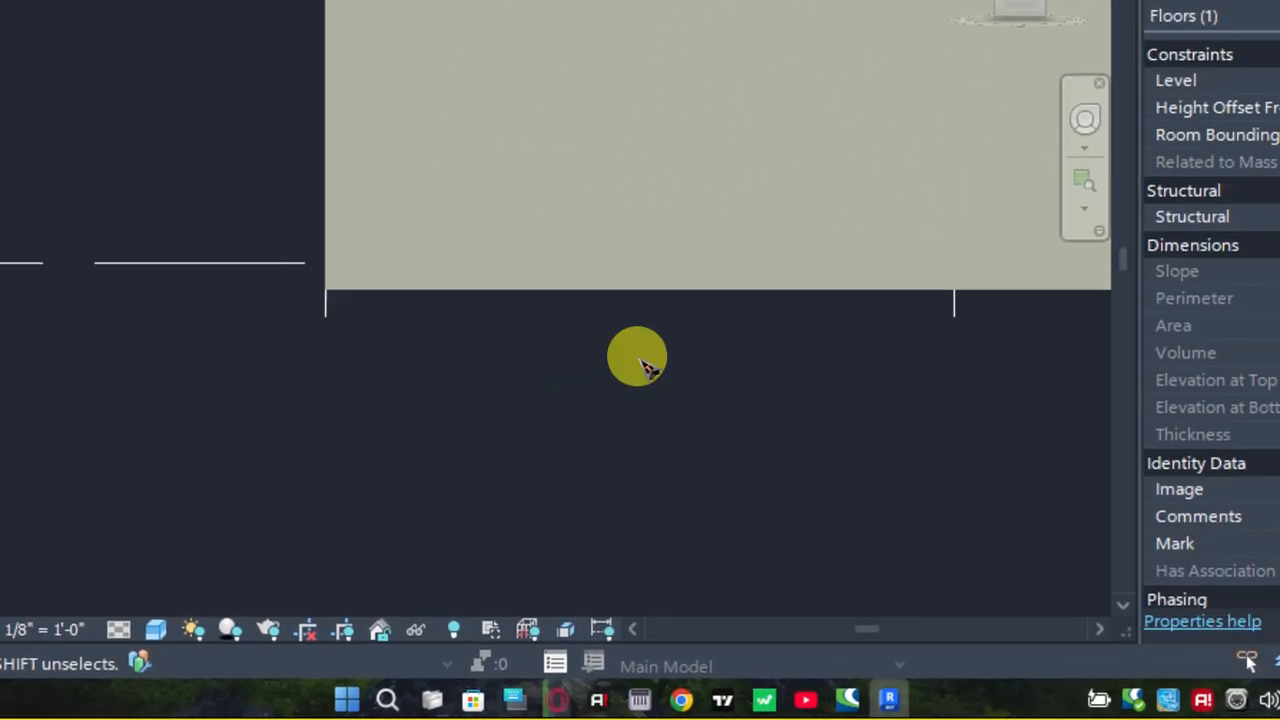
left_click(640, 360)
scroll(563, 22, "down", 1)
Restore the 3D view's home orientation and inspect the slab inside the wall enclosure
left_click(655, 300)
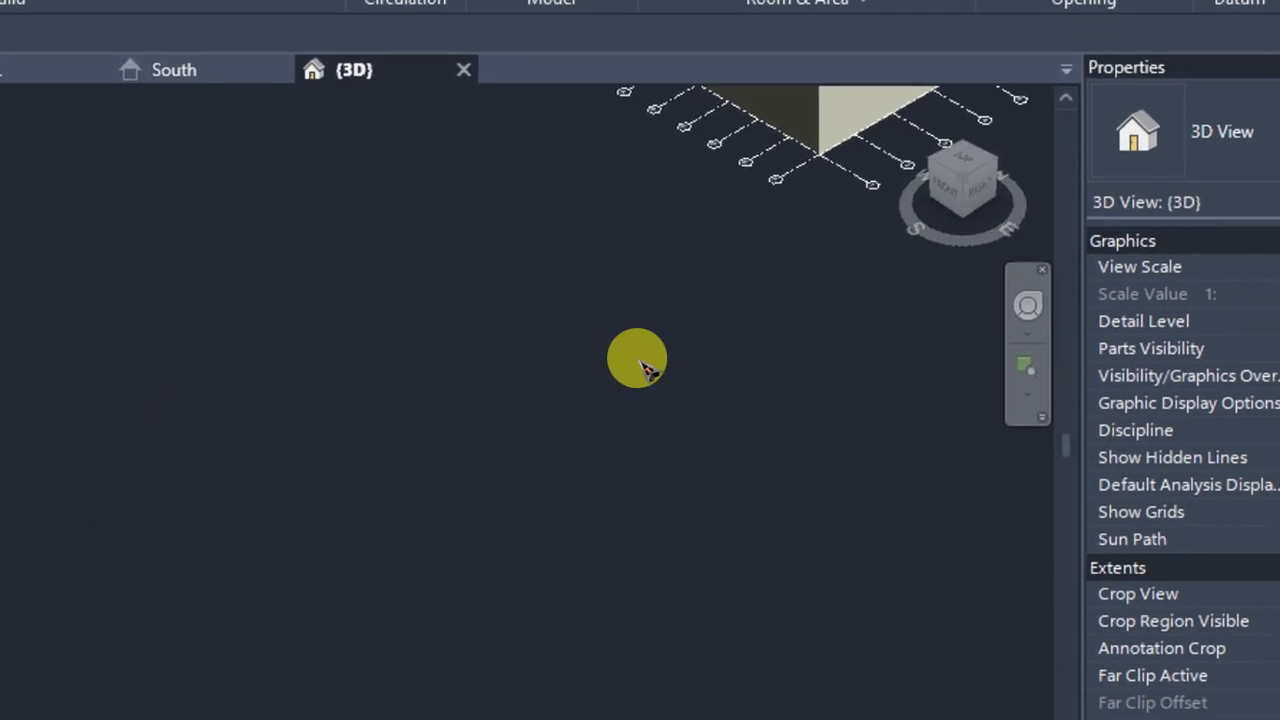
middle_click_drag(638, 338, 738, 190)
scroll(611, 478, "up", 3)
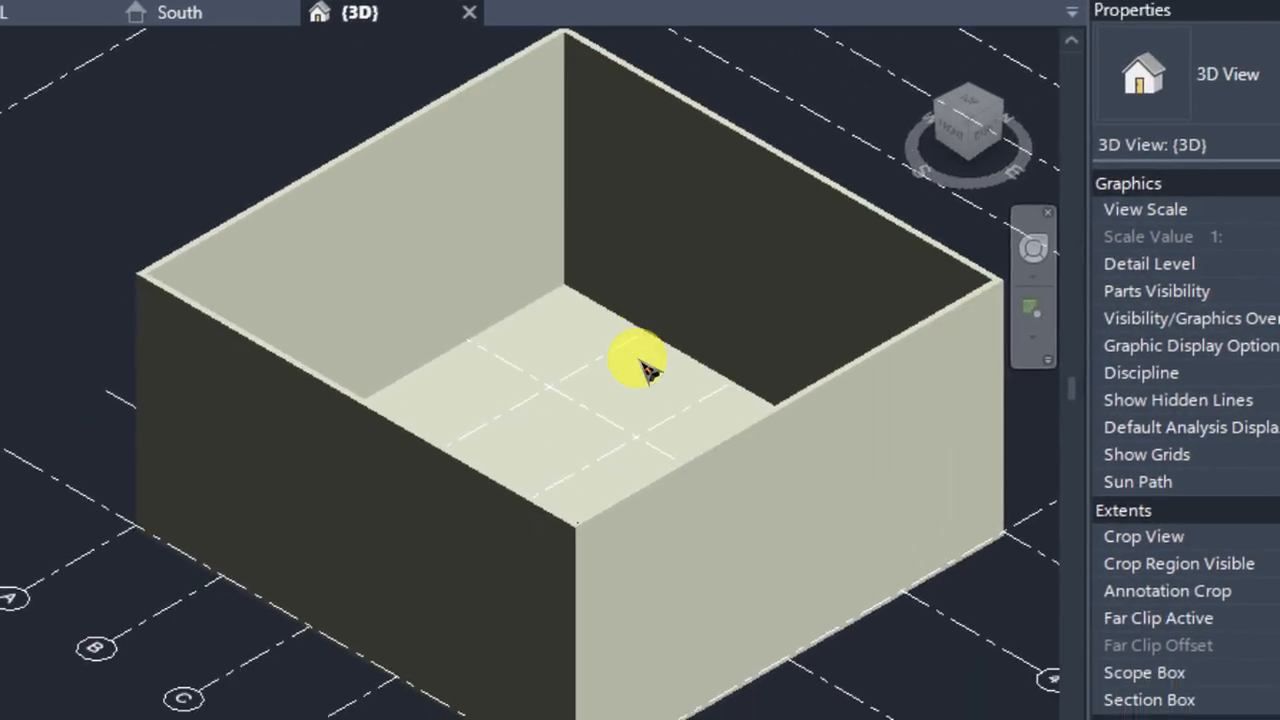
scroll(648, 370, "up", 3)
scroll(648, 370, "down", 3)
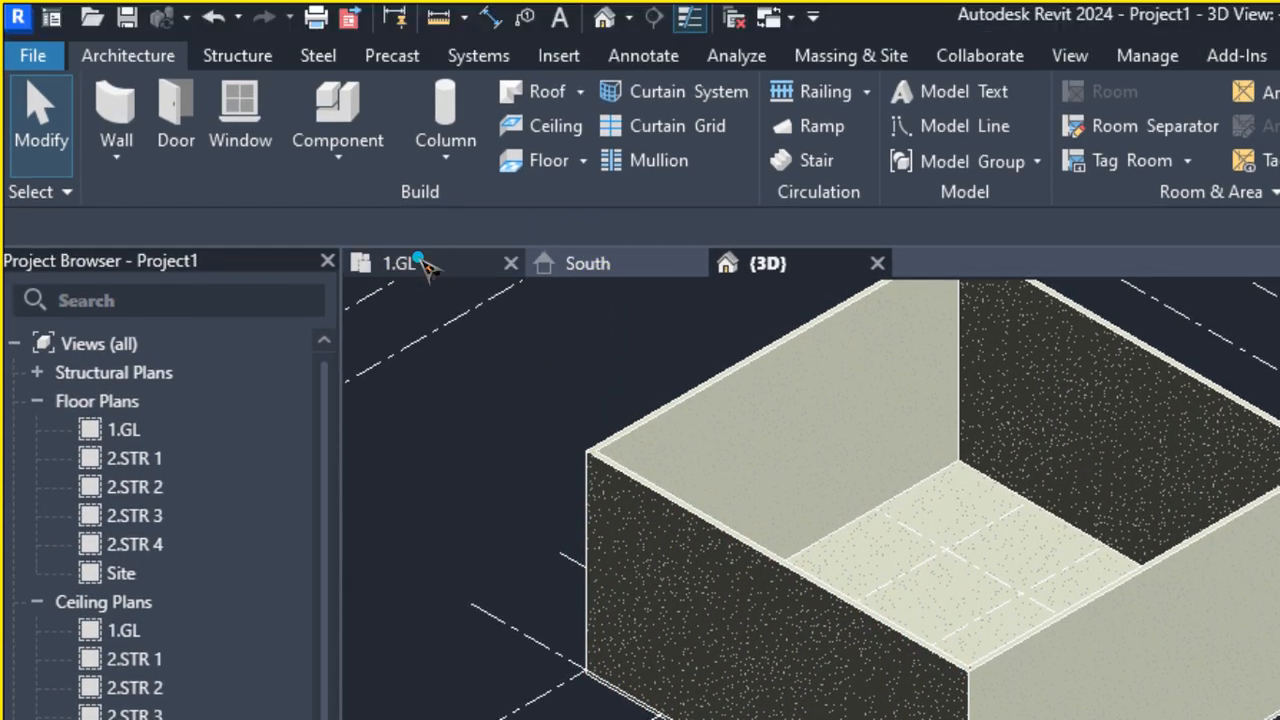
In the 1.GL floor plan, align the front wall's outer face with grid 2
left_click(425, 268)
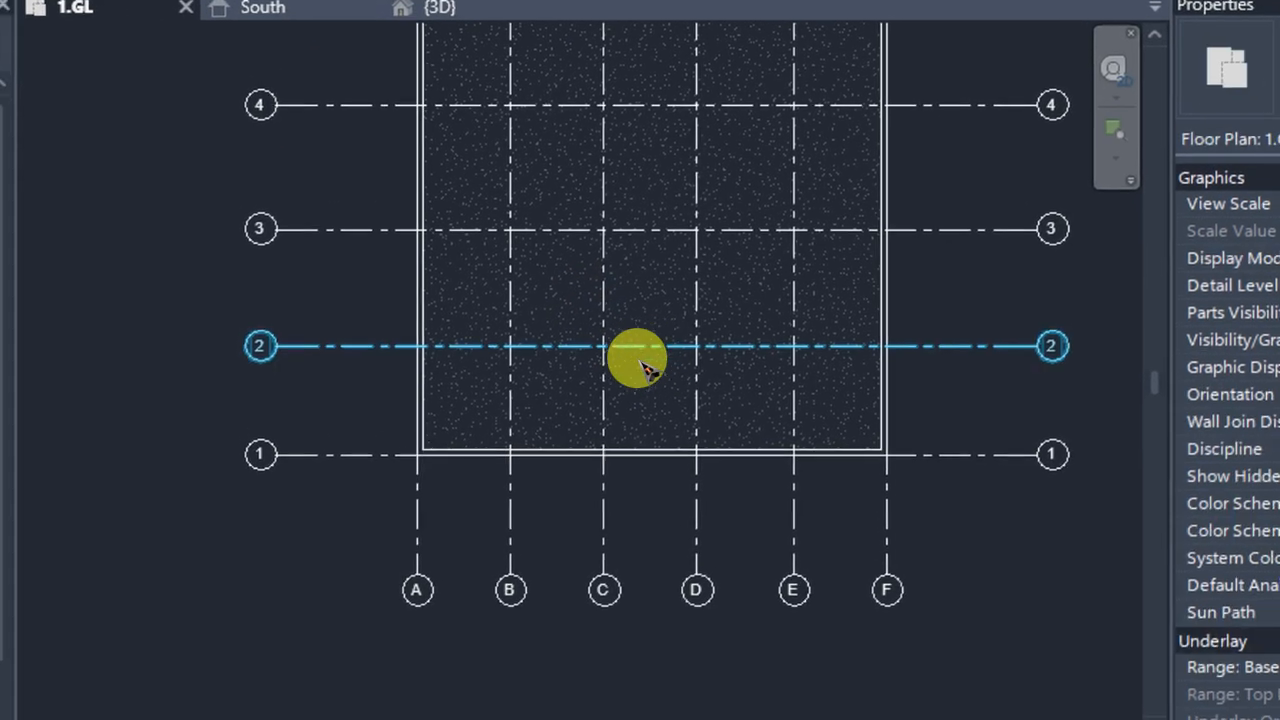
scroll(643, 366, "up", 3)
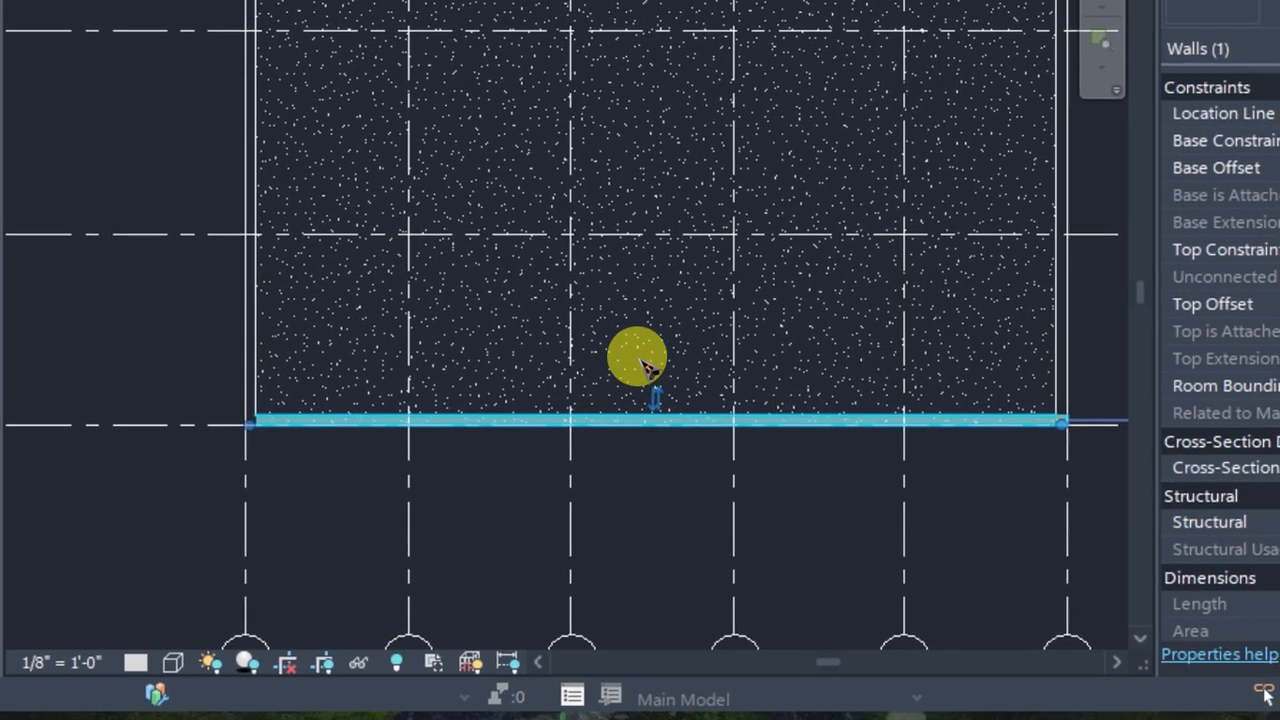
scroll(650, 350, "up", 4)
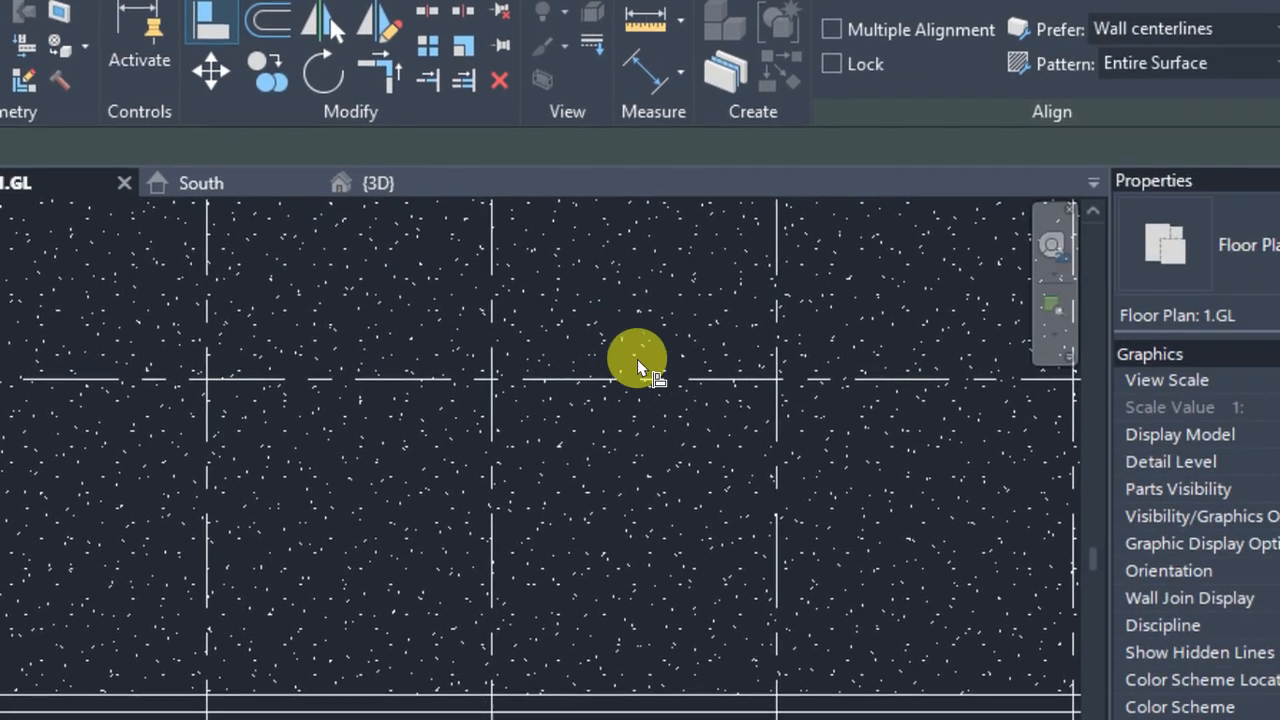
scroll(1026, 442, "up", 1)
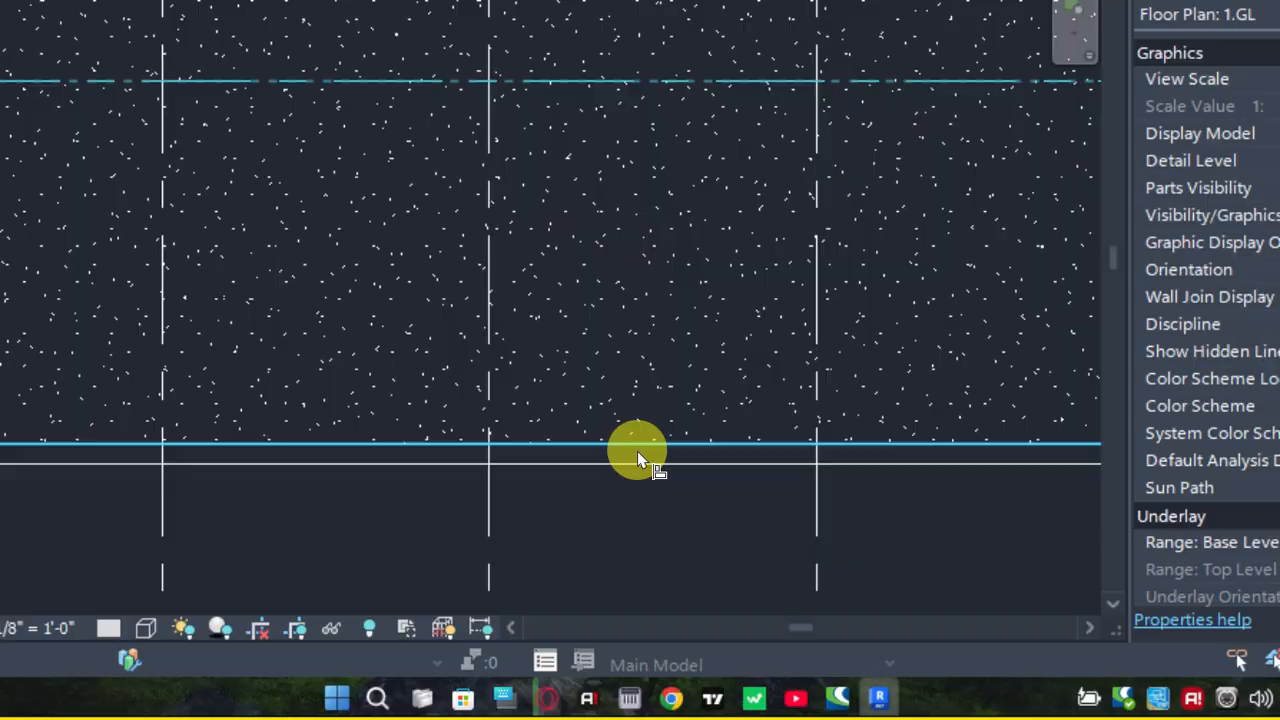
left_click(637, 460)
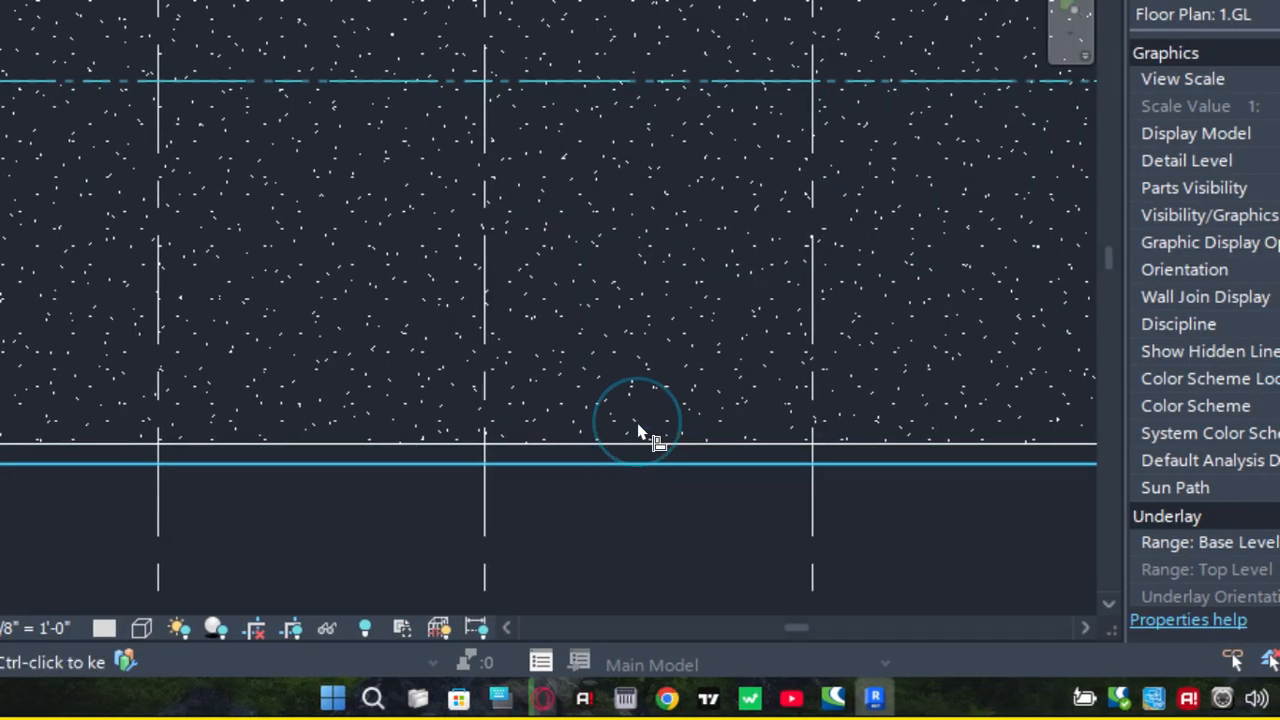
scroll(638, 206, "down", 1)
mouse_move(637, 358)
middle_mouse_down()
mouse_move(683, 430)
mouse_move(710, 373)
mouse_move(628, 382)
middle_mouse_up()
scroll(675, 412, "down", 1)
scroll(698, 387, "down", 1)
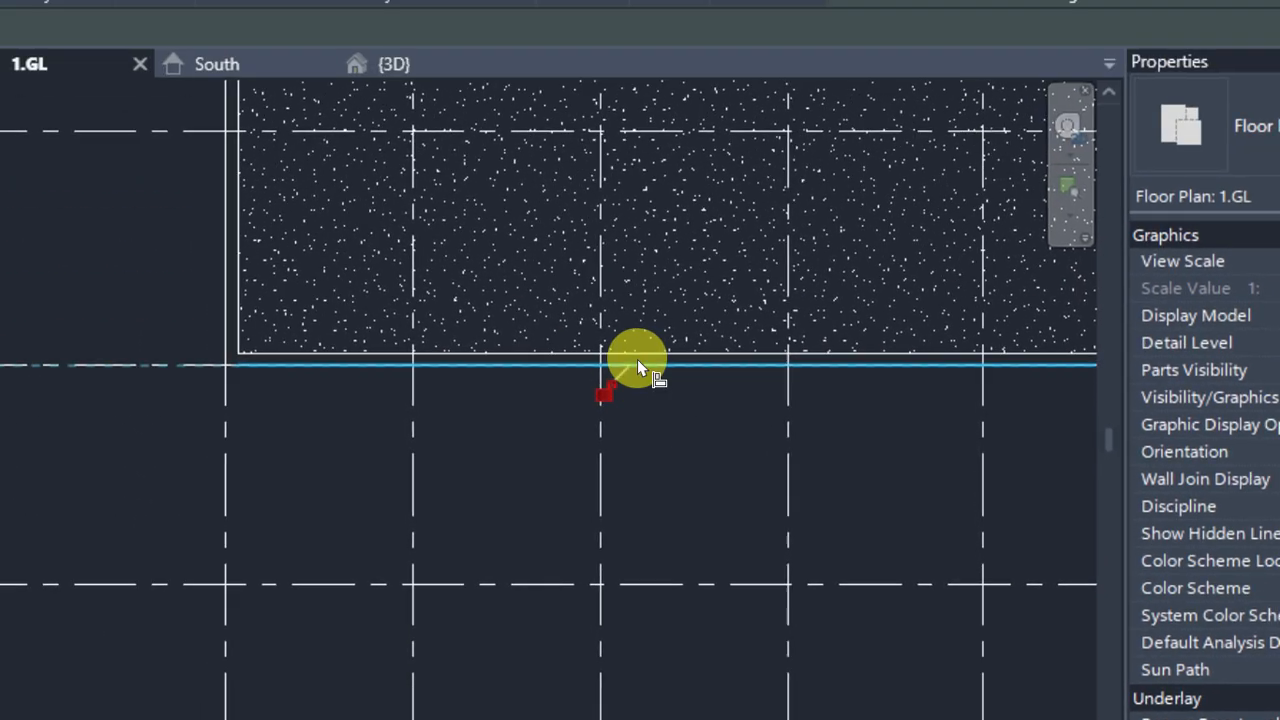
key("Escape")
key("Escape")
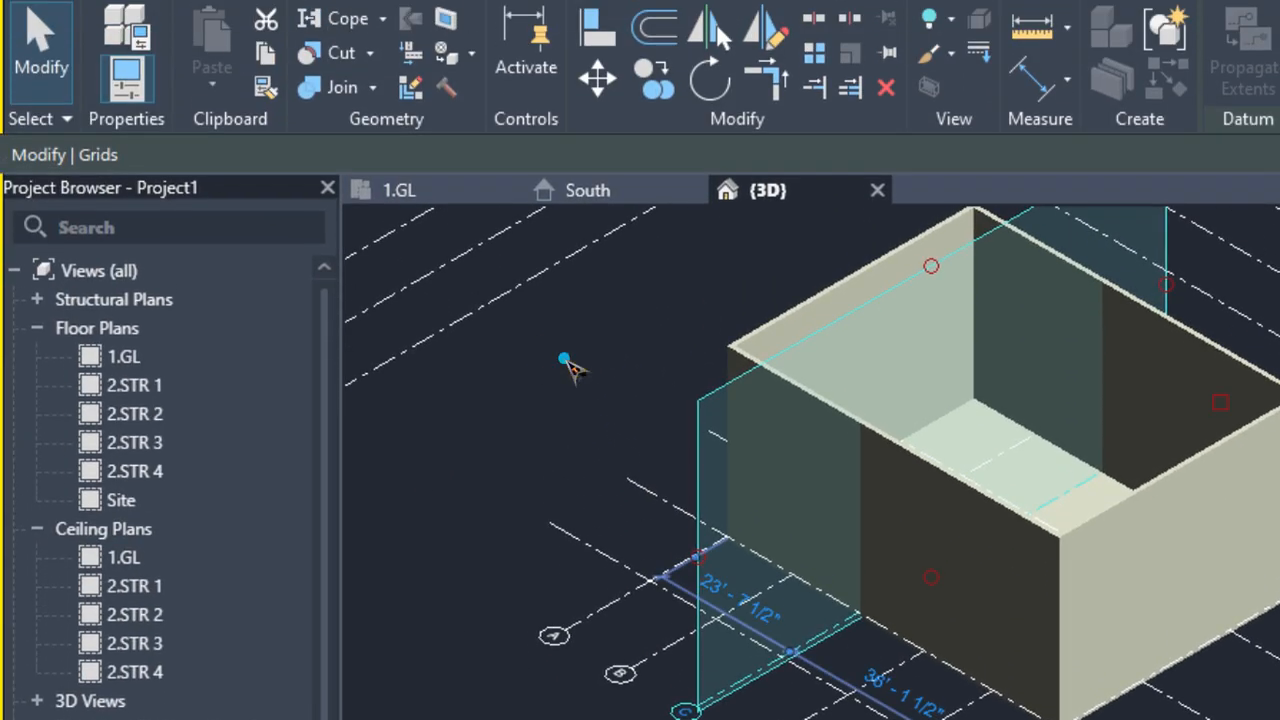
Examine the front wall and the slab edge along grid 2 in the 3D view
left_click(565, 359)
scroll(925, 521, "up", 2)
scroll(1002, 512, "down", 2)
middle_click_drag(1030, 518, 1000, 514)
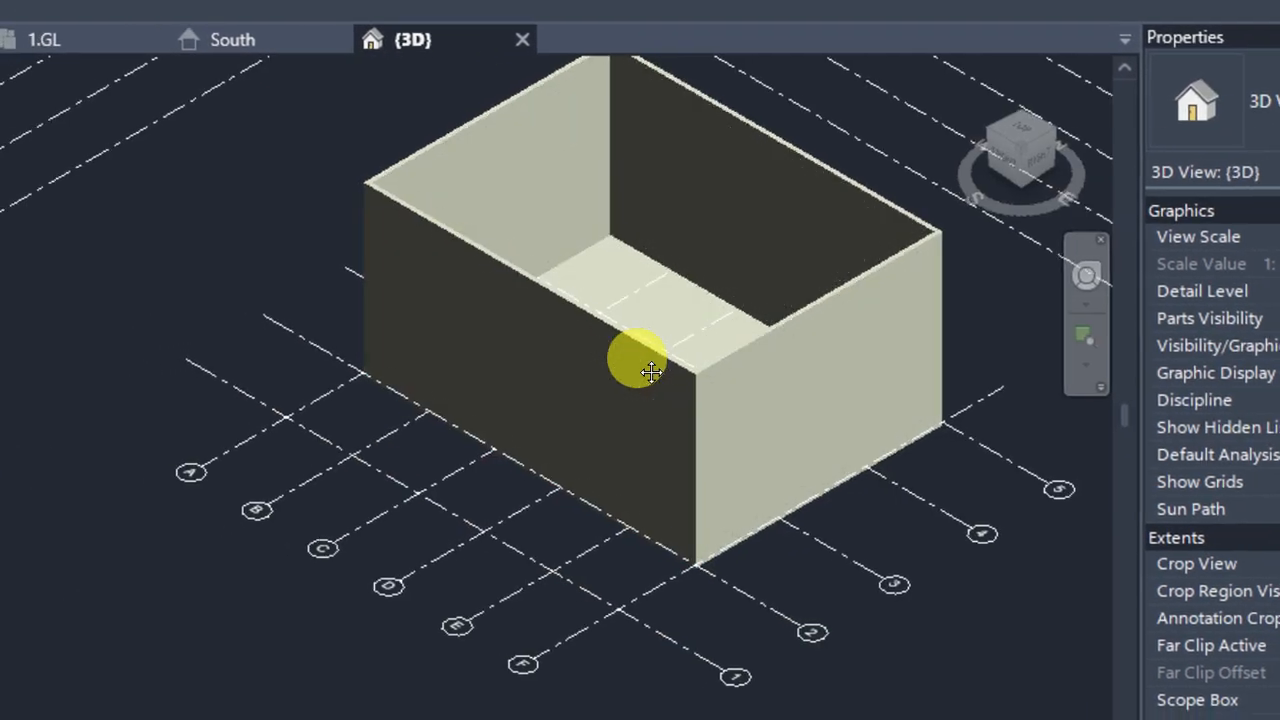
scroll(688, 558, "up", 6)
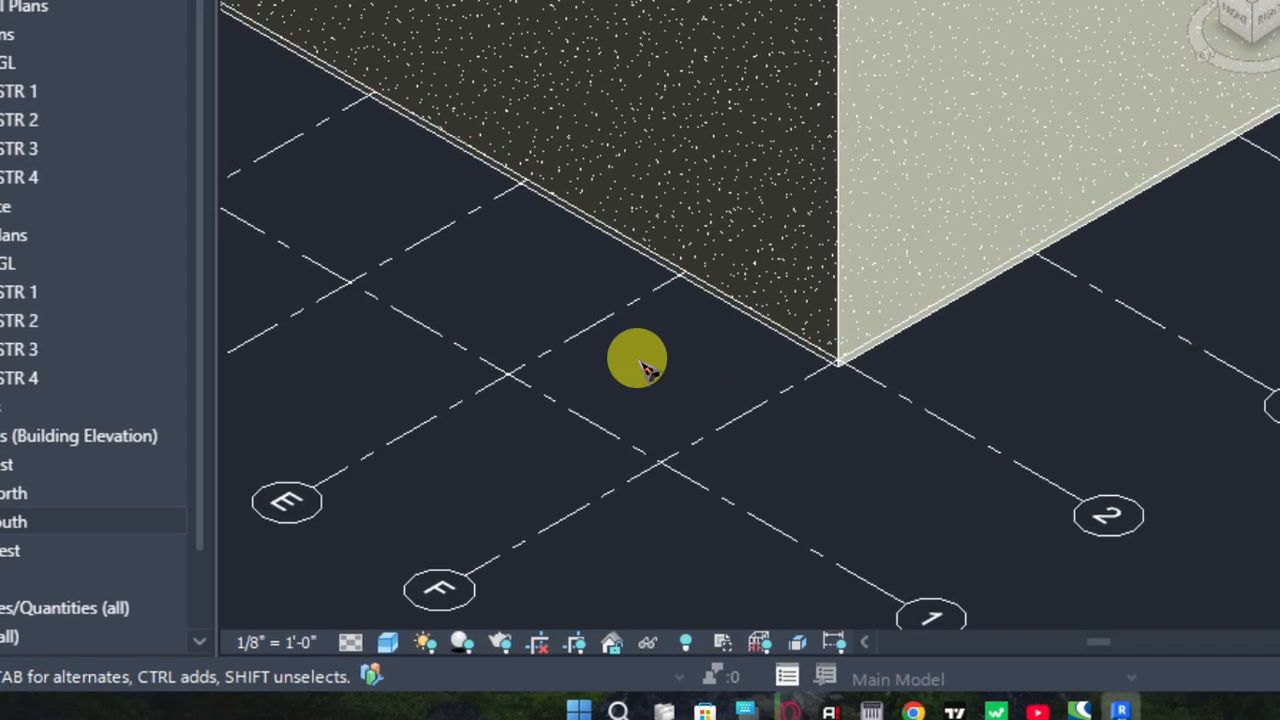
scroll(641, 363, "down", 2)
middle_click_drag(641, 363, 810, 322)
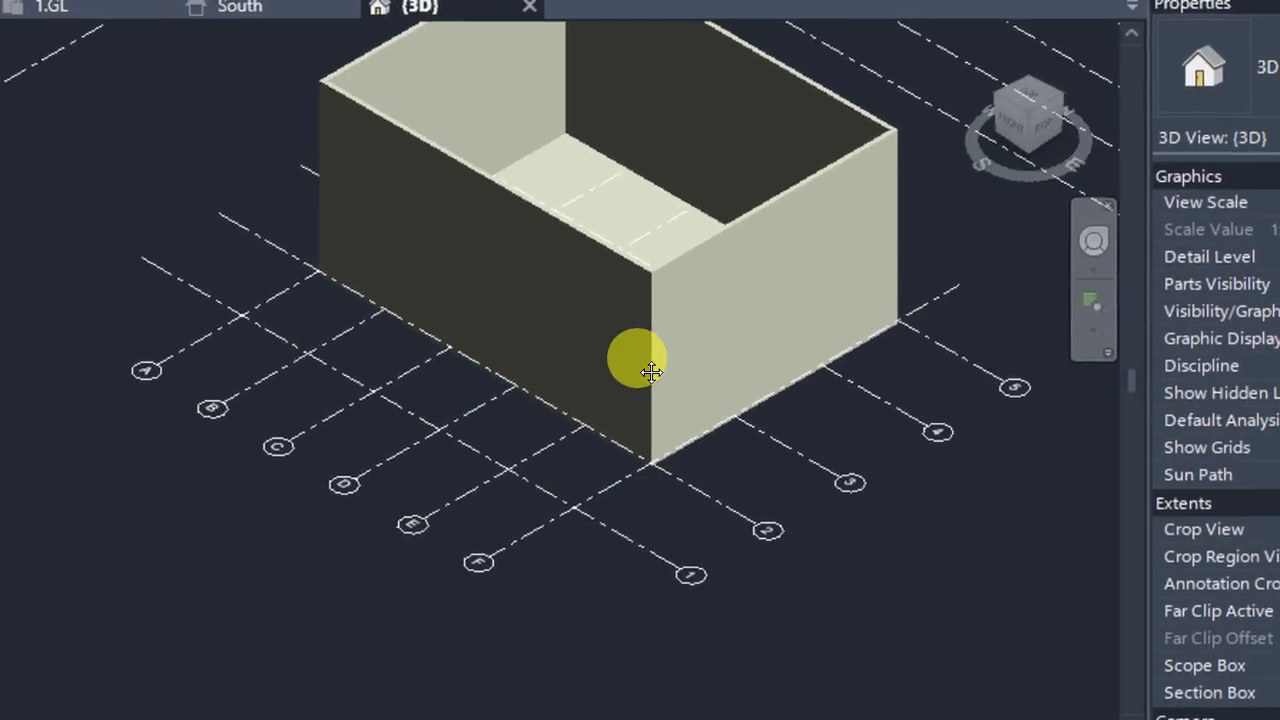
middle_click_drag(652, 372, 681, 422)
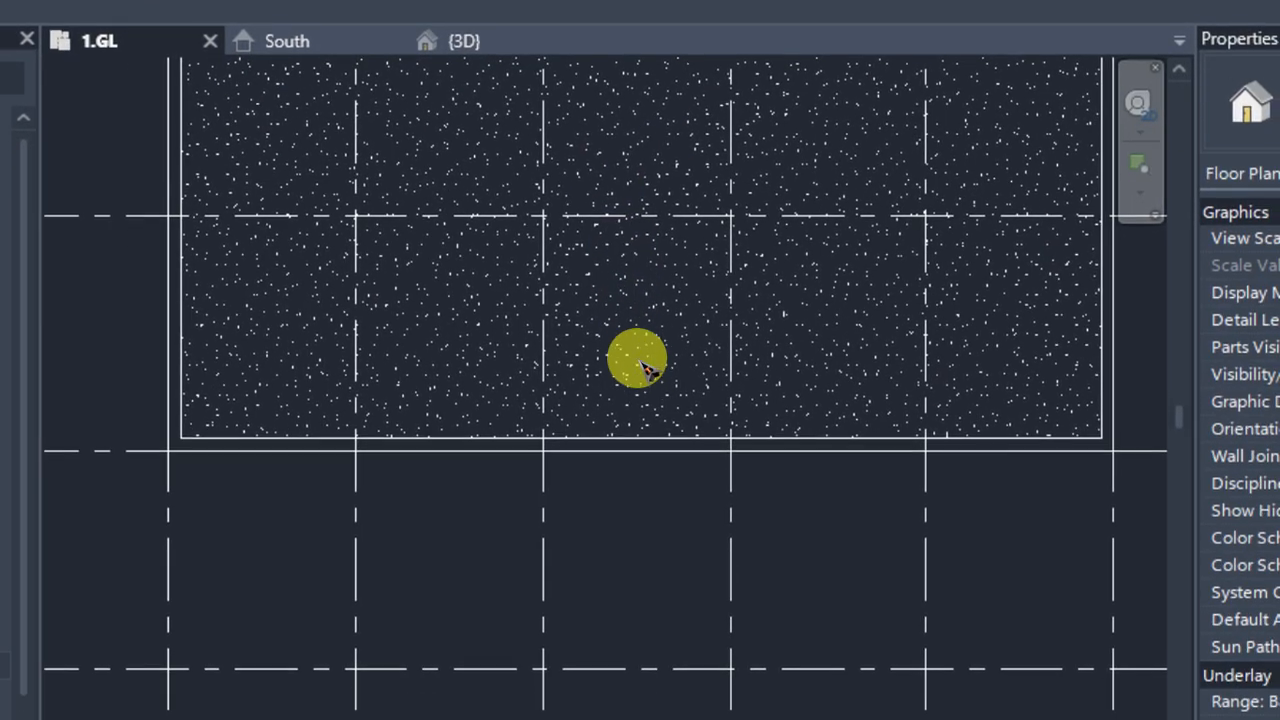
Examine the open area between the front wall and grid 1 in the 1.GL floor plan
scroll(640, 362, "down", 3)
middle_click_drag(640, 362, 633, 283)
scroll(635, 333, "up", 3)
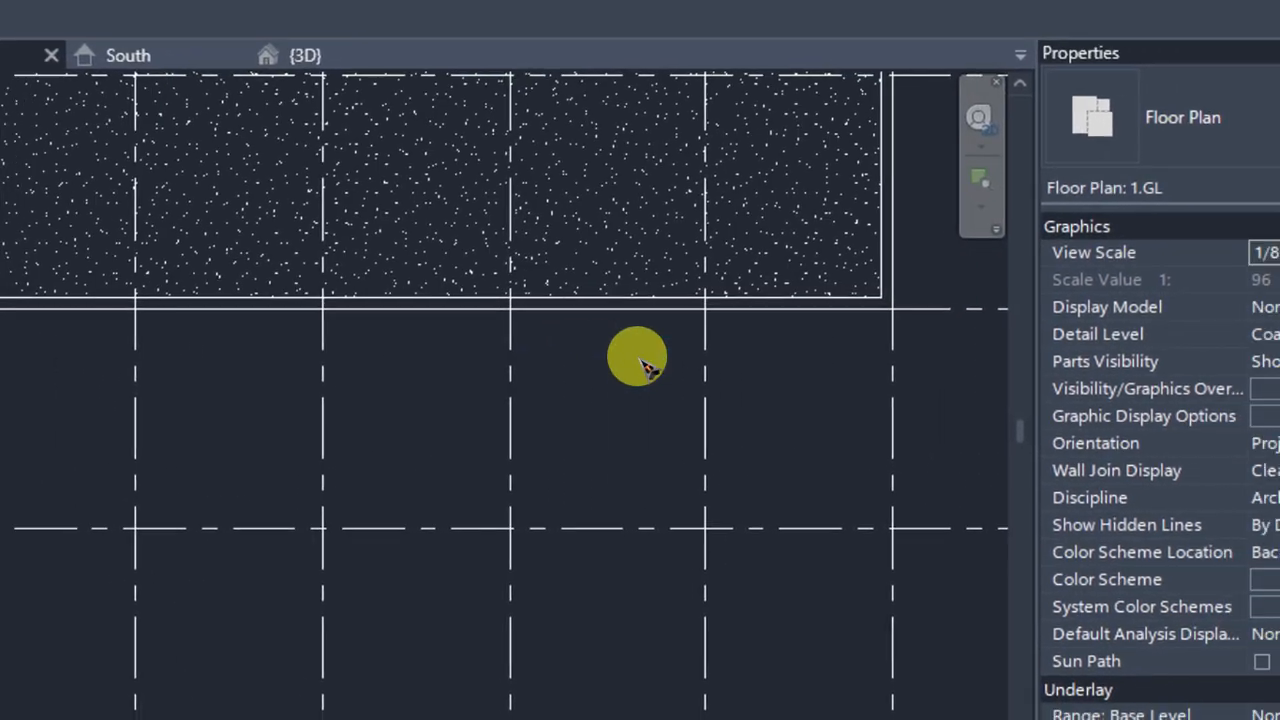
scroll(612, 364, "down", 2)
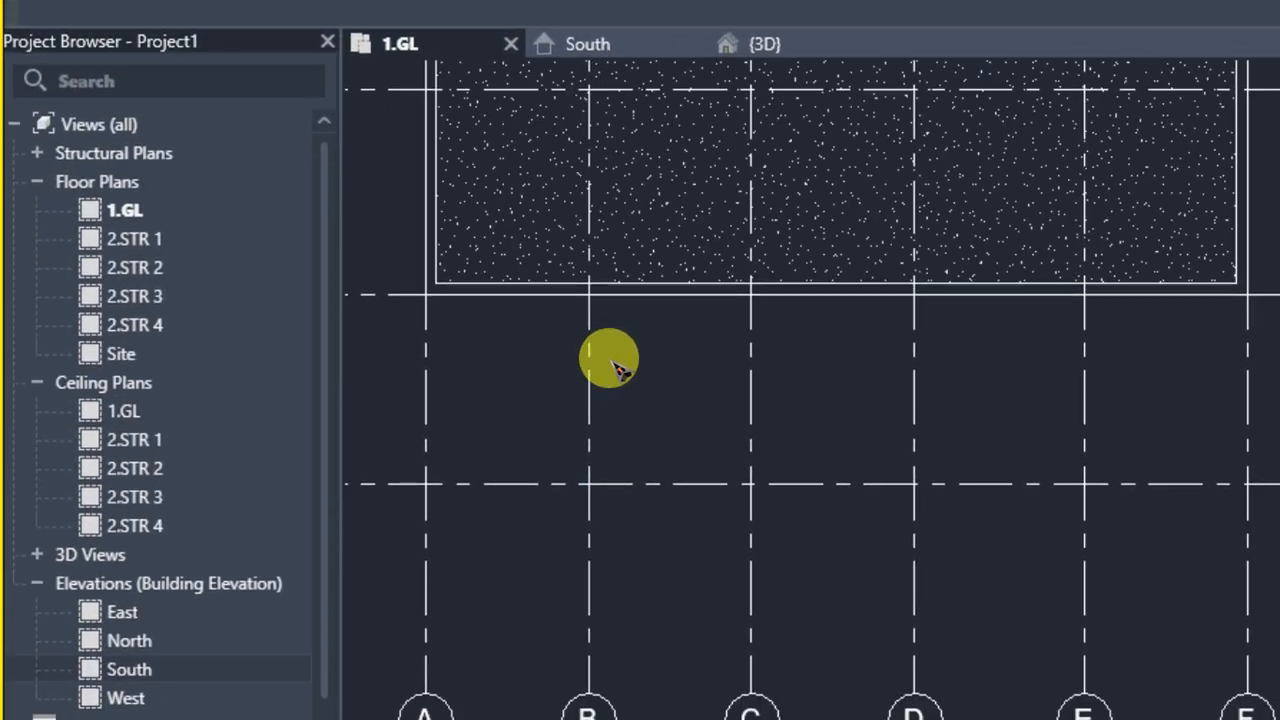
scroll(610, 368, "up", 2)
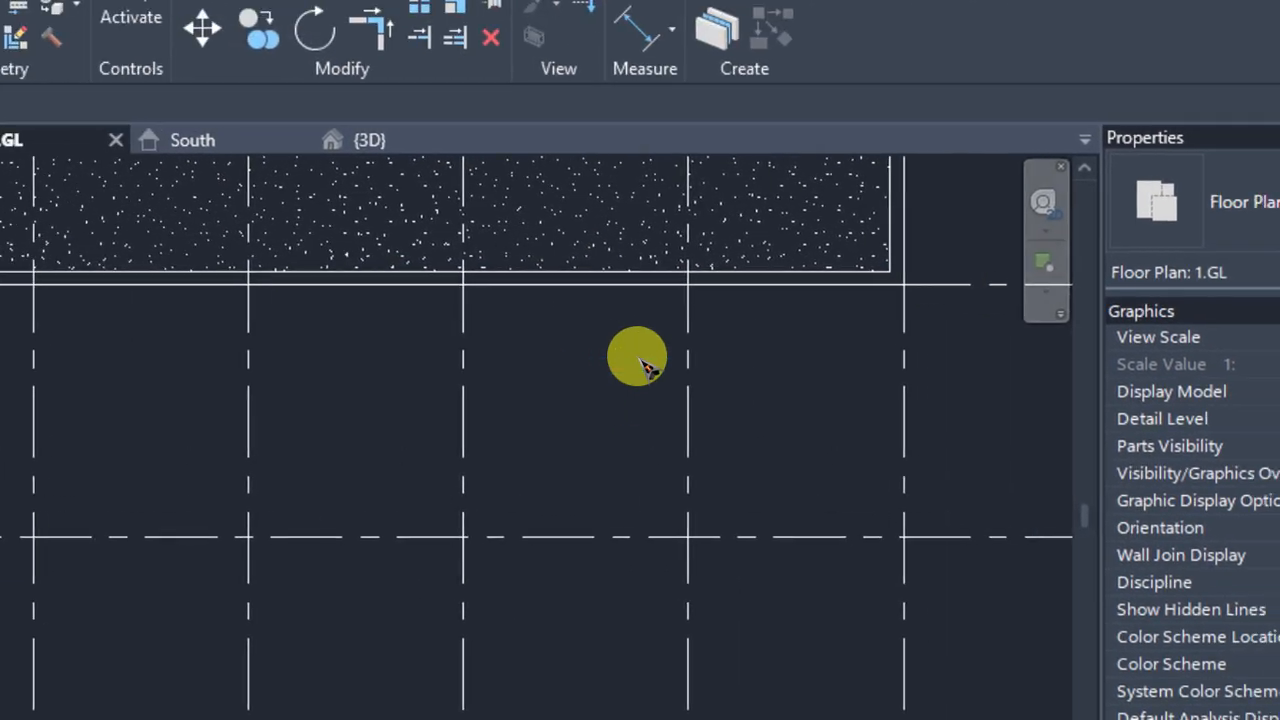
scroll(632, 508, "down", 1)
scroll(482, 480, "up", 2)
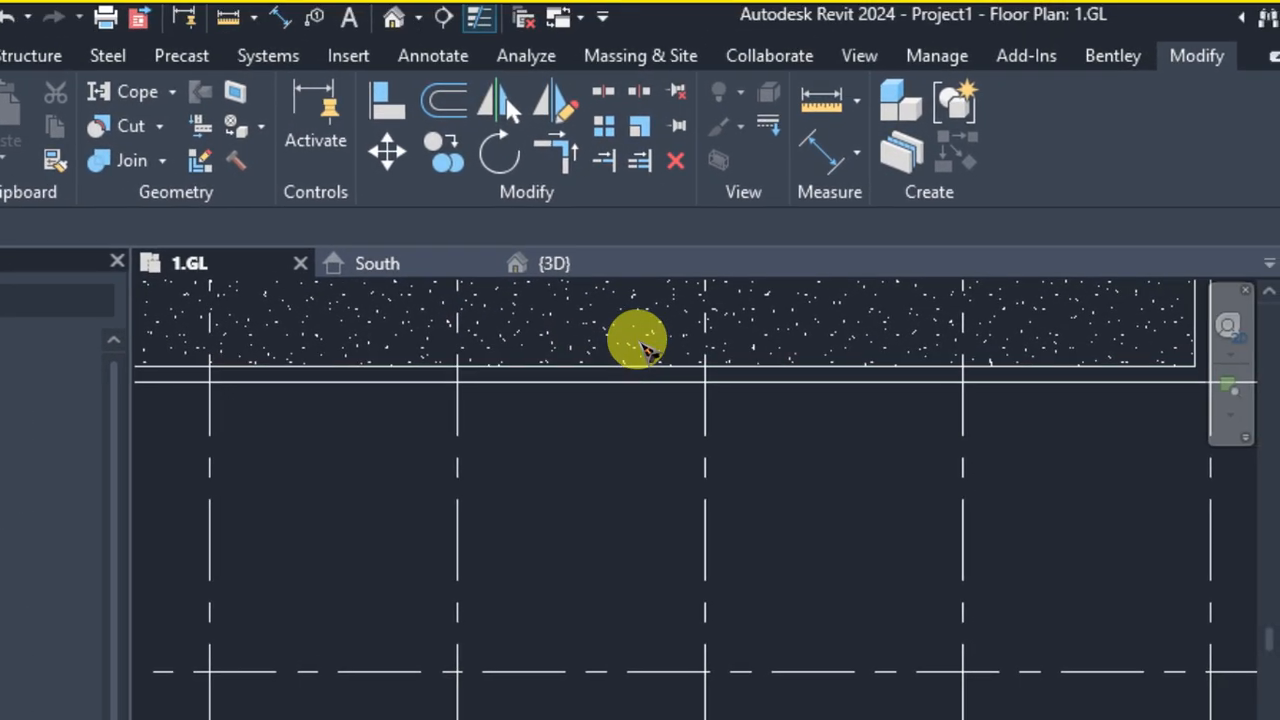
Select the slab in the 3D view and open its boundary sketch for editing in the 1.GL floor plan
left_click(747, 431)
left_click(648, 266)
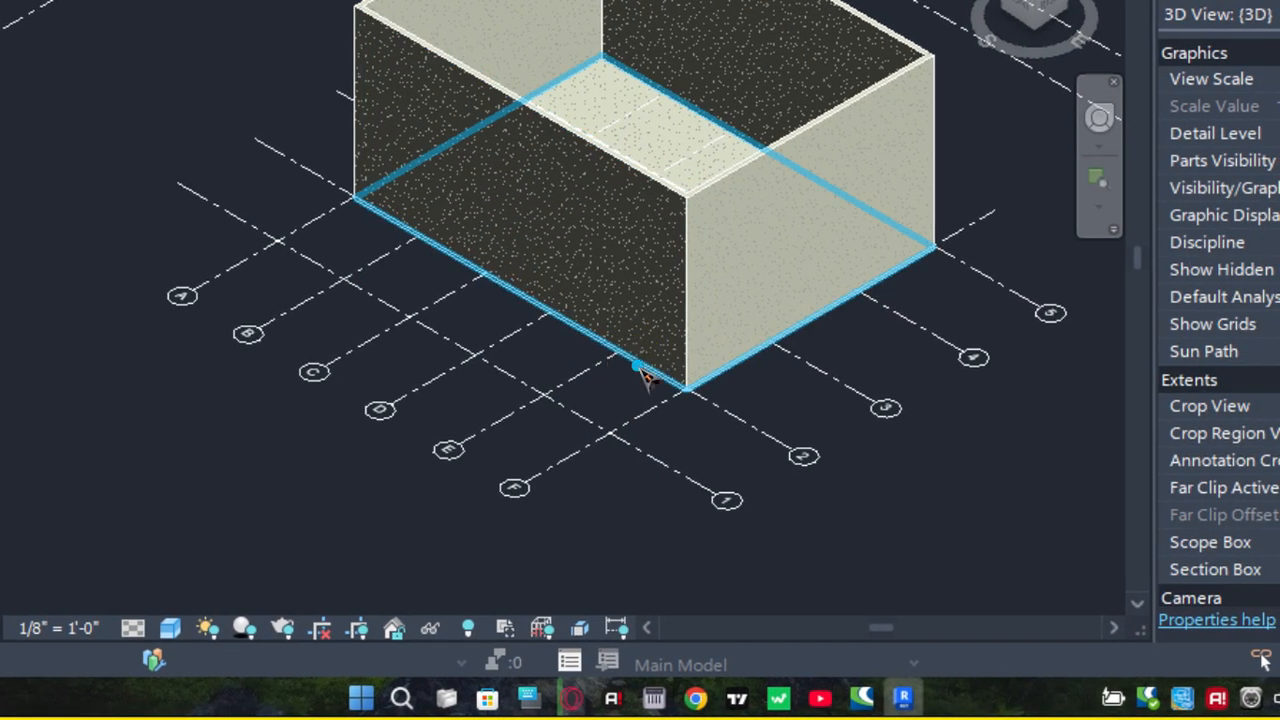
left_click(640, 370)
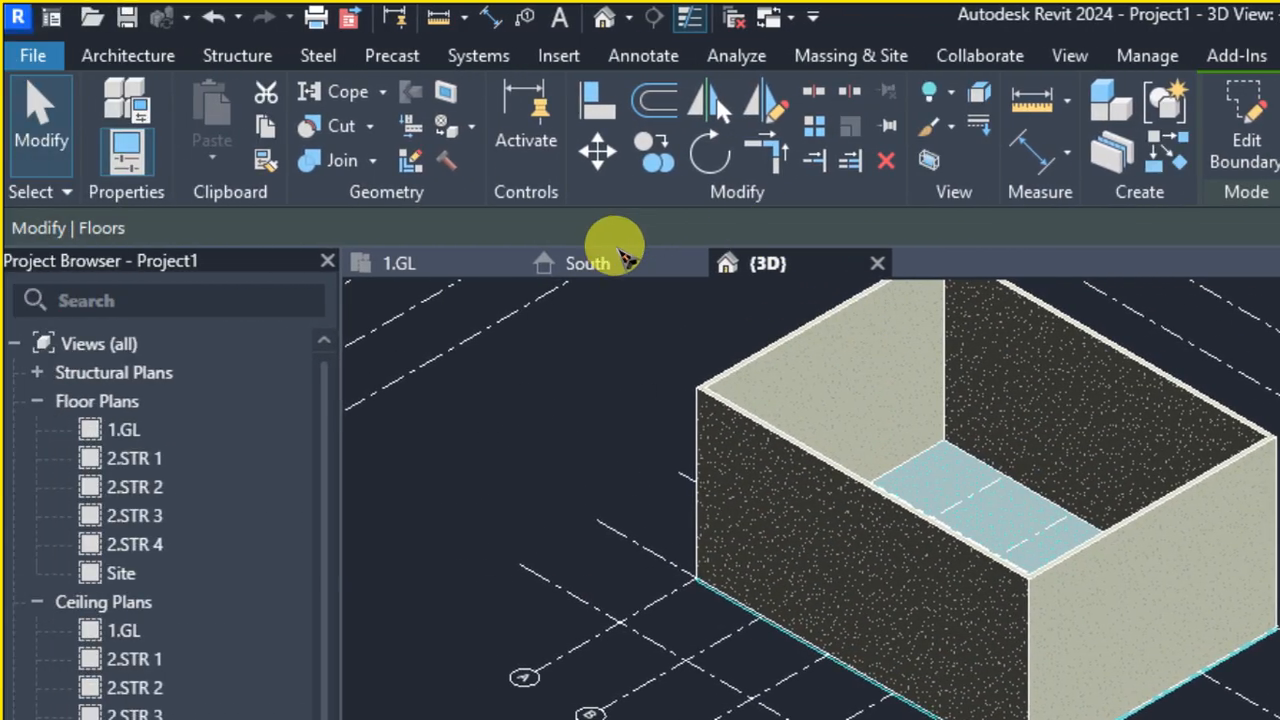
left_click(452, 268)
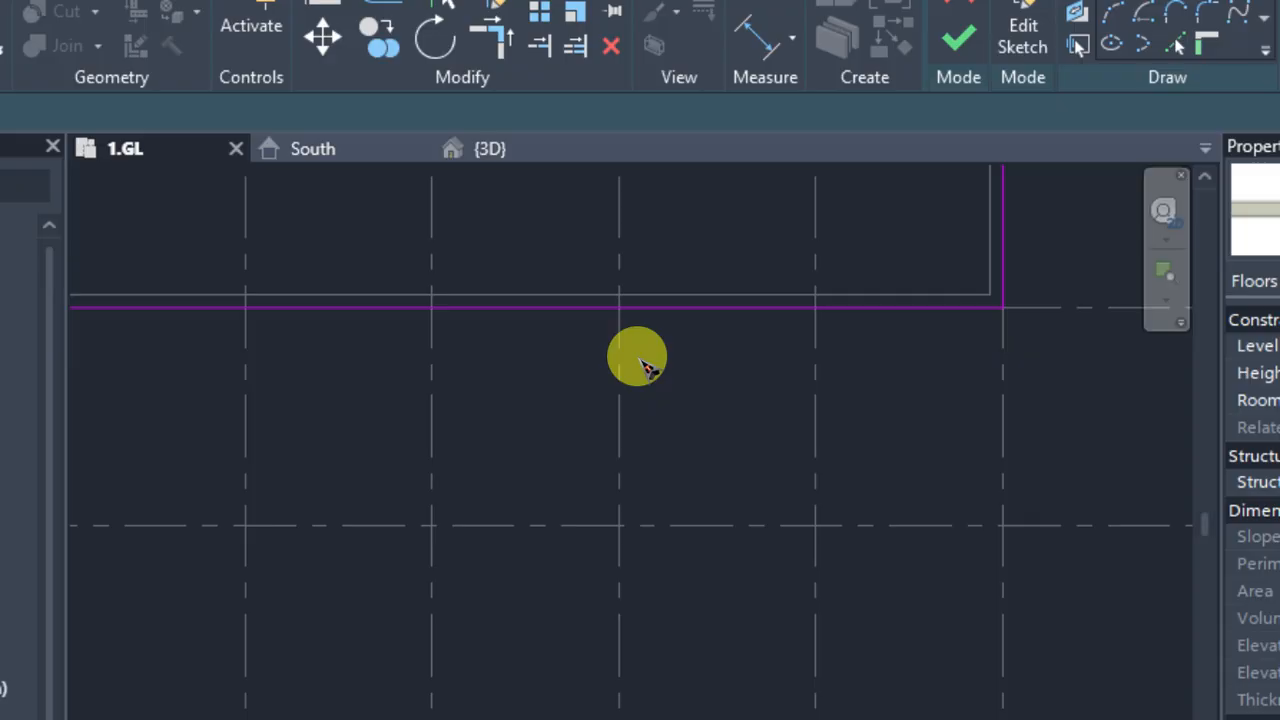
Sketch a 10' boundary line perpendicular to the slab's front edge, outward from its midpoint towards grid 1
scroll(645, 366, "down", 3)
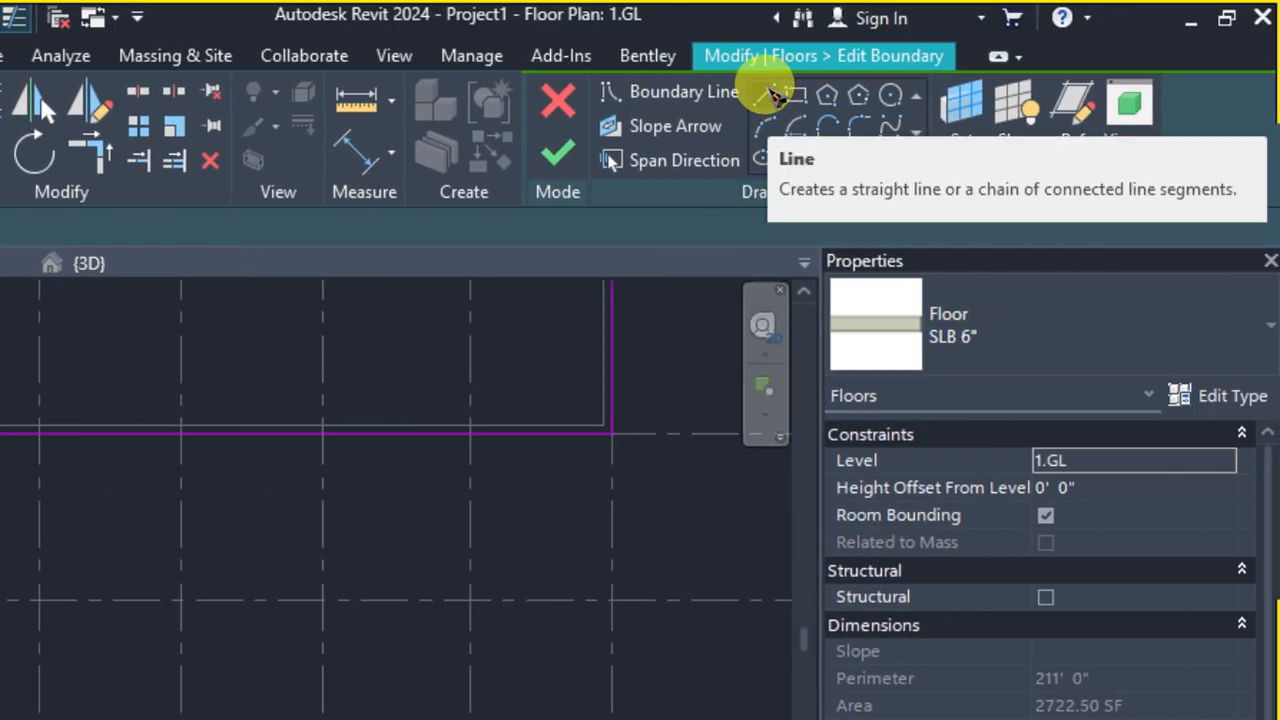
scroll(646, 366, "up", 2)
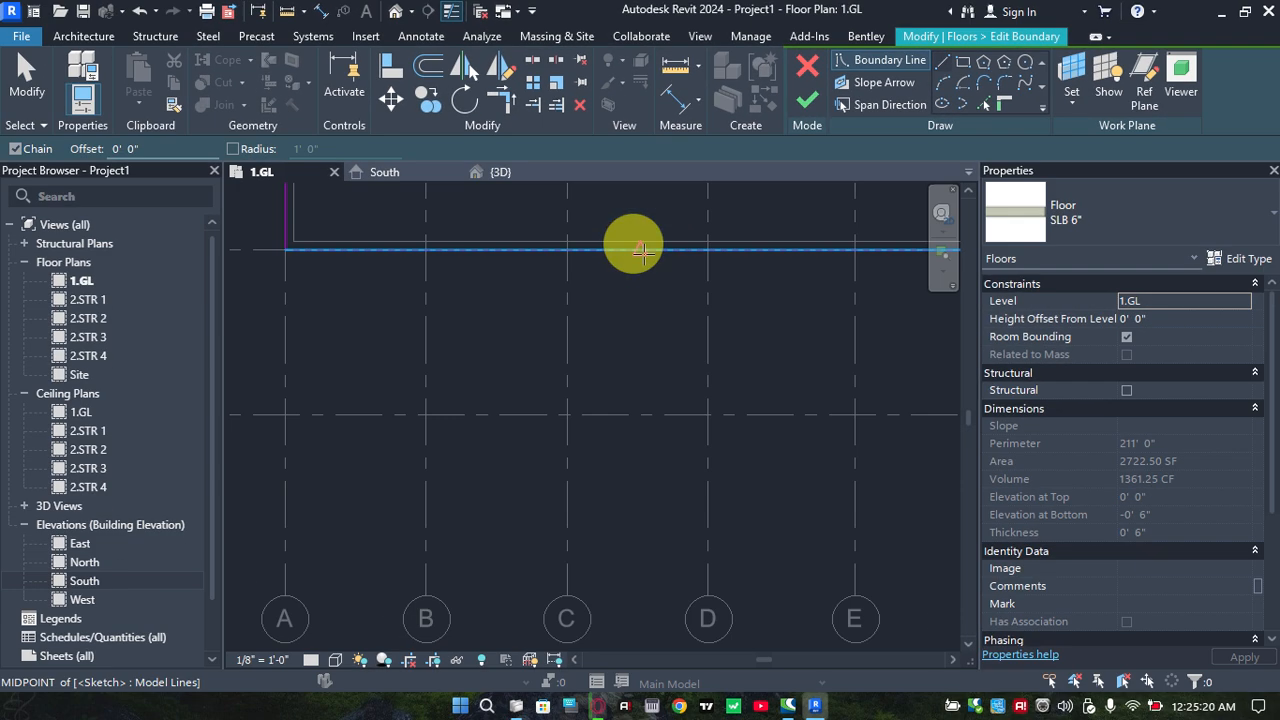
left_click(640, 248)
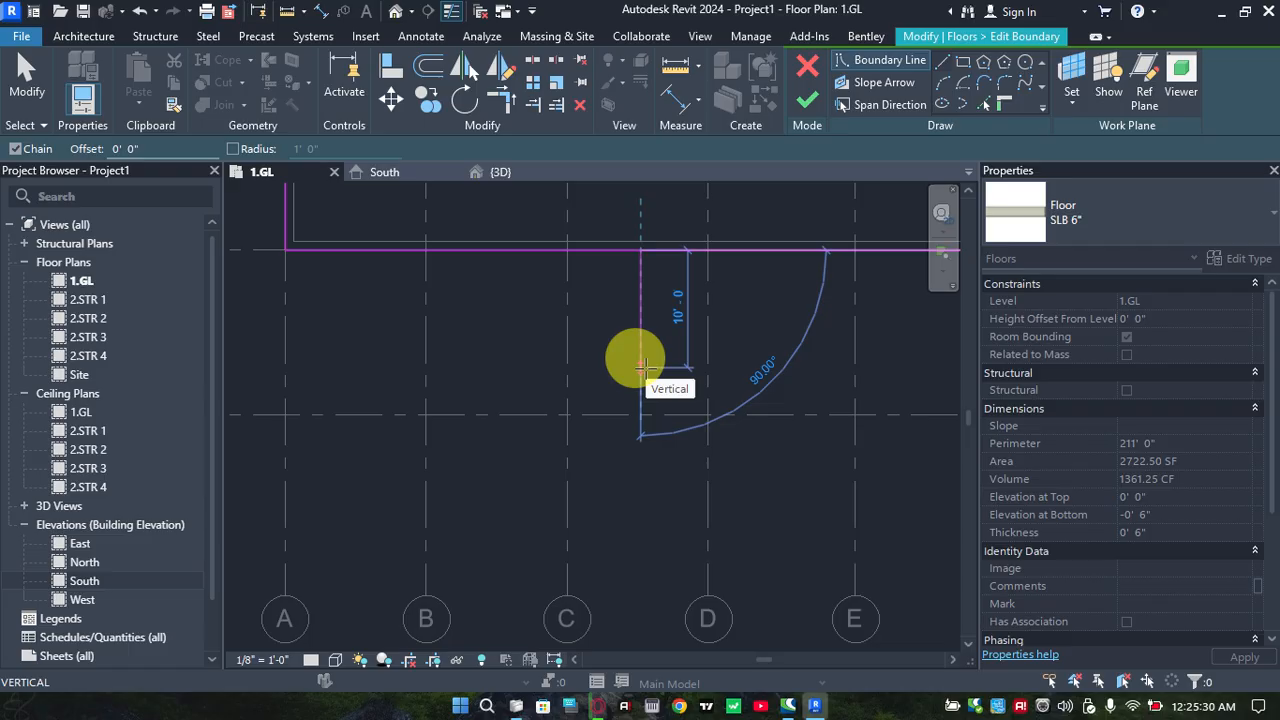
left_click(646, 368)
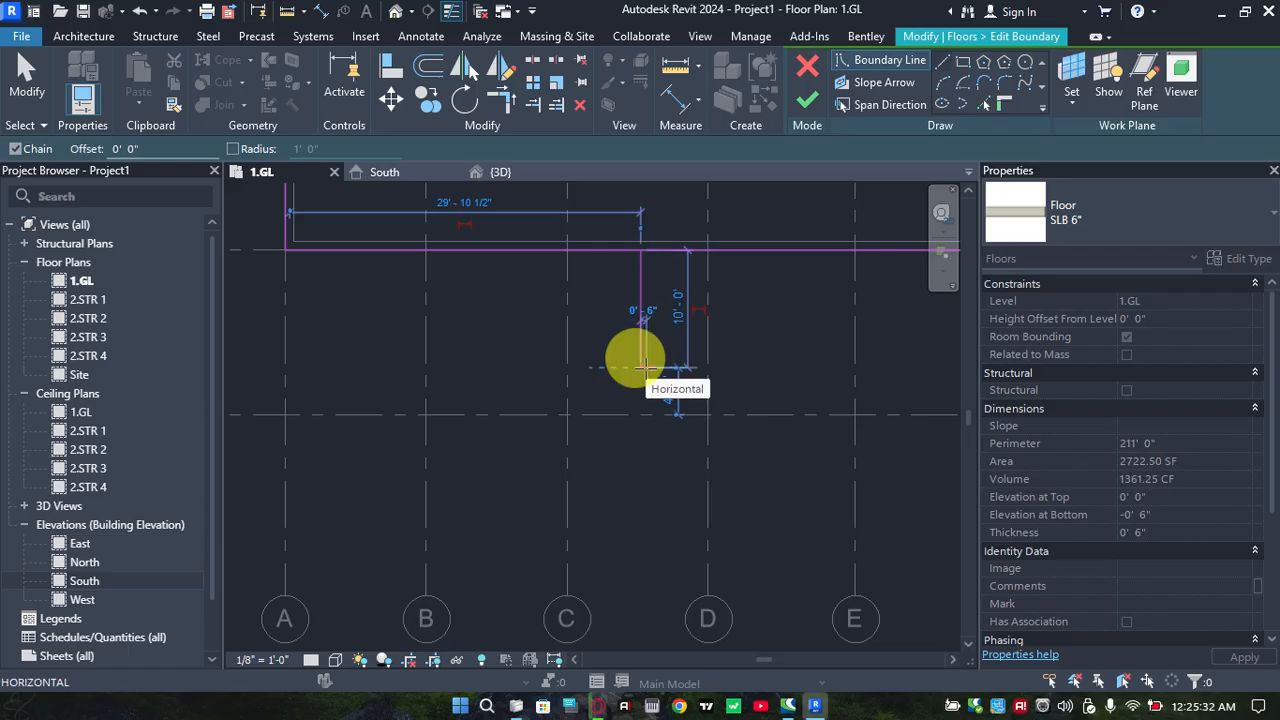
key("Escape")
key("Escape")
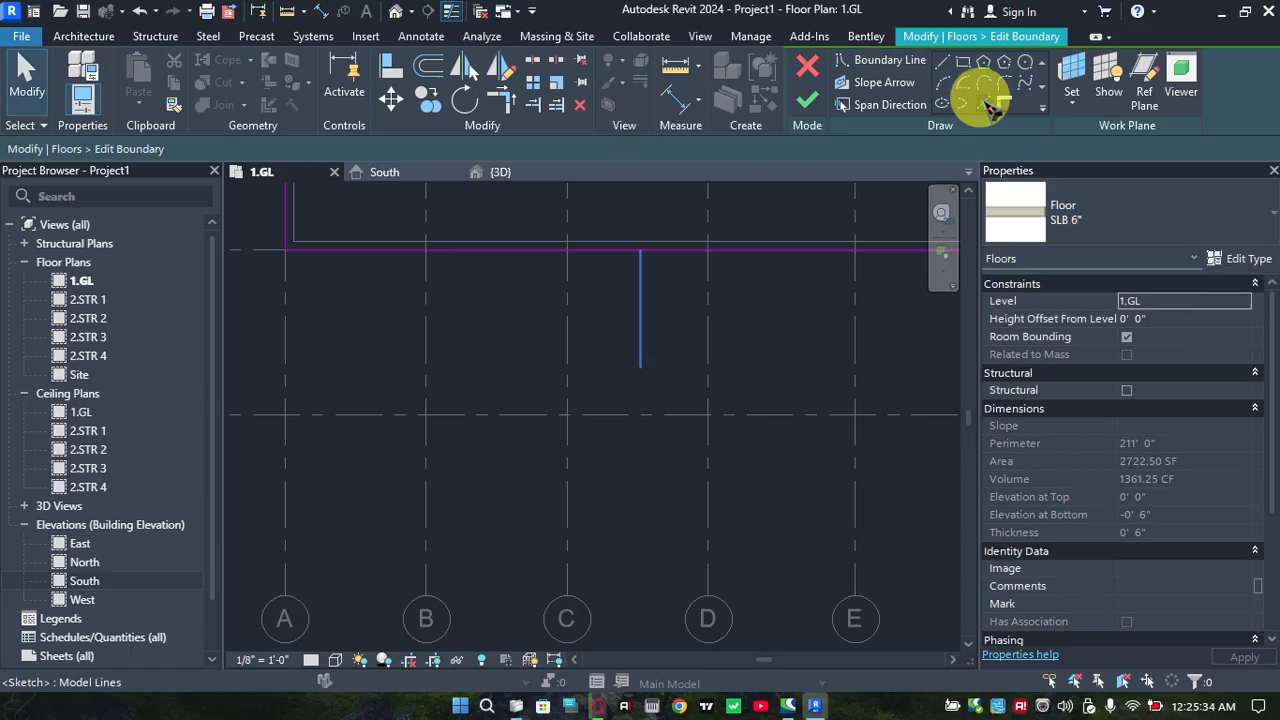
Offset the short perpendicular boundary line 10' to both sides using Pick Lines
left_click(988, 106)
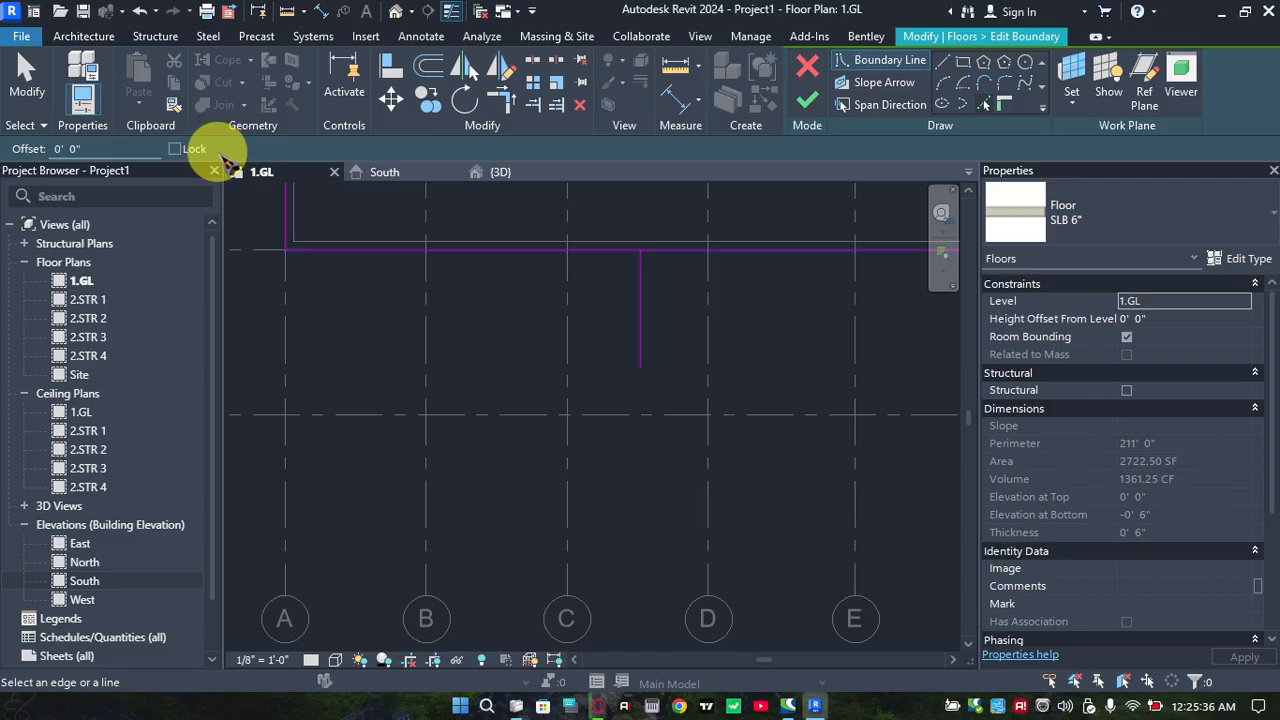
left_click_drag(120, 149, 6, 147)
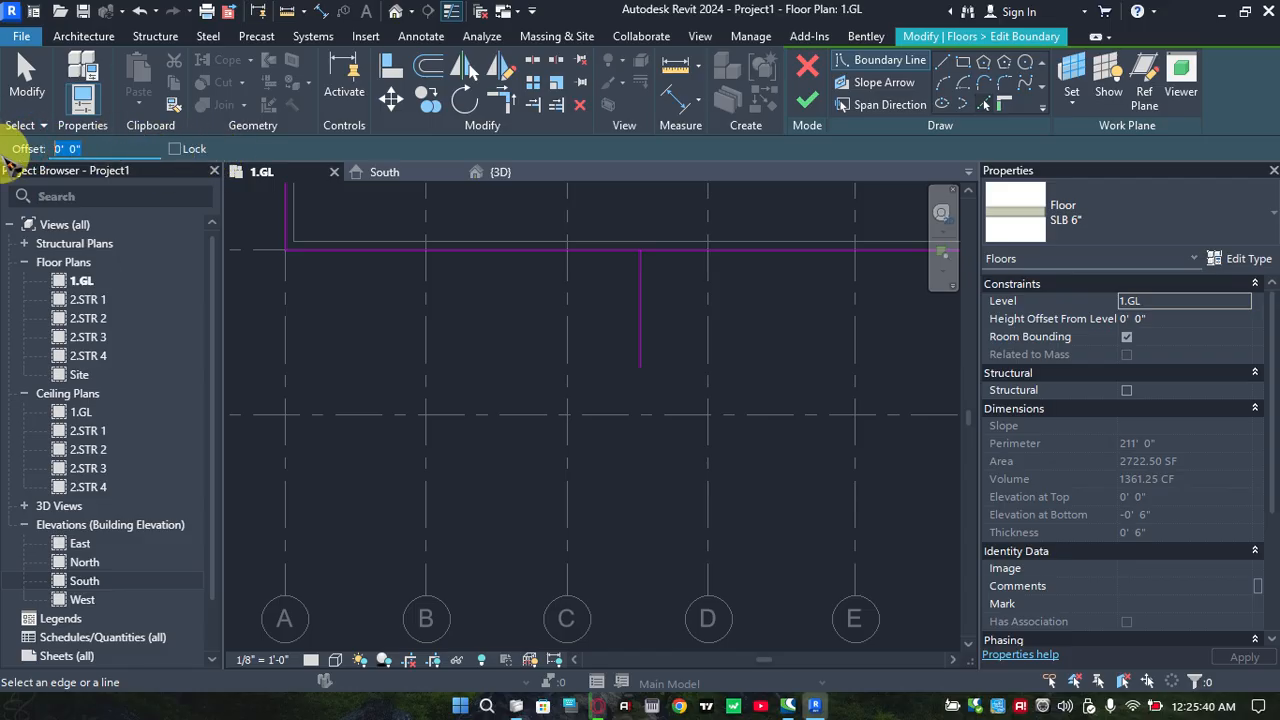
type("10")
key("Return")
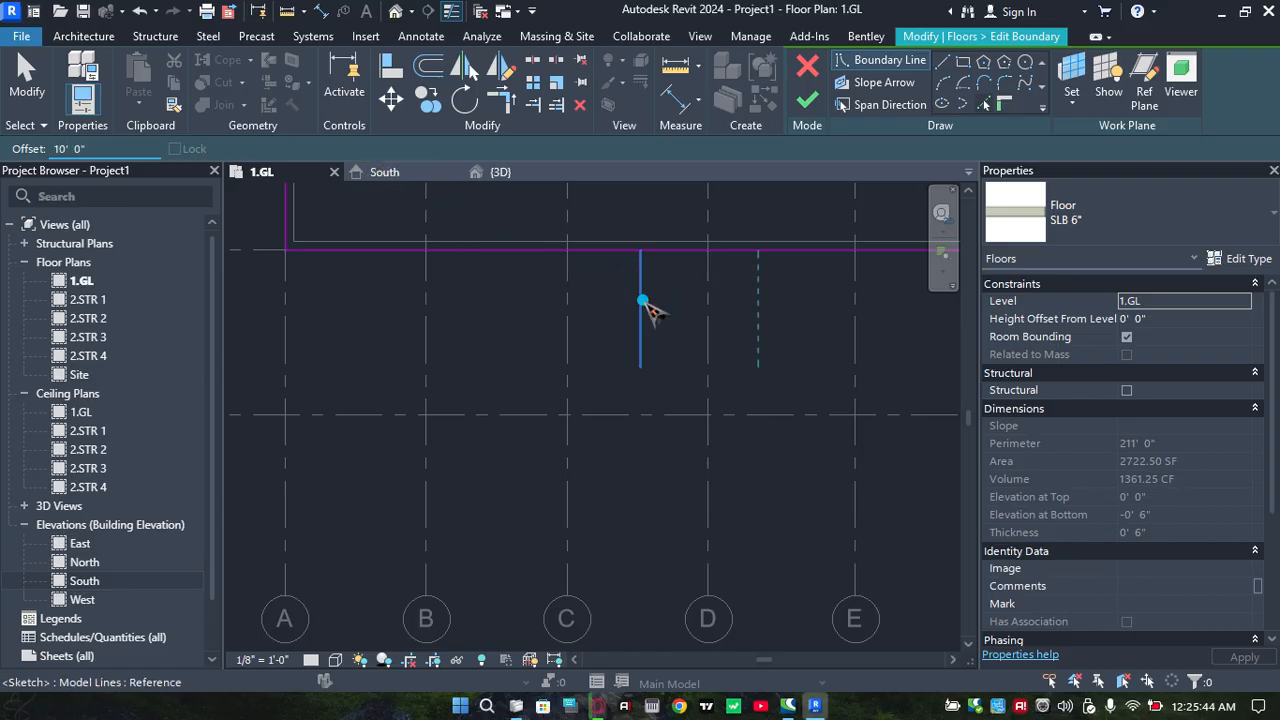
left_click(641, 302)
left_click(634, 306)
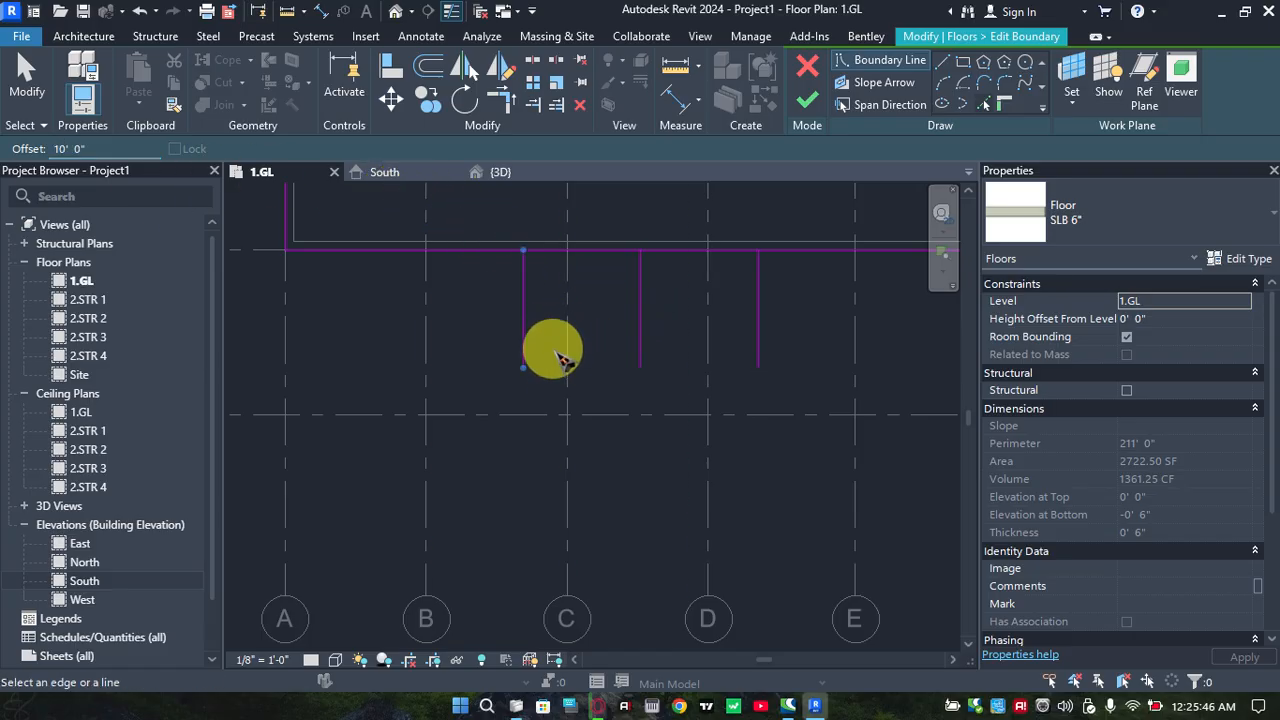
Close the front projection with a straight boundary line joining the outer ends of the two offset lines
scroll(565, 352, "down", 2)
middle_click_drag(569, 363, 549, 422)
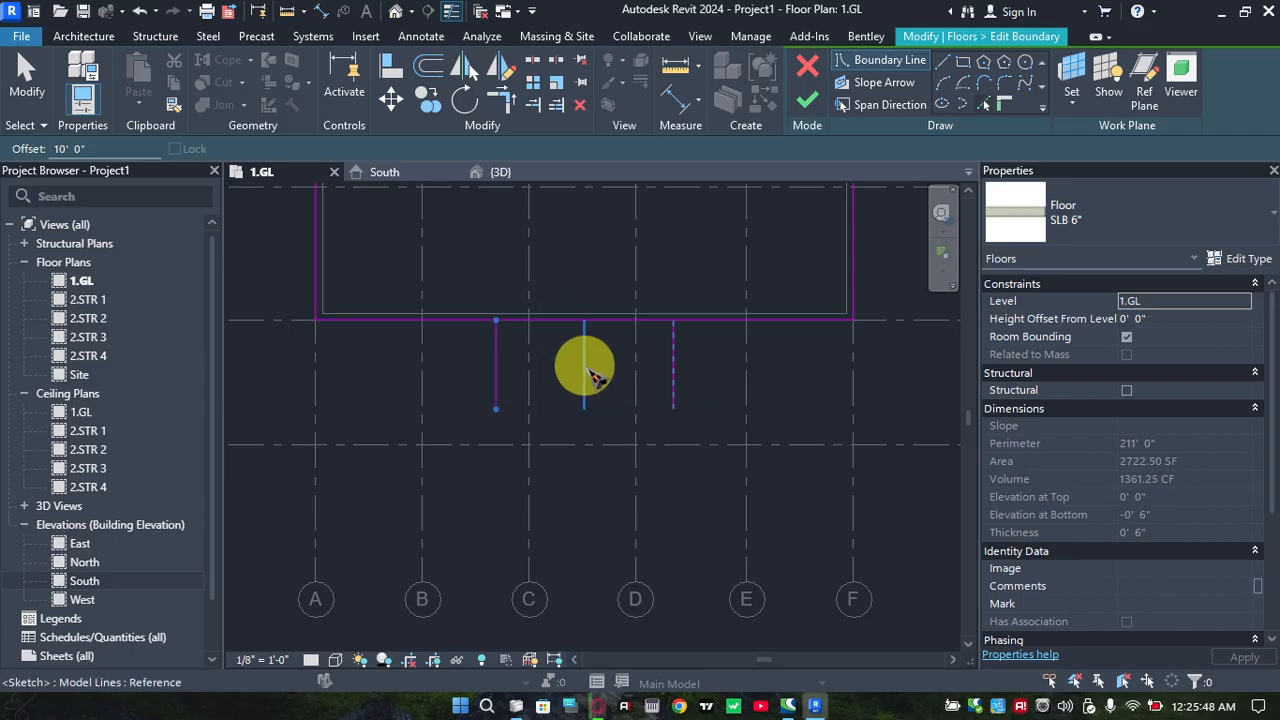
key("Escape")
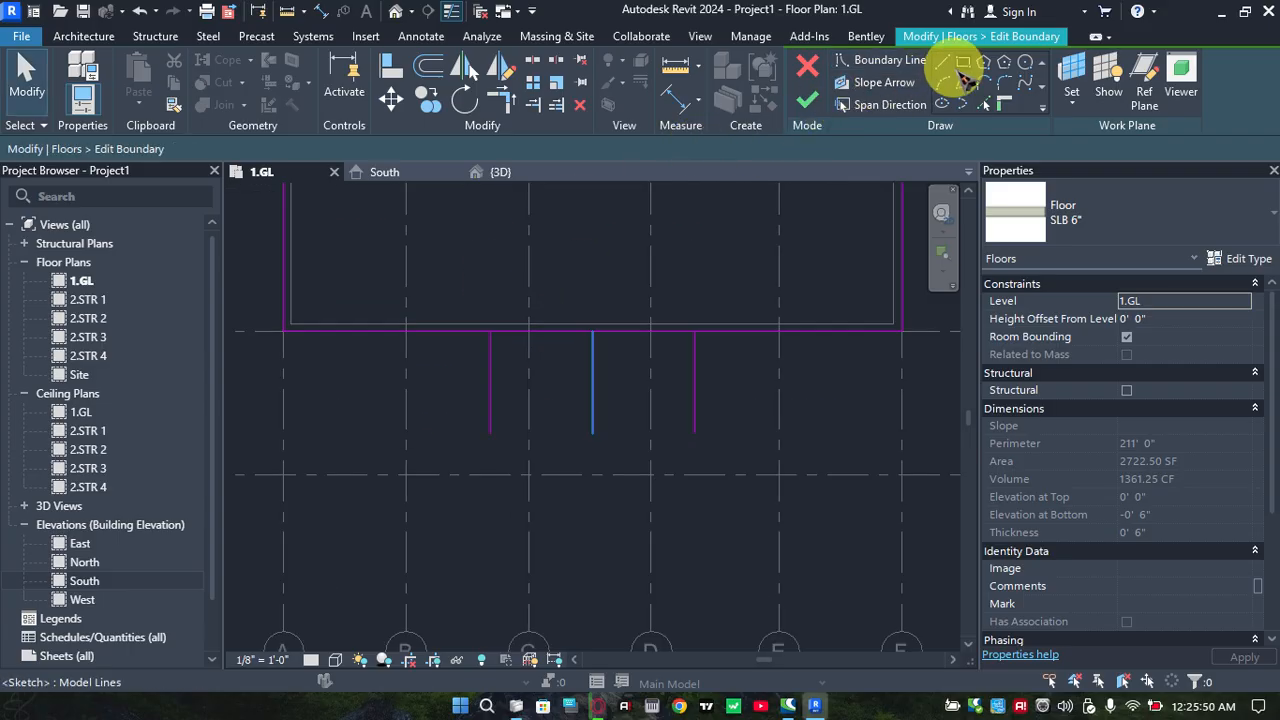
left_click(490, 432)
left_click(694, 432)
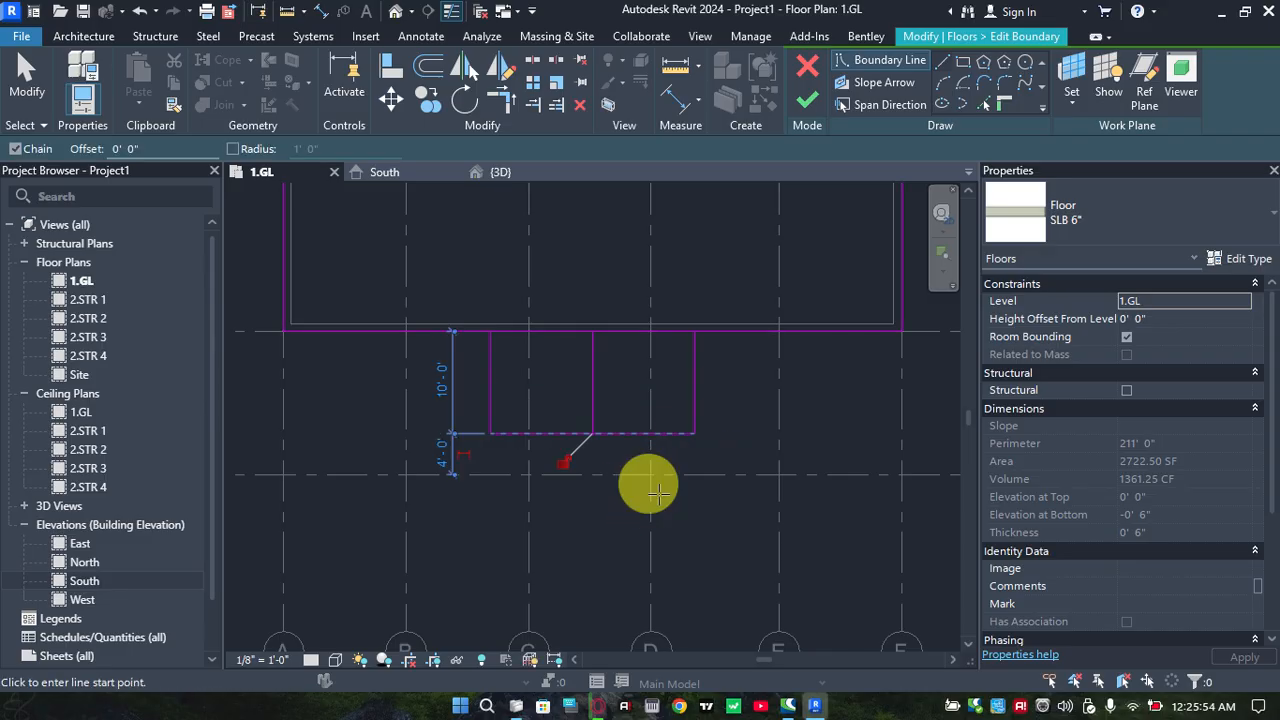
key("Escape")
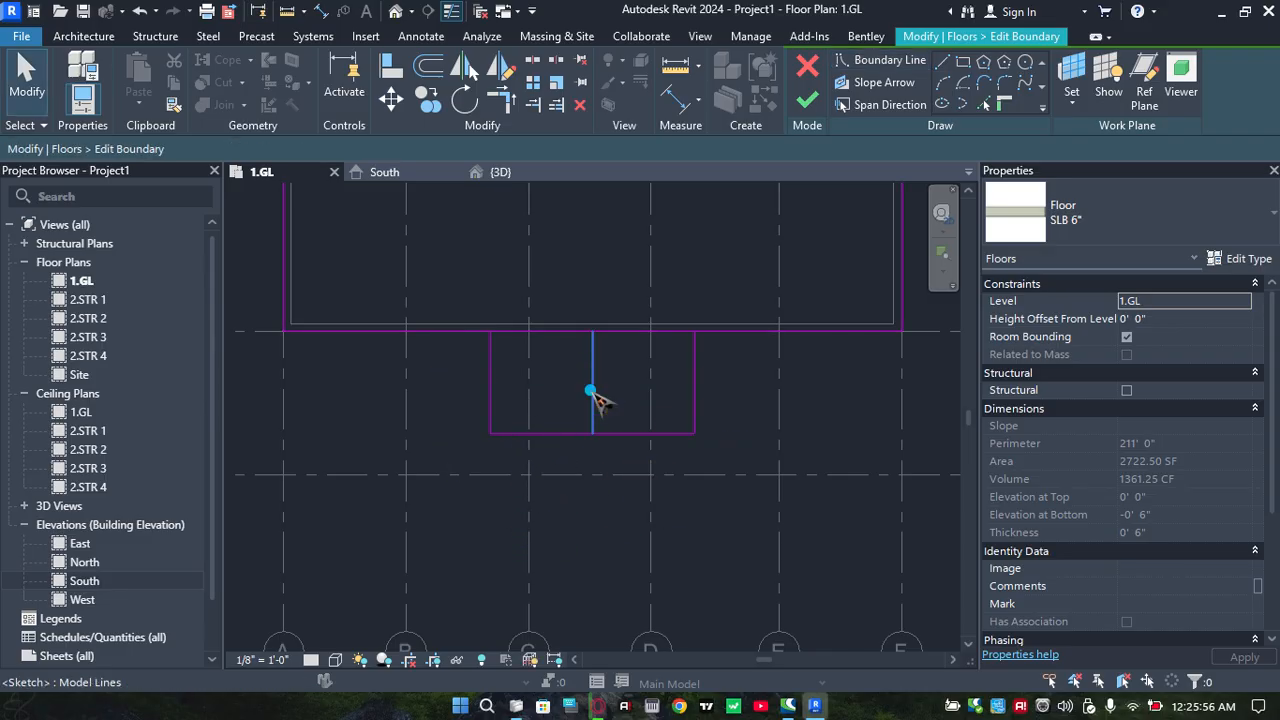
Delete the middle perpendicular line inside the front projection of the slab boundary
left_click(591, 392)
key("Delete")
scroll(617, 385, "up", 1)
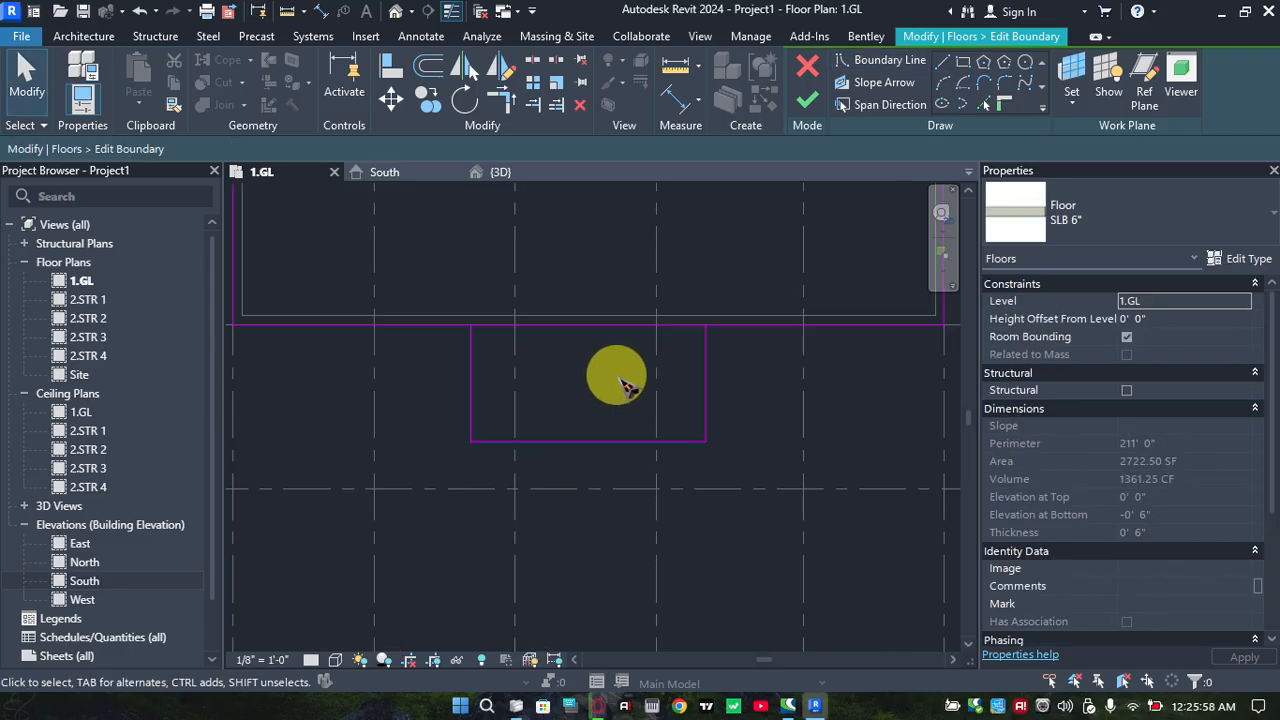
middle_click_drag(607, 361, 615, 376)
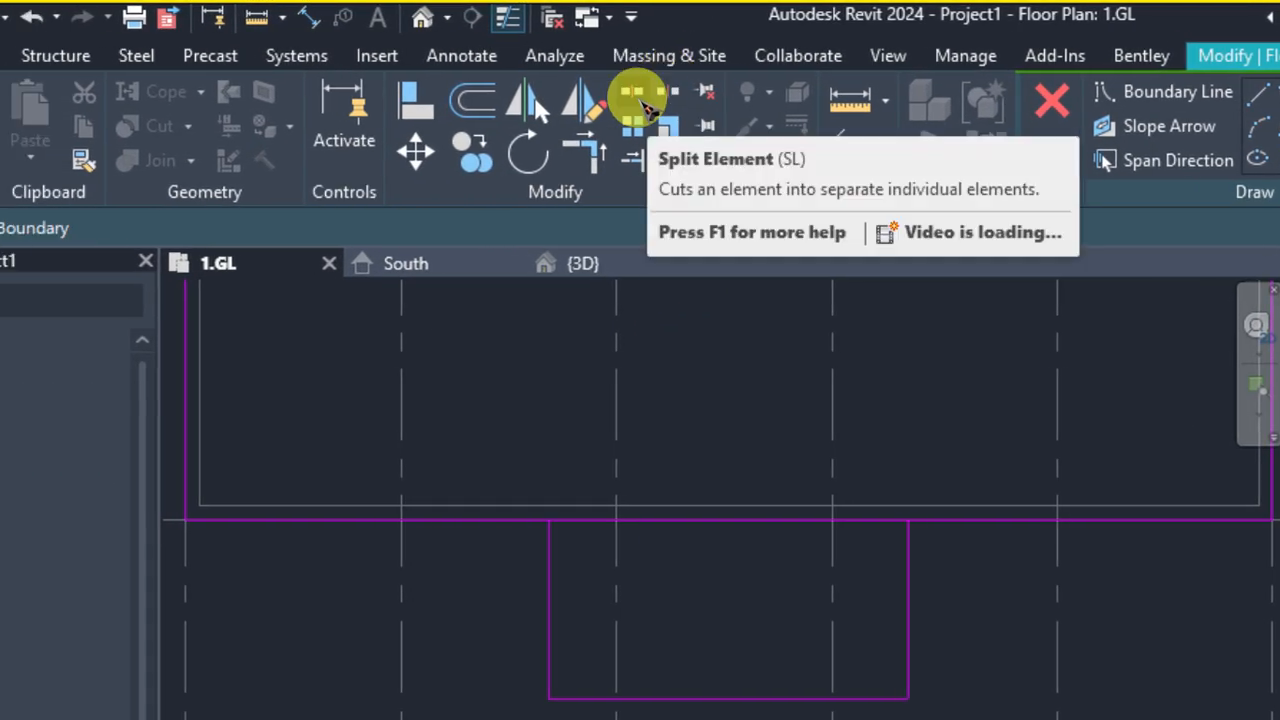
Split the slab's front boundary line near its midpoint, between the two sides of the front projection
left_click(641, 100)
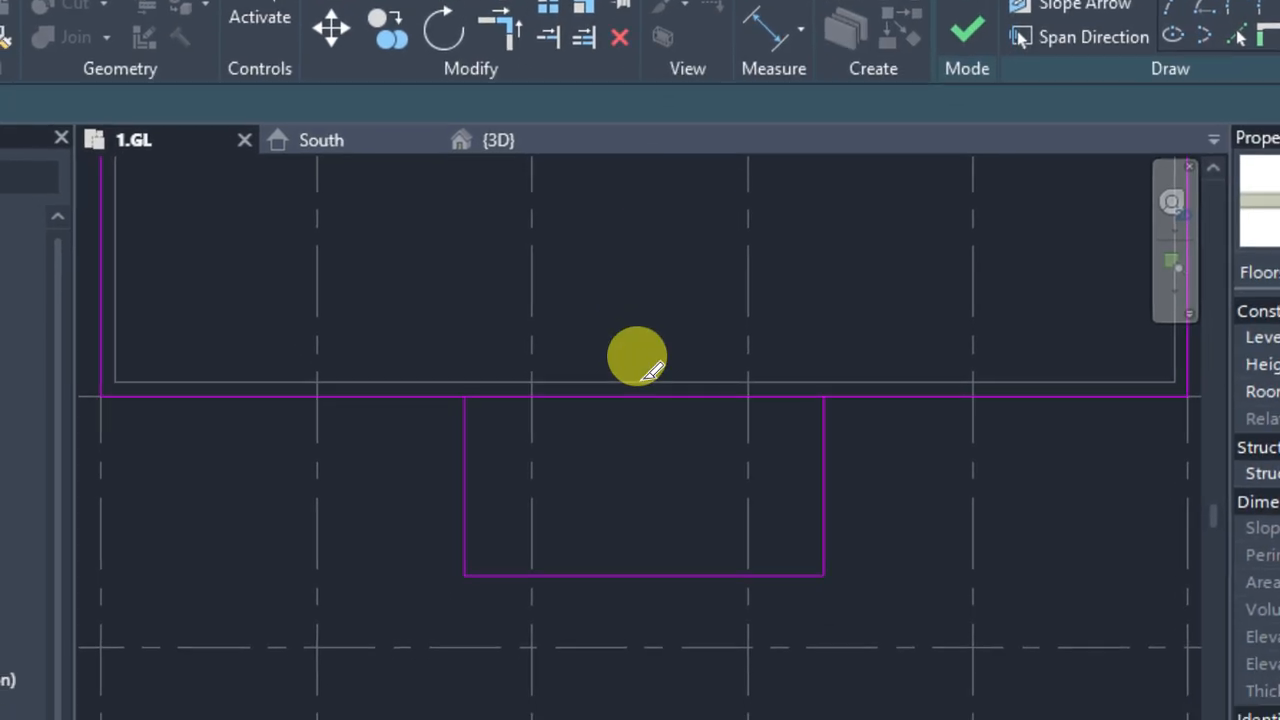
left_click(638, 394)
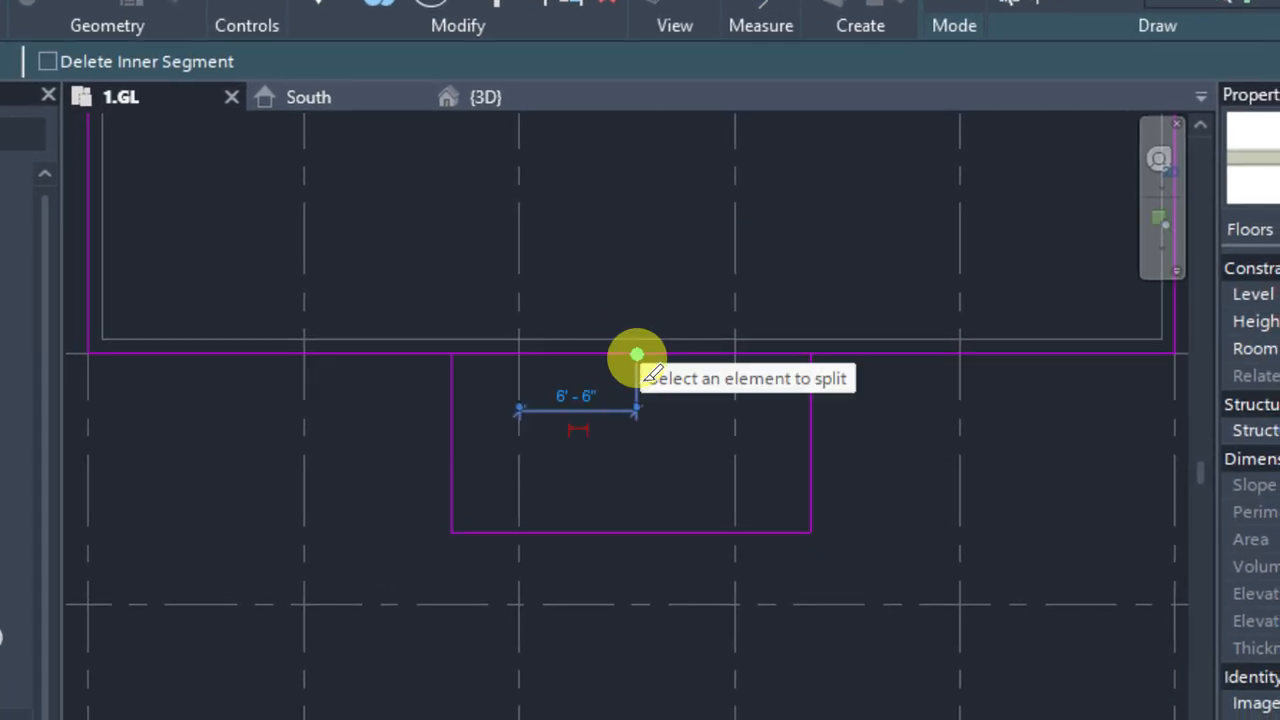
left_click(640, 358)
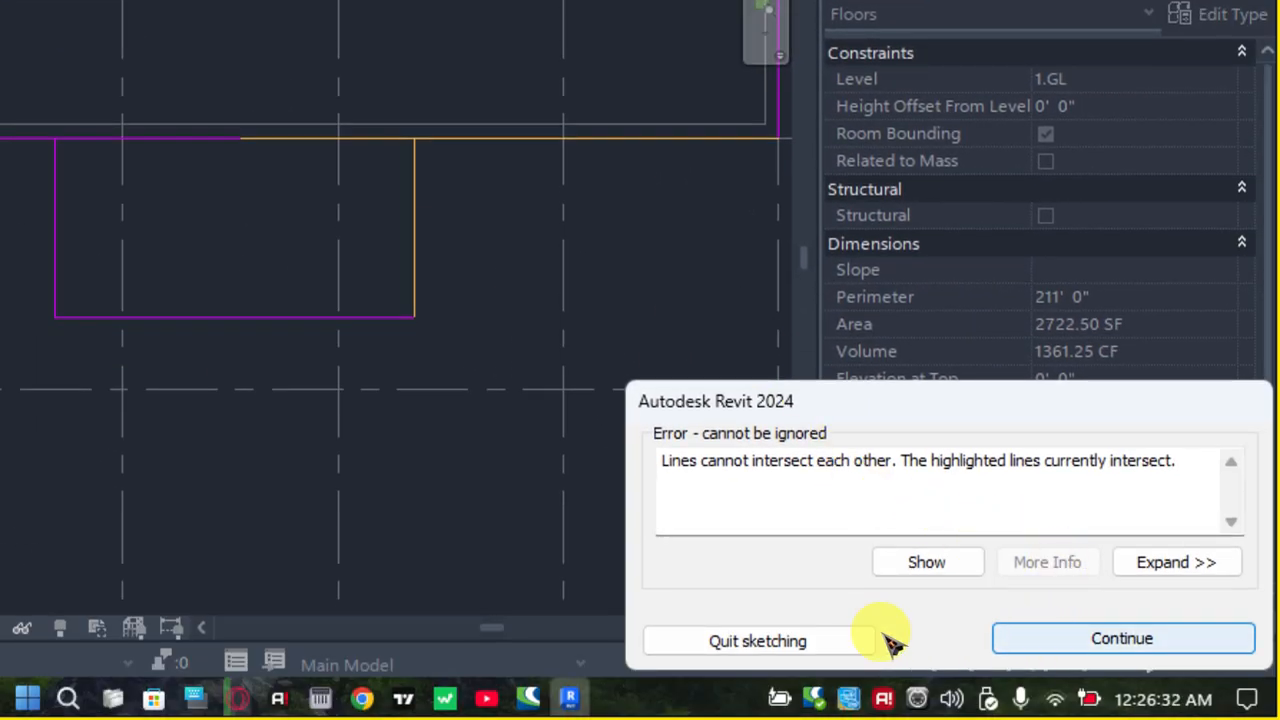
left_click(1094, 643)
left_click(290, 198)
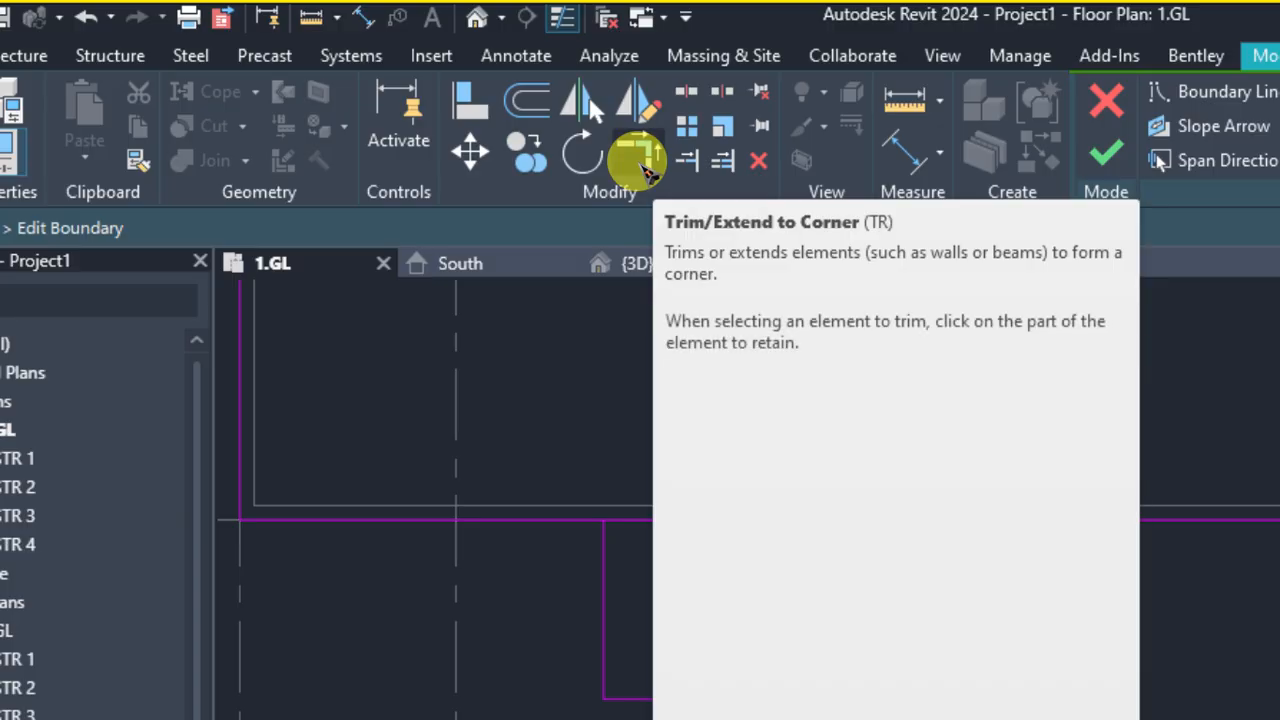
Trim both halves of the front boundary line to corners with the projection's sides and finish the slab boundary edit
left_click(638, 161)
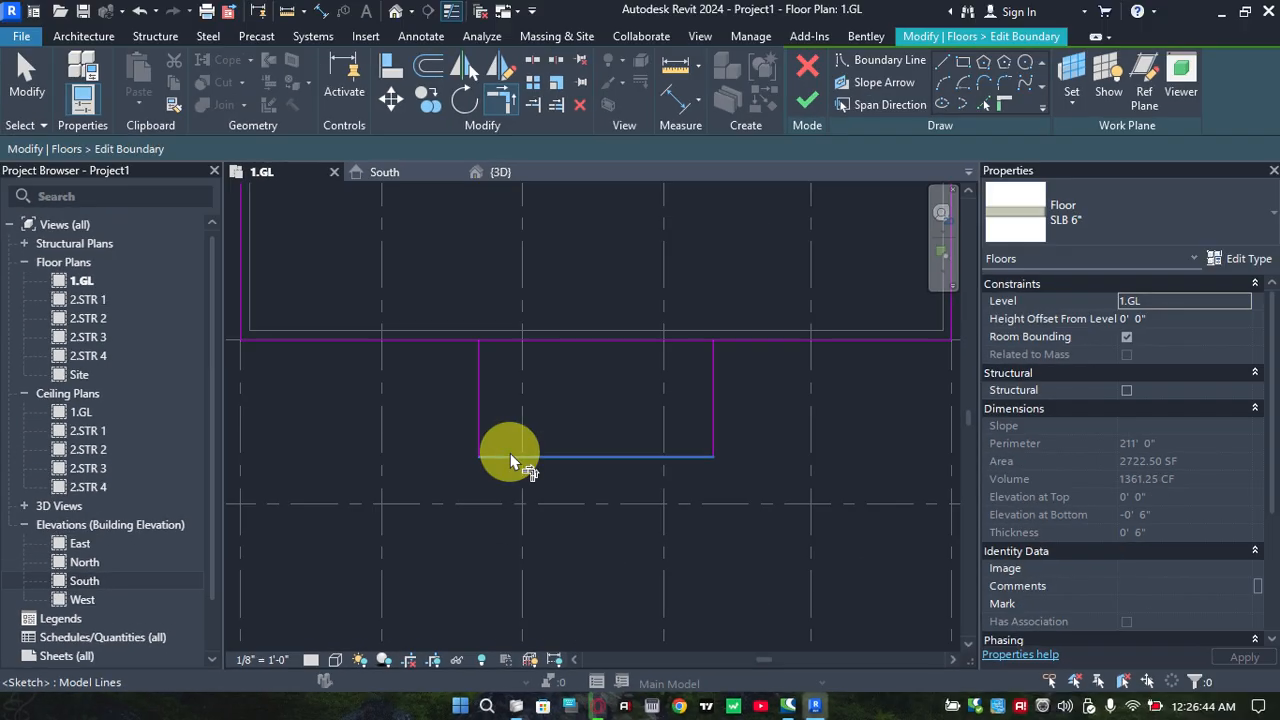
left_click(738, 340)
left_click(712, 372)
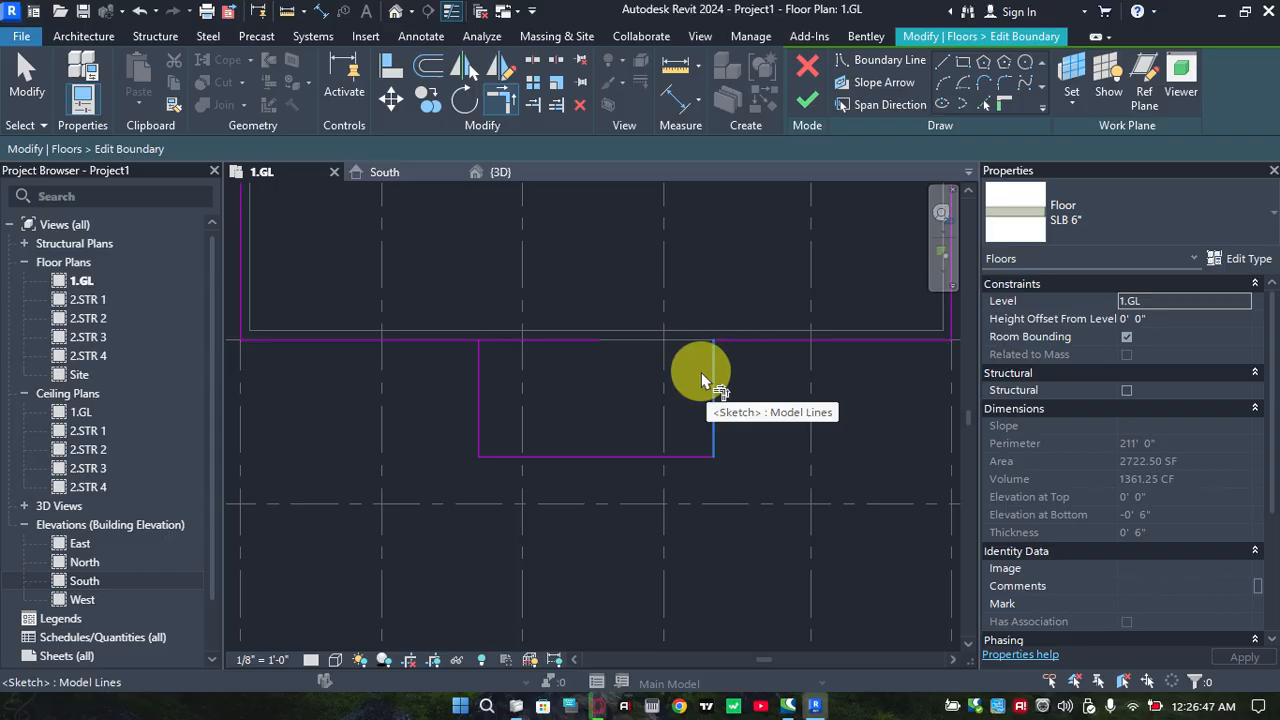
left_click(470, 380)
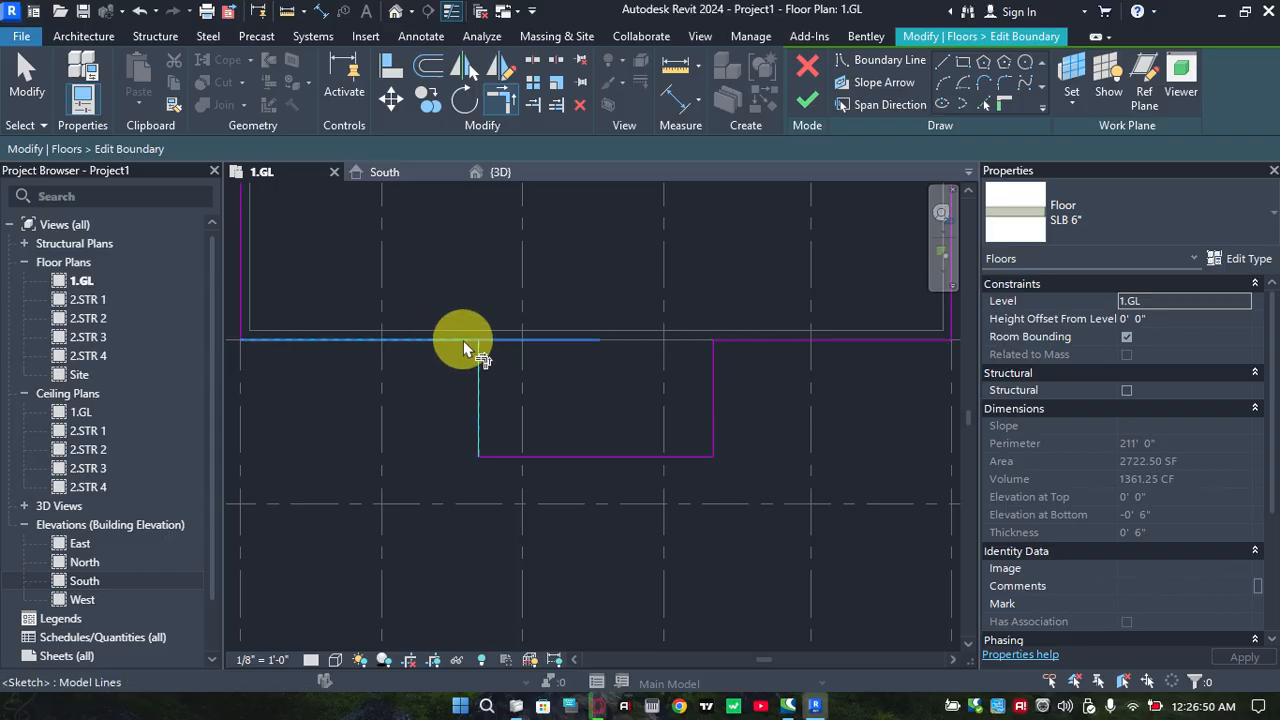
left_click(457, 342)
scroll(560, 370, "down", 3)
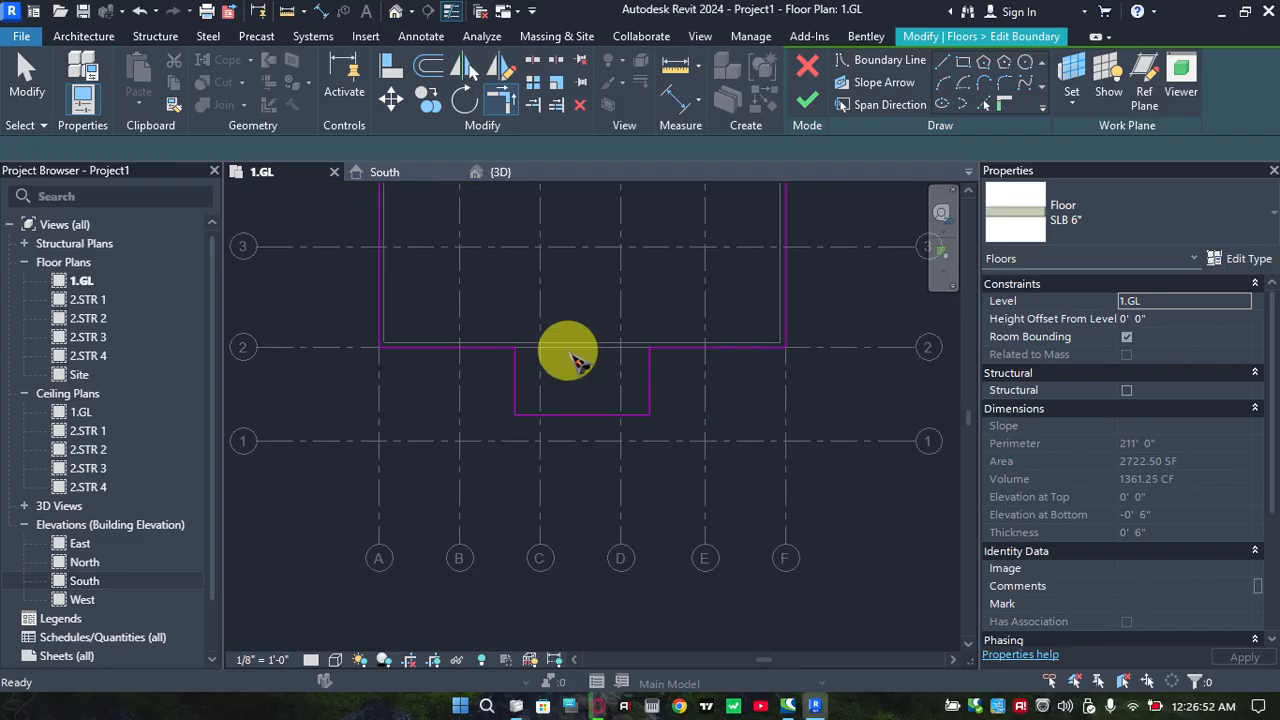
key("Escape")
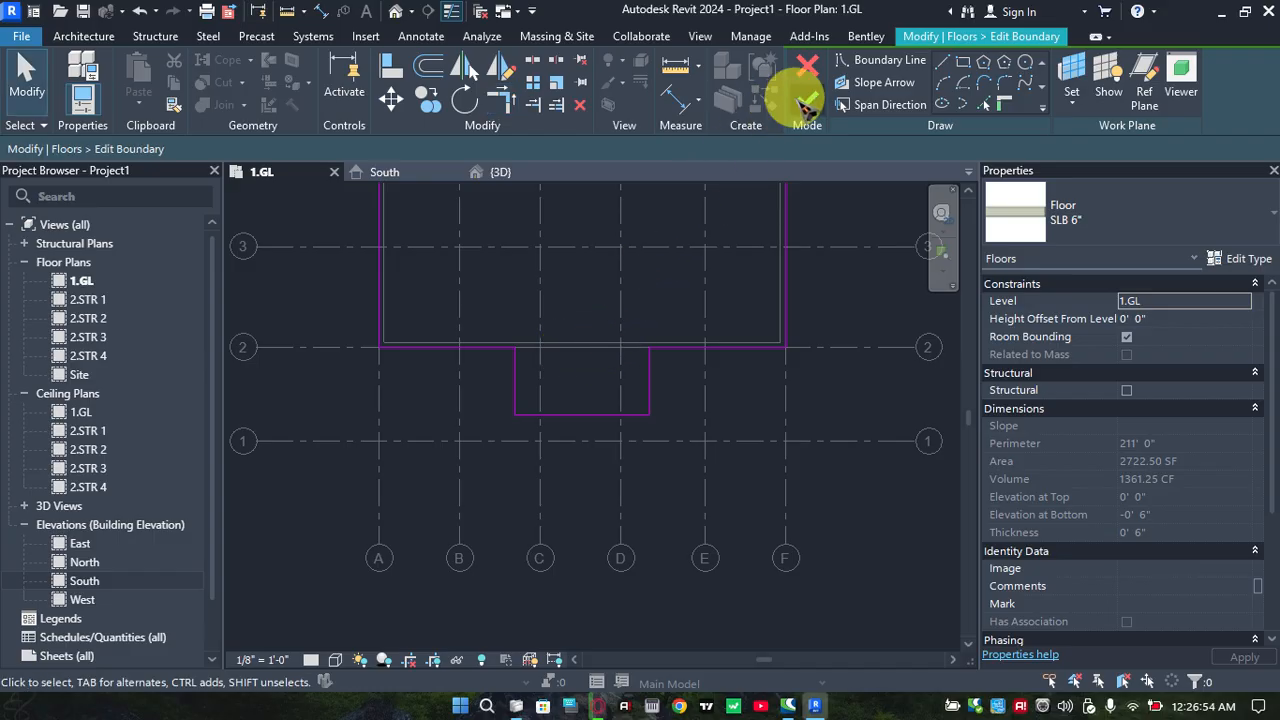
left_click(805, 101)
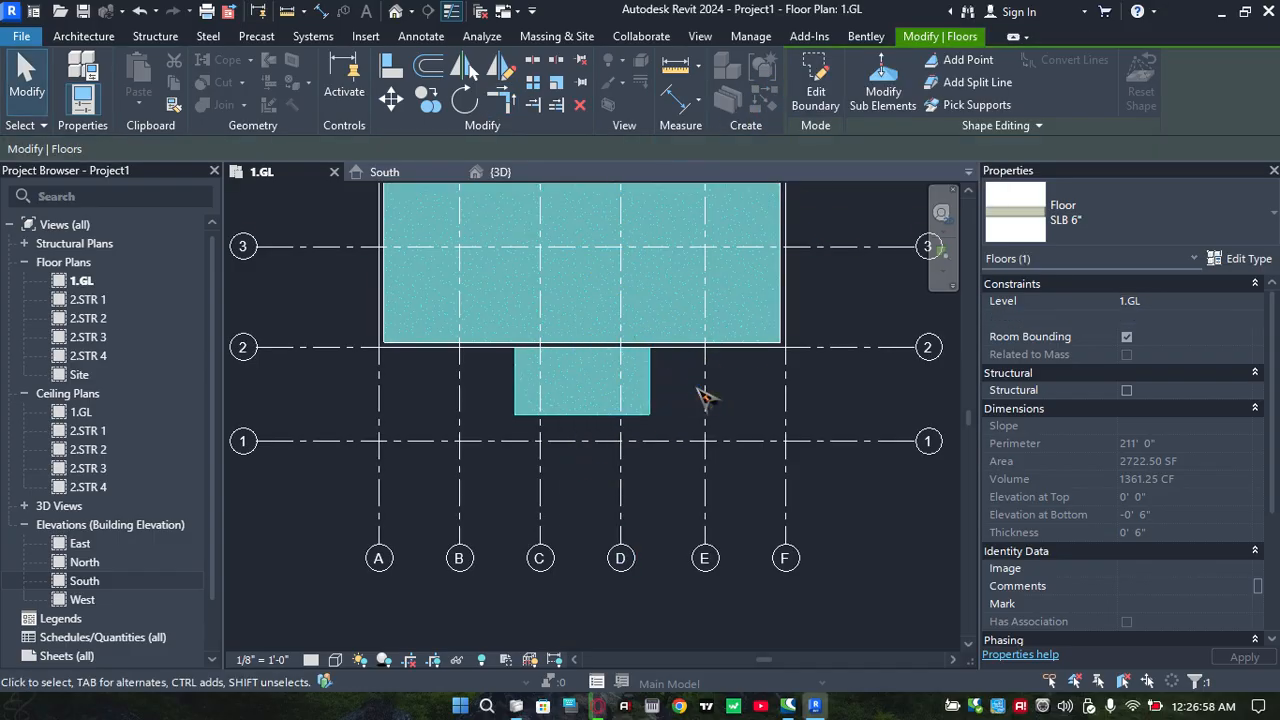
Examine the slab's front projection against the BLOCK 9" walls in the 3D view, selecting the slab
scroll(640, 378, "down", 1)
left_click(643, 380)
left_click(524, 180)
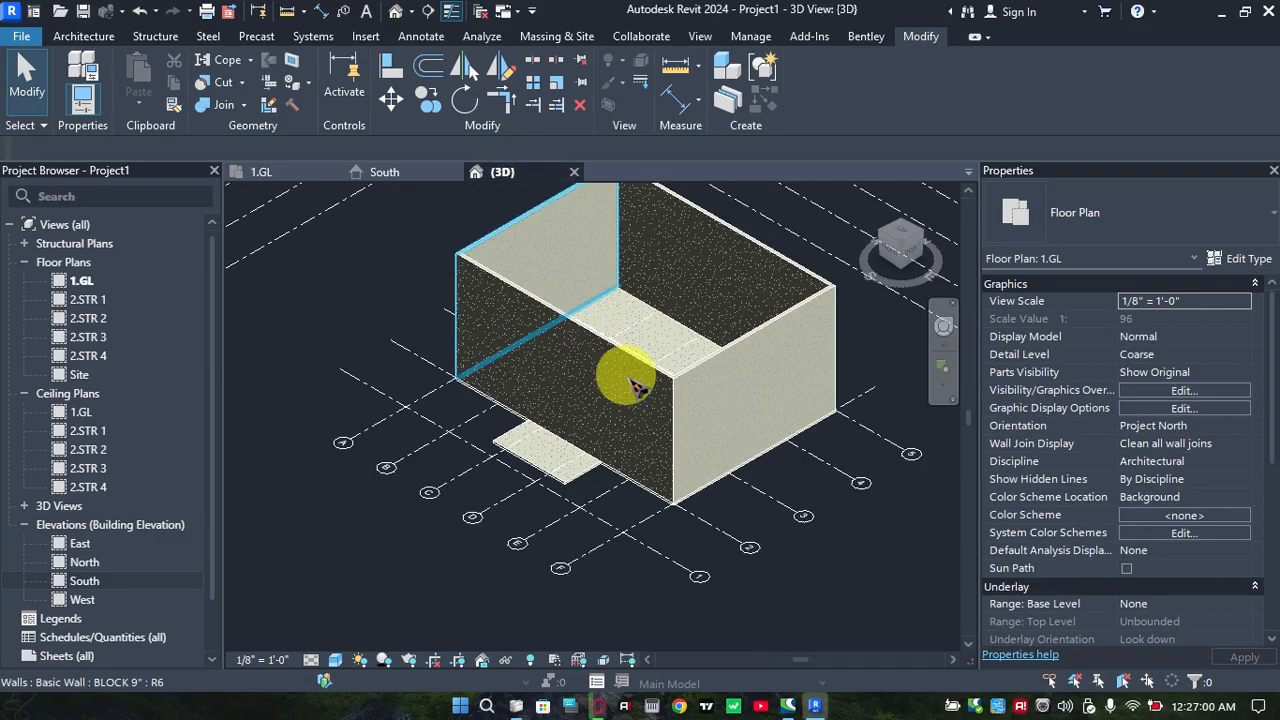
scroll(588, 385, "up", 5)
middle_click_drag(656, 272, 619, 309)
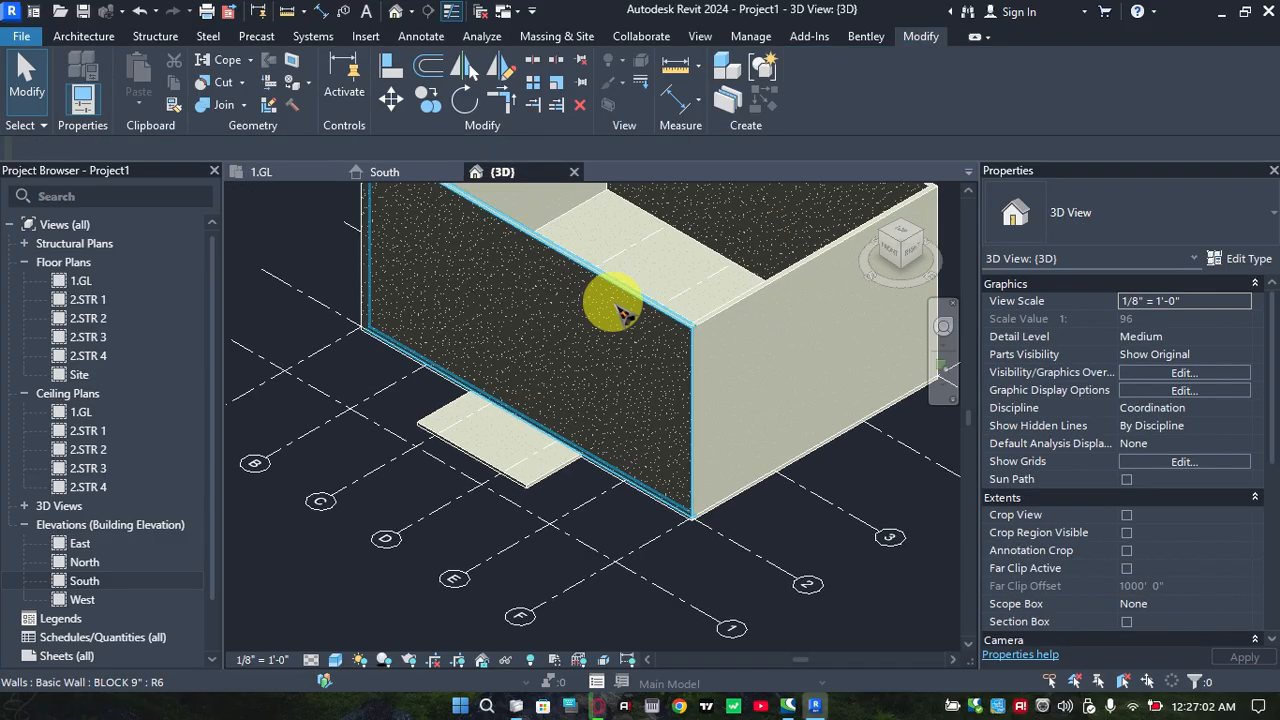
scroll(523, 479, "up", 2)
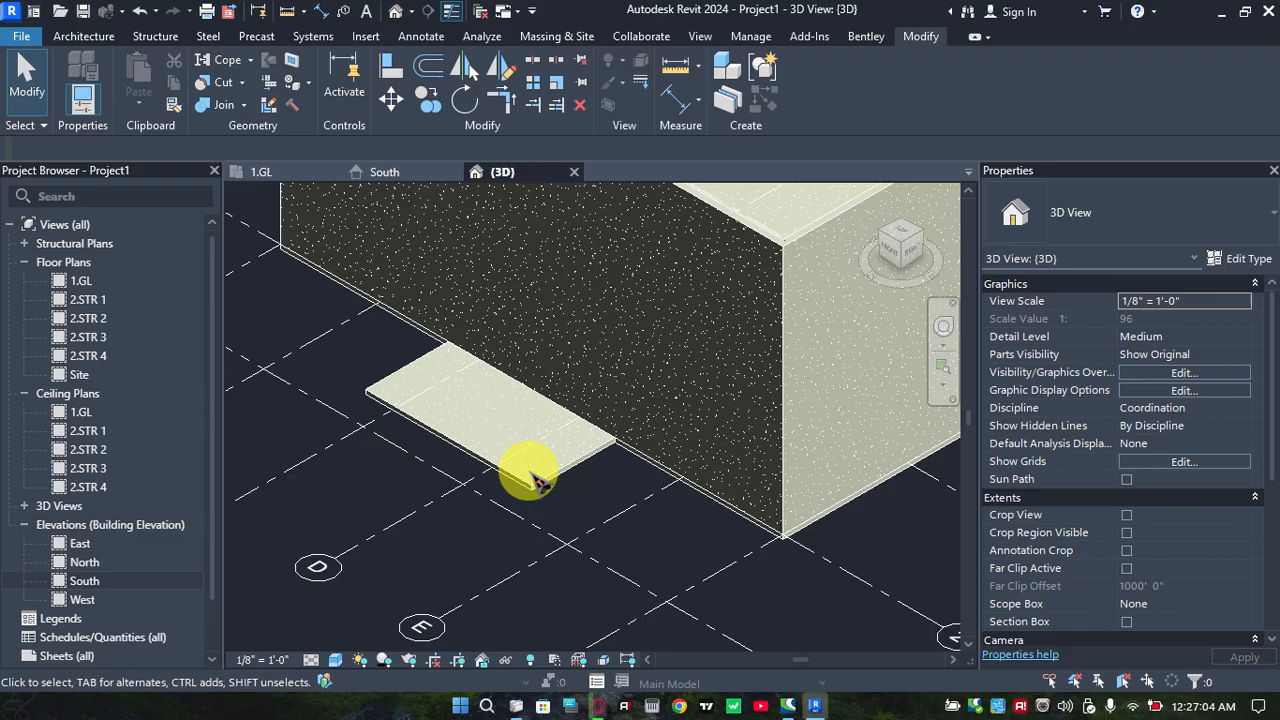
left_click(530, 472)
scroll(580, 483, "down", 1)
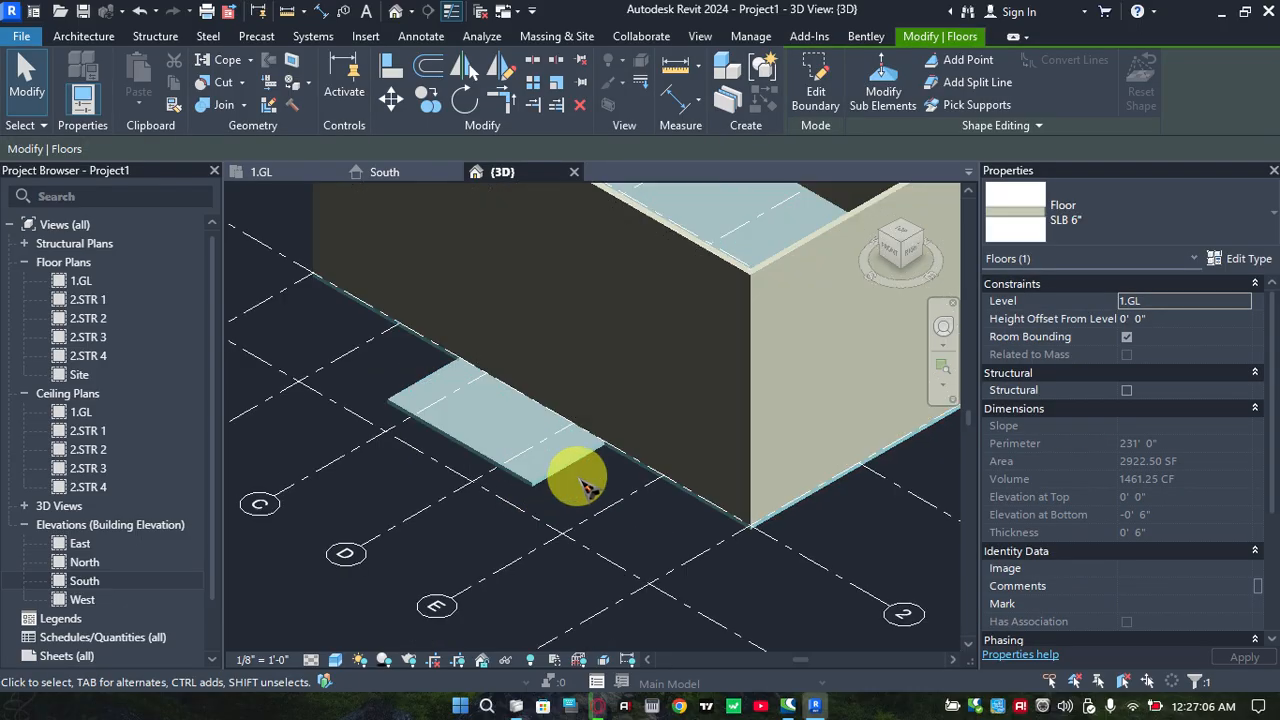
scroll(580, 481, "down", 1)
middle_click_drag(572, 465, 544, 471)
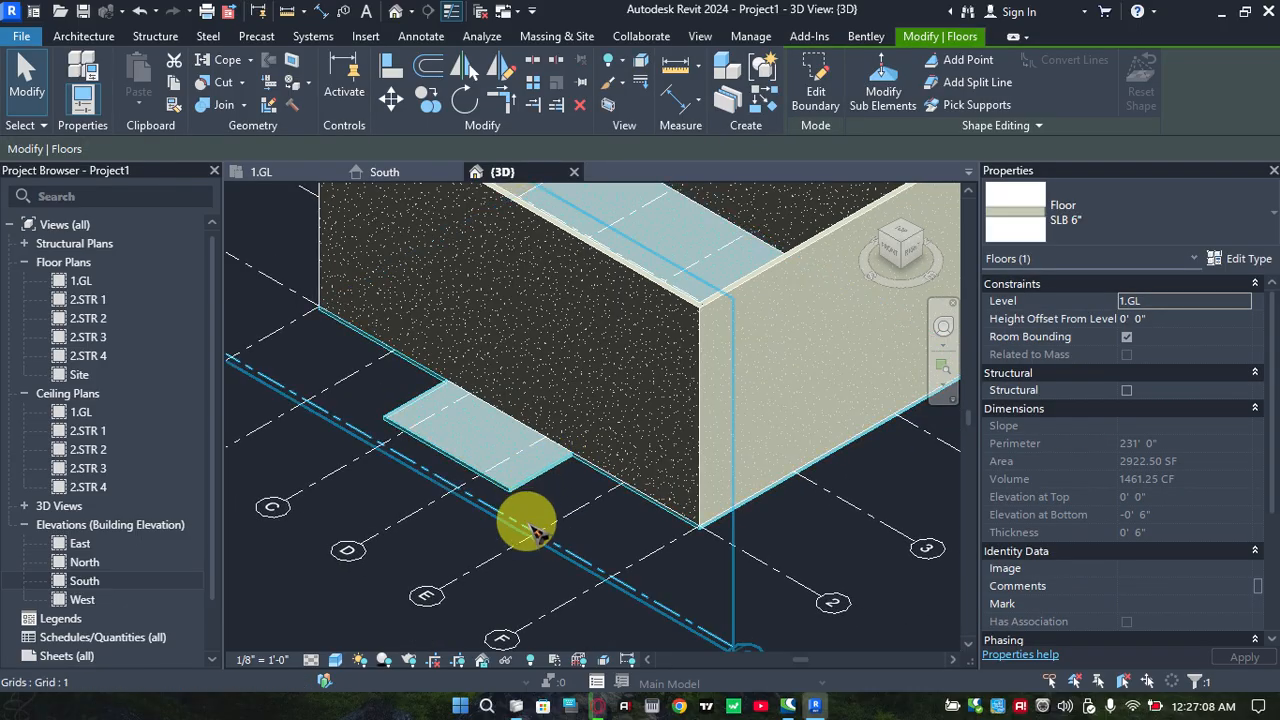
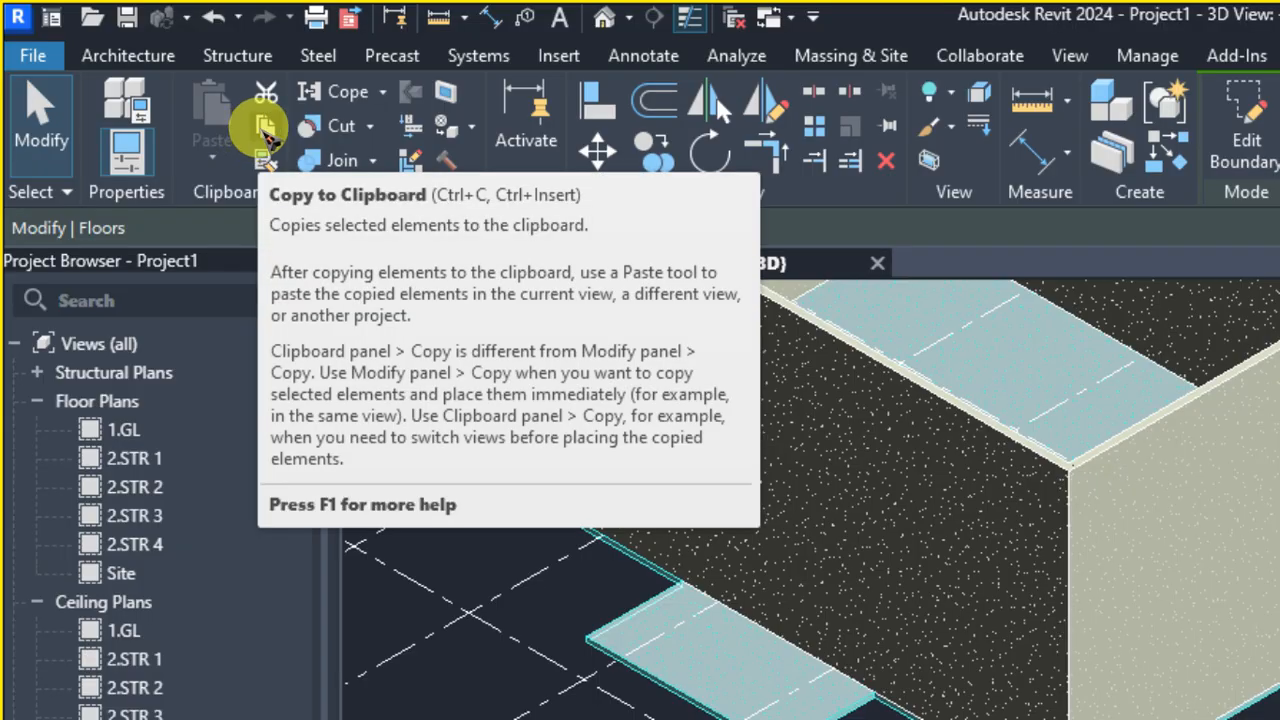
Copy the selected 6" slab to the clipboard and paste it aligned to level 2.STR 3
left_click(264, 130)
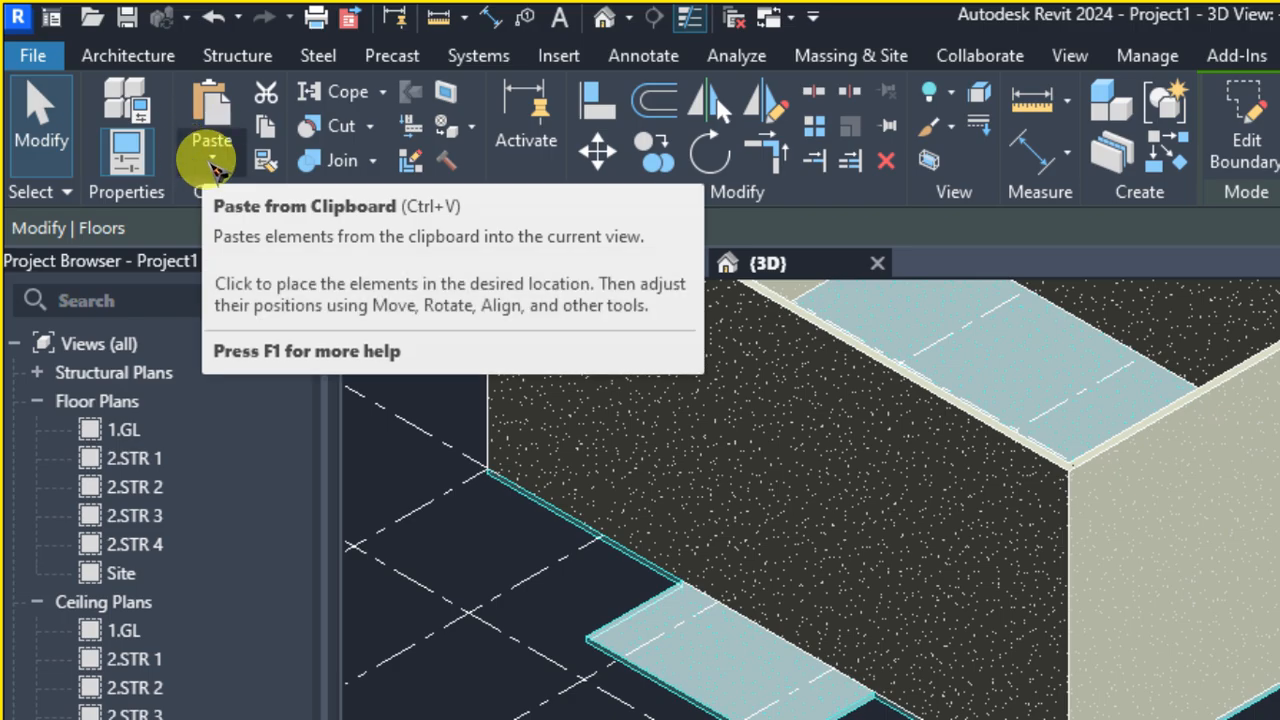
left_click(214, 160)
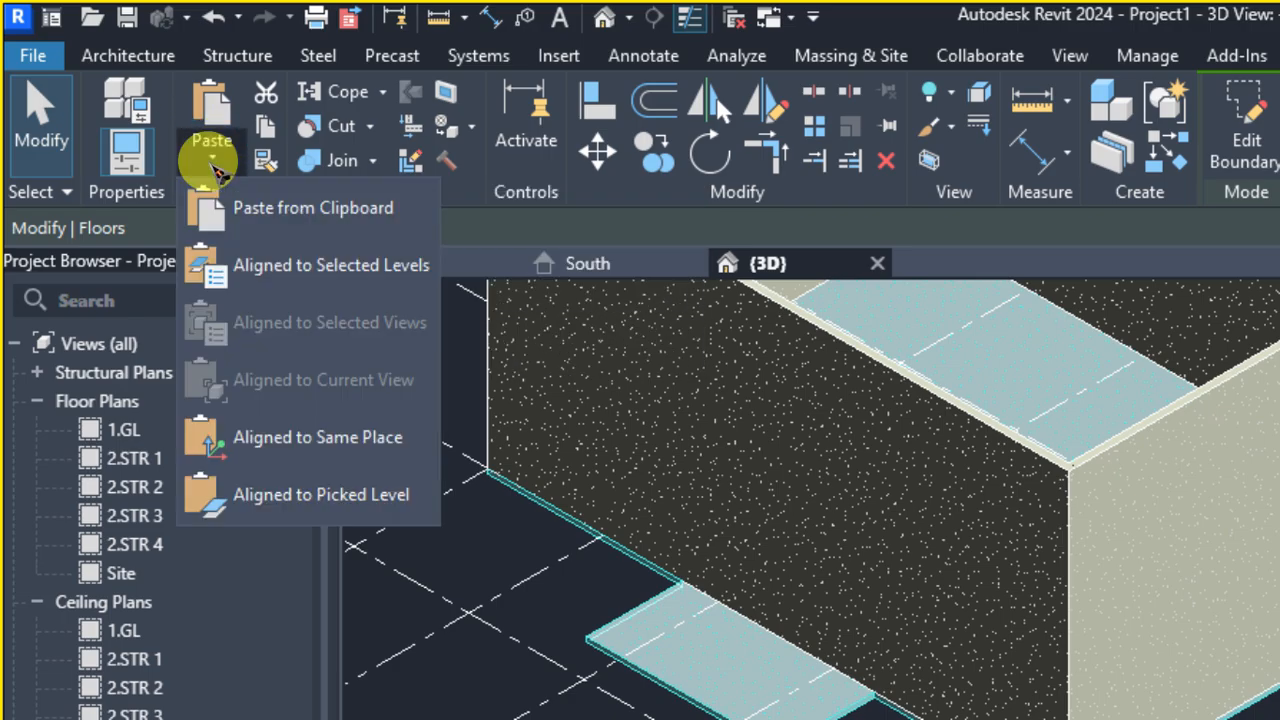
left_click(350, 268)
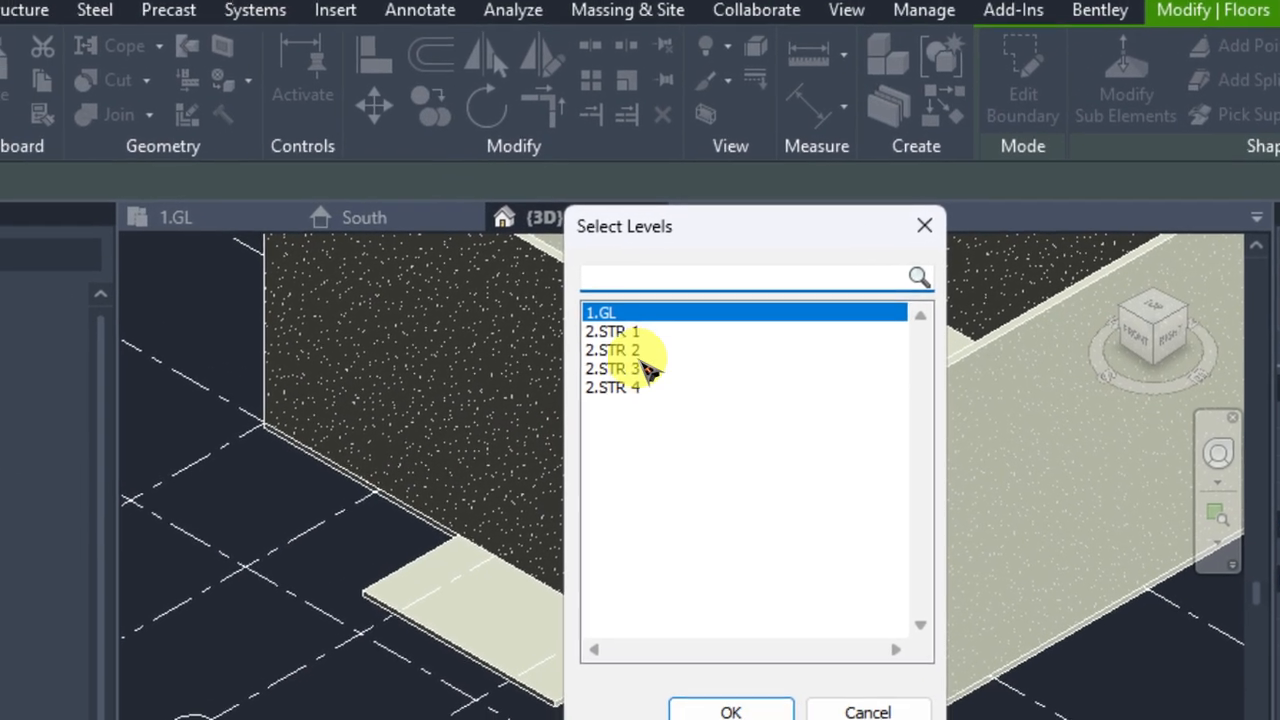
left_click(576, 374)
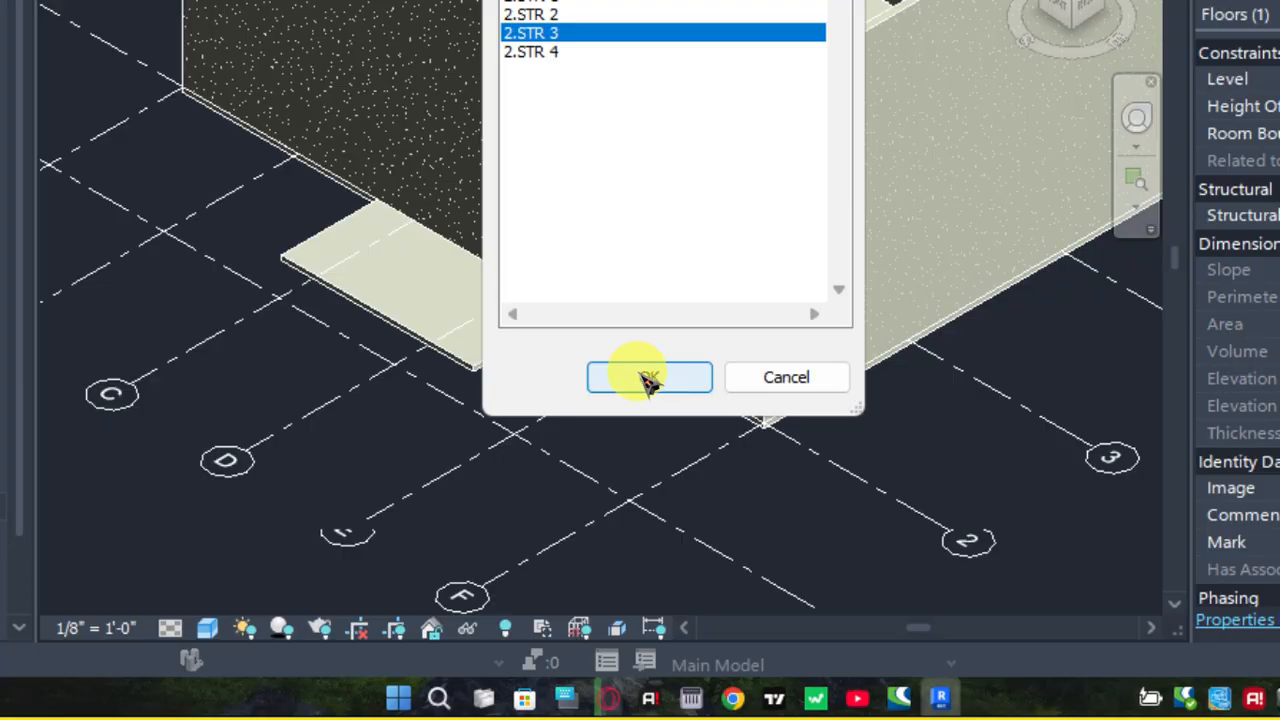
left_click(648, 378)
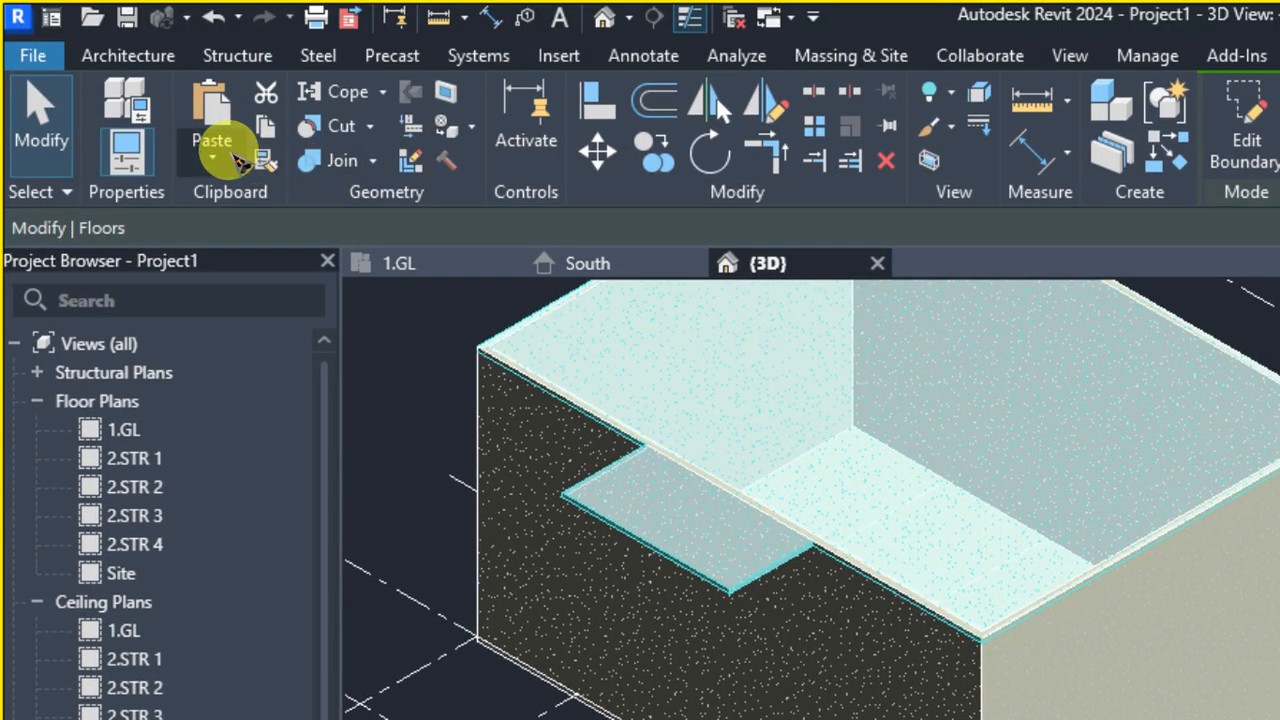
Paste the copied slab aligned to level 2.STR 2 and again aligned to level 2.STR 1
left_click(236, 157)
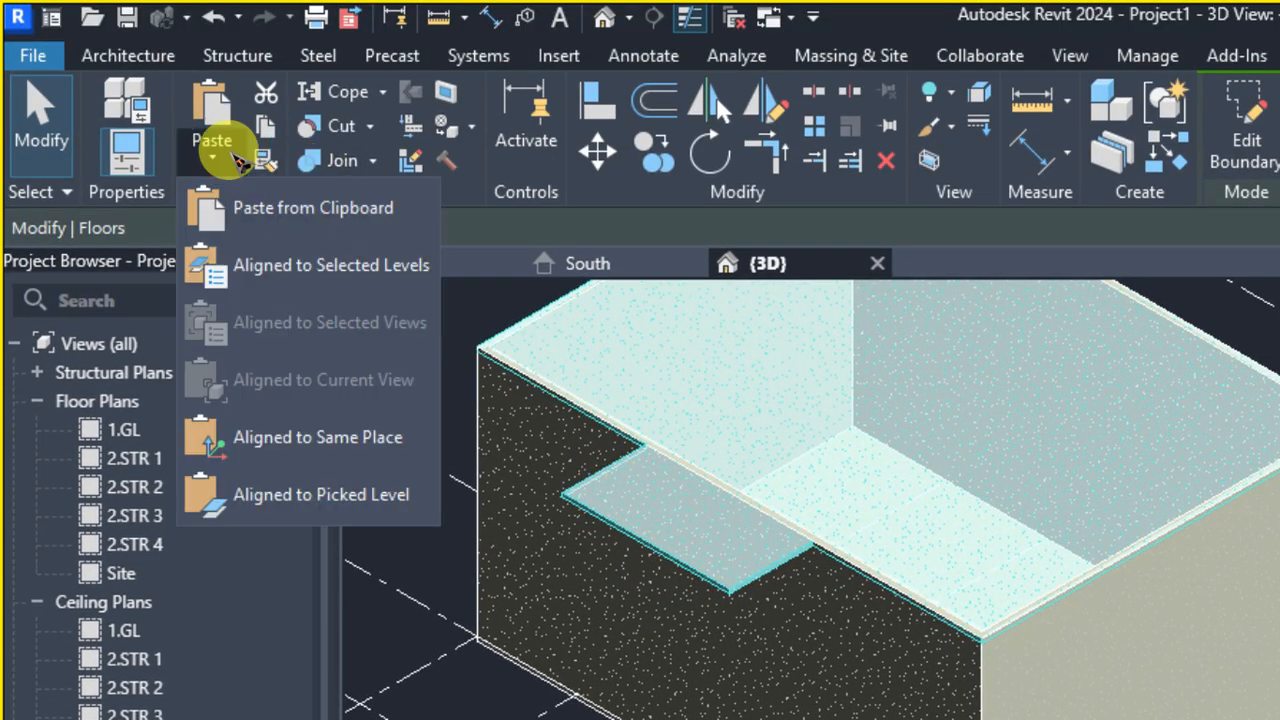
left_click(298, 286)
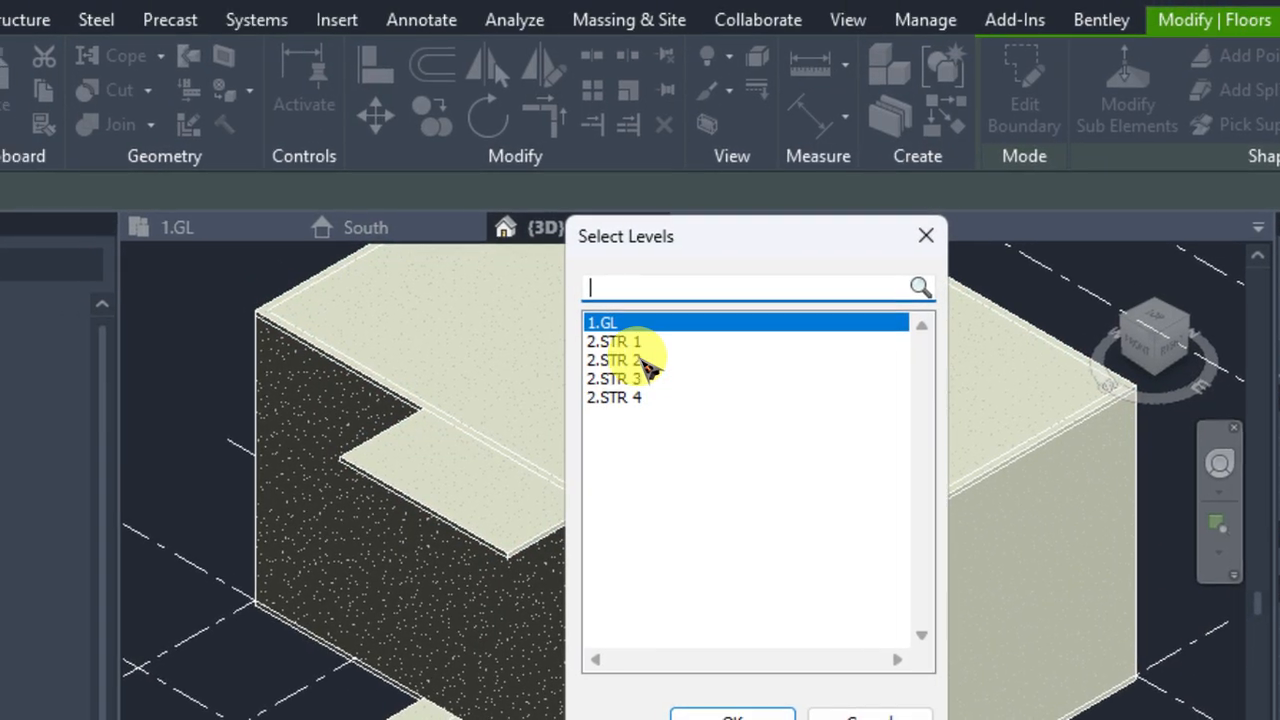
left_click(860, 396)
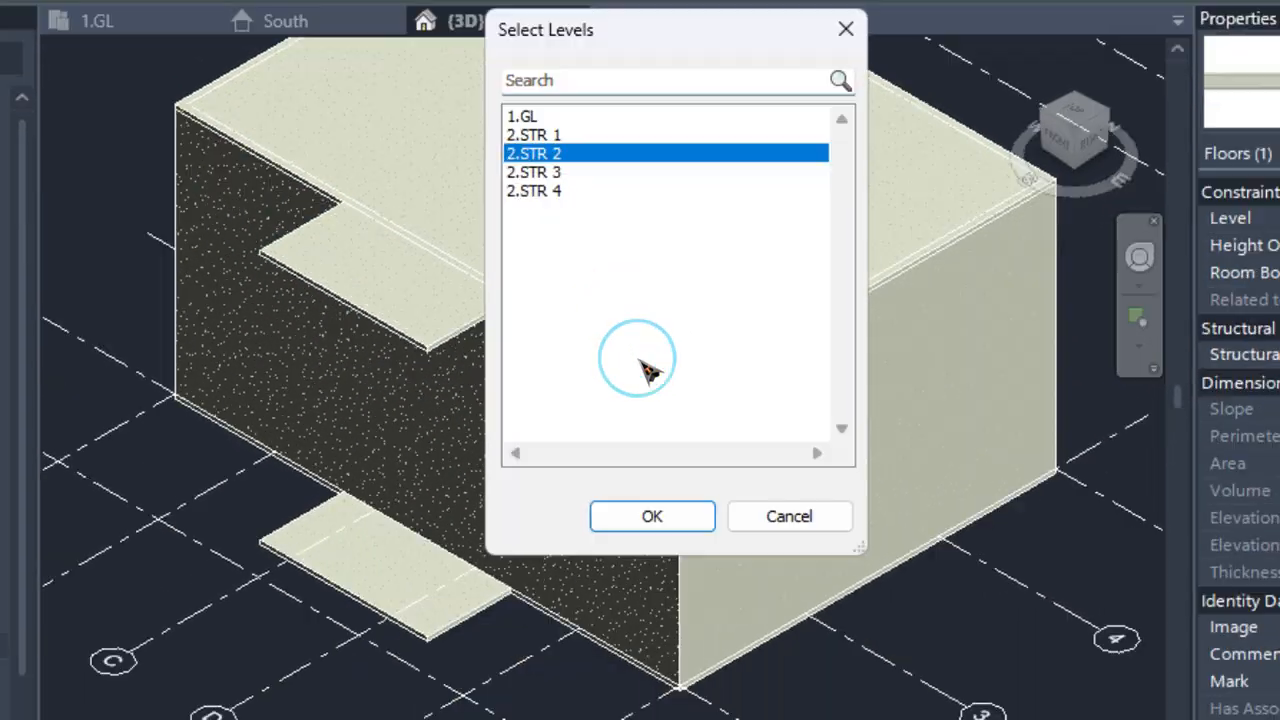
left_click(652, 516)
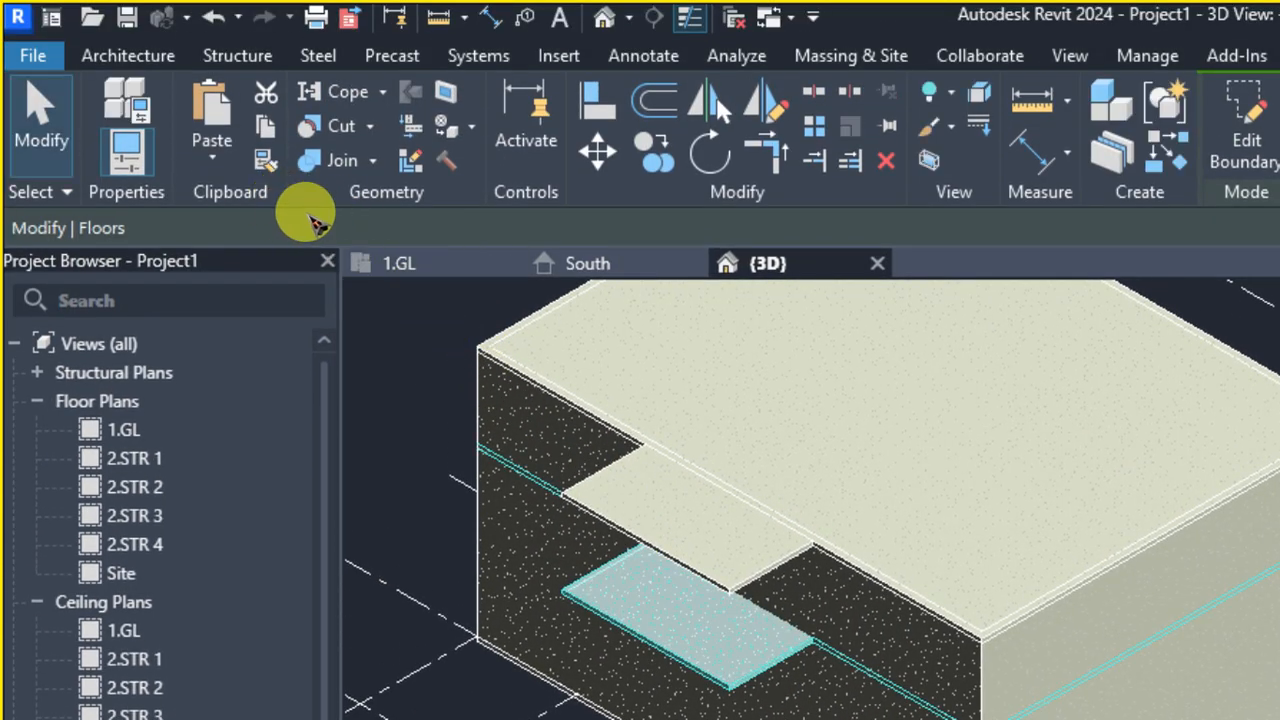
left_click(204, 155)
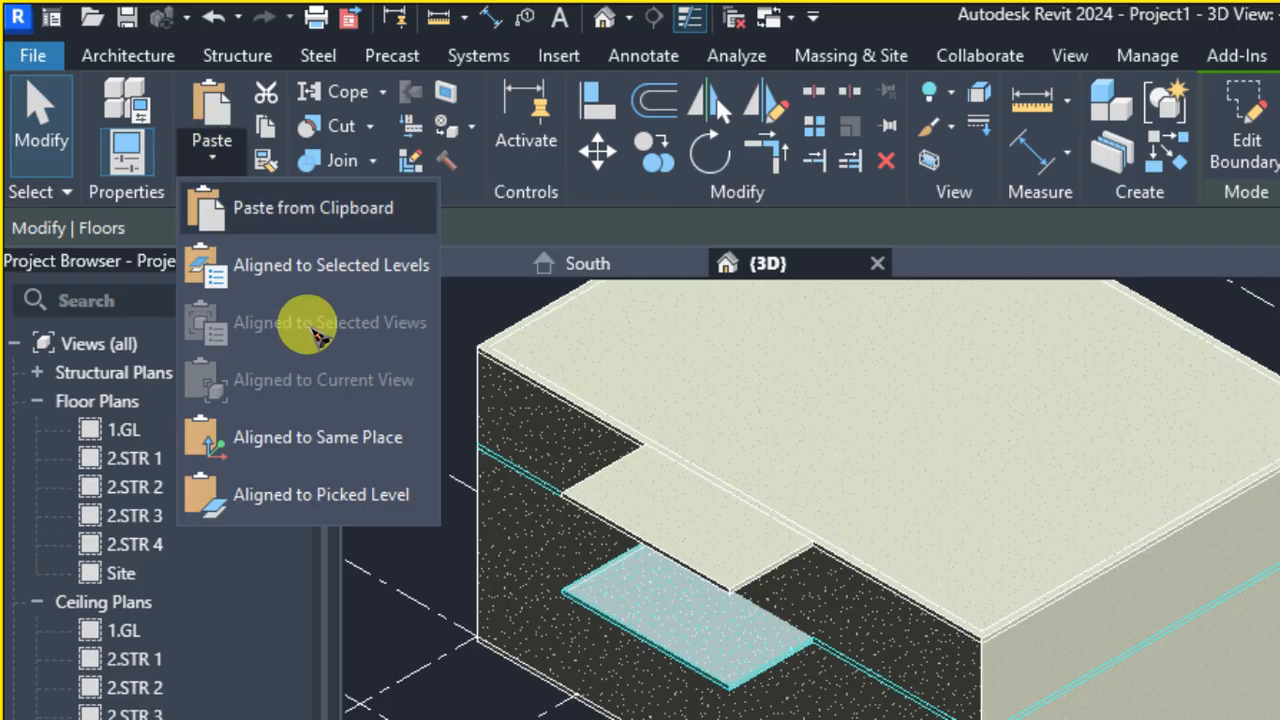
left_click(330, 265)
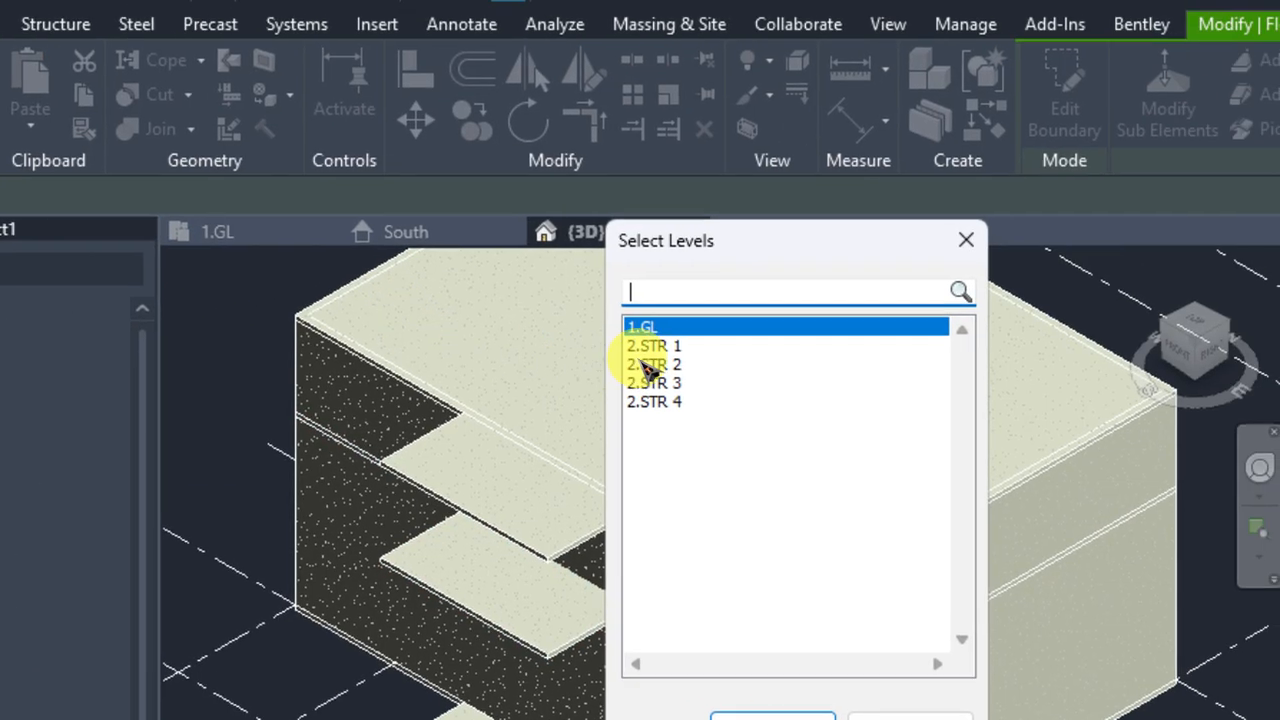
left_click(832, 377)
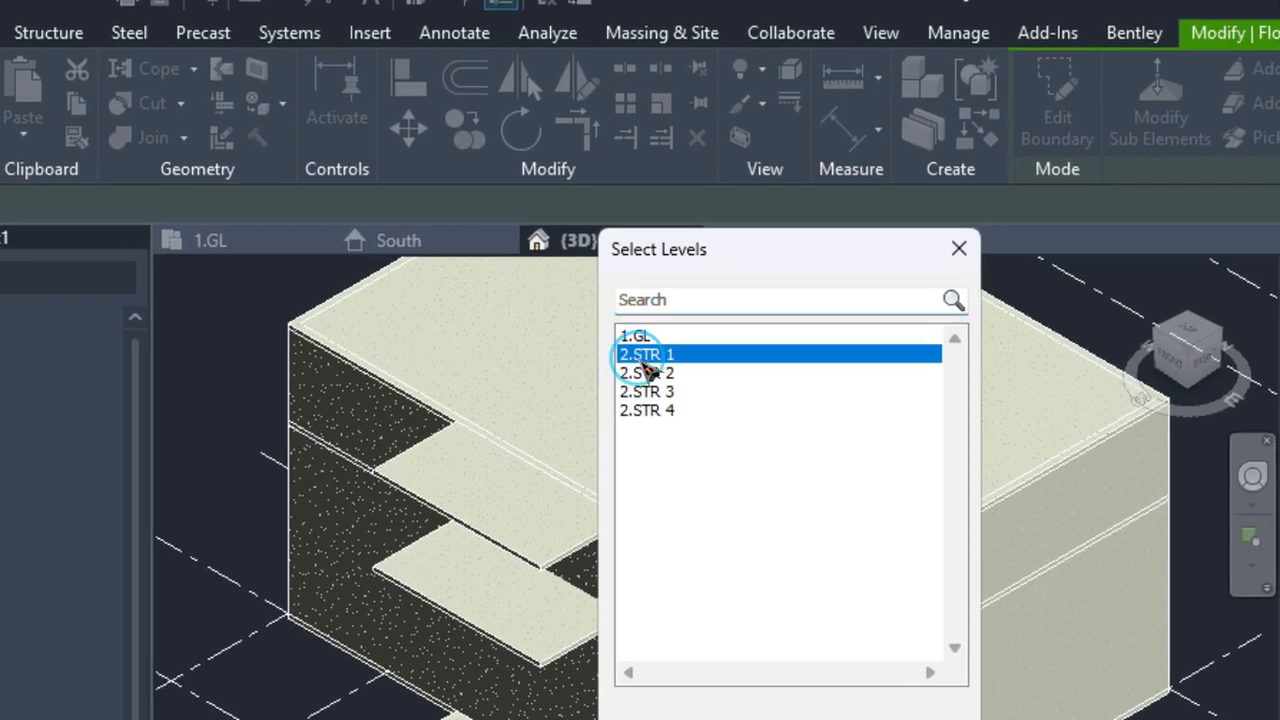
left_click(632, 372)
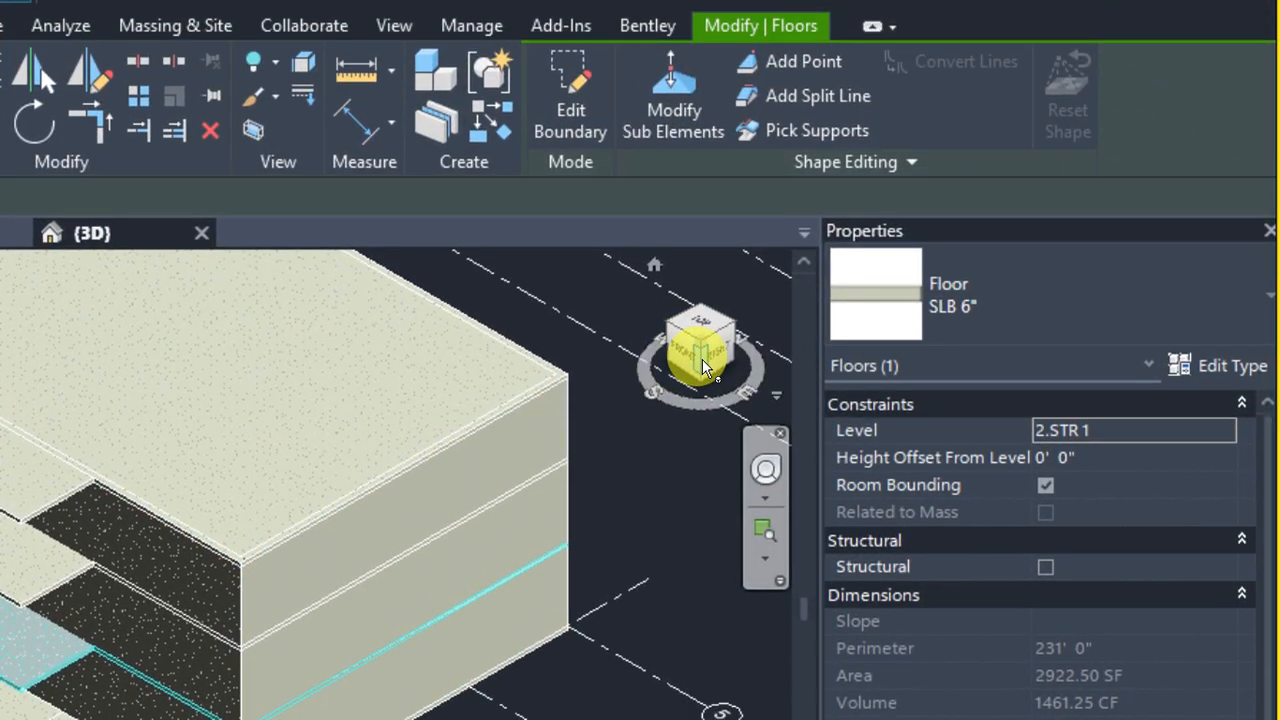
mouse_move(702, 367)
left_mouse_down()
mouse_move(719, 332)
mouse_move(664, 342)
mouse_move(641, 260)
left_mouse_up()
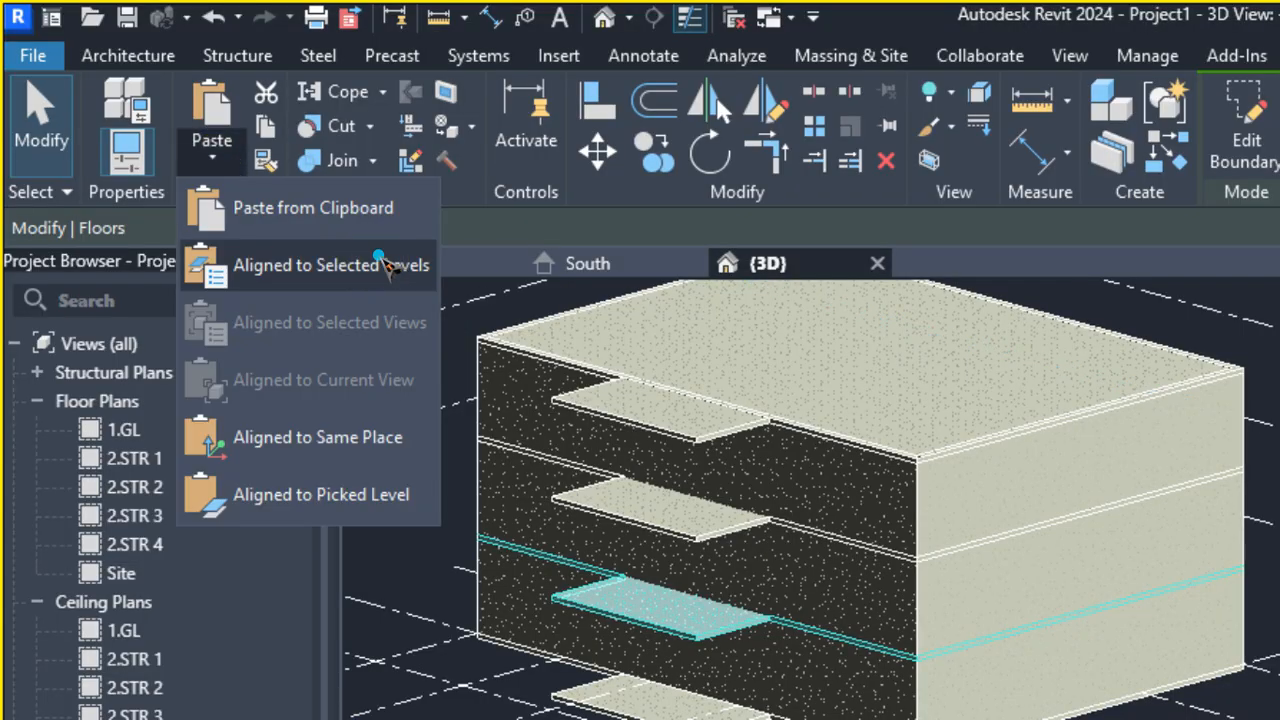
left_click(380, 262)
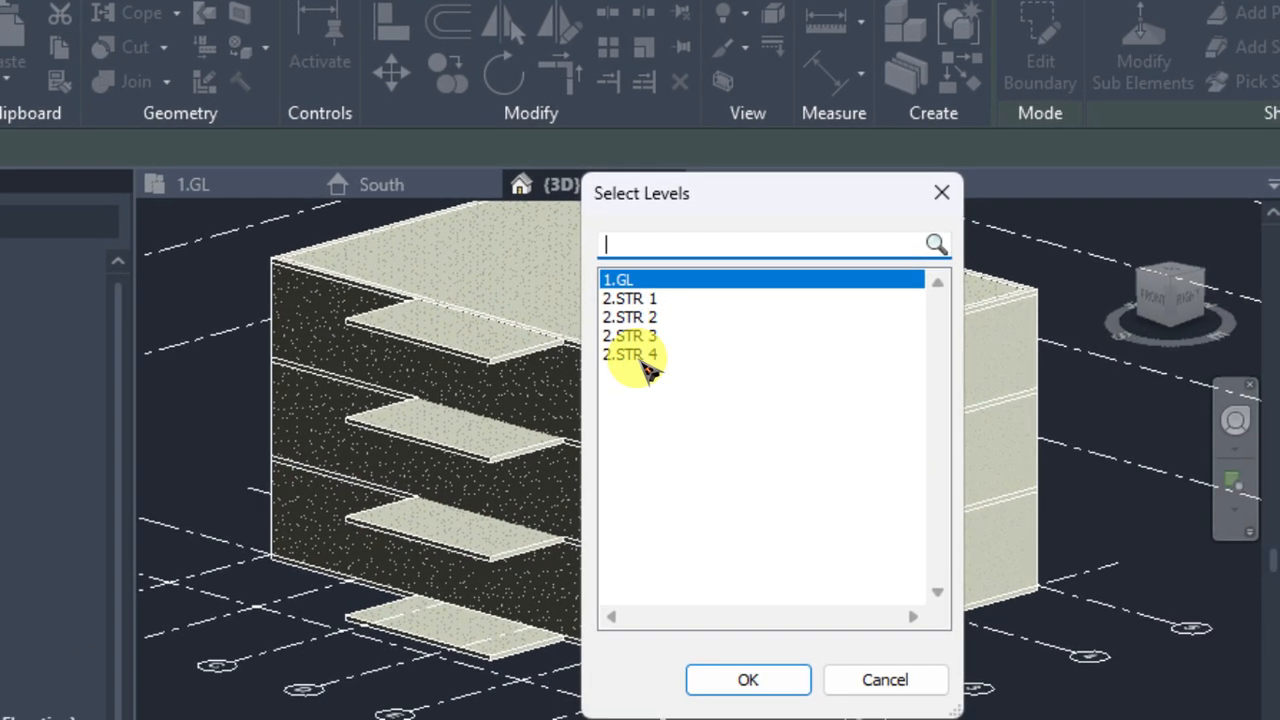
left_click(640, 356)
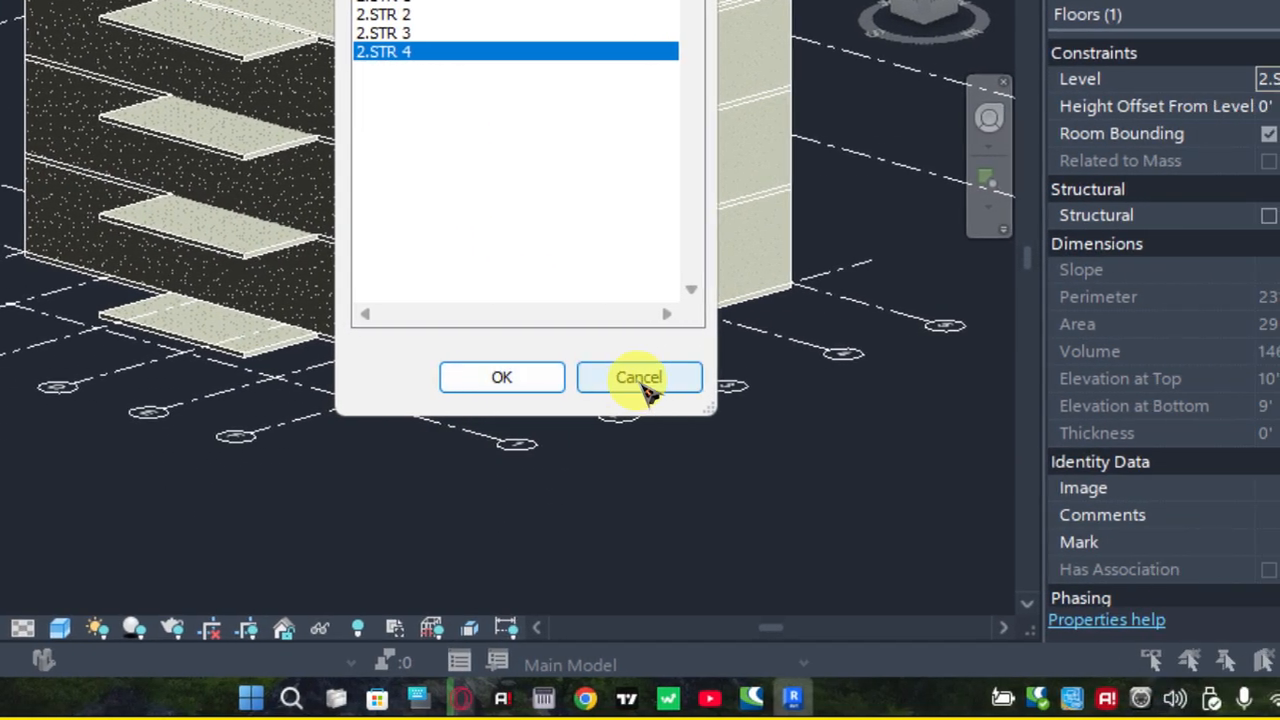
left_click(642, 380)
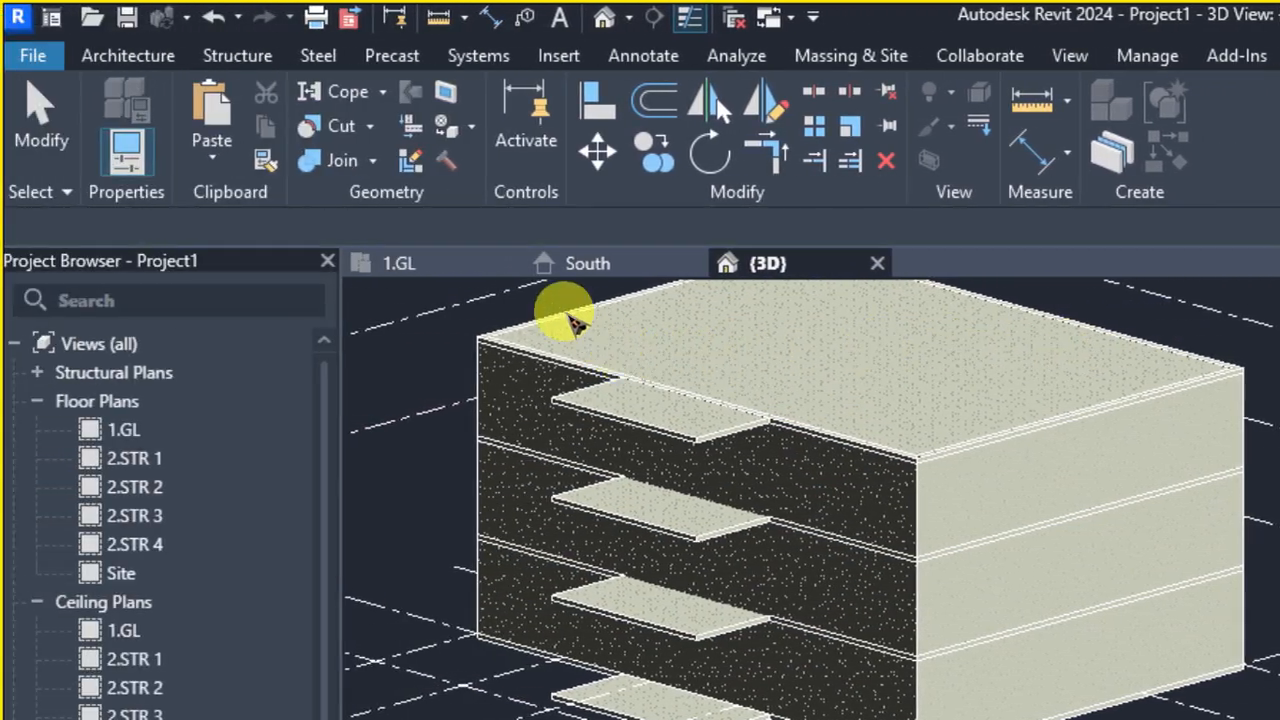
Examine the pasted slabs against the building levels and column grid in the South elevation
left_click(575, 264)
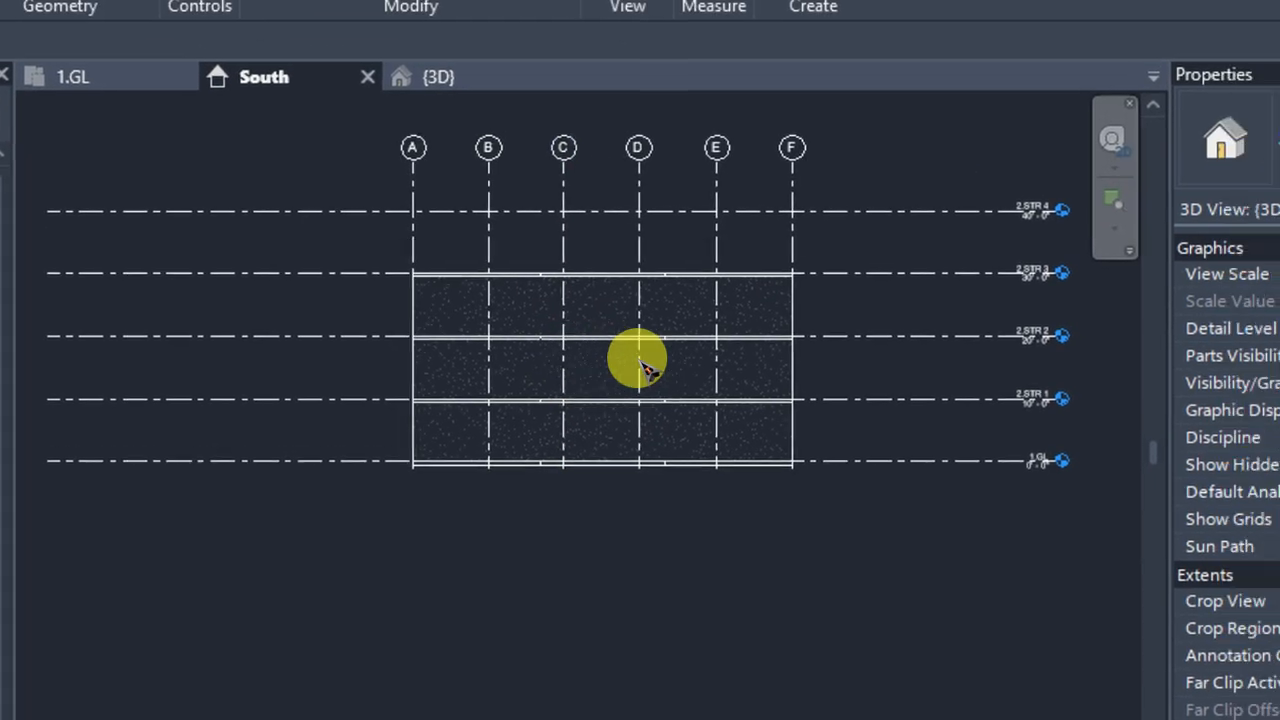
scroll(640, 362, "up", 2)
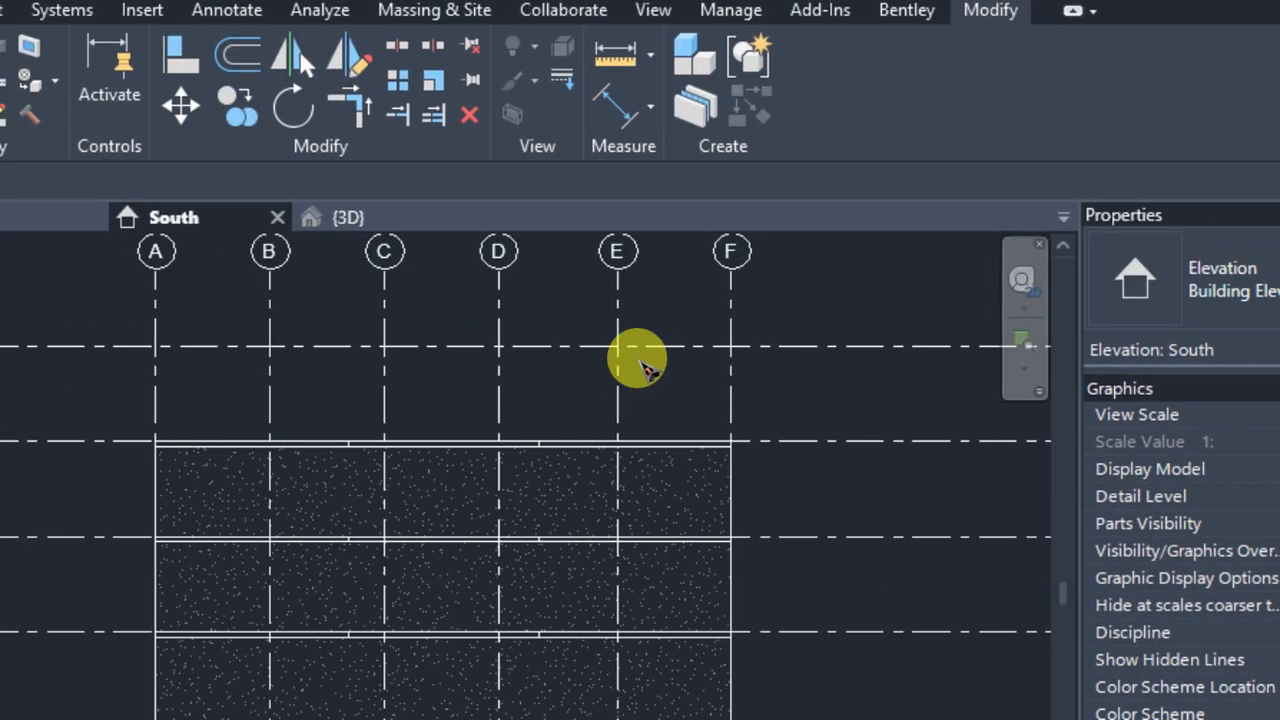
scroll(643, 430, "down", 1)
middle_click_drag(643, 430, 556, 428)
scroll(530, 405, "up", 3)
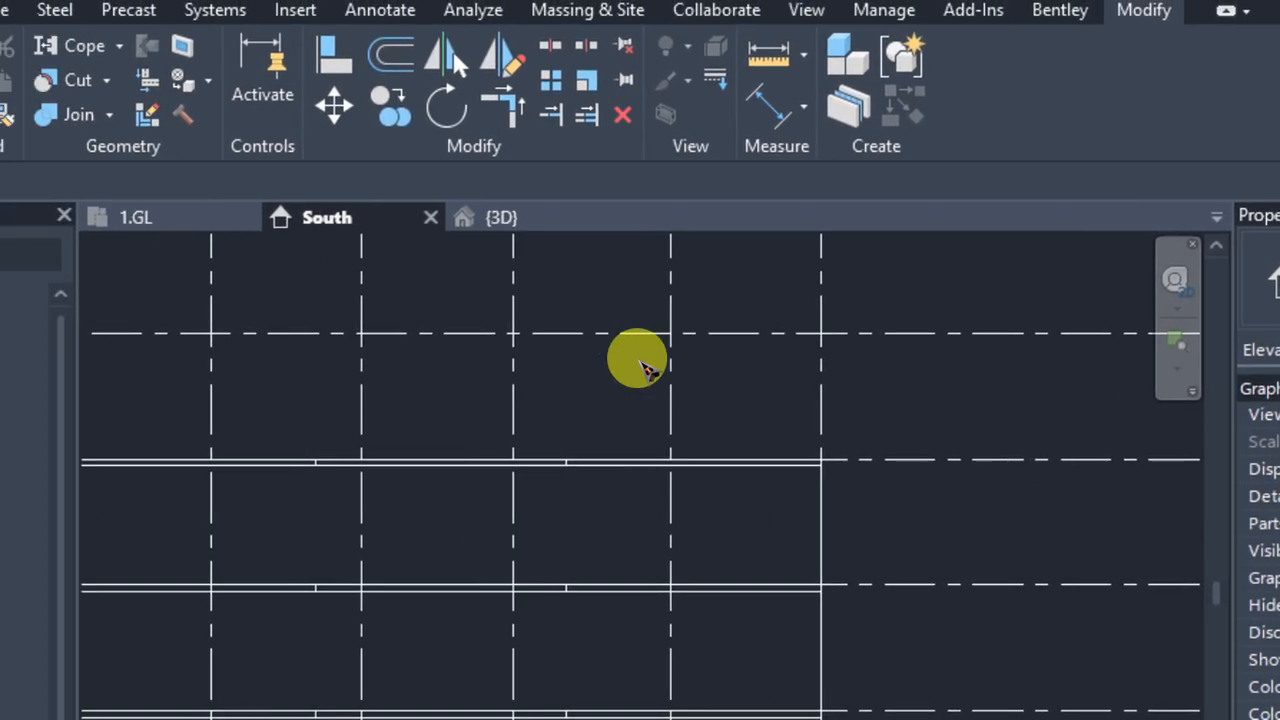
middle_click_drag(500, 358, 504, 356)
middle_click_drag(640, 361, 646, 360)
scroll(702, 425, "down", 1)
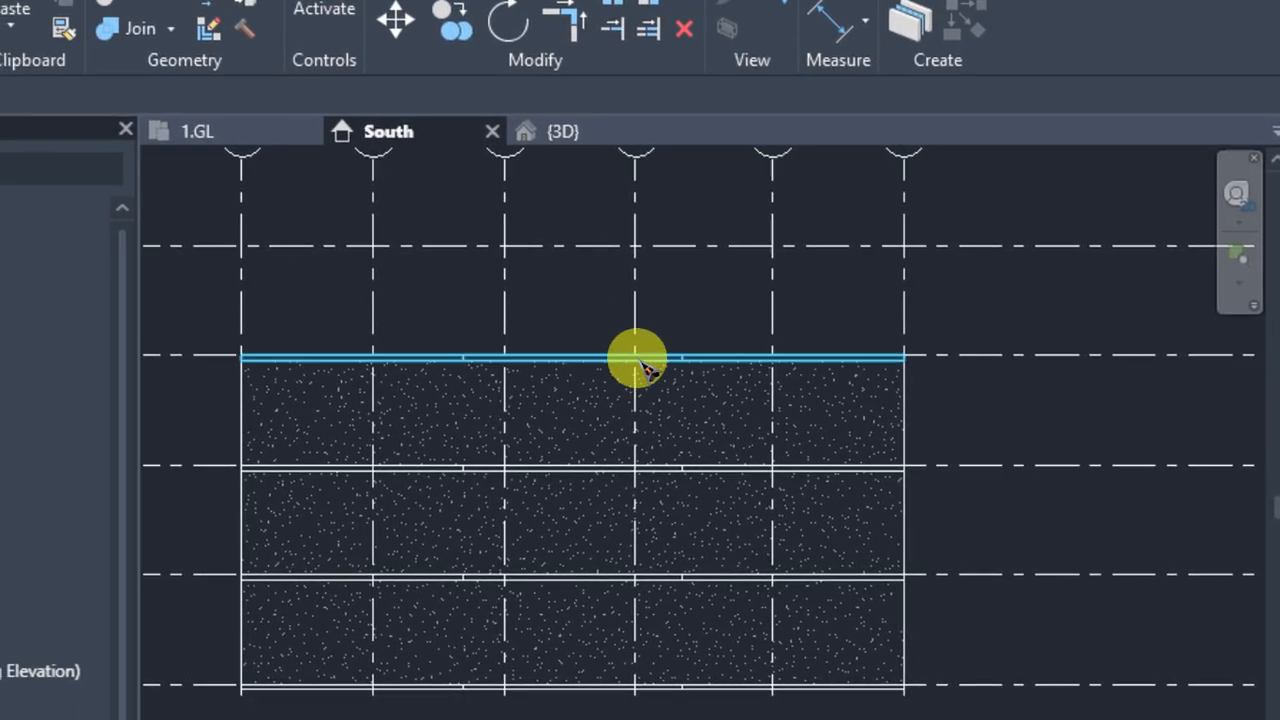
middle_click_drag(560, 452, 618, 408)
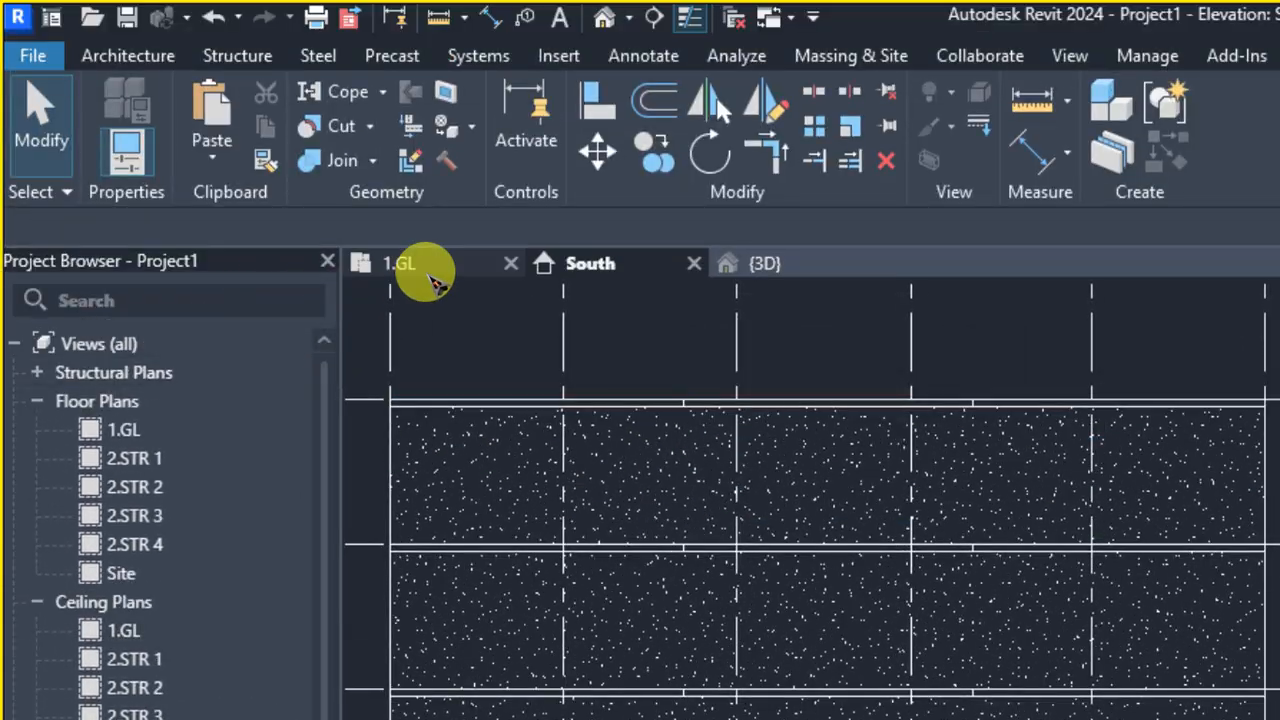
Delete the slab on level 2.STR 2 in the 3D view
left_click(194, 38)
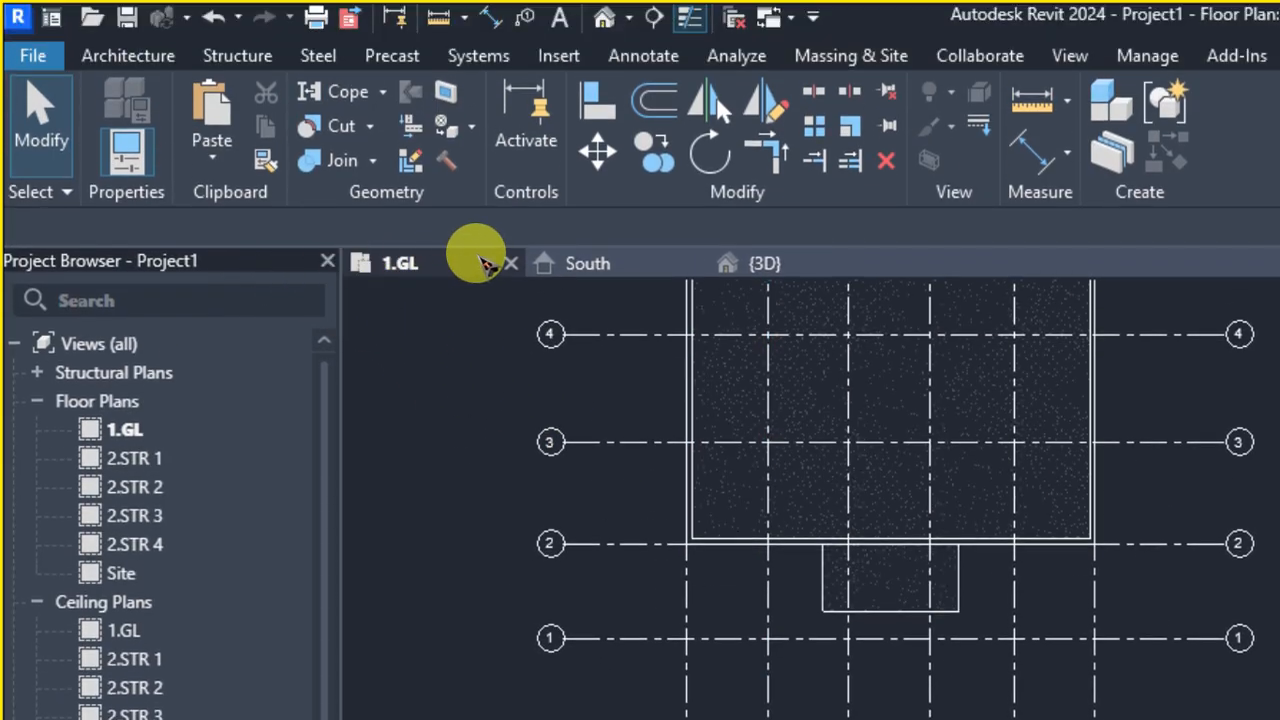
left_click(750, 263)
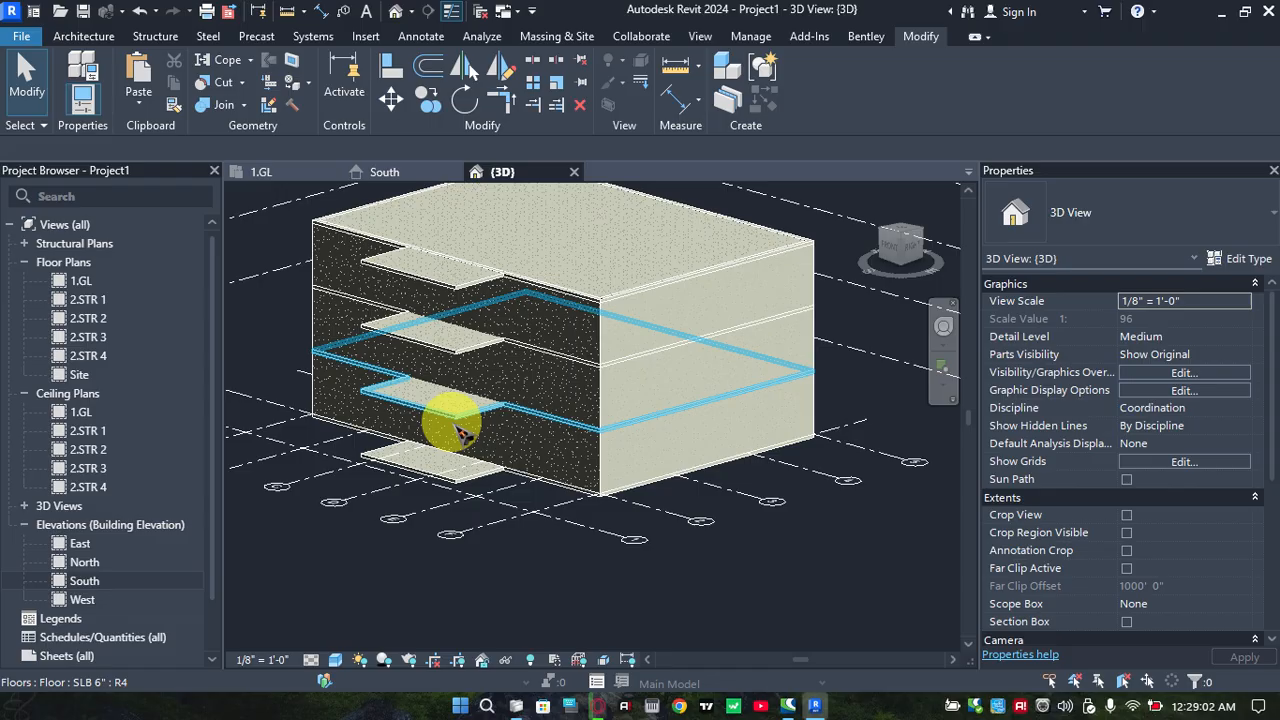
left_click(462, 352)
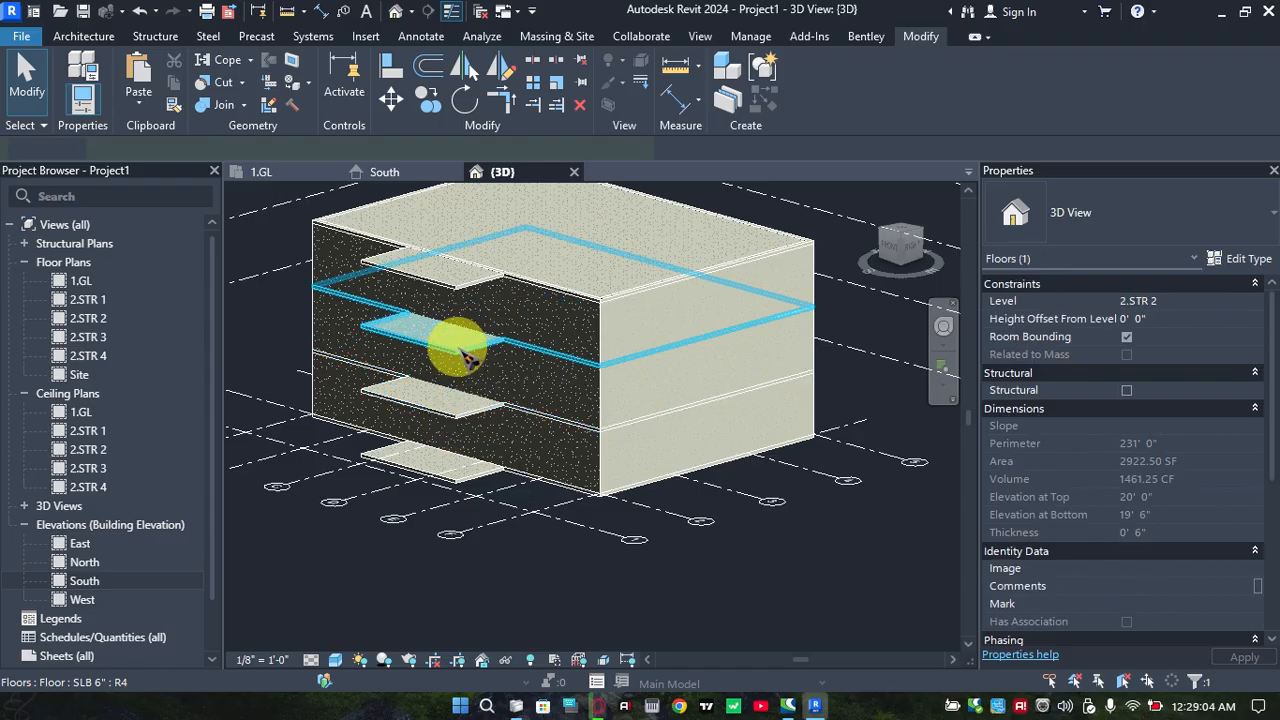
key("Escape")
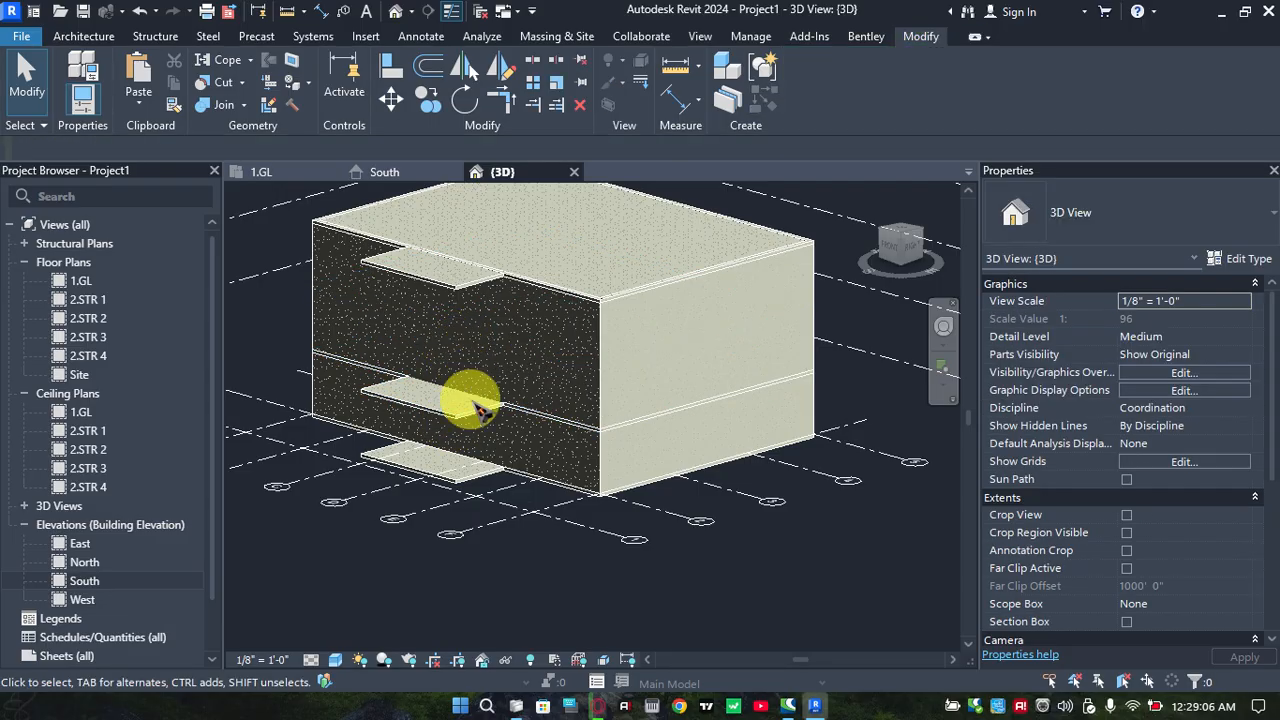
Edit the boundary of the 2.STR 1 slab in the 1.GL floor plan, deleting the three lines of its front projection
left_click(487, 418)
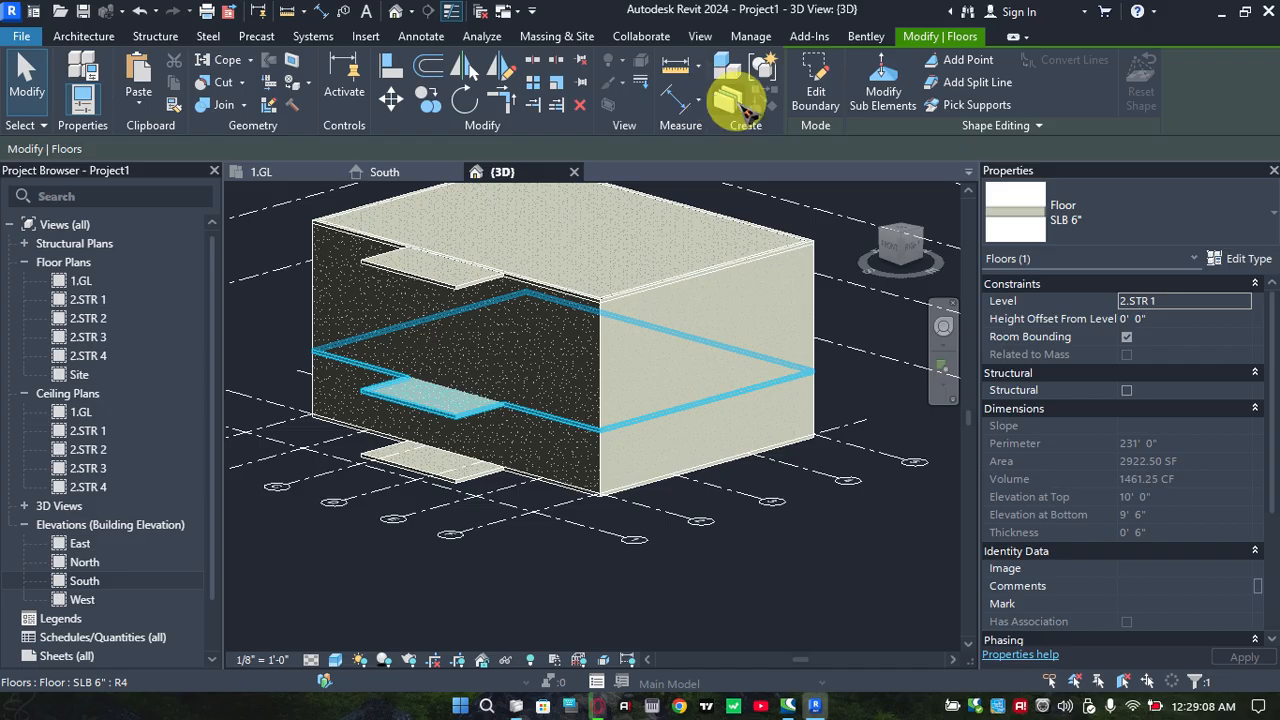
double_click(490, 404)
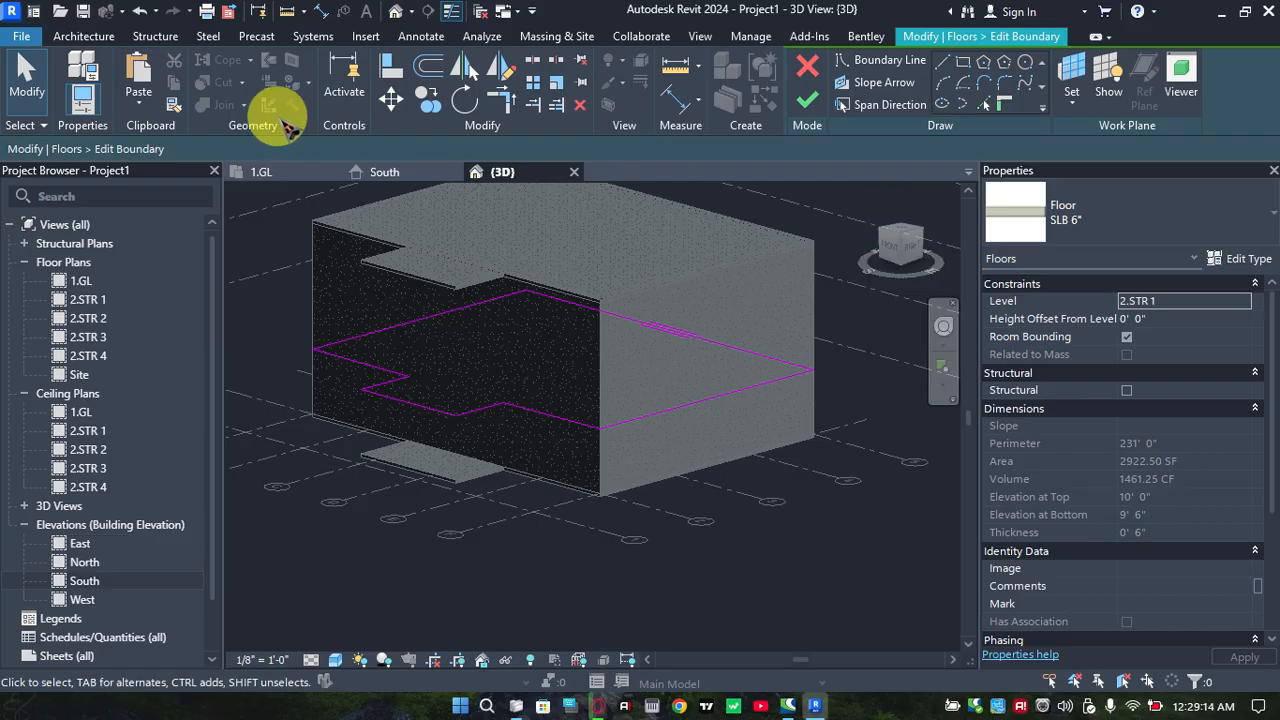
left_click(261, 172)
scroll(575, 380, "up", 3)
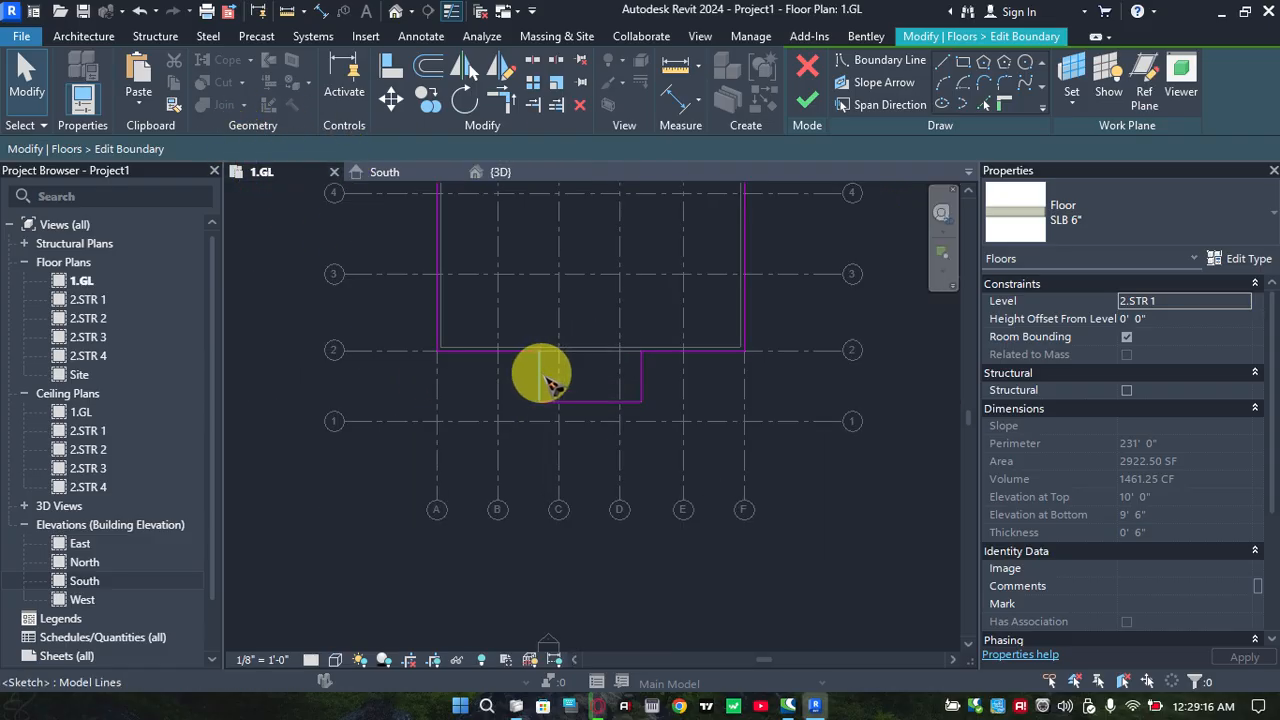
scroll(580, 382, "up", 2)
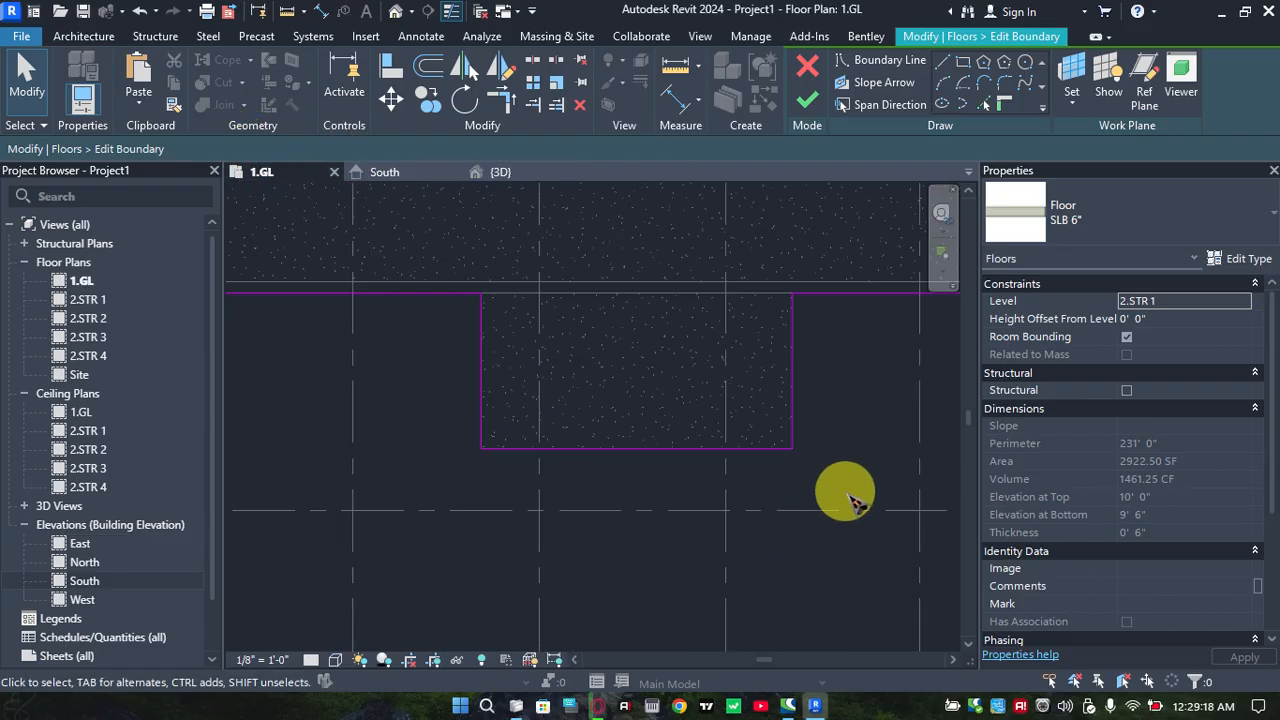
left_click_drag(846, 485, 368, 373)
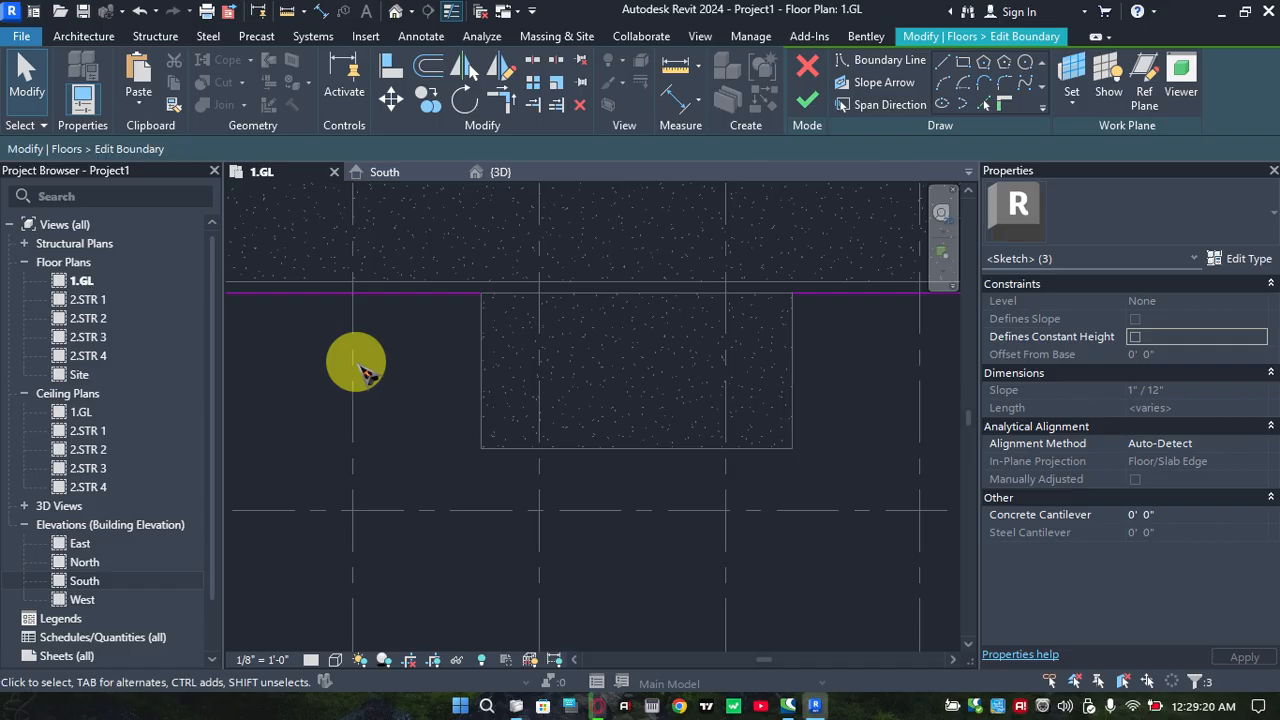
left_click(368, 373)
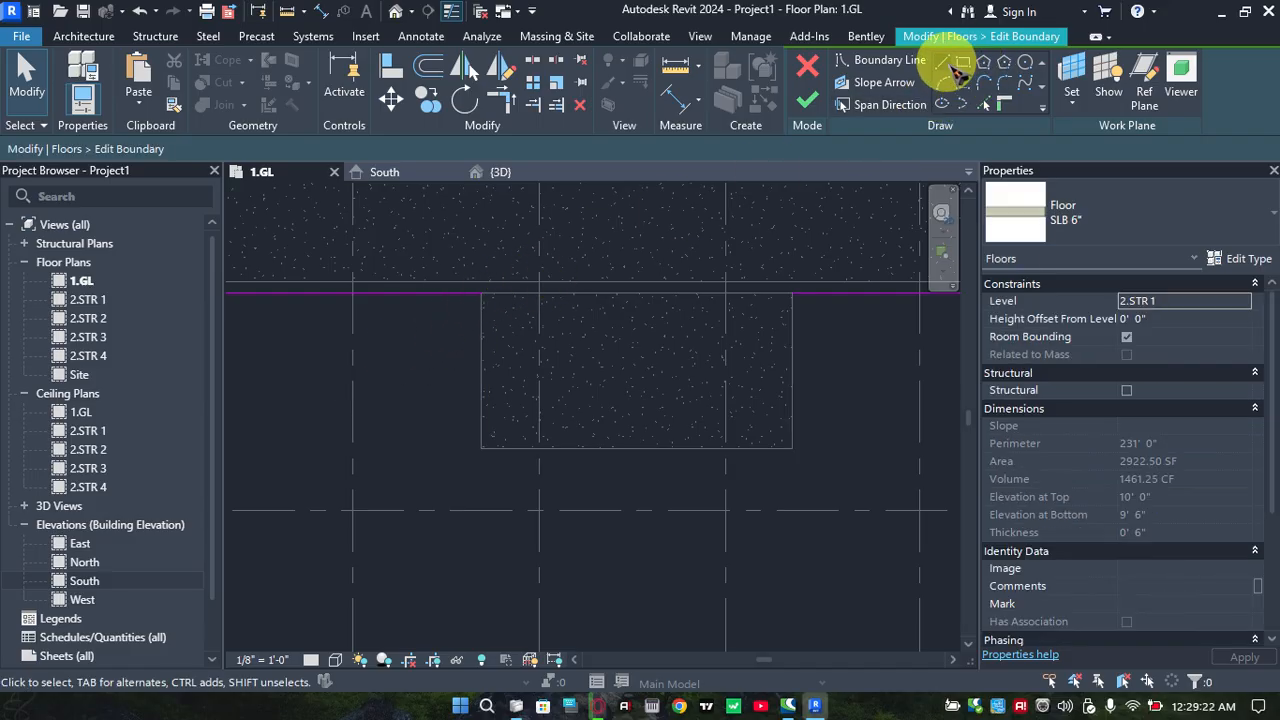
Draw a 2' 0" boundary line outward from each open end of the slab's front edge, along the sides of the ground slab's projection
left_click(481, 294)
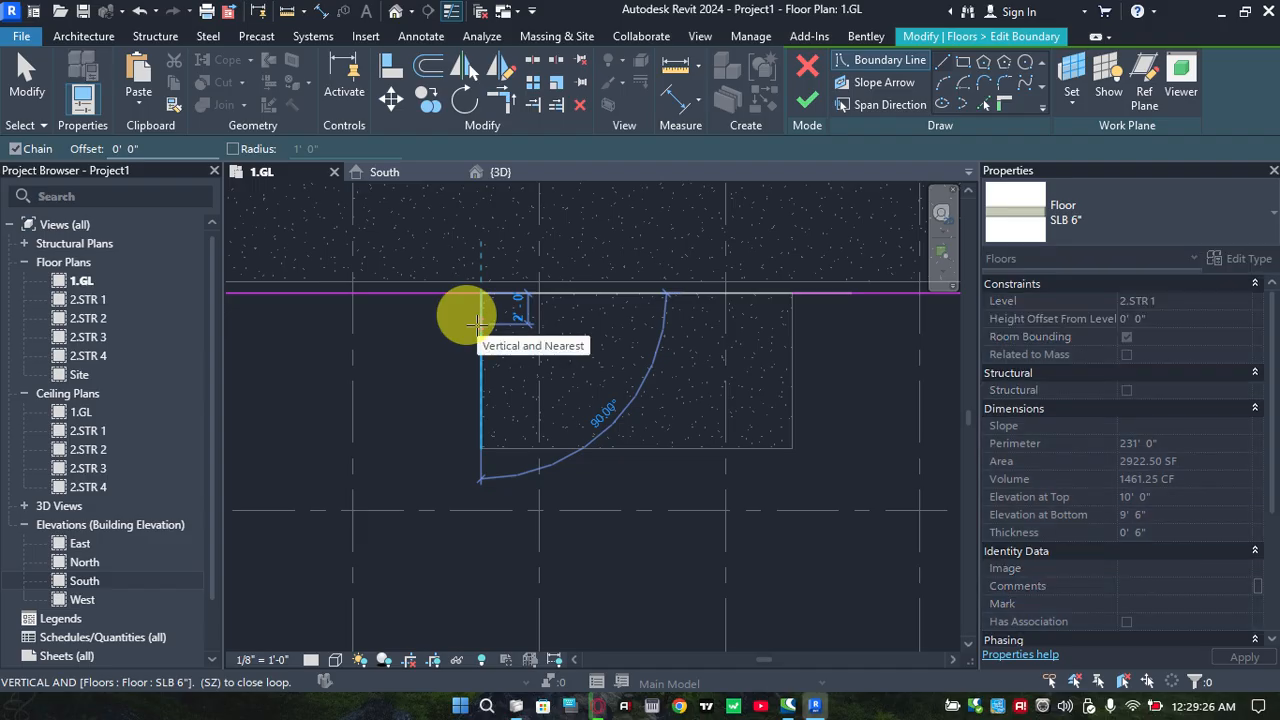
left_click(481, 323)
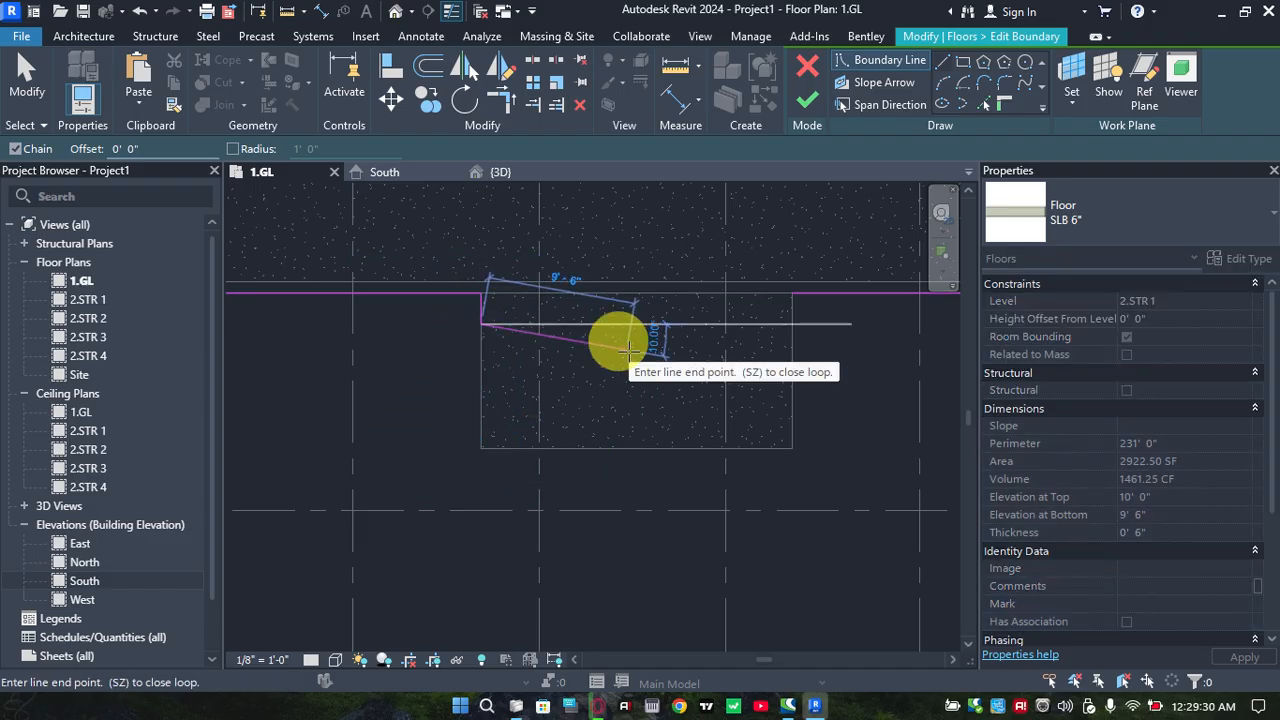
key("Escape")
left_click(790, 291)
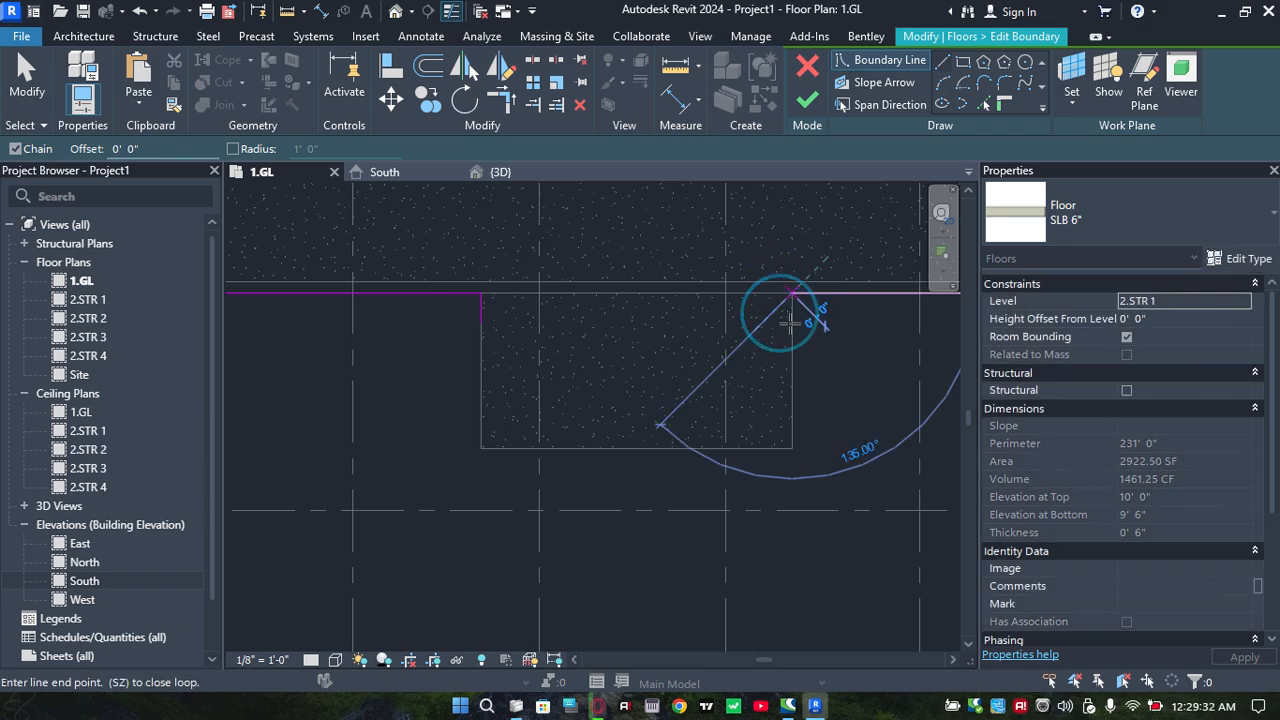
left_click(775, 388)
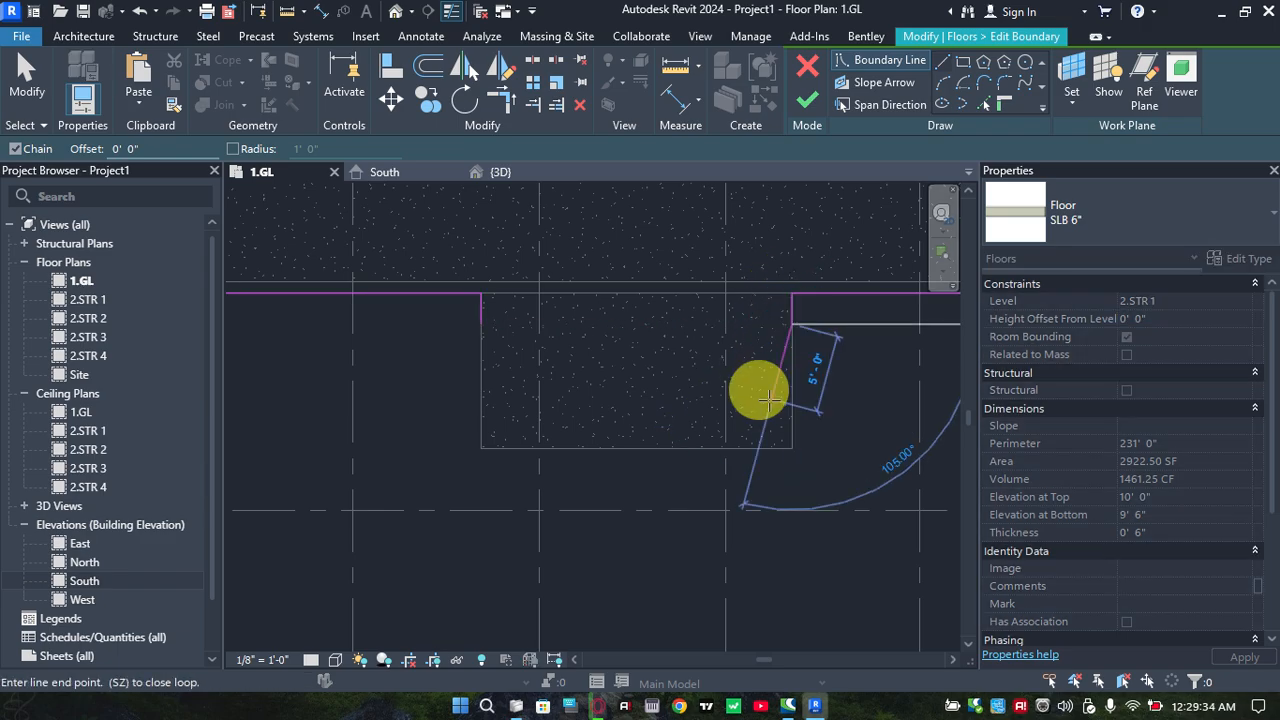
key("Escape")
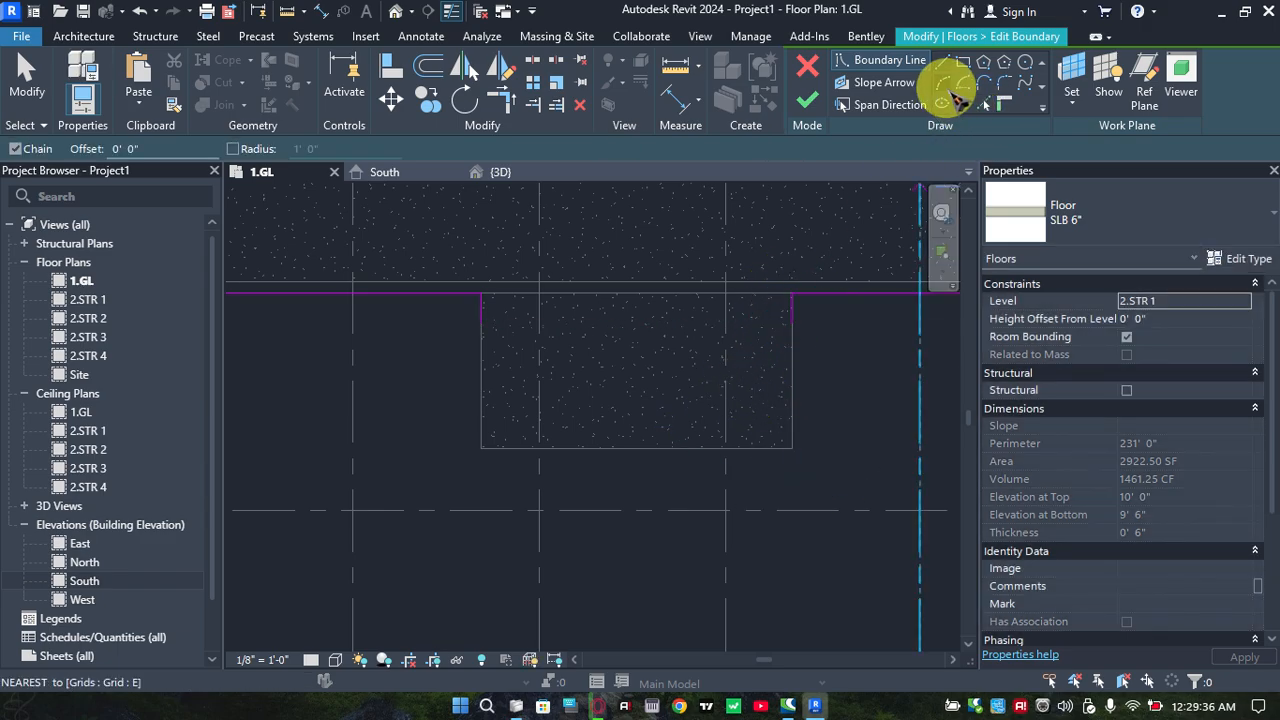
Draw a 90° boundary arc with a 4' 0" chord inward from the right side line's free end, tangent to that line
left_click(946, 85)
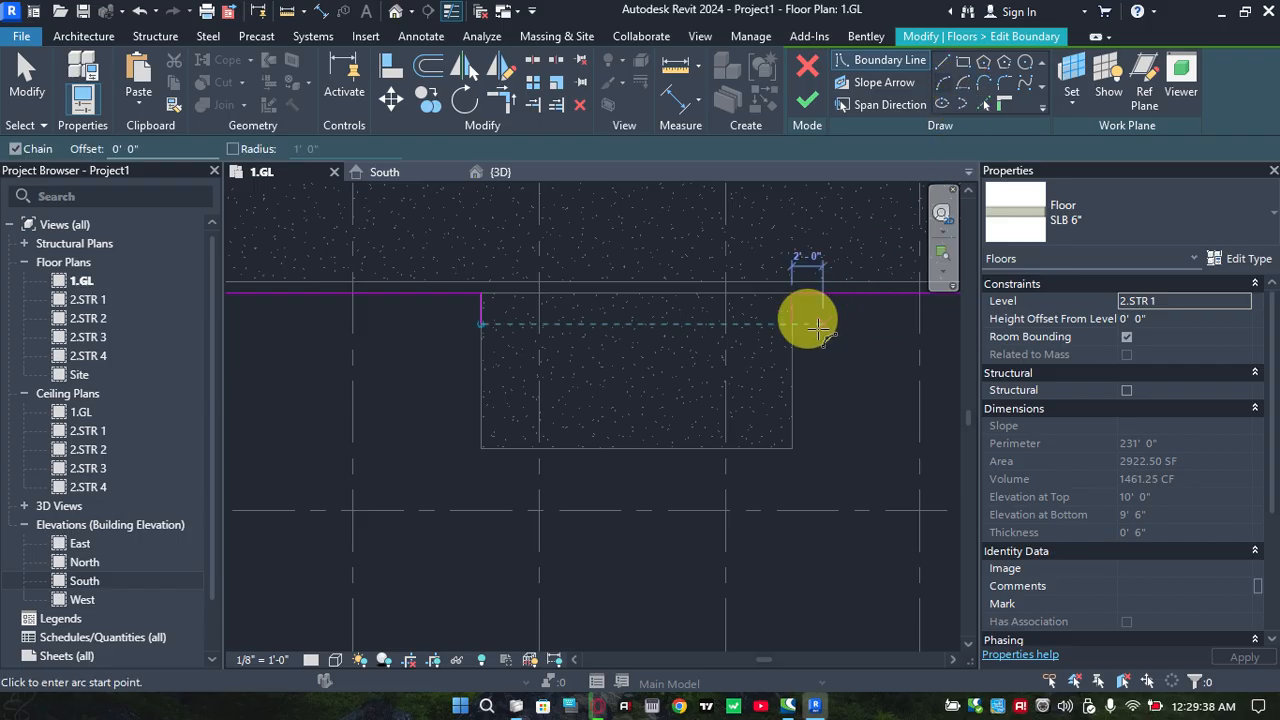
left_click(790, 322)
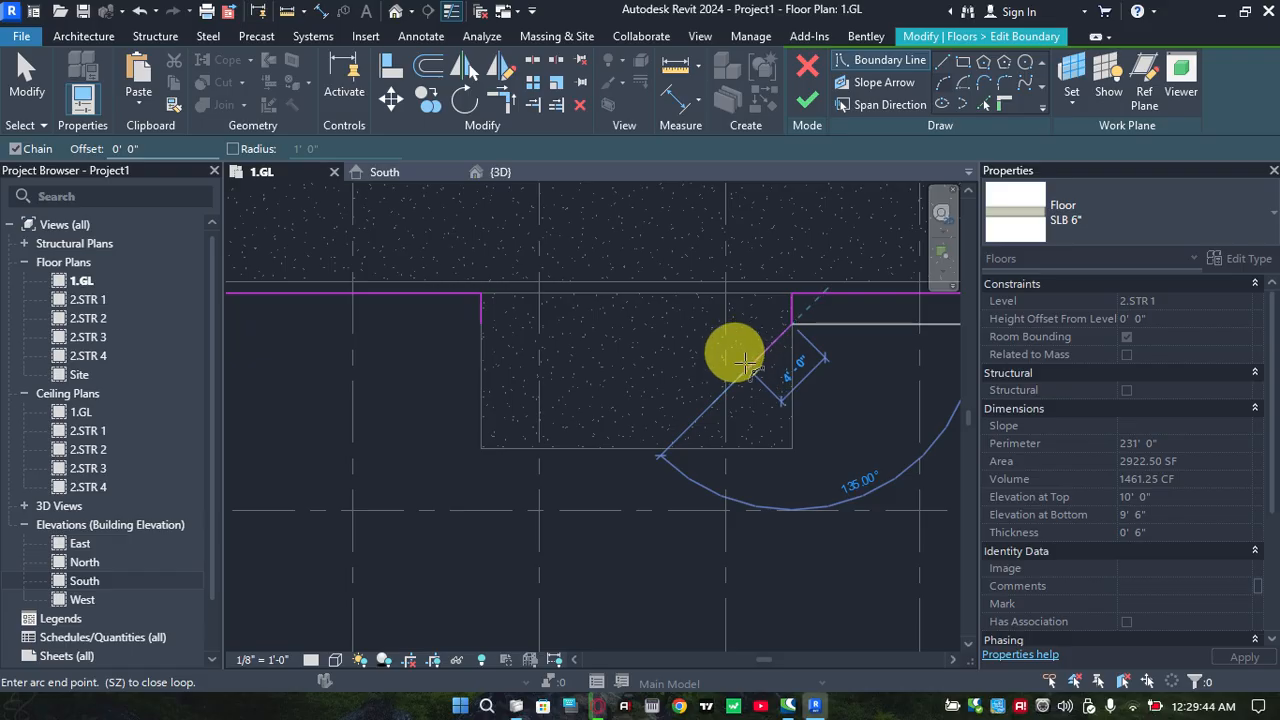
left_click(746, 362)
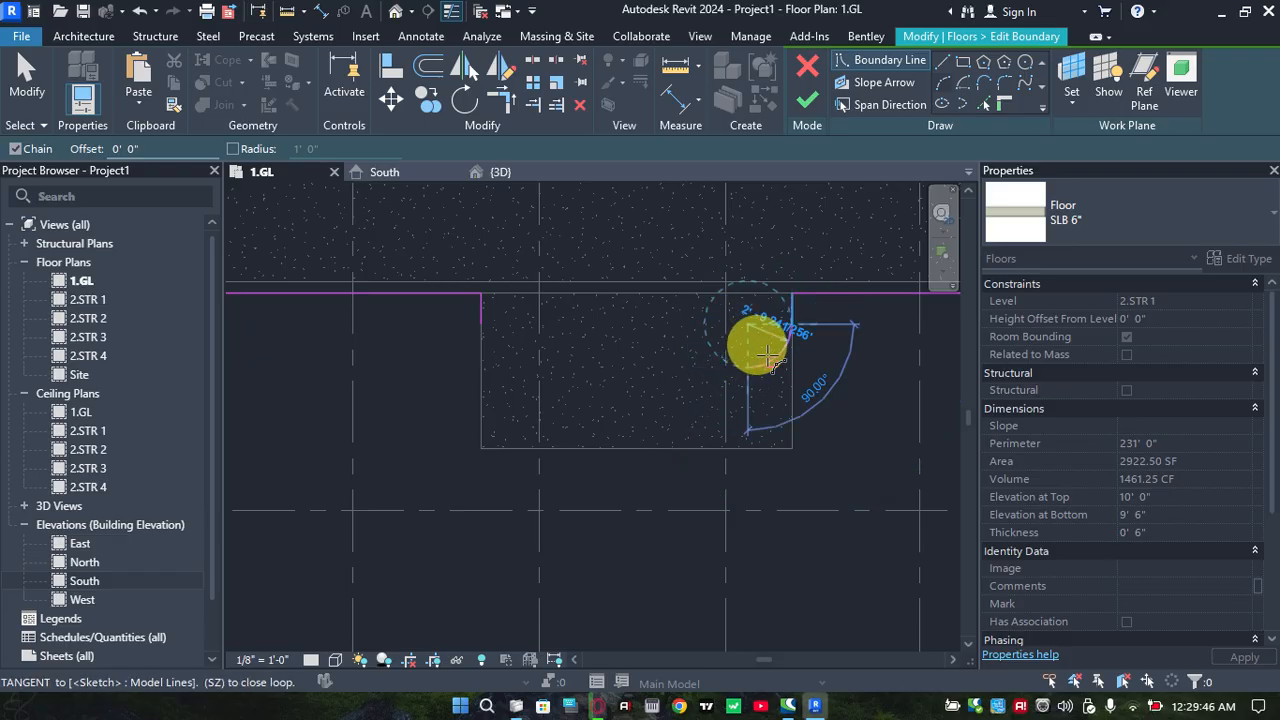
left_click(766, 356)
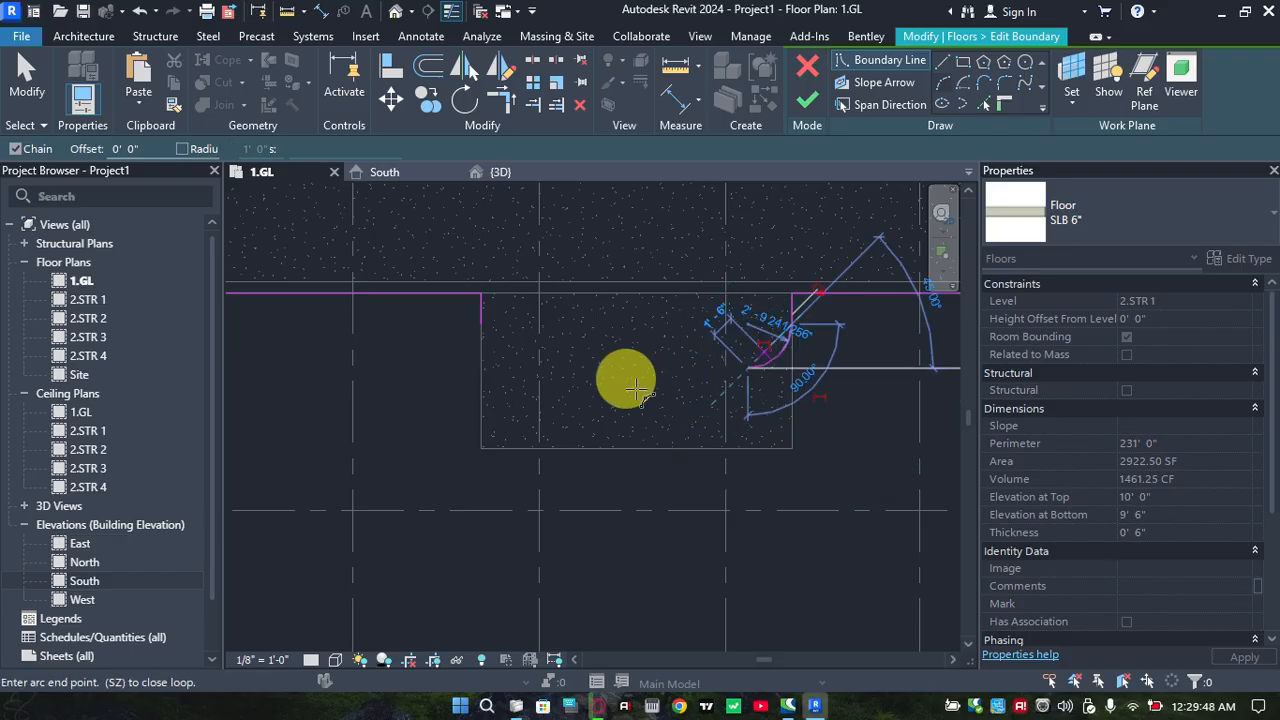
key("Escape")
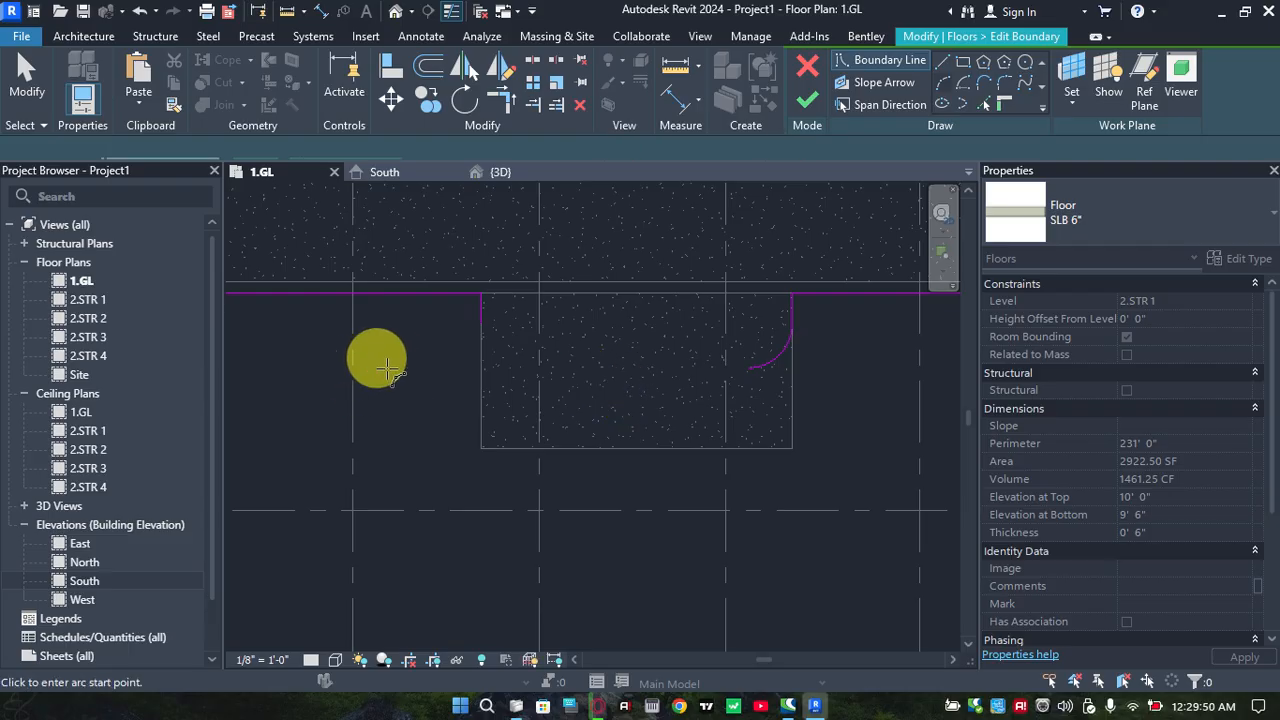
Draw a matching 90° arc with a 4' 0" chord inward from the left side line's free end
left_click(481, 323)
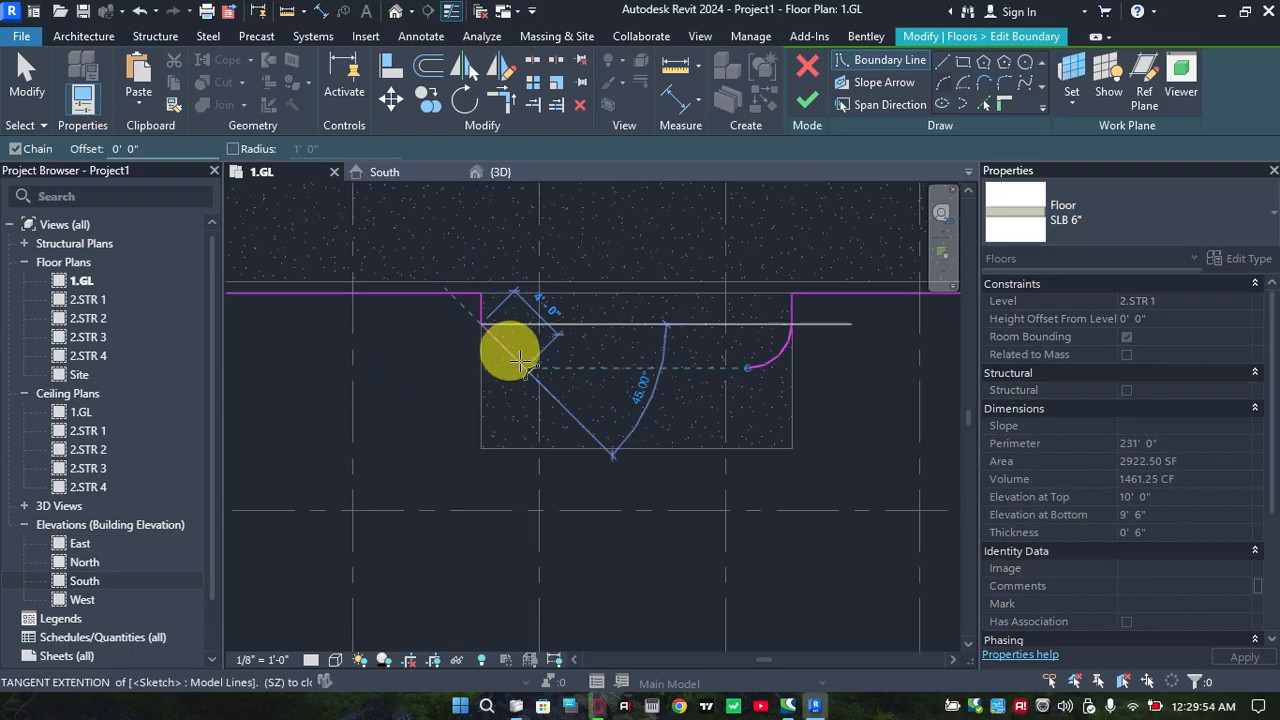
left_click(531, 342)
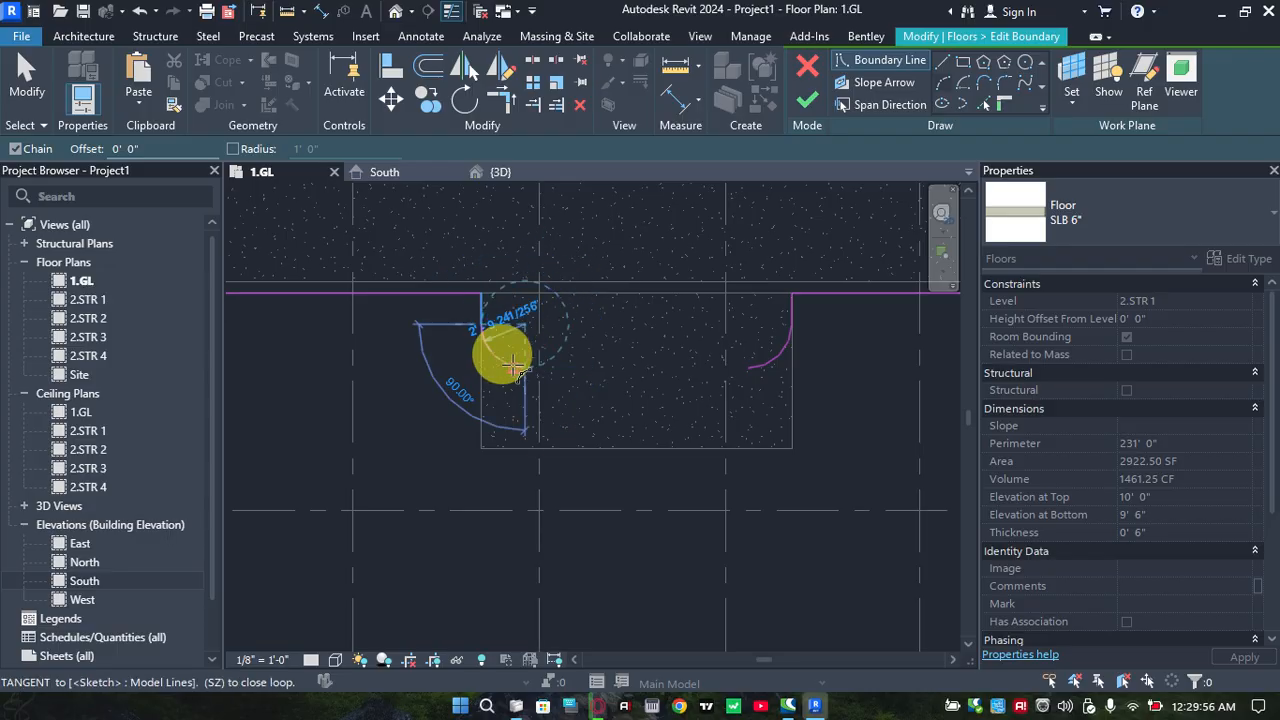
left_click(510, 362)
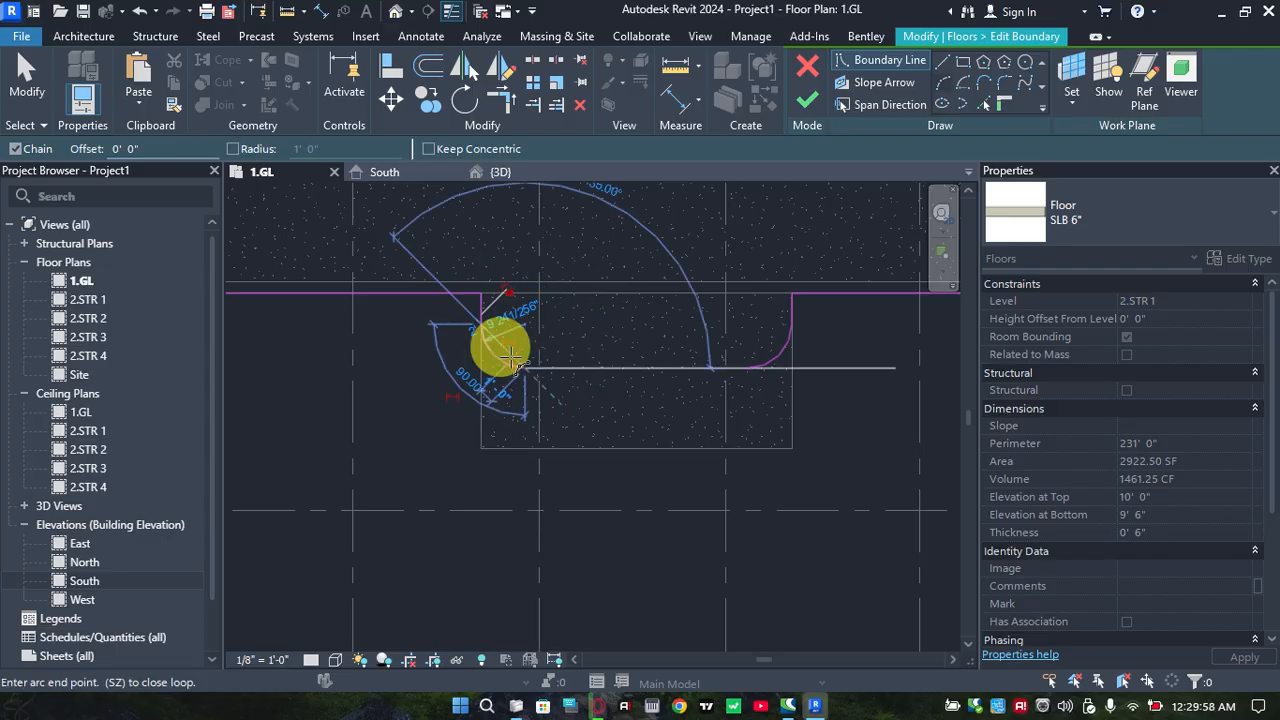
key("Escape")
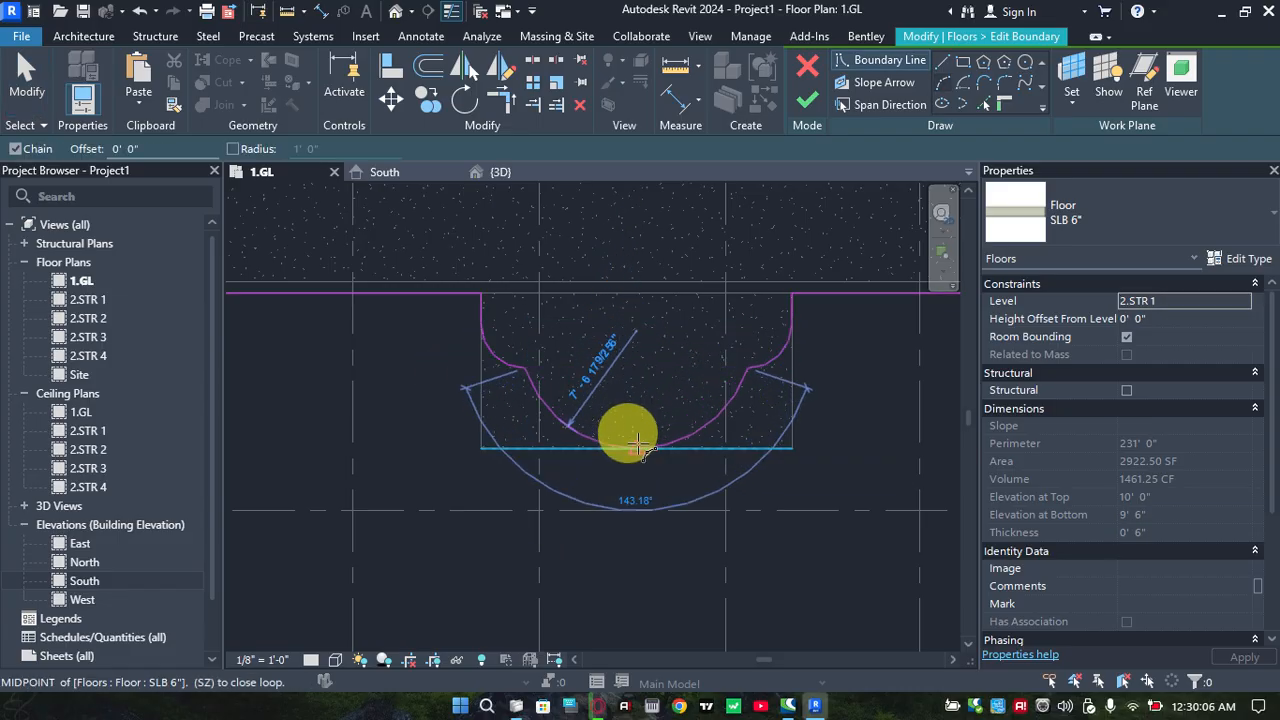
Close the boundary with a large arc between the two small arcs, passing through the ground slab front edge's midpoint, and finish the edit
left_click(638, 446)
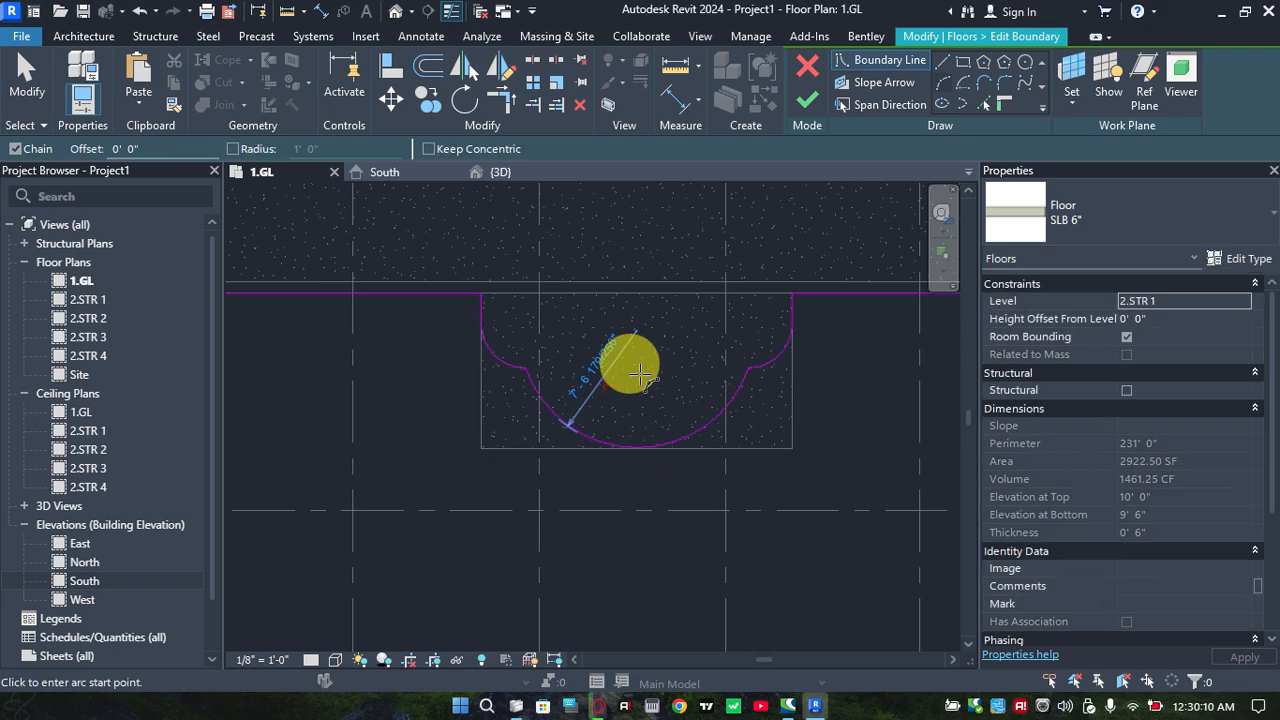
key("Escape")
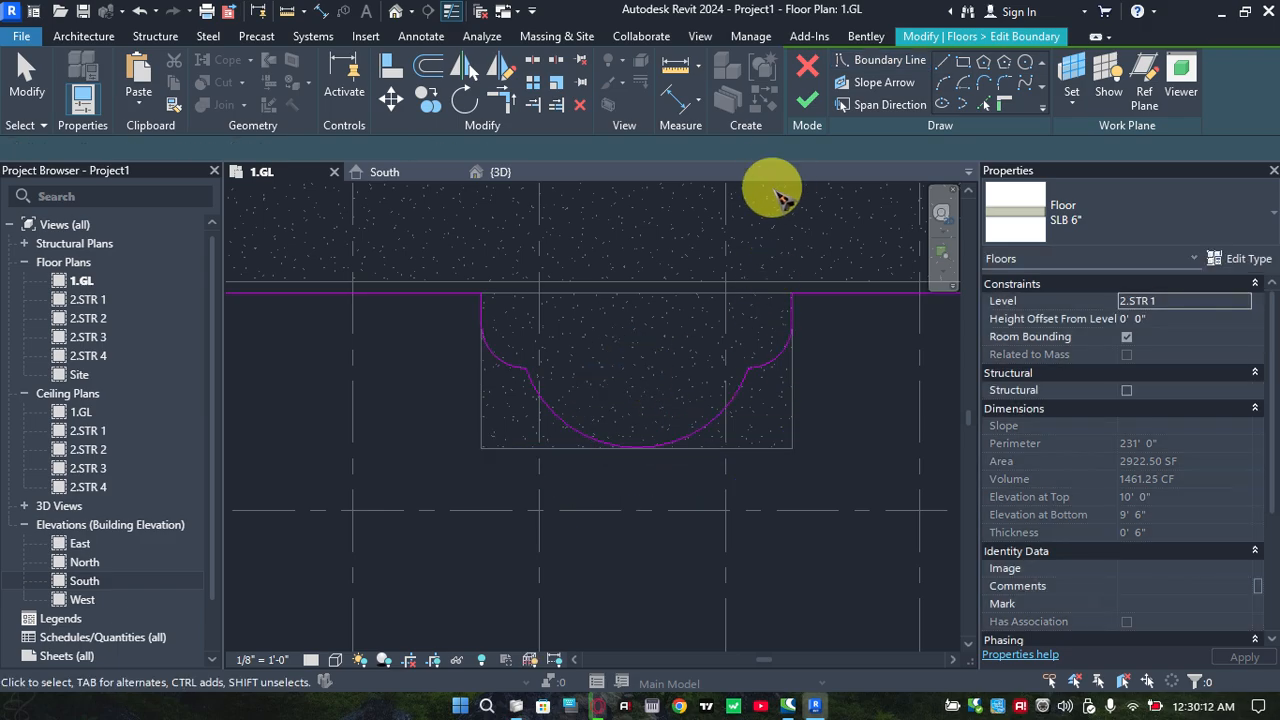
left_click(806, 100)
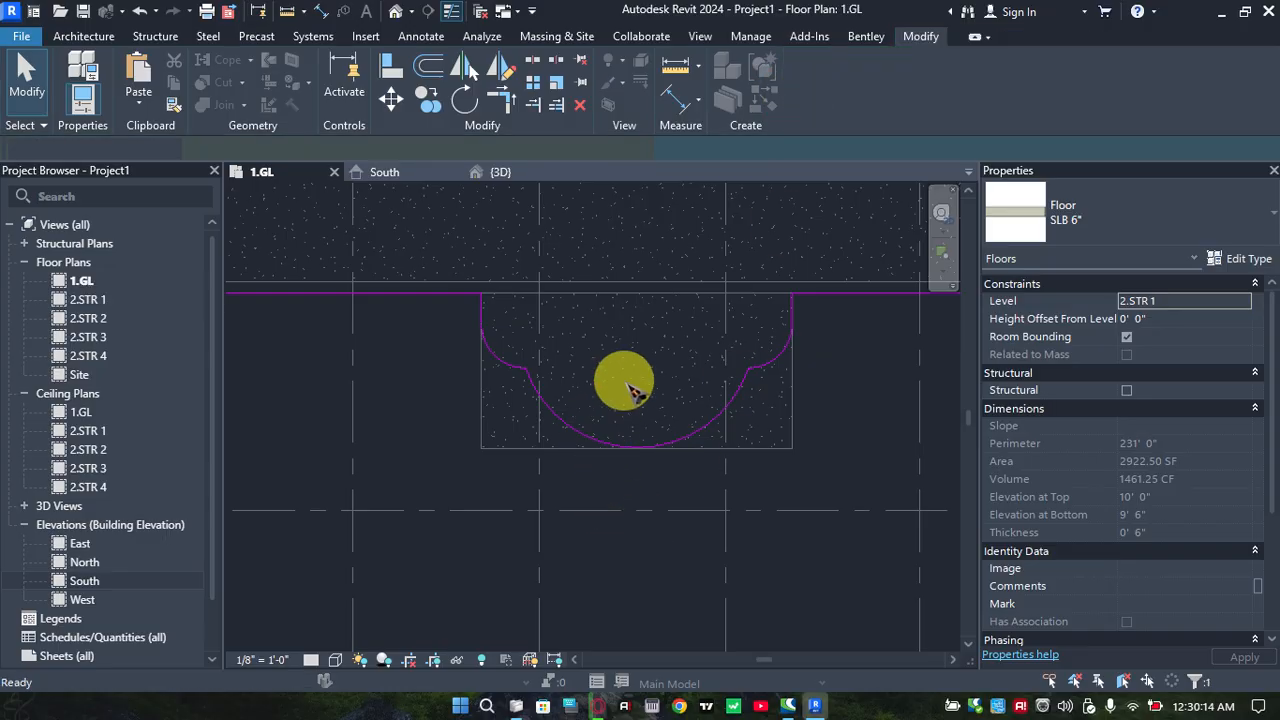
Examine the reshaped front projection of the 2.STR 1 slab in the 3D view
left_click(500, 175)
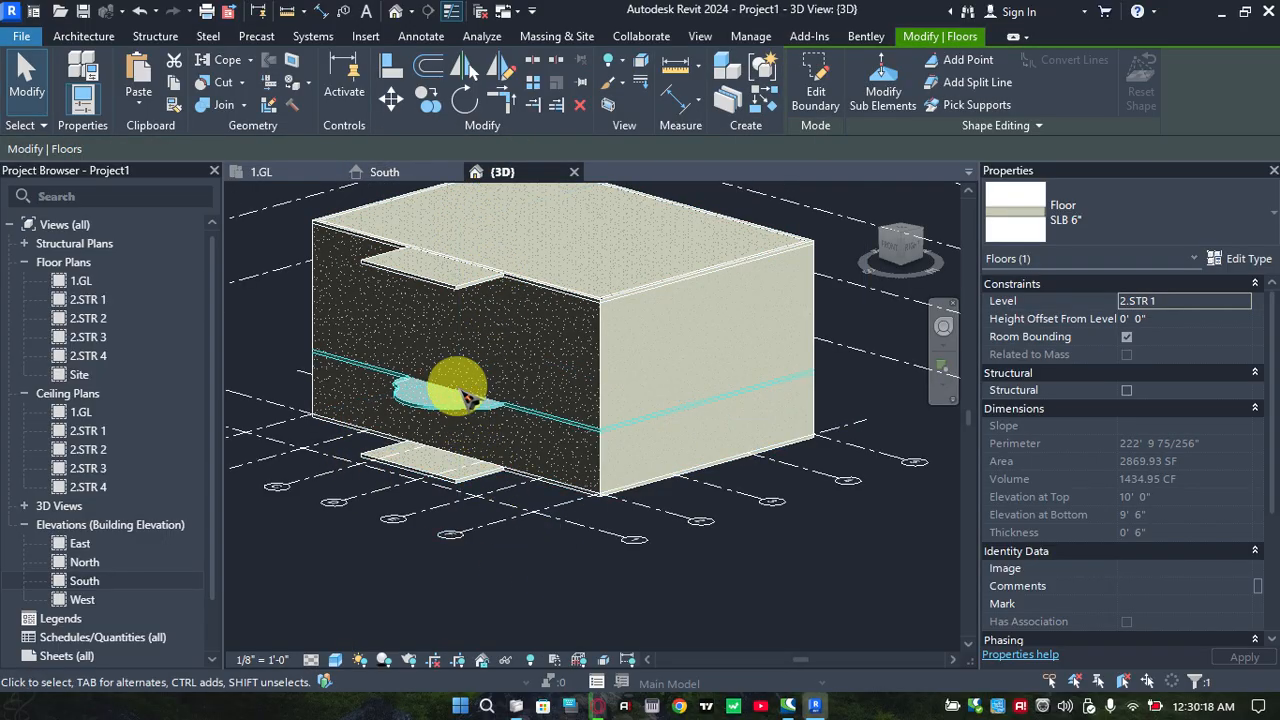
scroll(466, 398, "up", 4)
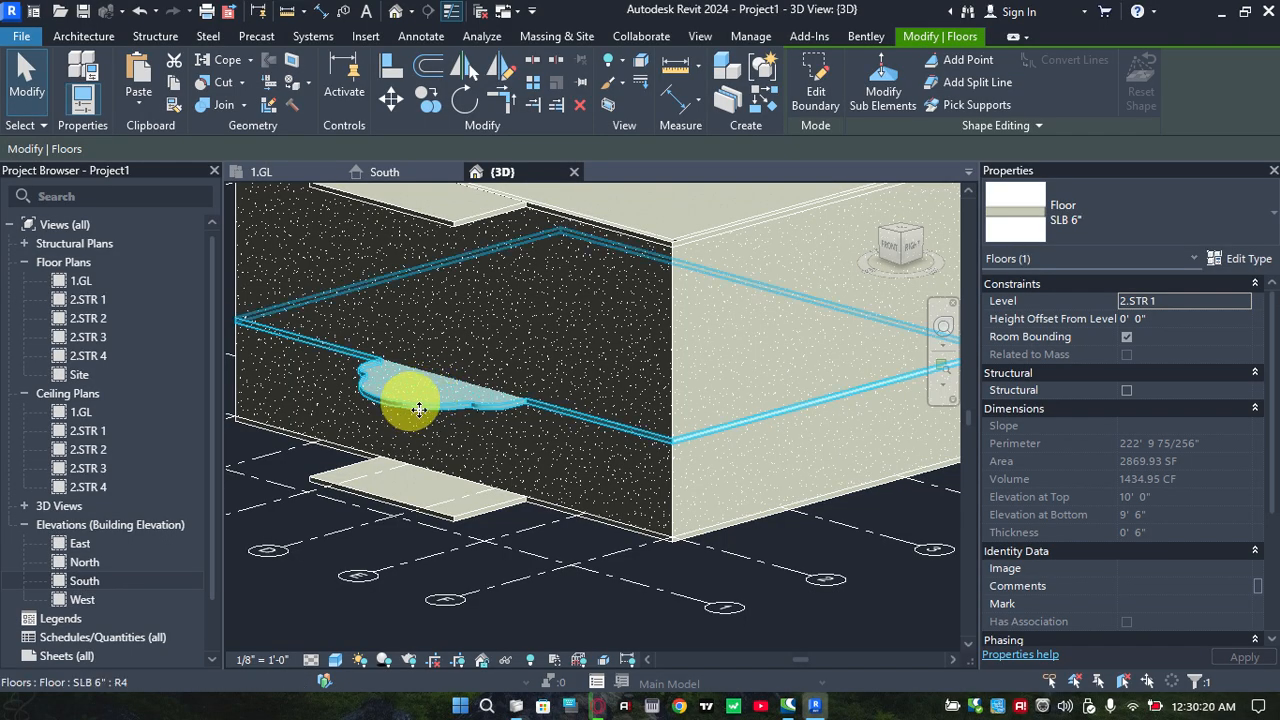
middle_click_drag(419, 409, 445, 311, "shift")
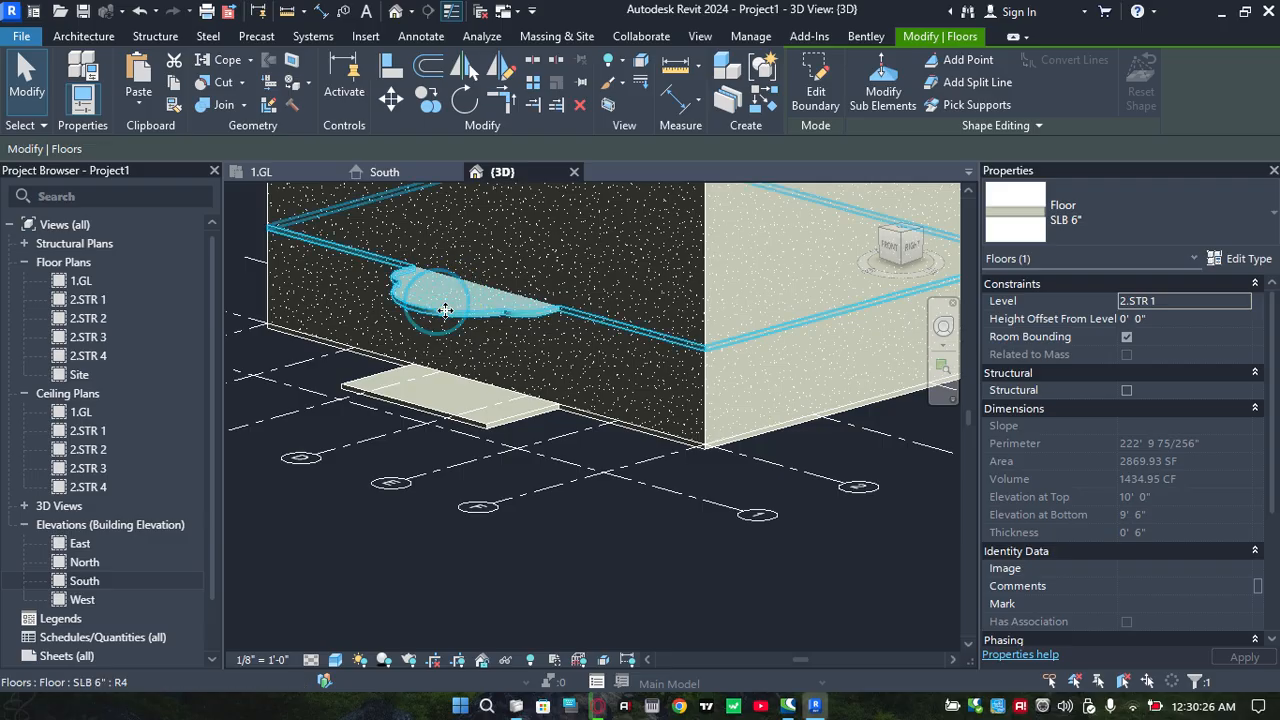
left_click(481, 602)
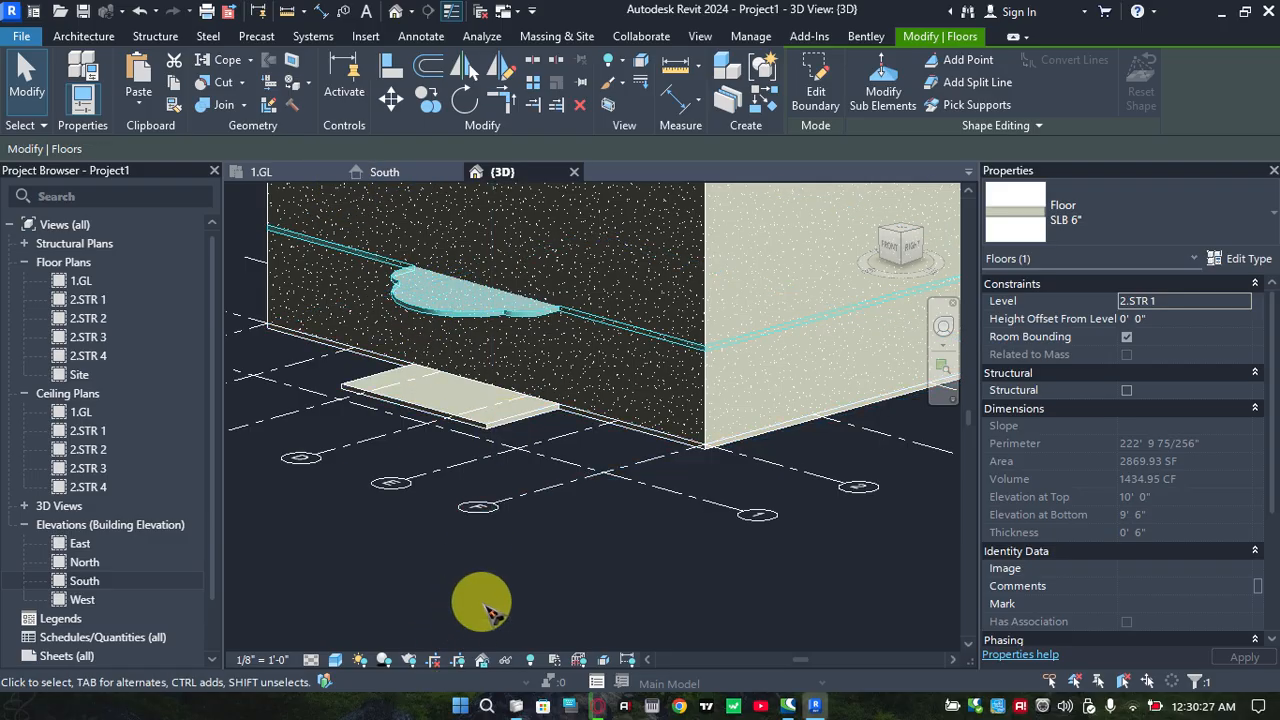
left_click(452, 316)
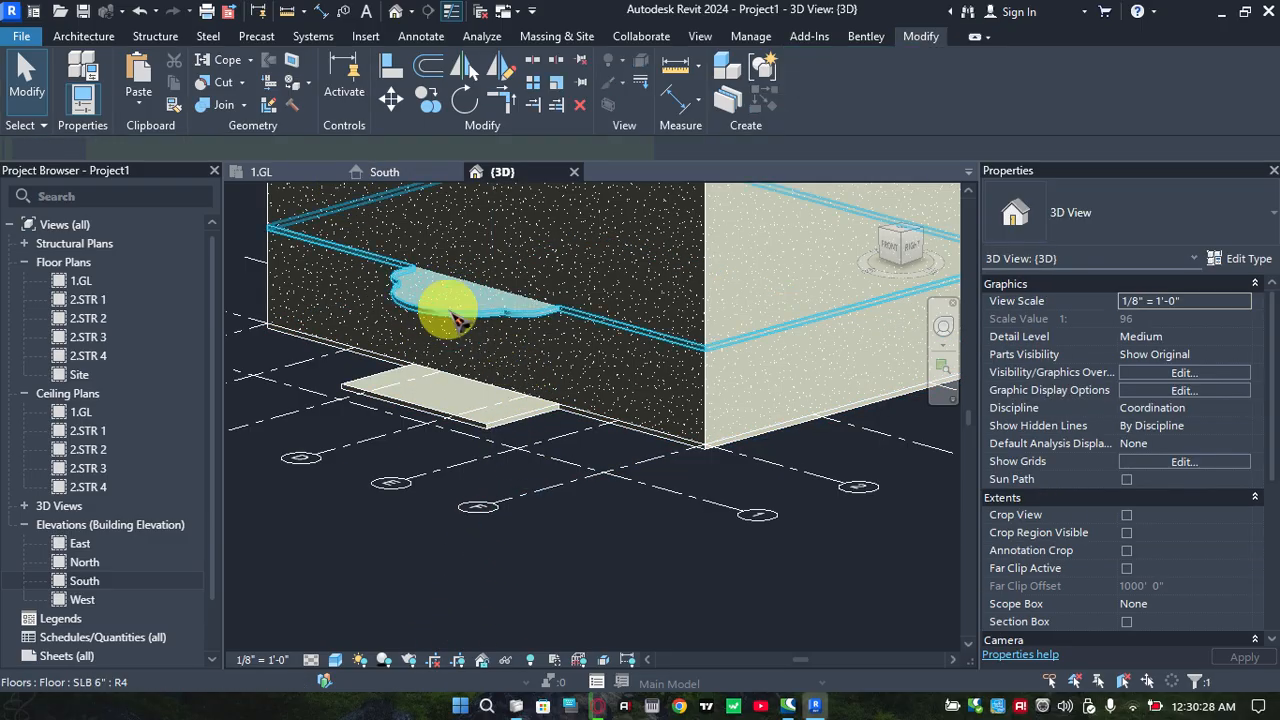
left_click(141, 106)
left_click(401, 501)
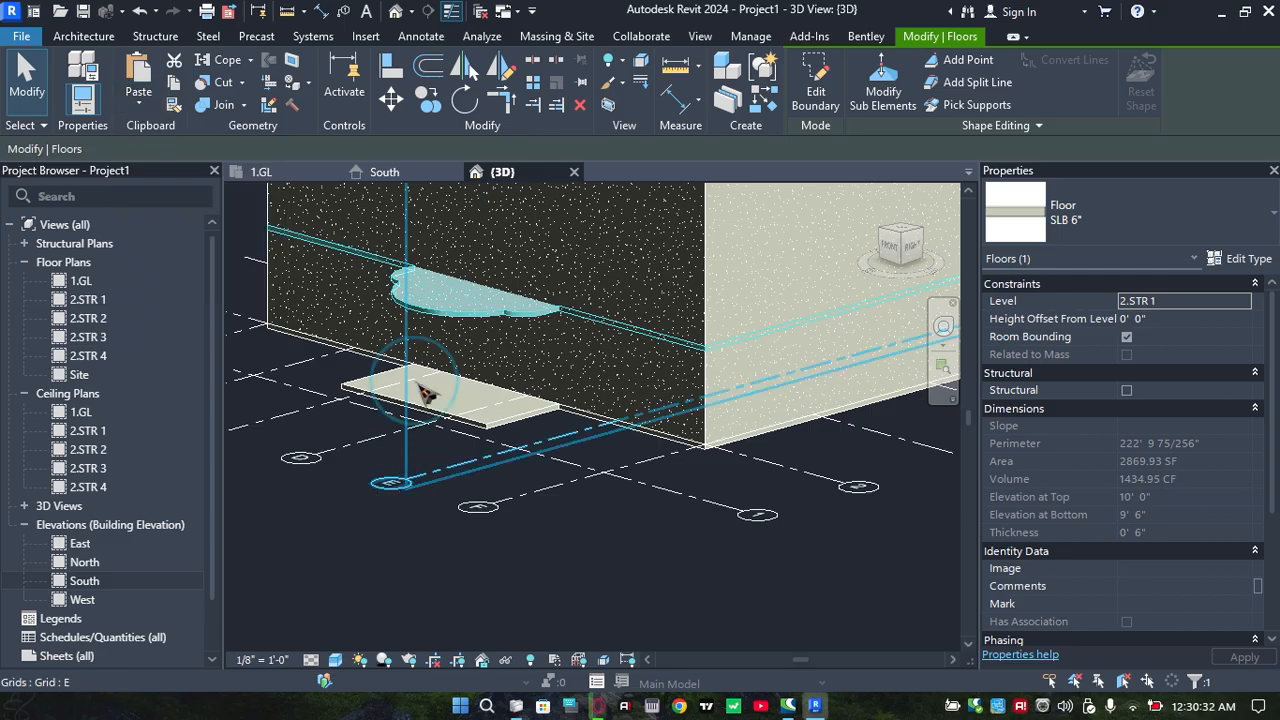
left_click(143, 112)
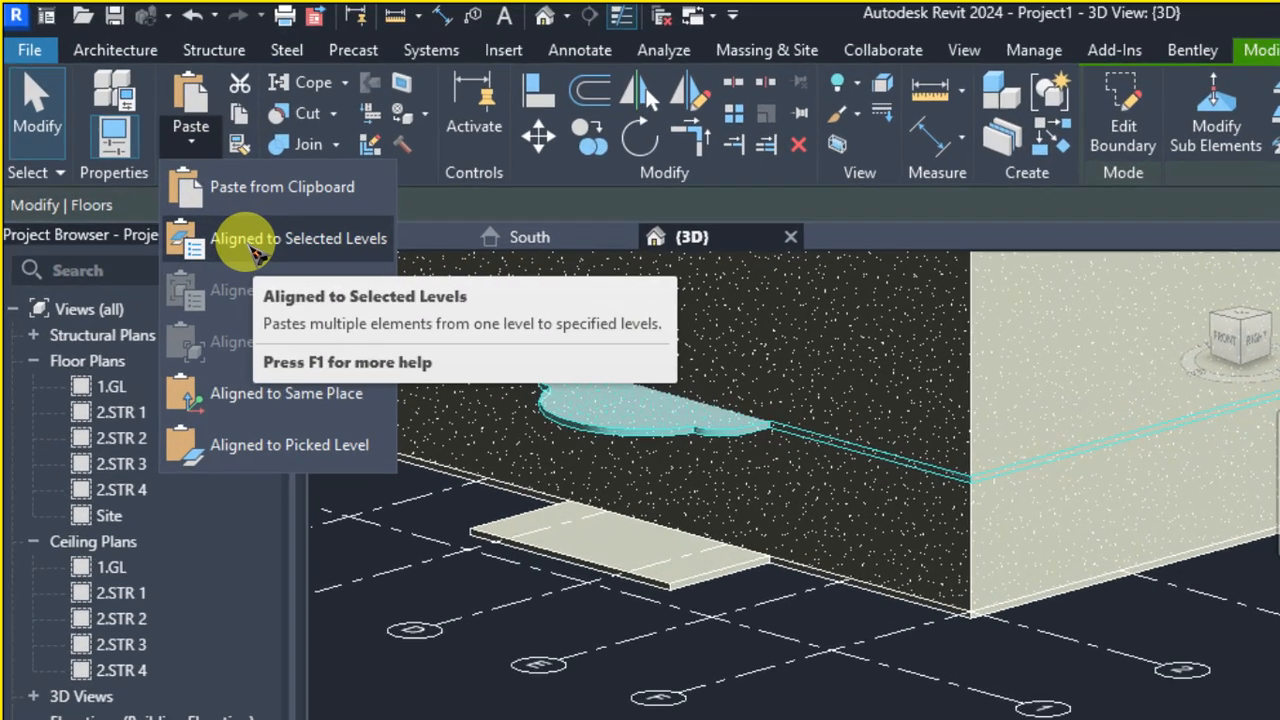
left_click(250, 247)
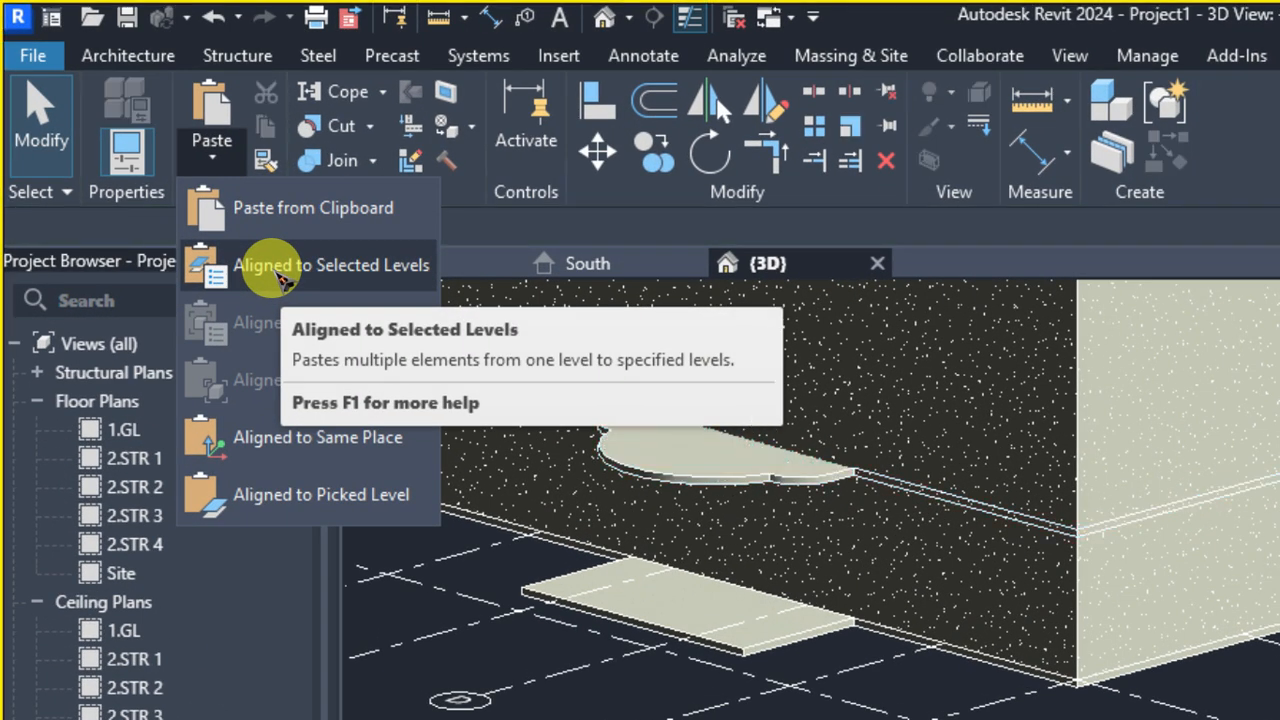
key("Escape")
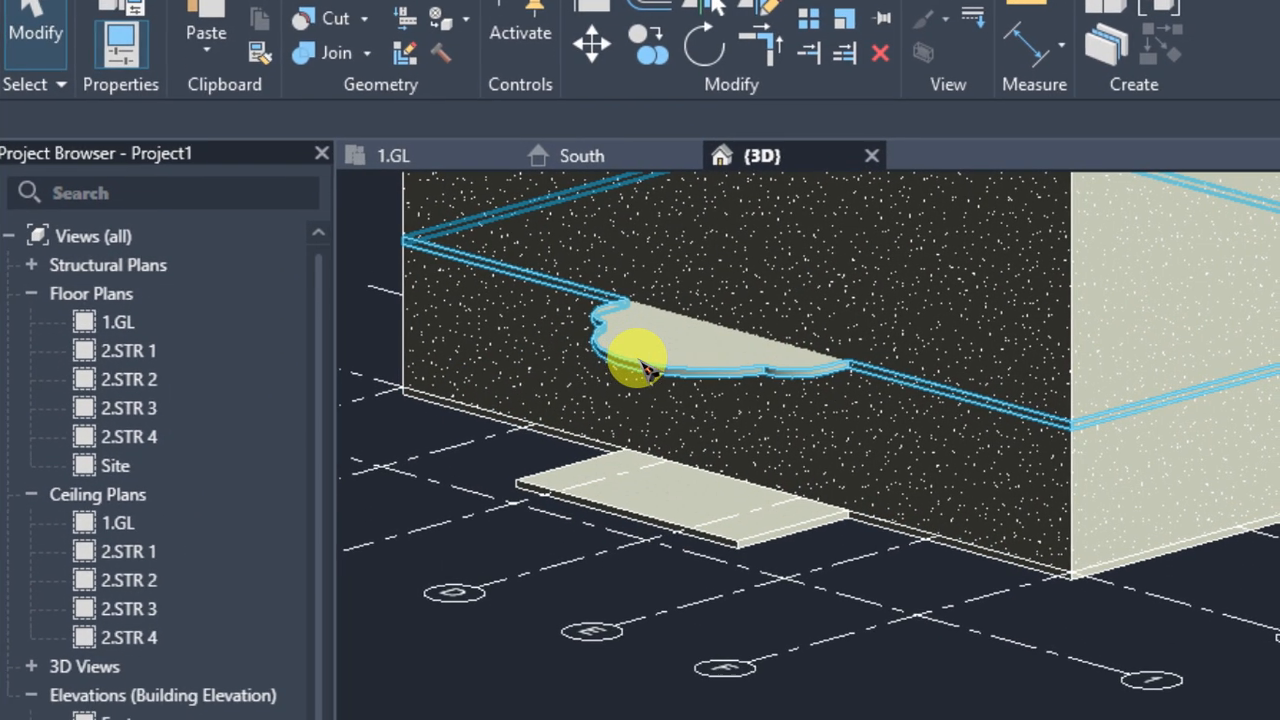
Paste a copy of the reshaped 2.STR 1 slab aligned to level 2.STR 2
left_click(648, 370)
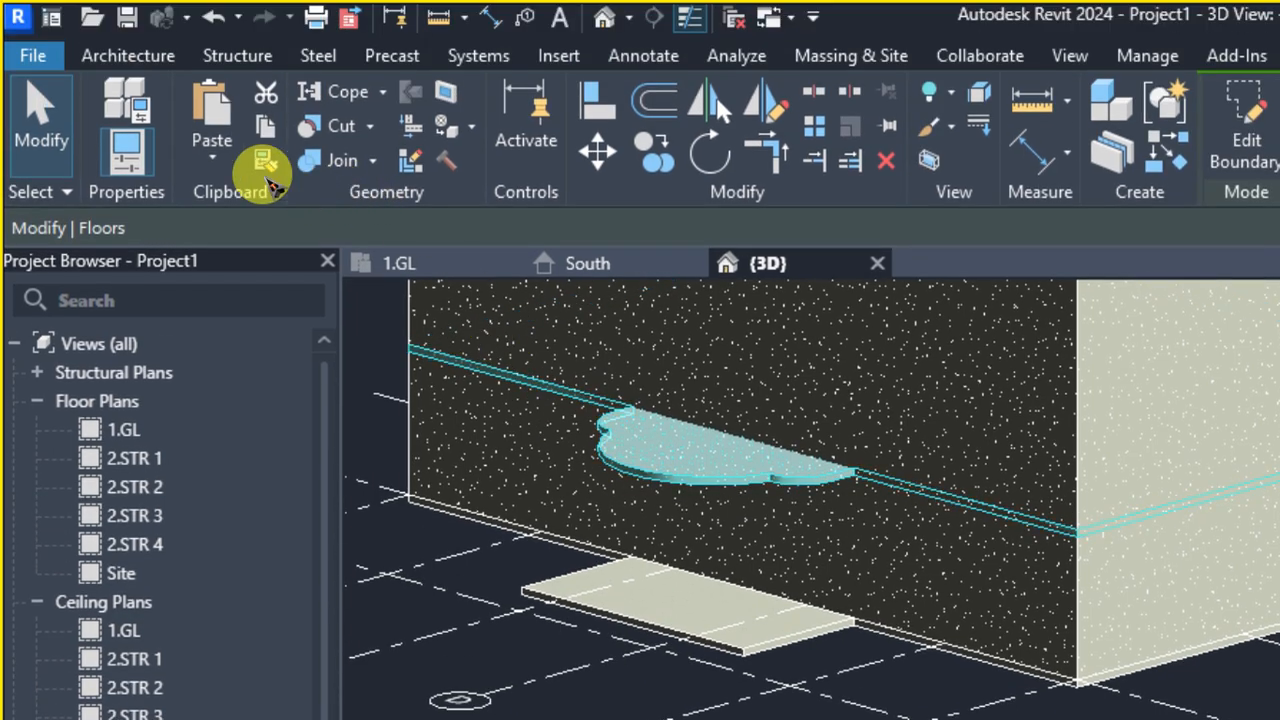
left_click(206, 165)
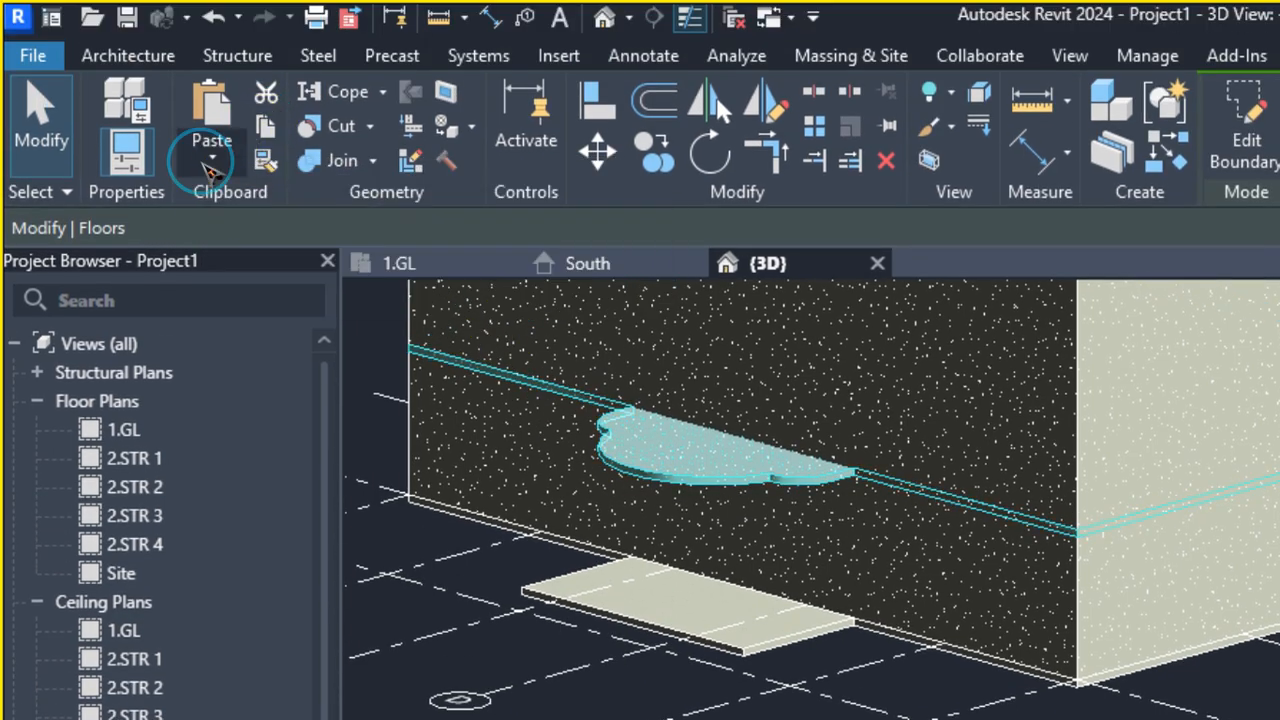
left_click(310, 265)
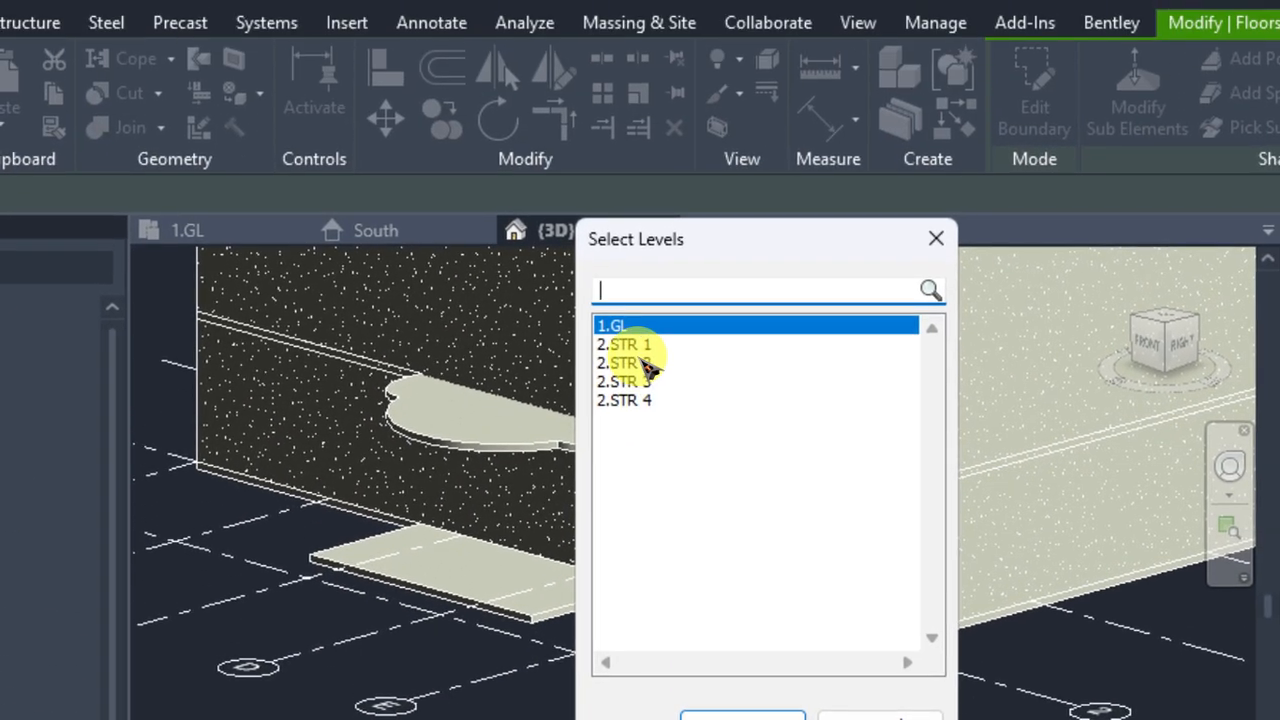
left_click(646, 364)
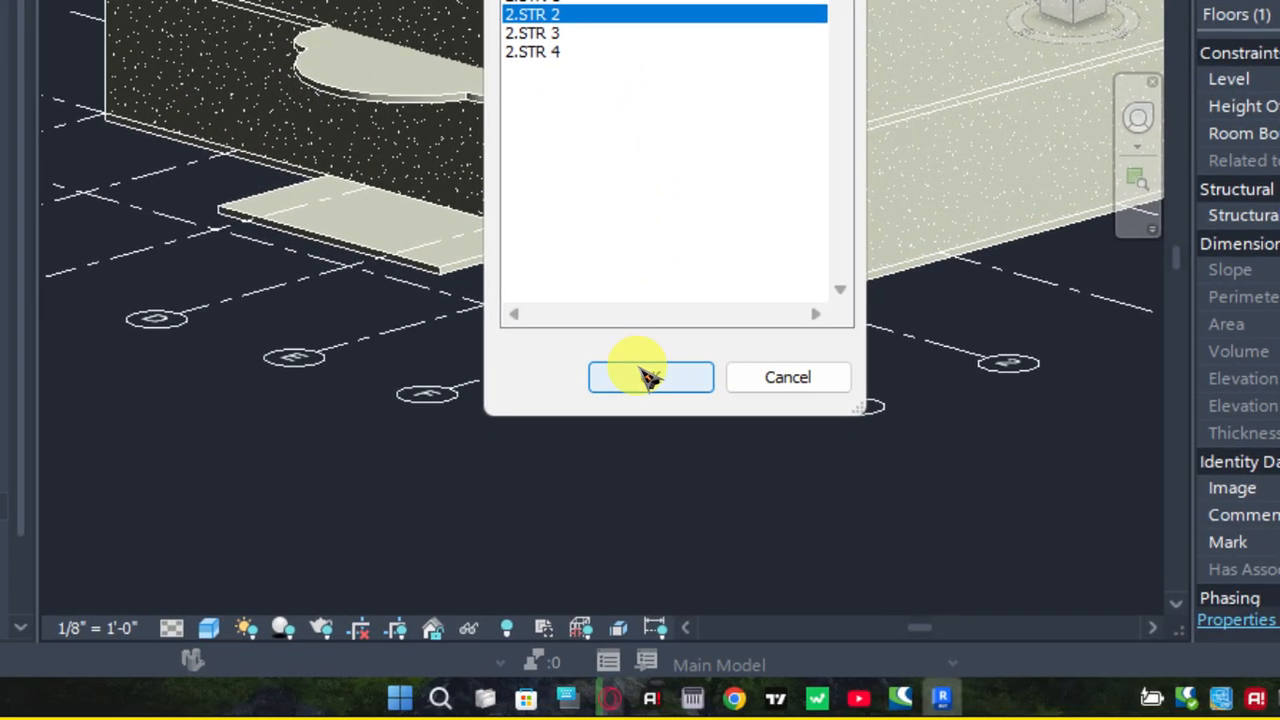
left_click(650, 377)
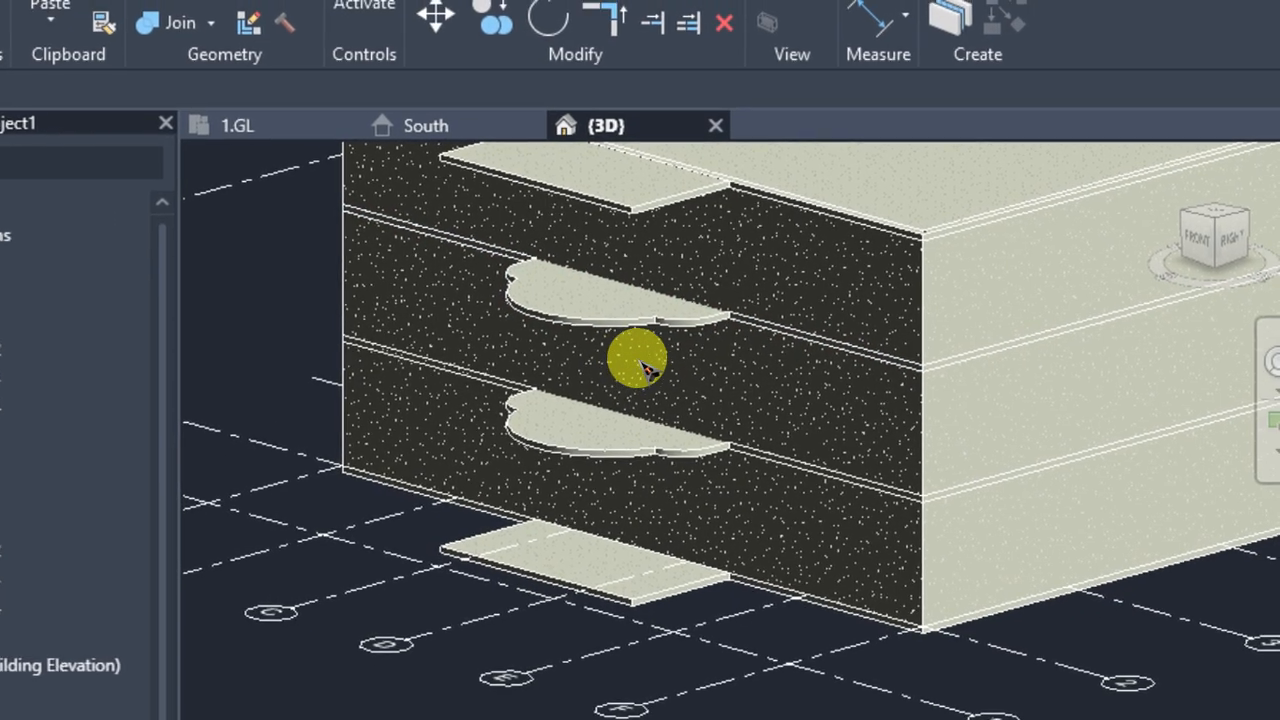
Draw a vertical section line between grids C and D in the 1.GL floor plan, from below grid 1 to above grid 5
scroll(596, 378, "down", 2)
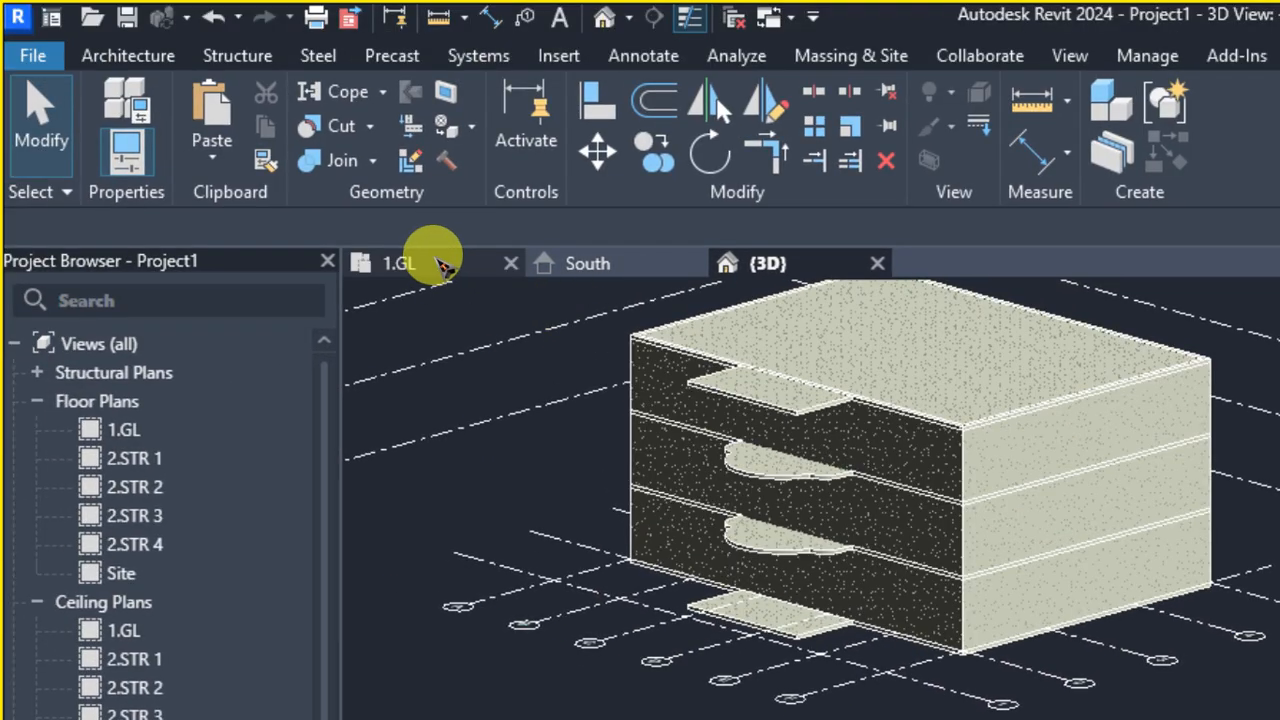
left_click(440, 265)
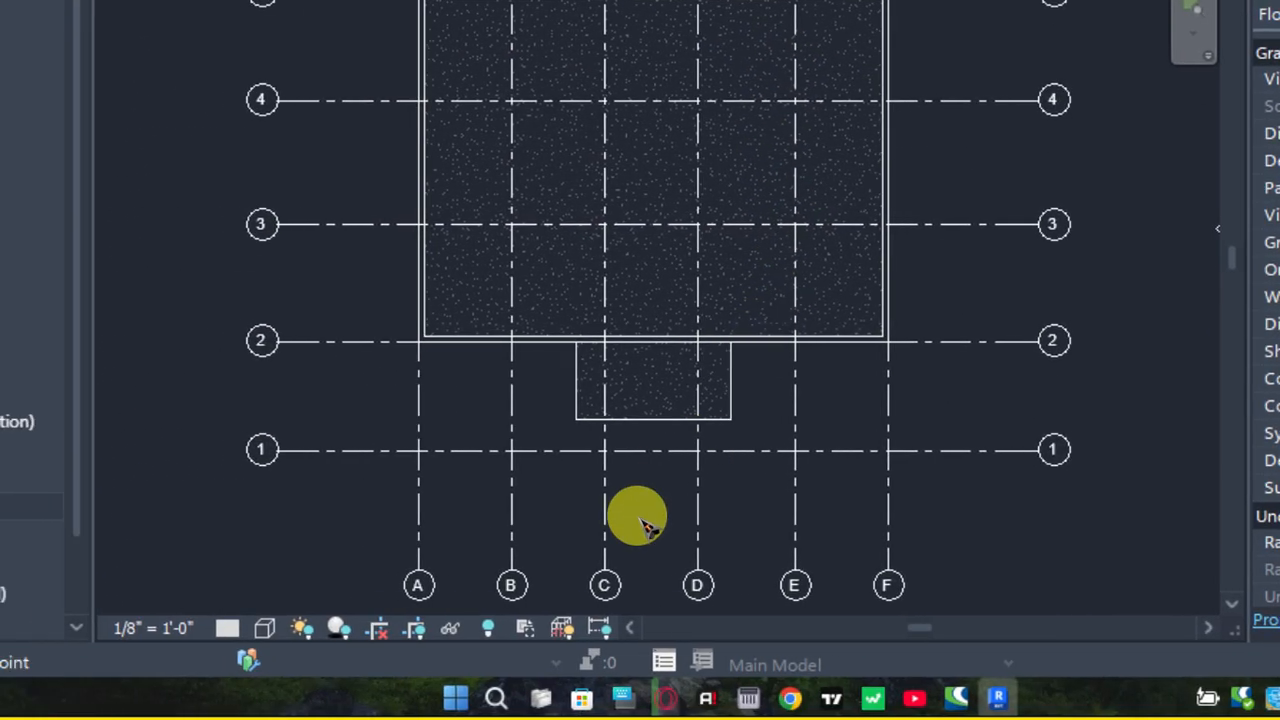
left_click(646, 525)
middle_click_drag(666, 237, 666, 393)
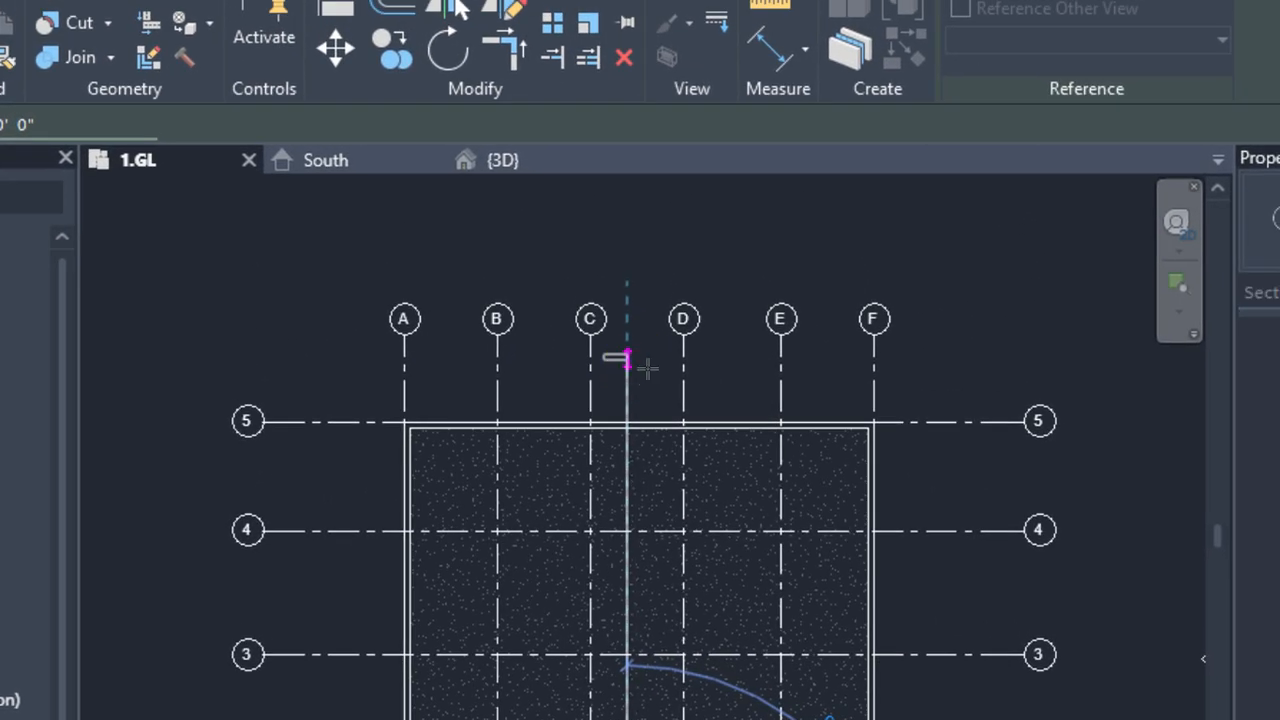
left_click(646, 368)
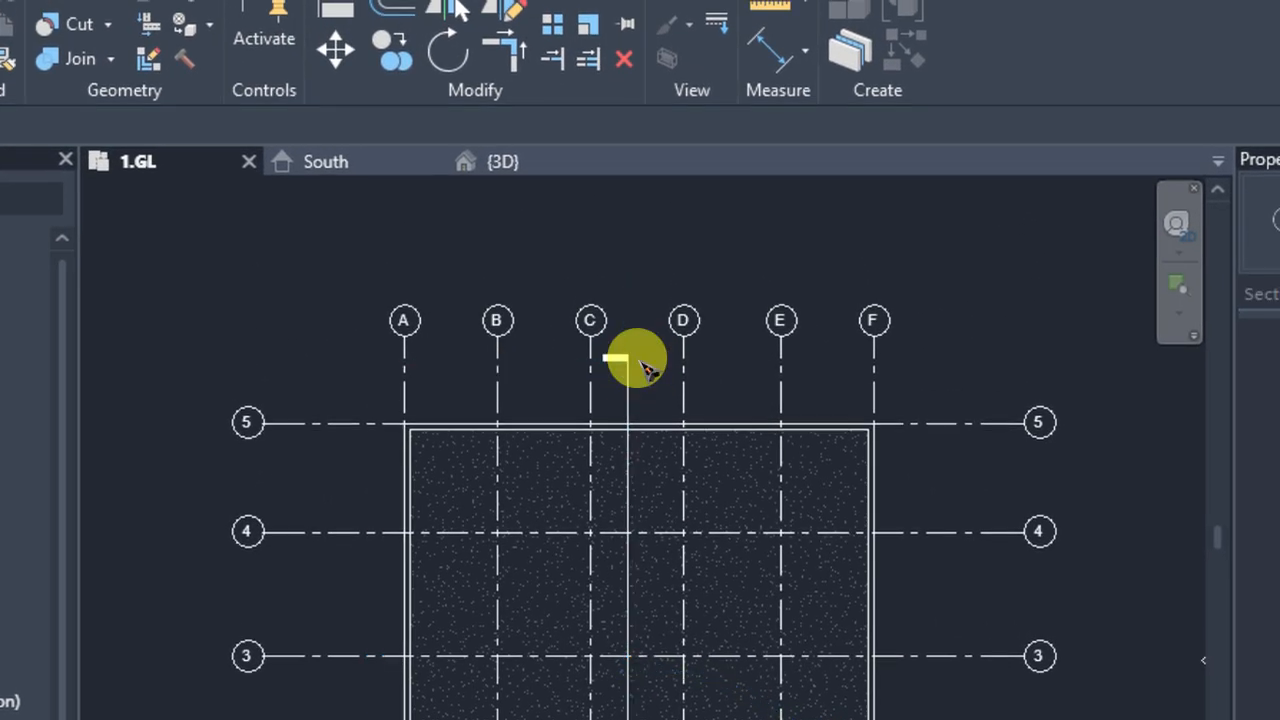
Open the new section's view and examine the slabs against the walls, levels and grids
middle_click_drag(680, 441, 689, 289)
scroll(689, 289, "down", 1)
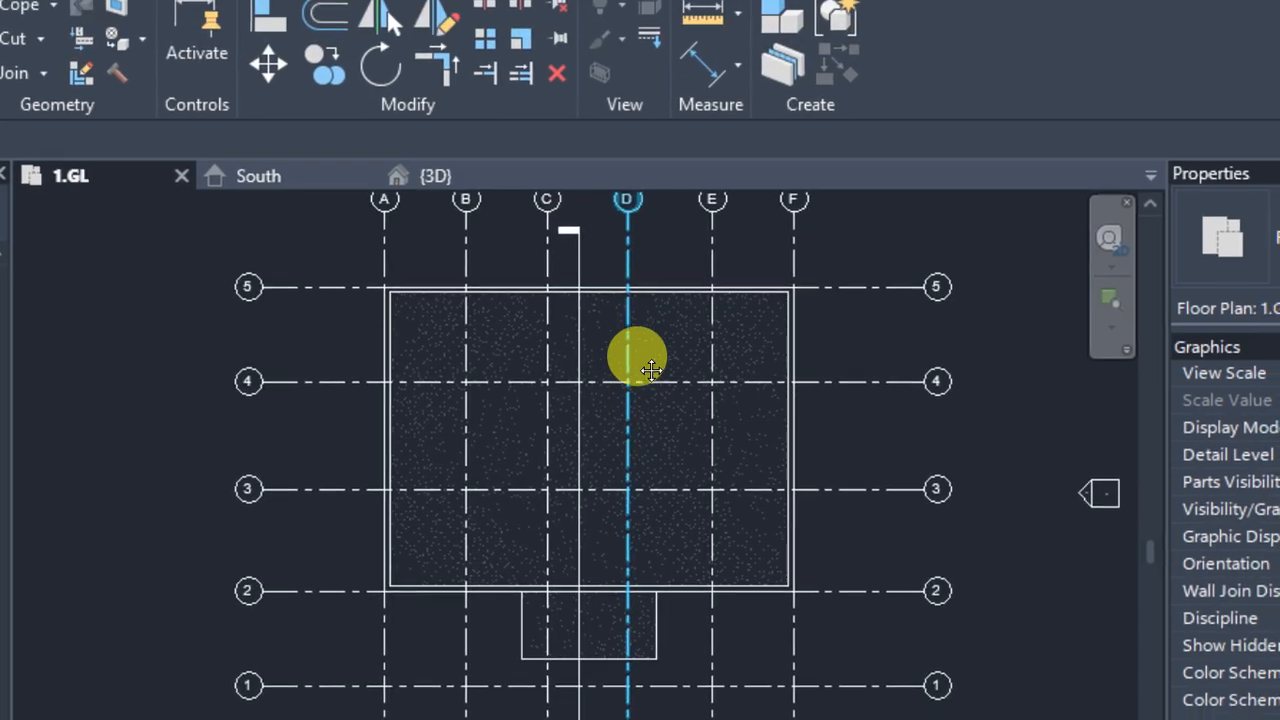
scroll(642, 640, "up", 3)
scroll(646, 366, "up", 3)
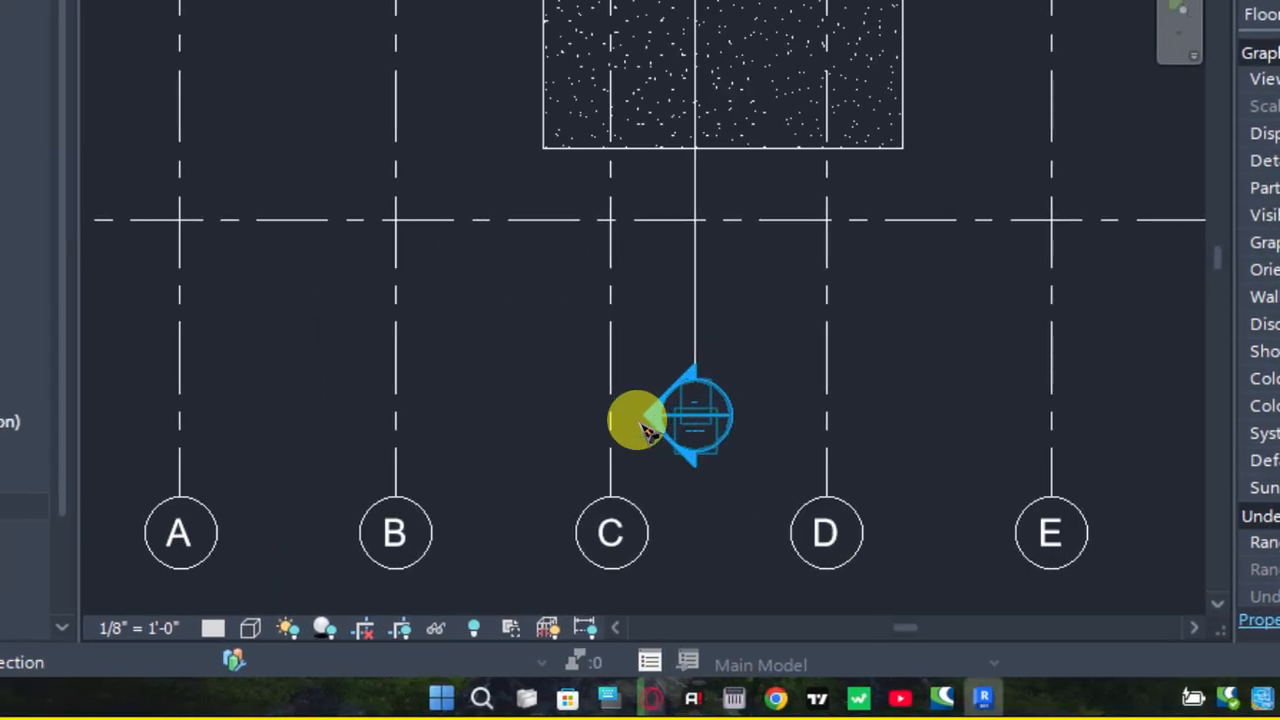
double_click(646, 415)
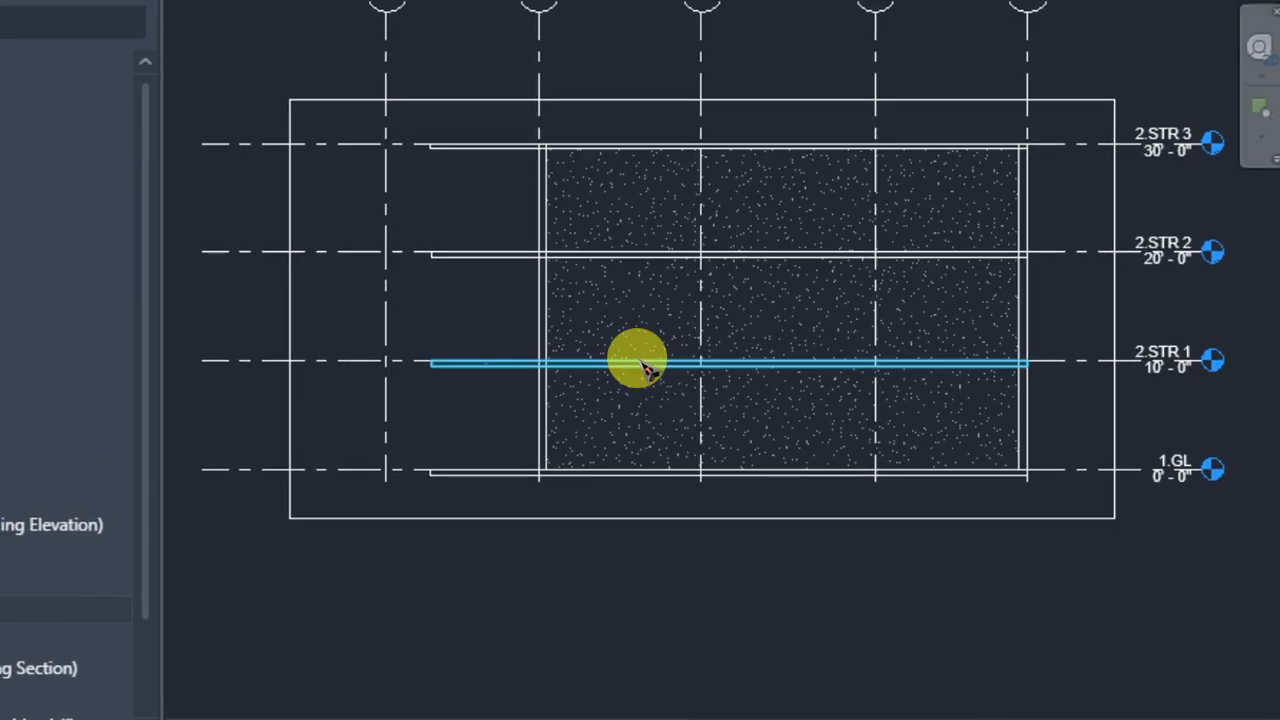
scroll(590, 400, "up", 3)
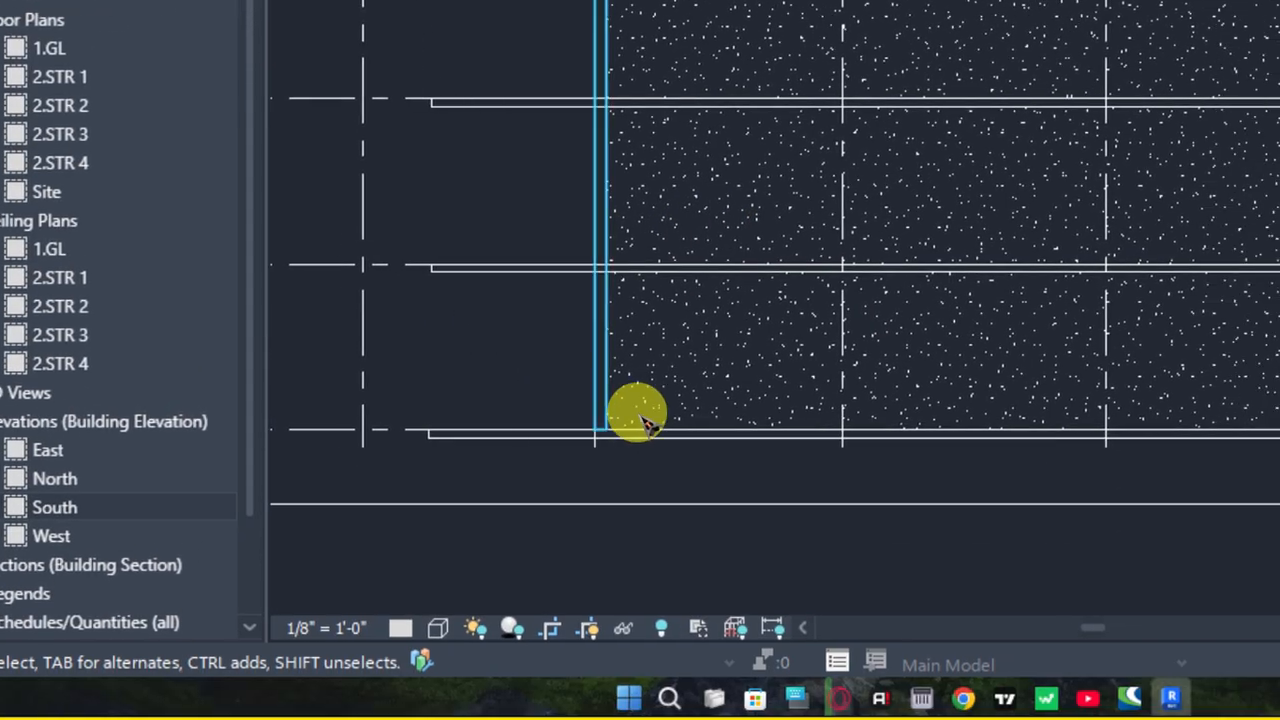
scroll(636, 425, "up", 2)
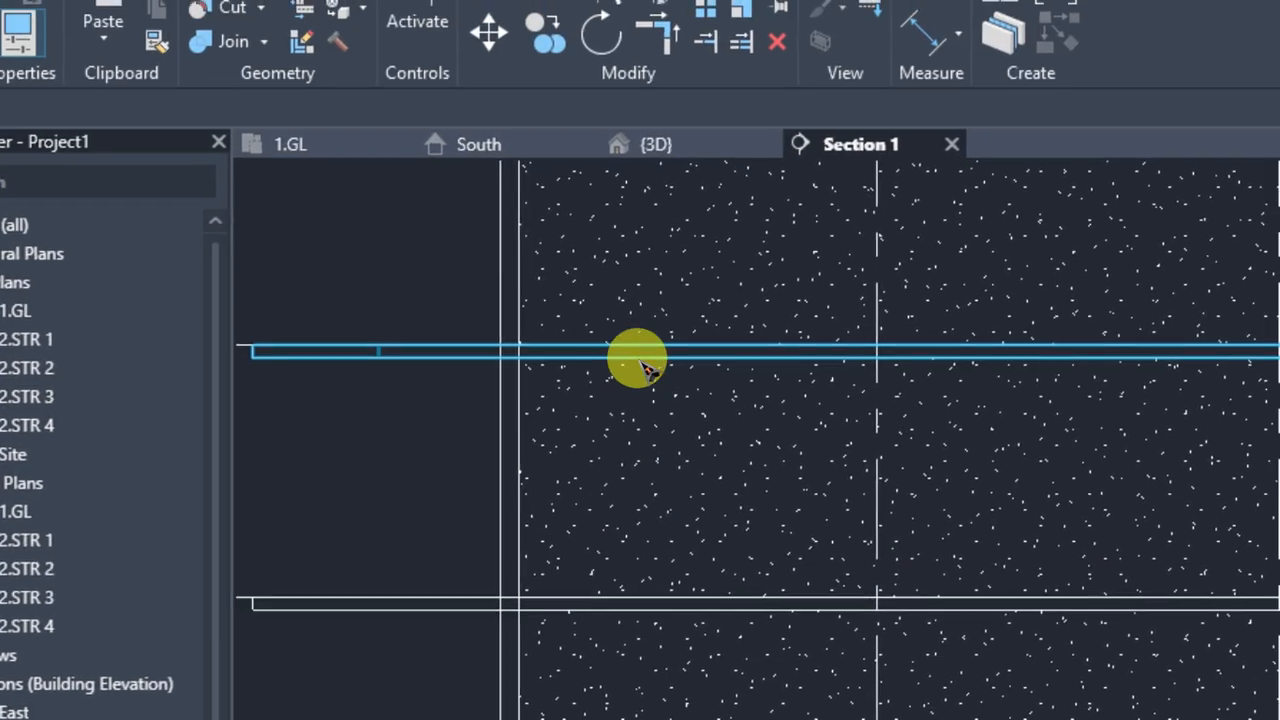
scroll(636, 262, "down", 1)
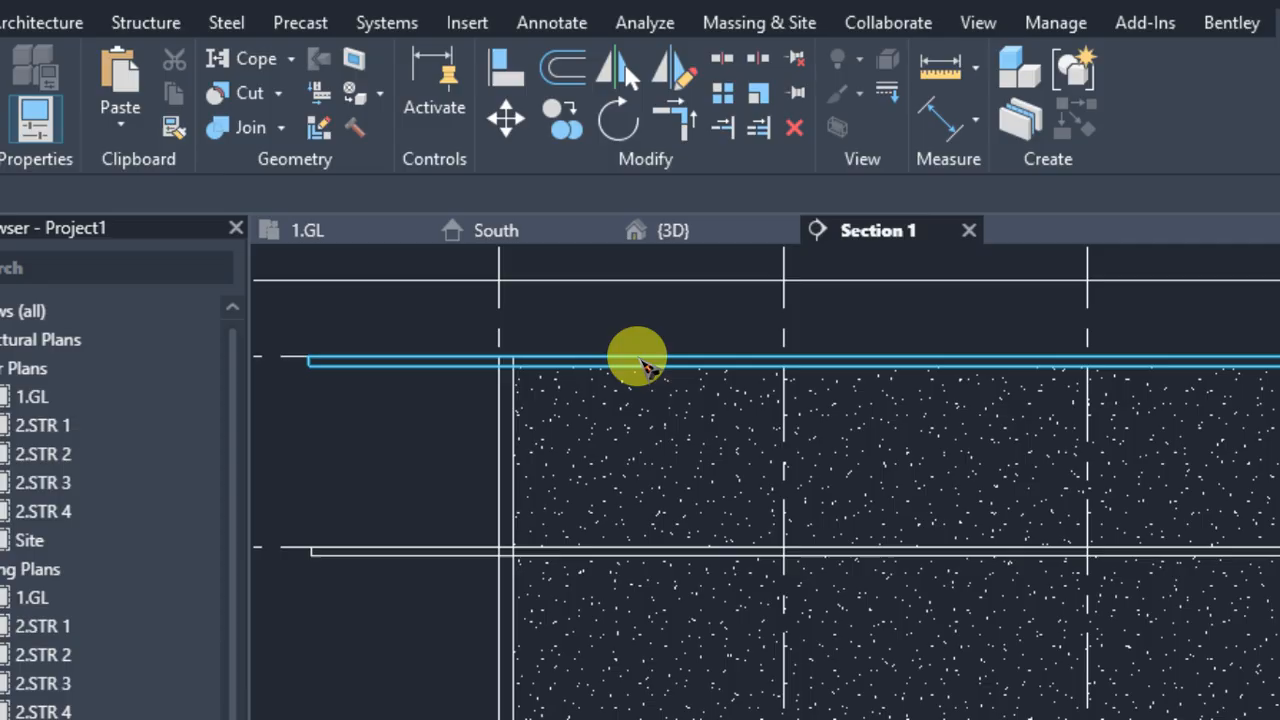
scroll(640, 365, "down", 1)
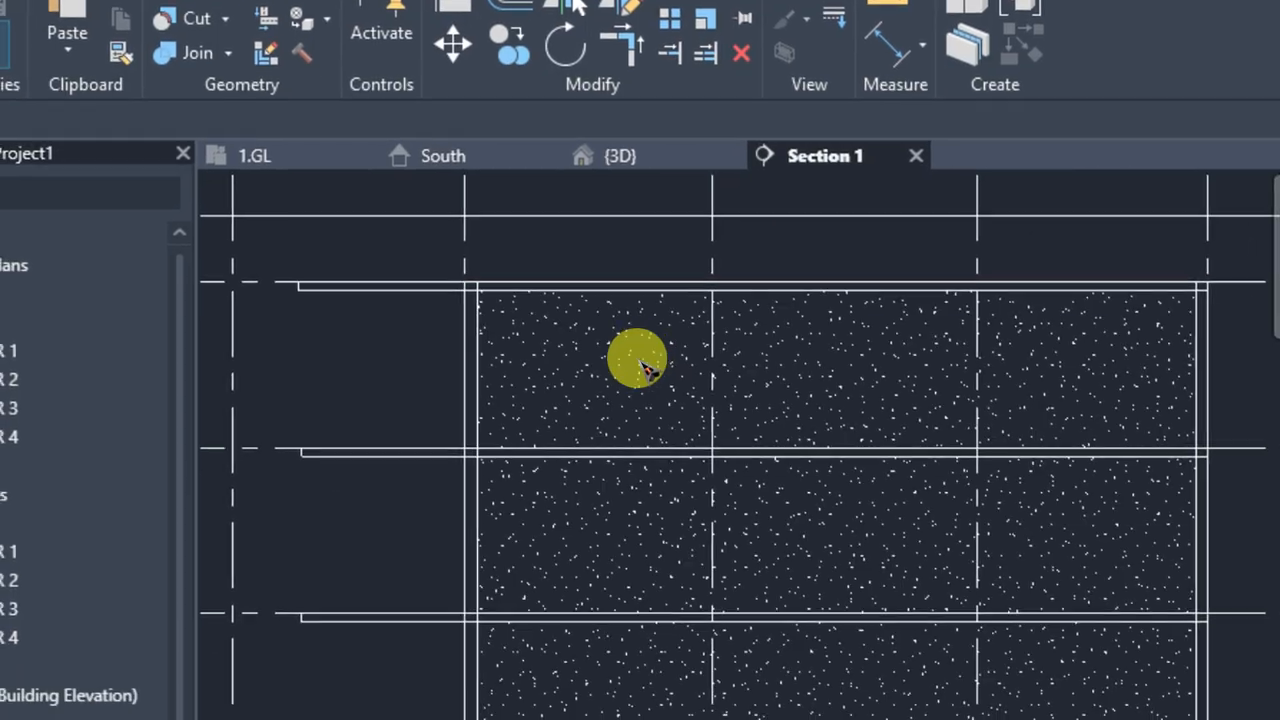
scroll(645, 368, "down", 1)
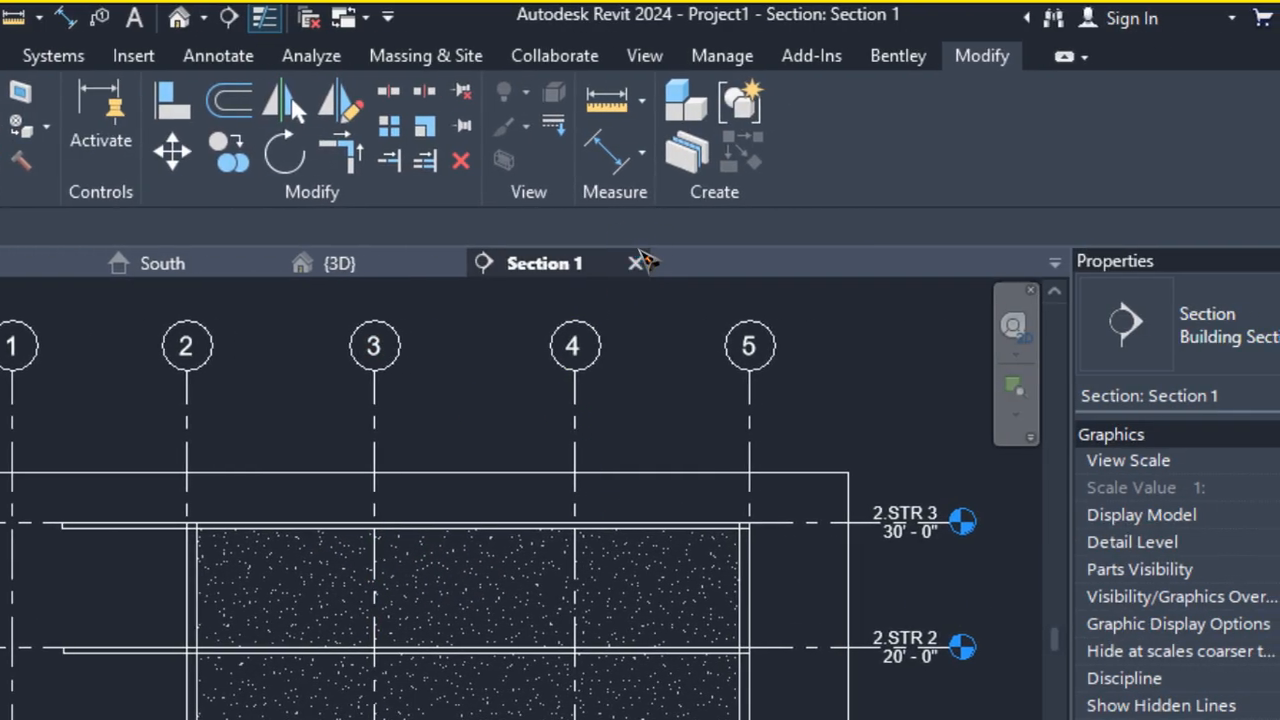
Close the section view and examine the section line in the 1.GL floor plan
left_click(805, 78)
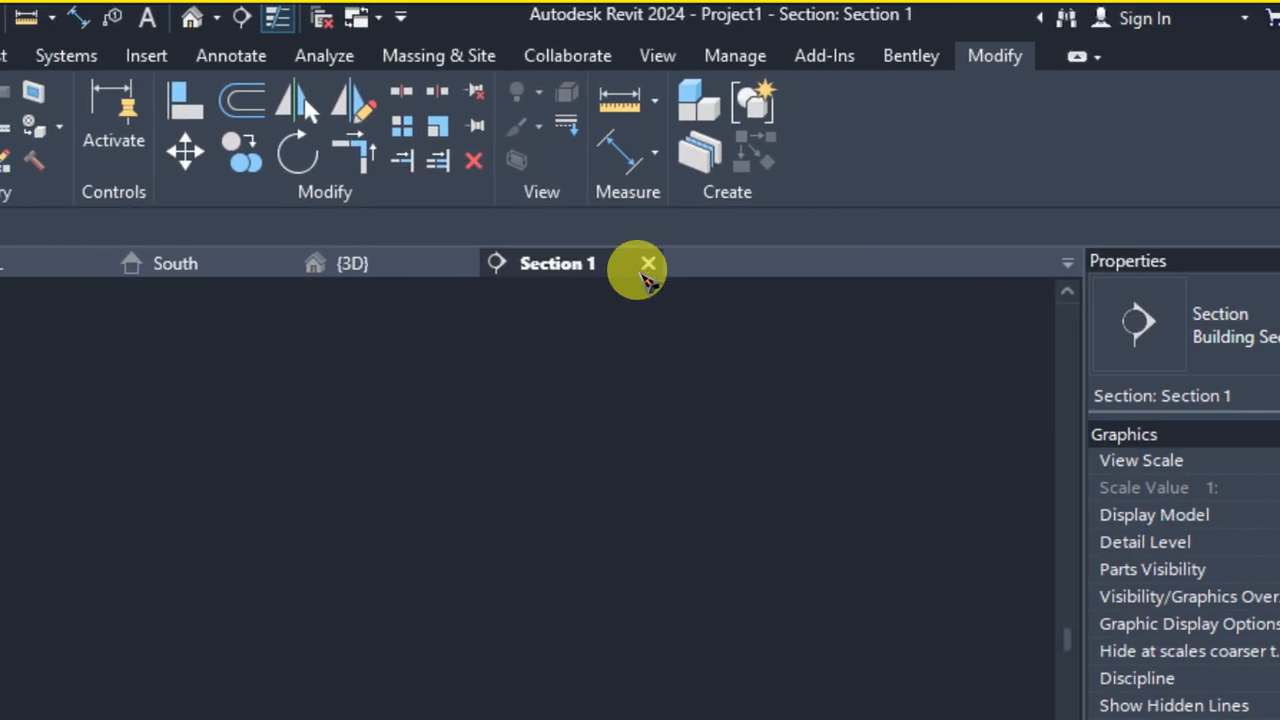
left_click(648, 265)
scroll(634, 357, "down", 2)
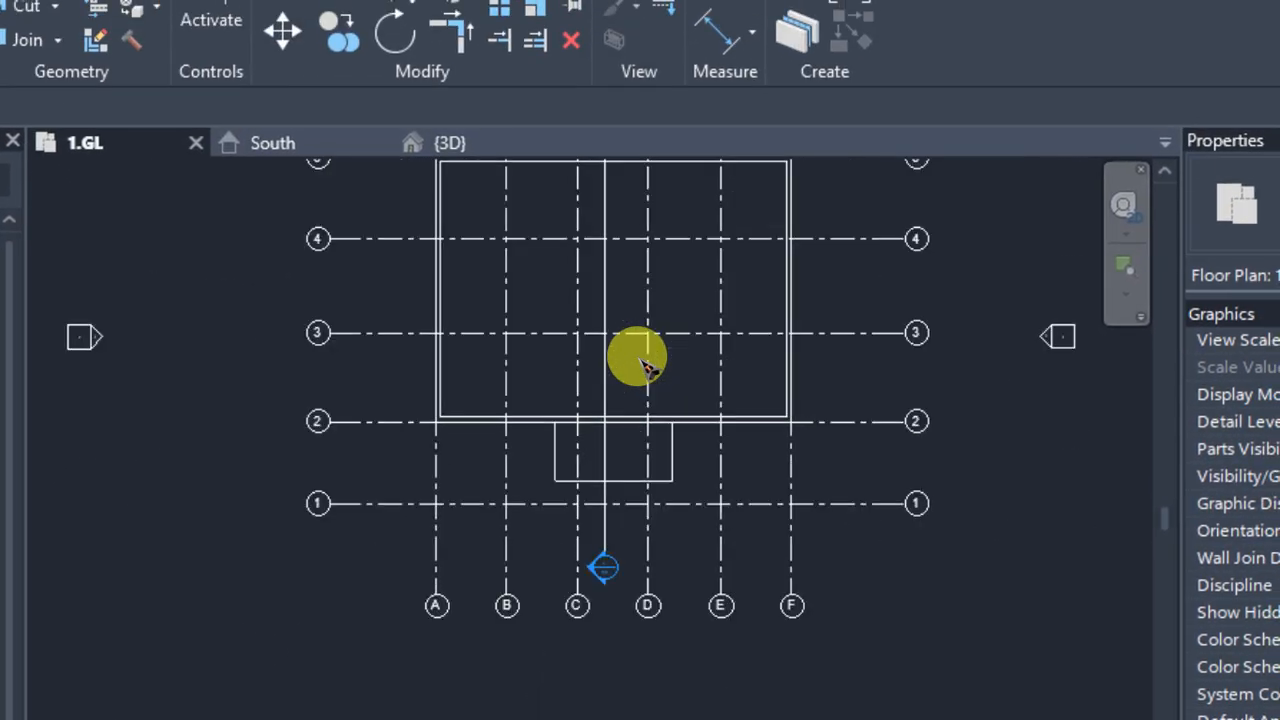
middle_click_drag(607, 271, 599, 362)
scroll(598, 359, "up", 1)
middle_click_drag(598, 416, 581, 500)
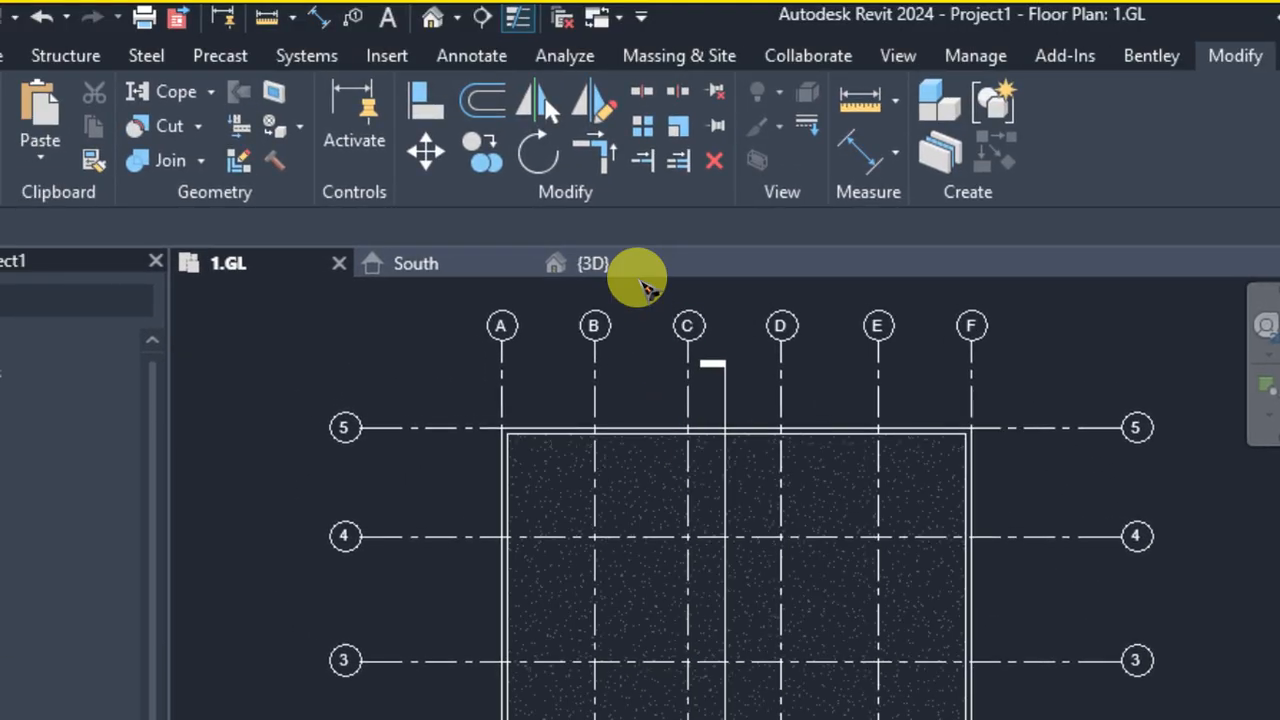
Examine the building's front wall and projecting slab edges in the 3D view, facing the front
left_click(641, 278)
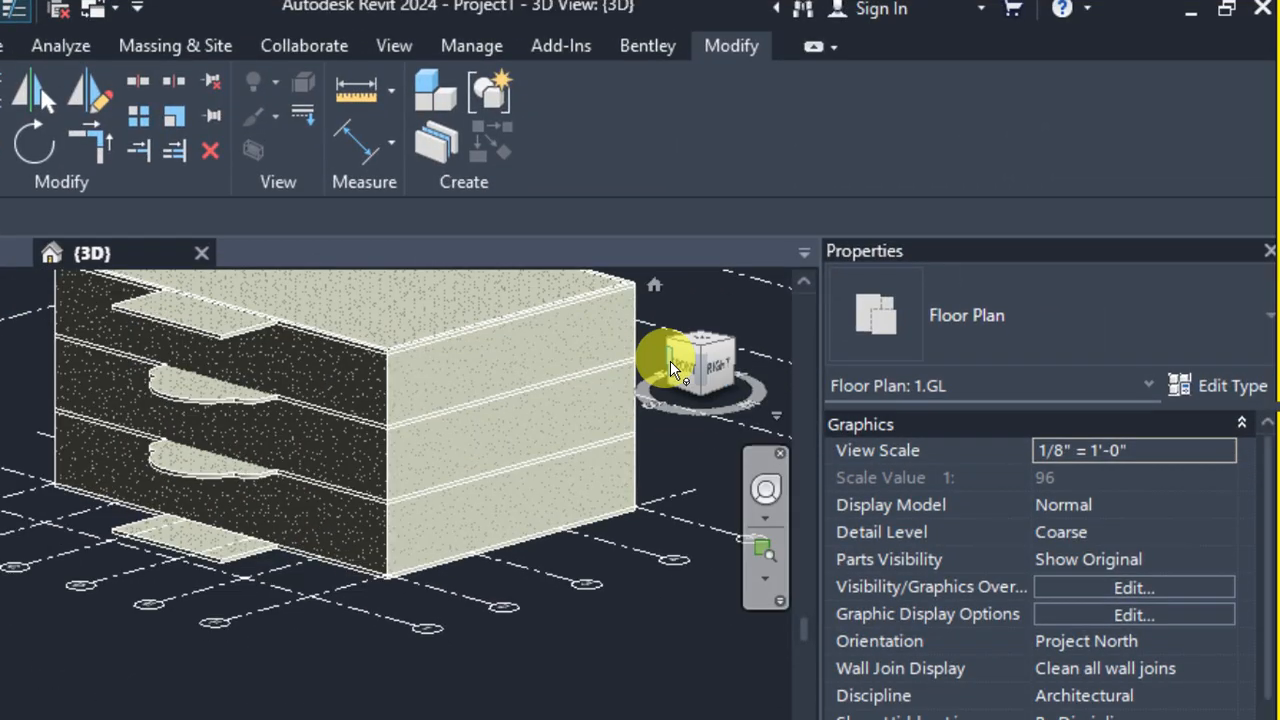
left_click(676, 360)
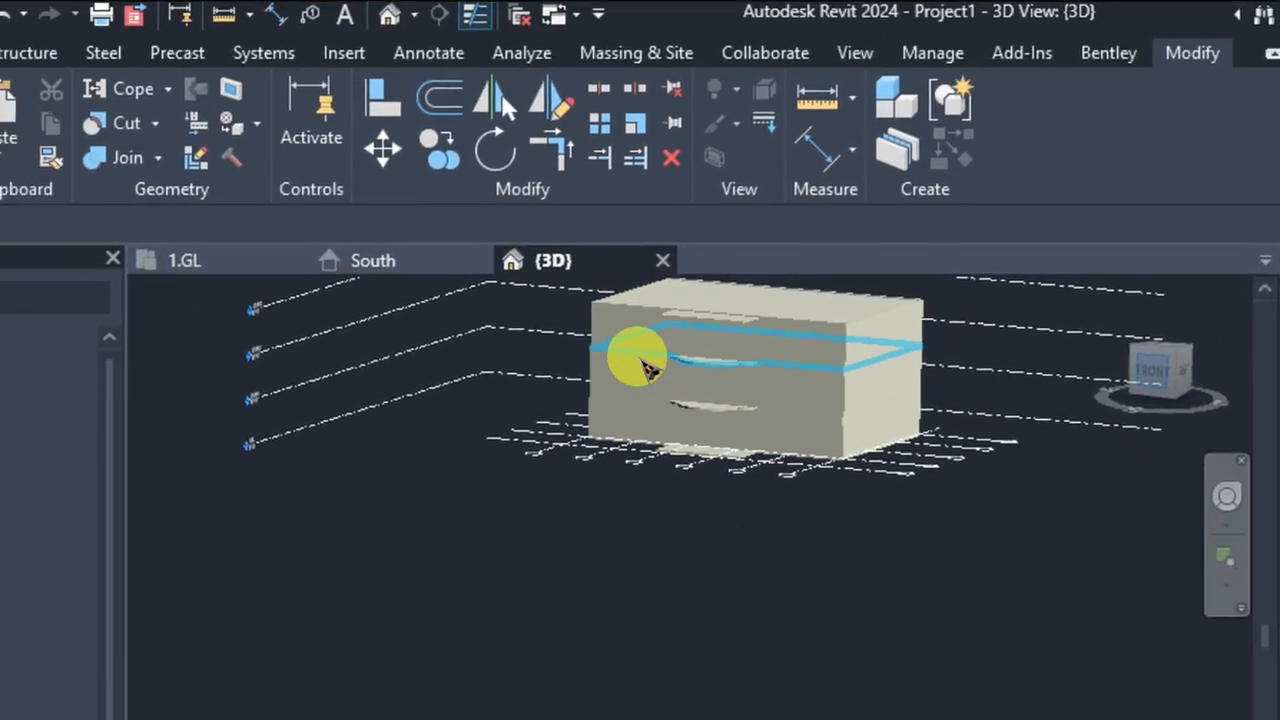
scroll(689, 432, "up", 4)
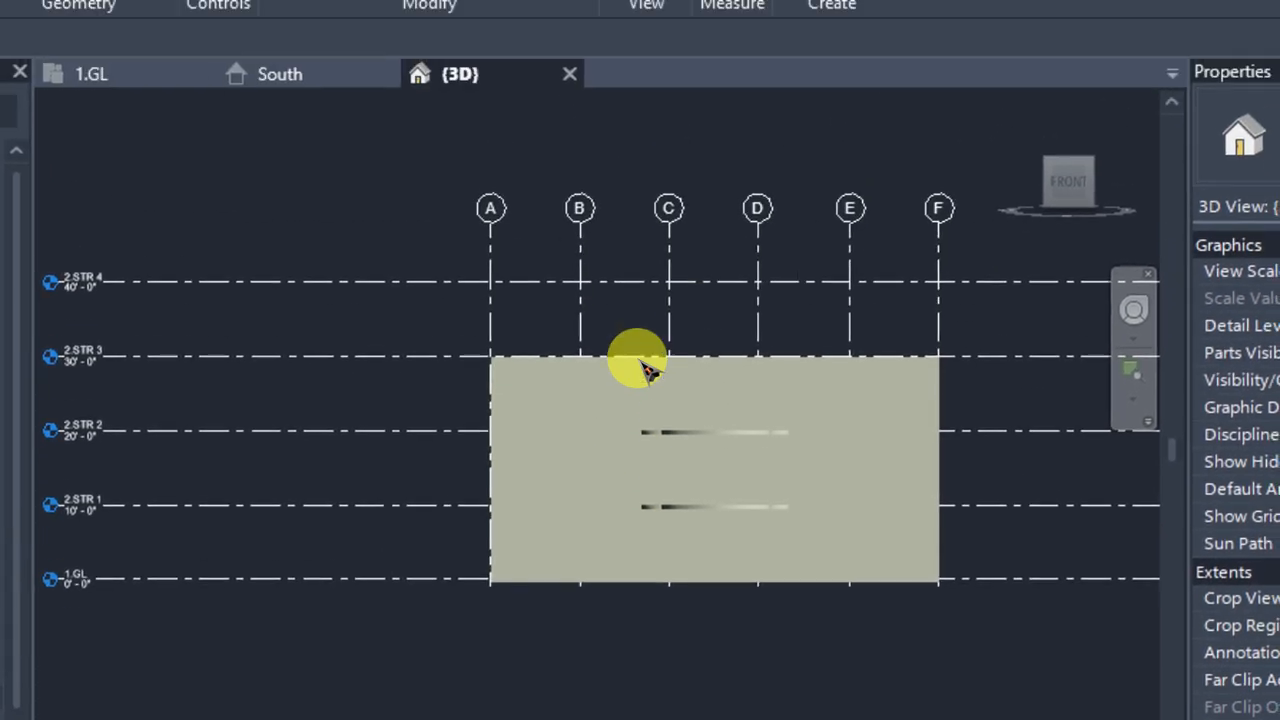
scroll(645, 368, "up", 5)
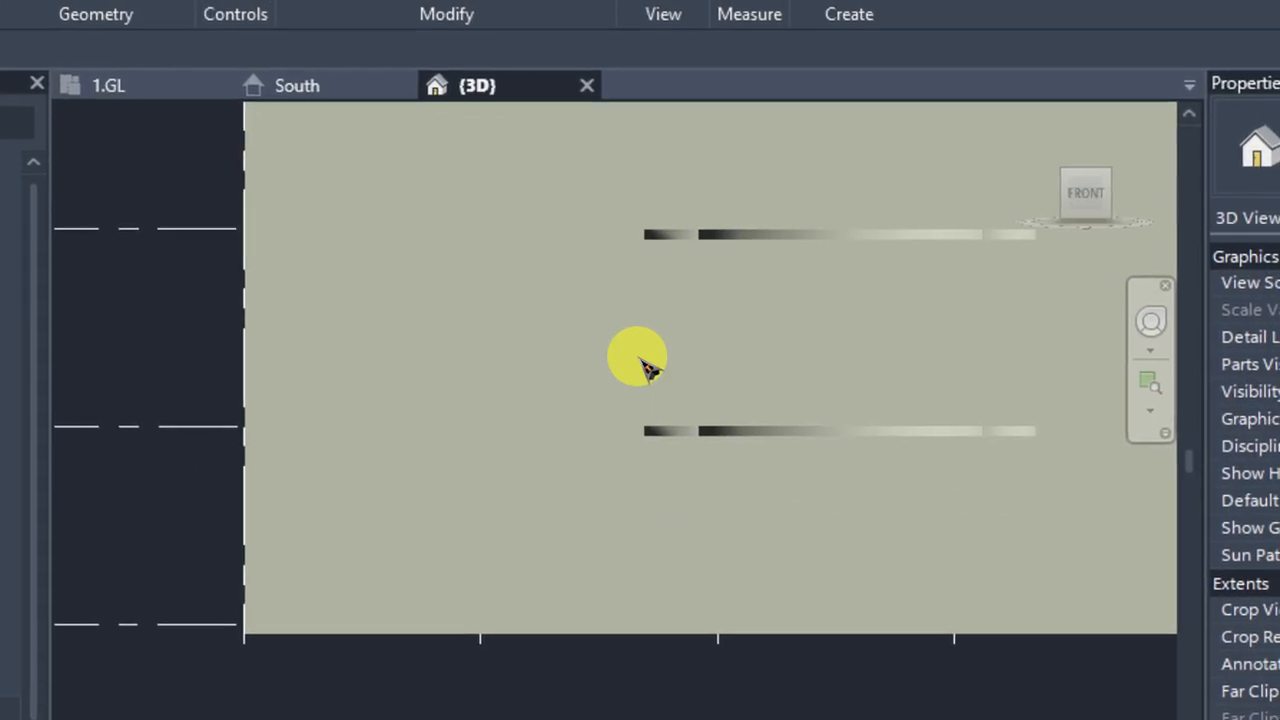
scroll(650, 365, "up", 1)
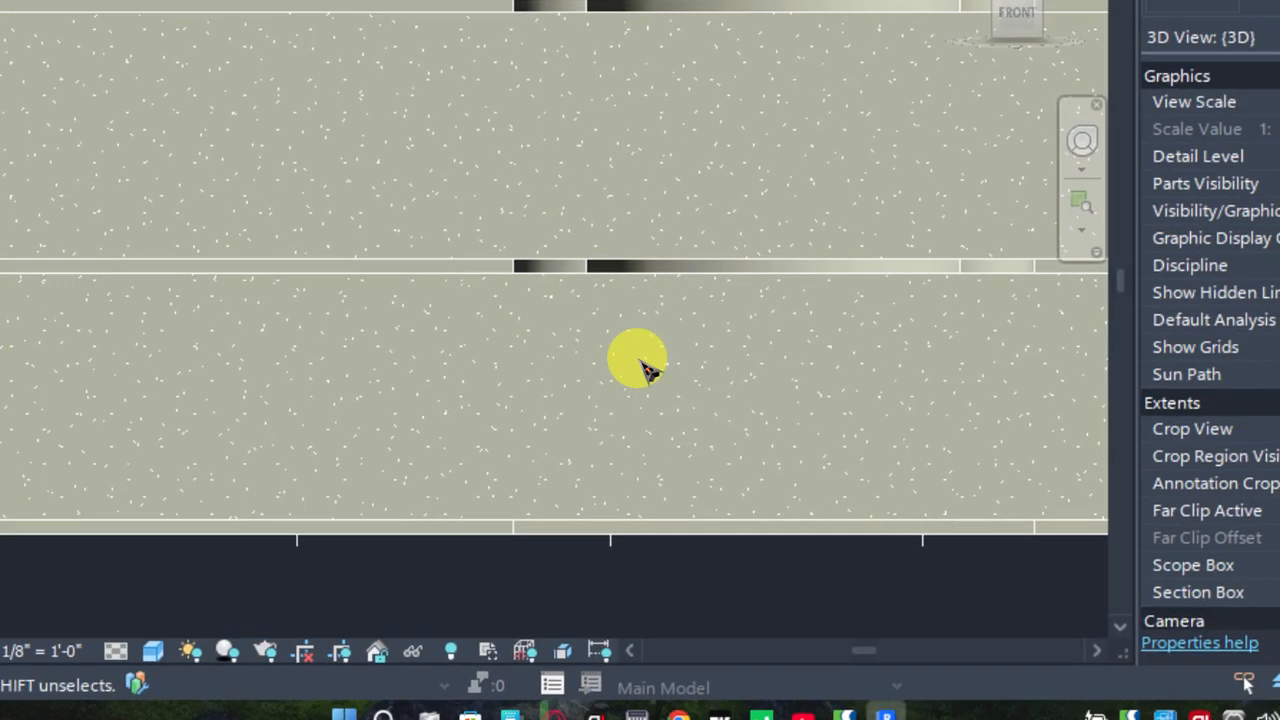
scroll(651, 372, "down", 2)
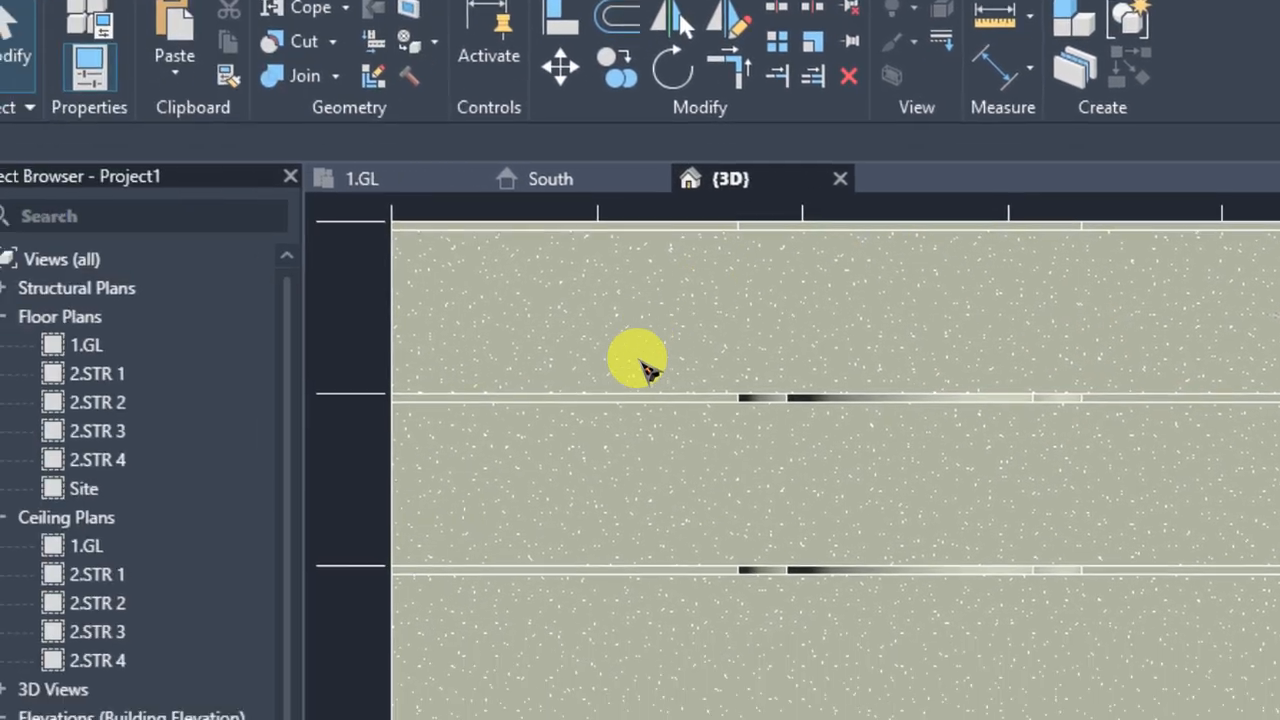
scroll(645, 365, "down", 1)
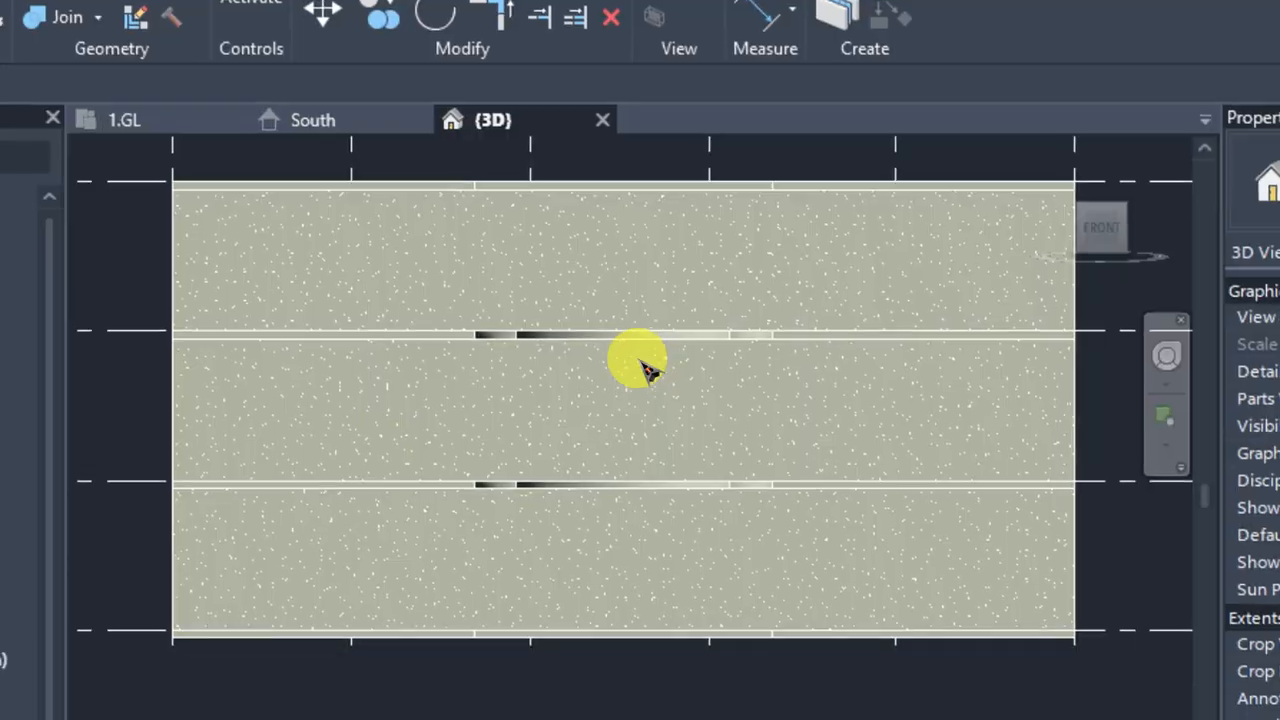
middle_click_drag(904, 402, 874, 387)
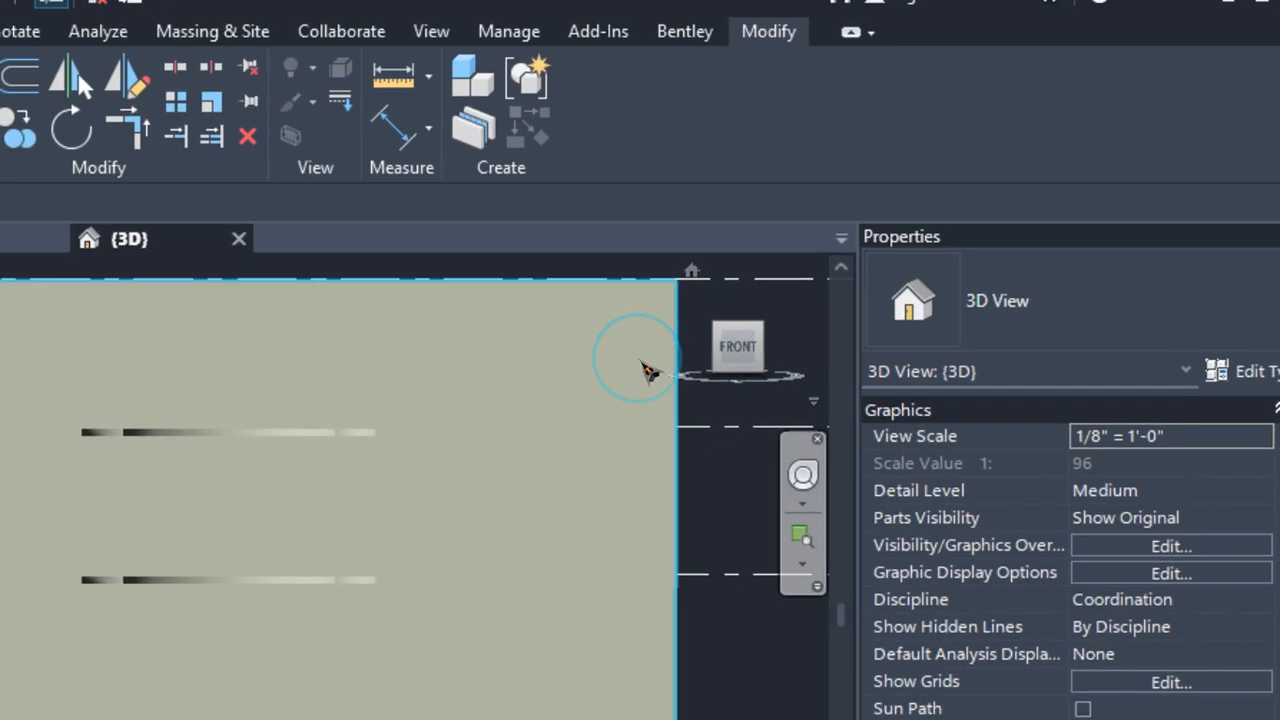
Open the profile of the front BLOCK 9" wall for editing in the front-facing 3D view and start the Pick Lines tool
left_click(653, 296)
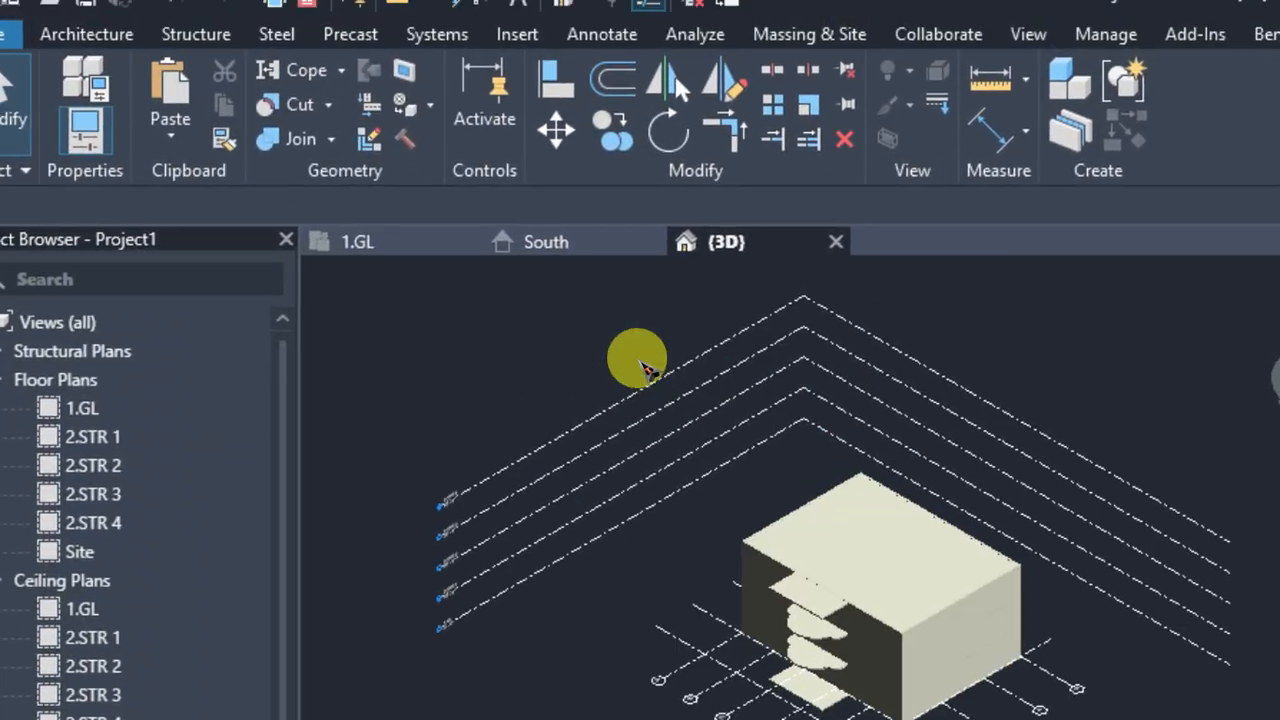
scroll(620, 325, "up", 3)
mouse_move(837, 524)
middle_mouse_down()
mouse_move(711, 328)
mouse_move(681, 324)
middle_mouse_up()
middle_click_drag(813, 382, 714, 237)
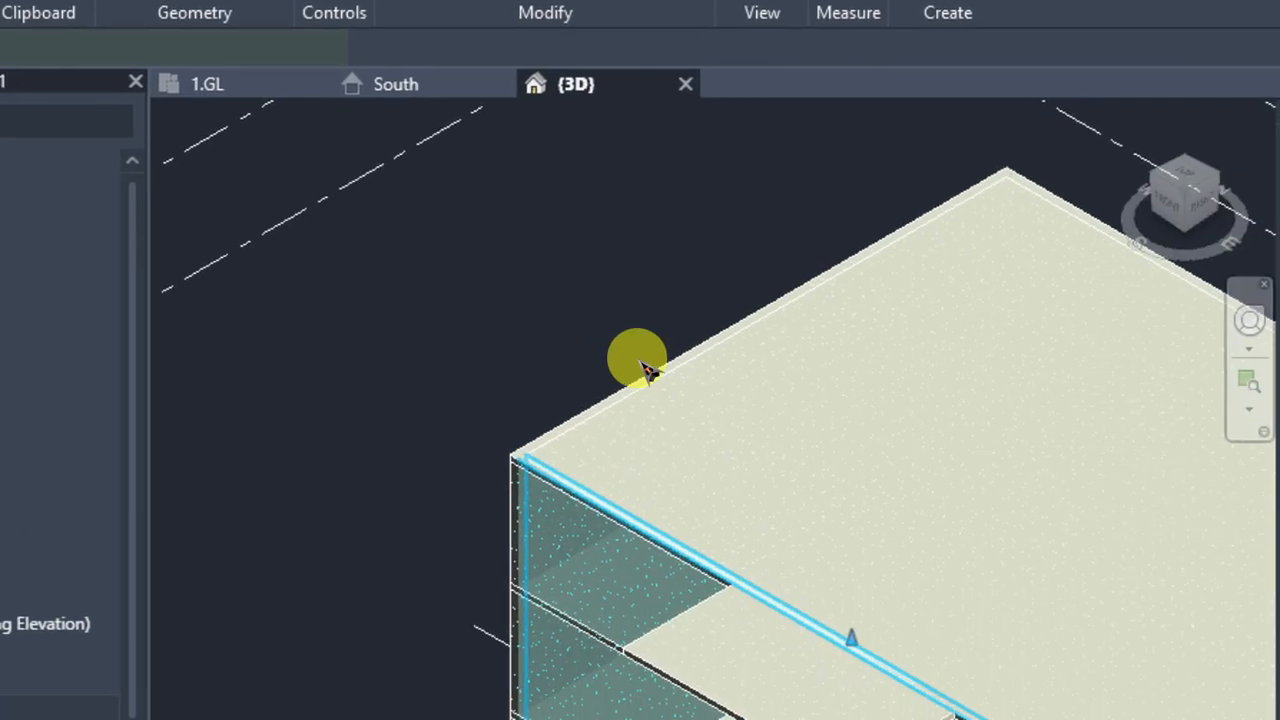
left_click(645, 368)
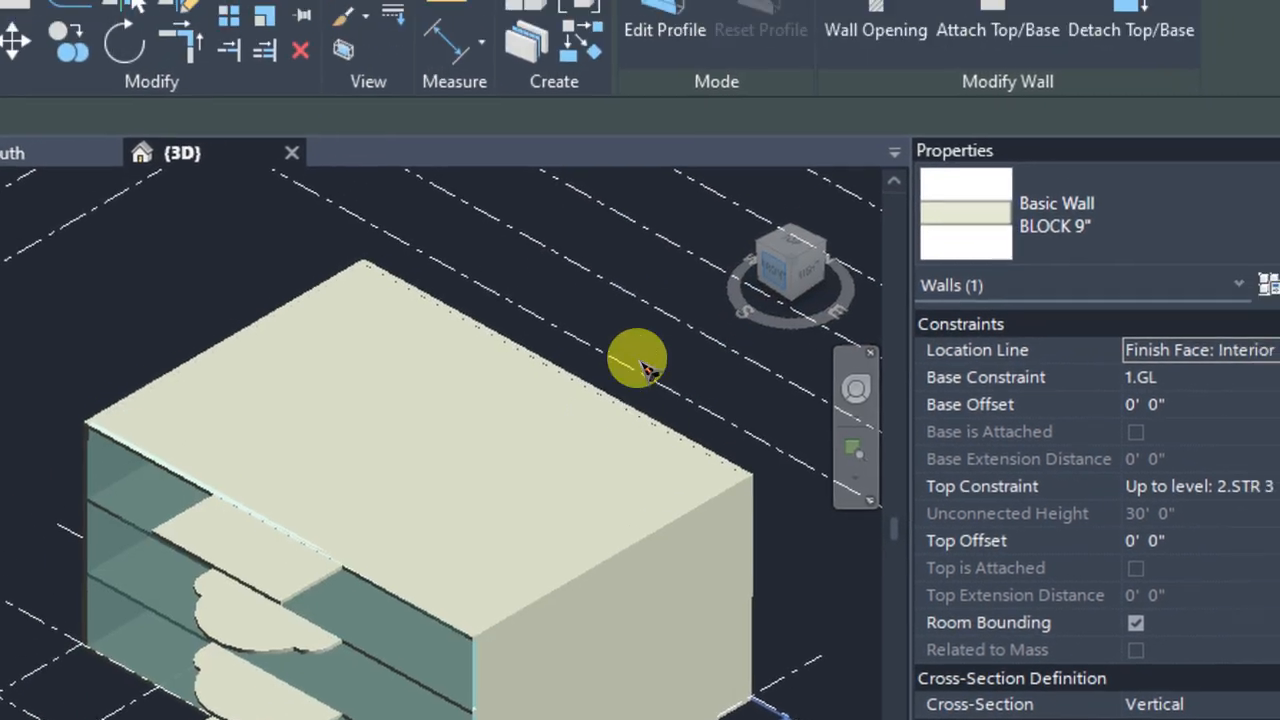
left_click(822, 190)
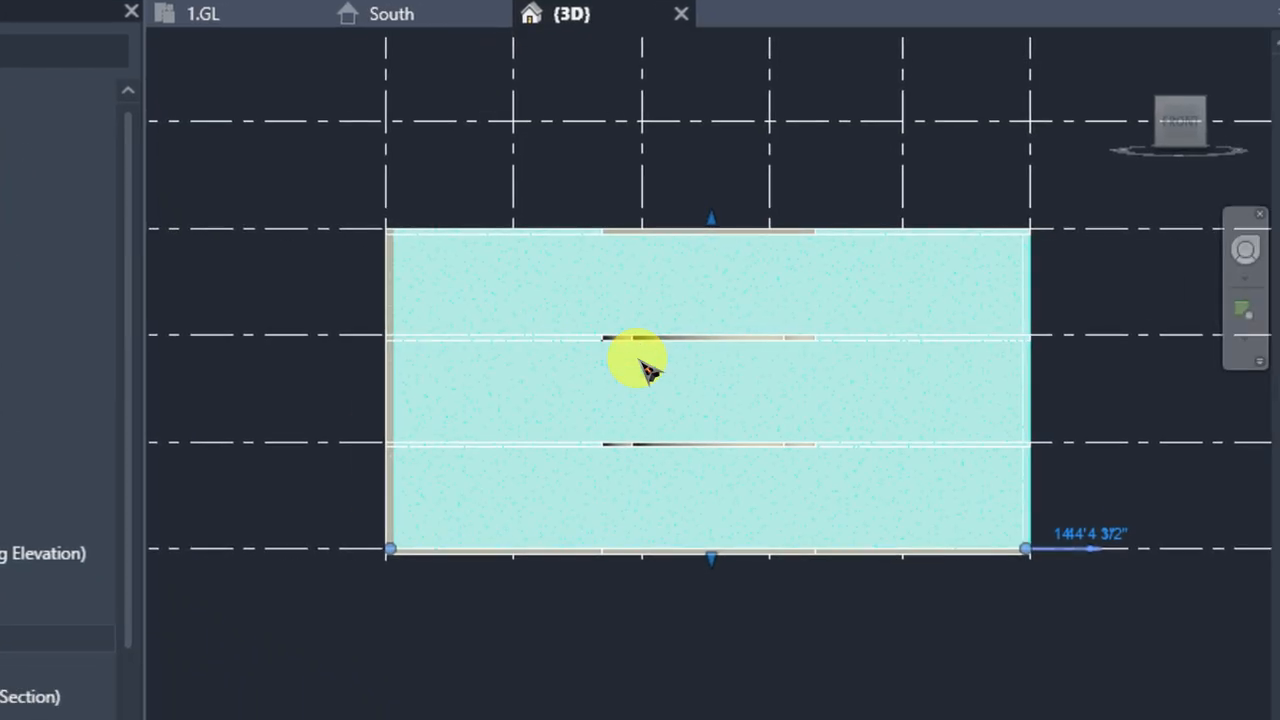
scroll(645, 368, "up", 2)
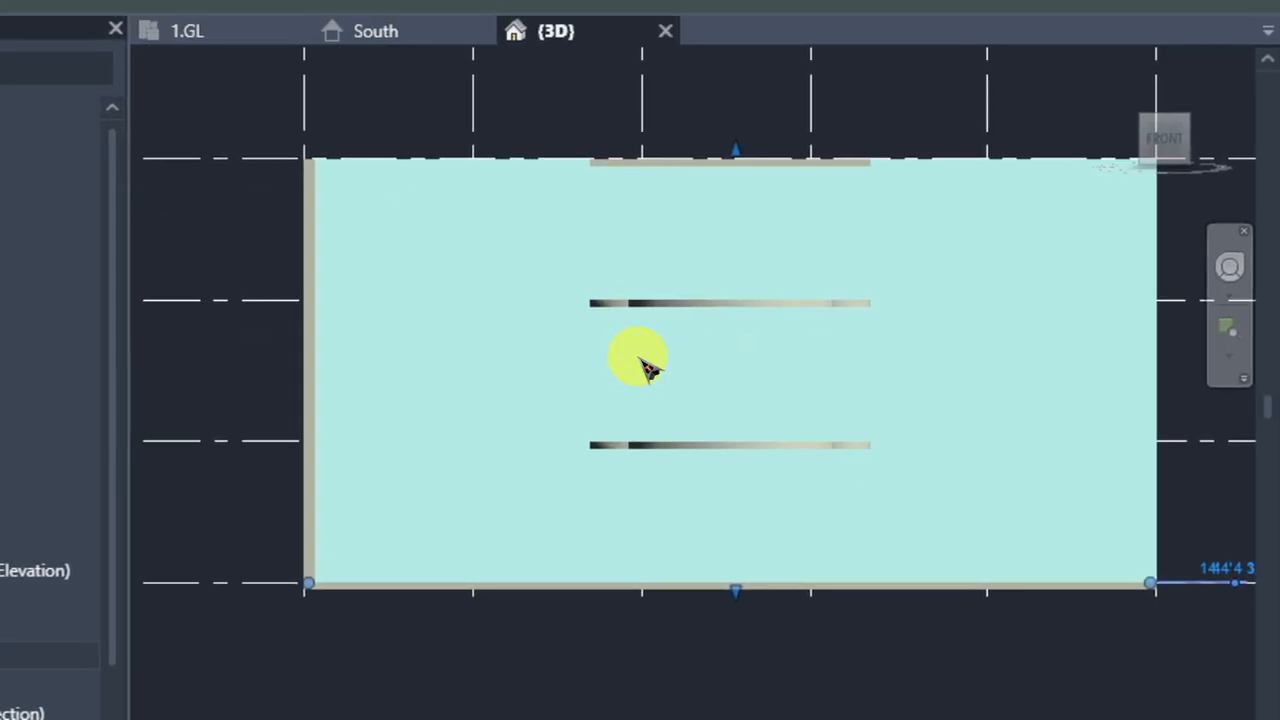
scroll(645, 368, "up", 2)
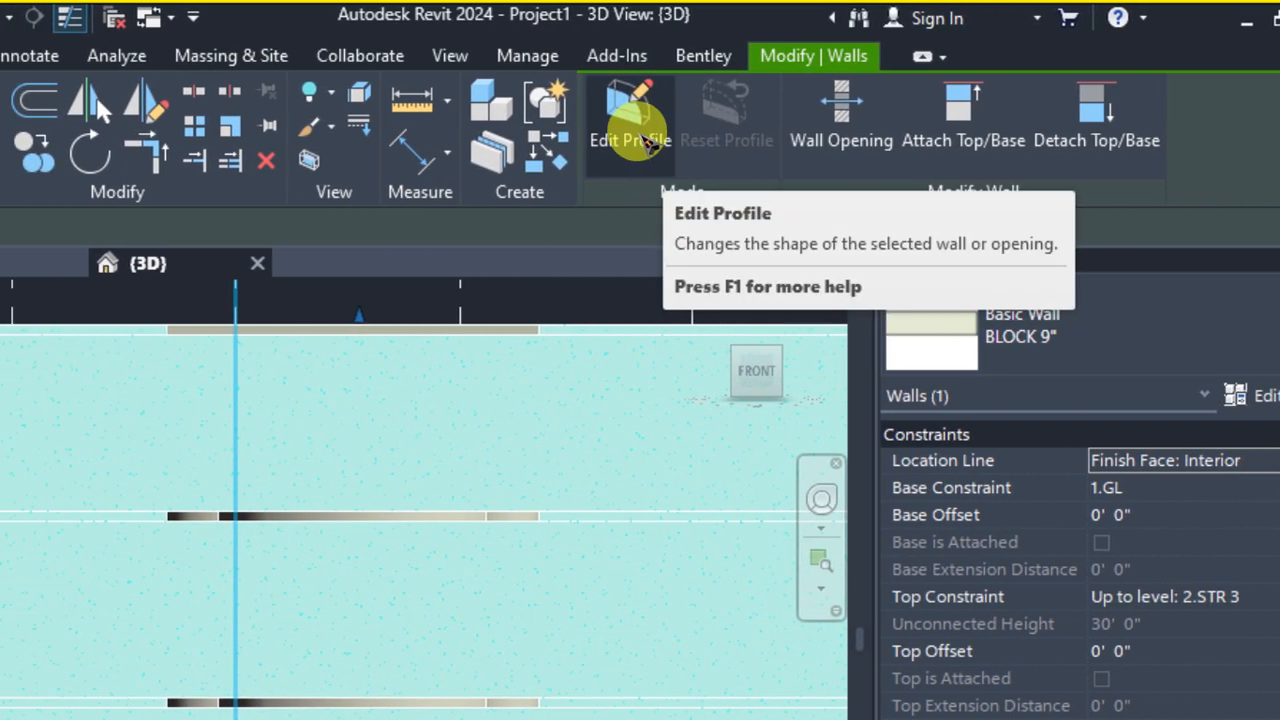
left_click(641, 140)
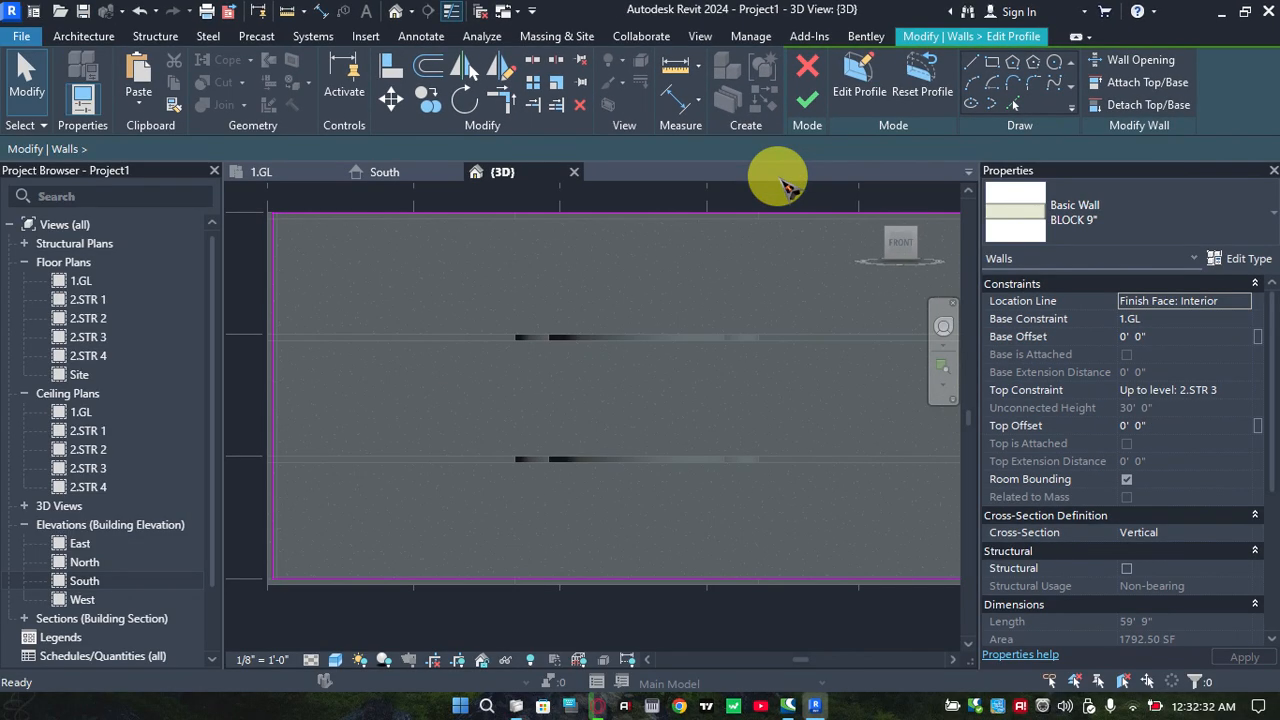
scroll(345, 402, "up", 3)
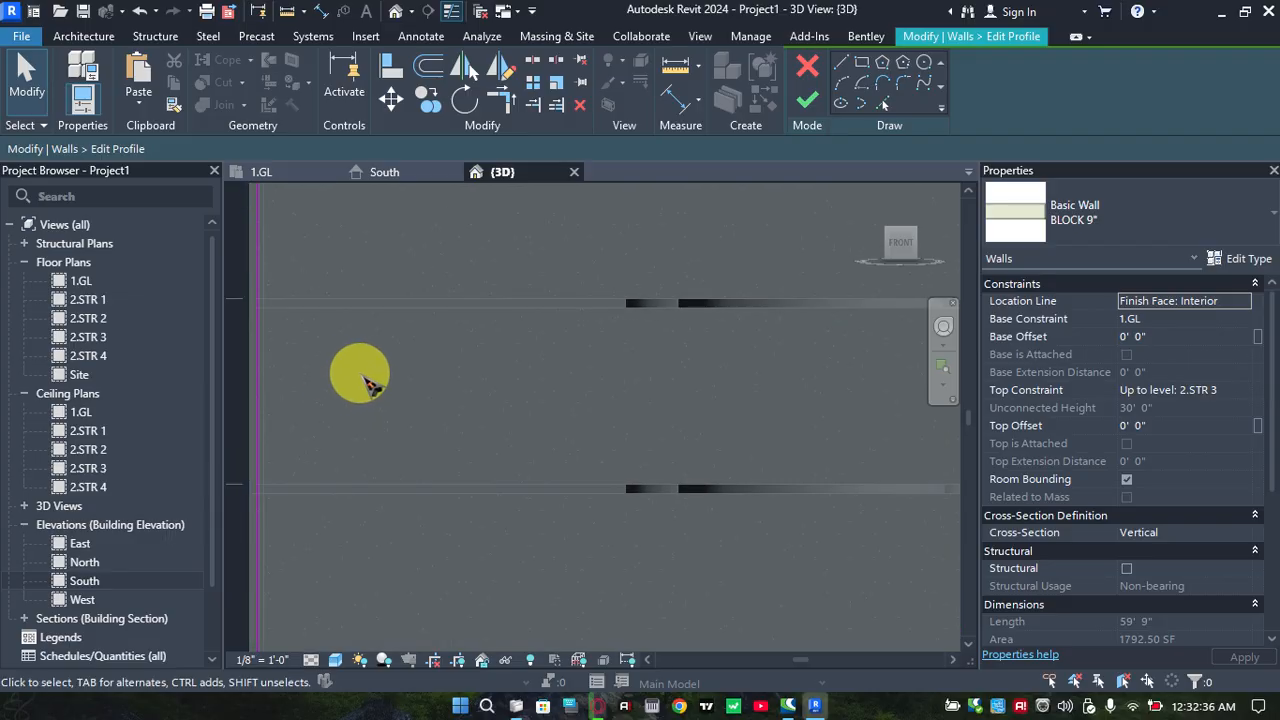
left_click(881, 100)
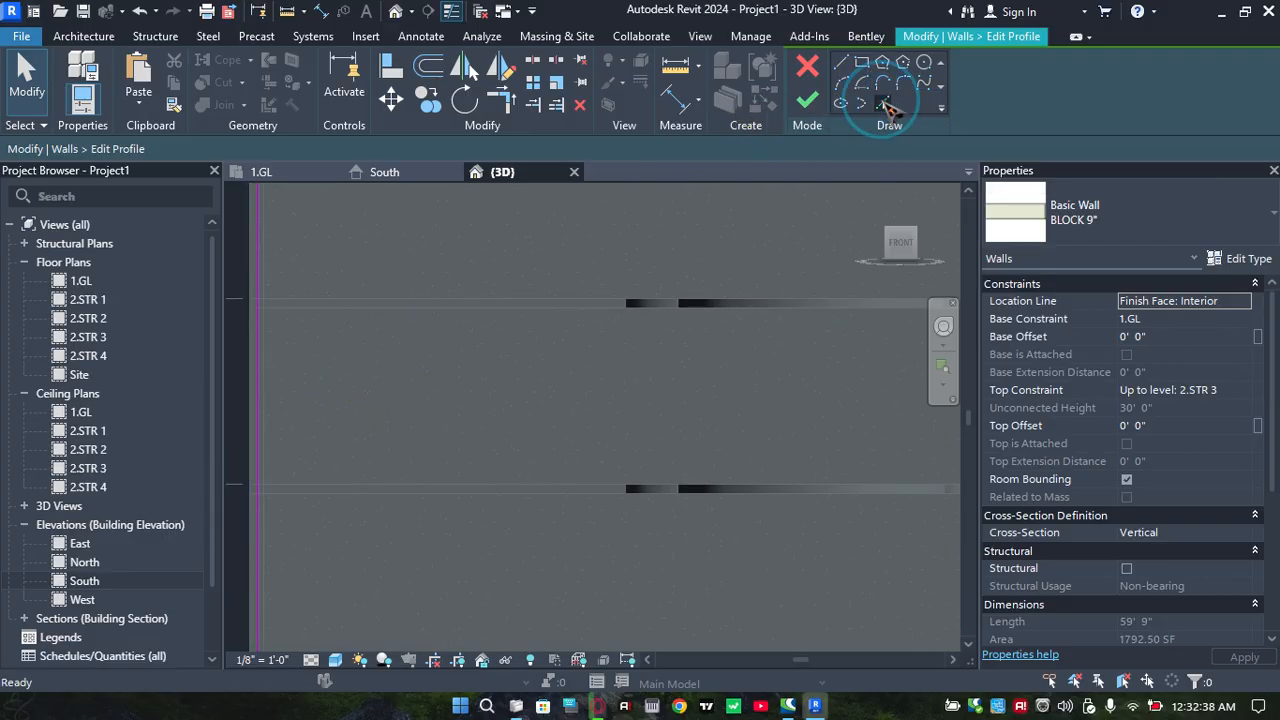
scroll(397, 418, "down", 1)
middle_click_drag(427, 403, 430, 396)
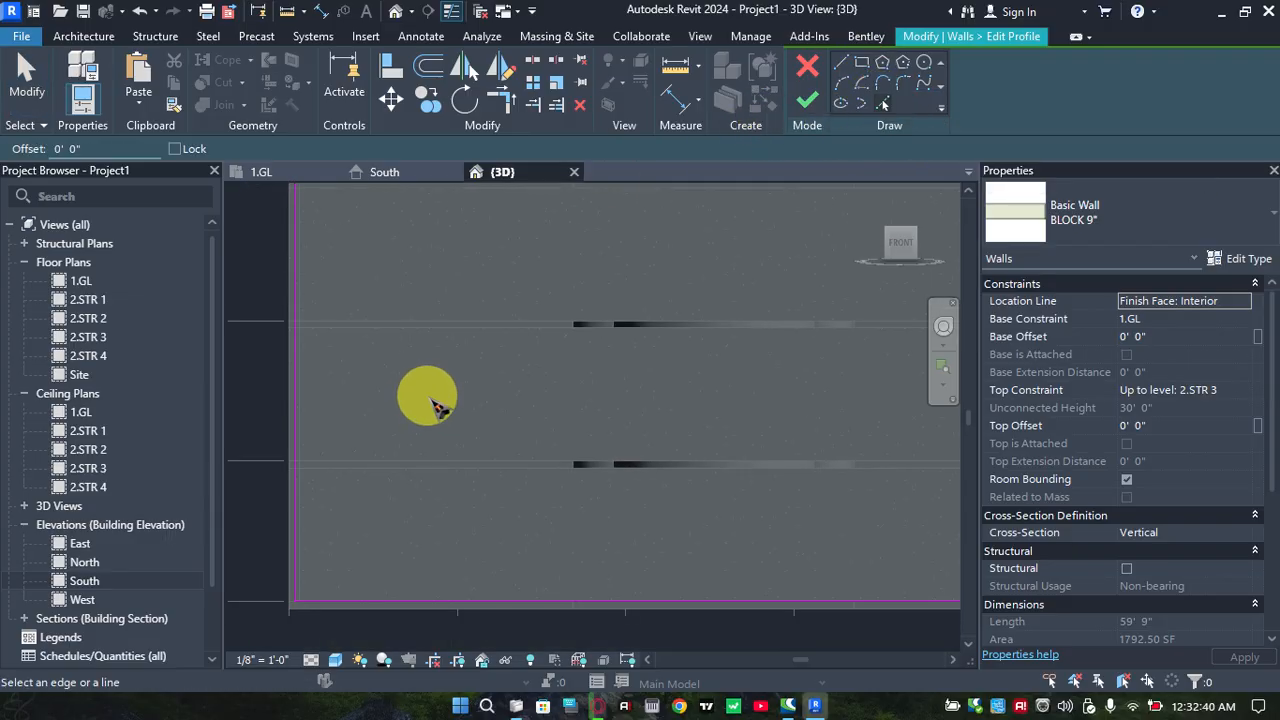
scroll(331, 389, "up", 1)
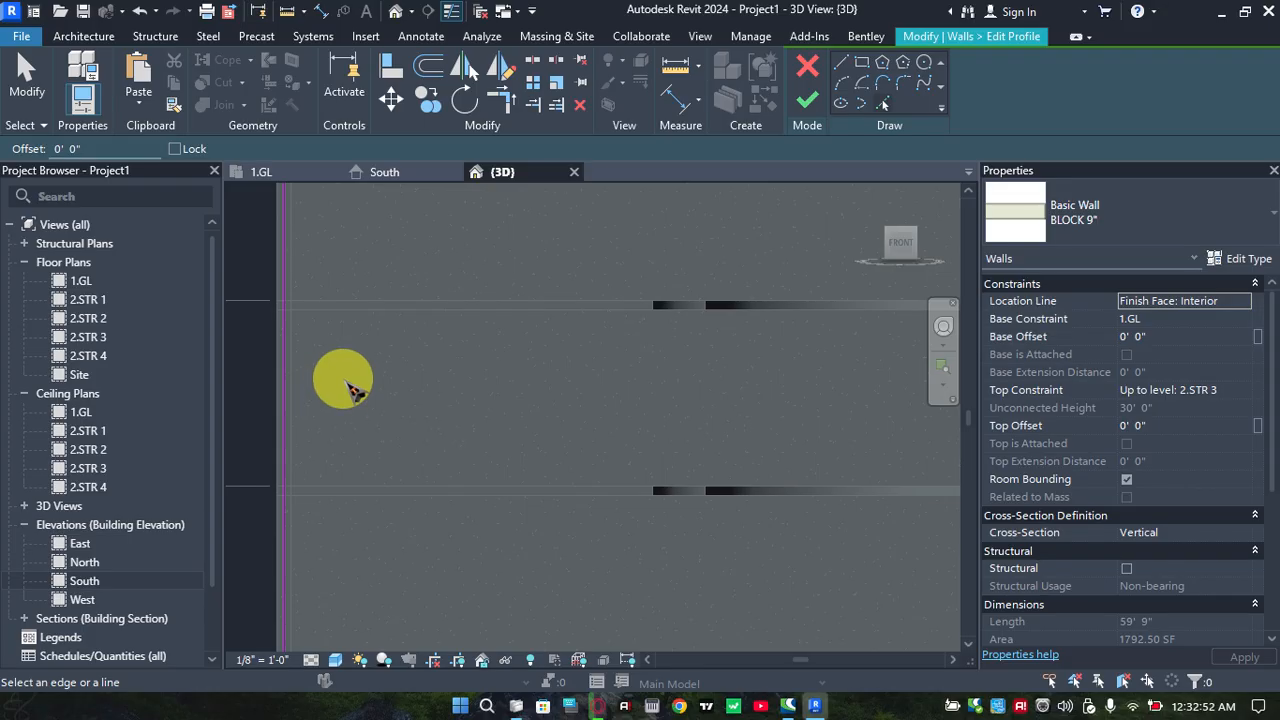
scroll(360, 395, "down", 4)
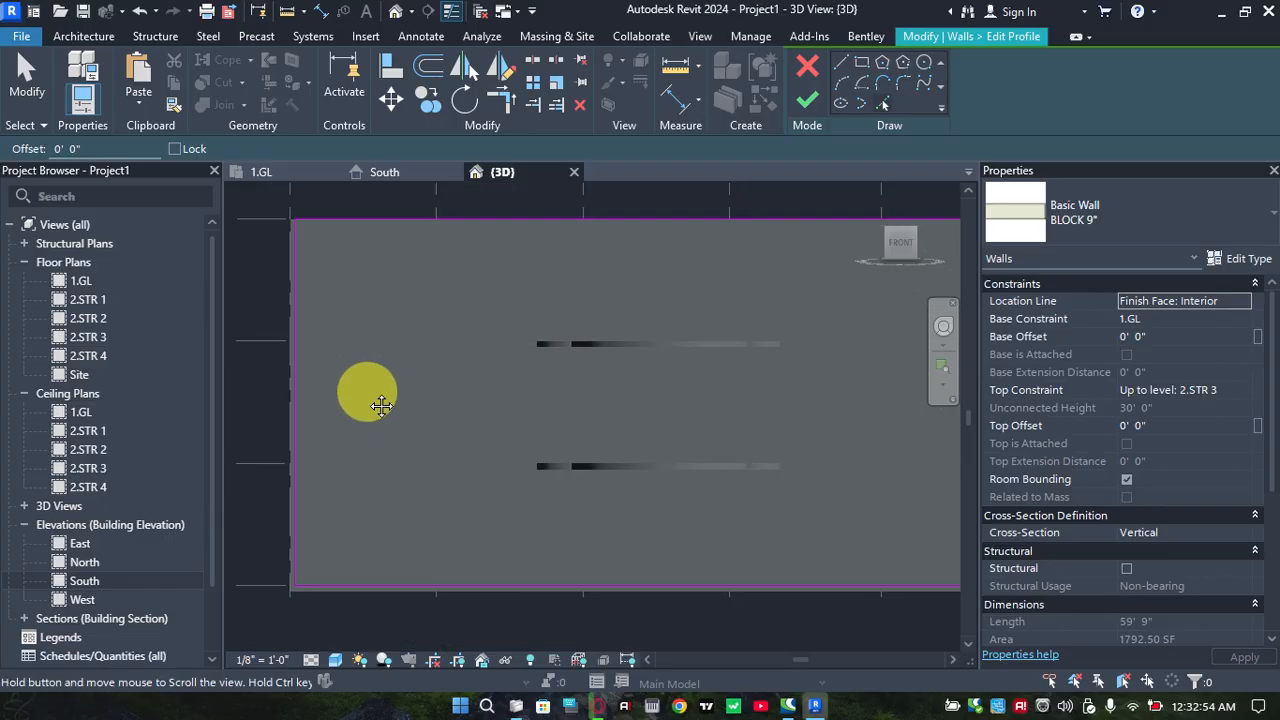
middle_click_drag(381, 405, 376, 398)
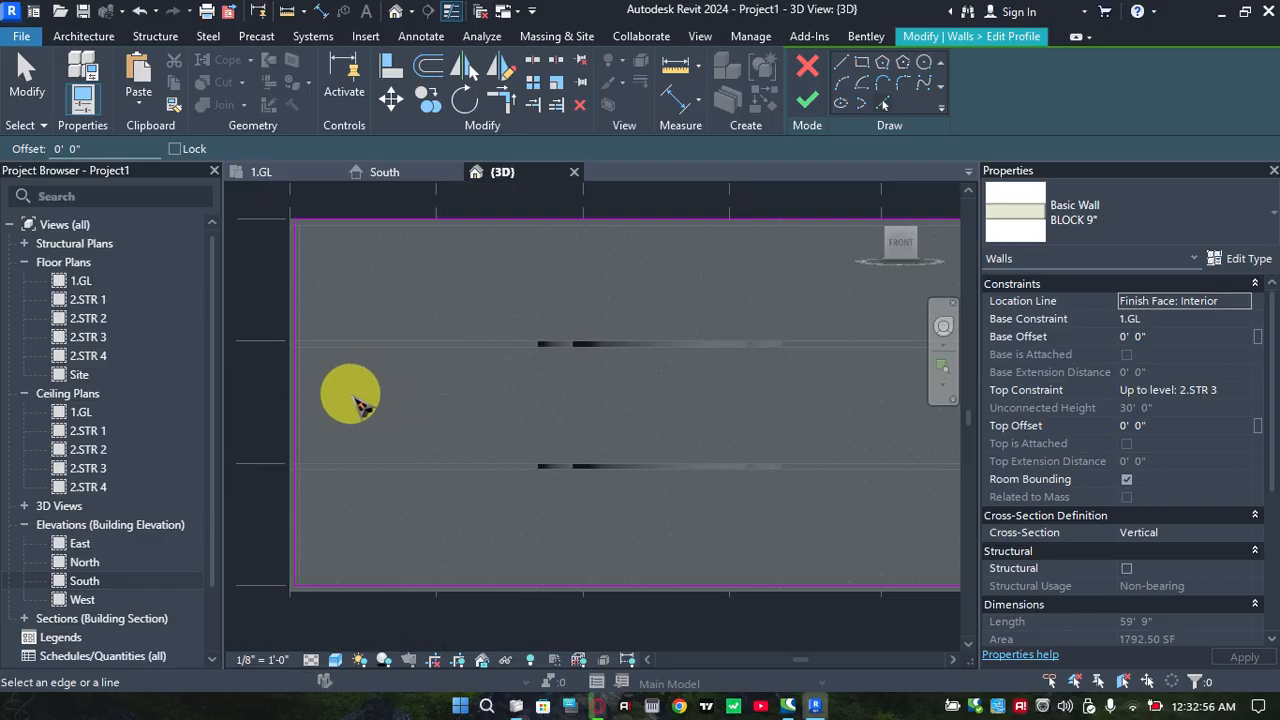
scroll(353, 397, "up", 1)
scroll(369, 403, "down", 1)
middle_click_drag(369, 403, 361, 396)
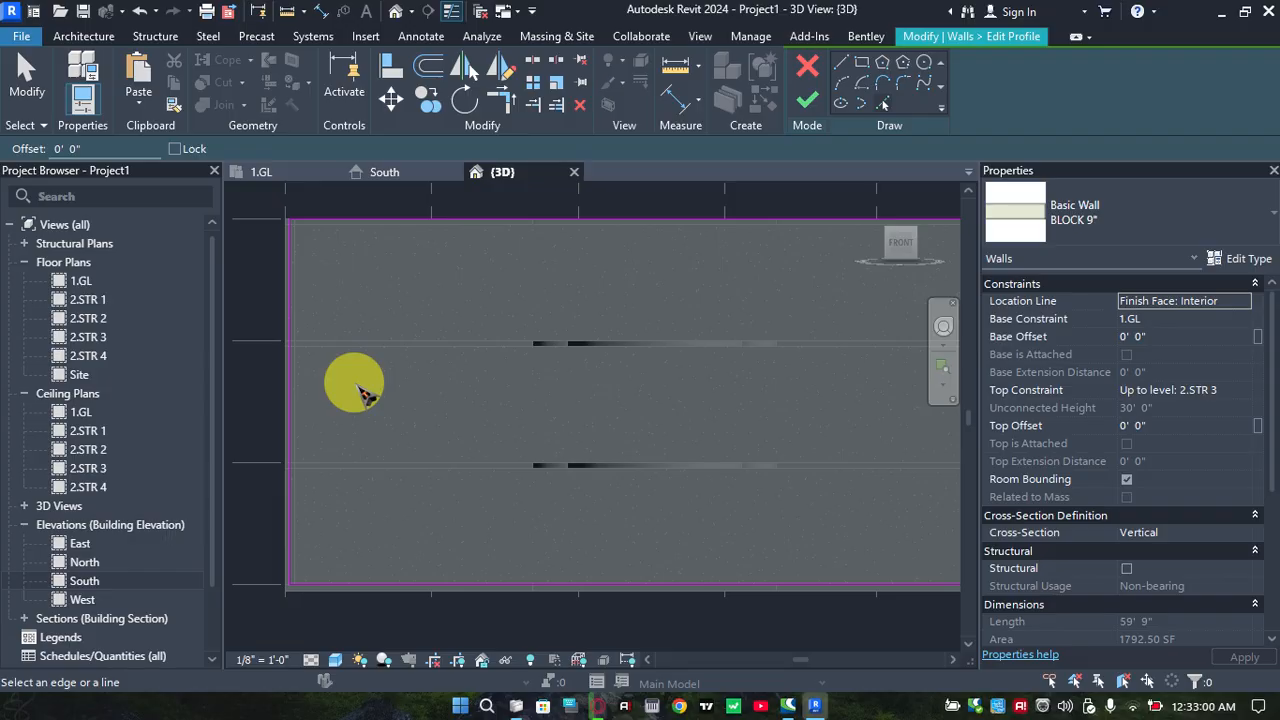
Add a vertical line to the front wall's profile sketch, offset 5' 0" inward from the wall face at its left end
left_click(290, 265)
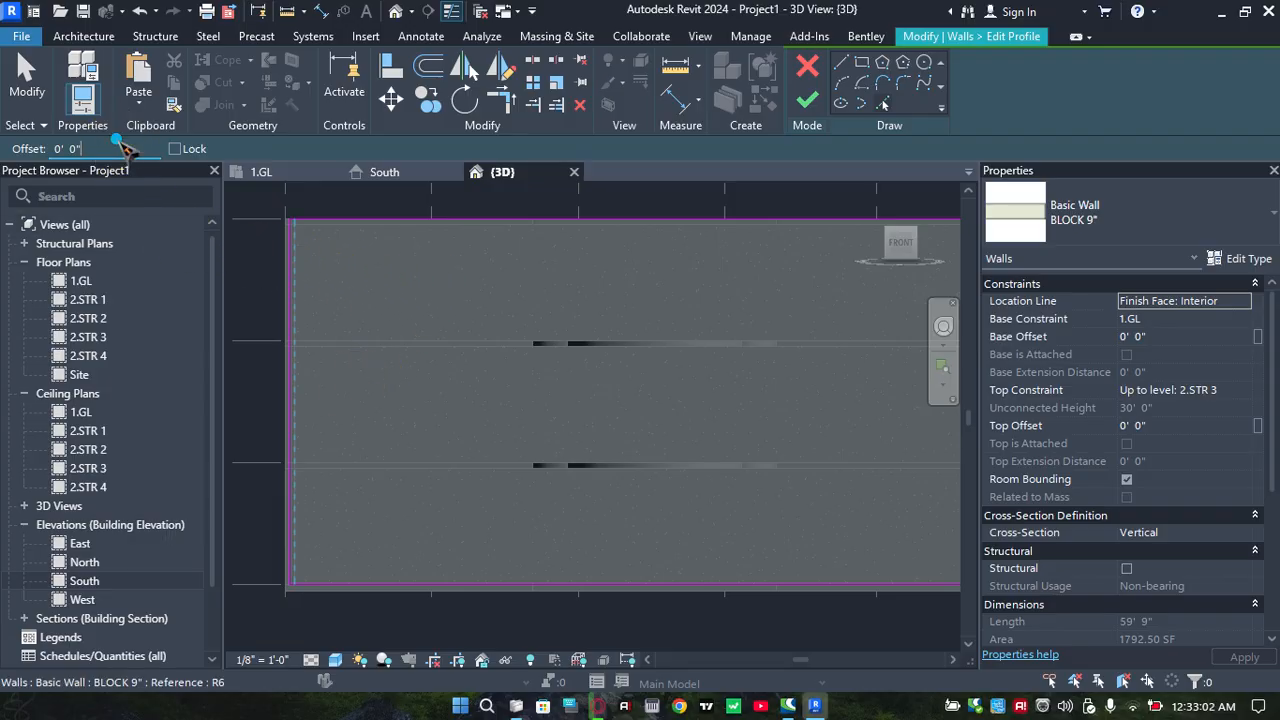
left_click(66, 148)
type("5")
key("Return")
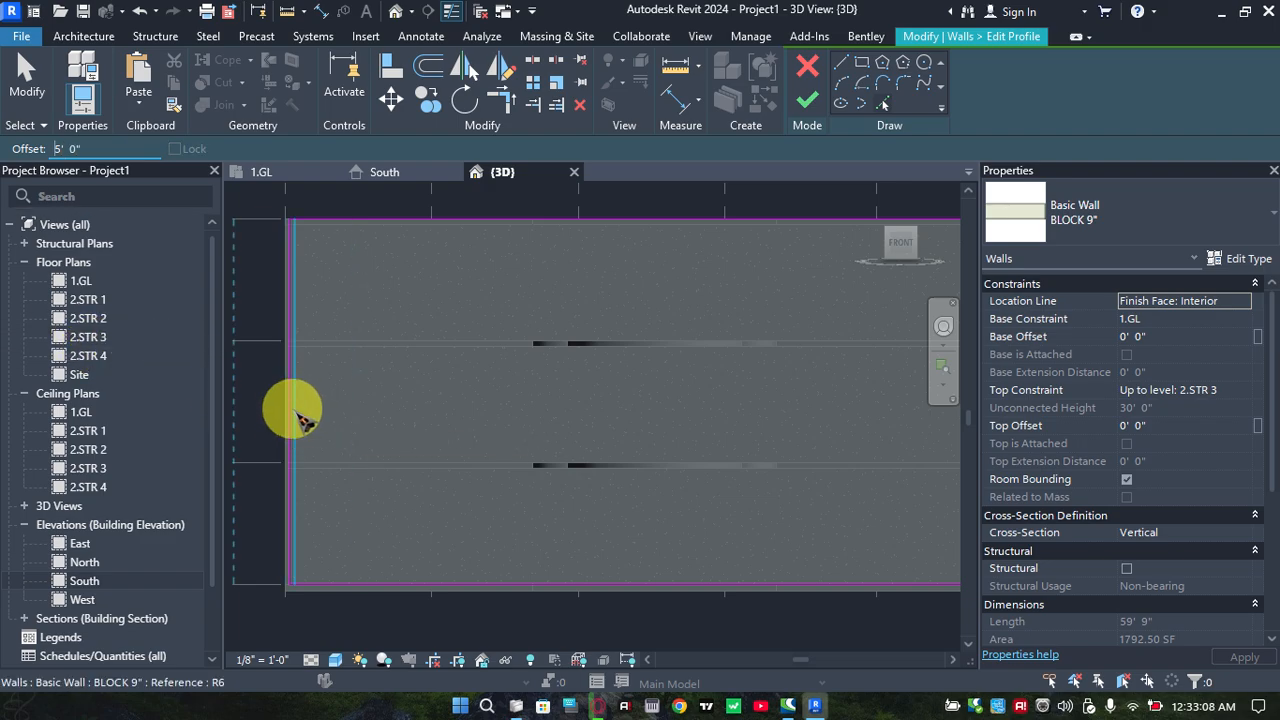
scroll(300, 415, "up", 4)
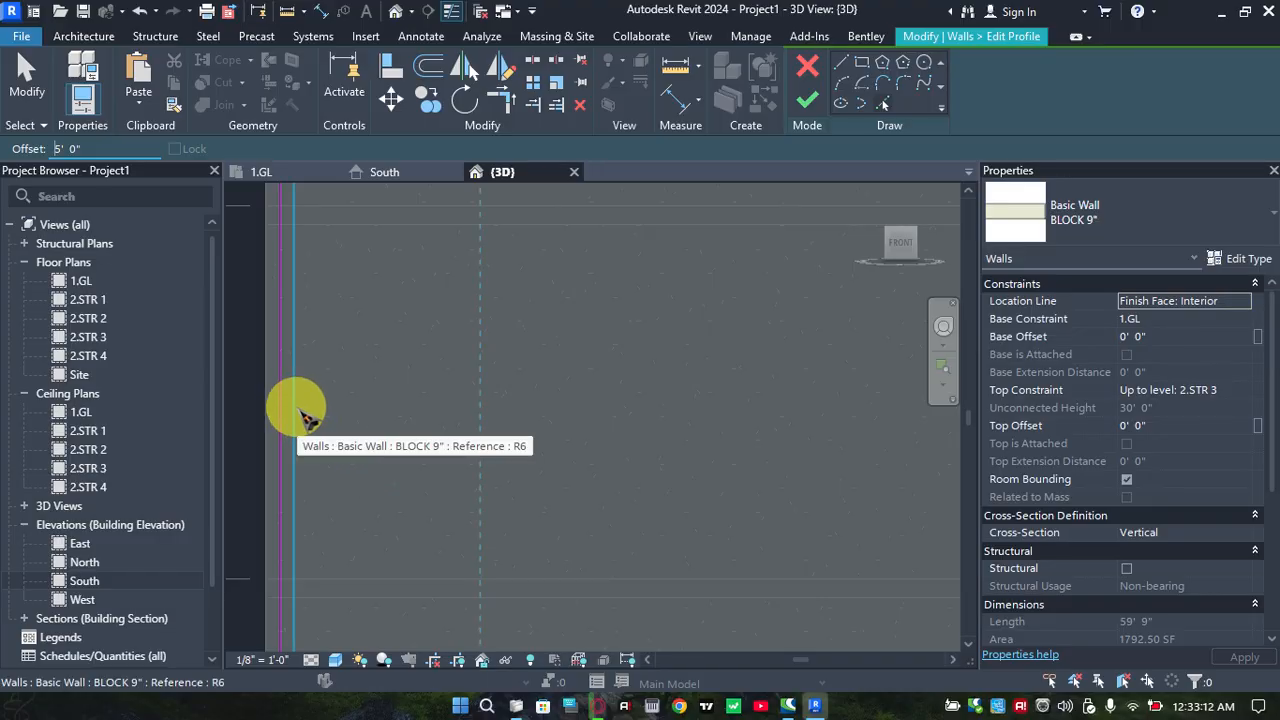
left_click(304, 416)
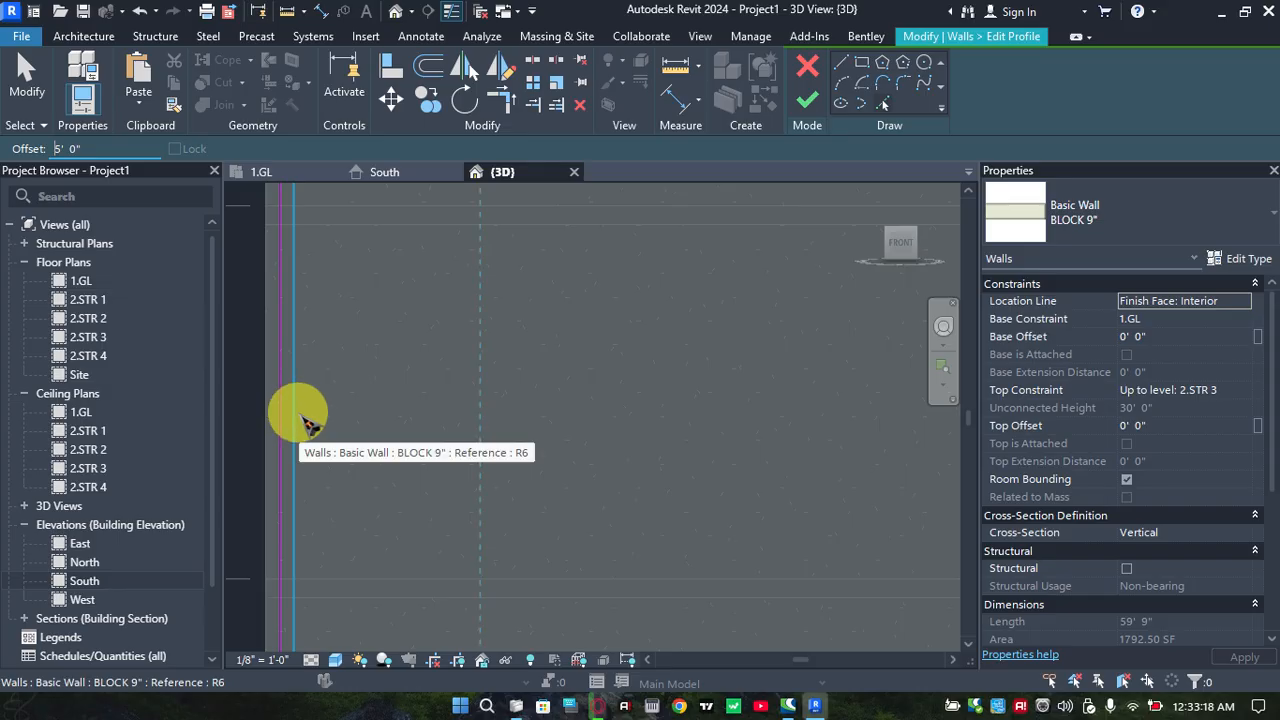
scroll(306, 420, "down", 4)
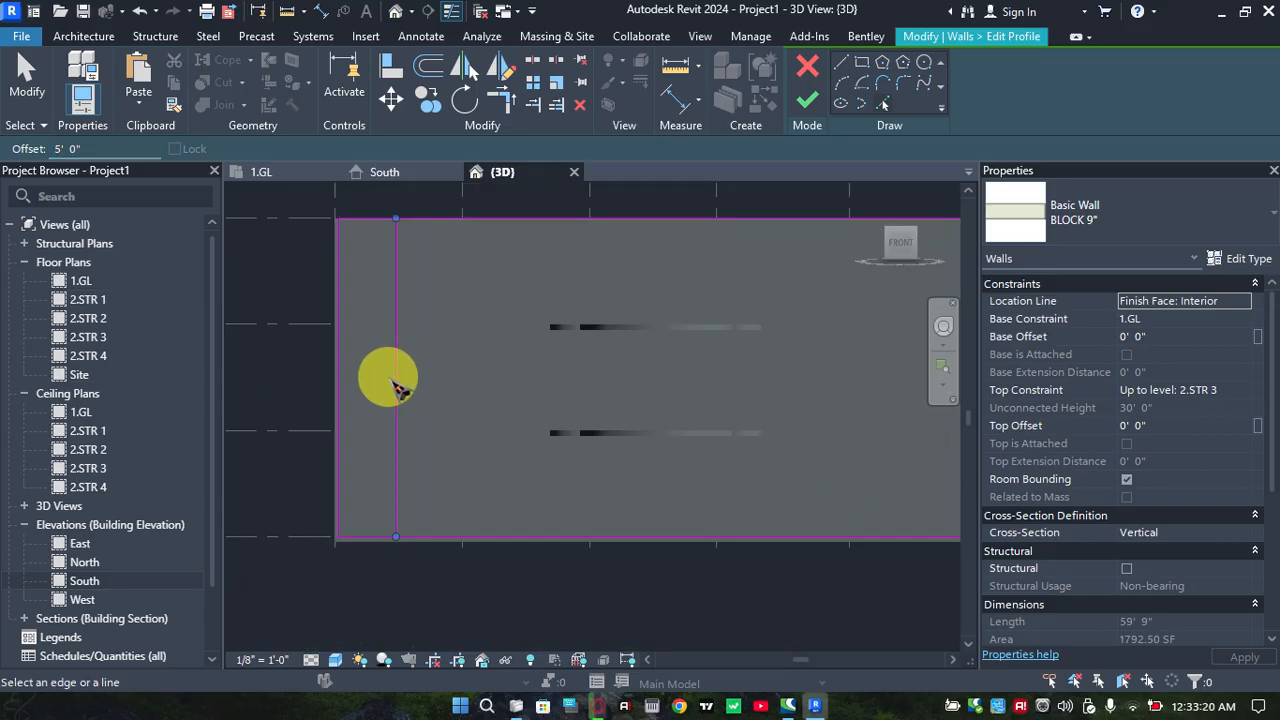
Add a second vertical profile line offset 5' 0" inward from the first one
scroll(395, 388, "up", 3)
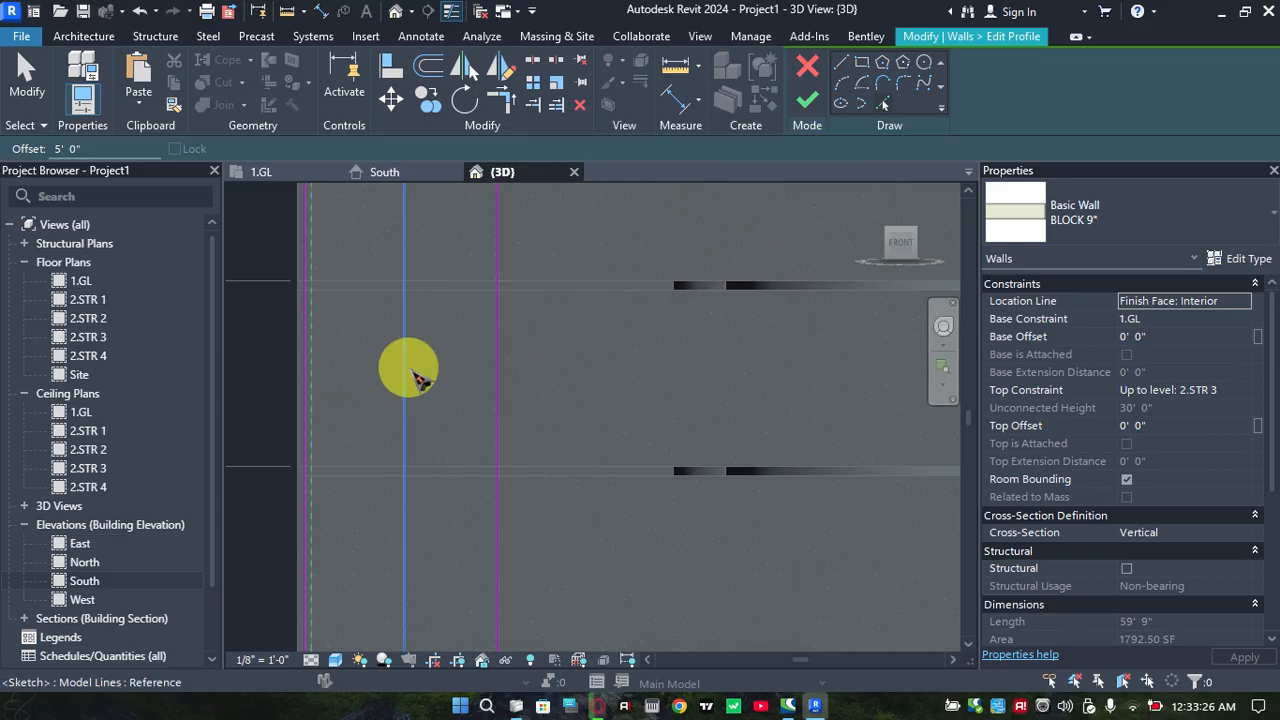
left_click(415, 378)
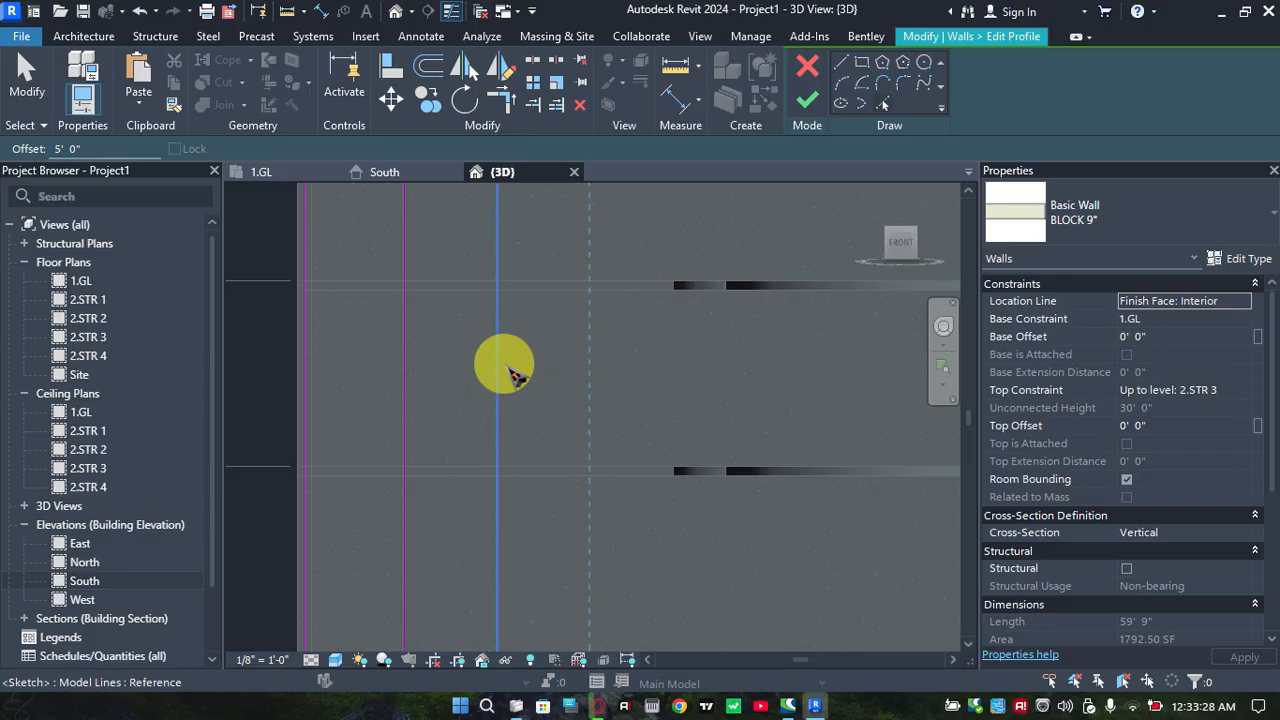
scroll(510, 375, "down", 3)
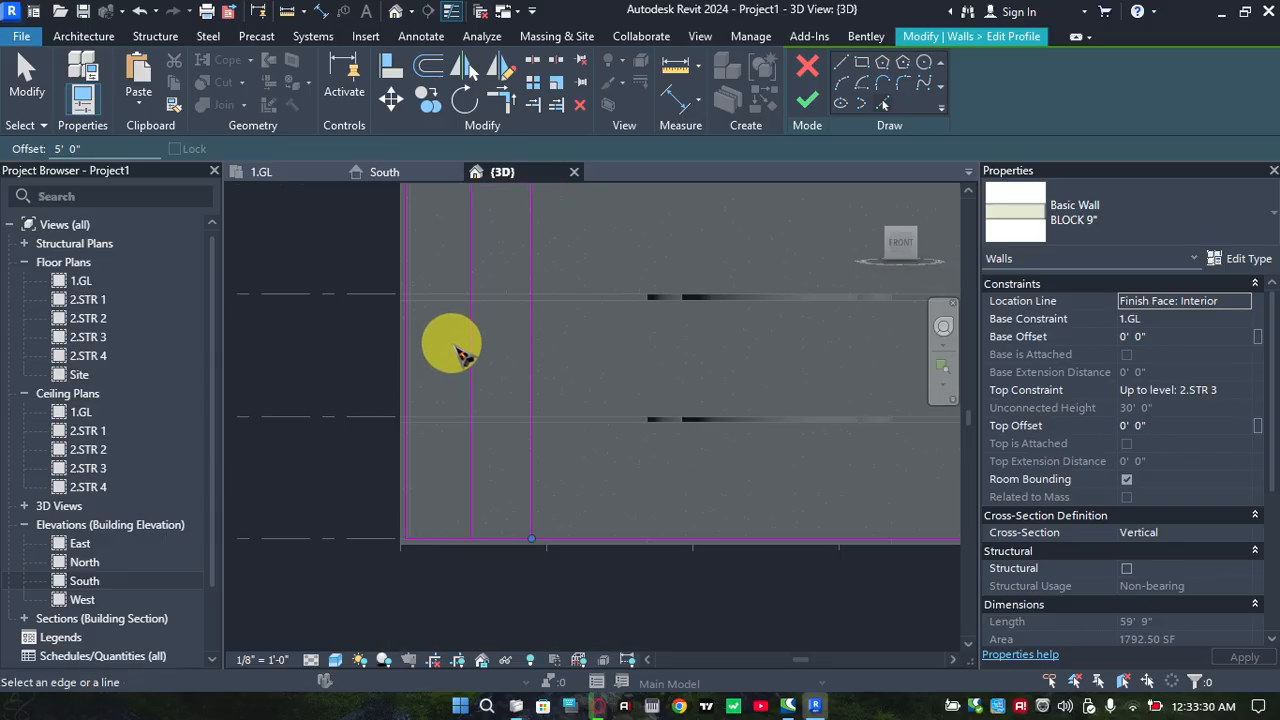
scroll(462, 355, "up", 3)
Undo the two offset vertical lines in the front wall's profile sketch
key("Escape")
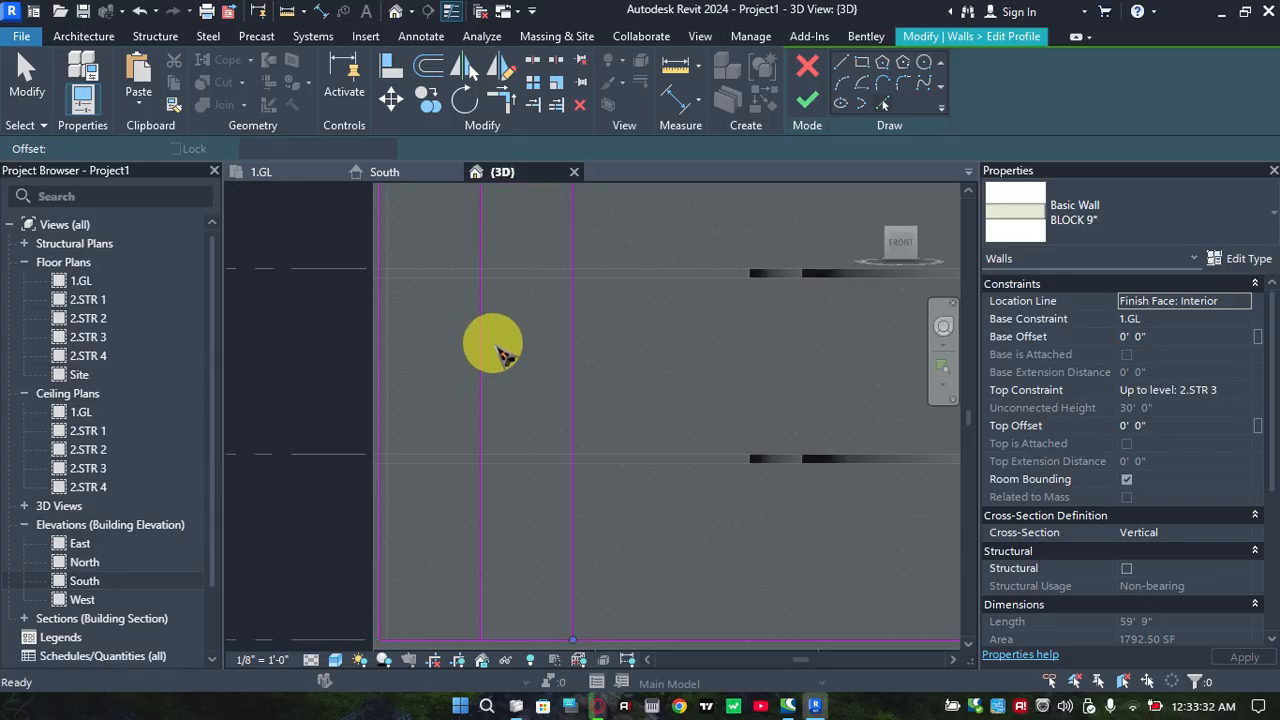
key("ctrl+z")
key("ctrl+z")
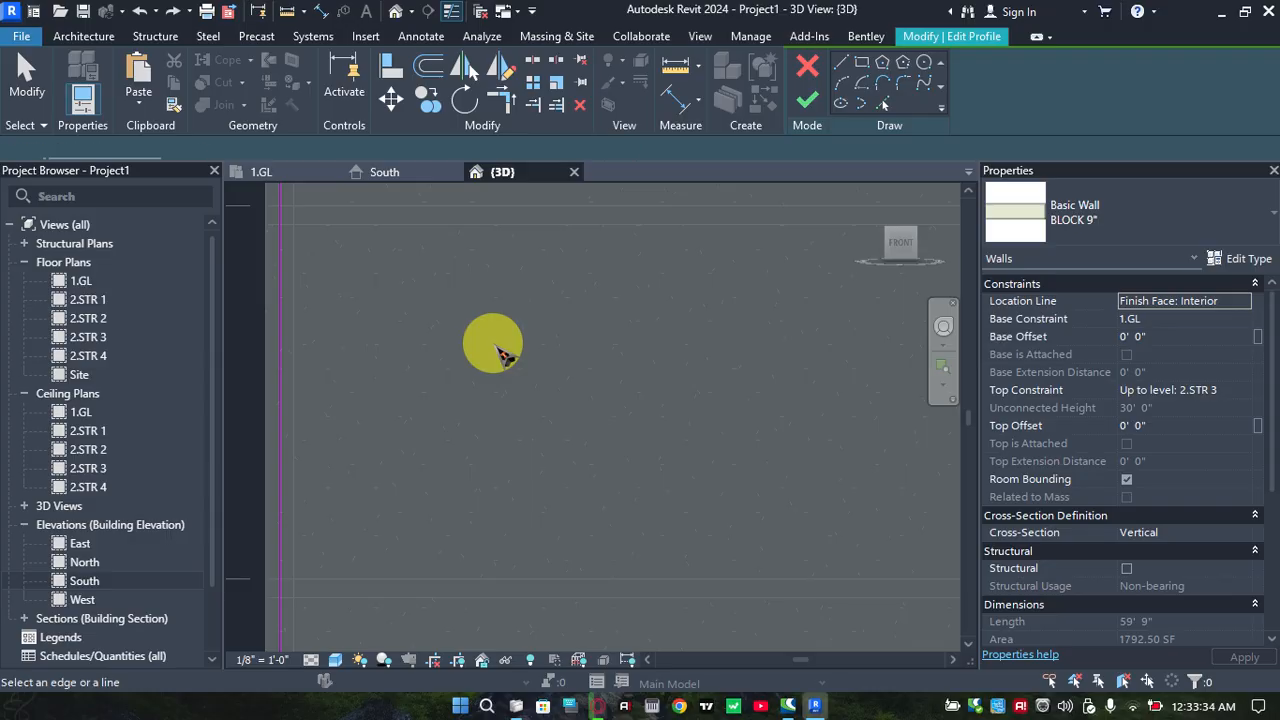
Add a vertical line to the front wall's profile, offset 2' 0" inward from the wall face at its left end
left_click(70, 148)
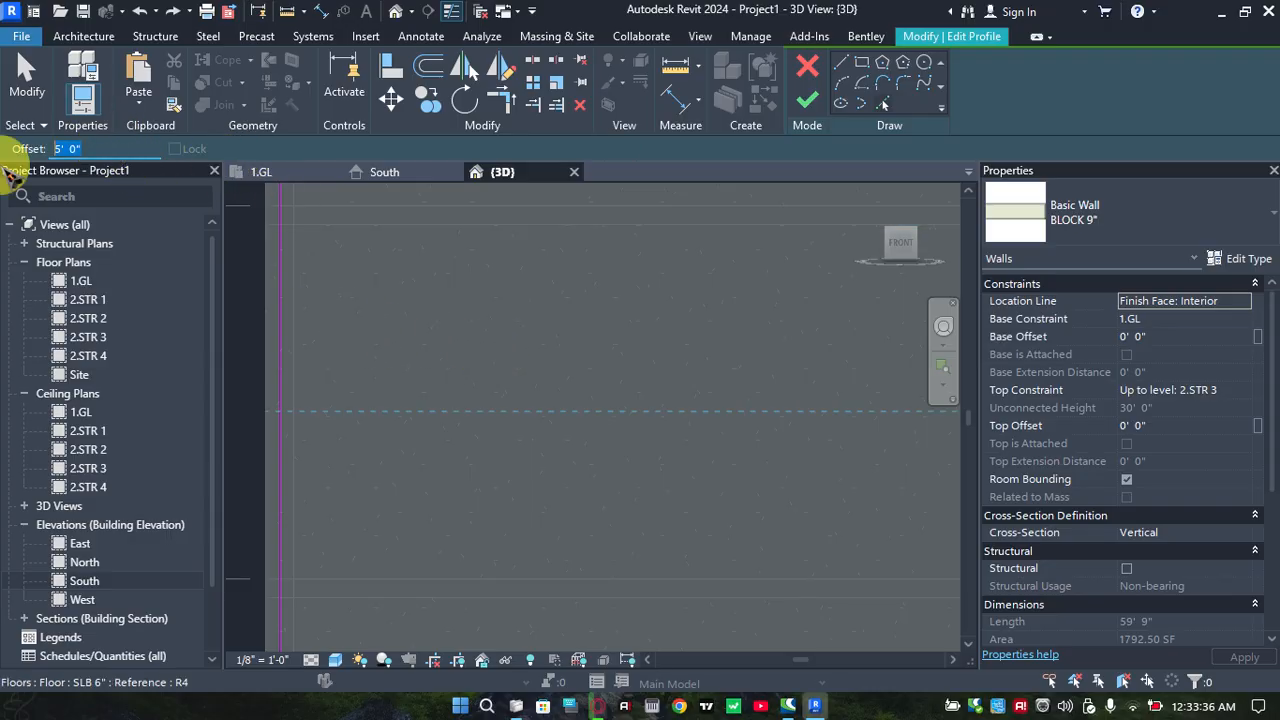
type("3")
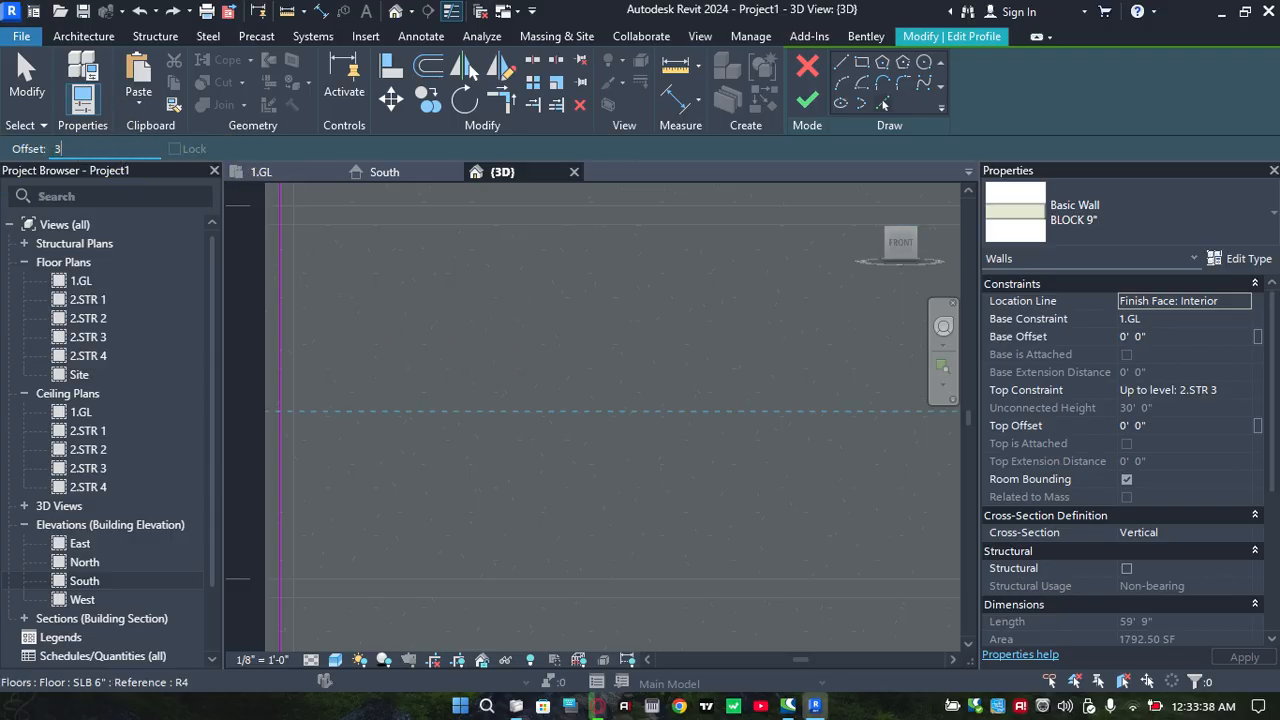
key("Return")
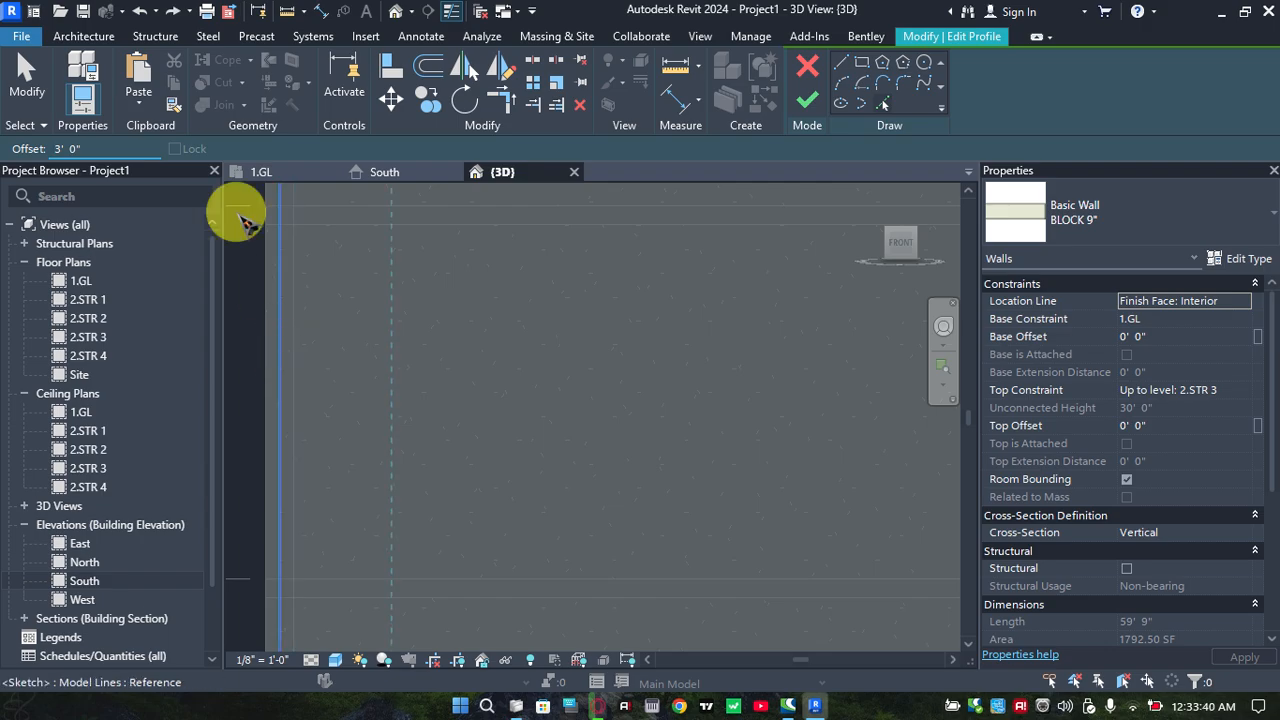
left_click_drag(119, 146, 8, 137)
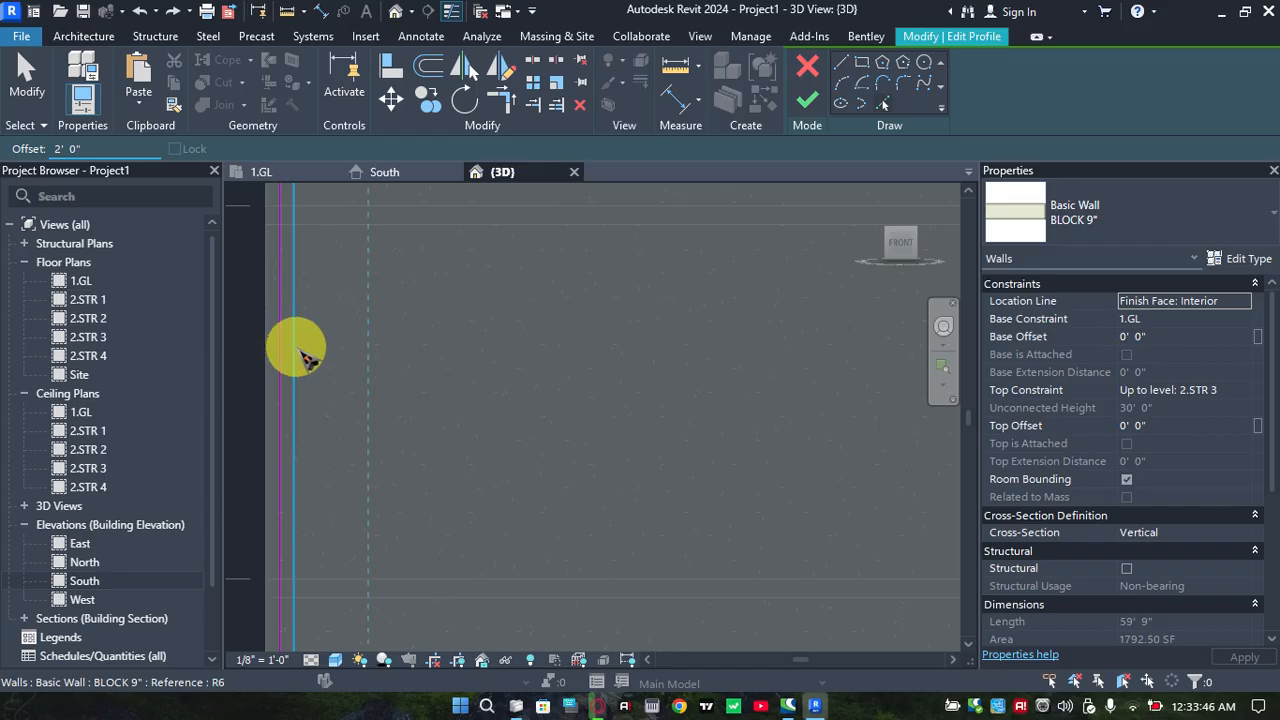
left_click(305, 357)
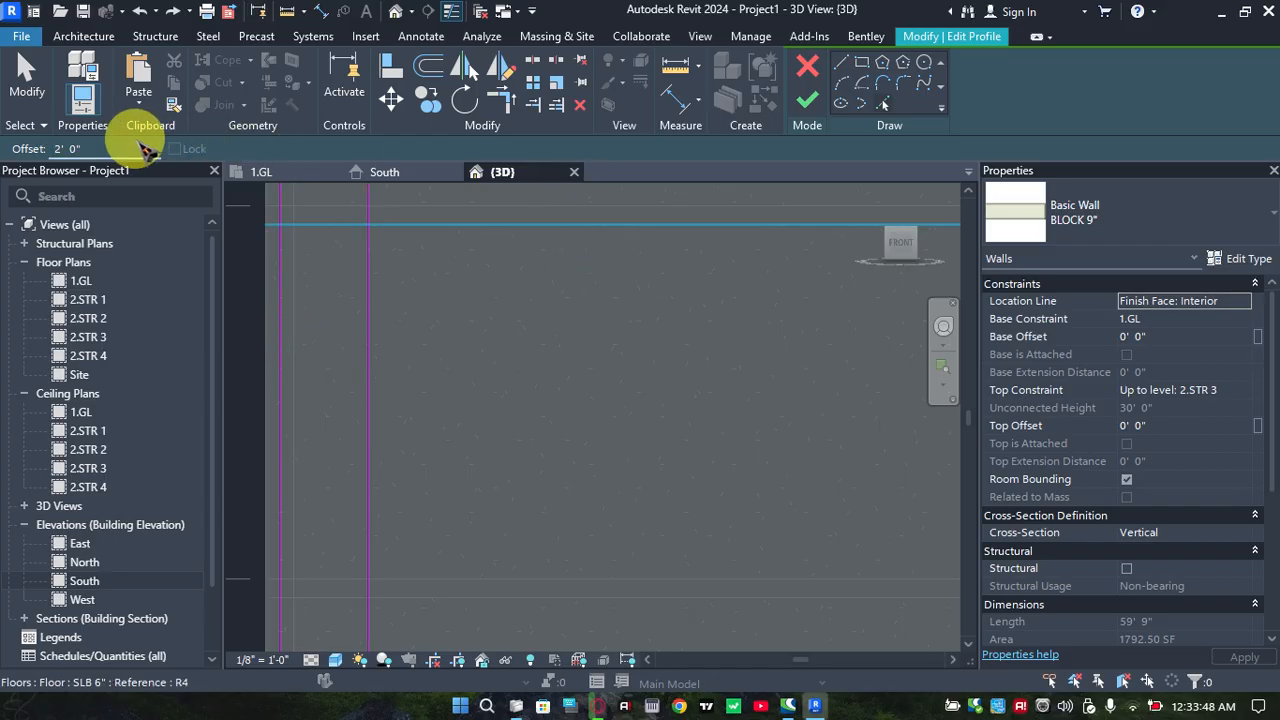
Add a second vertical profile line offset 5' 0" inward from the first one
left_click_drag(135, 145, 12, 157)
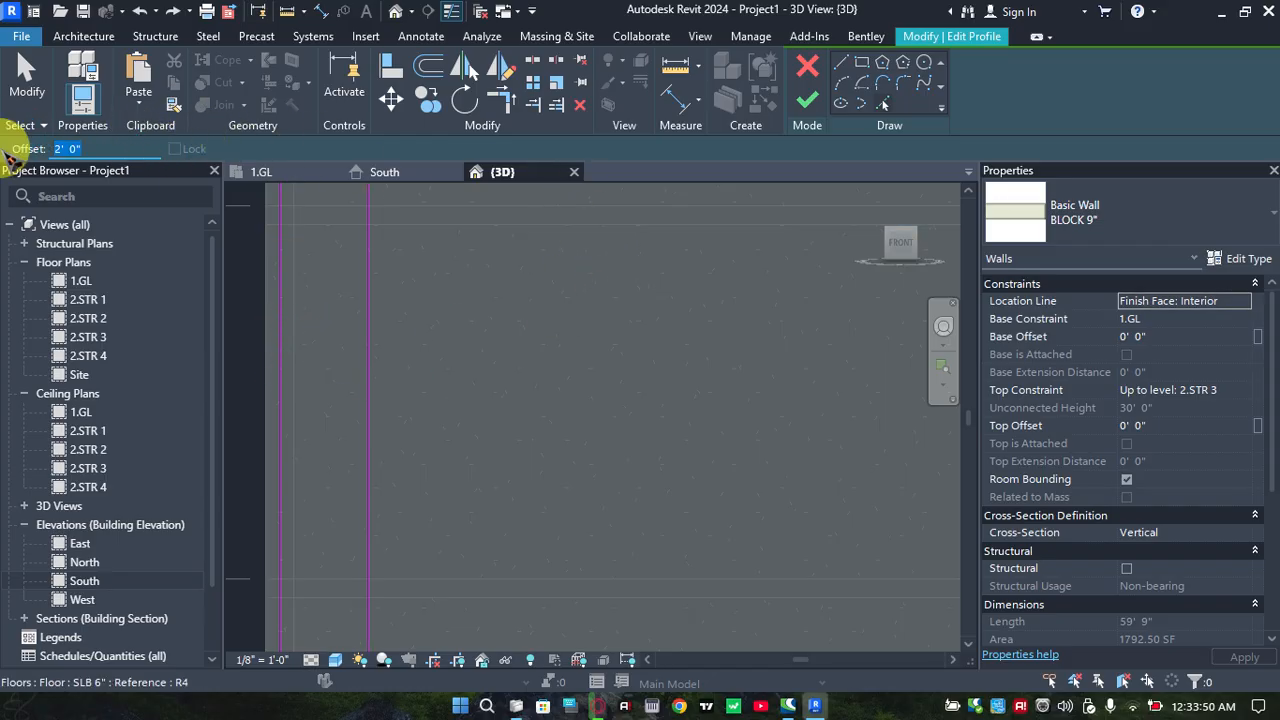
type("5")
key("Return")
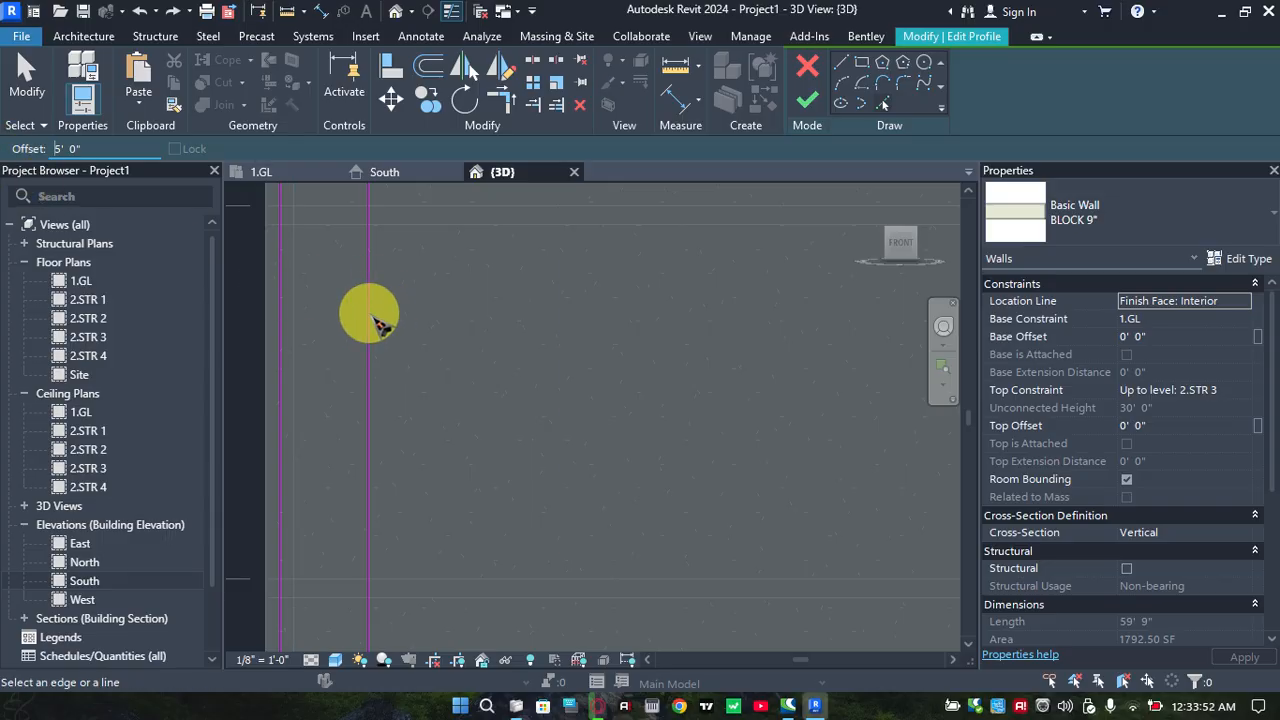
left_click(376, 320)
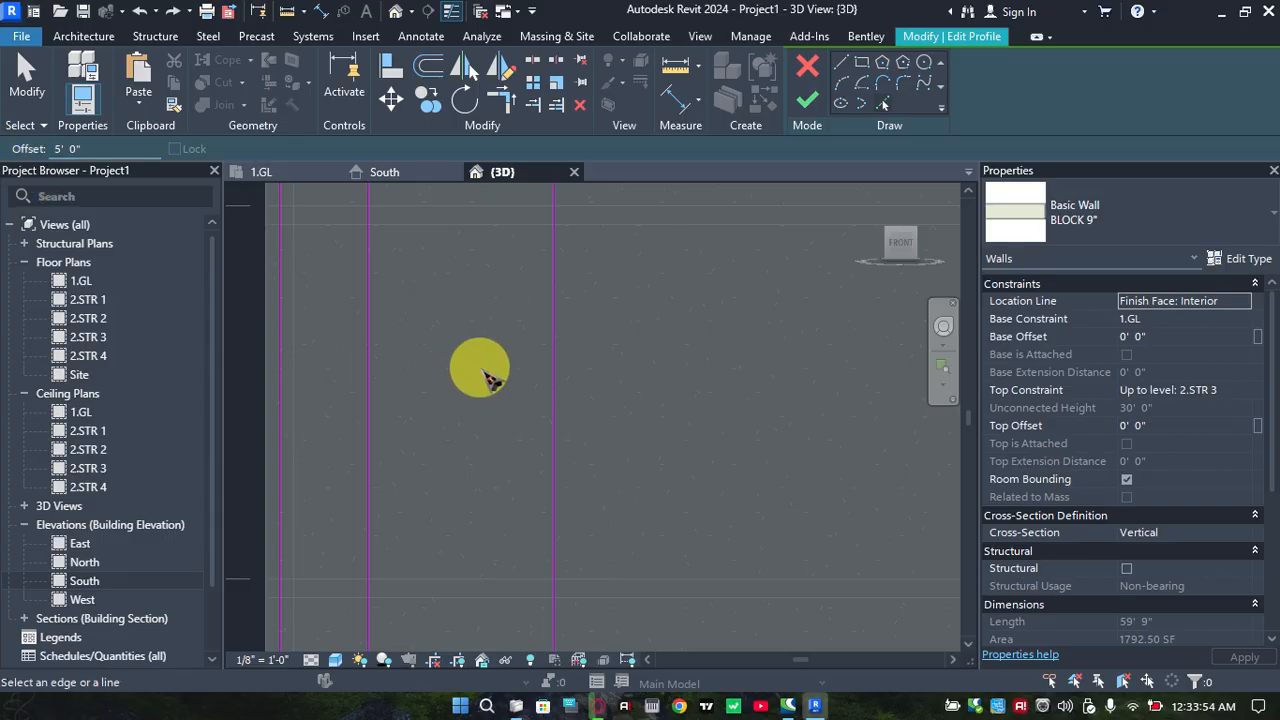
Add a horizontal profile line offset 0' 10" above the top edge of the upper intermediate floor slab
scroll(508, 374, "down", 1)
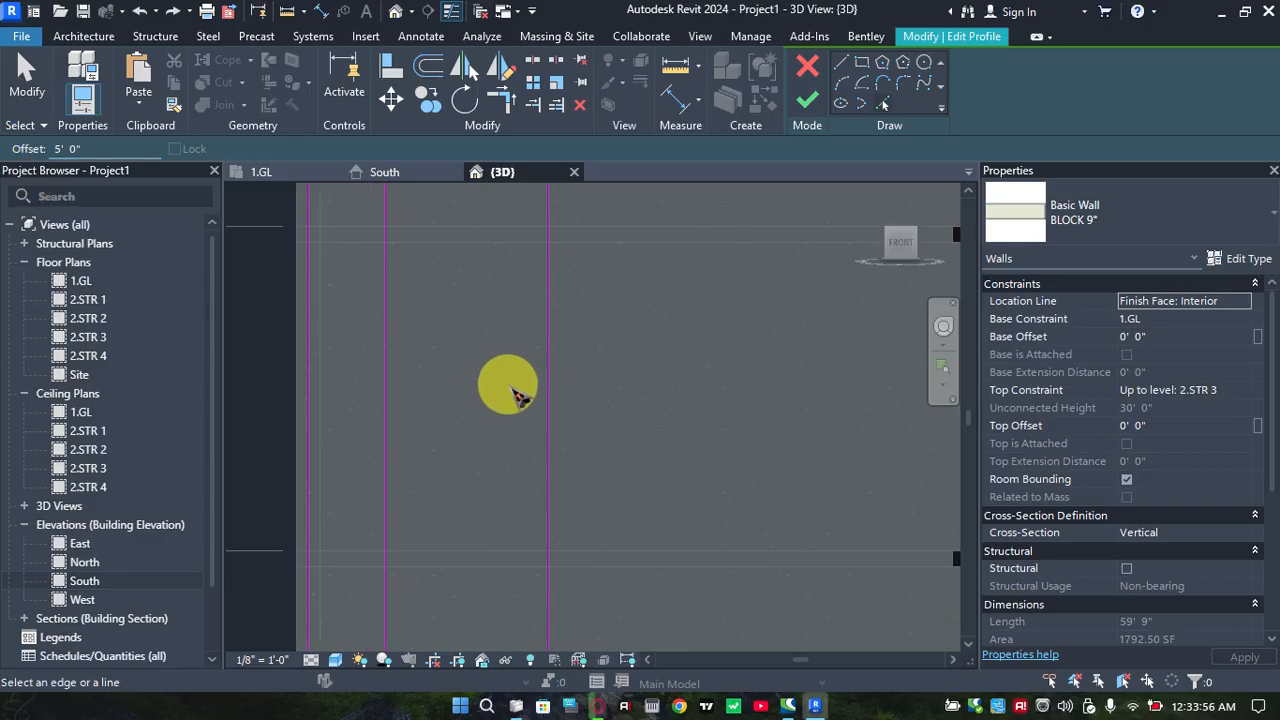
mouse_move(516, 396)
middle_mouse_down()
mouse_move(553, 393)
mouse_move(510, 344)
middle_mouse_up()
left_click(510, 360)
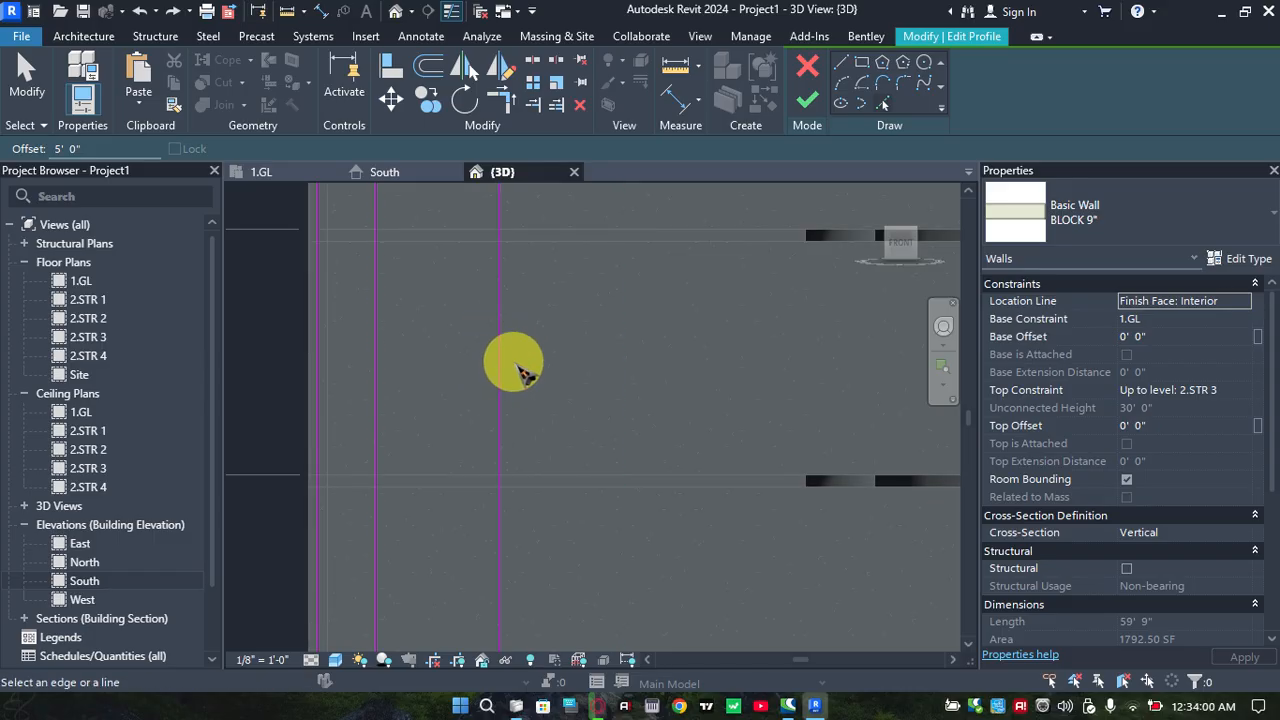
scroll(526, 367, "down", 3)
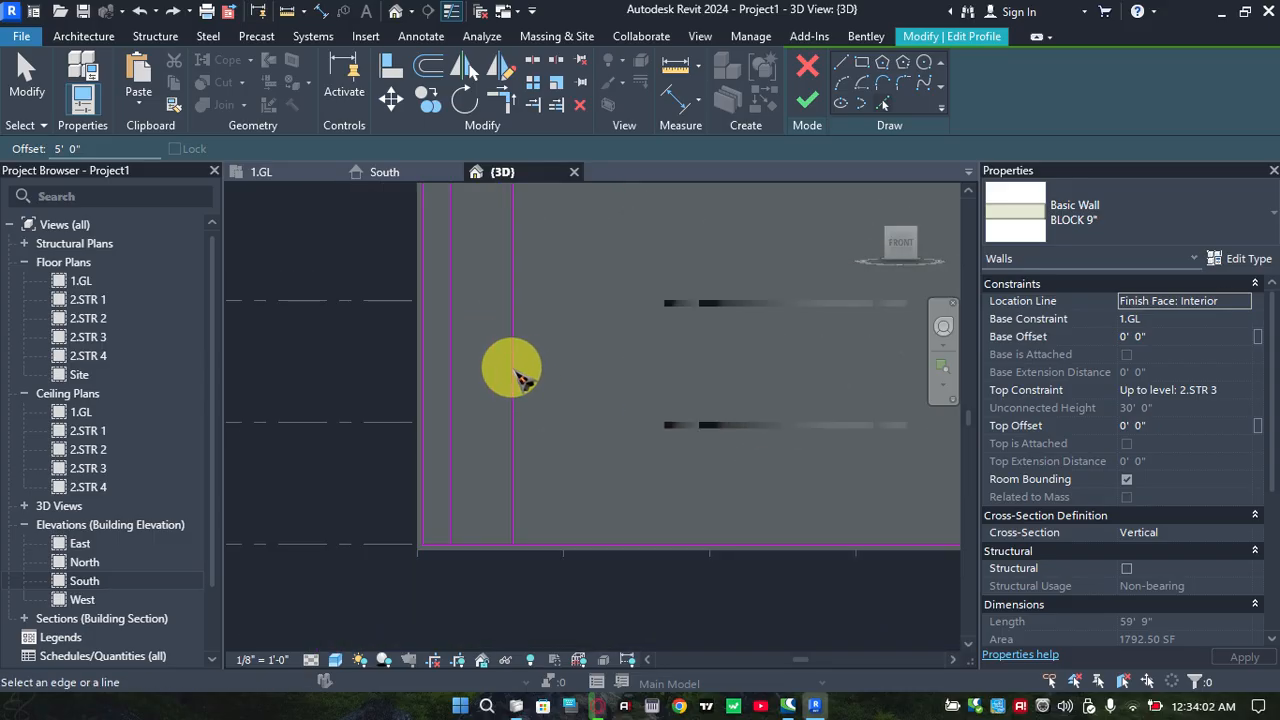
middle_click_drag(494, 232, 456, 287)
scroll(465, 358, "up", 1)
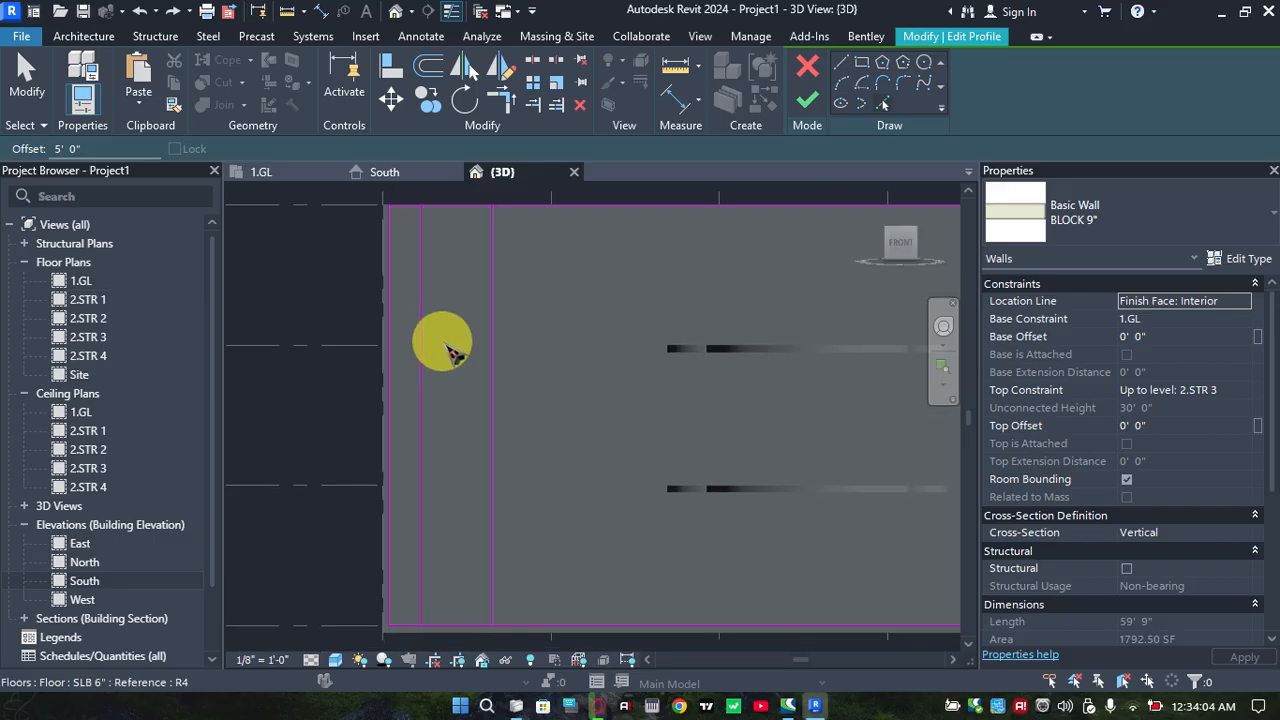
scroll(444, 343, "up", 4)
scroll(466, 349, "down", 1)
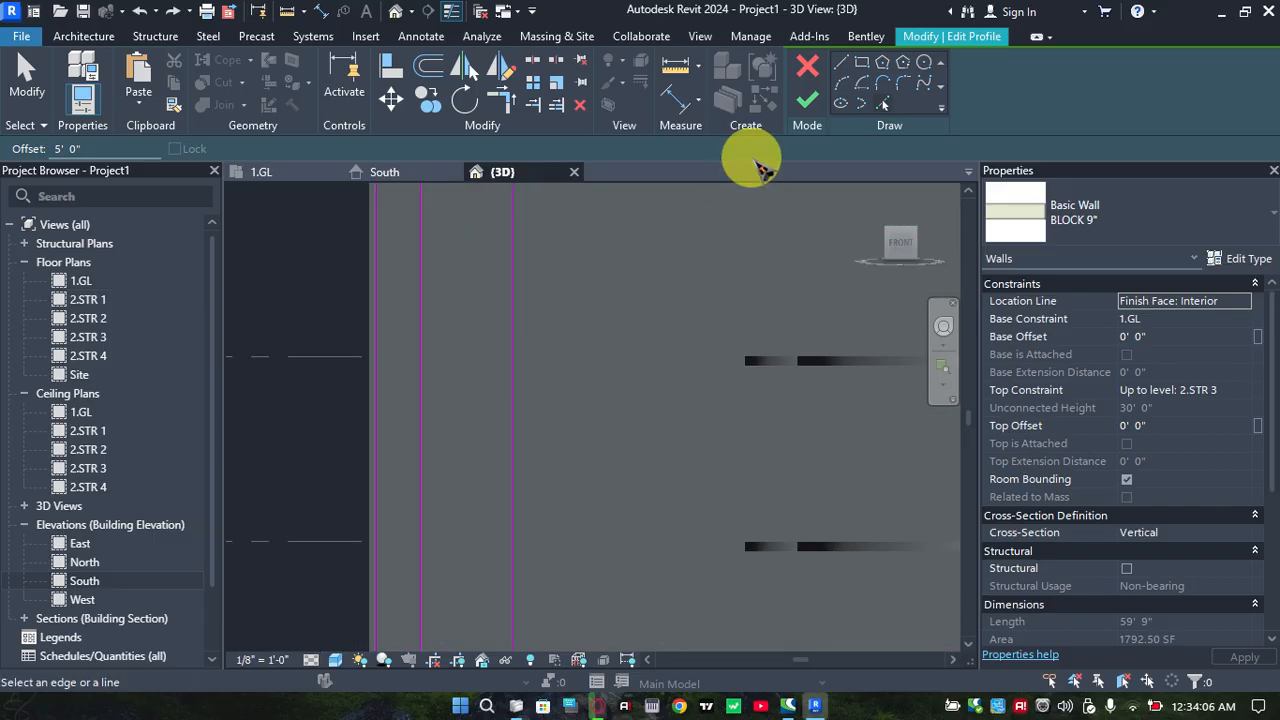
left_click(121, 148)
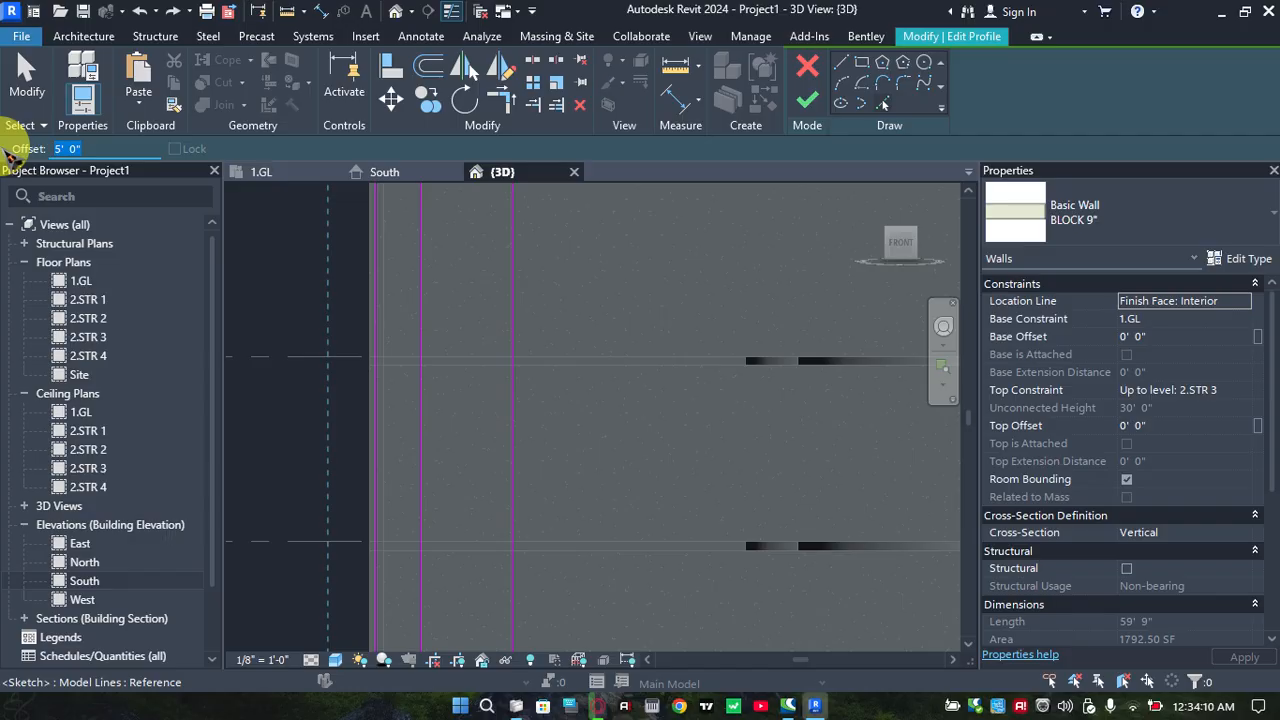
type("1")
key("BackSpace")
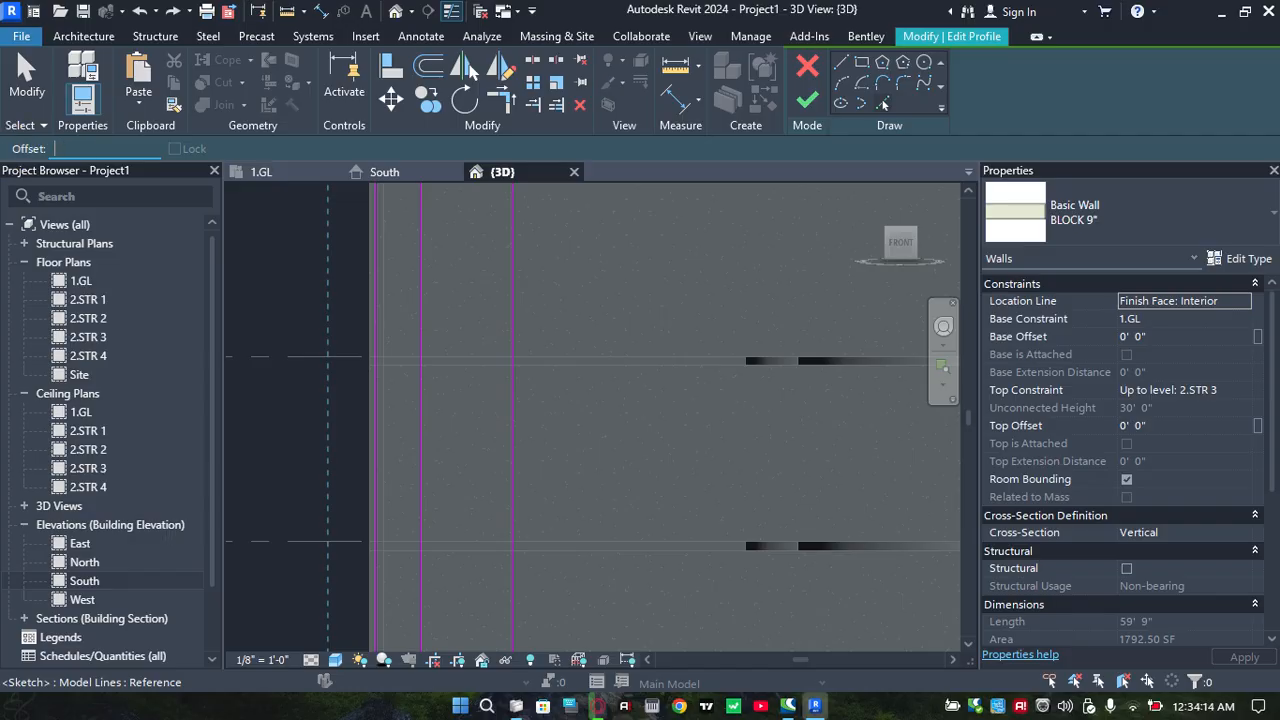
type("10\"")
key("Return")
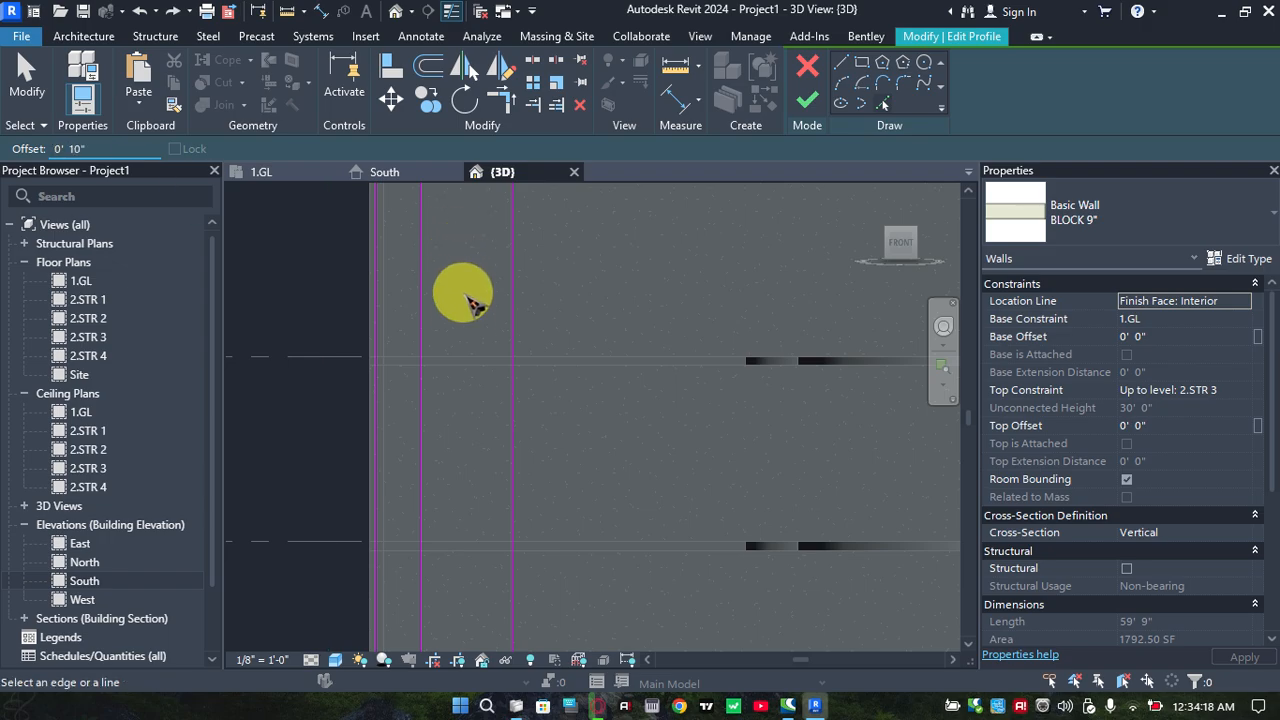
left_click(485, 353)
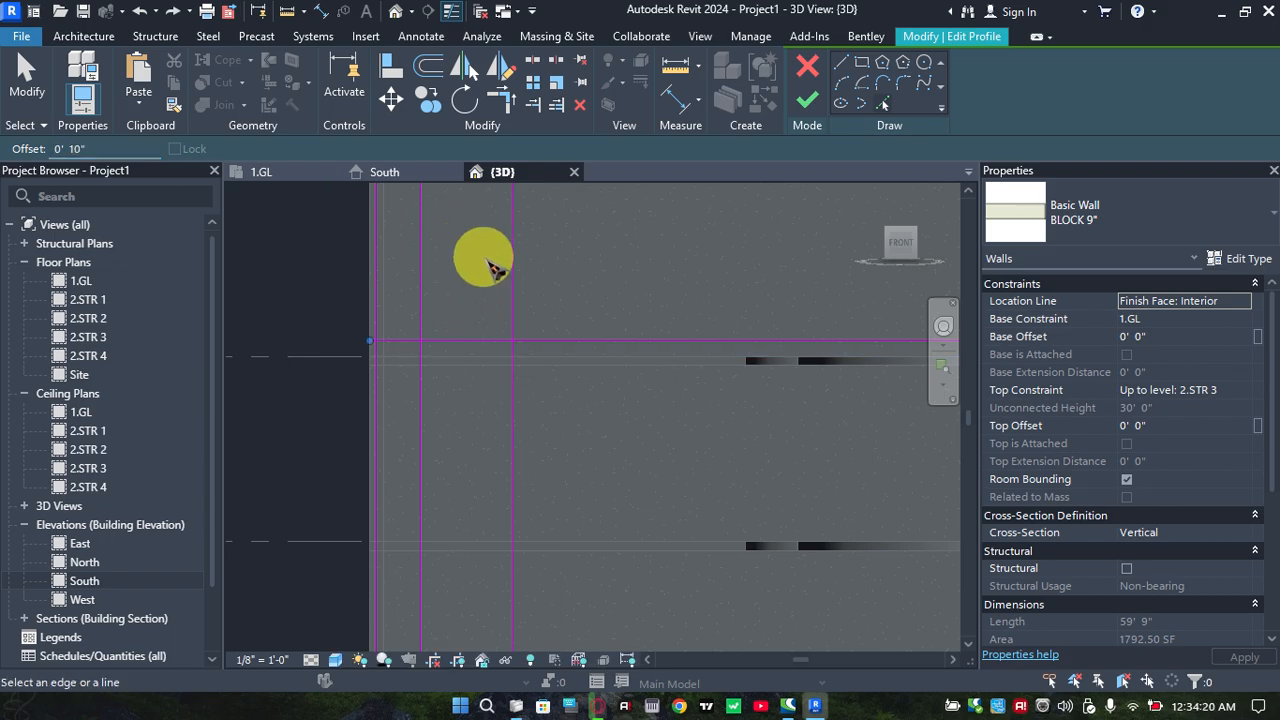
Add a horizontal profile line offset 0' 10" above the top edge of the lower intermediate floor slab
scroll(490, 292, "down", 1)
middle_click_drag(520, 298, 498, 251)
middle_click_drag(474, 307, 473, 259)
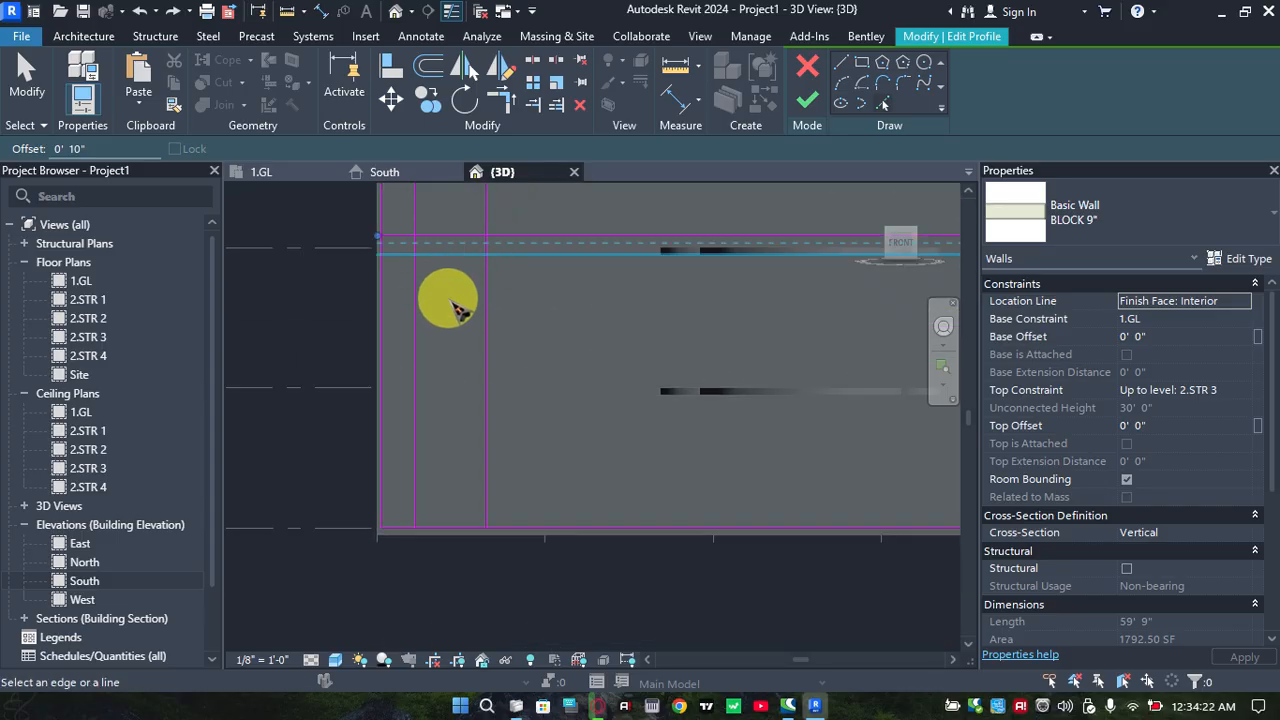
scroll(450, 300, "up", 3)
scroll(457, 327, "down", 2)
middle_click_drag(450, 363, 400, 448)
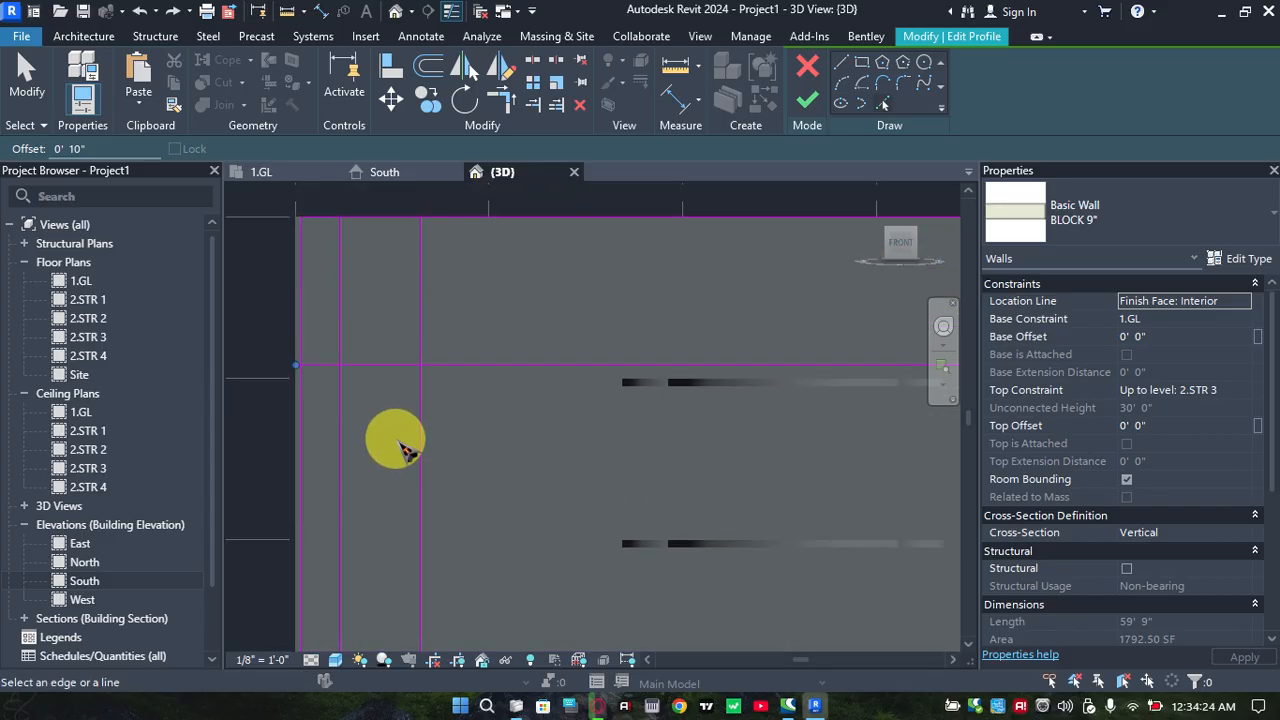
middle_click_drag(489, 410, 483, 366)
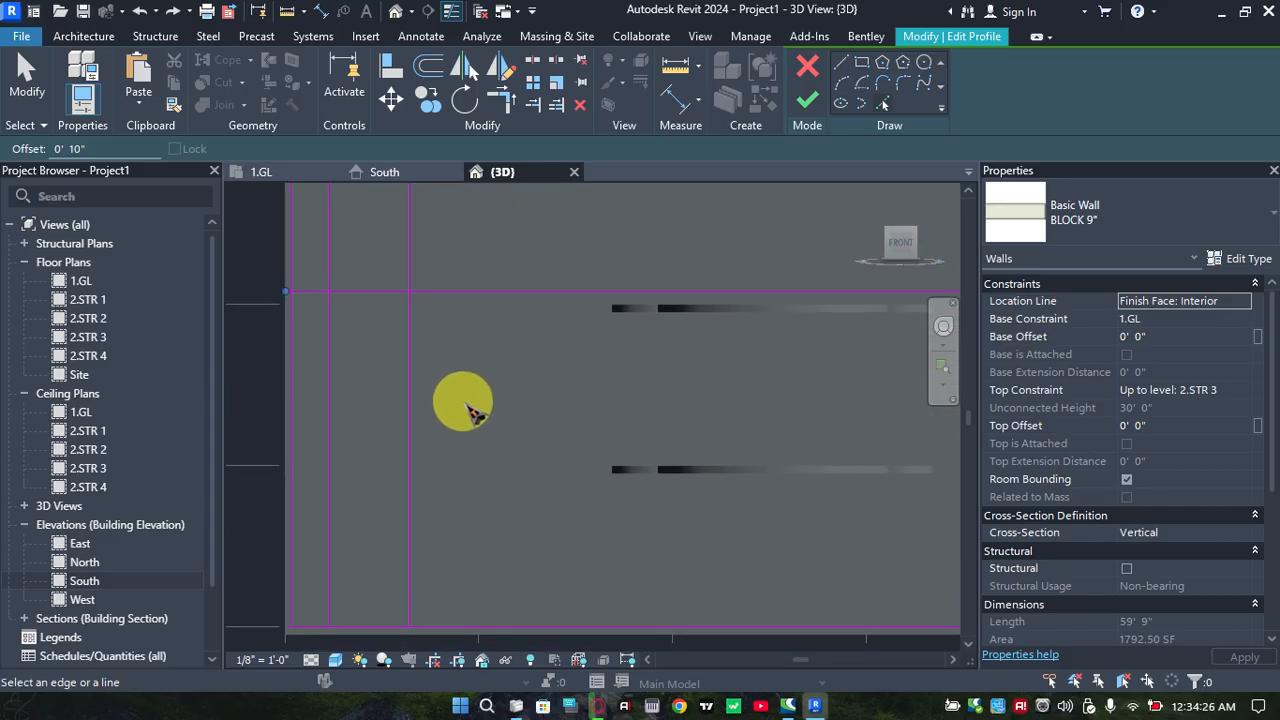
scroll(371, 426, "up", 1)
middle_click_drag(371, 420, 380, 374)
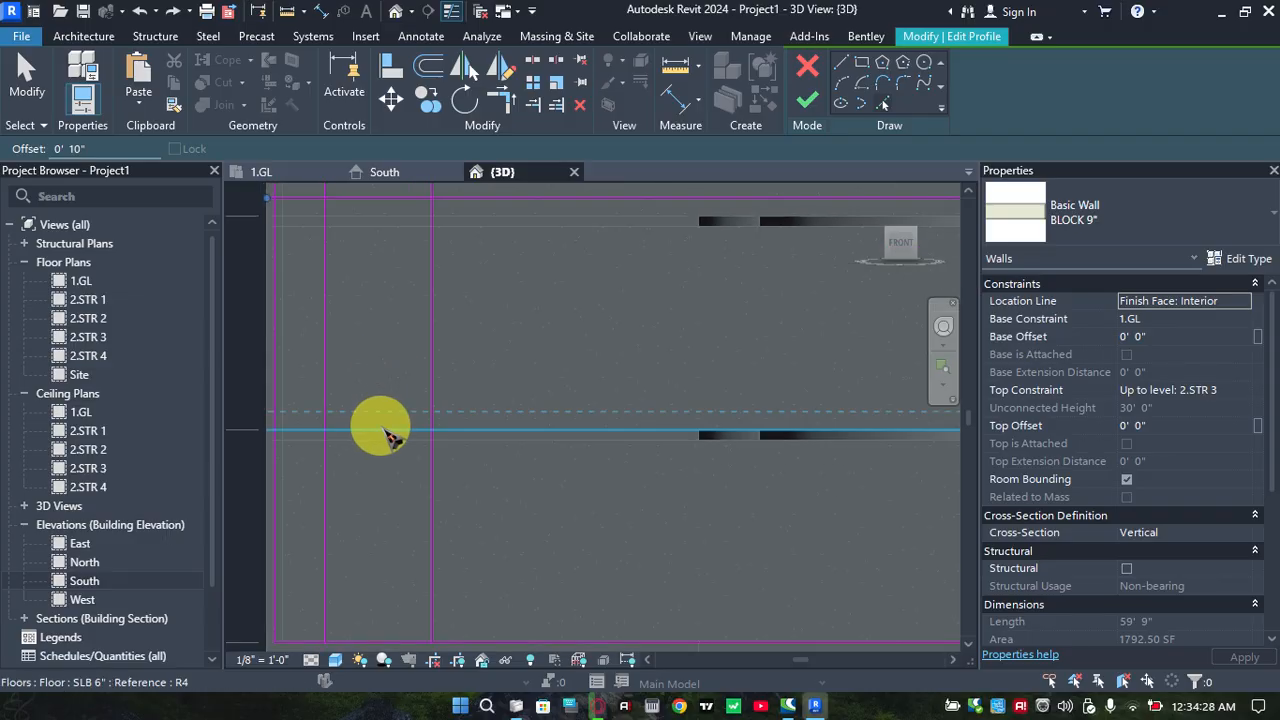
left_click(382, 430)
Add a horizontal profile line offset 0' 10" above the wall's bottom edge
middle_click_drag(422, 420, 420, 306)
scroll(386, 490, "up", 1)
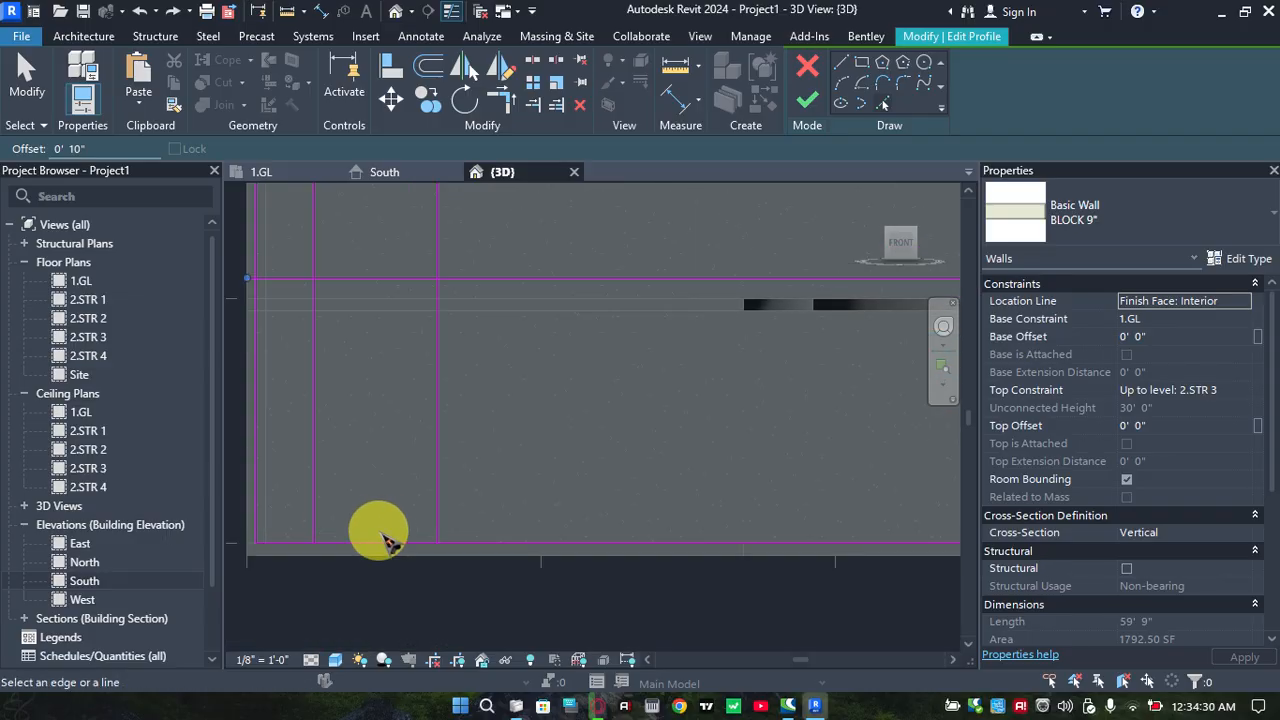
left_click(386, 531)
Add a horizontal profile line offset 7' 0" above the lowest storey's 0' 10" line
scroll(414, 446, "down", 1)
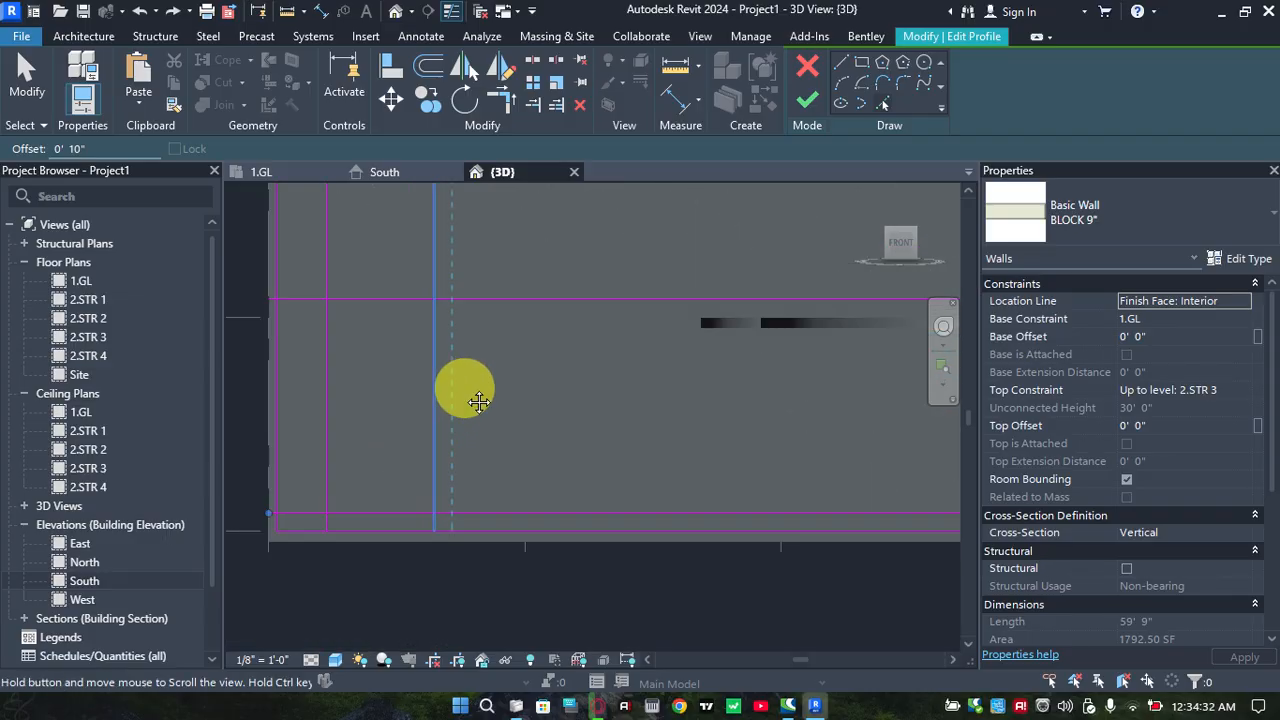
mouse_move(463, 389)
middle_mouse_down()
mouse_move(494, 358)
mouse_move(440, 461)
middle_mouse_up()
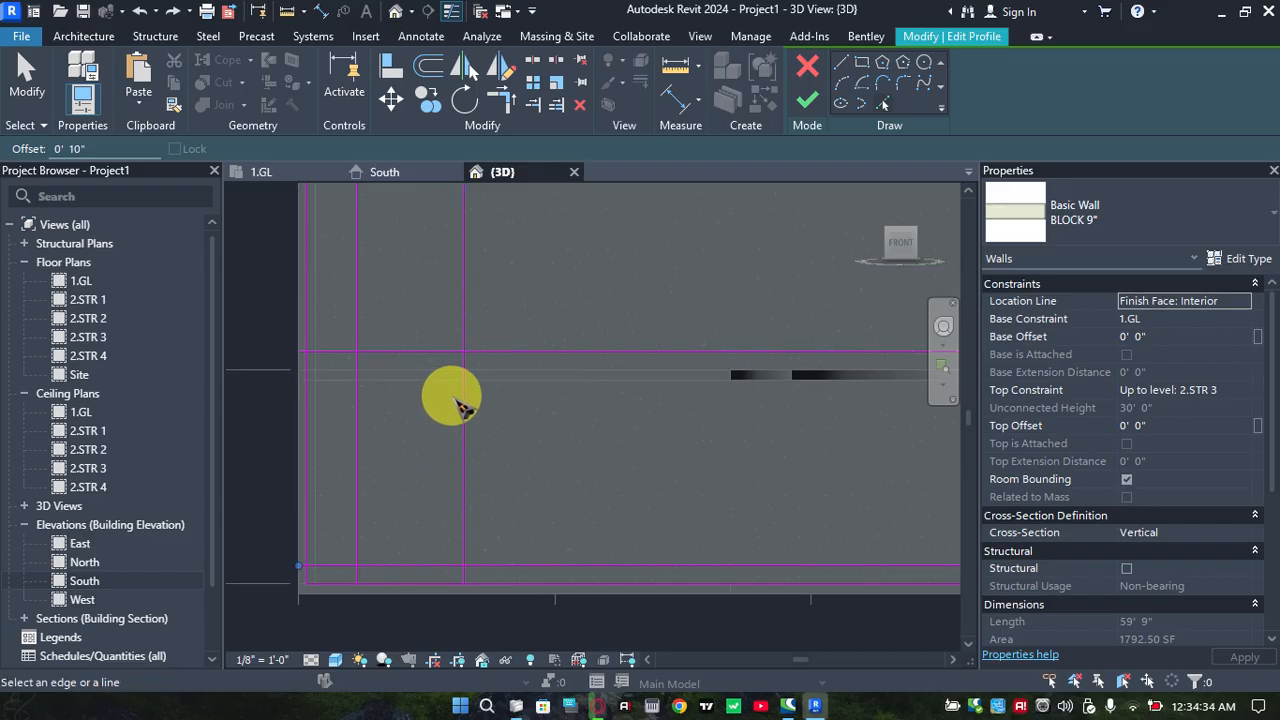
scroll(420, 280, "up", 2)
scroll(442, 260, "up", 1)
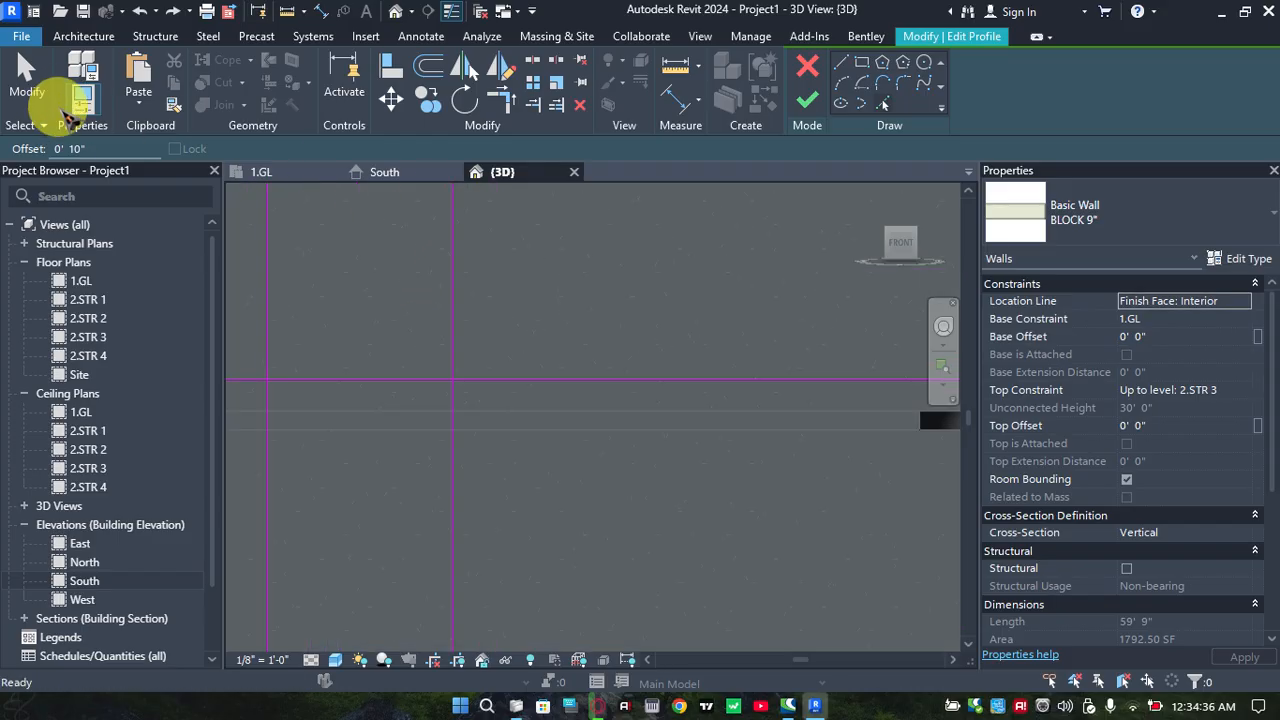
left_click(128, 152)
left_click_drag(108, 148, 12, 152)
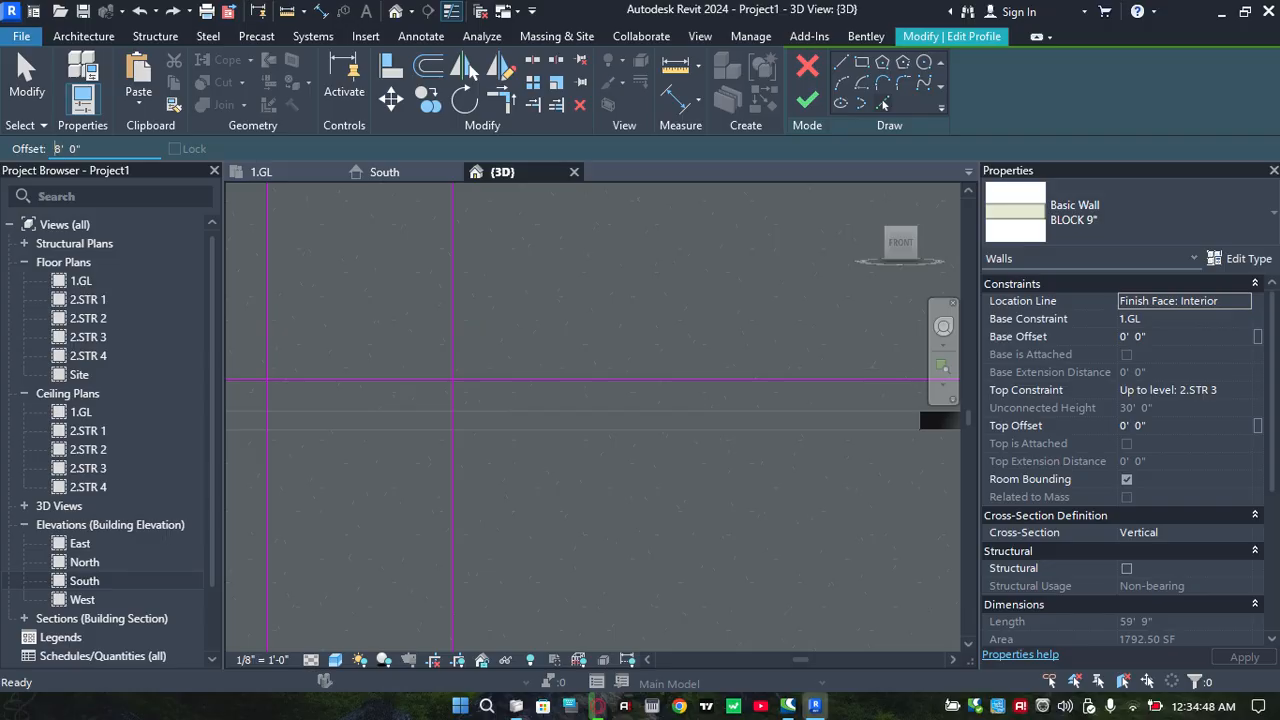
scroll(349, 429, "down", 3)
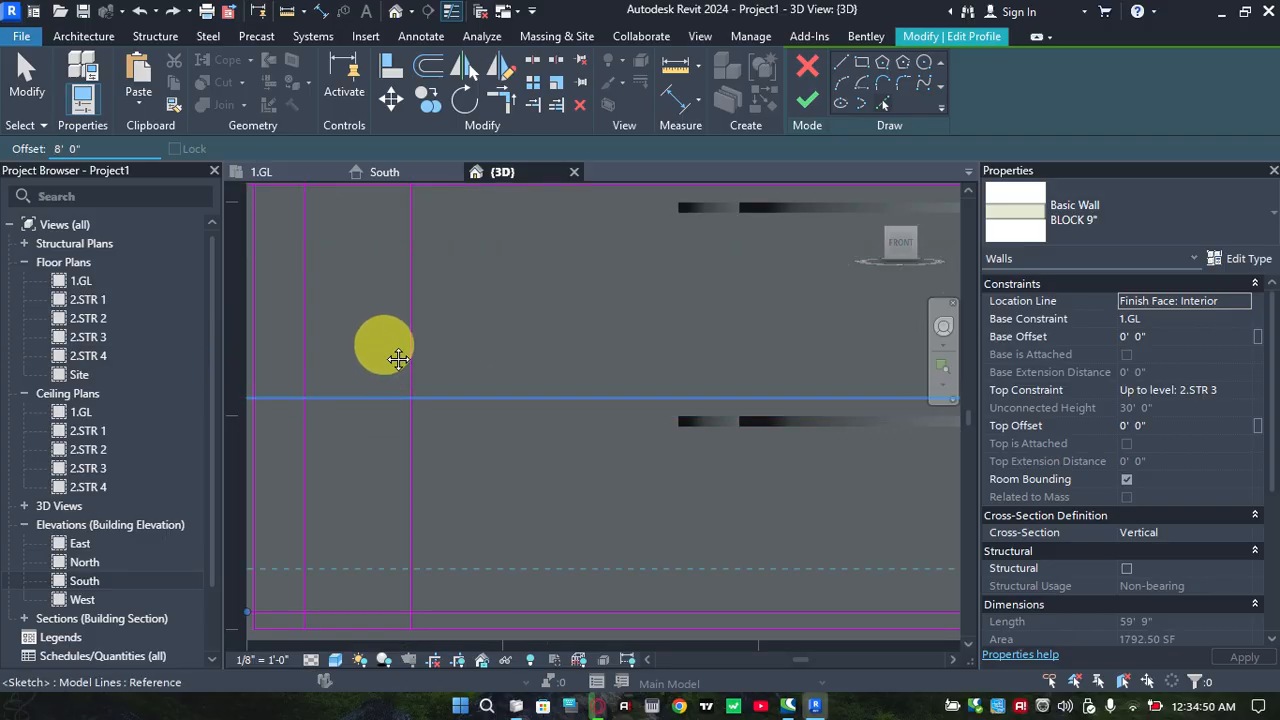
middle_click_drag(373, 480, 386, 409)
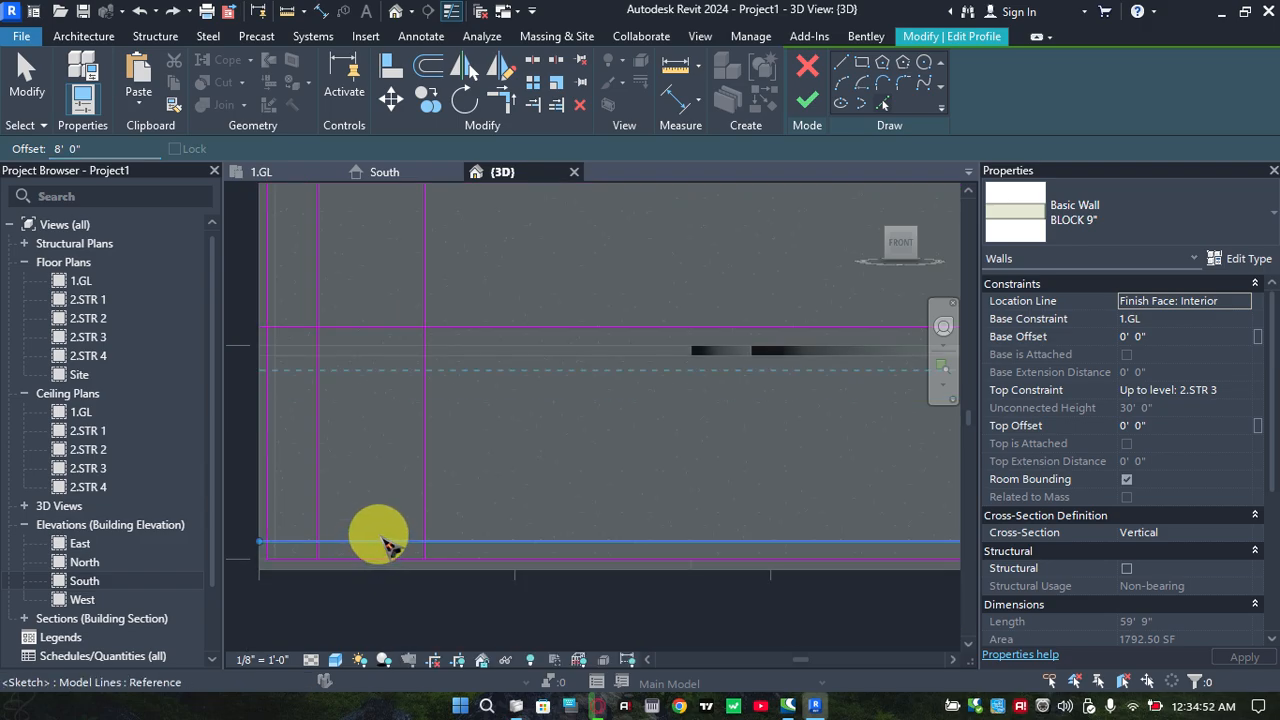
scroll(389, 545, "up", 1)
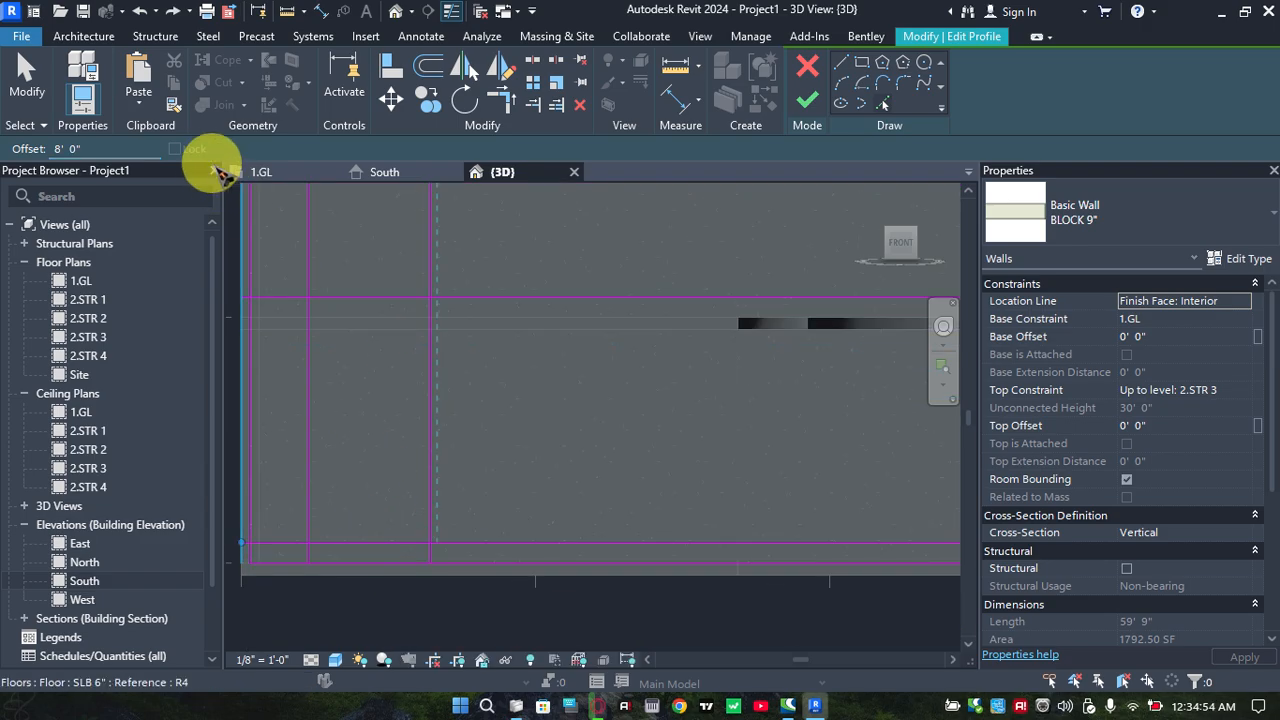
left_click_drag(104, 142, 19, 138)
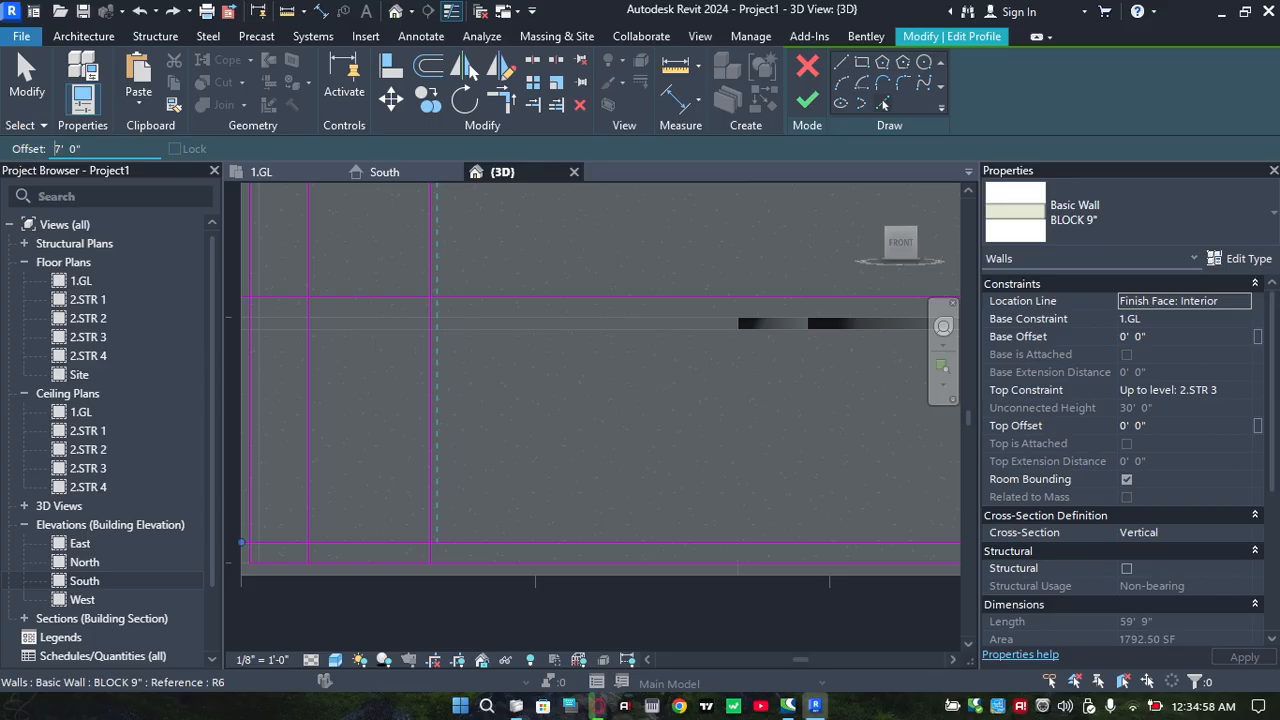
left_click(364, 547)
Add horizontal profile lines offset 7' 0" above the 0' 10" lines of the middle and top storeys
scroll(412, 452, "down", 1)
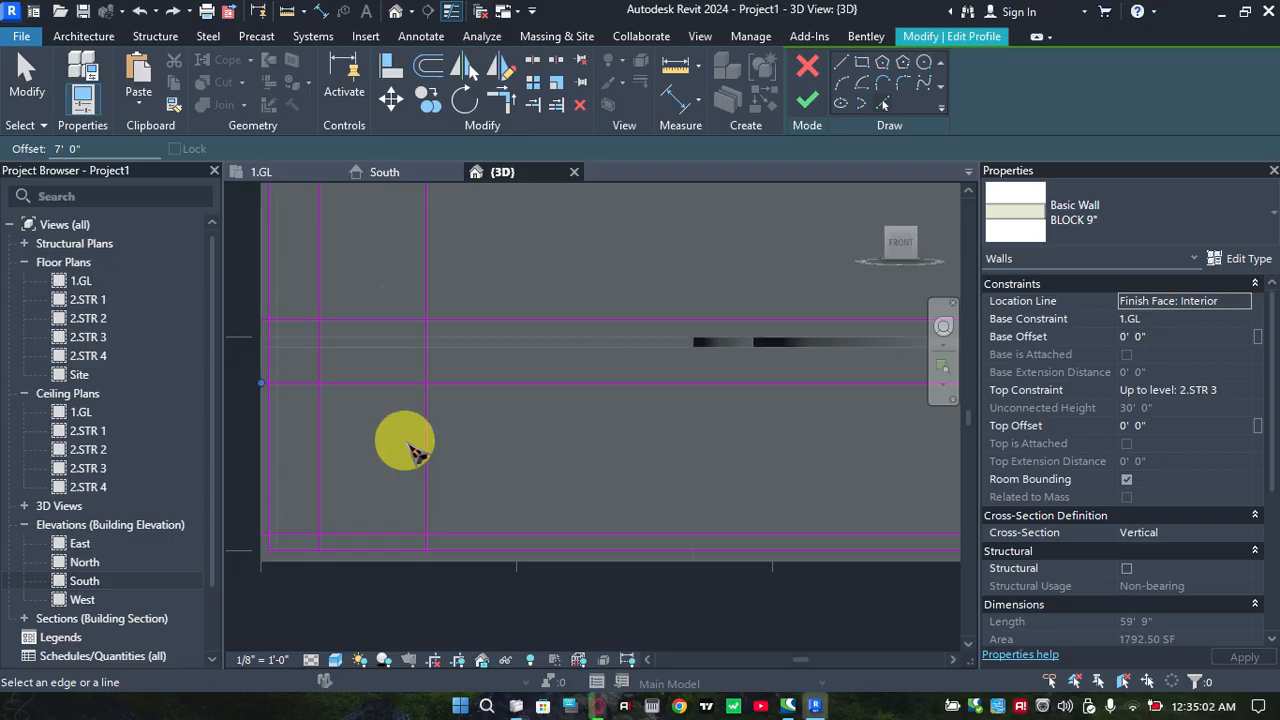
middle_click_drag(404, 469, 373, 575)
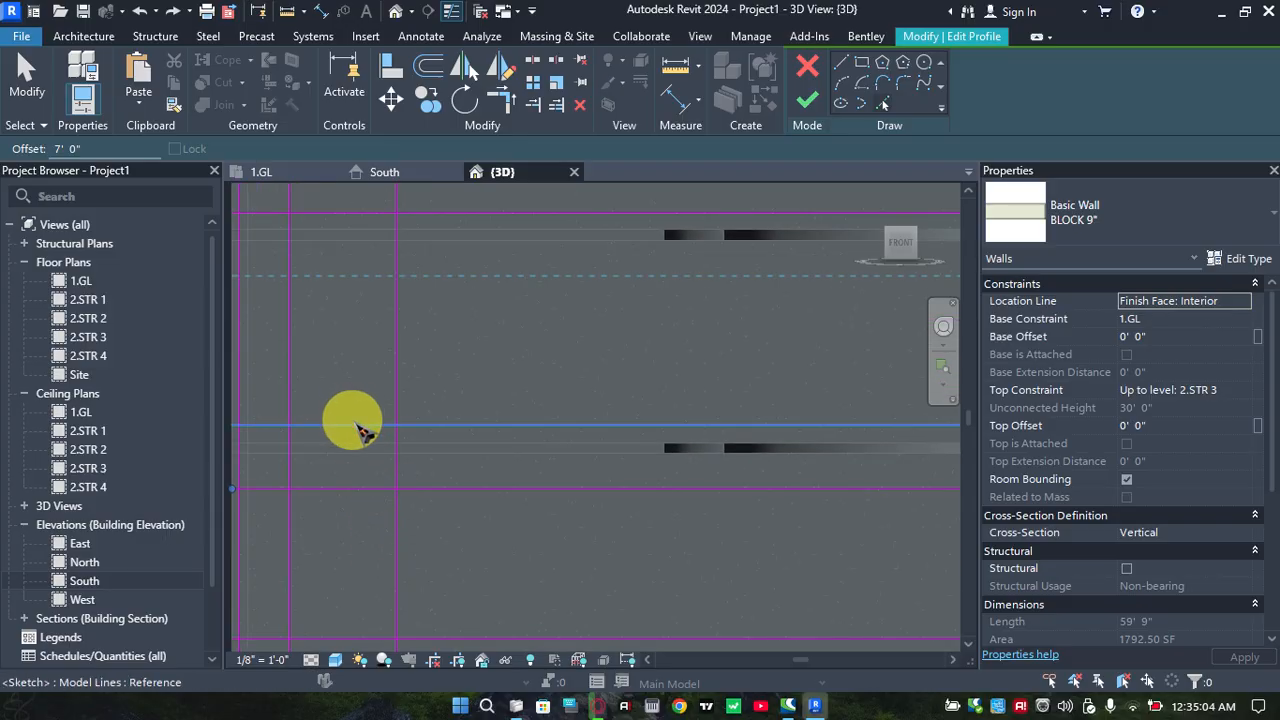
left_click(353, 421)
middle_click_drag(384, 340, 403, 464)
scroll(394, 371, "down", 1)
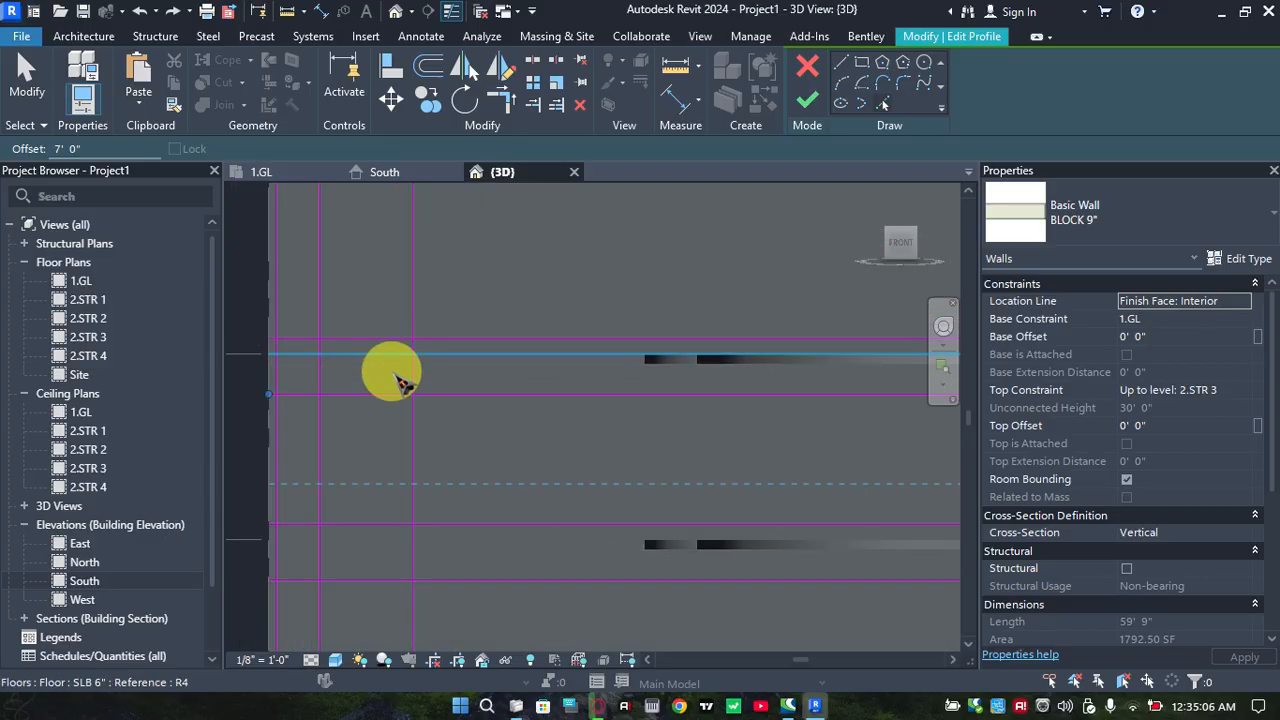
middle_click_drag(394, 371, 400, 423)
left_click(388, 395)
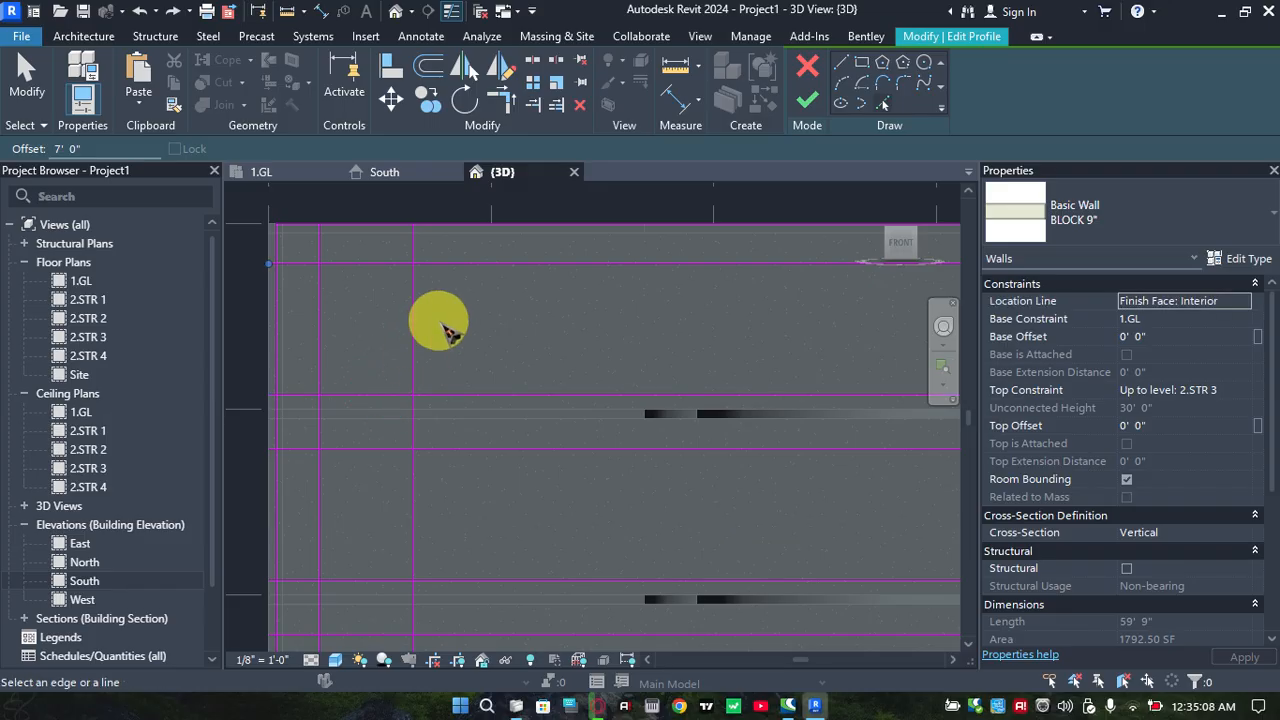
scroll(460, 305, "down", 2)
mouse_move(484, 291)
middle_mouse_down()
mouse_move(477, 299)
mouse_move(475, 279)
mouse_move(482, 302)
middle_mouse_up()
scroll(457, 288, "up", 3)
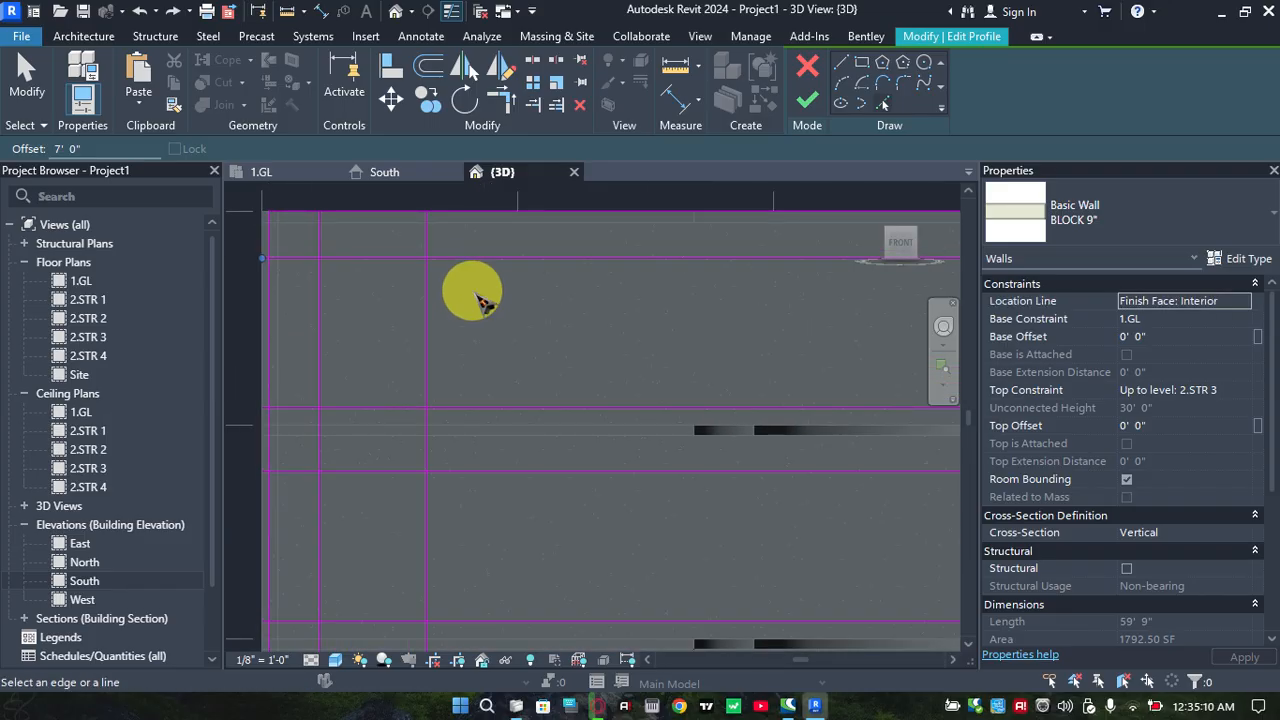
Trim the two vertical profile lines and the top storey's upper horizontal line into corners, forming the top edge of its opening
key("t")
key("r")
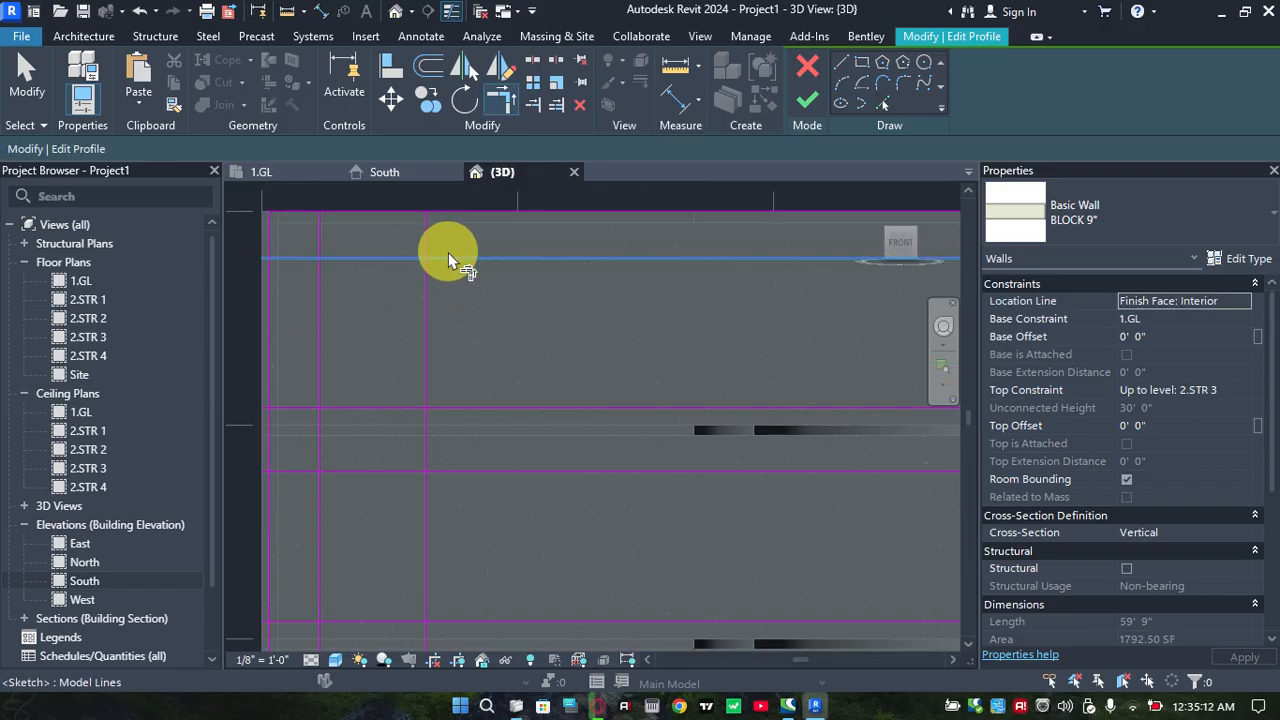
left_click(416, 258)
left_click(428, 278)
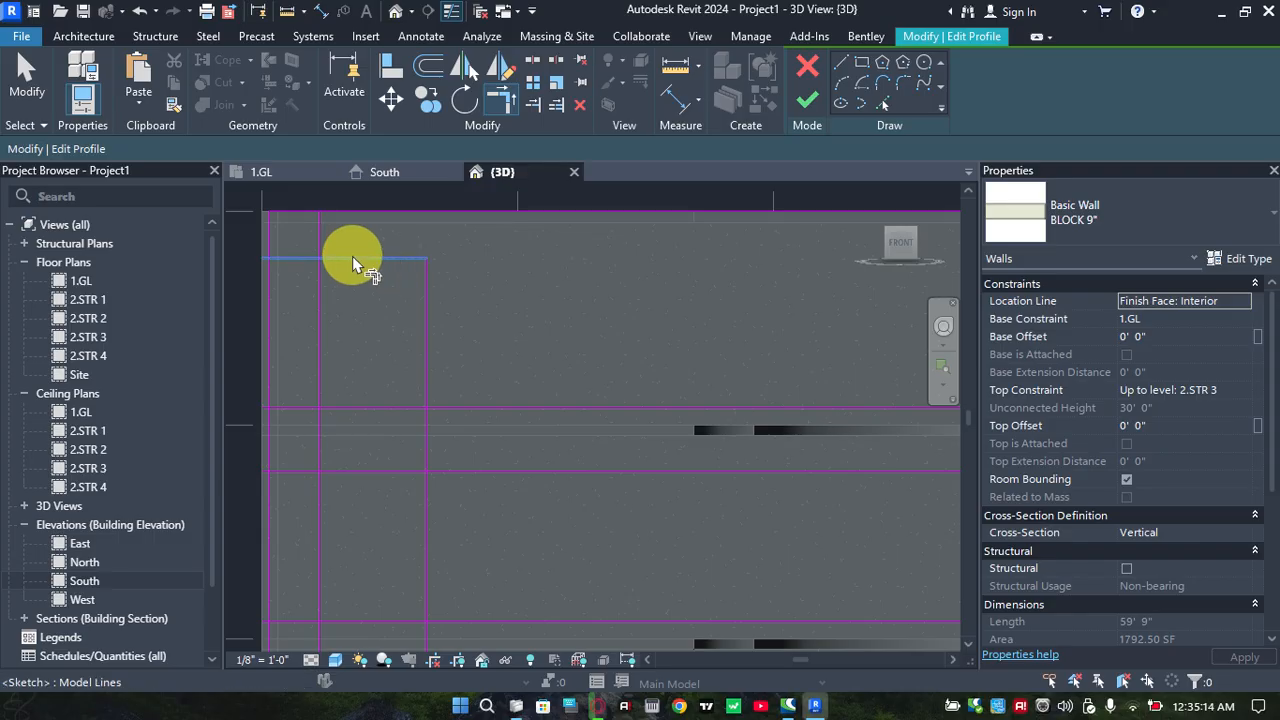
left_click(352, 258)
left_click(322, 277)
scroll(346, 268, "down", 2)
middle_click_drag(392, 246, 389, 182)
scroll(341, 308, "up", 2)
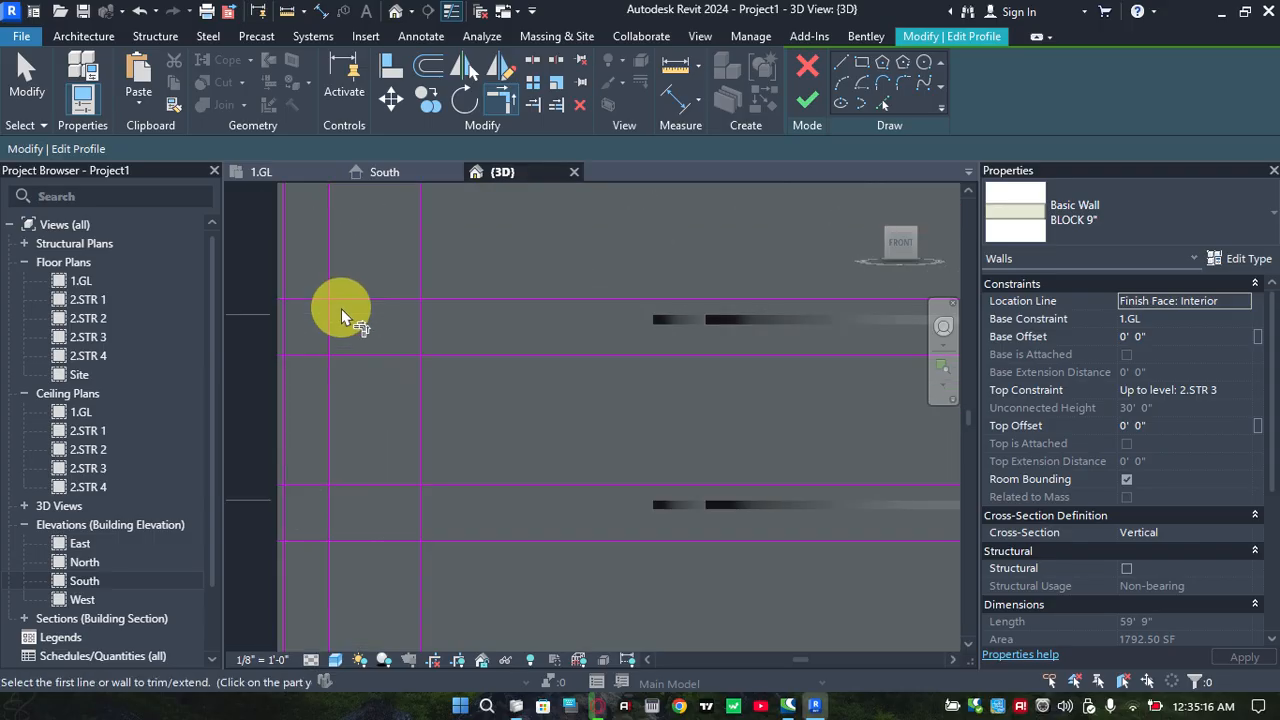
middle_click_drag(356, 308, 324, 376)
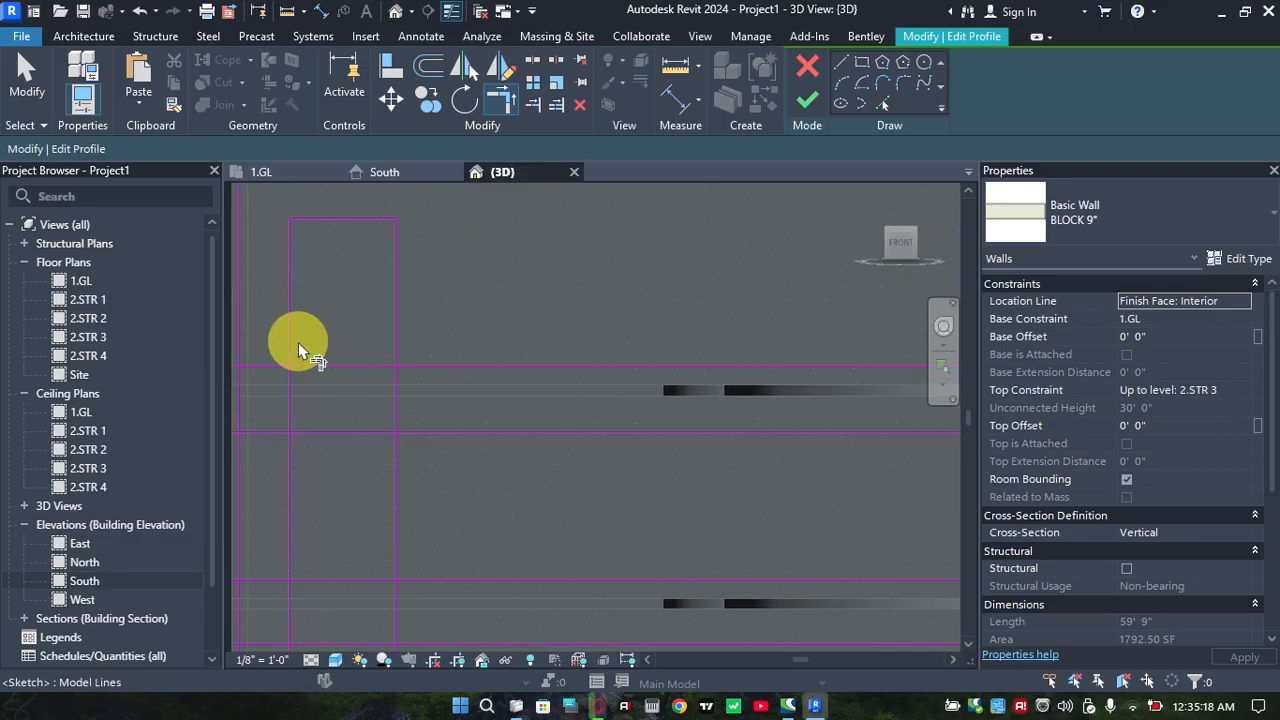
Split both vertical opening lines at the two intermediate floor slabs, without deleting inner segments
left_click(536, 60)
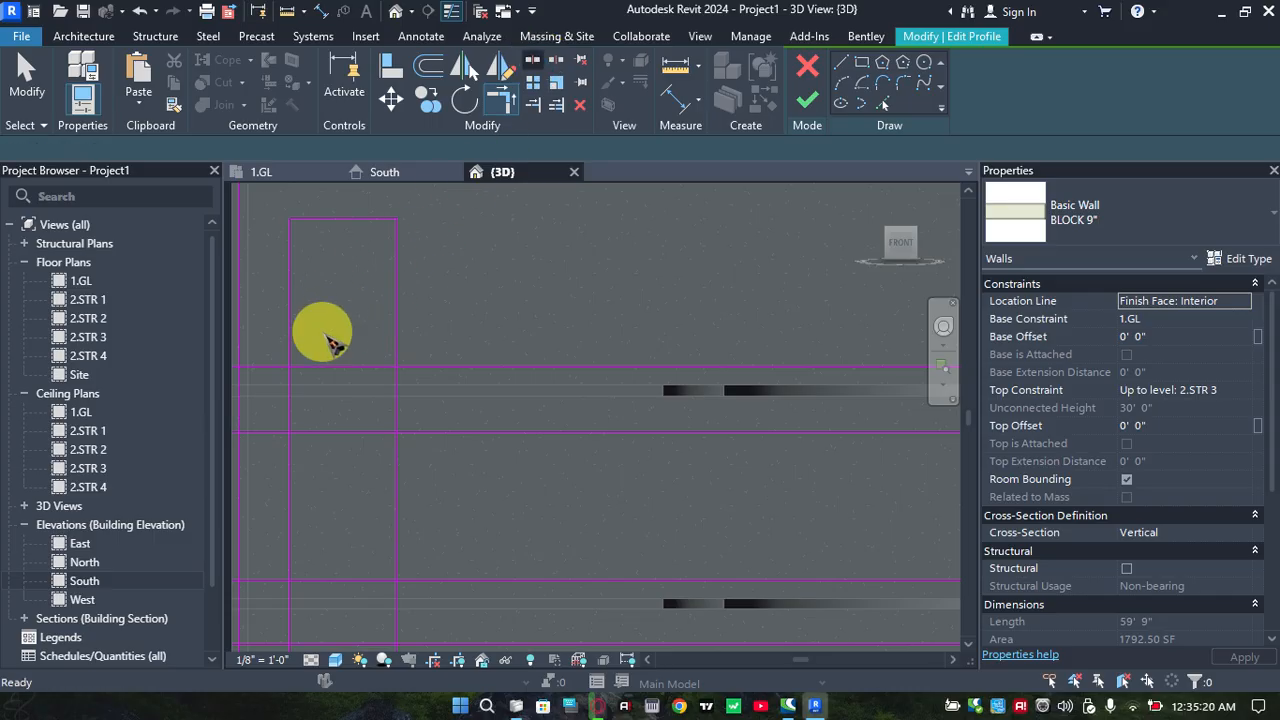
left_click(289, 398)
middle_click_drag(324, 466, 336, 386)
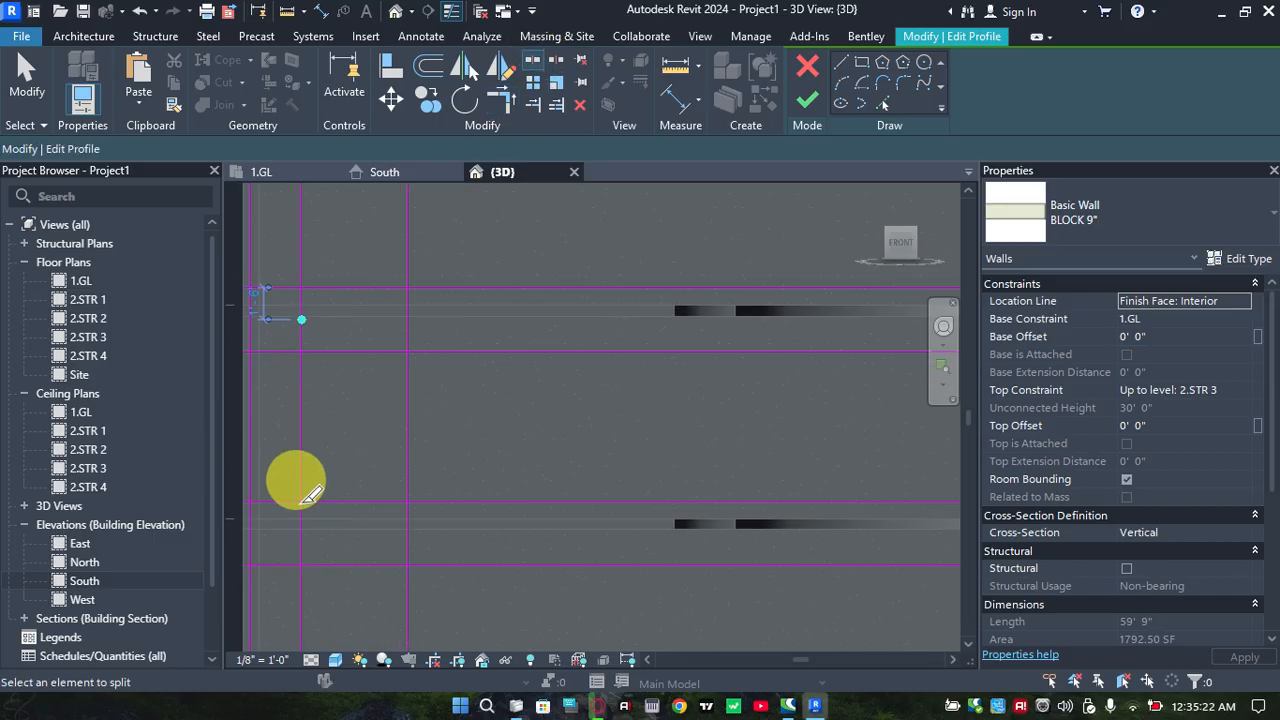
left_click(301, 519)
left_click(408, 519)
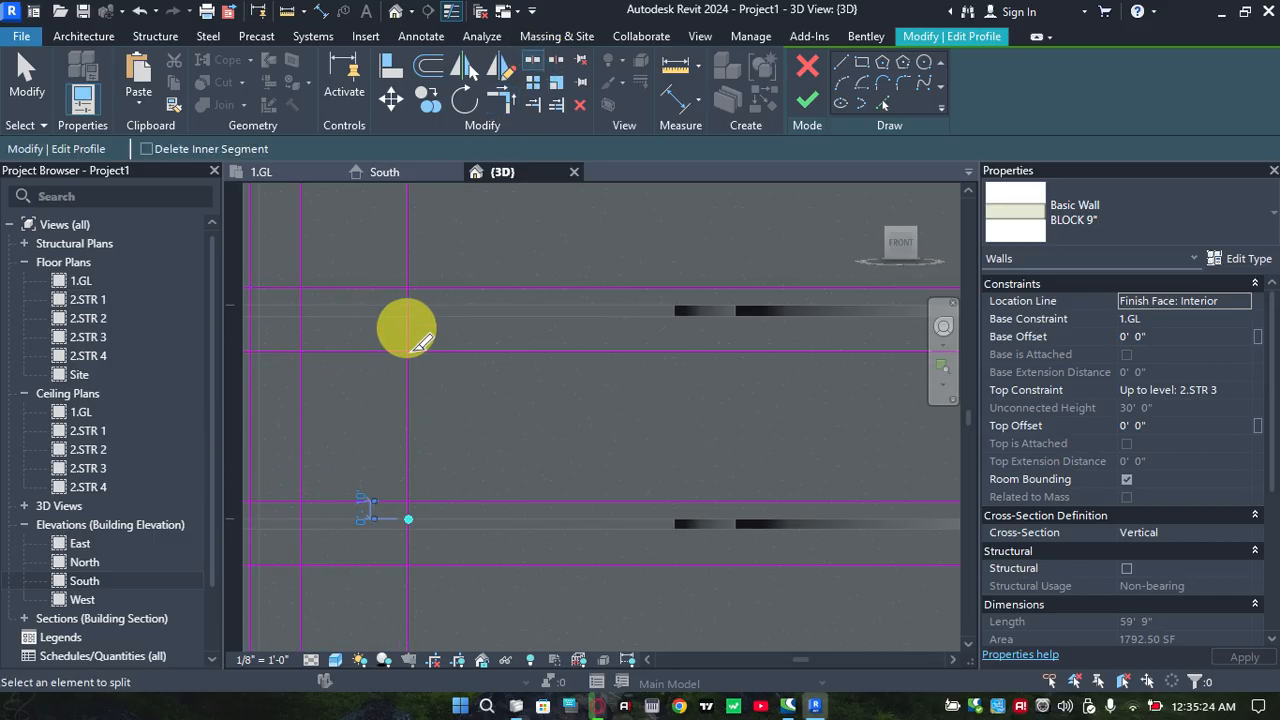
left_click(408, 309)
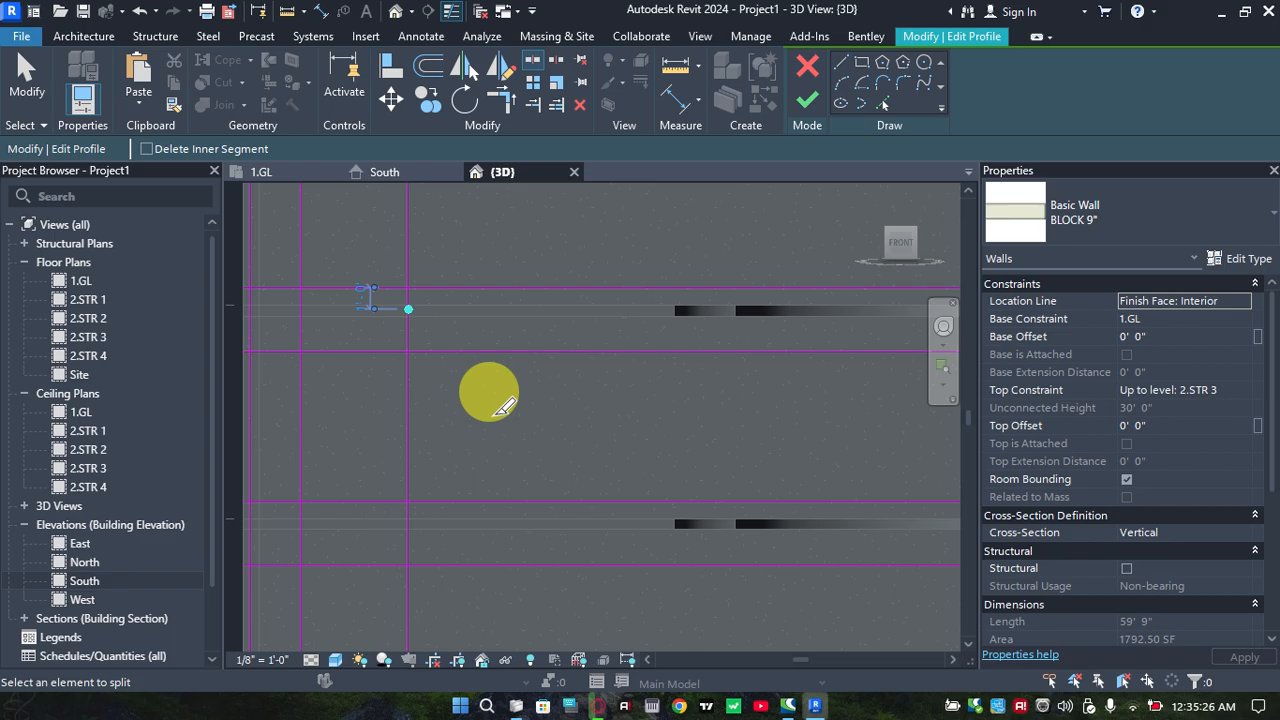
Trim the top storey opening's lower horizontal line to its two vertical lines, closing the rectangle
key("t")
key("r")
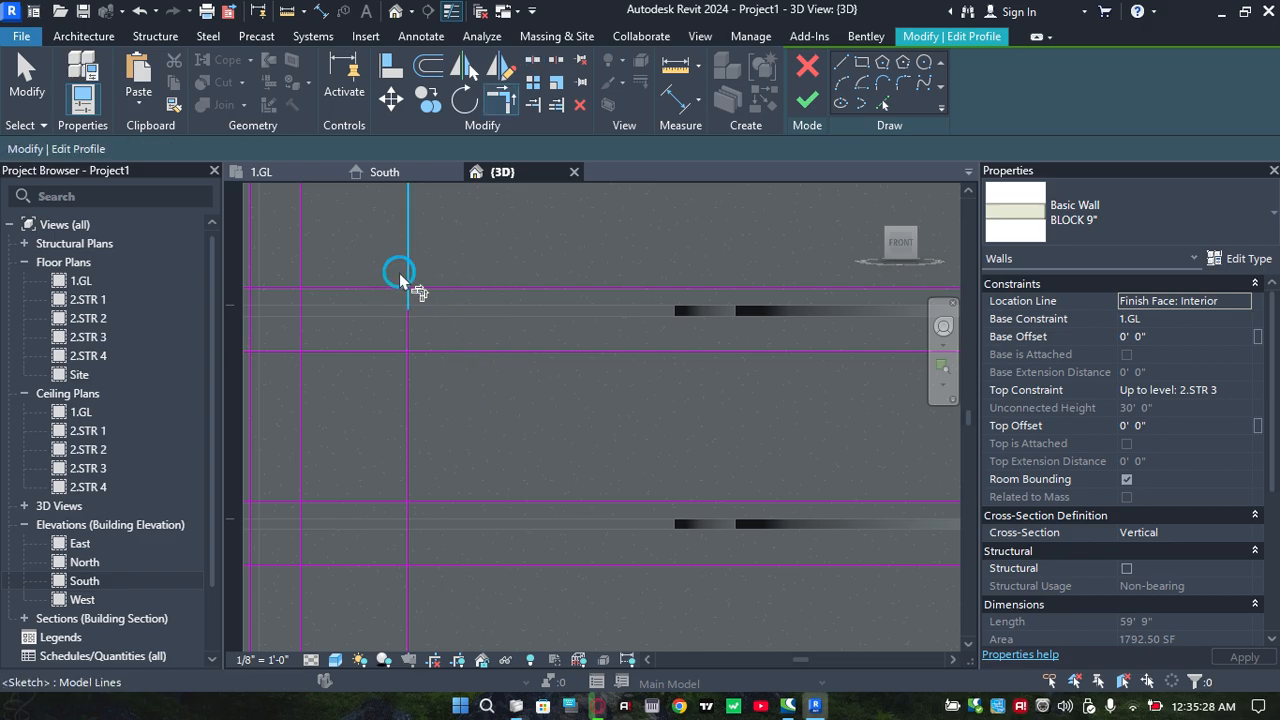
left_click(381, 291)
left_click(295, 296)
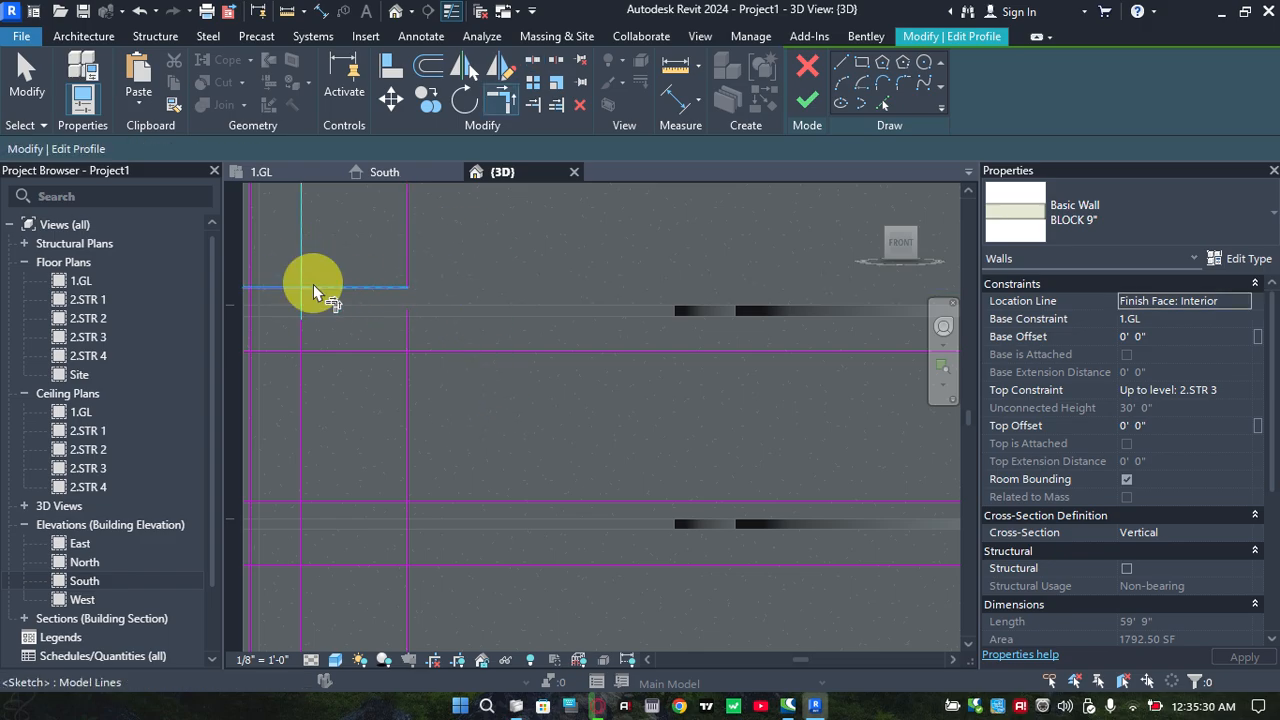
left_click(314, 288)
Trim the middle storey's horizontal and vertical profile lines at all four corners to form a closed rectangular opening
left_click(299, 372)
left_click(361, 353)
left_click(366, 353)
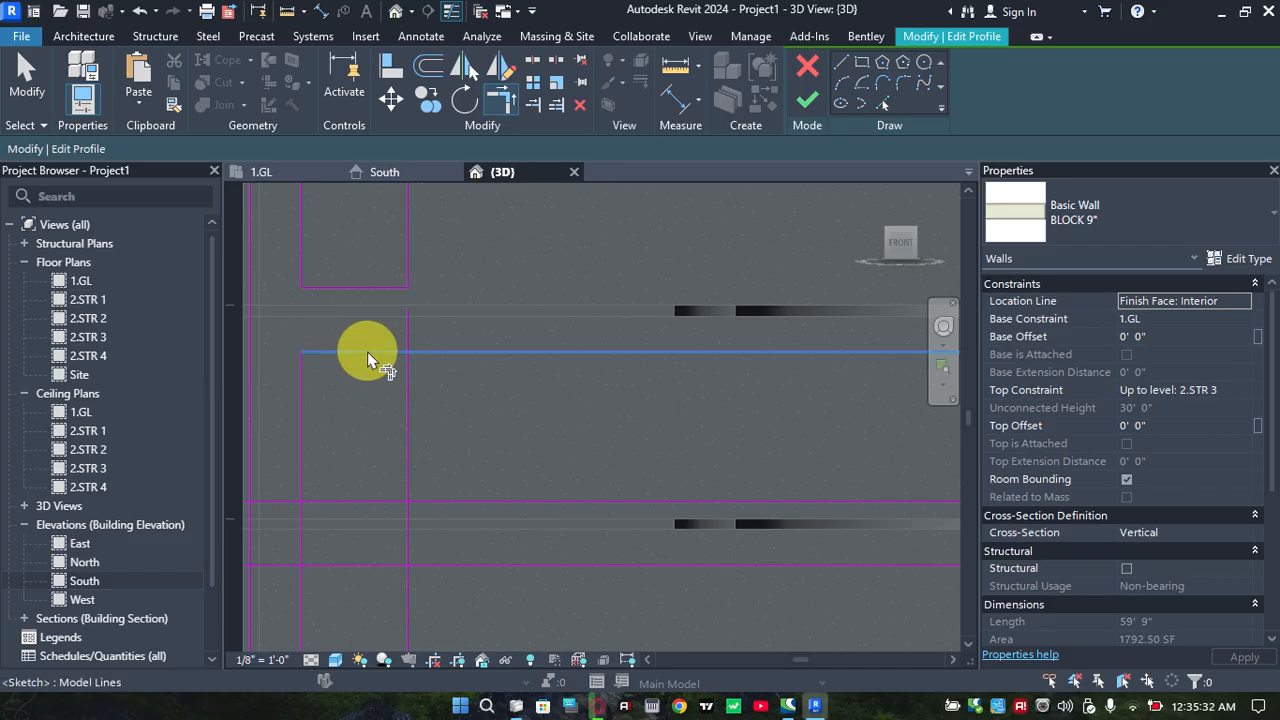
left_click(409, 386)
scroll(436, 388, "down", 1)
middle_click_drag(438, 400, 455, 333)
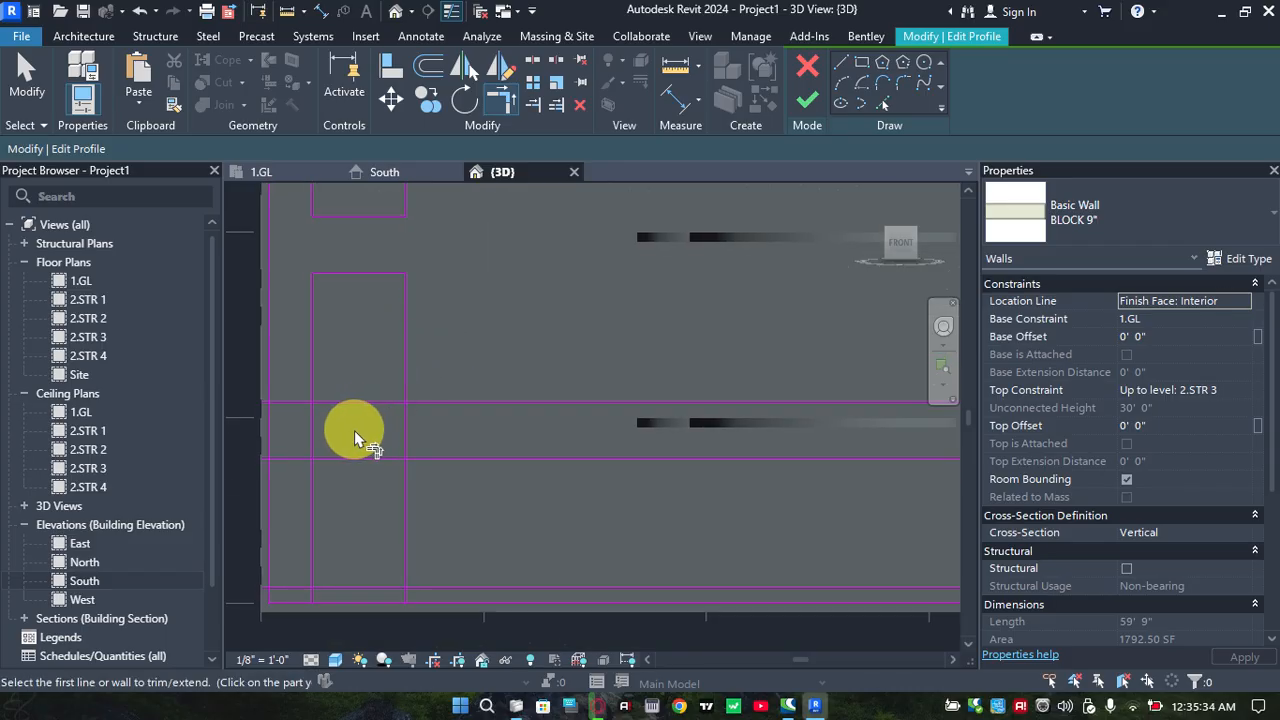
left_click(311, 370)
left_click(400, 400)
left_click(404, 396)
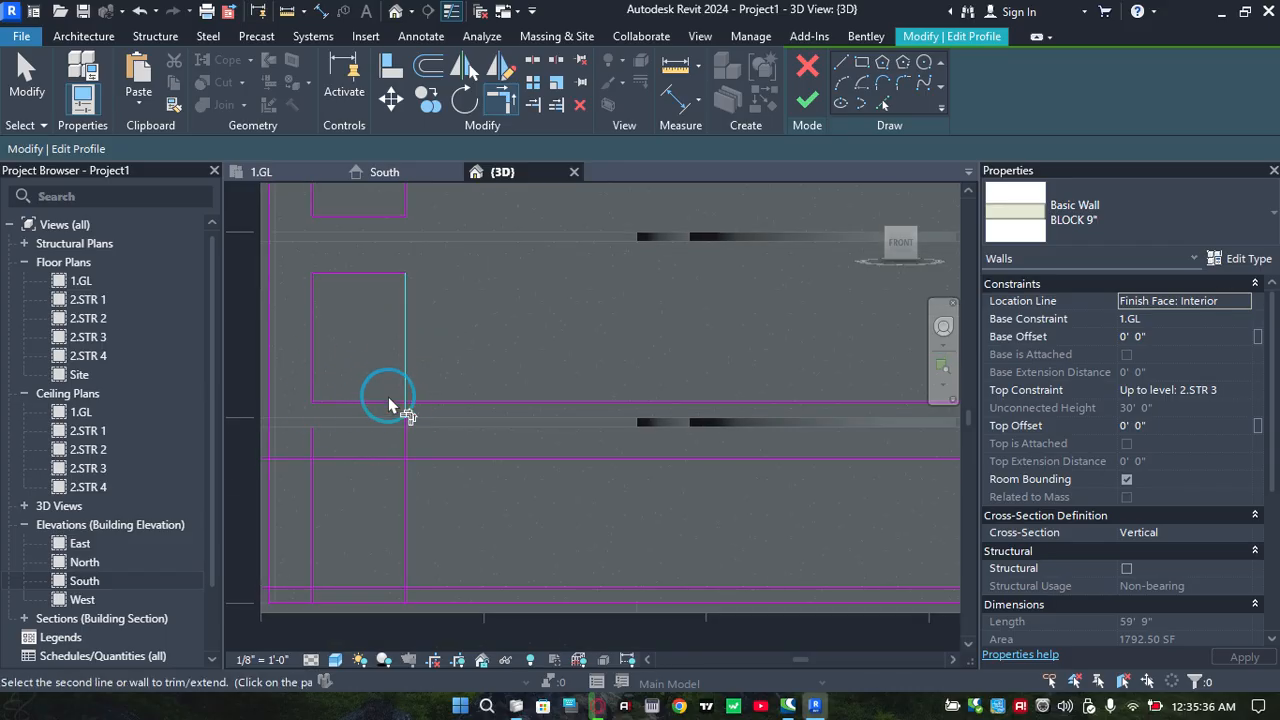
left_click(366, 401)
Trim the lowest storey's horizontal and vertical profile lines at all four corners to form a closed rectangular opening
left_click(330, 457)
left_click(311, 470)
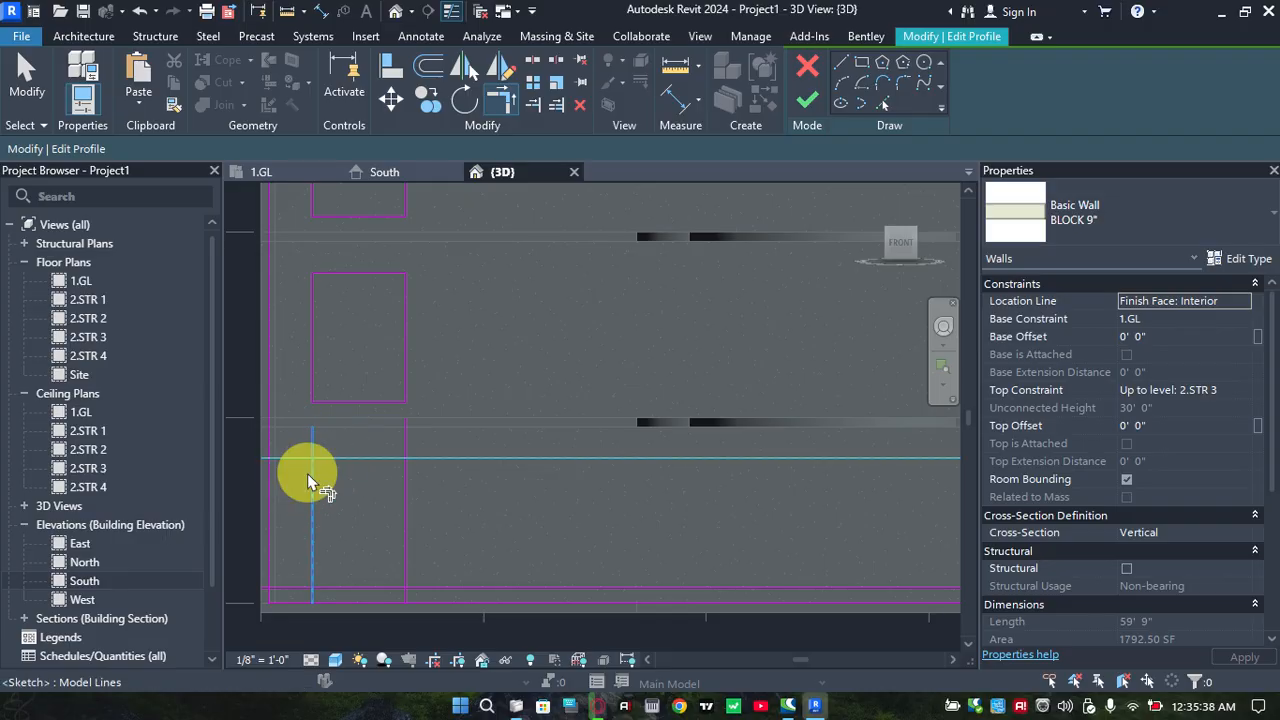
left_click(357, 457)
left_click(405, 479)
left_click(313, 562)
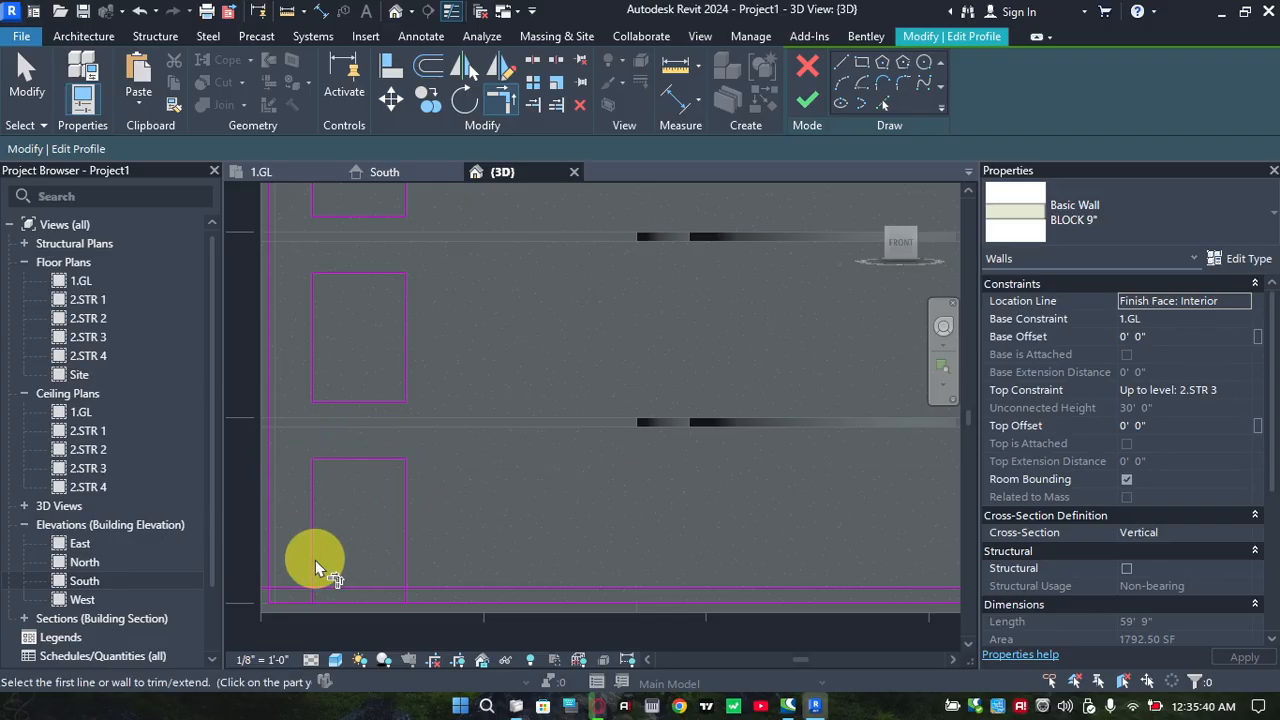
left_click(352, 588)
left_click(405, 561)
left_click(377, 588)
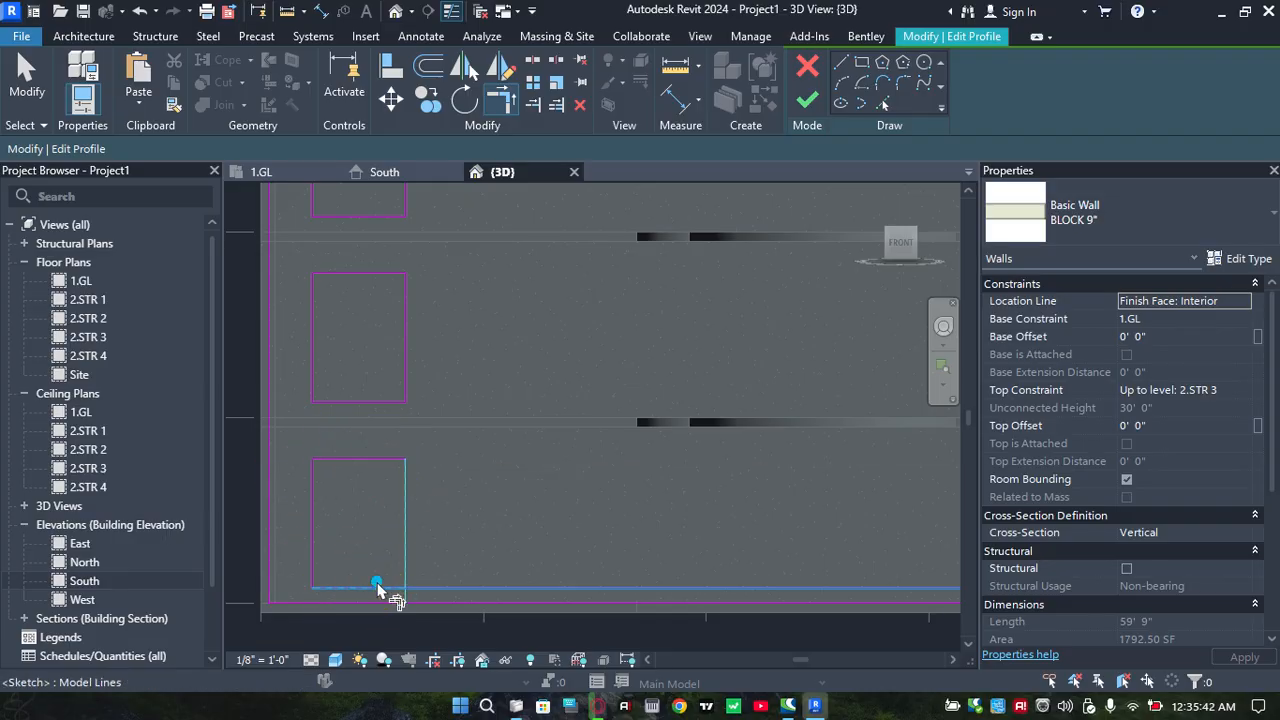
Examine the three rectangular opening outlines and their corners across the storeys of the wall profile
scroll(463, 477, "down", 2)
middle_click_drag(487, 356, 439, 310)
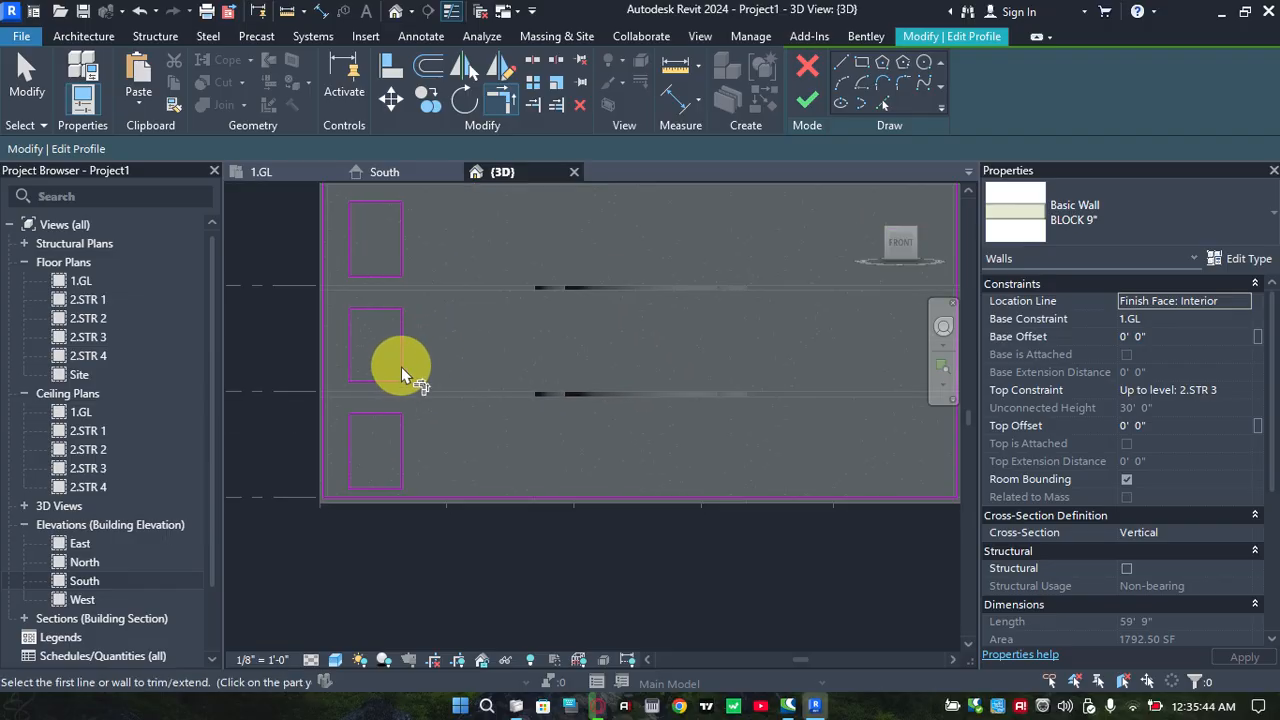
scroll(394, 366, "up", 4)
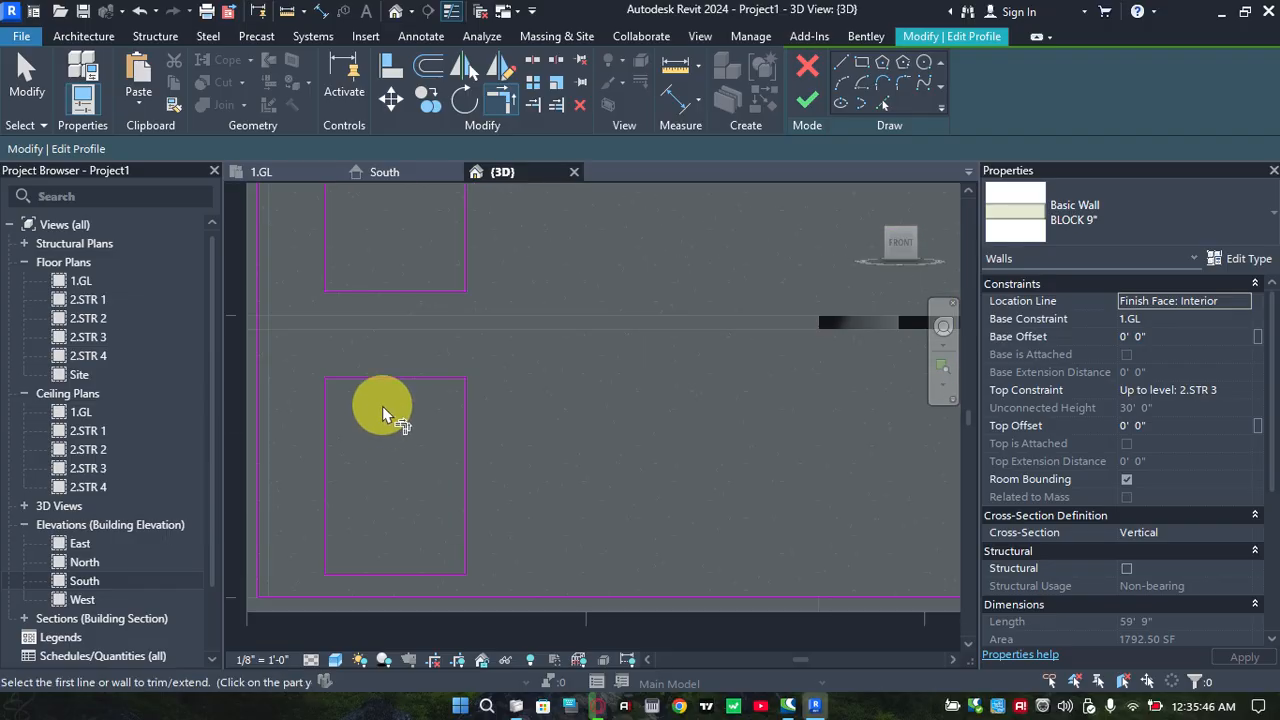
scroll(382, 404, "down", 1)
middle_click_drag(401, 391, 391, 420)
scroll(393, 424, "down", 2)
scroll(414, 429, "up", 2)
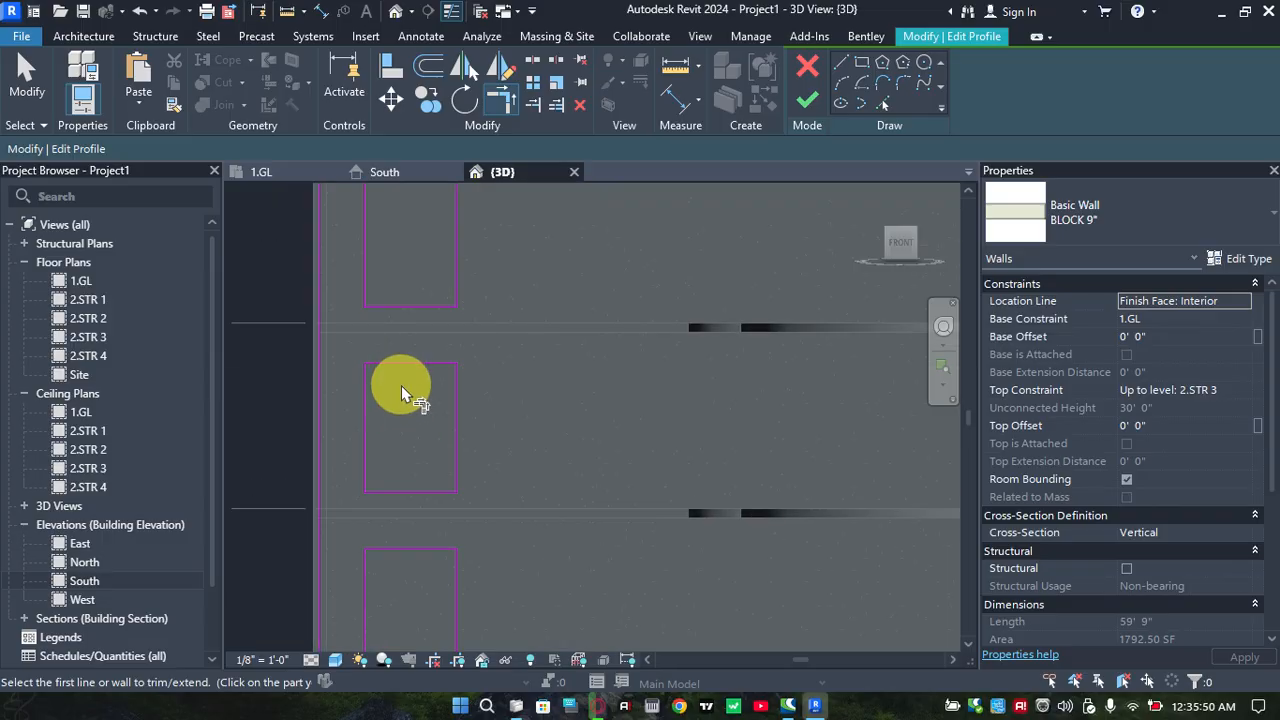
scroll(401, 385, "down", 1)
middle_click_drag(414, 355, 420, 263)
scroll(396, 440, "up", 3)
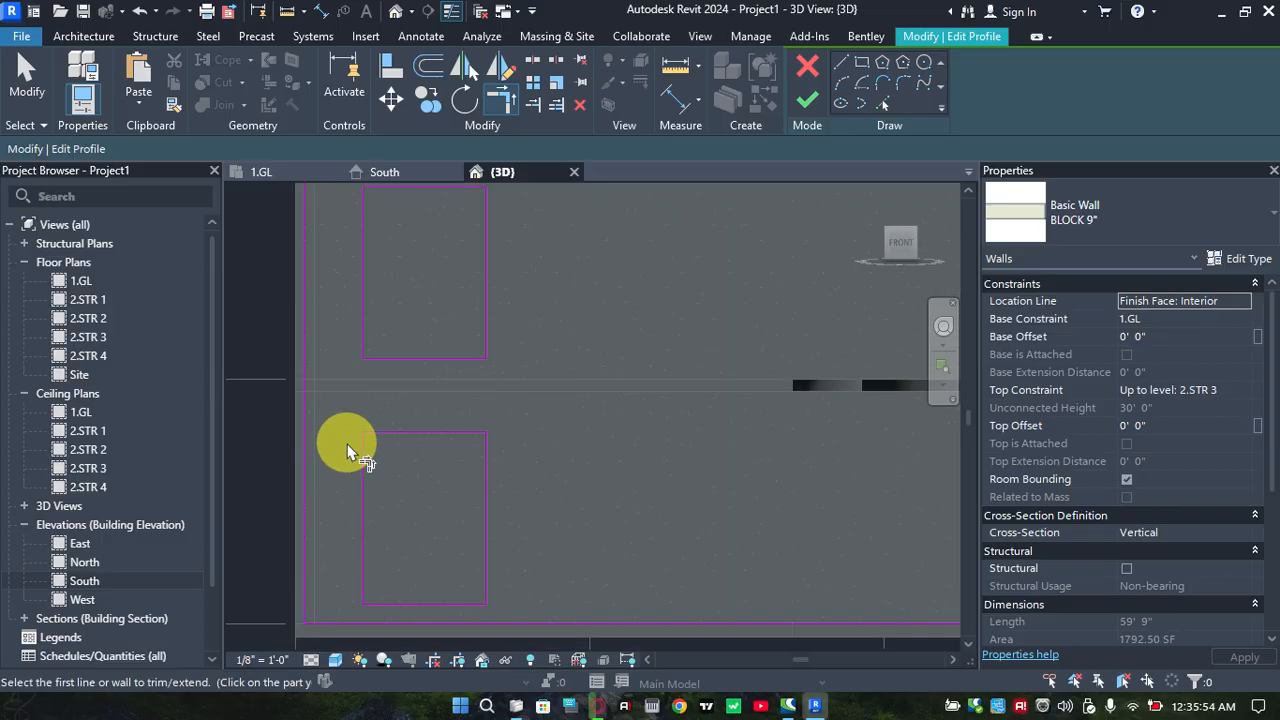
scroll(386, 453, "up", 2)
scroll(466, 484, "down", 2)
scroll(422, 488, "down", 1)
scroll(445, 448, "down", 1)
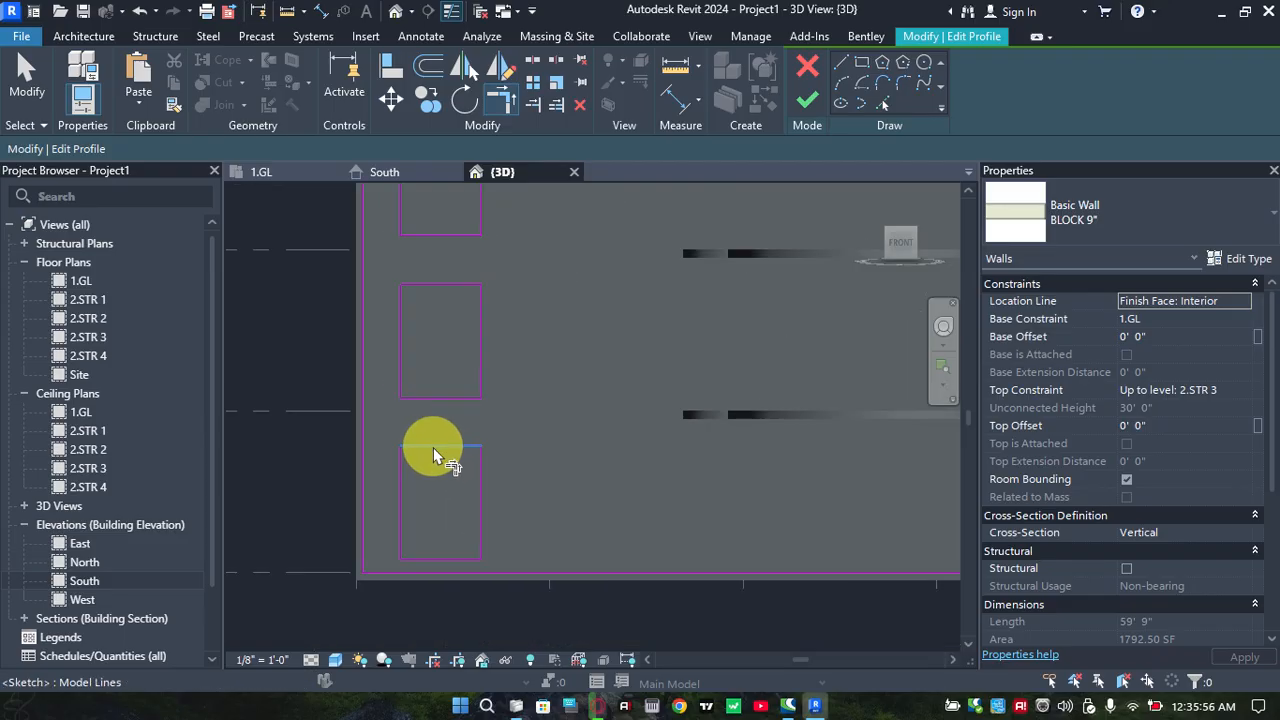
key("t")
key("r")
key("Escape")
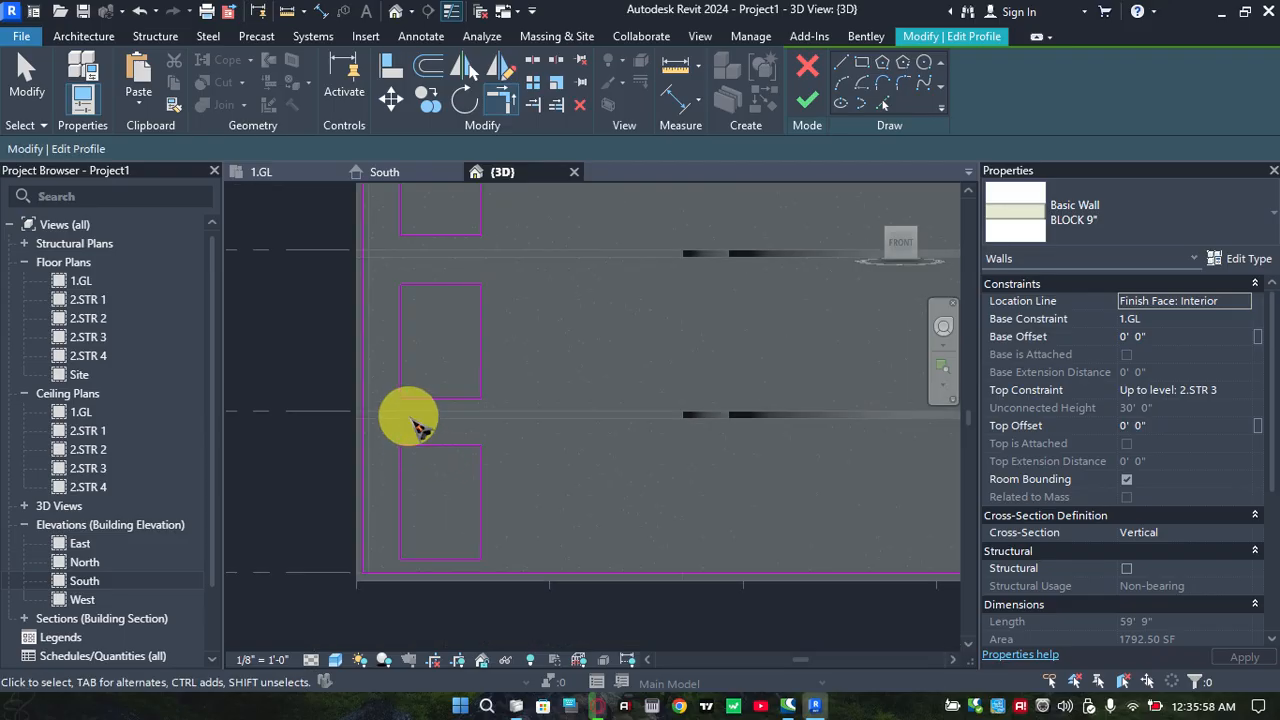
scroll(420, 425, "up", 2)
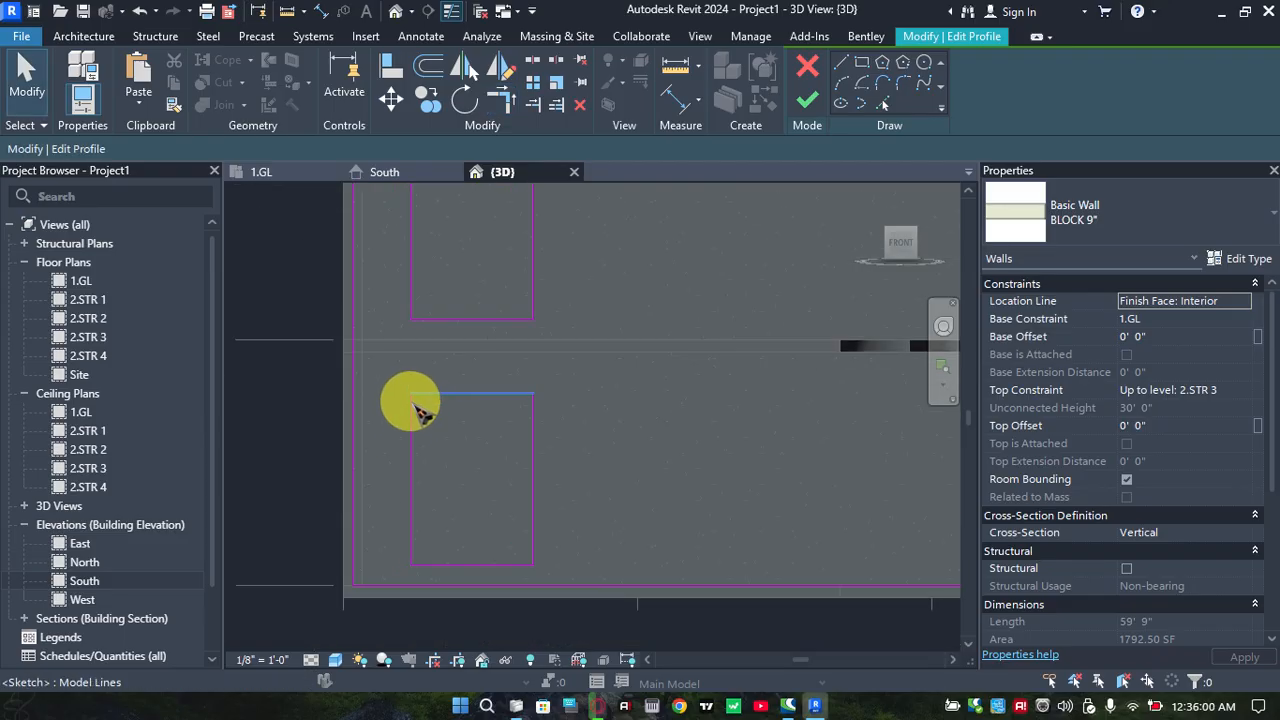
middle_click_drag(410, 402, 385, 352)
left_click_drag(367, 325, 547, 526)
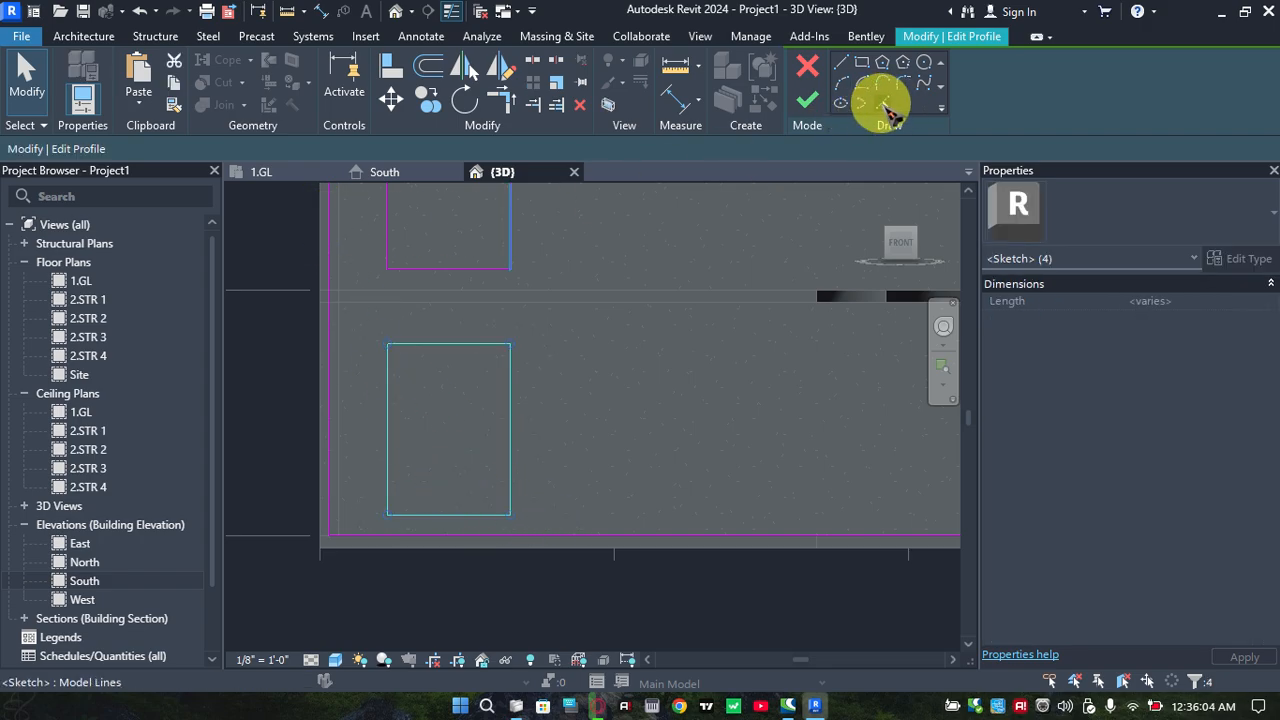
left_click(884, 105)
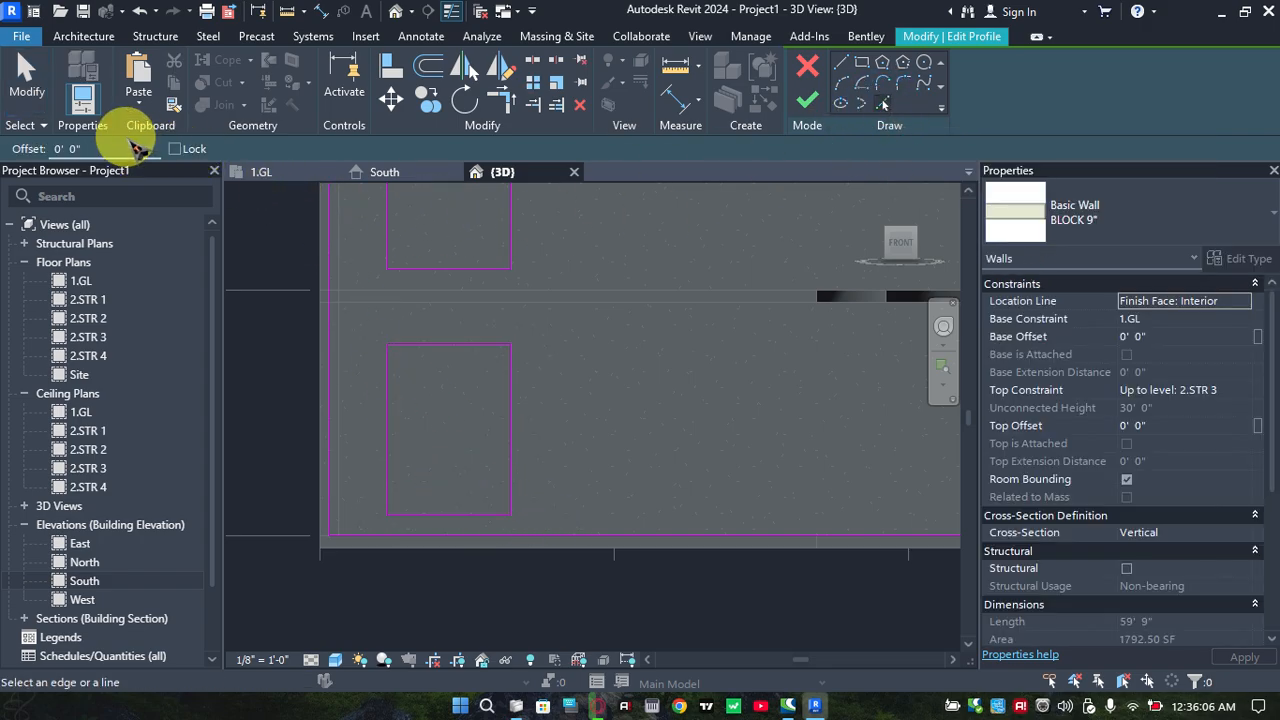
left_click(105, 149)
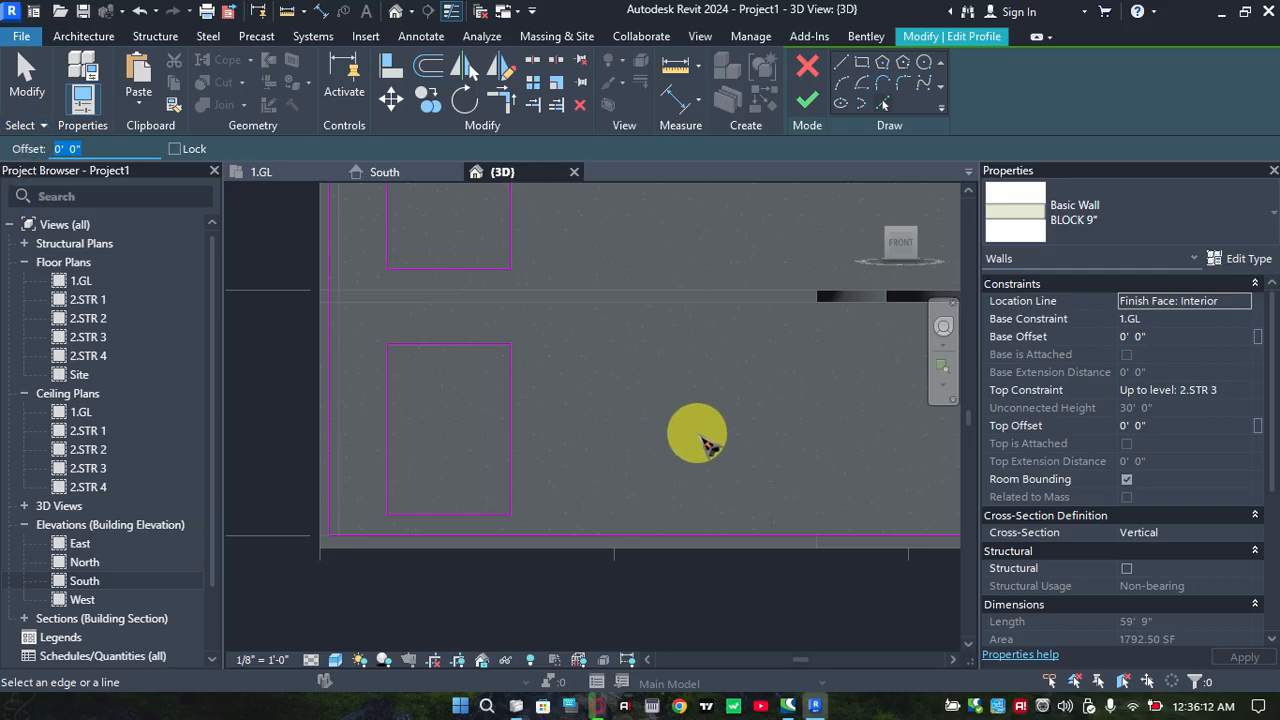
left_click(706, 444)
Add horizontal profile lines offset 2' 0" below the top edges of the top and middle storey openings
scroll(638, 382, "down", 2)
middle_click_drag(610, 430, 553, 515)
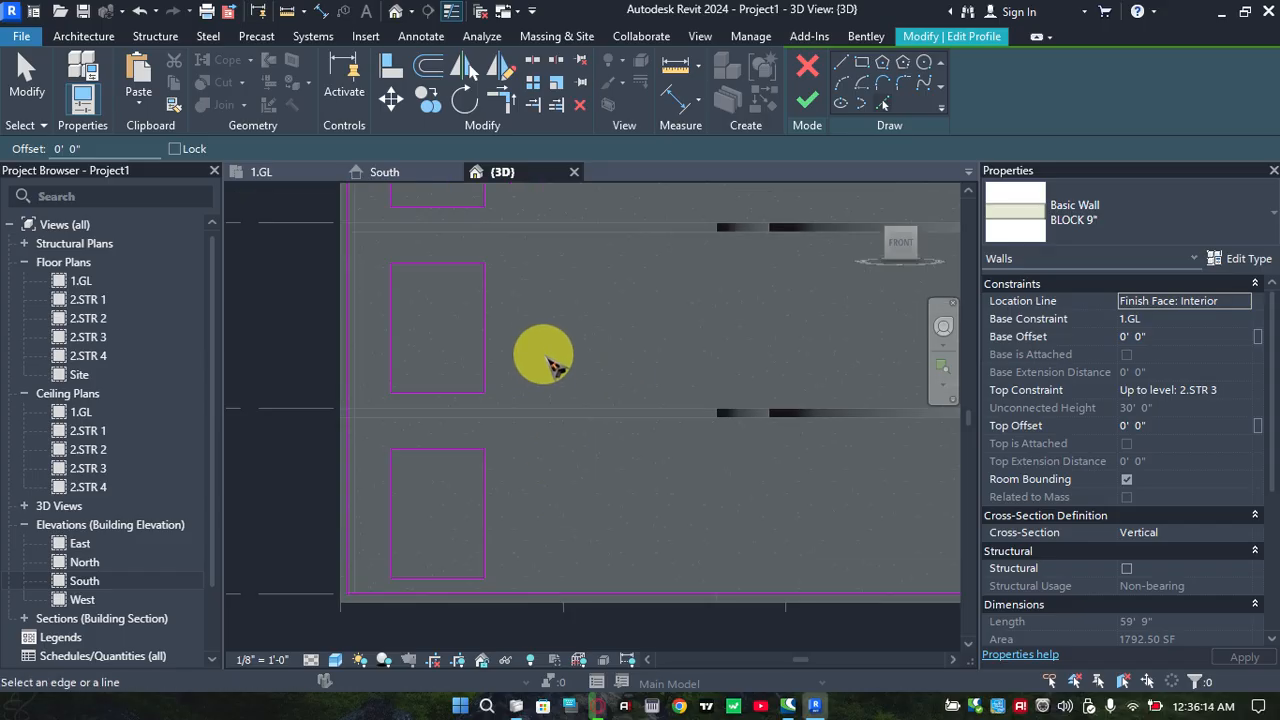
scroll(544, 356, "down", 2)
middle_click_drag(544, 356, 544, 446)
scroll(436, 384, "up", 3)
scroll(459, 379, "down", 2)
middle_click_drag(458, 379, 438, 410)
scroll(427, 270, "up", 1)
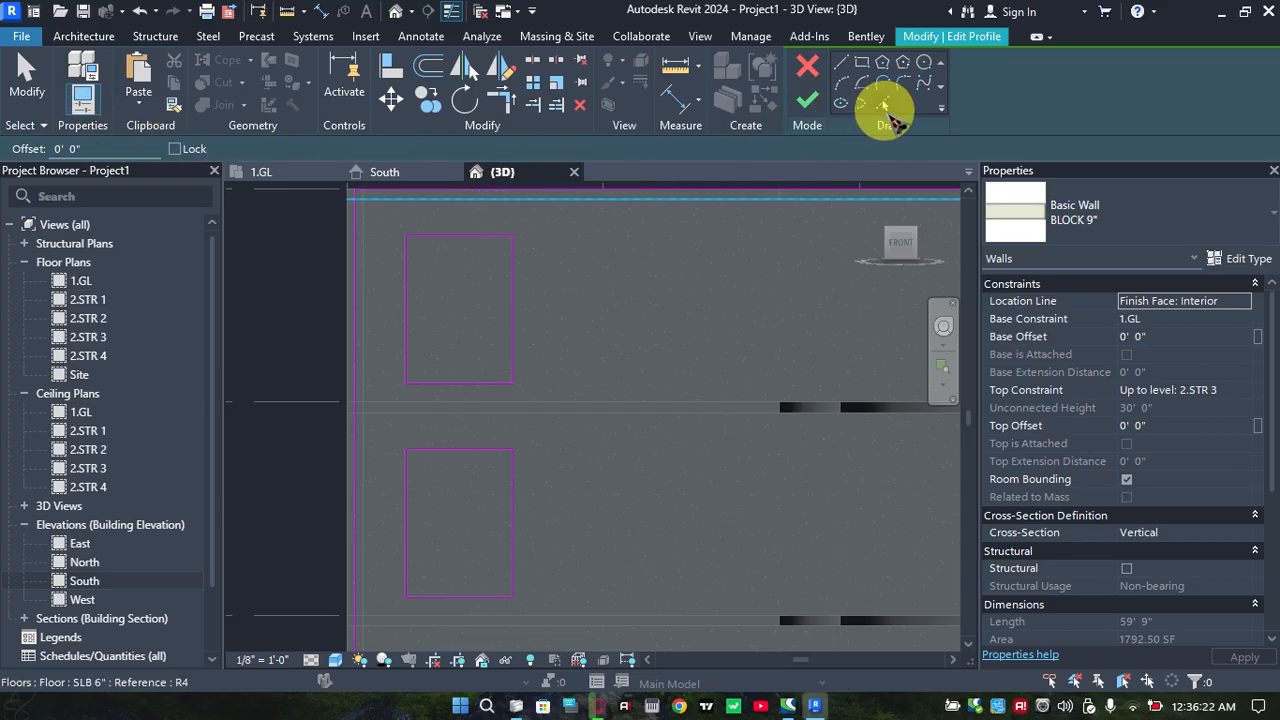
left_click(884, 105)
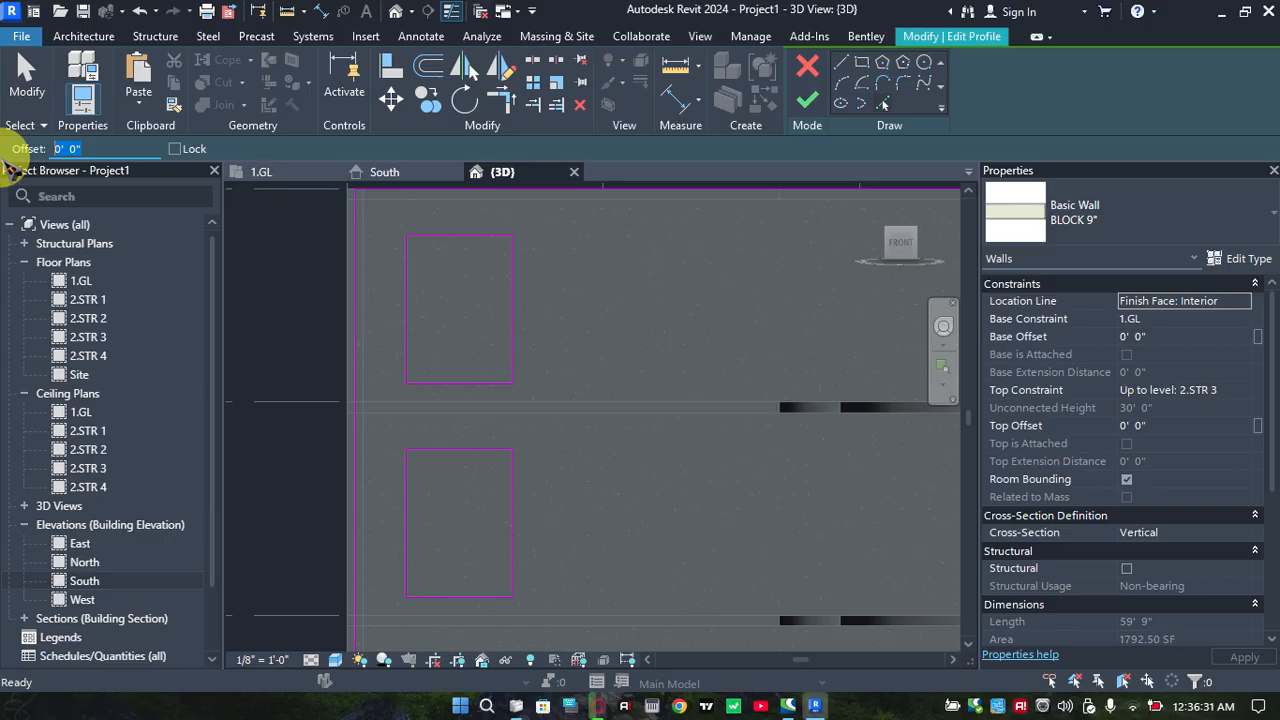
left_click(391, 98)
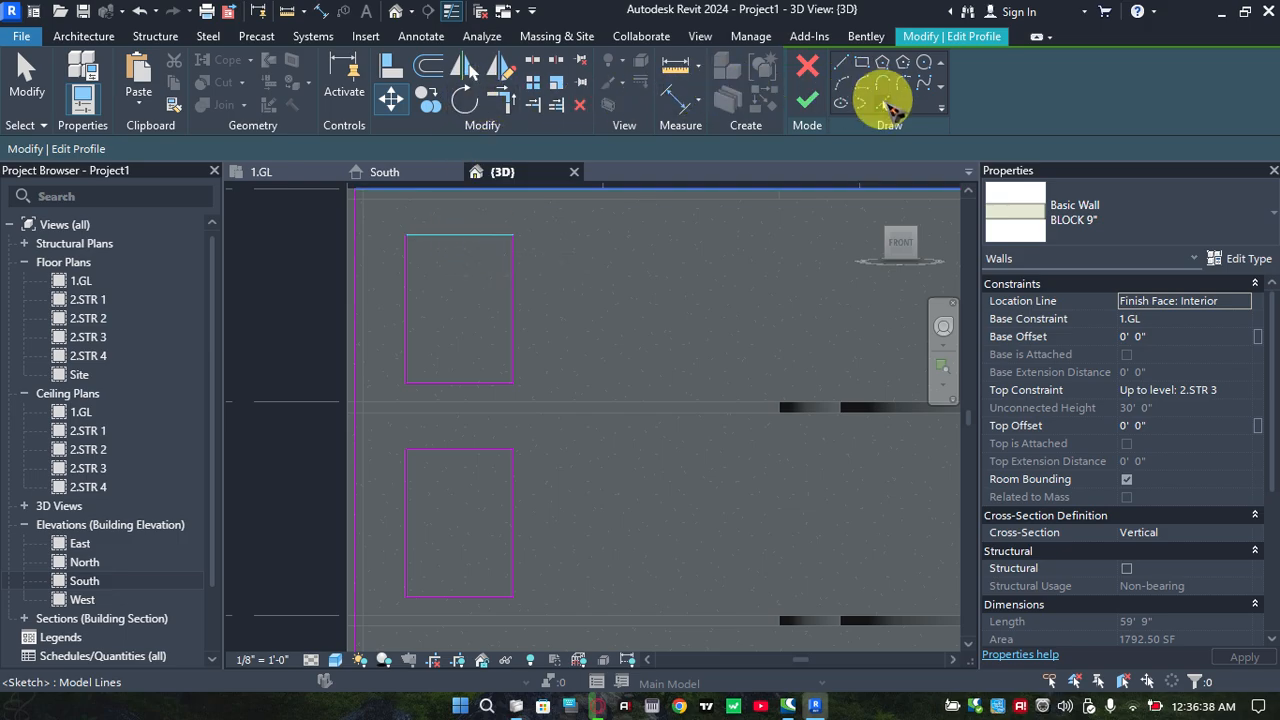
left_click(883, 104)
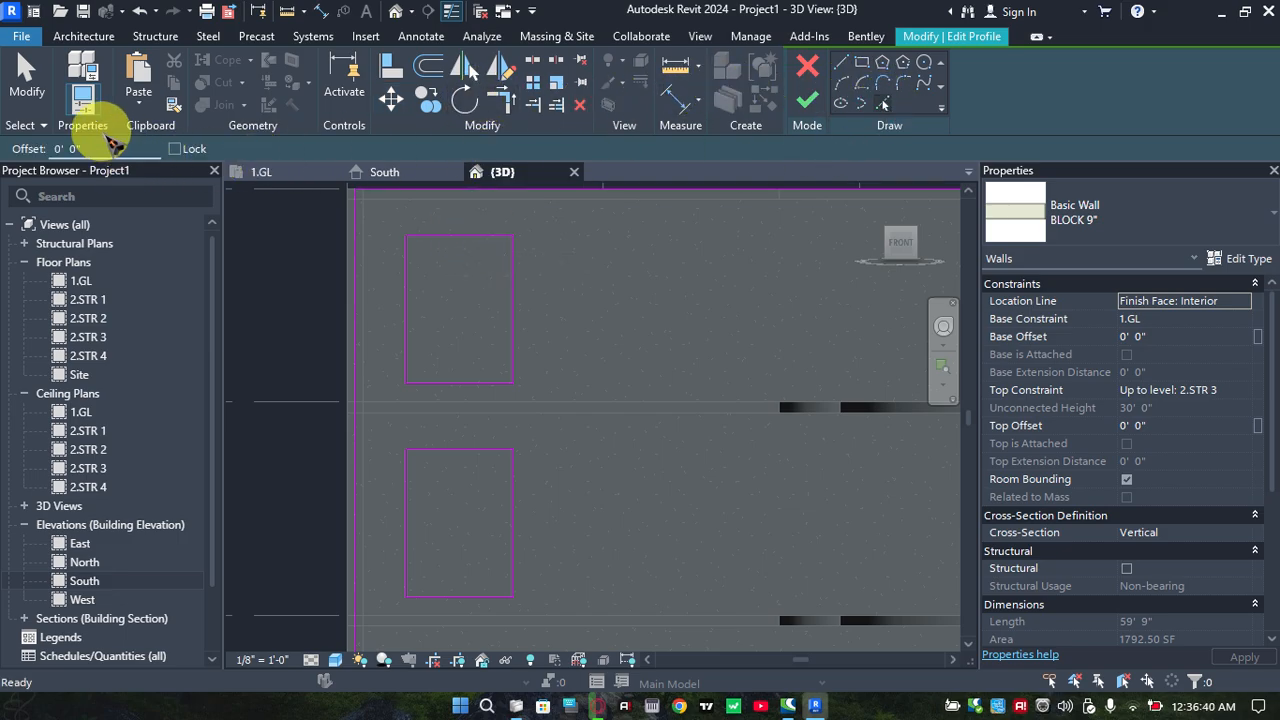
left_click_drag(41, 143, 16, 152)
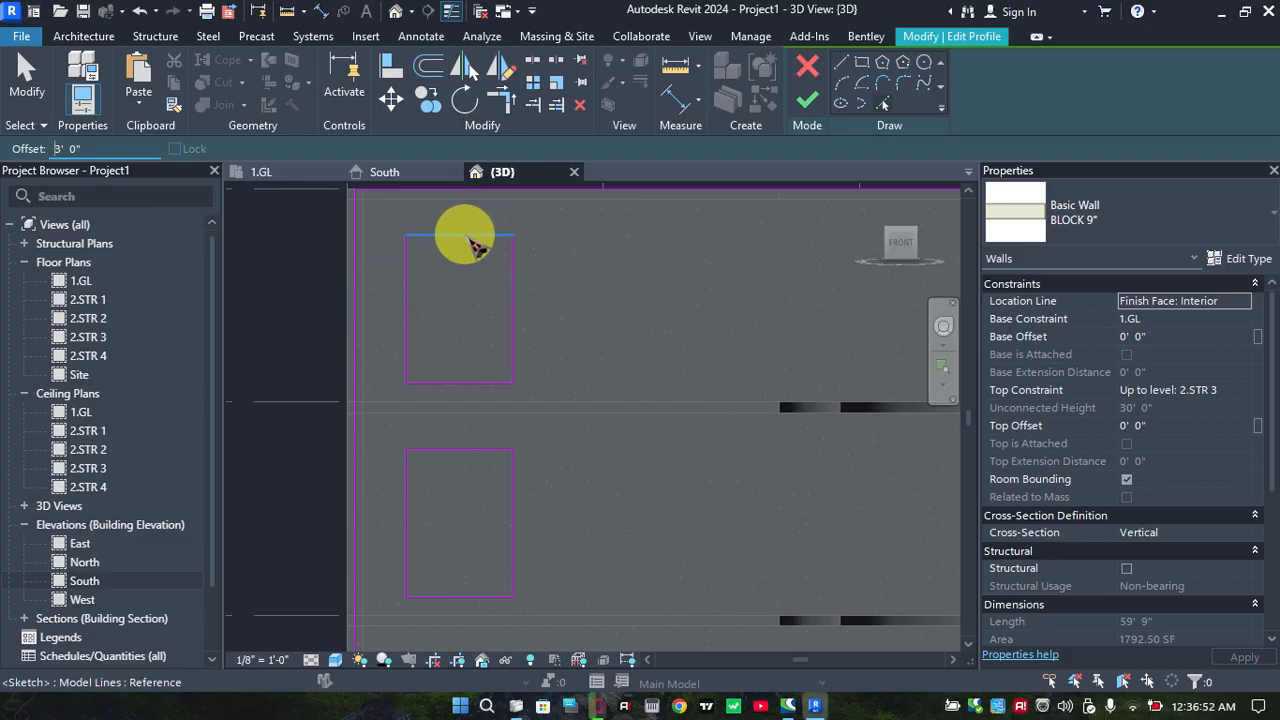
left_click(111, 143)
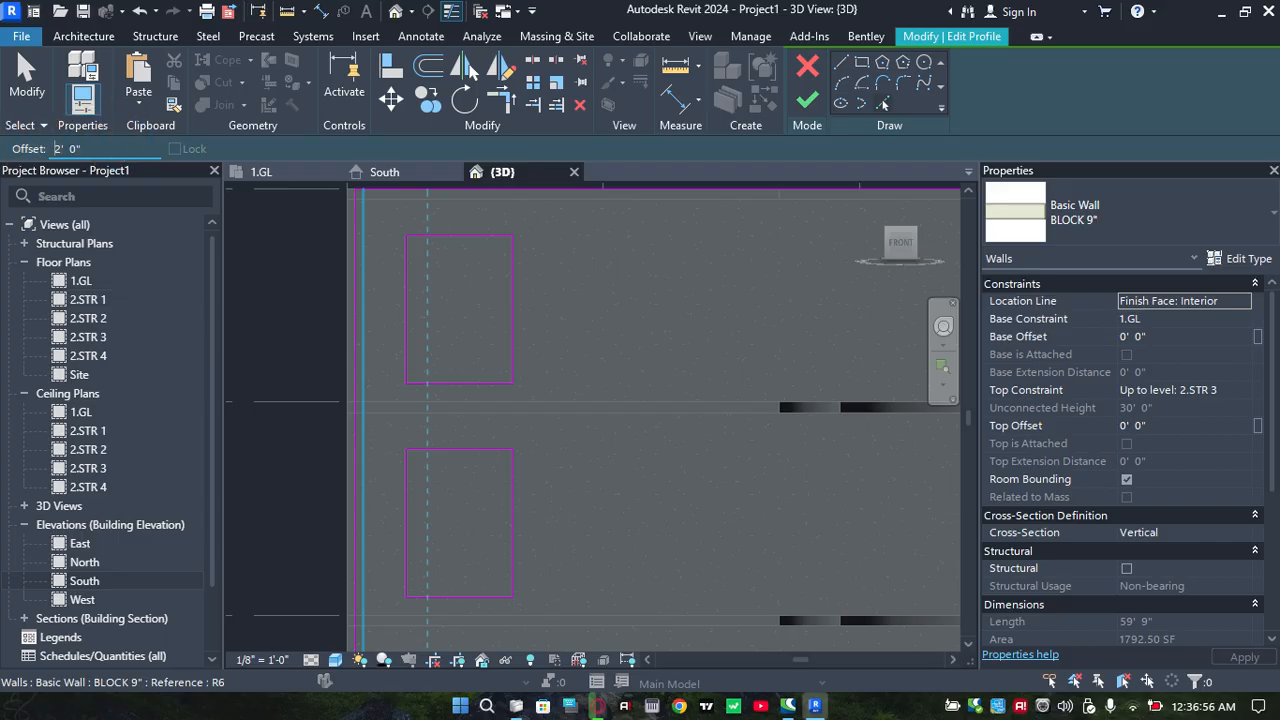
left_click(462, 242)
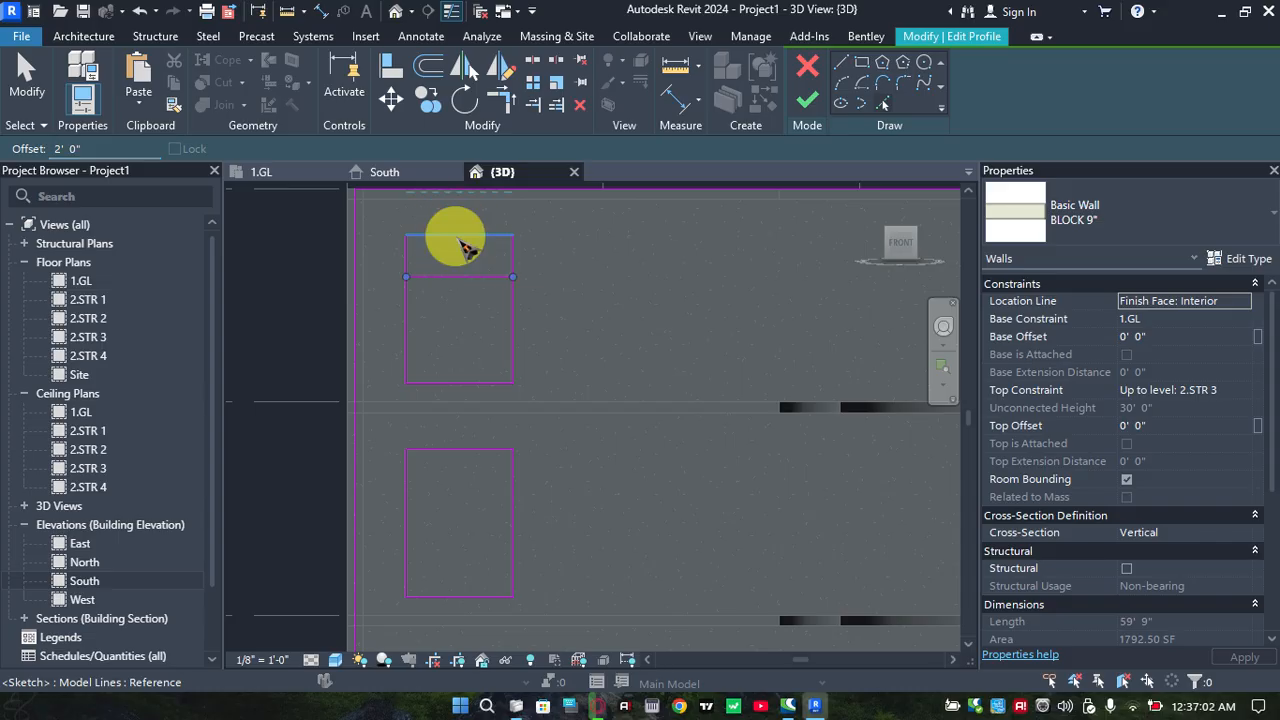
left_click(461, 454)
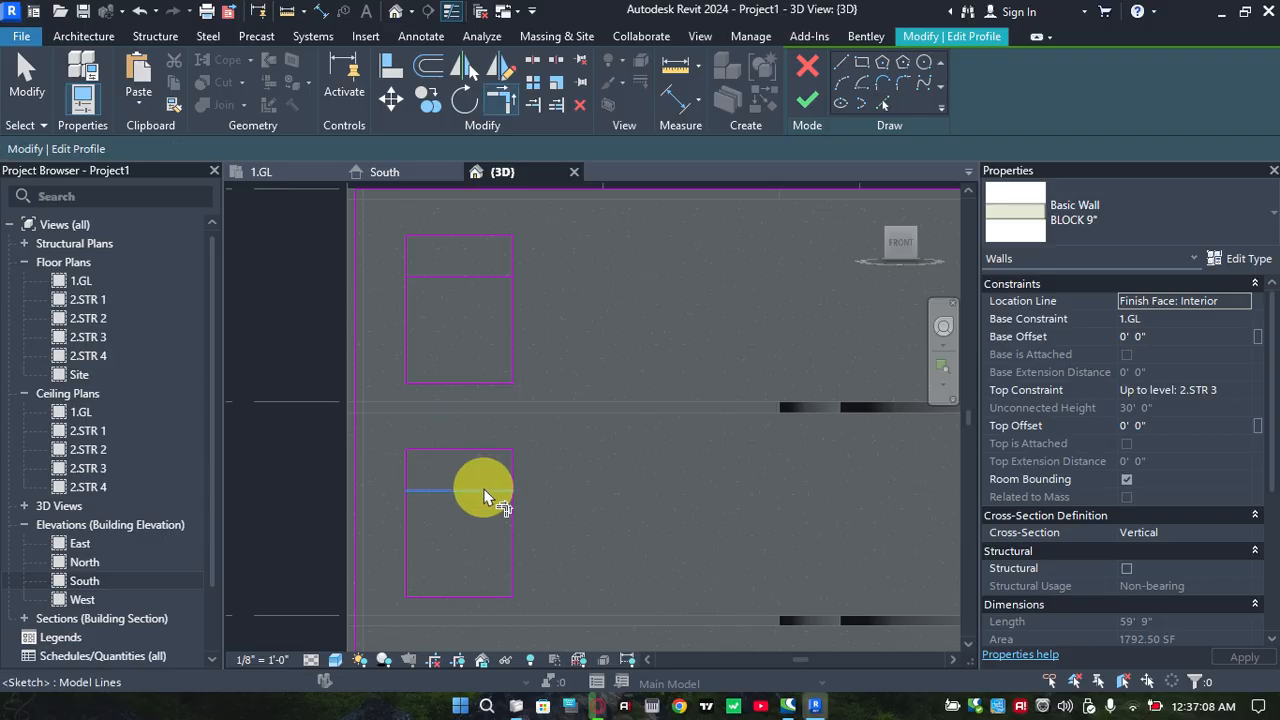
Trim the sides of the middle and top storey openings to the horizontal lines offset 2' 0" below their top edges
left_click(476, 498)
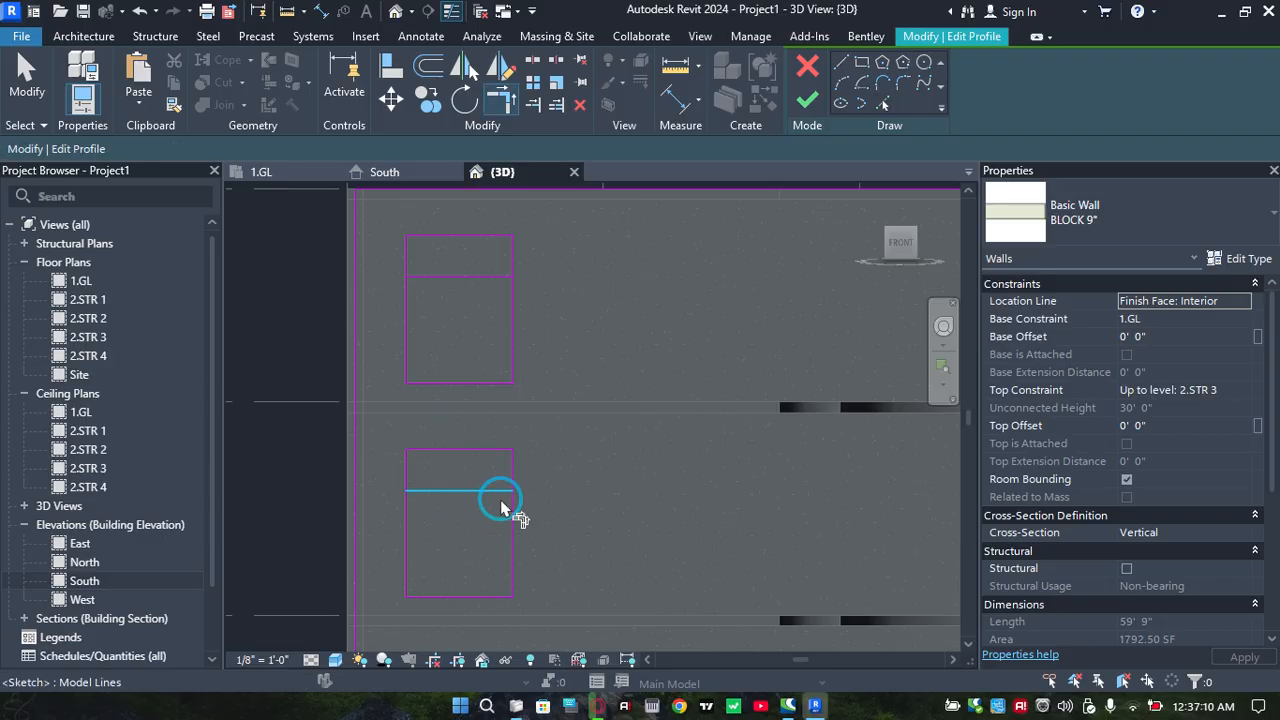
left_click(463, 512)
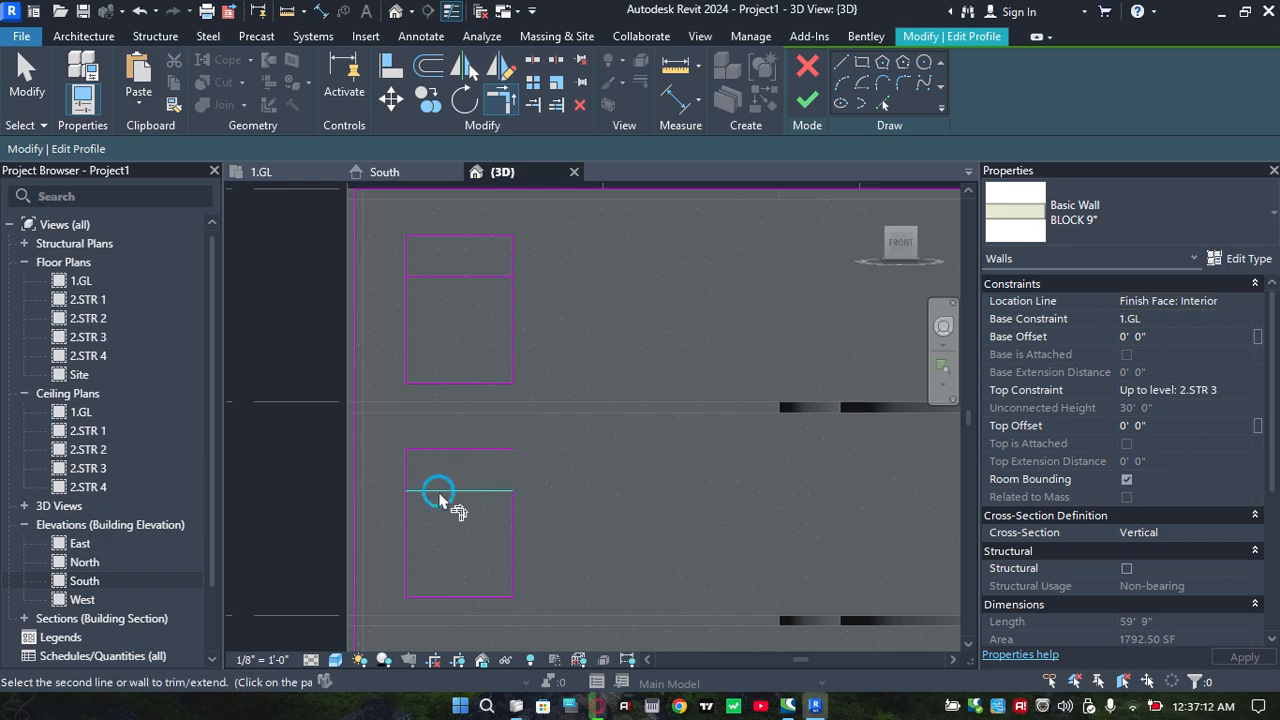
left_click(407, 515)
left_click(429, 277)
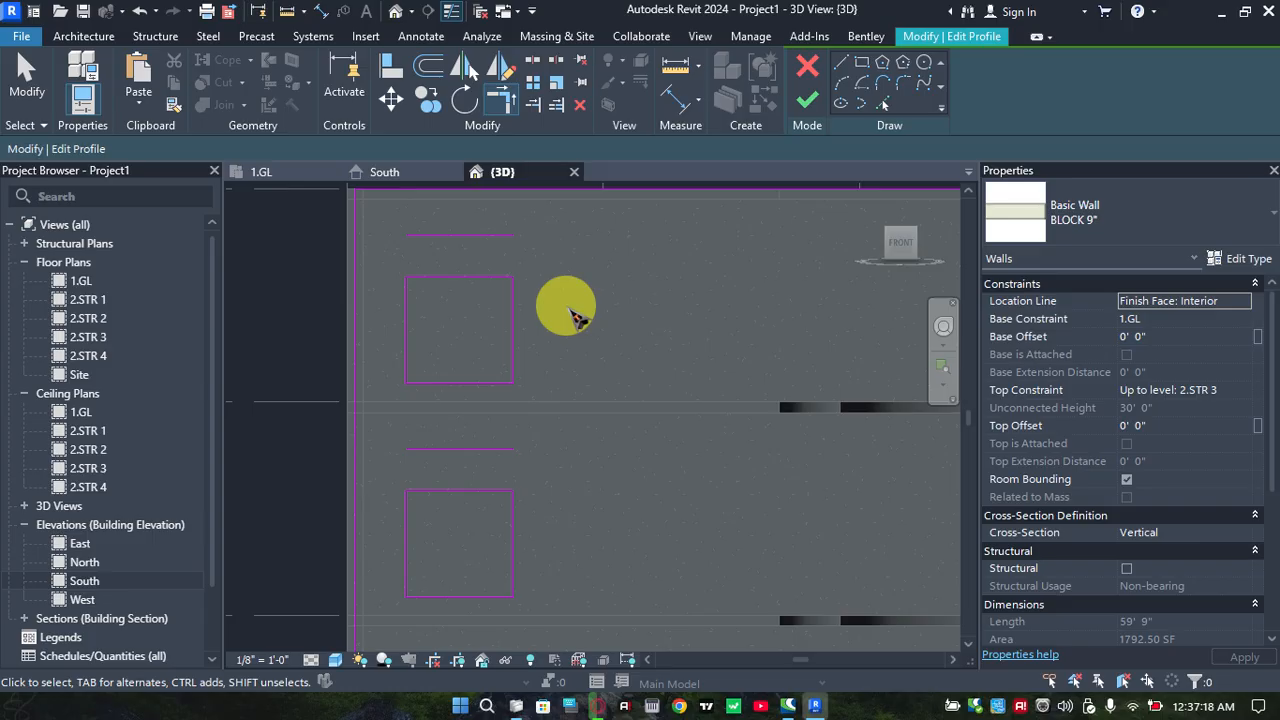
Delete the detached original top edges above the top and middle storey openings
key("Escape")
left_click(485, 233)
key("Delete")
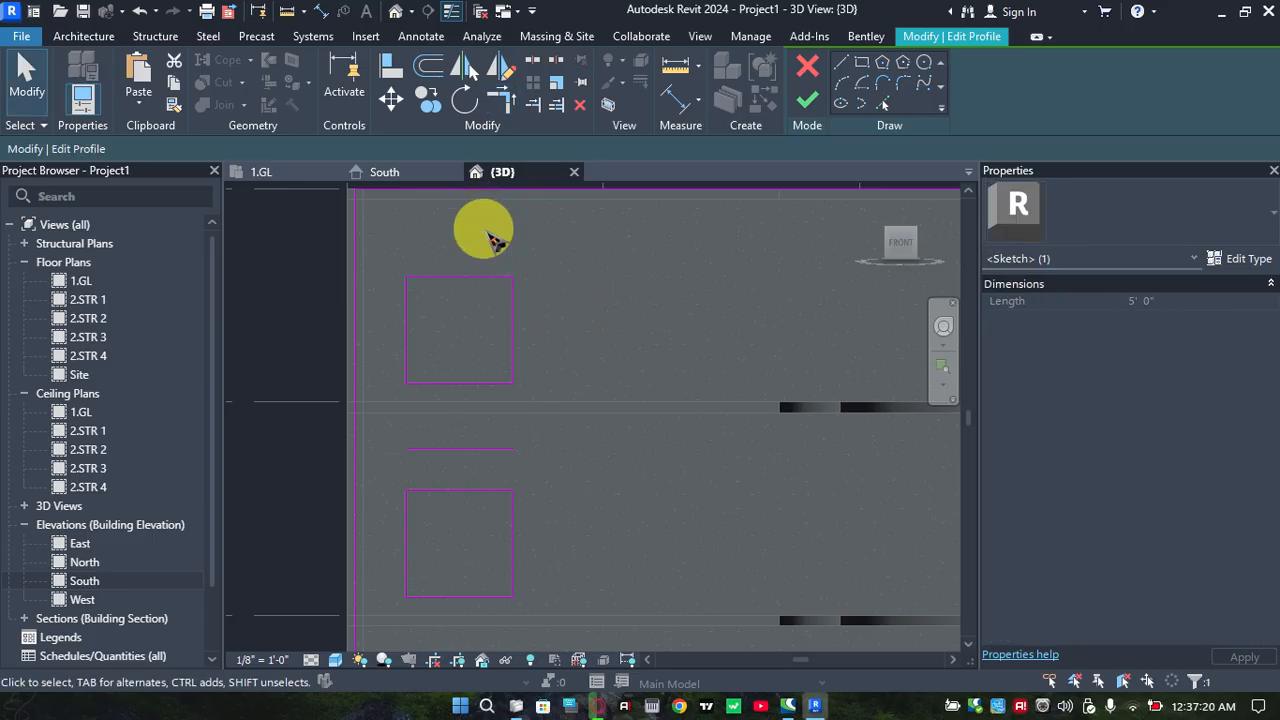
left_click(466, 450)
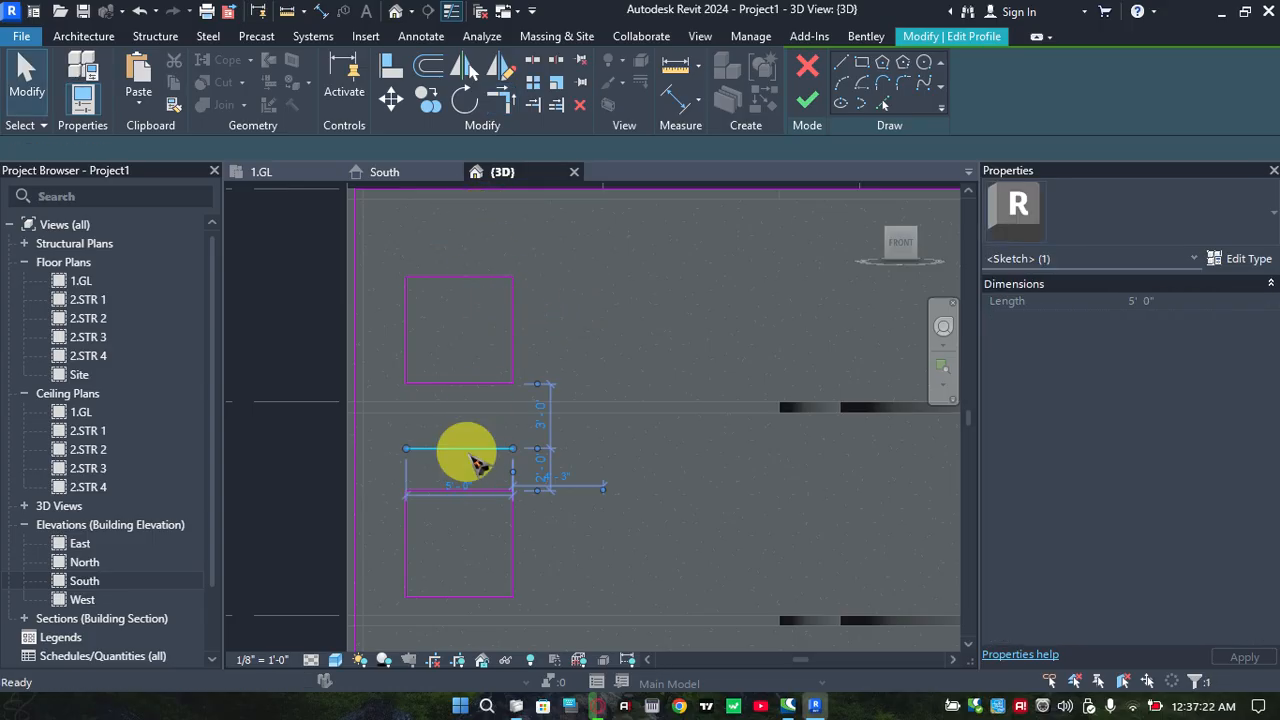
key("Delete")
Delete the lowered horizontal top lines of the middle and top storey openings, leaving both outlines open at the top
left_click_drag(466, 517, 466, 446)
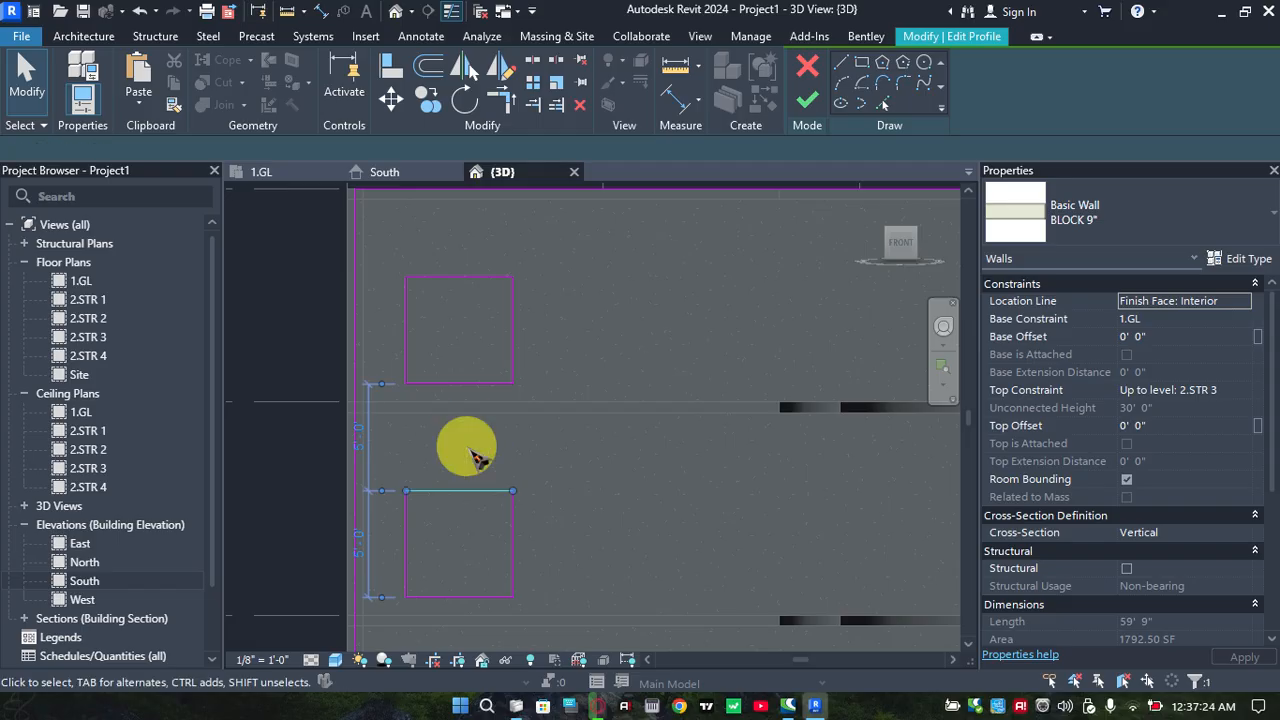
key("Delete")
left_click(494, 280)
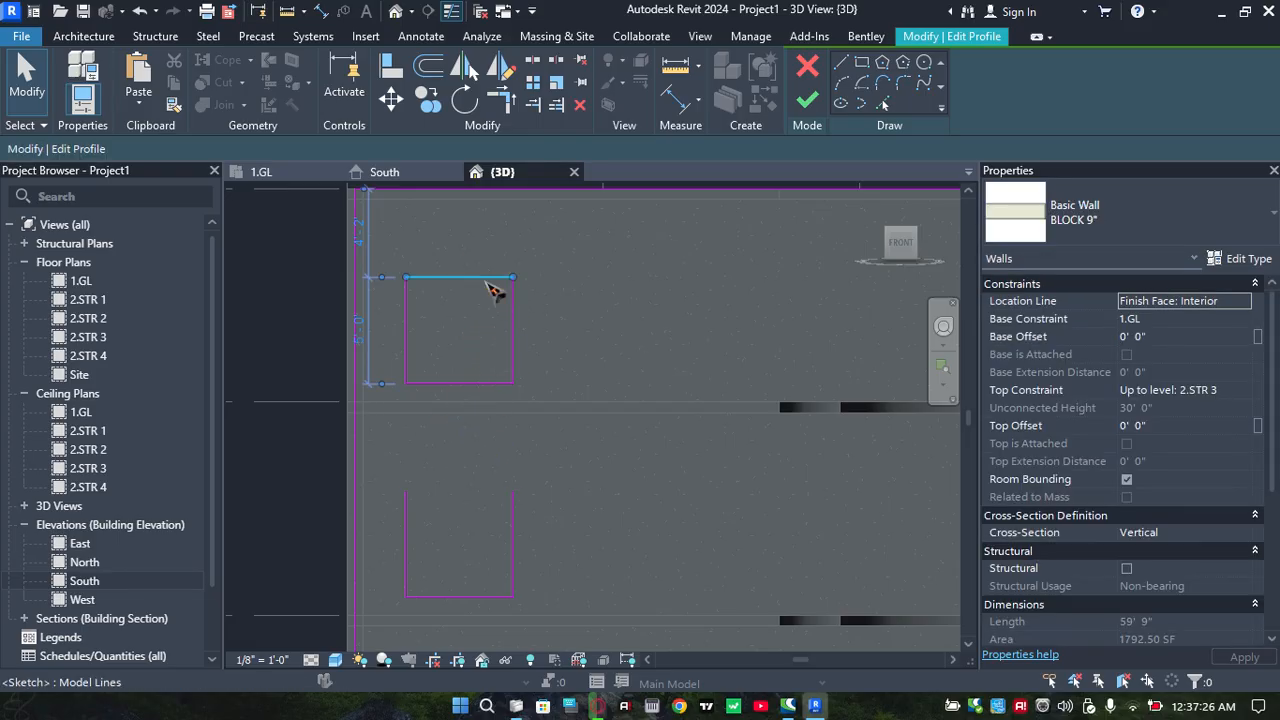
key("Delete")
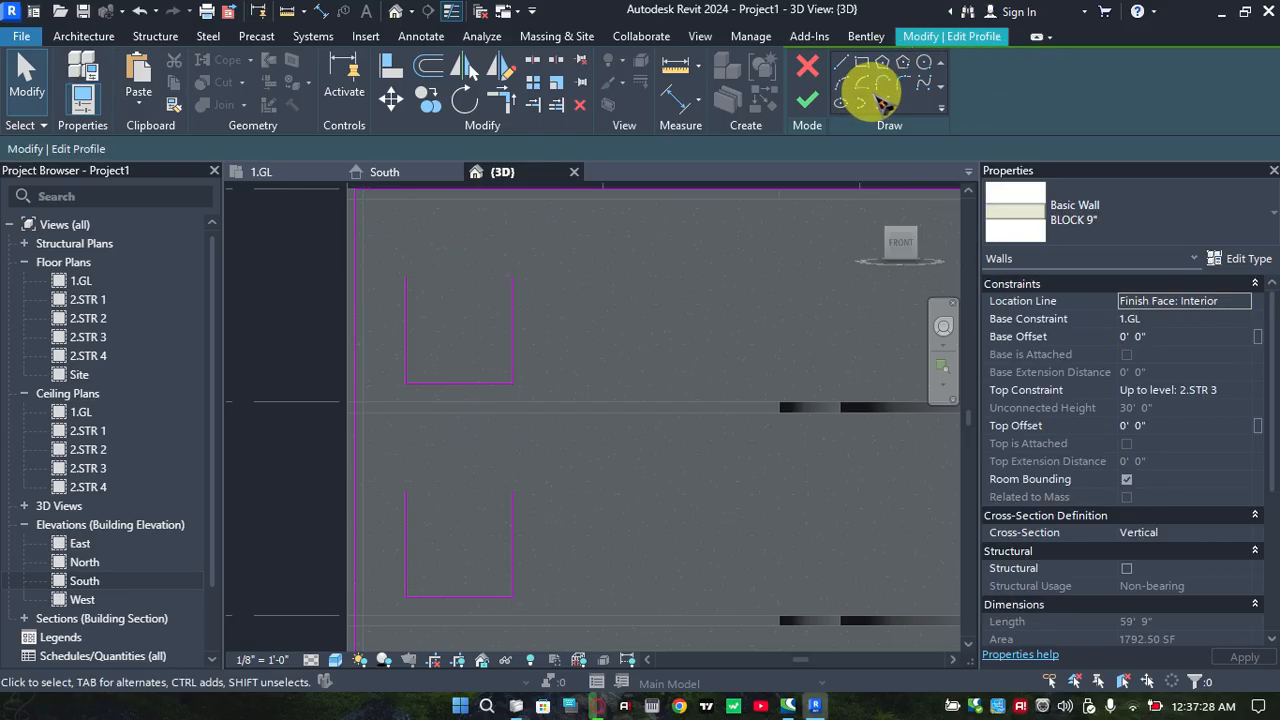
Try a partial-ellipse arch across the top storey opening's side lines and delete it
left_click(864, 101)
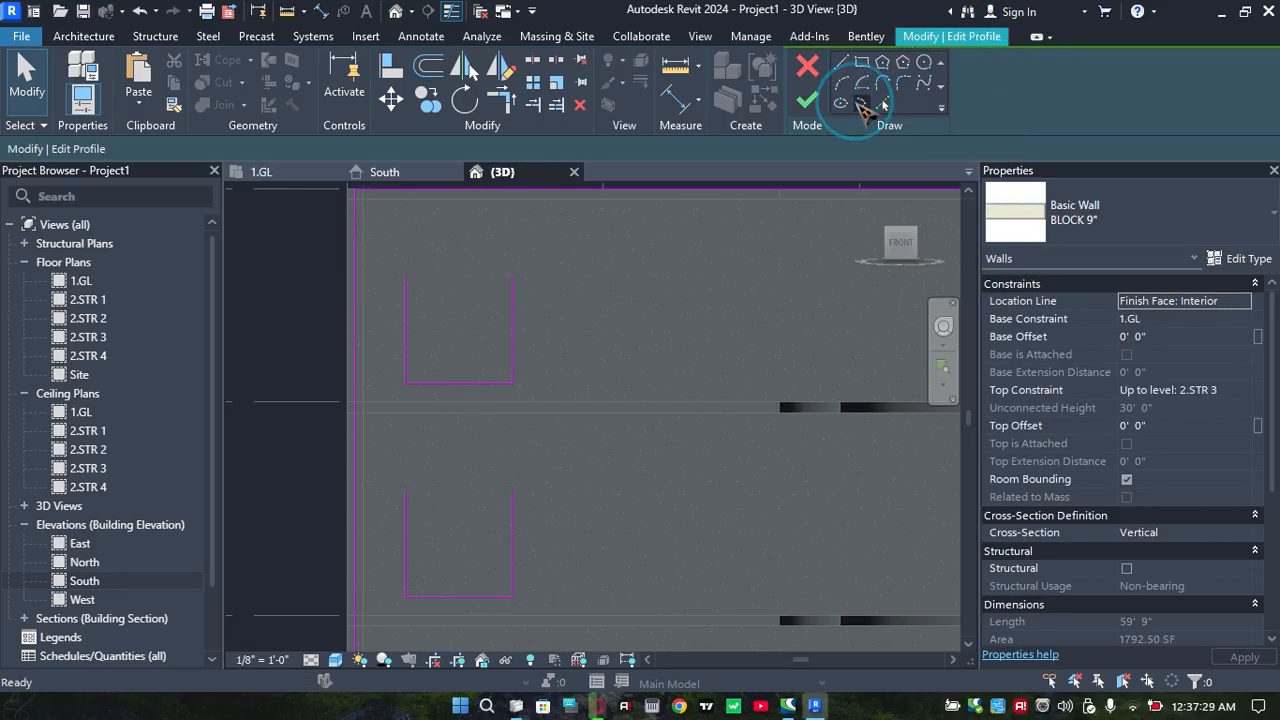
left_click(405, 277)
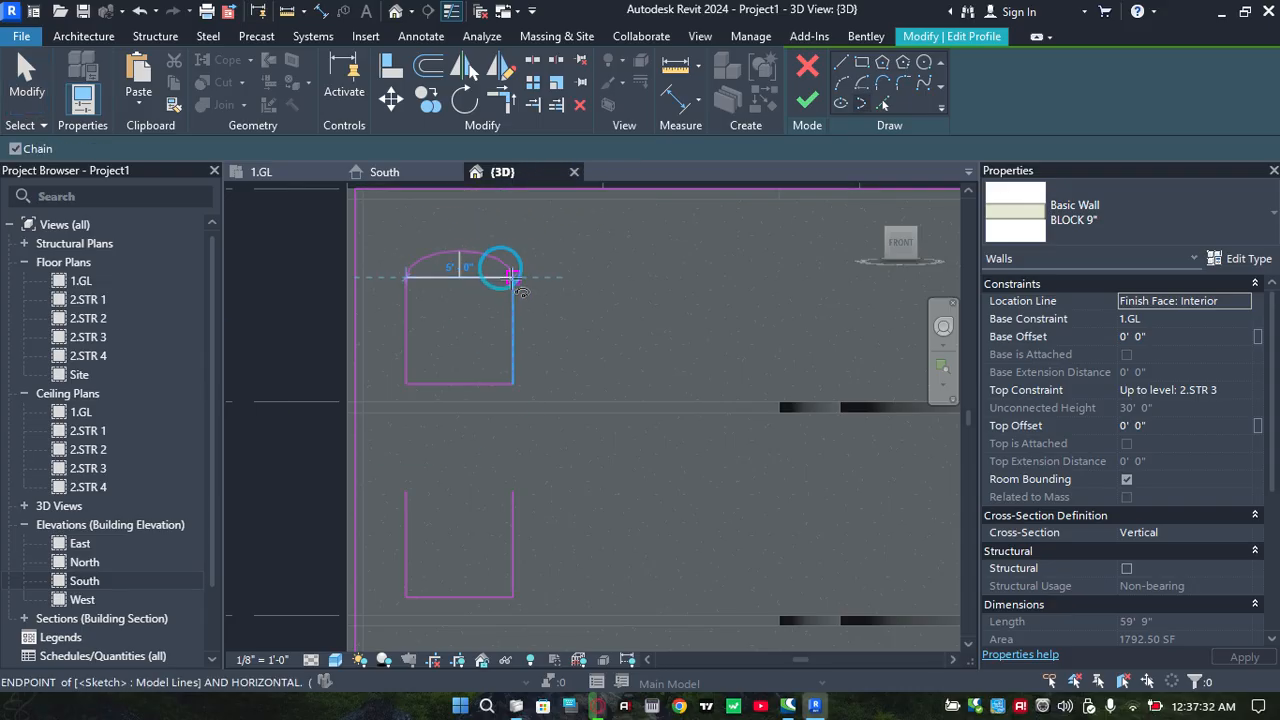
left_click(513, 277)
scroll(455, 225, "up", 1)
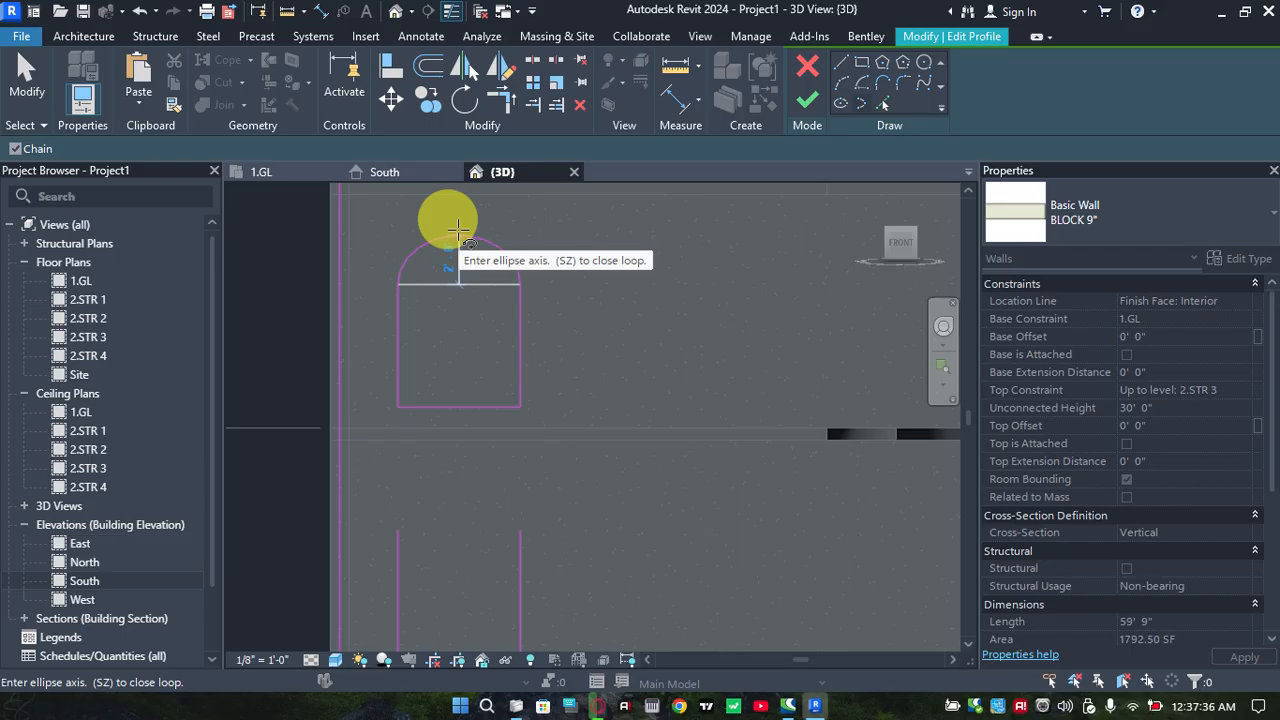
mouse_move(466, 280)
middle_mouse_down()
mouse_move(509, 231)
mouse_move(497, 232)
middle_mouse_up()
key("Escape")
key("Escape")
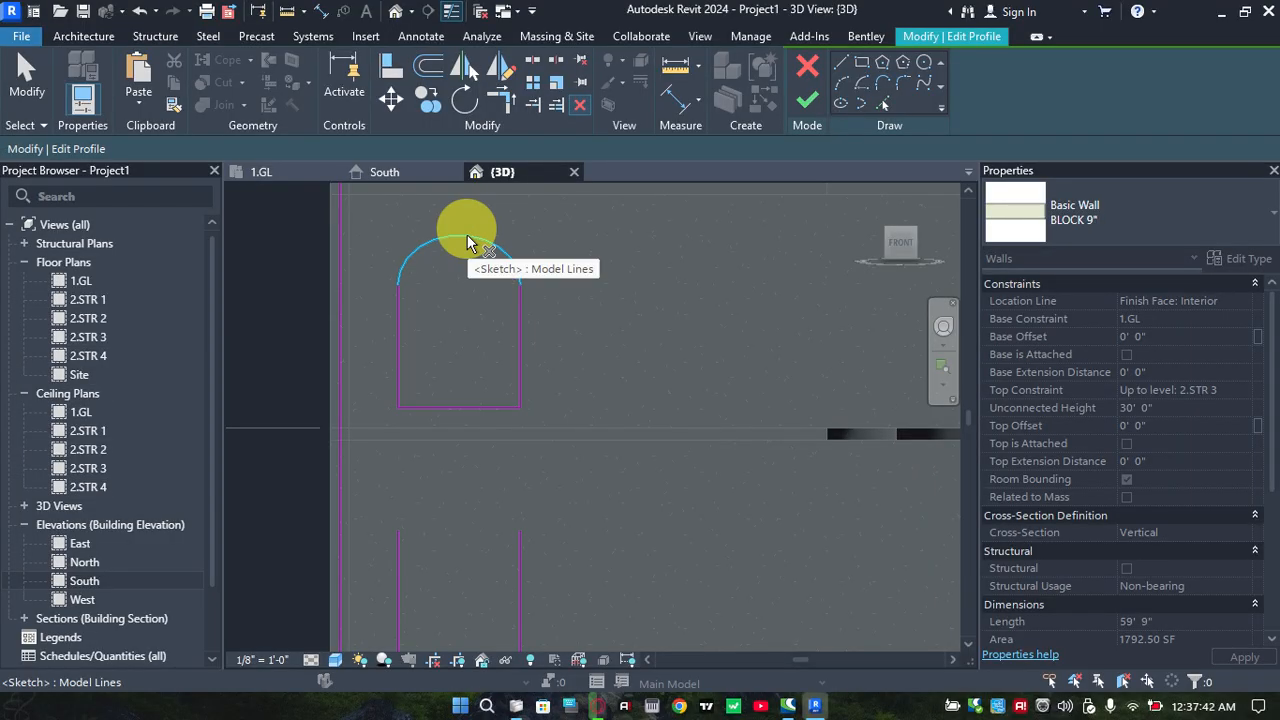
left_click(470, 245)
key("Delete")
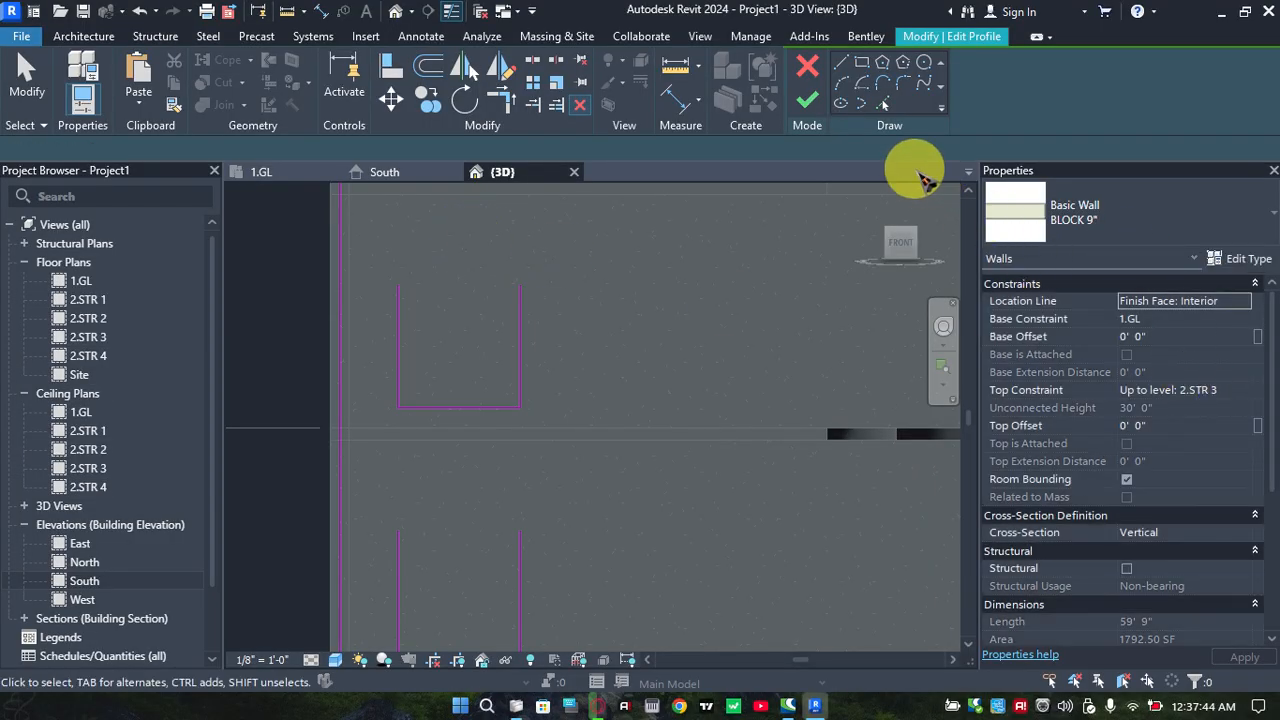
Close the top storey opening with a start-end-radius arc of 2' 6" radius, tangent to its side lines
left_click(845, 83)
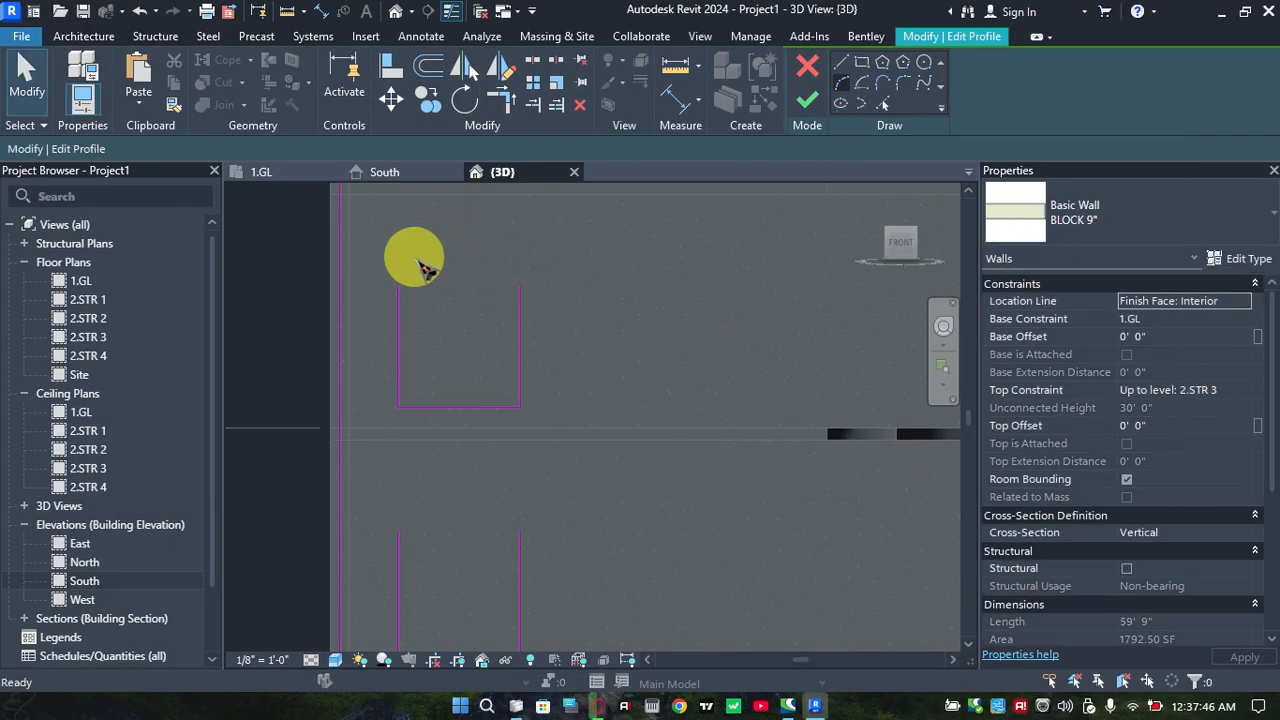
left_click(398, 285)
left_click(516, 285)
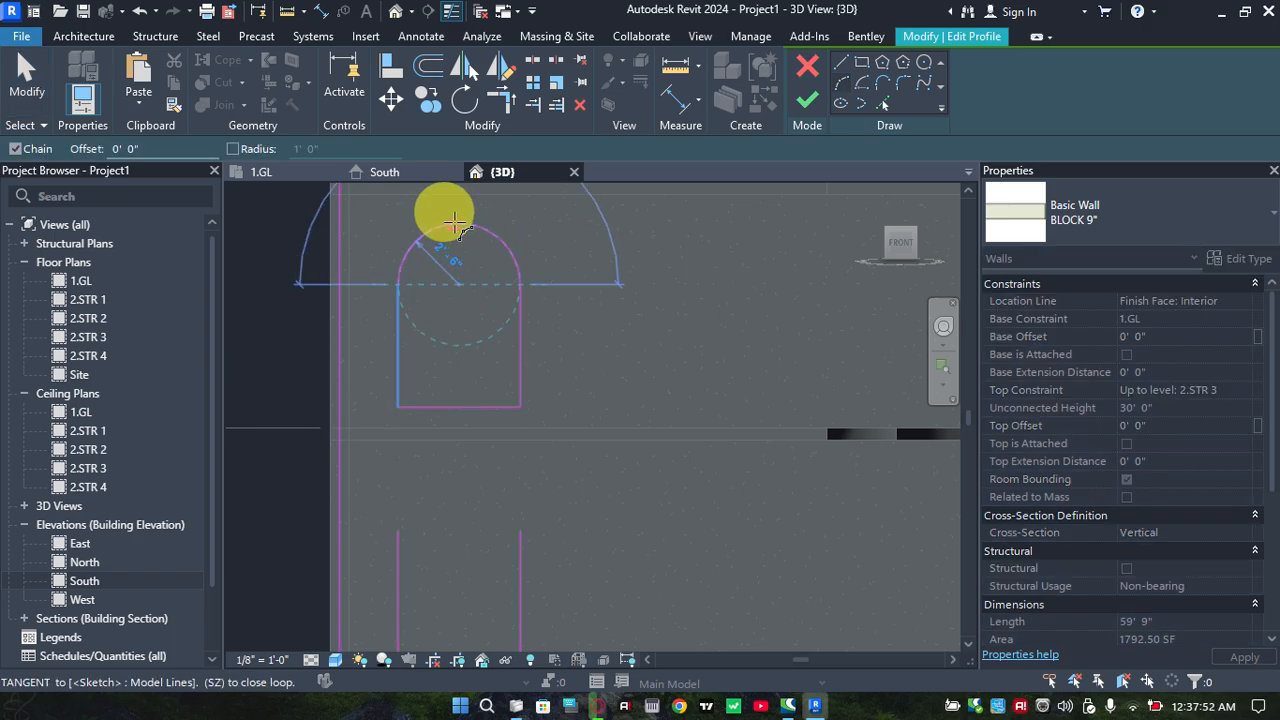
scroll(455, 222, "up", 3)
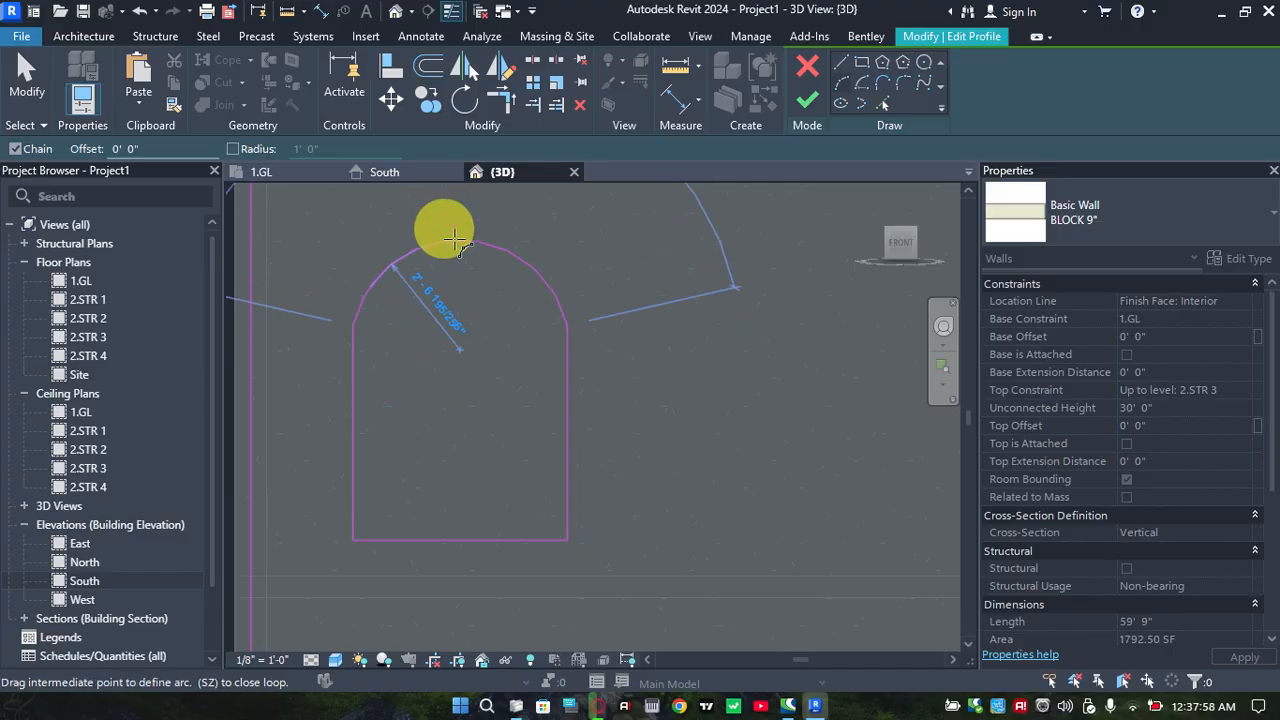
middle_click_drag(461, 268, 461, 366)
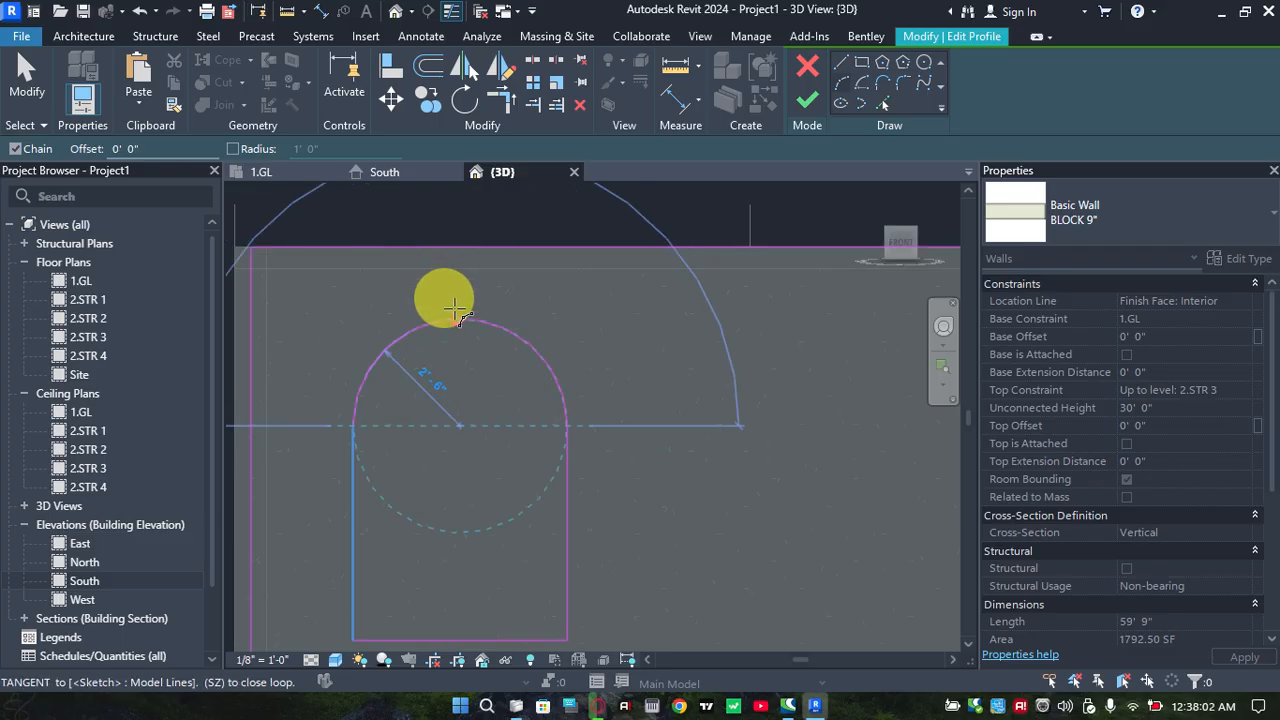
left_click(455, 308)
Close the middle storey opening with a semicircular arc of 2' 6" radius between the upper ends of its sides
scroll(435, 418, "down", 1)
middle_click_drag(428, 490, 469, 254)
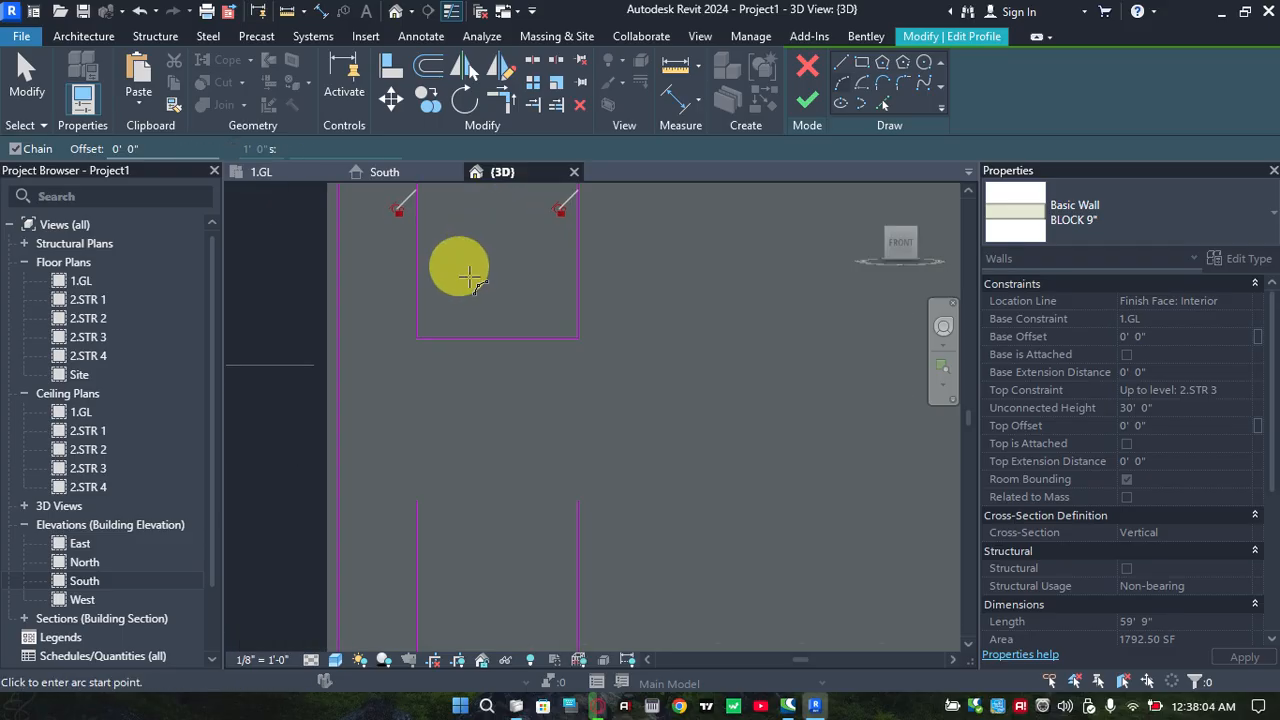
middle_click_drag(474, 406, 482, 297)
scroll(417, 391, "up", 1)
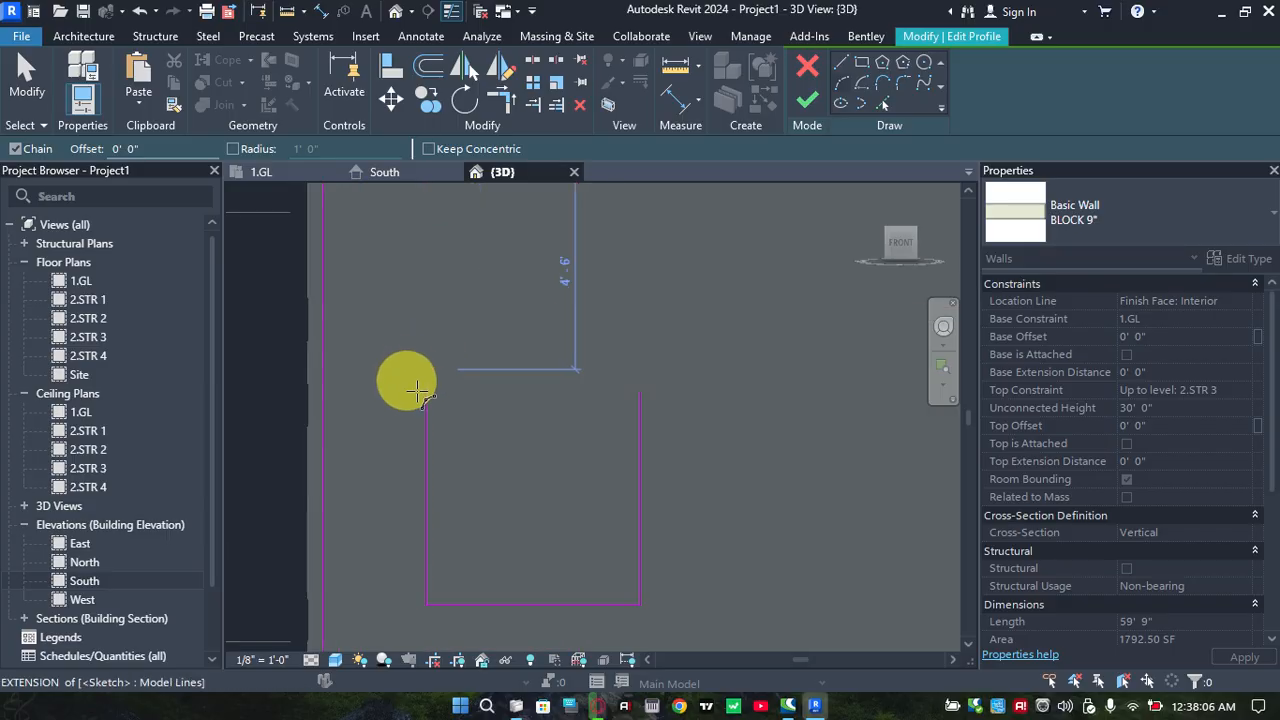
left_click(447, 395)
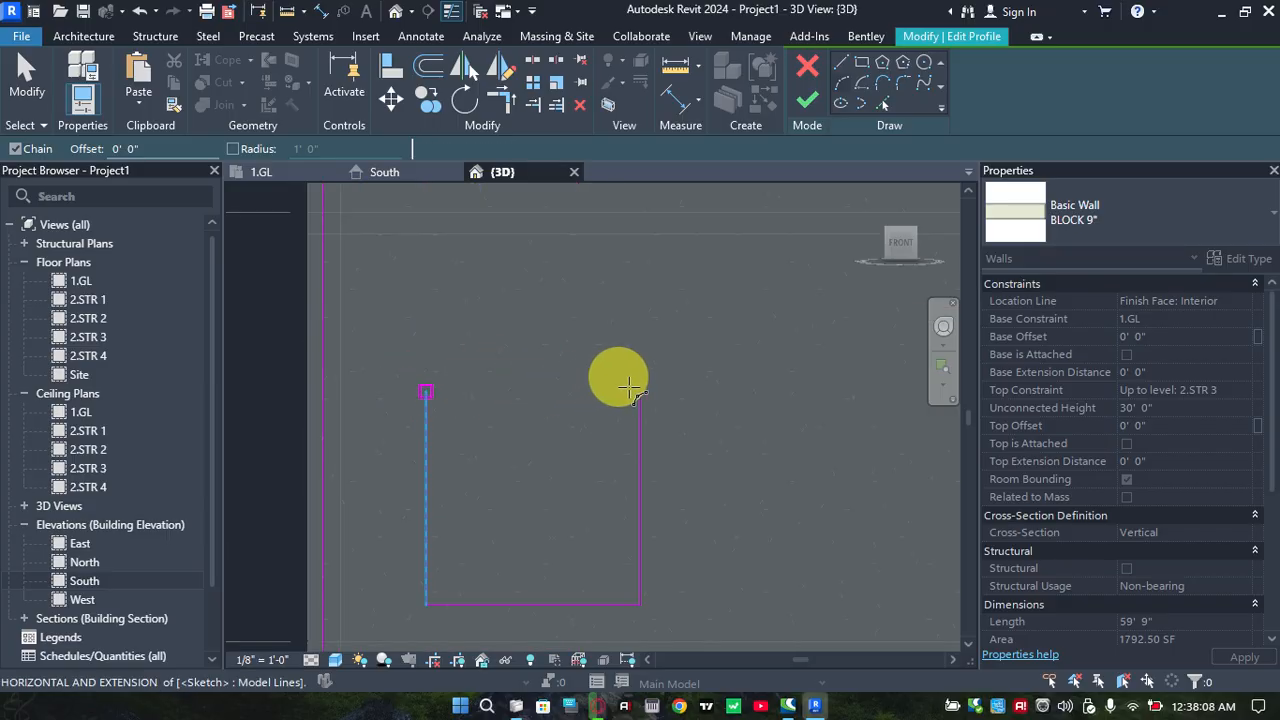
left_click(640, 392)
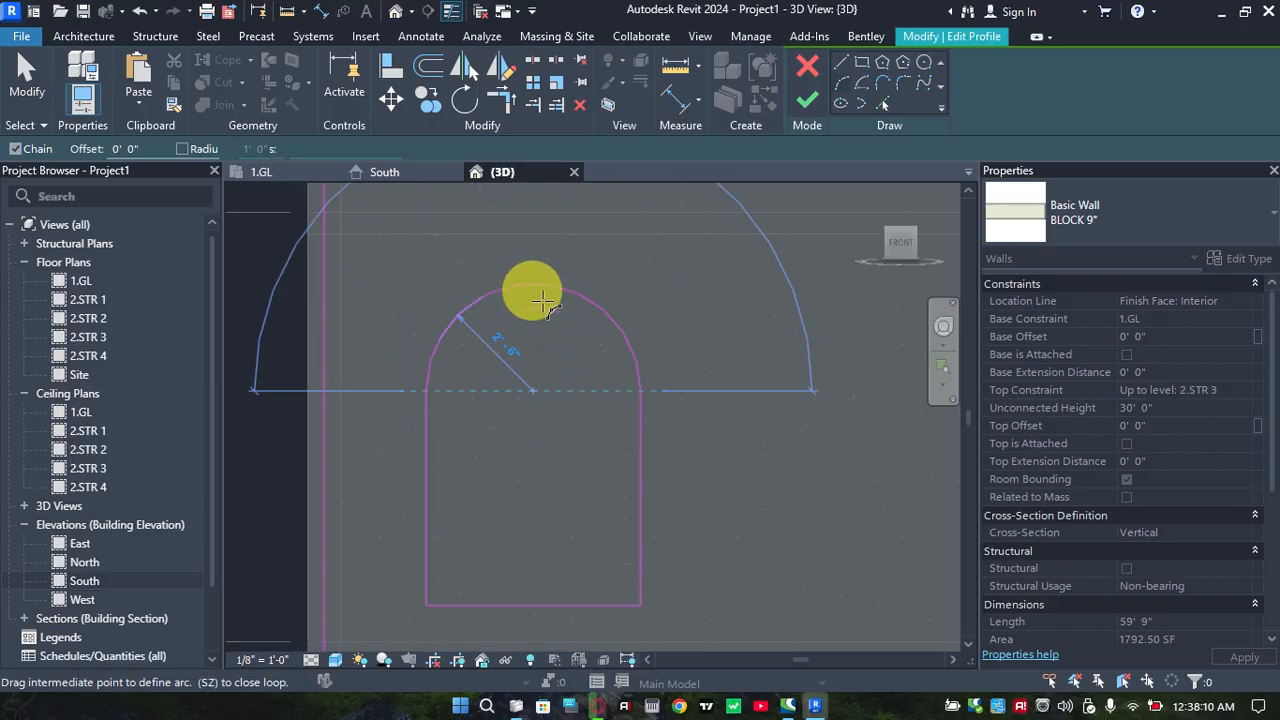
left_click(515, 358)
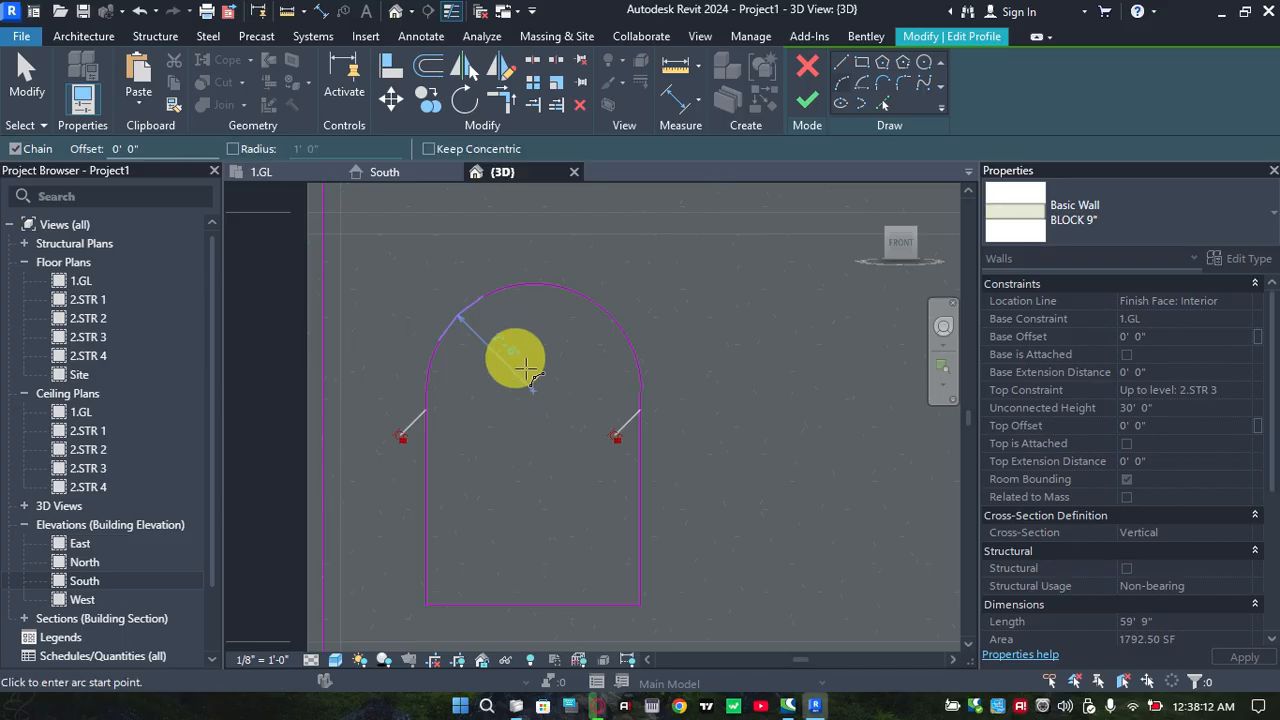
key("Escape")
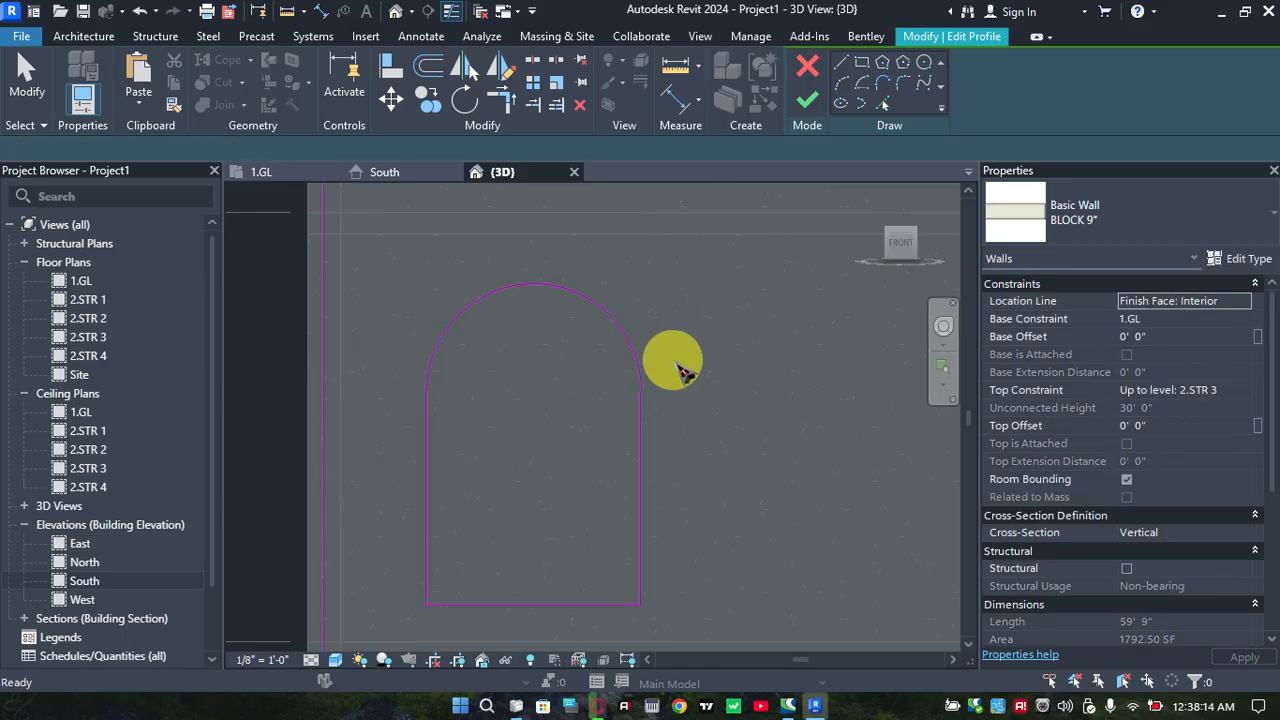
Finish the wall profile edit to cut the two arched openings and the rectangular opening, and leave the wall unselected
scroll(688, 396, "down", 4)
middle_click_drag(673, 414, 605, 423)
scroll(622, 391, "down", 2)
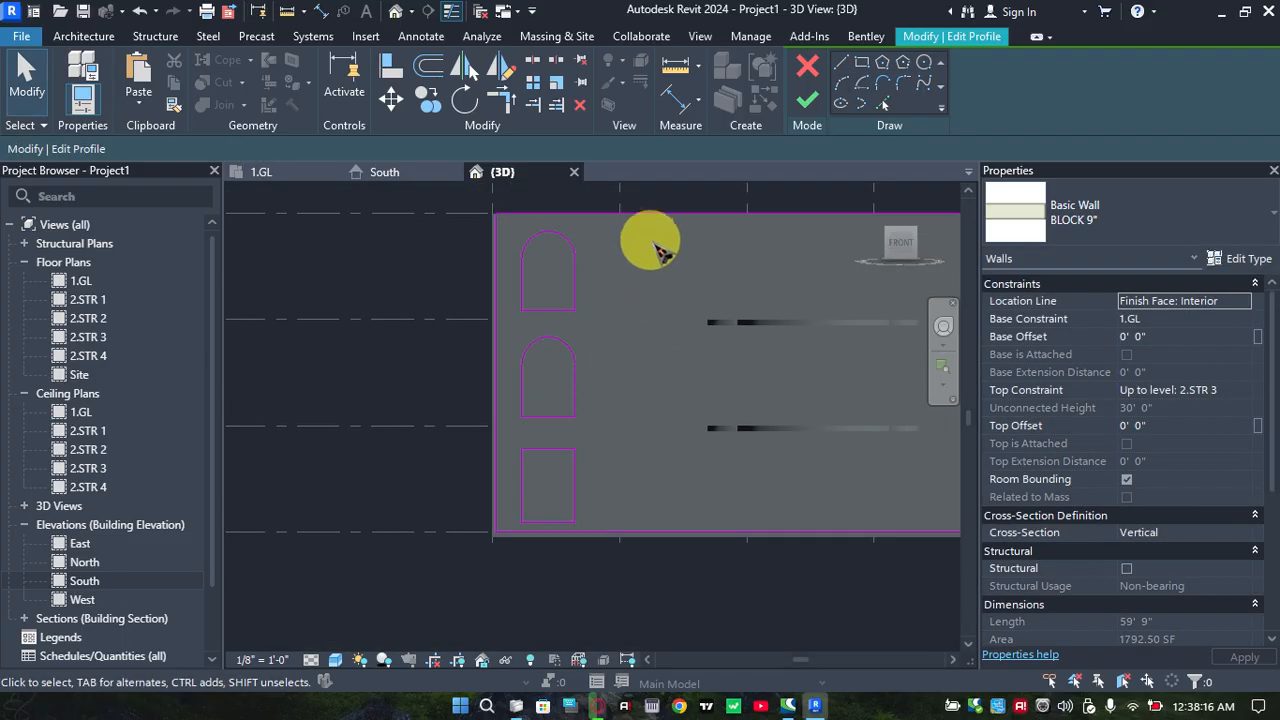
left_click(807, 103)
left_click(508, 400)
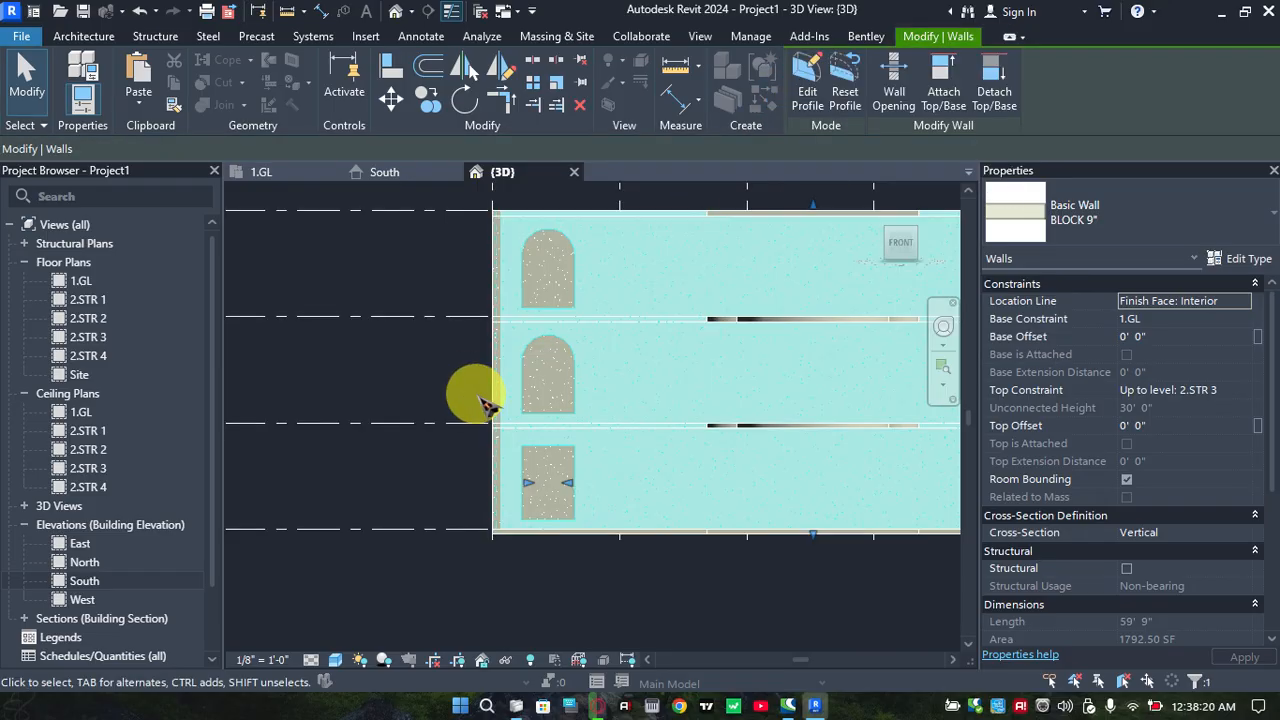
left_click(408, 394)
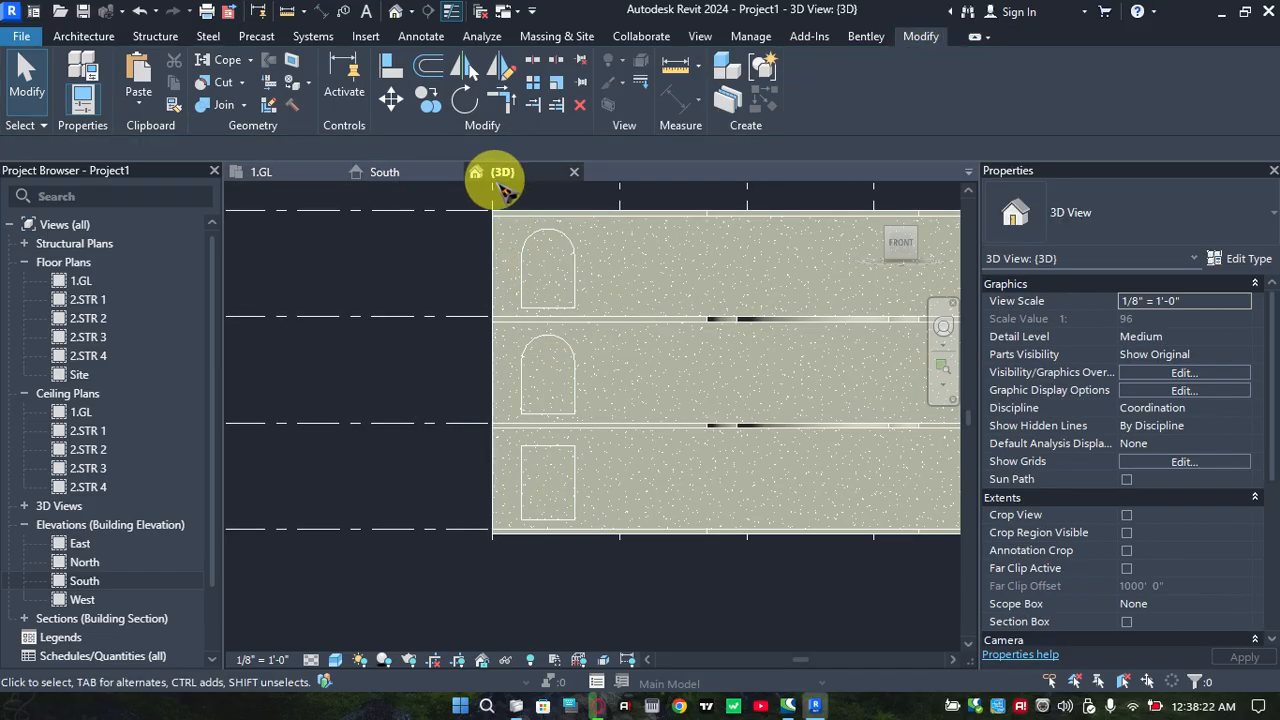
Examine the arched and rectangular openings in the front wall from isometric and side views of the 3D model
middle_click_drag(870, 195, 540, 395, "shift")
scroll(540, 395, "up", 10)
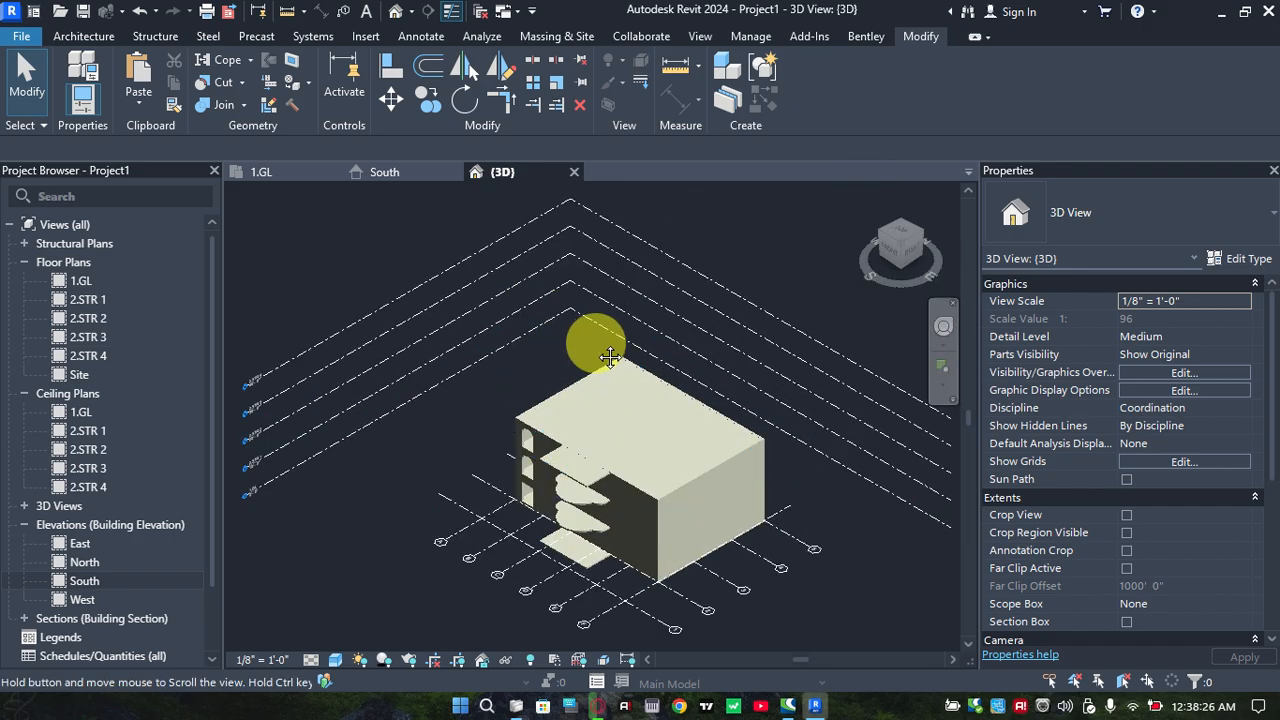
scroll(614, 285, "up", 8)
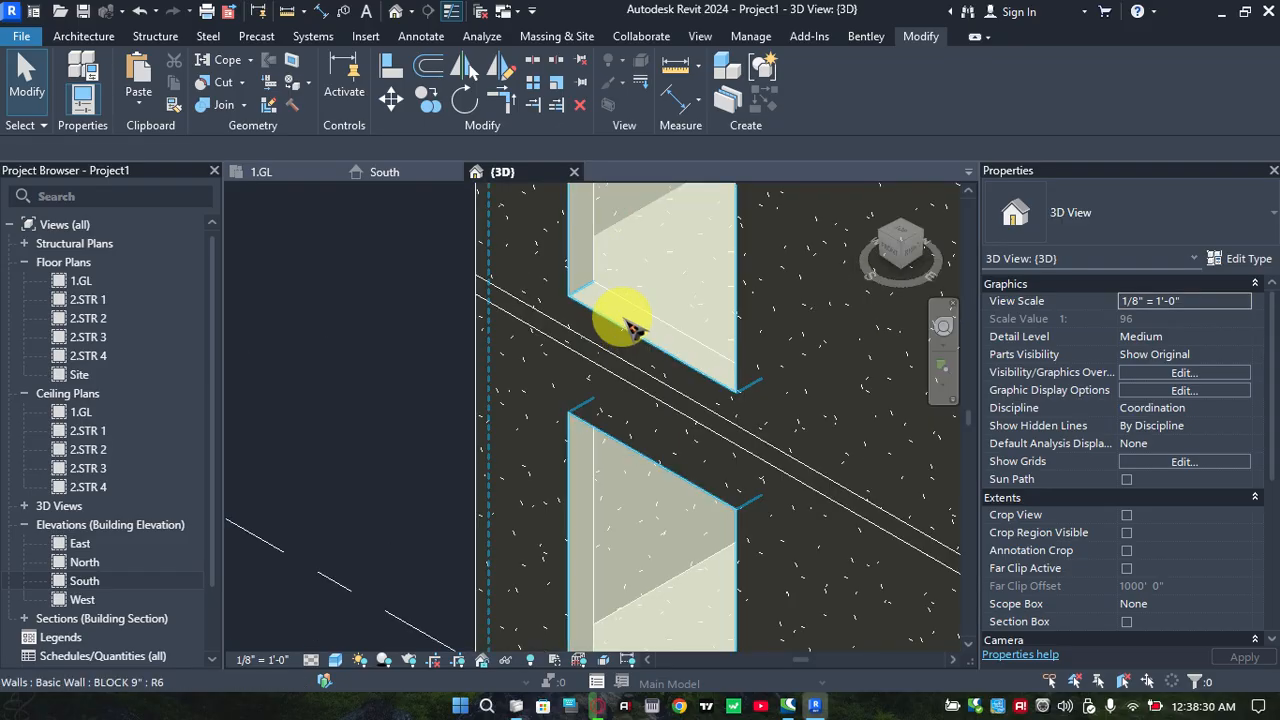
scroll(630, 325, "down", 5)
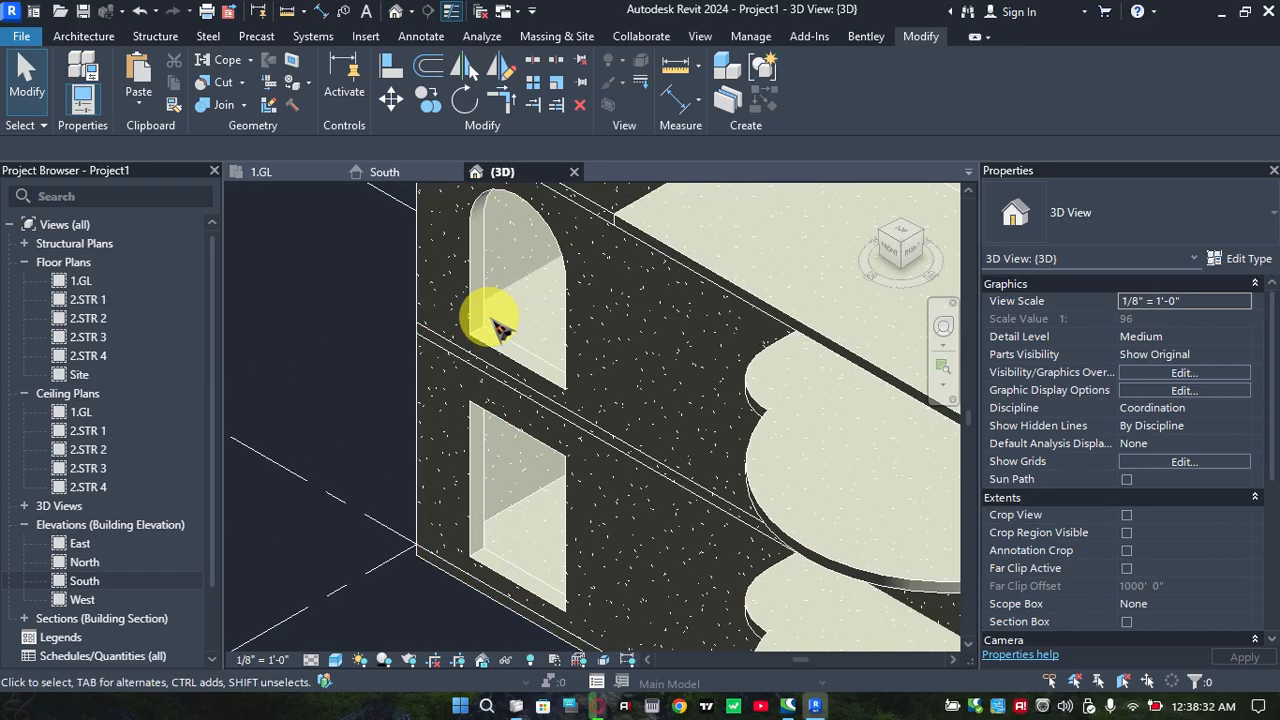
scroll(497, 330, "down", 6)
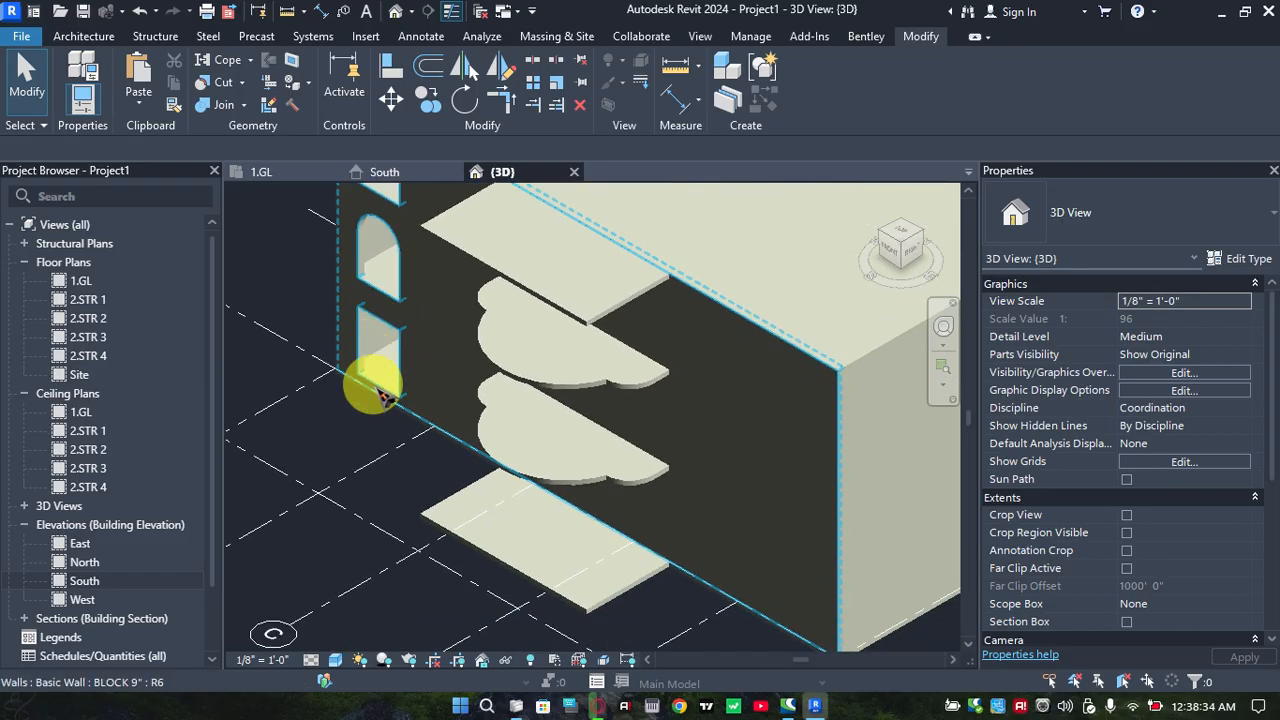
scroll(375, 395, "down", 3)
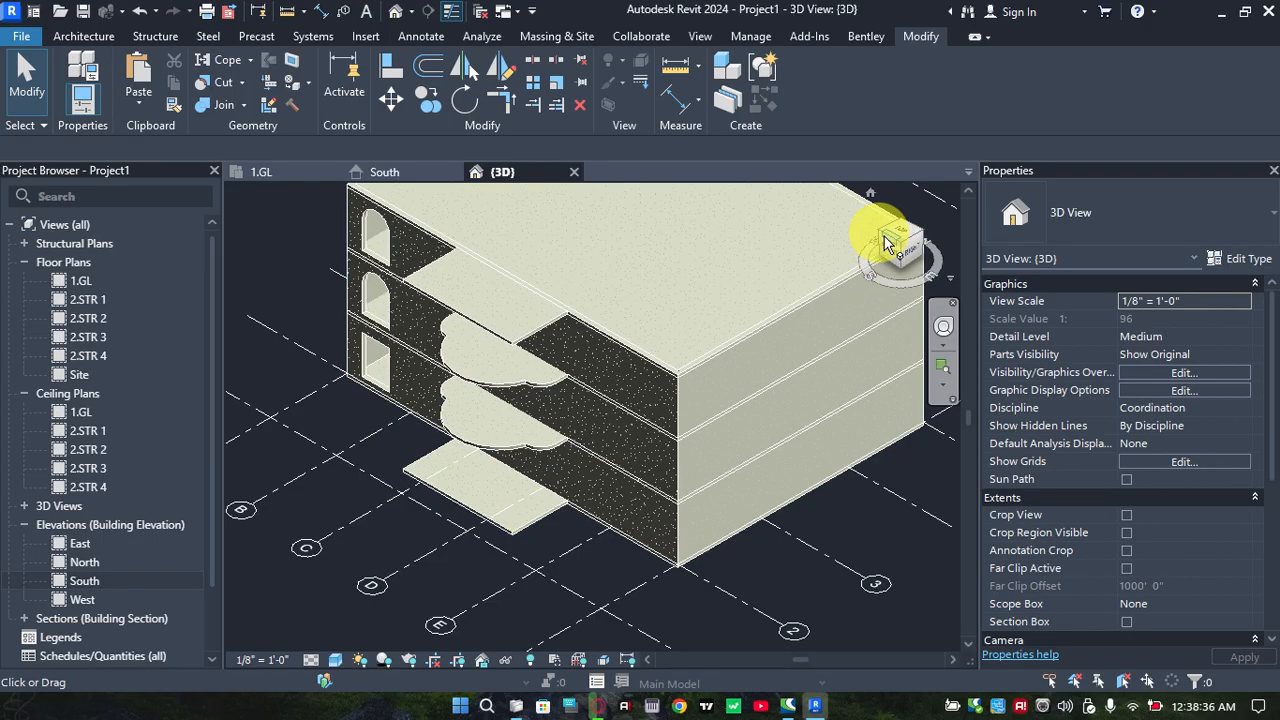
mouse_move(900, 245)
left_mouse_down()
mouse_move(914, 246)
mouse_move(243, 234)
mouse_move(337, 234)
mouse_move(400, 252)
mouse_move(409, 214)
mouse_move(434, 194)
mouse_move(450, 636)
left_mouse_up()
scroll(508, 237, "up", 6)
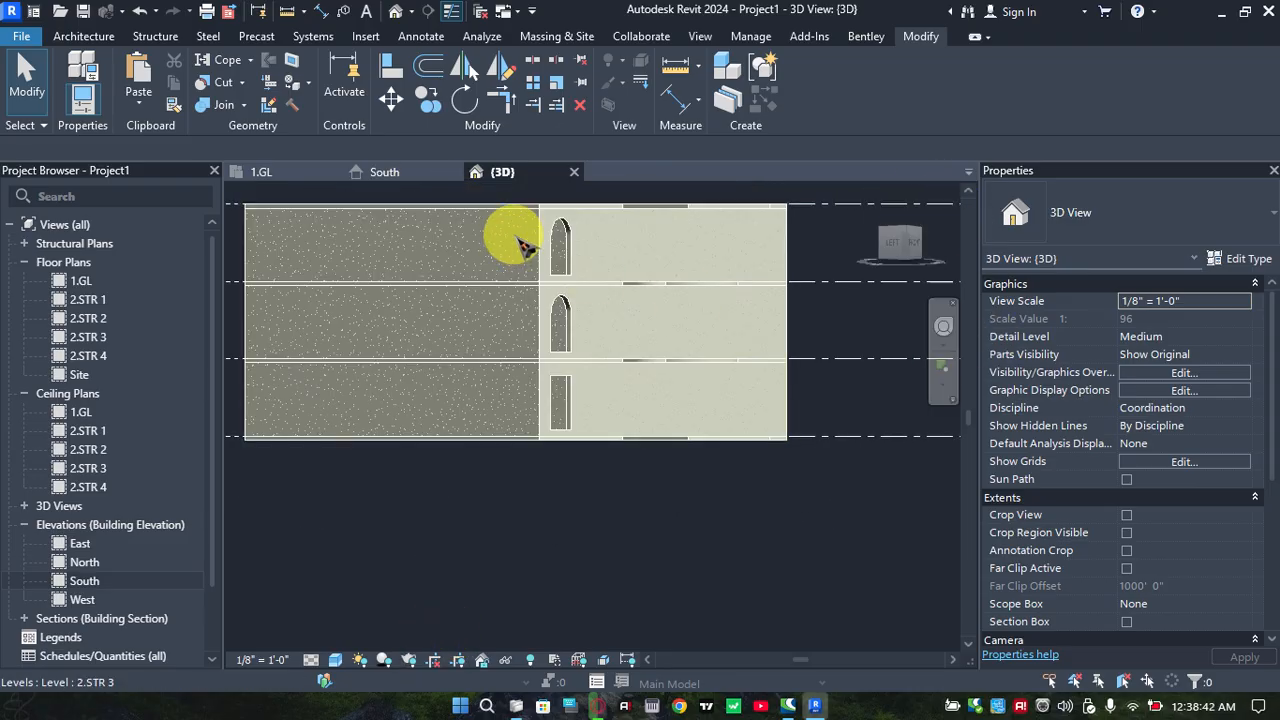
scroll(603, 255, "up", 3)
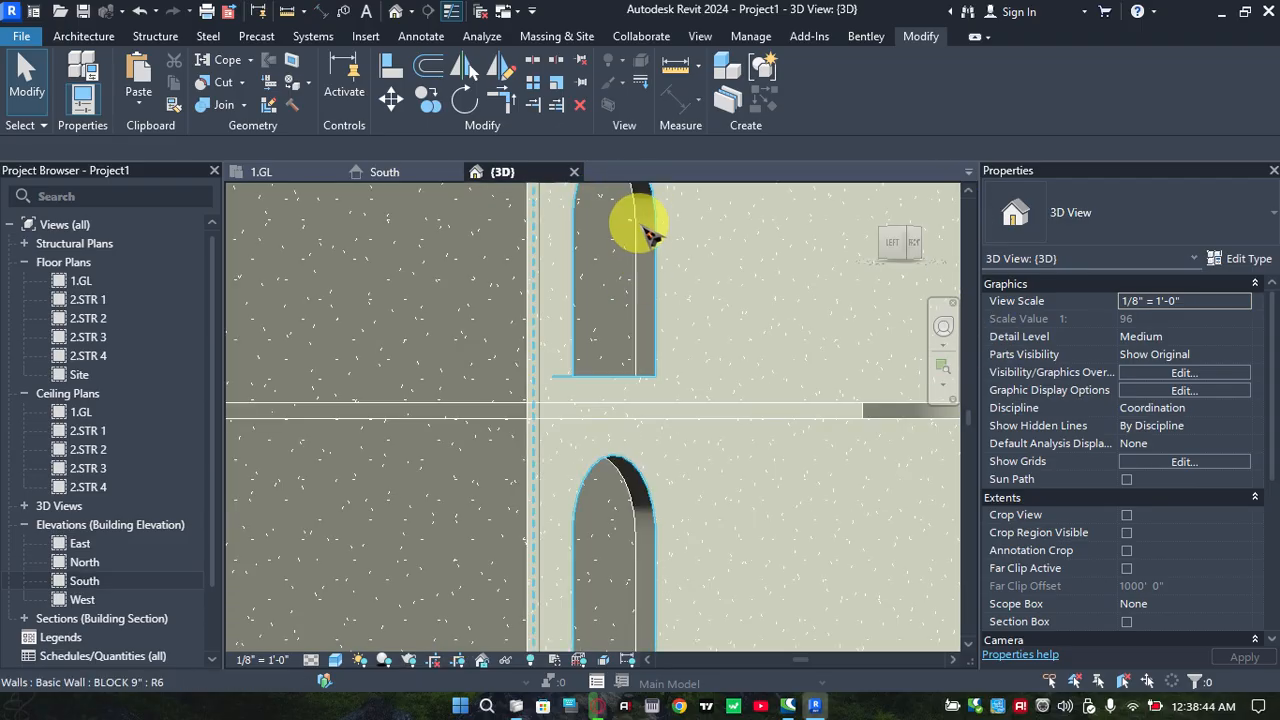
scroll(655, 280, "down", 1)
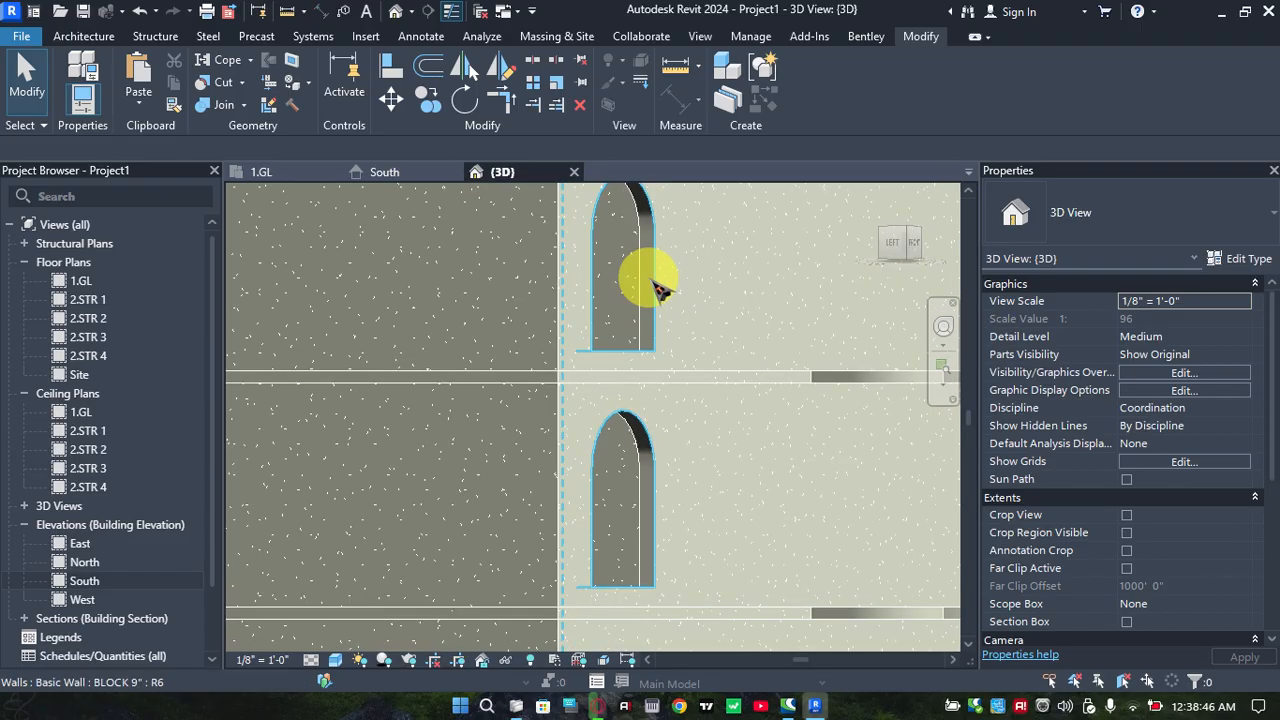
scroll(640, 305, "down", 2)
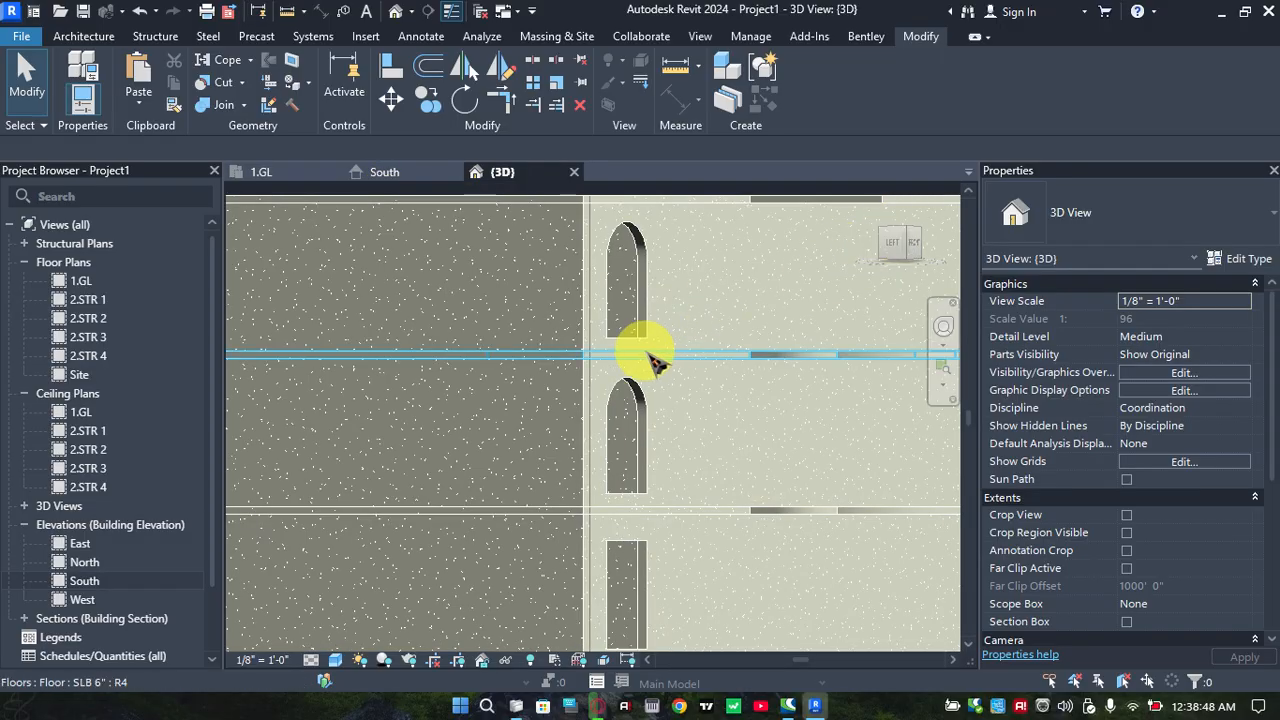
Check the front wall and its opening on the 1.GL floor plan, and return to the 3D model
scroll(655, 371, "down", 2)
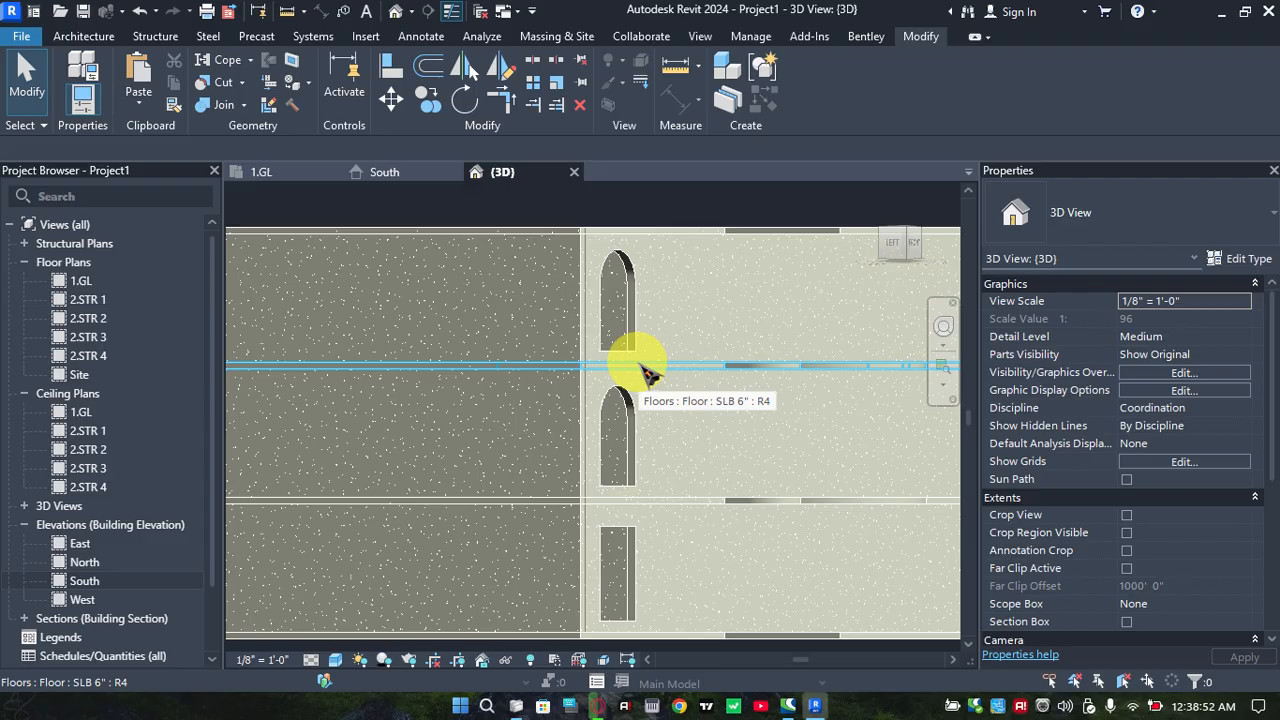
scroll(700, 365, "down", 3)
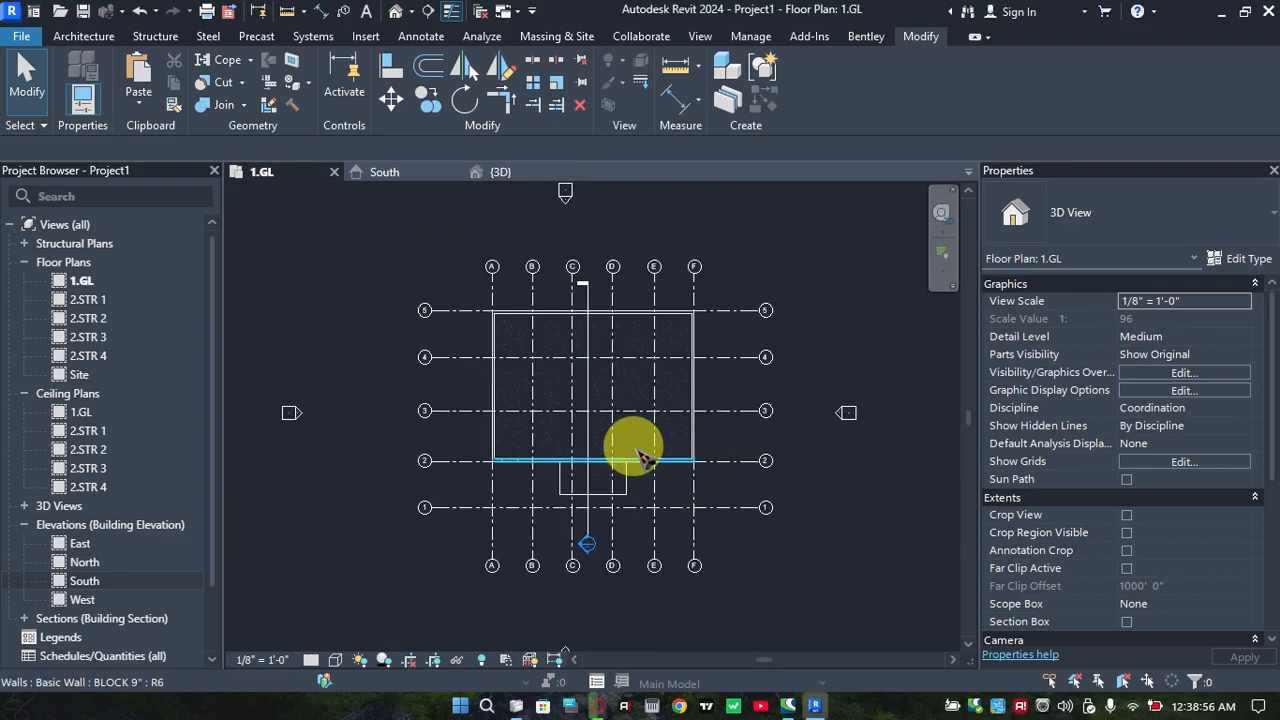
scroll(605, 425, "up", 5)
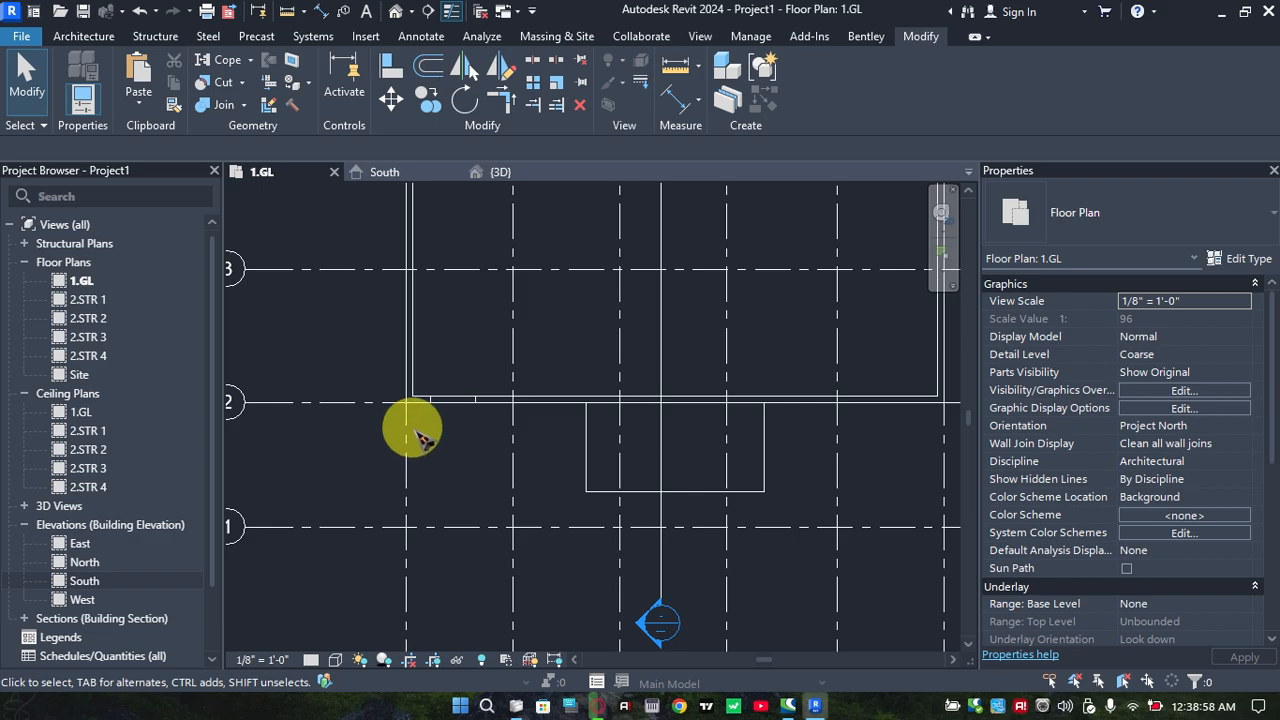
scroll(543, 409, "up", 2)
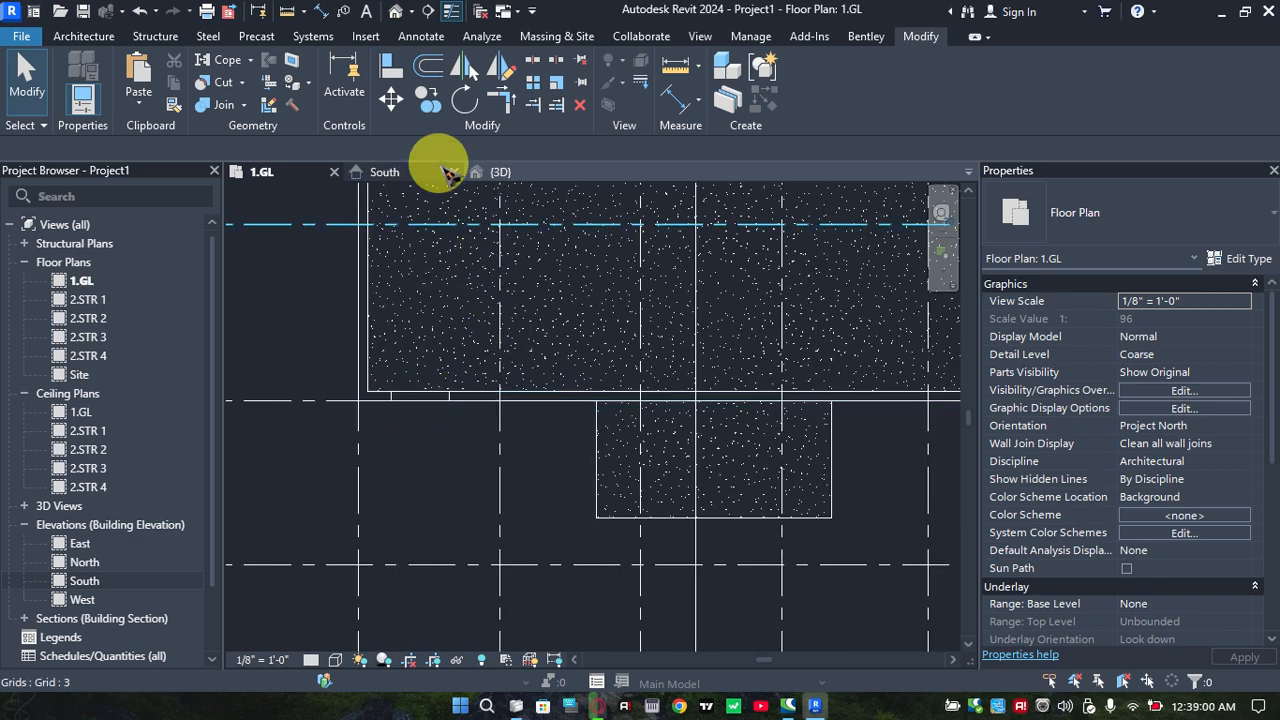
left_click(521, 173)
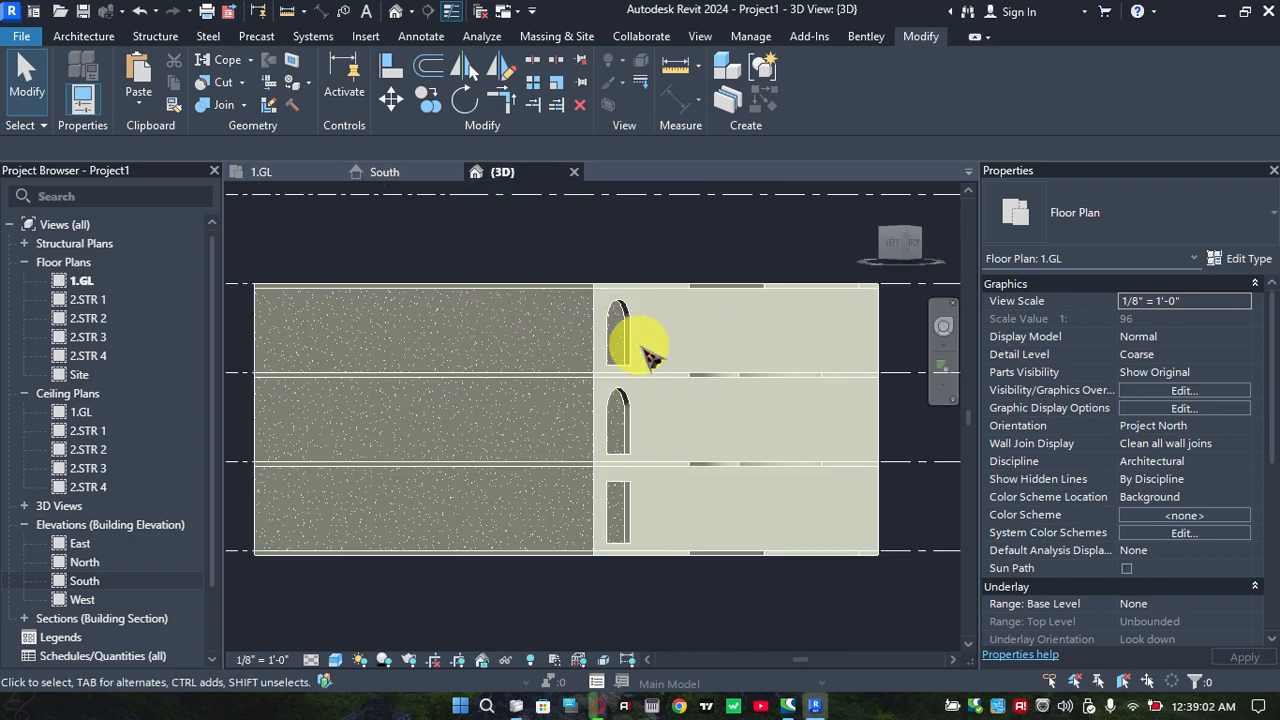
Open the front wall's profile sketch for editing, with the three openings facing the viewer in the 3D model
left_click(622, 318)
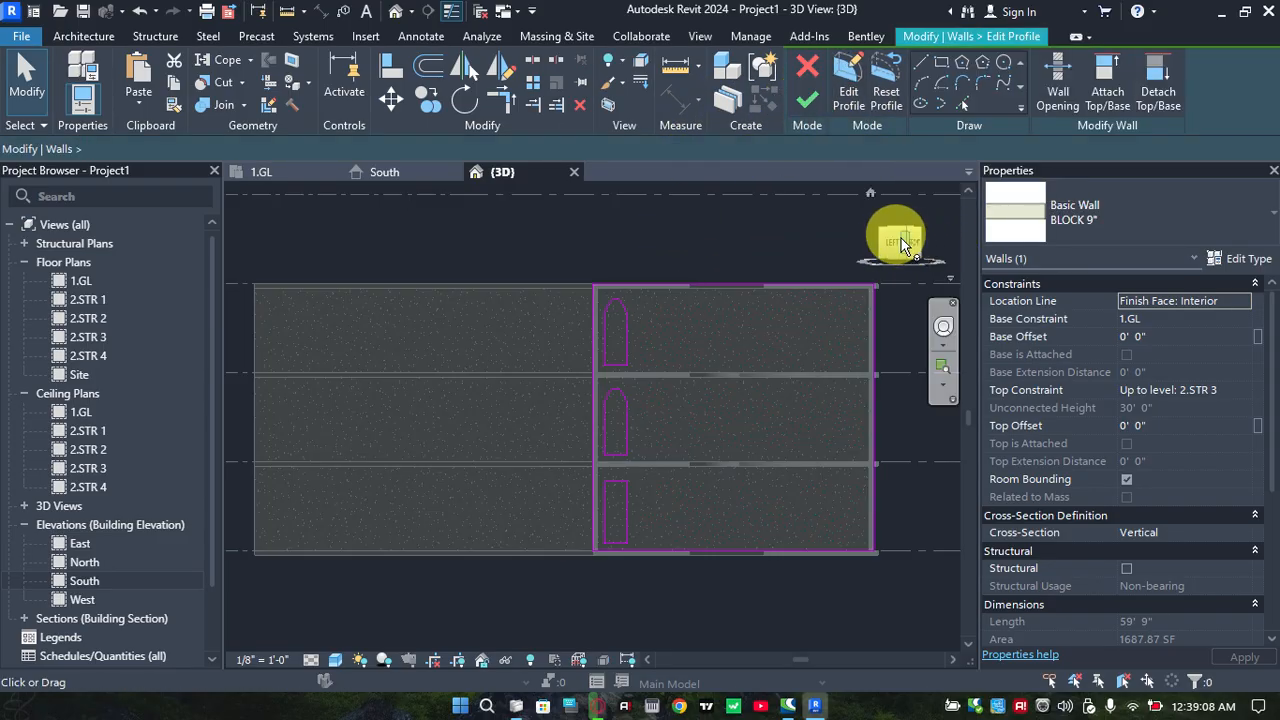
left_click(914, 249)
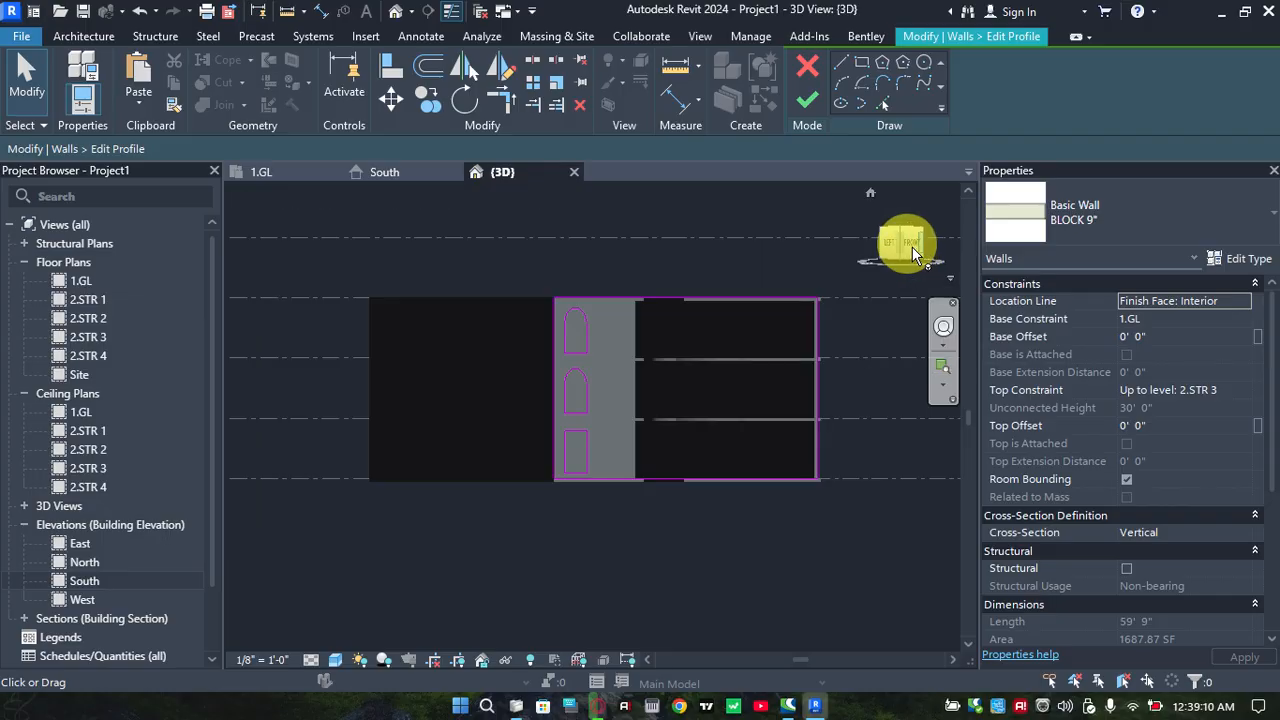
scroll(575, 325, "up", 3)
middle_click_drag(550, 302, 538, 380)
scroll(540, 382, "up", 1)
scroll(603, 463, "up", 2)
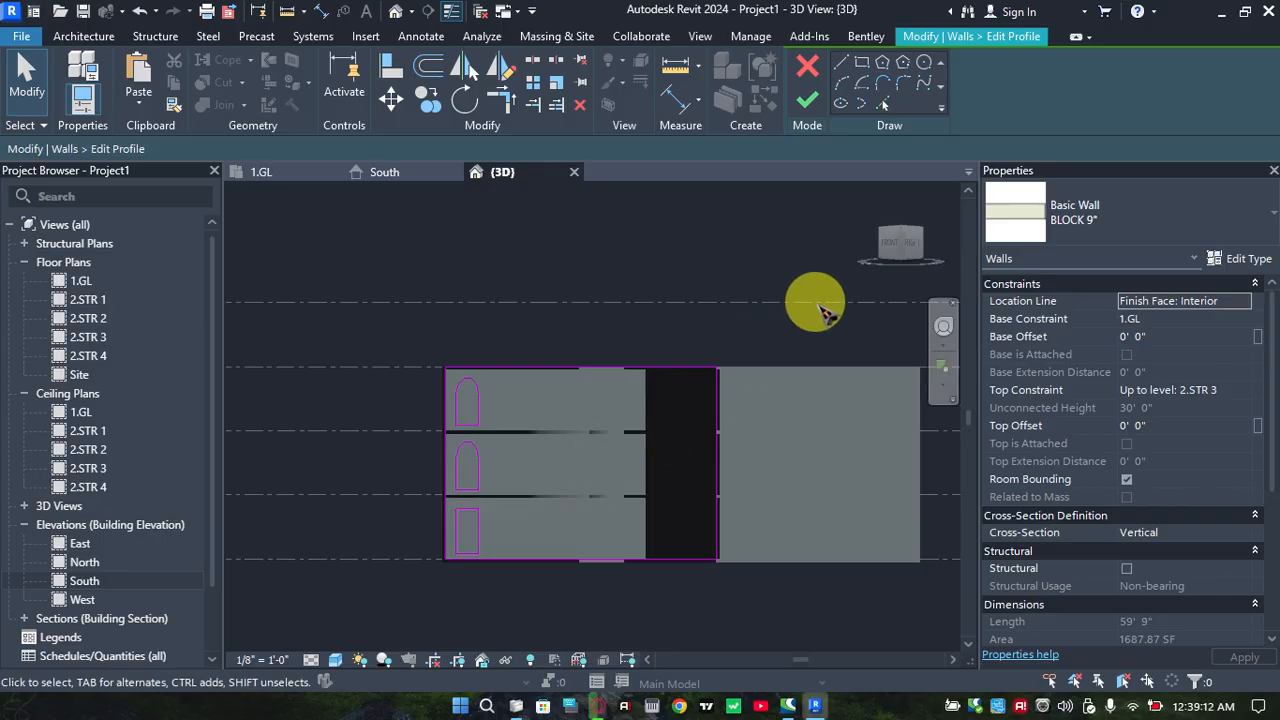
left_click(894, 243)
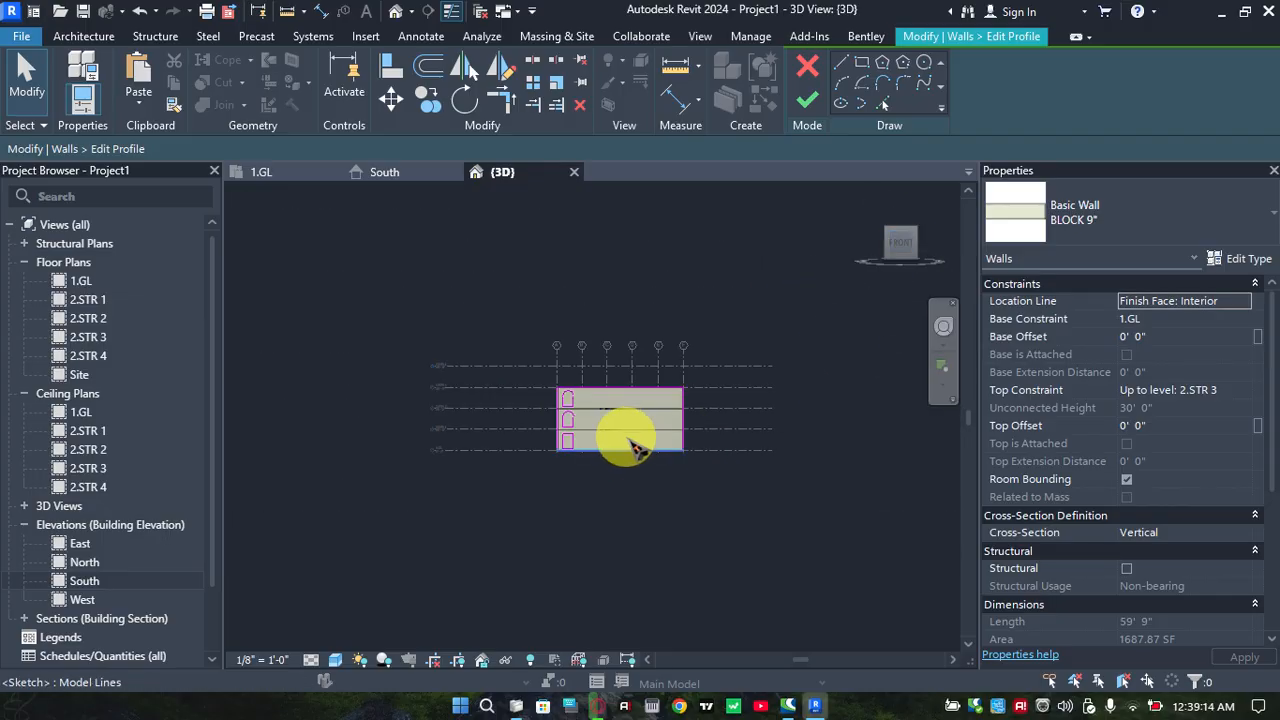
scroll(550, 435, "up", 5)
middle_click_drag(562, 420, 569, 402)
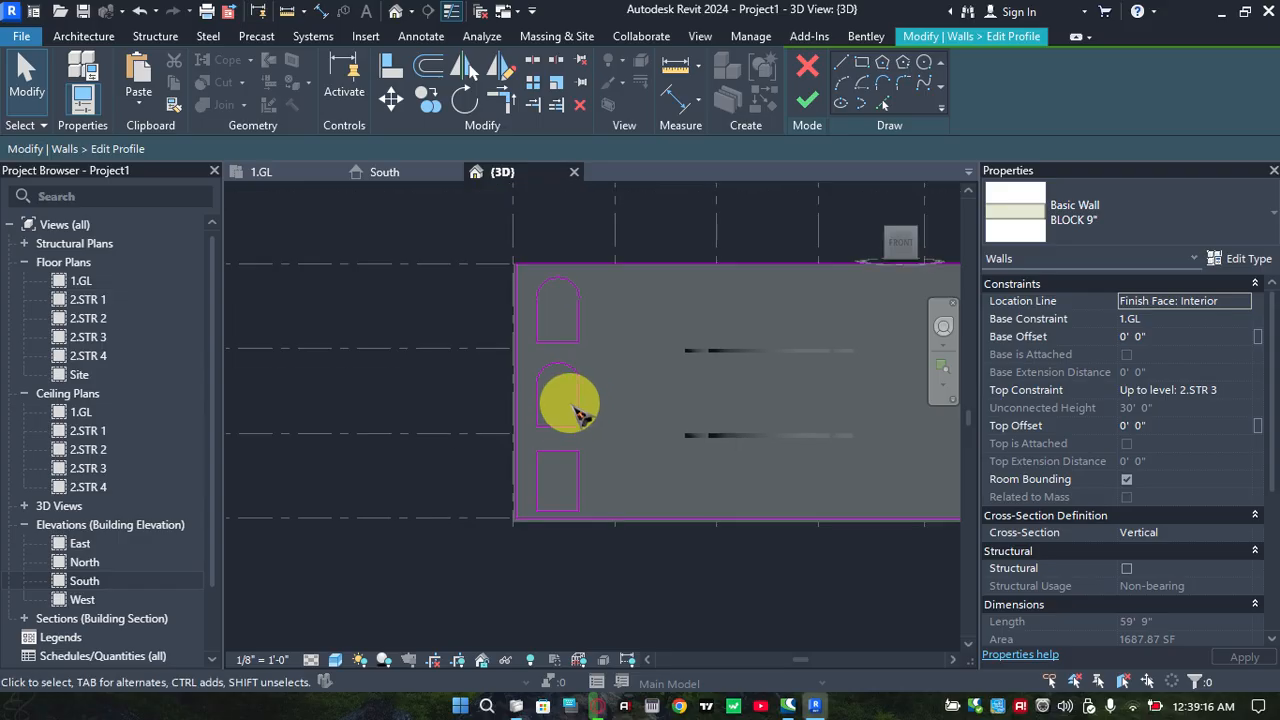
scroll(562, 380, "up", 2)
scroll(572, 375, "down", 1)
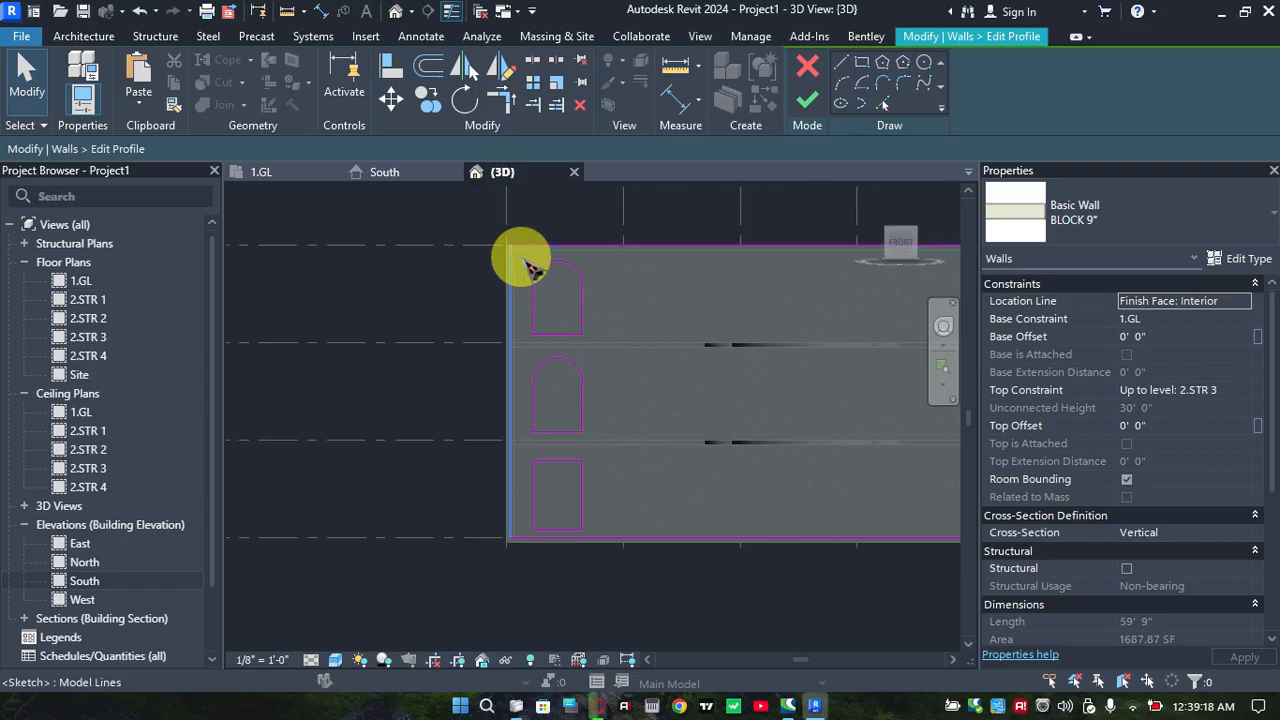
Try to copy the three stacked openings horizontally along the front wall from the lower corner of the rectangular opening
left_click_drag(522, 257, 606, 523)
scroll(594, 471, "up", 3)
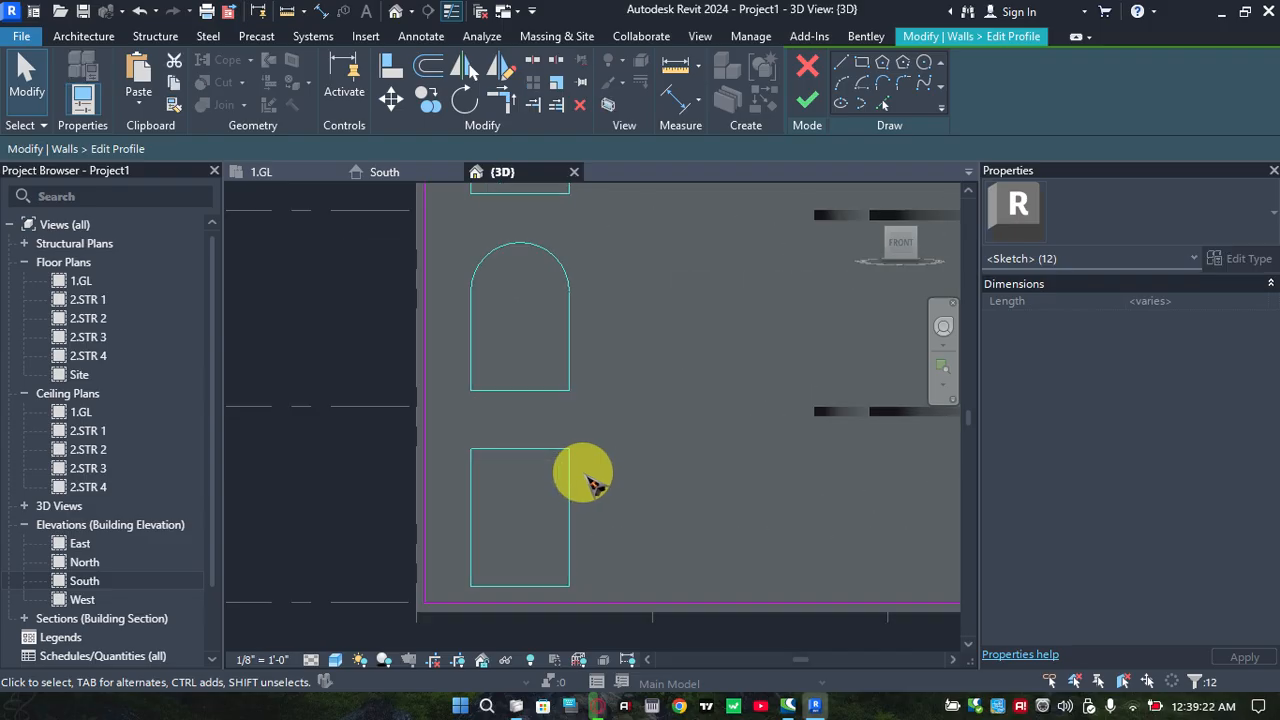
scroll(590, 478, "up", 3)
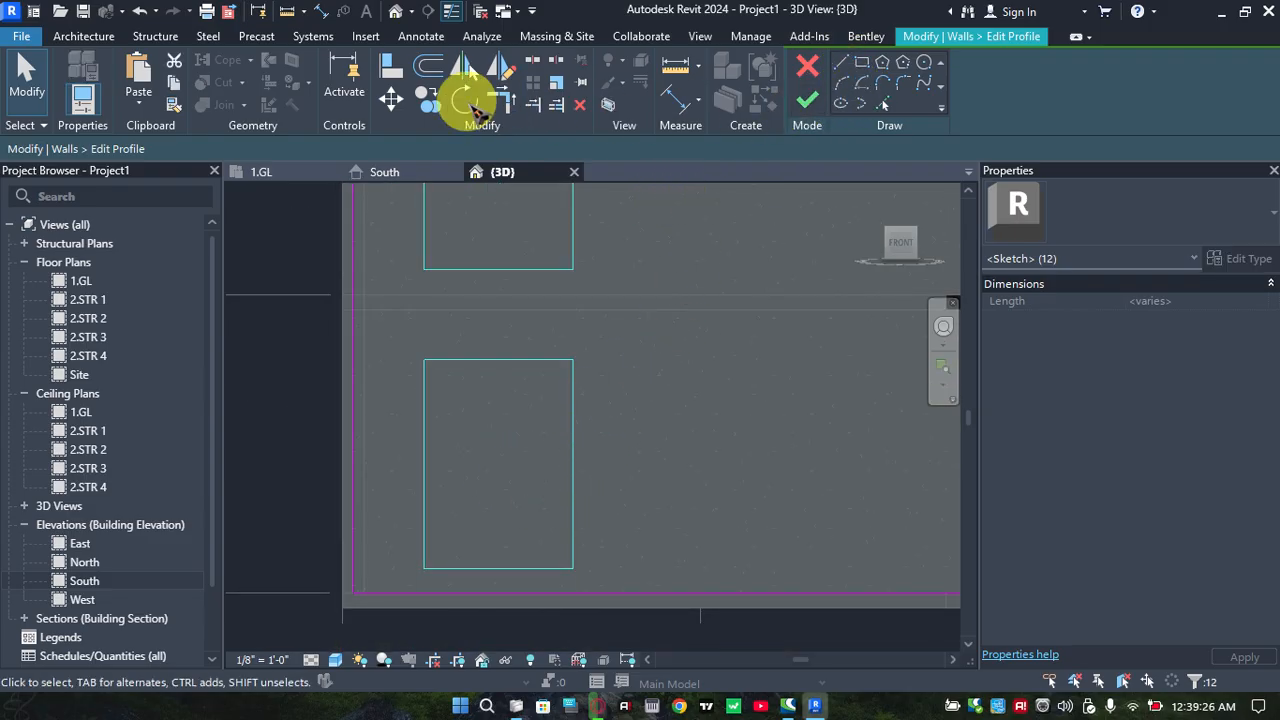
left_click(572, 562)
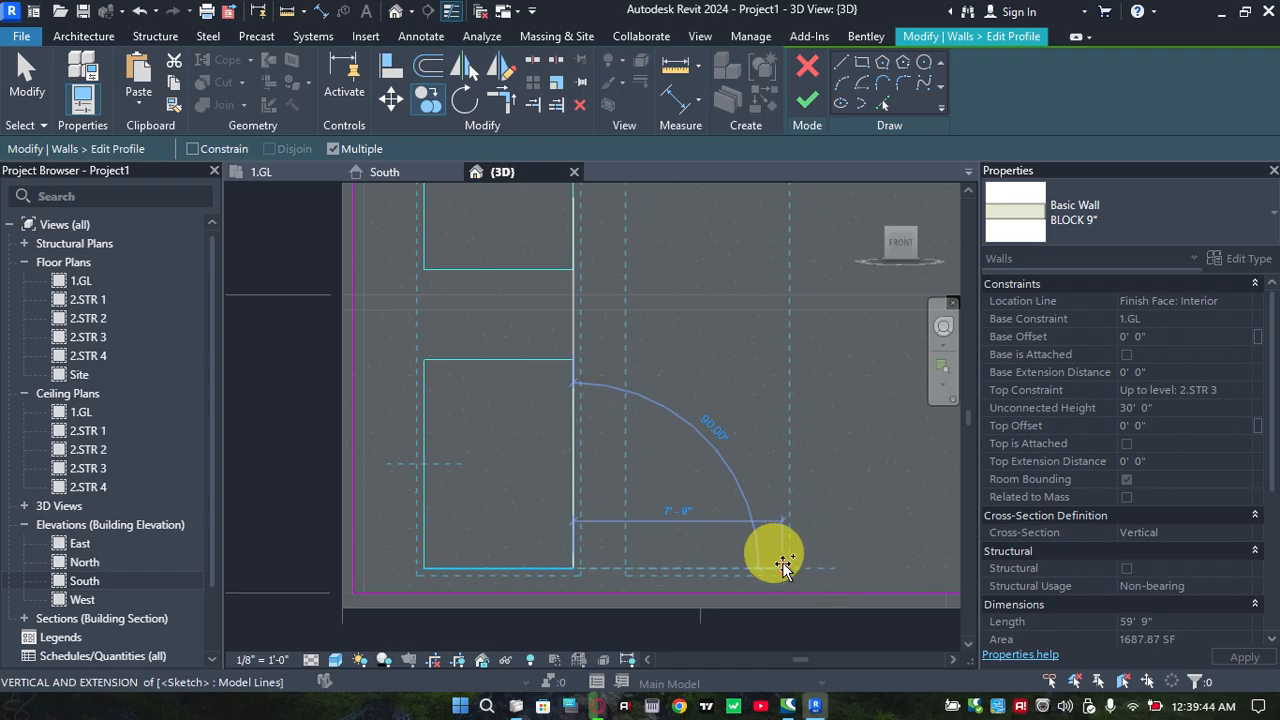
left_click(781, 568)
scroll(567, 506, "down", 2)
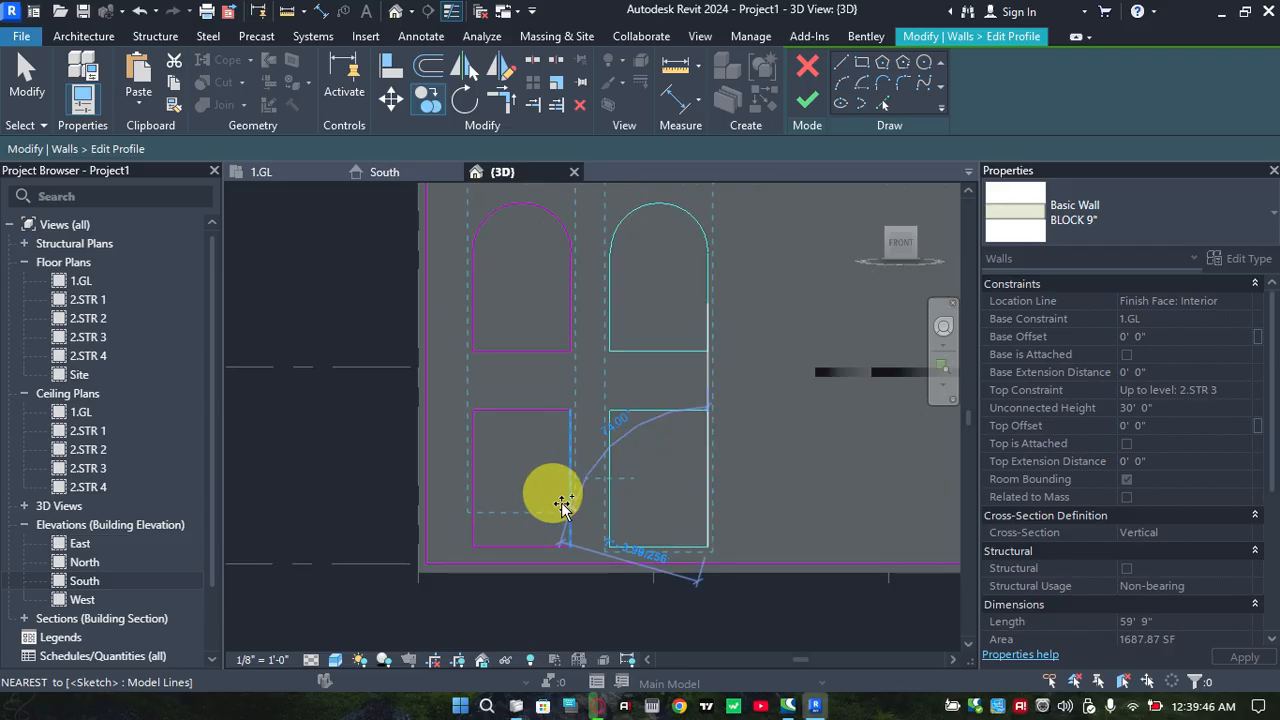
scroll(564, 498, "down", 2)
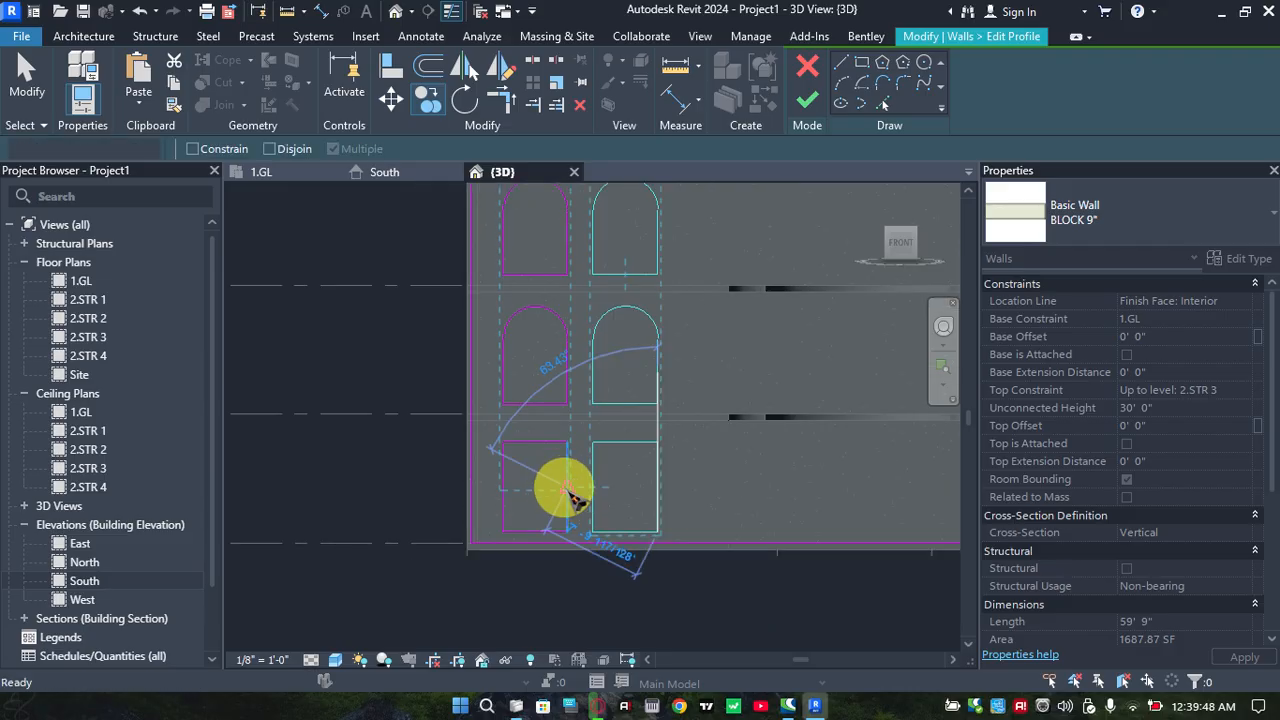
key("Escape")
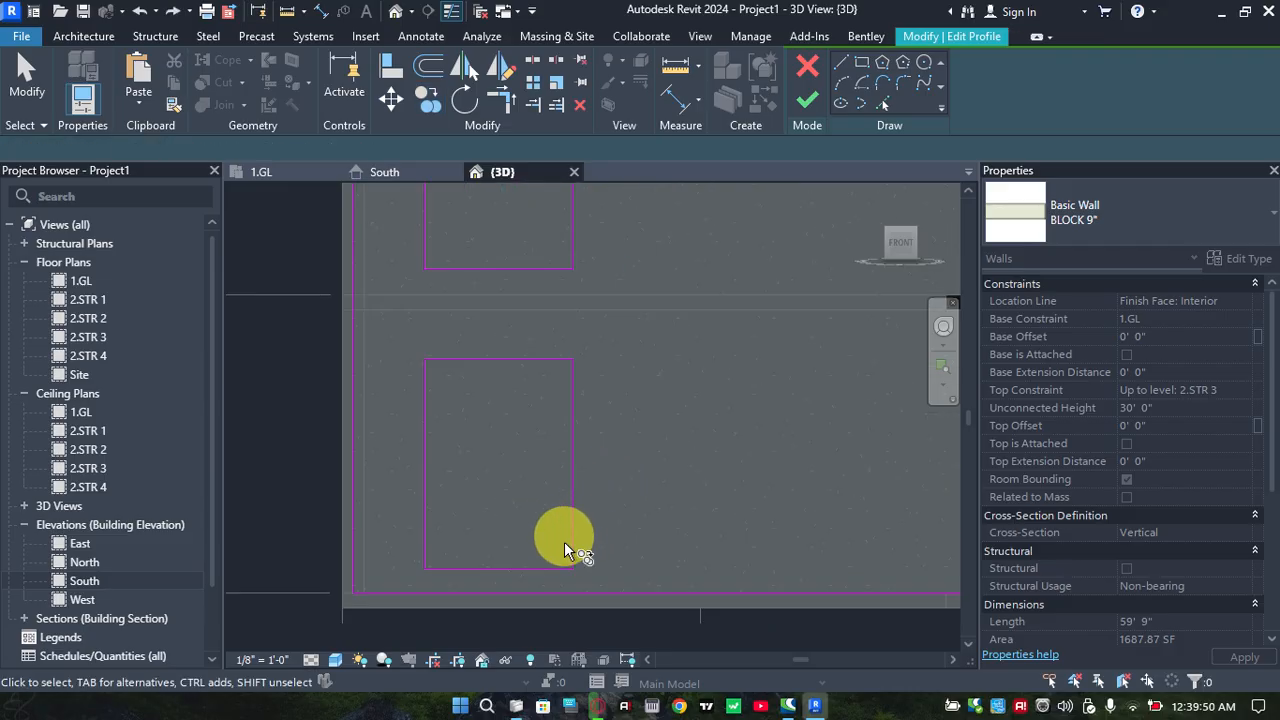
Copy the two arched openings and the rectangular opening 7' horizontally along the front wall
scroll(562, 545, "up", 2)
scroll(570, 562, "down", 3)
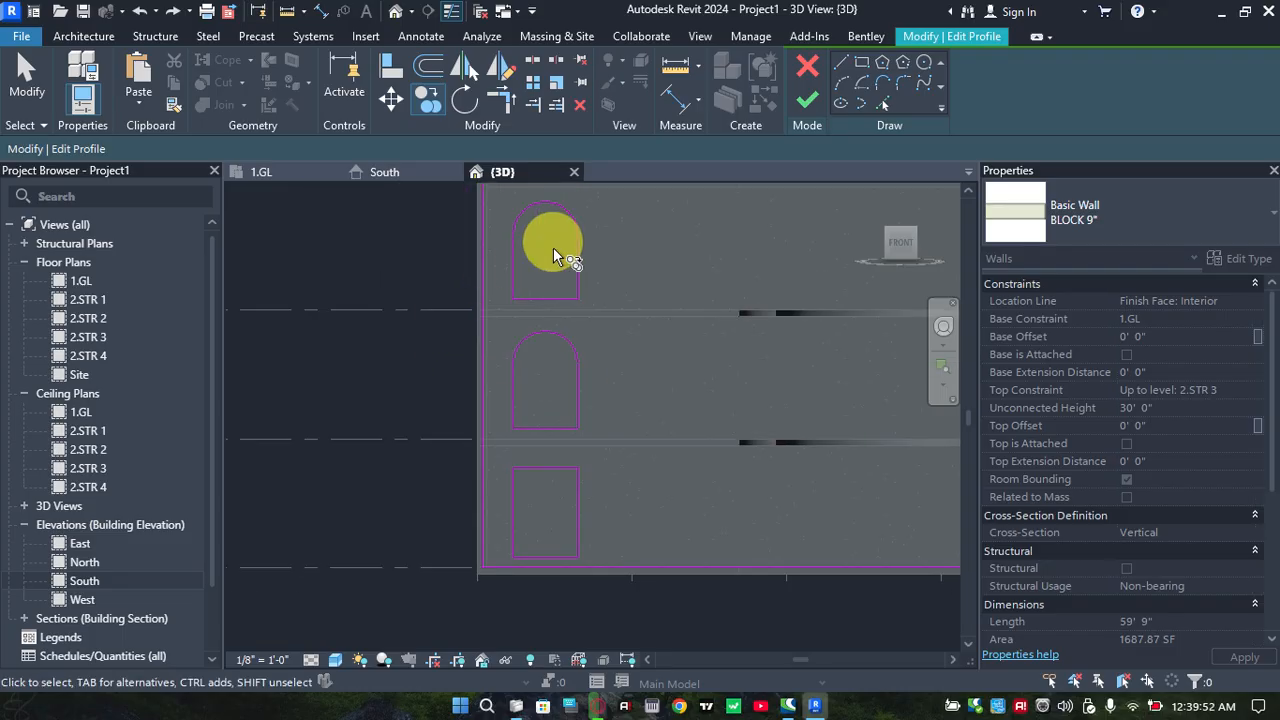
mouse_move(500, 194)
left_mouse_down()
mouse_move(580, 394)
mouse_move(603, 558)
left_mouse_up()
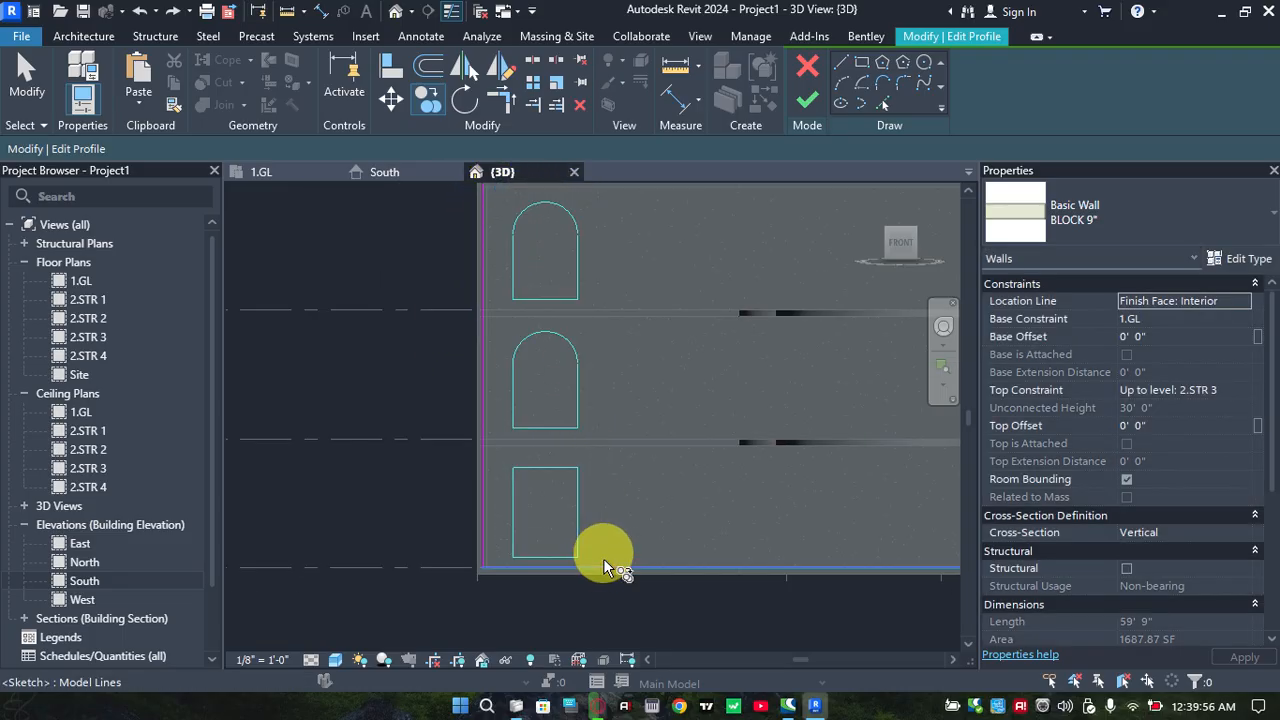
scroll(597, 541, "up", 5)
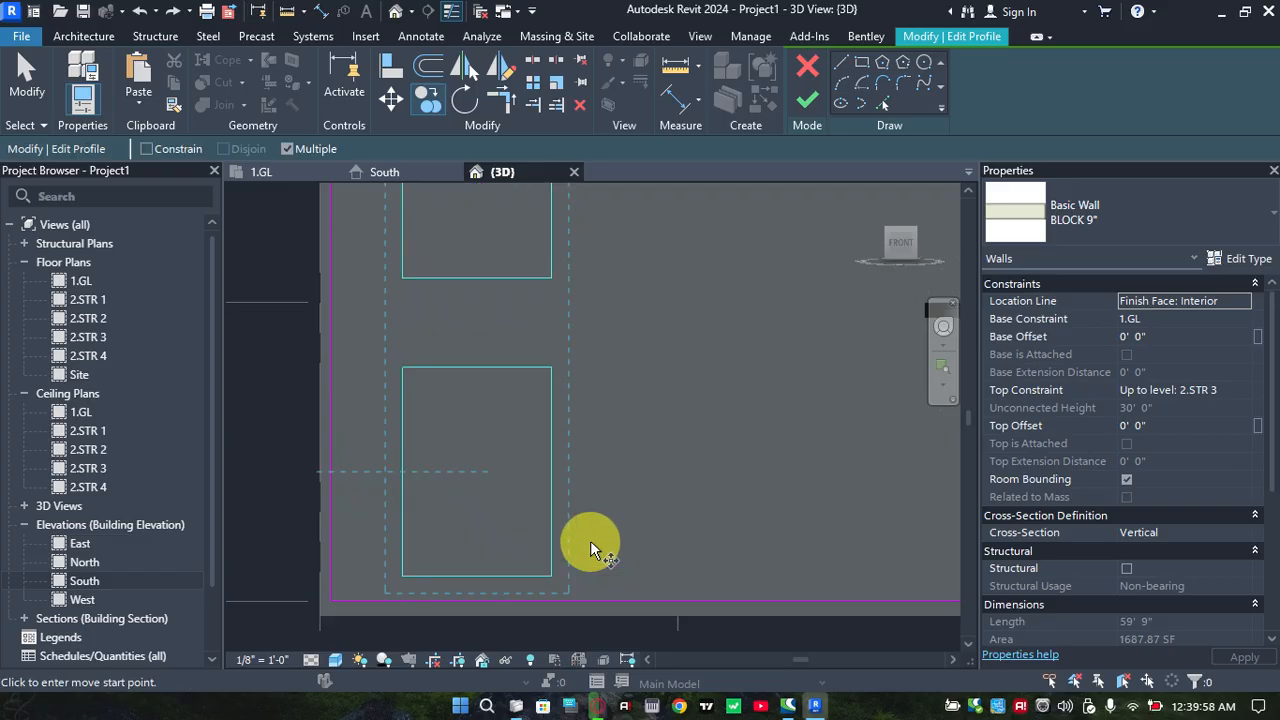
left_click(545, 580)
left_click(748, 583)
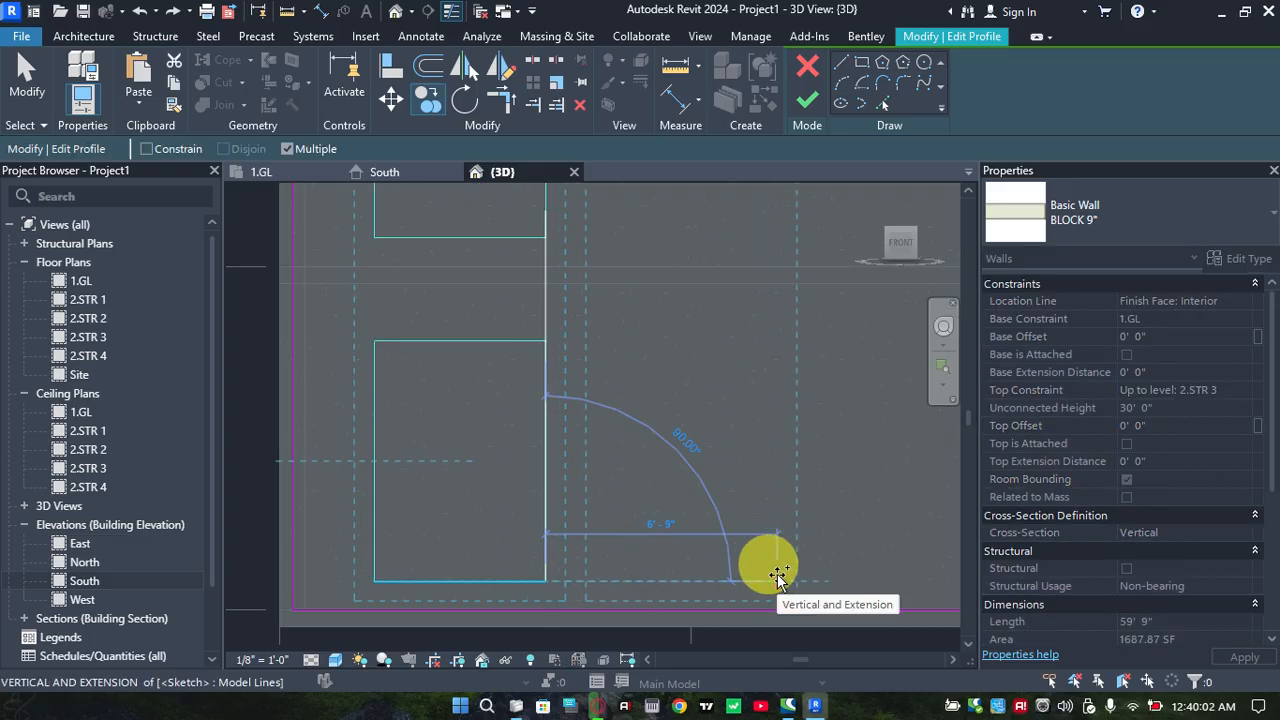
type("7")
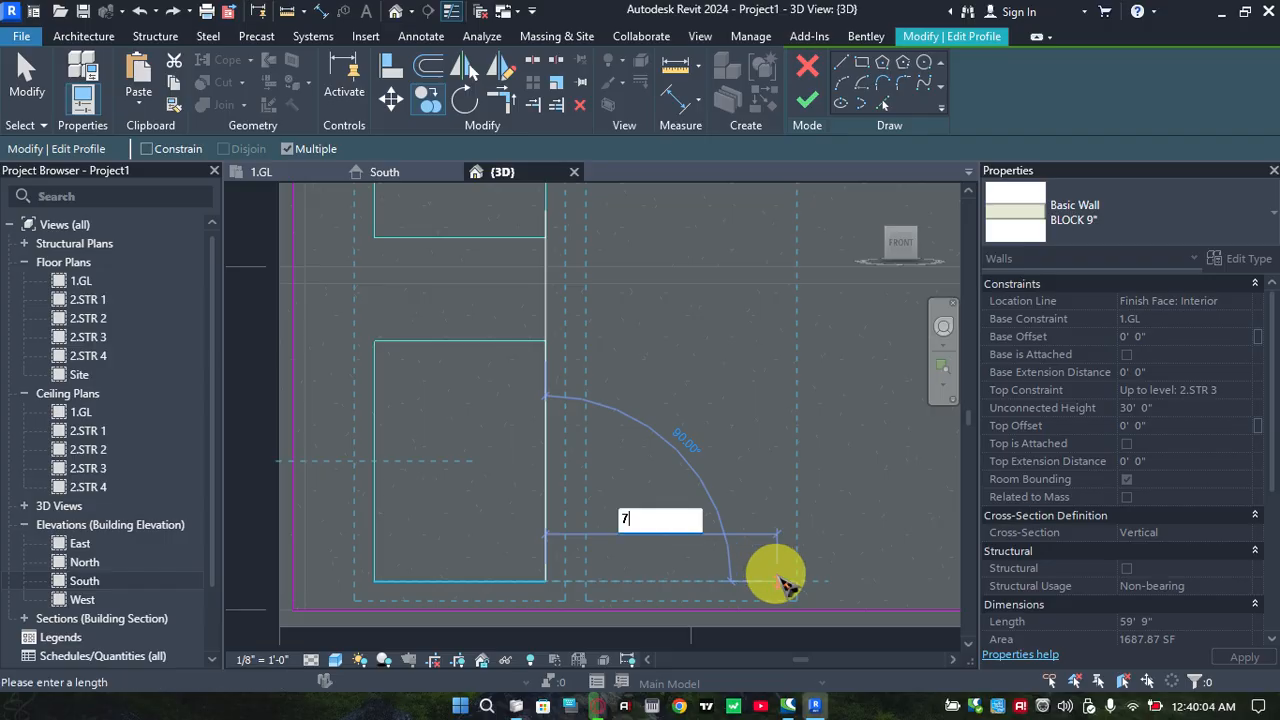
key("Return")
key("Escape")
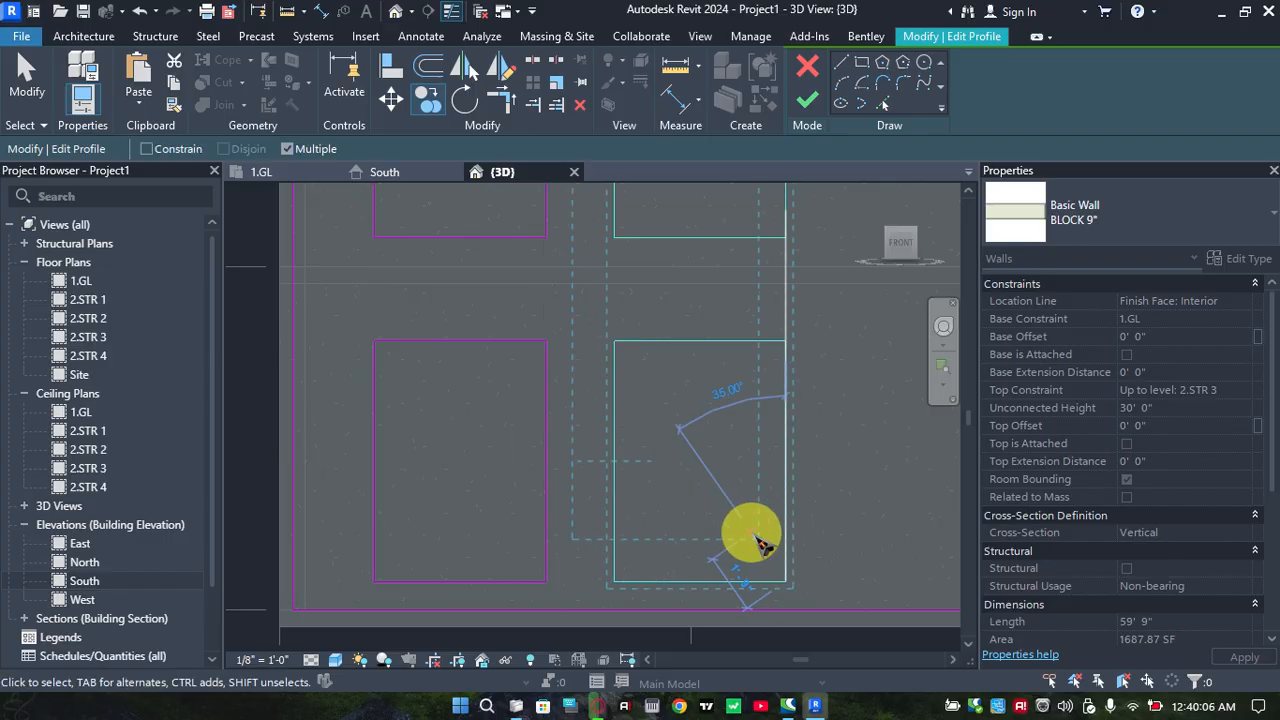
Finish the wall profile edit to cut the second column of openings
scroll(729, 509, "down", 3)
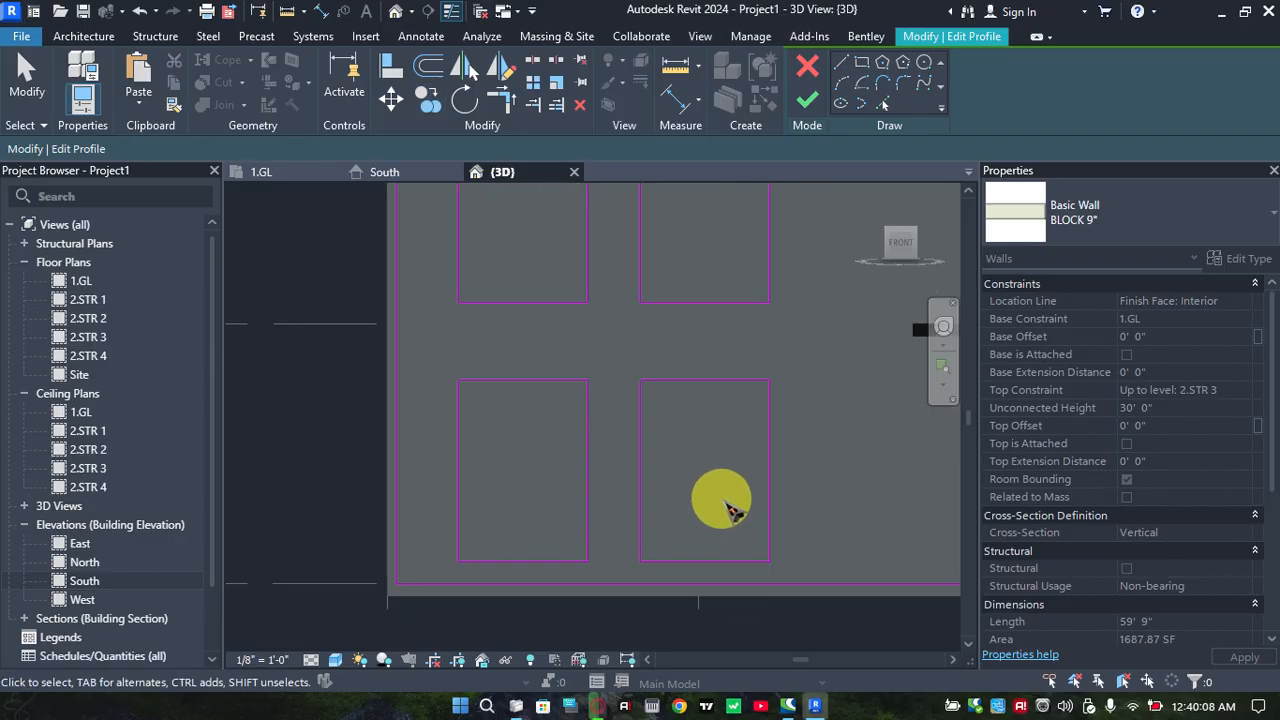
scroll(735, 372, "down", 2)
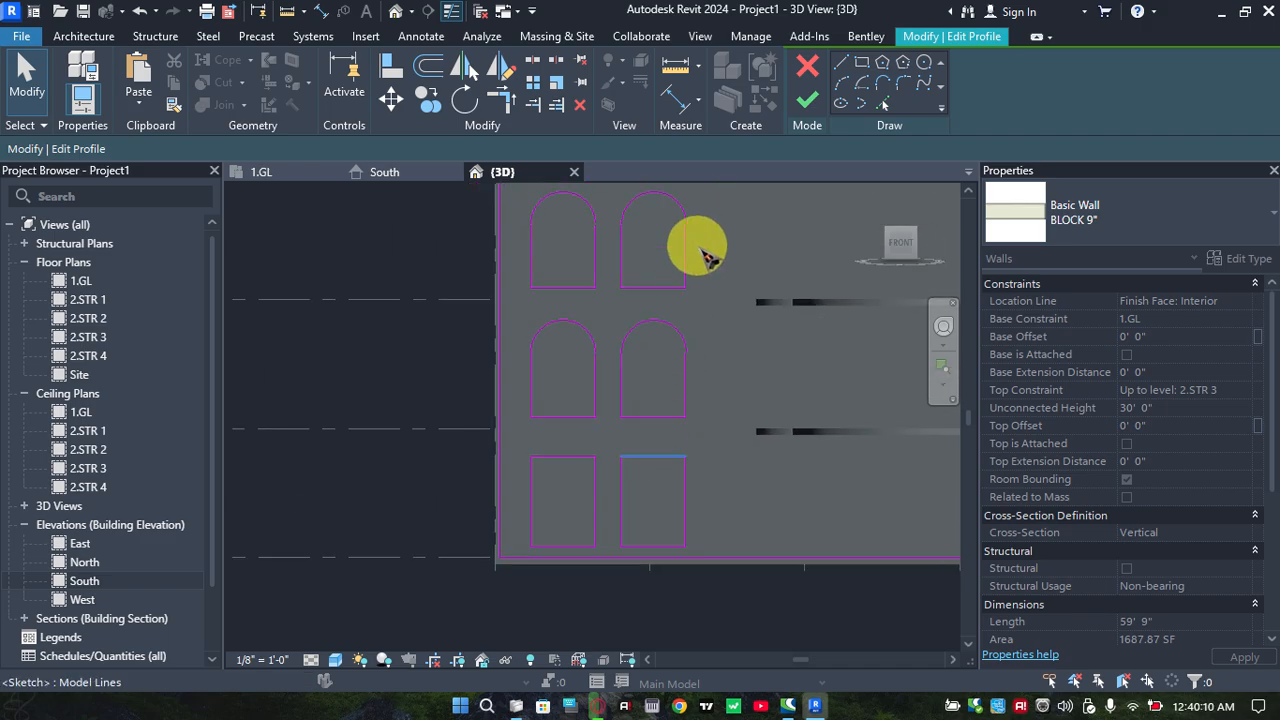
left_click(807, 99)
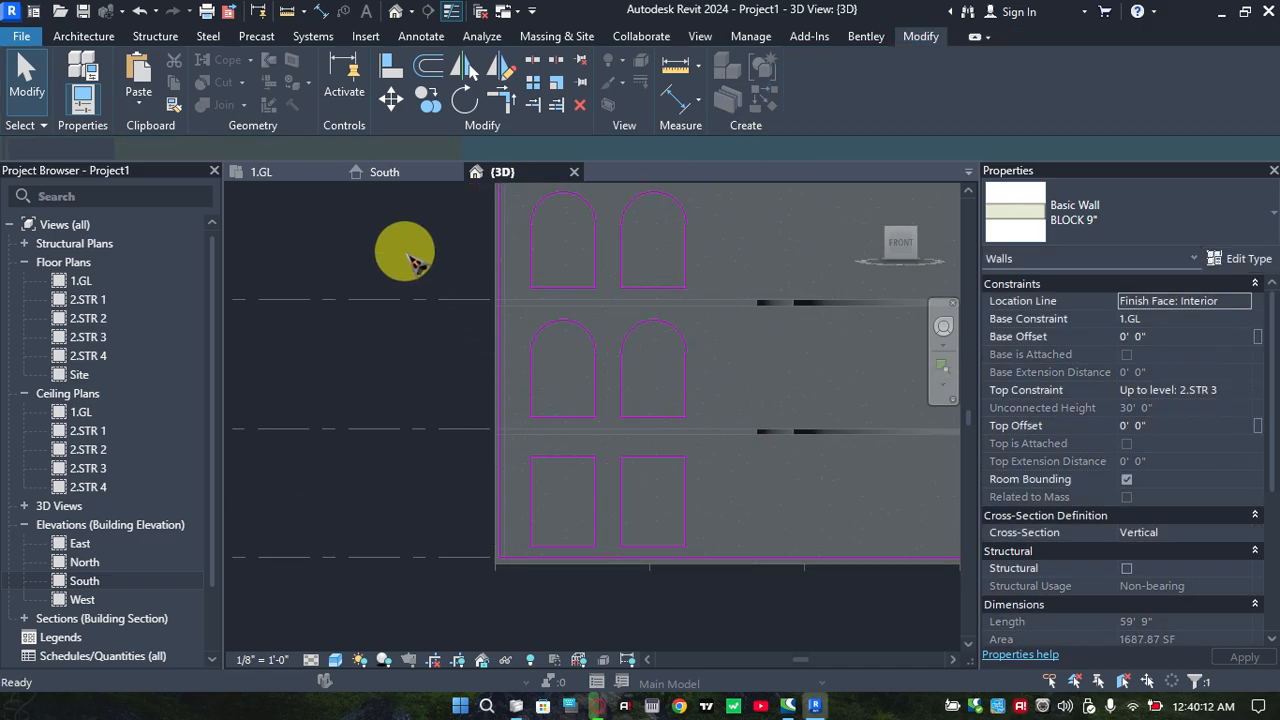
Examine the two columns of openings and the curved slabs from isometric views of the 3D model
scroll(597, 380, "down", 1)
scroll(597, 380, "down", 2)
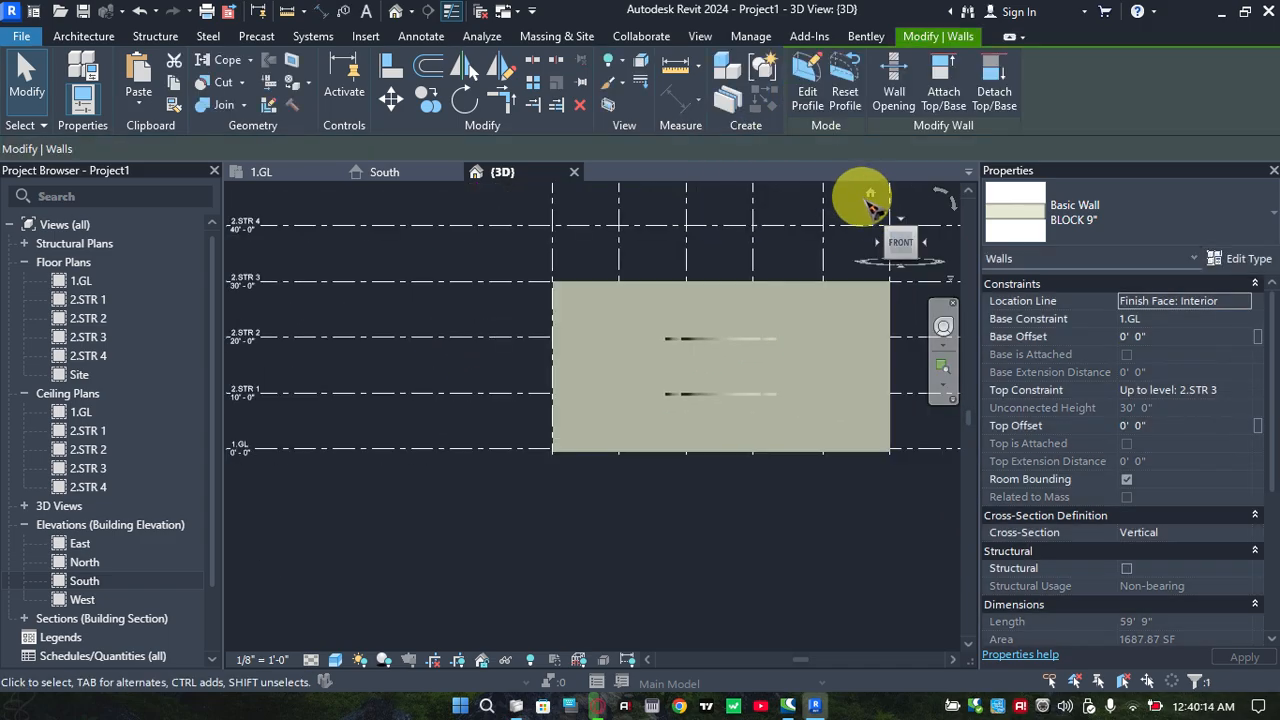
left_click(864, 190)
middle_click_drag(670, 343, 666, 294, "shift")
scroll(617, 418, "up", 2)
middle_click_drag(582, 473, 567, 440)
scroll(377, 598, "up", 3)
scroll(523, 496, "up", 3)
scroll(727, 350, "up", 4)
scroll(744, 366, "down", 3)
middle_click_drag(650, 418, 531, 443)
scroll(676, 335, "up", 2)
scroll(676, 338, "down", 3)
middle_click_drag(597, 363, 527, 350)
scroll(692, 384, "down", 1)
middle_click_drag(692, 384, 602, 306)
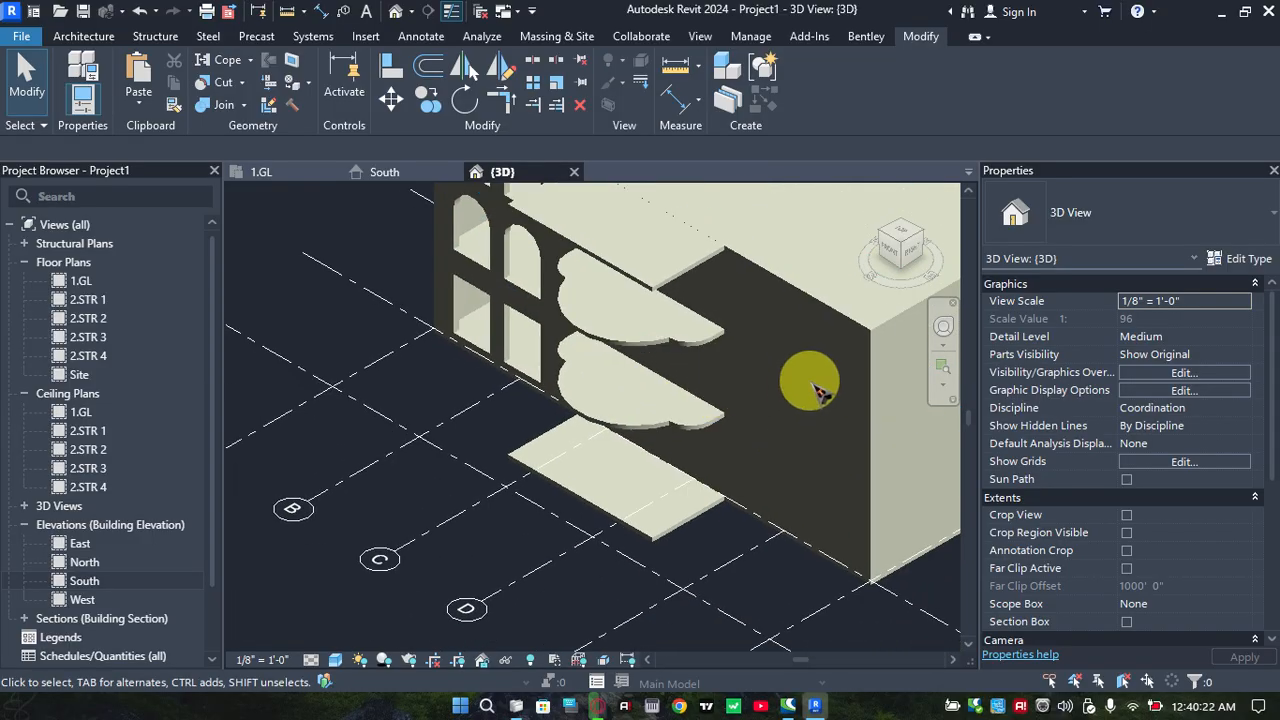
Reopen the front wall's profile sketch for editing
left_click(500, 252)
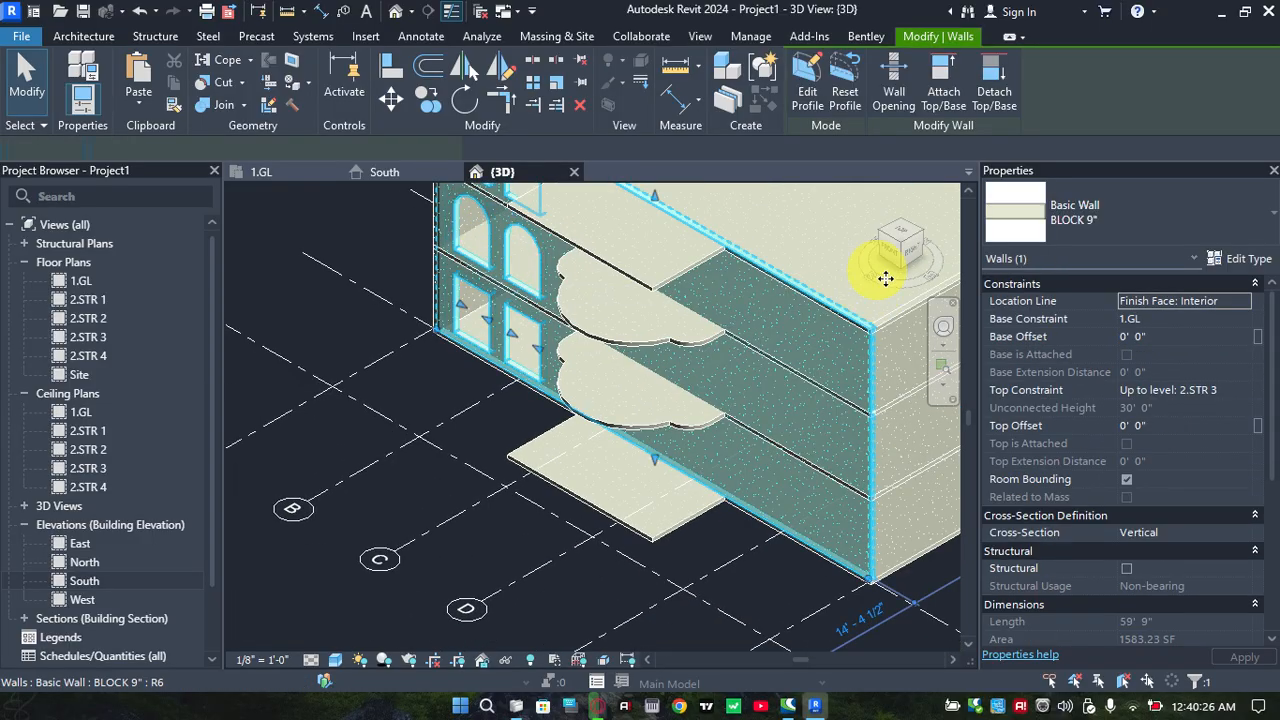
left_click(808, 104)
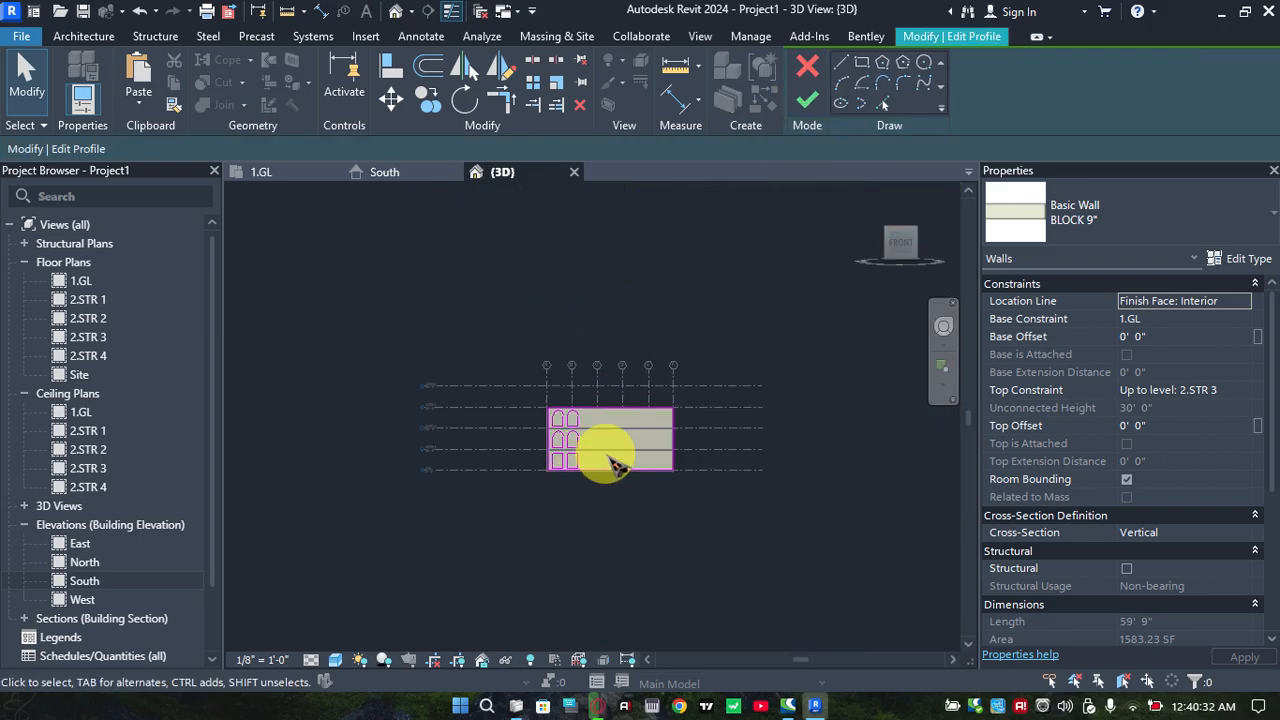
scroll(566, 426, "up", 5)
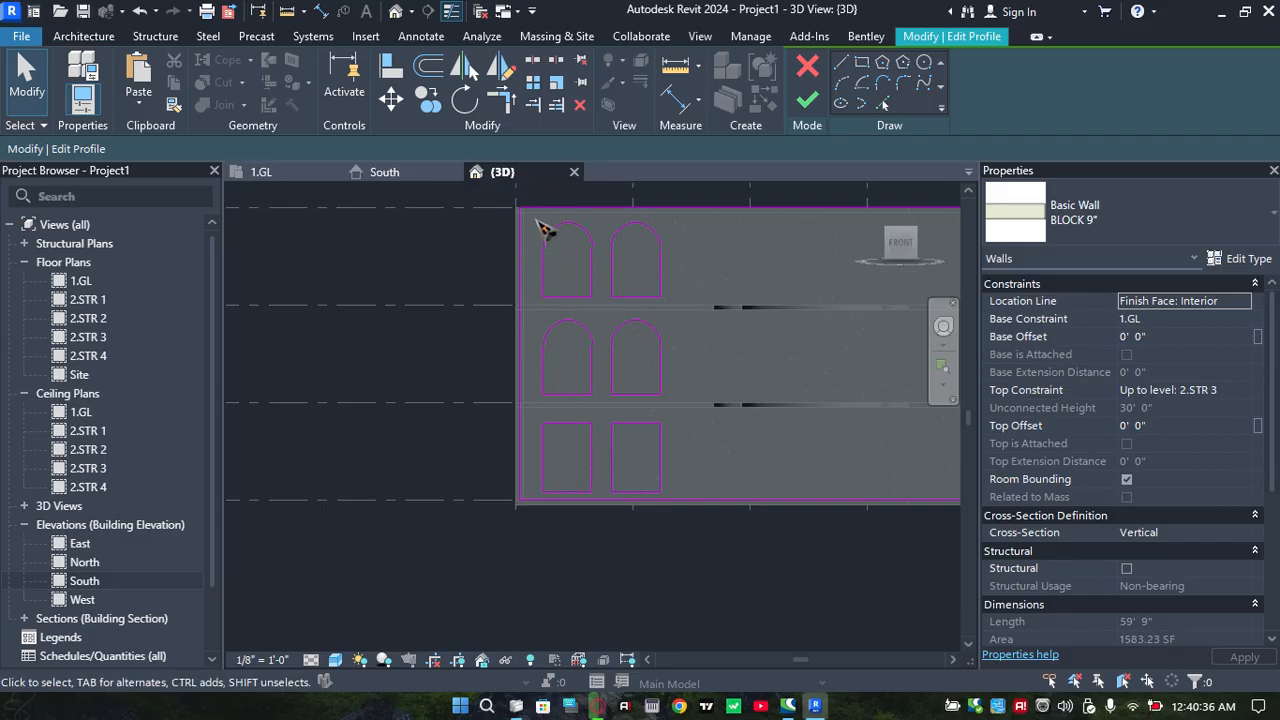
Mirror a copy of the two columns of openings about a vertical axis drawn from the slab's midpoint at level 1.GL
mouse_move(536, 222)
left_mouse_down()
mouse_move(715, 370)
mouse_move(688, 498)
left_mouse_up()
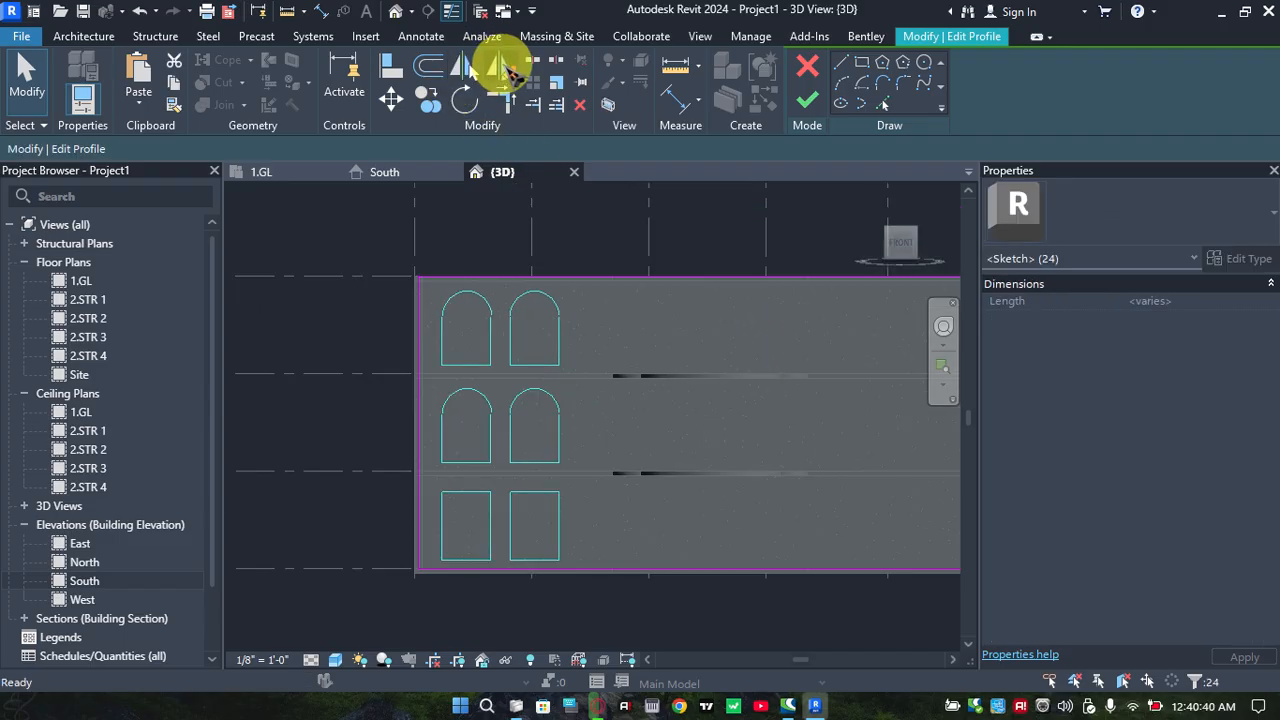
left_click(502, 68)
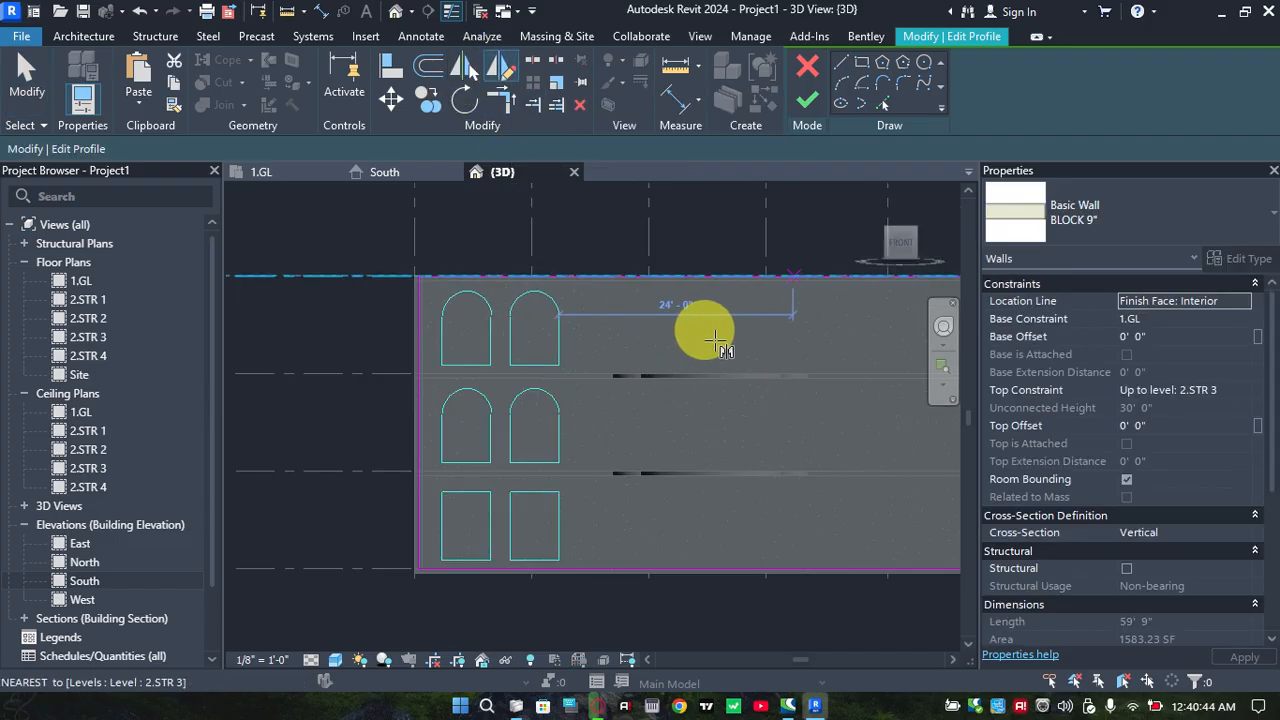
middle_click_drag(700, 323, 657, 314)
scroll(610, 540, "up", 2)
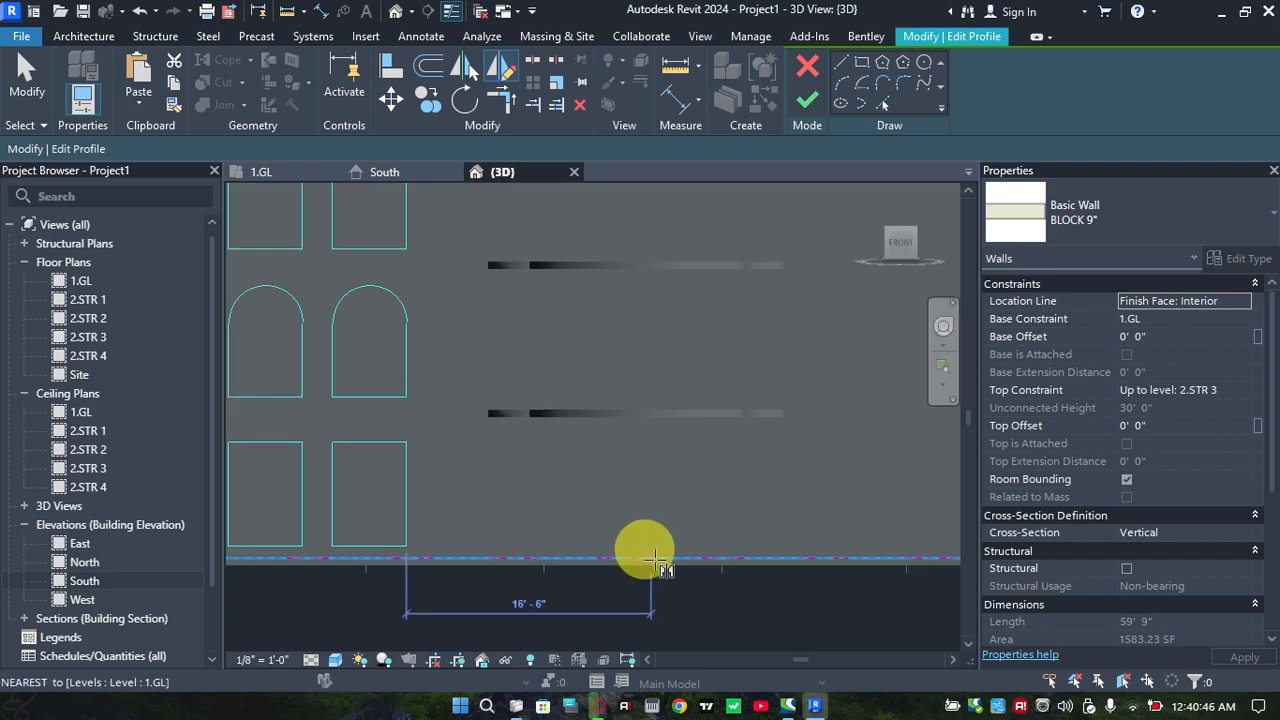
left_click(636, 558)
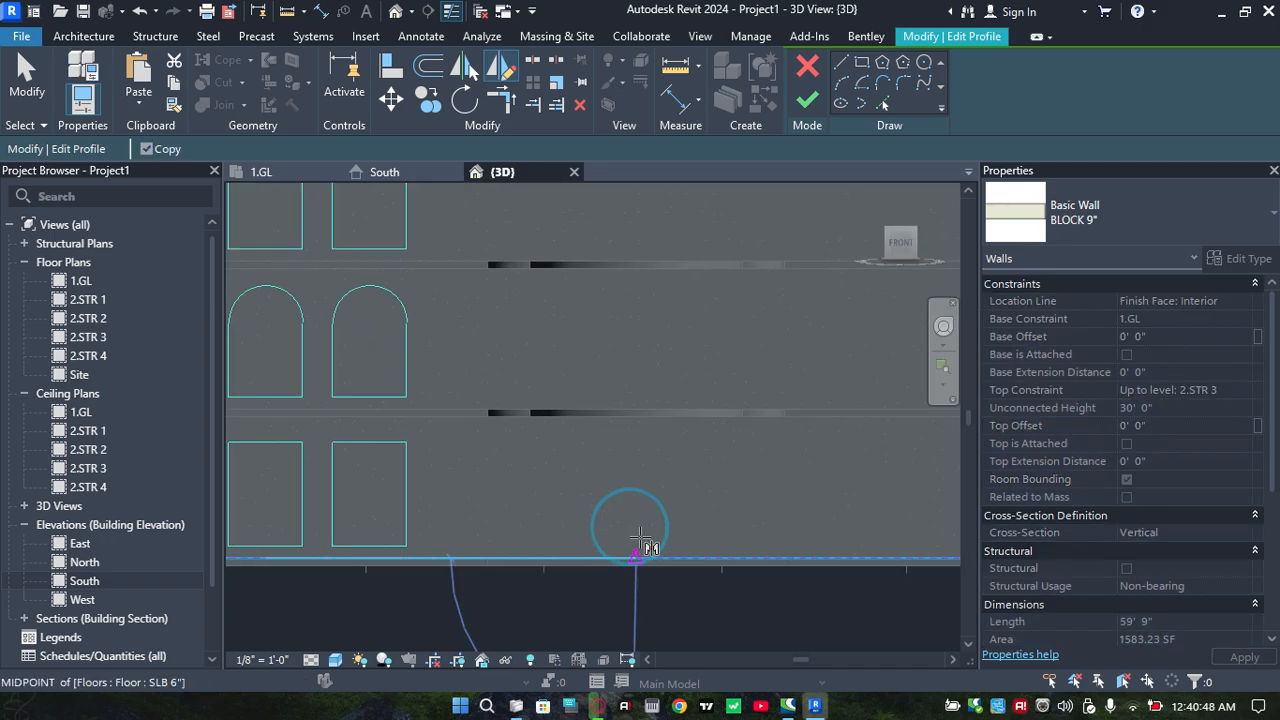
left_click(642, 444)
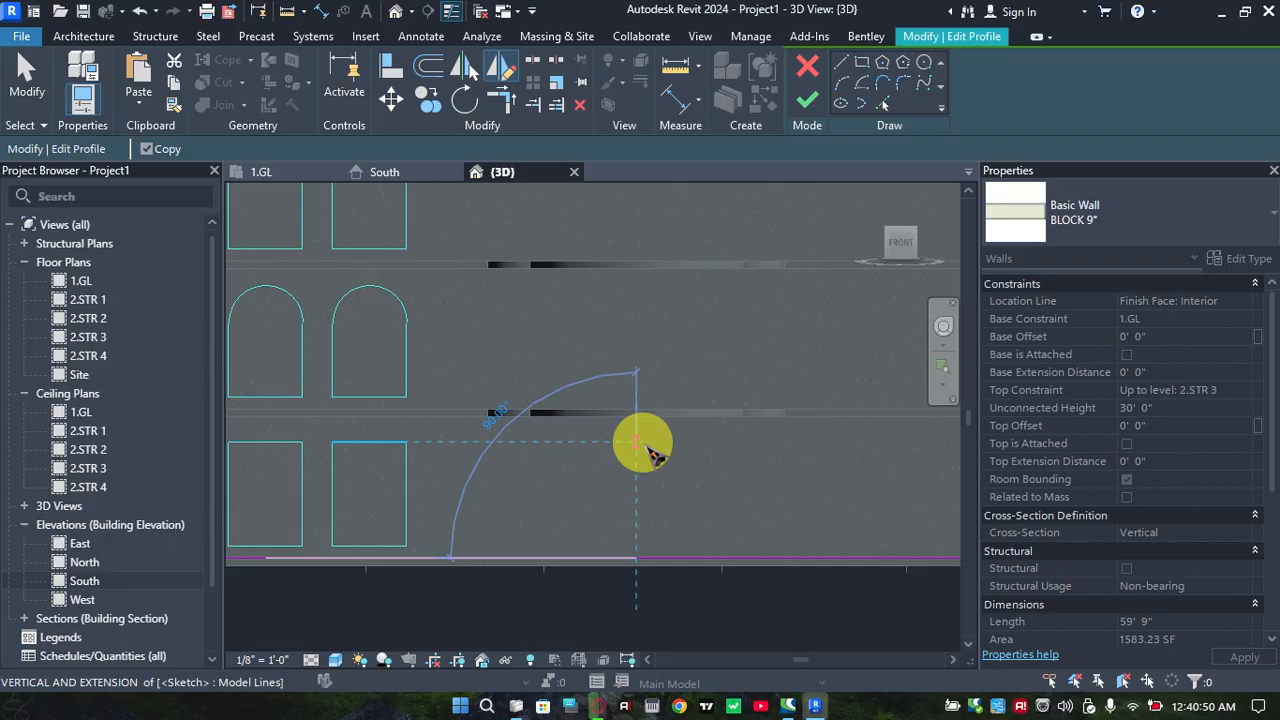
scroll(646, 443, "down", 2)
scroll(655, 446, "down", 2)
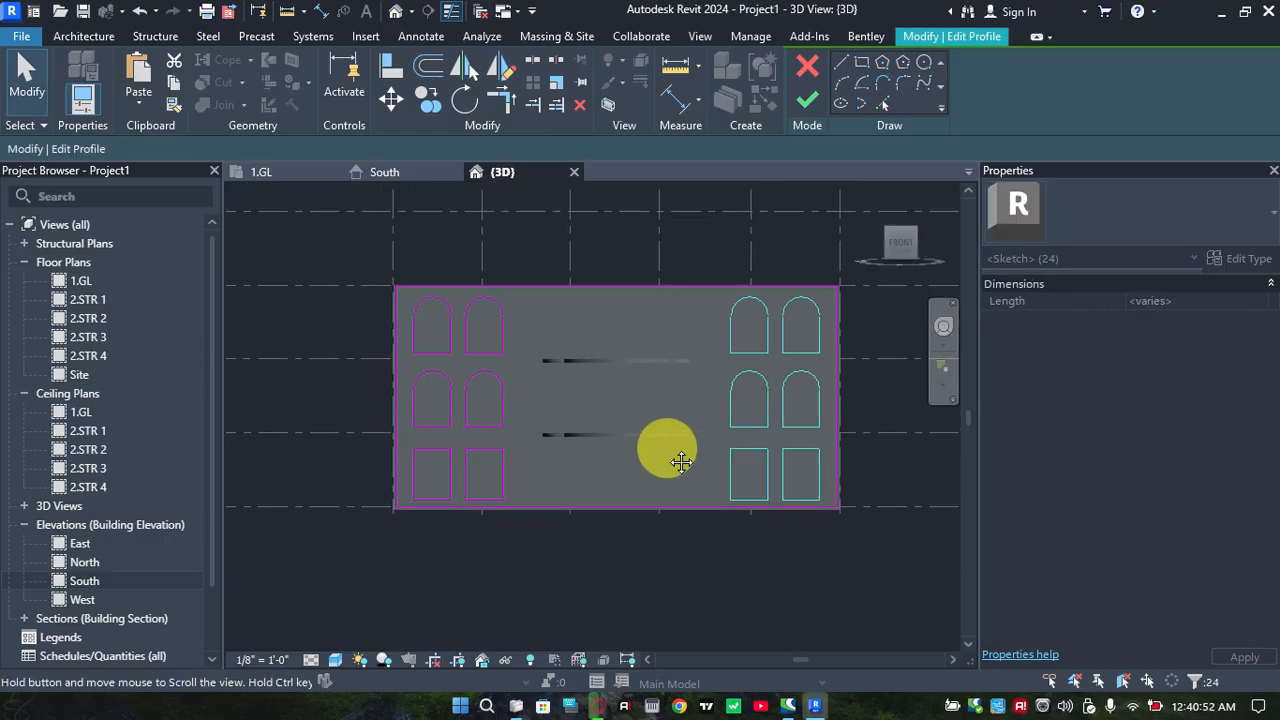
Finish the wall profile edit to cut the mirrored openings and deselect the wall
left_click(810, 100)
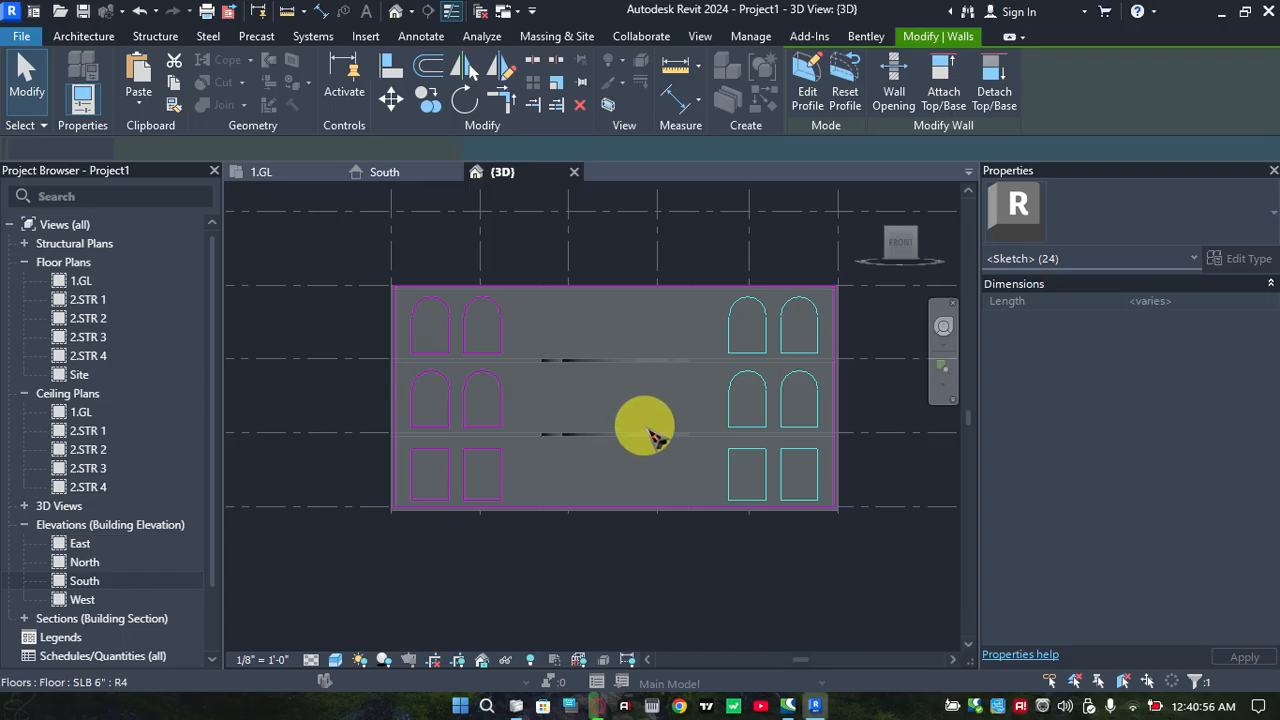
scroll(620, 314, "down", 1)
key("Escape")
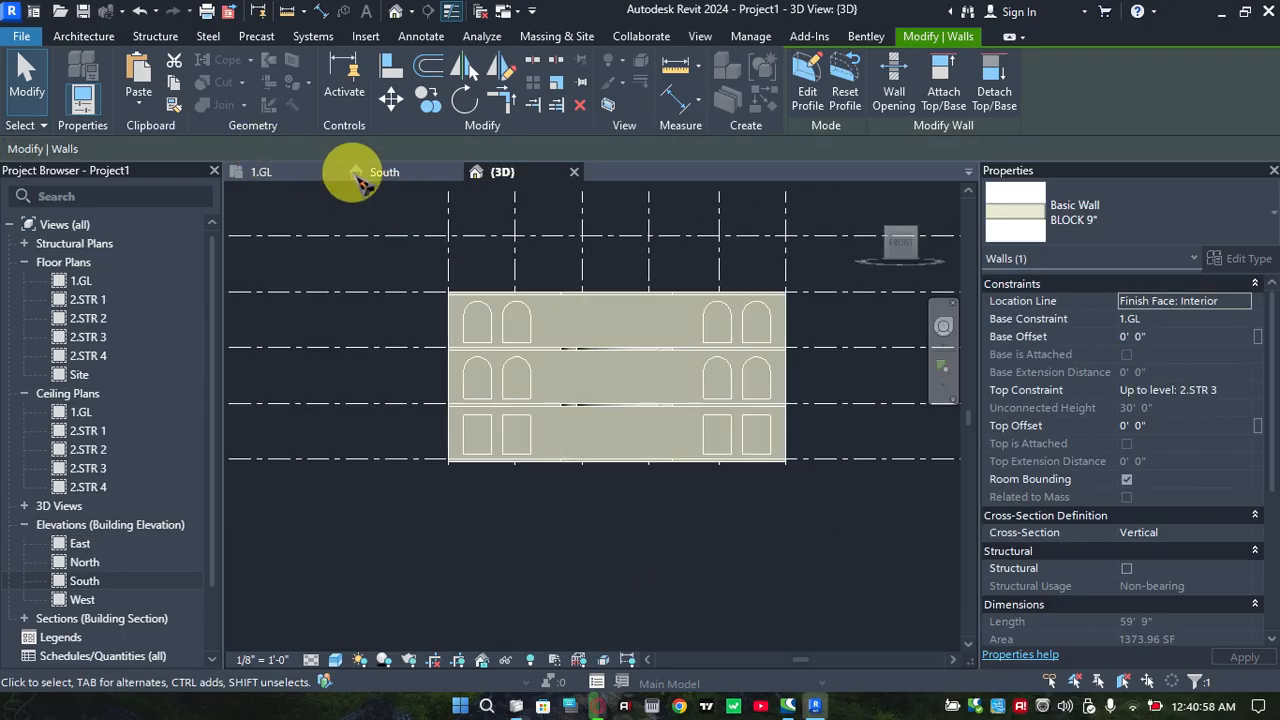
Examine the front wall's openings in the South elevation, the 1.GL floor plan and close-up isometric views of the 3D model
left_click(388, 173)
scroll(591, 320, "down", 2)
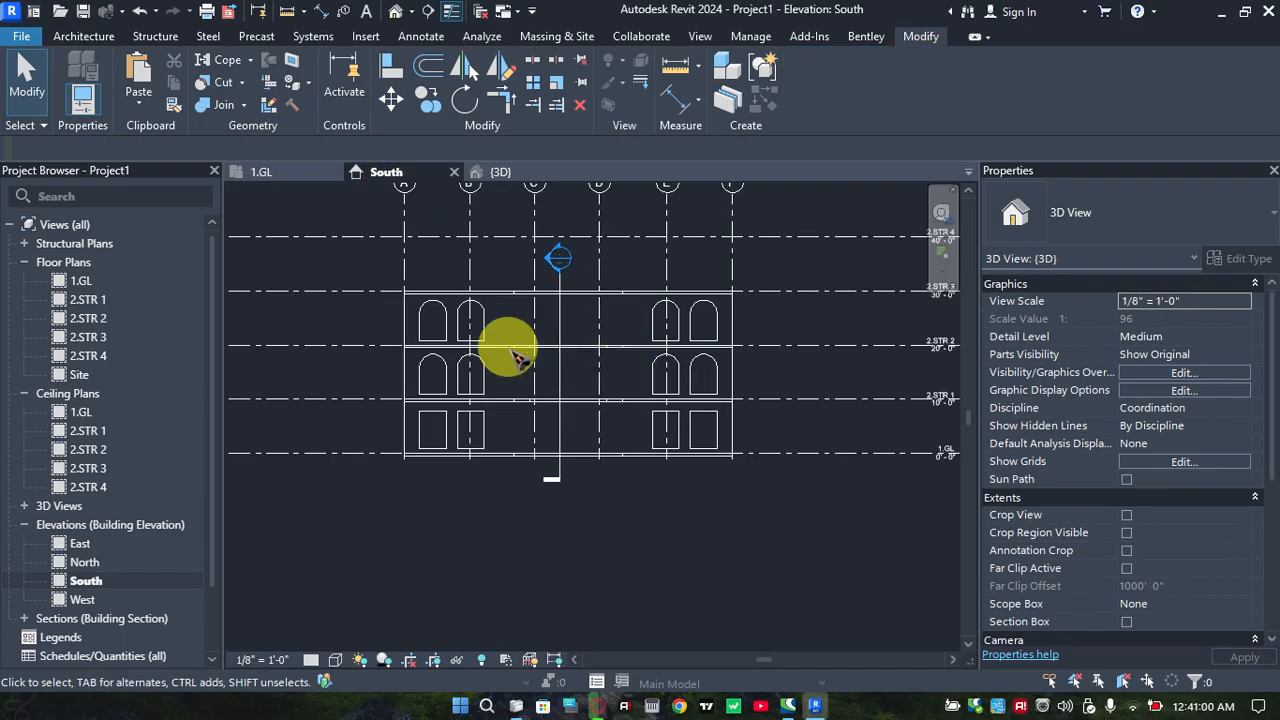
left_click(259, 172)
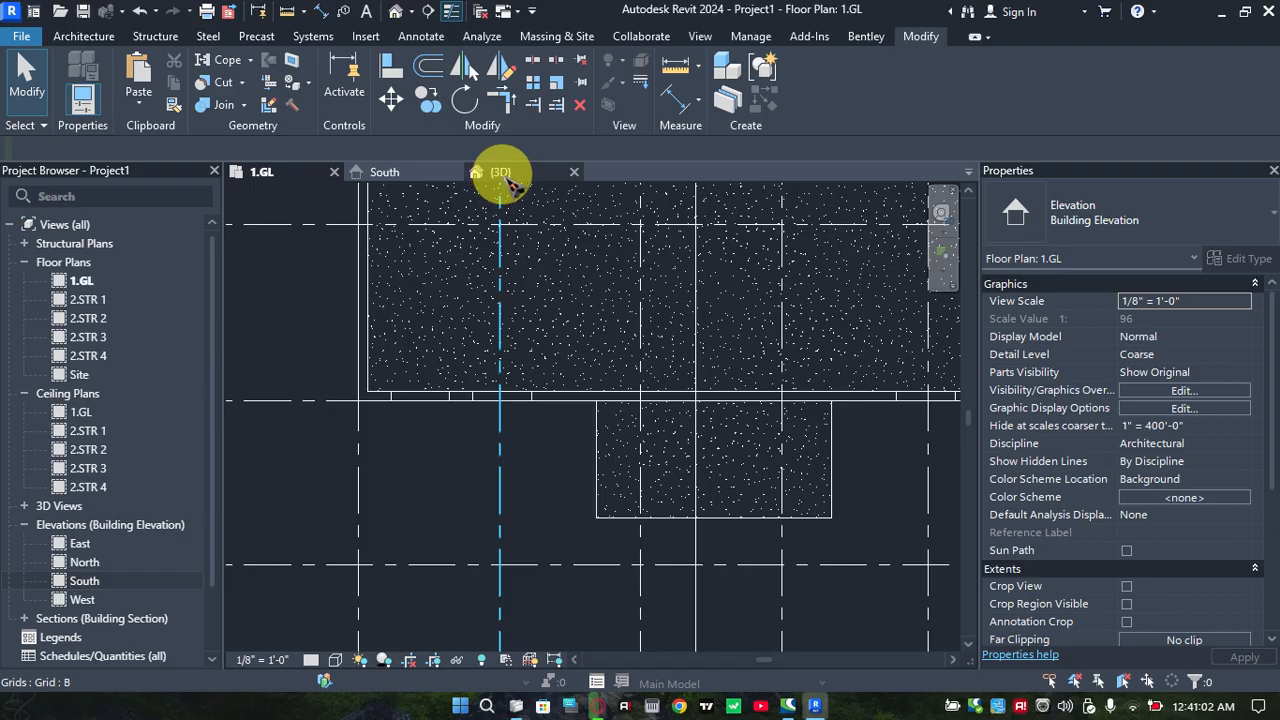
left_click(500, 172)
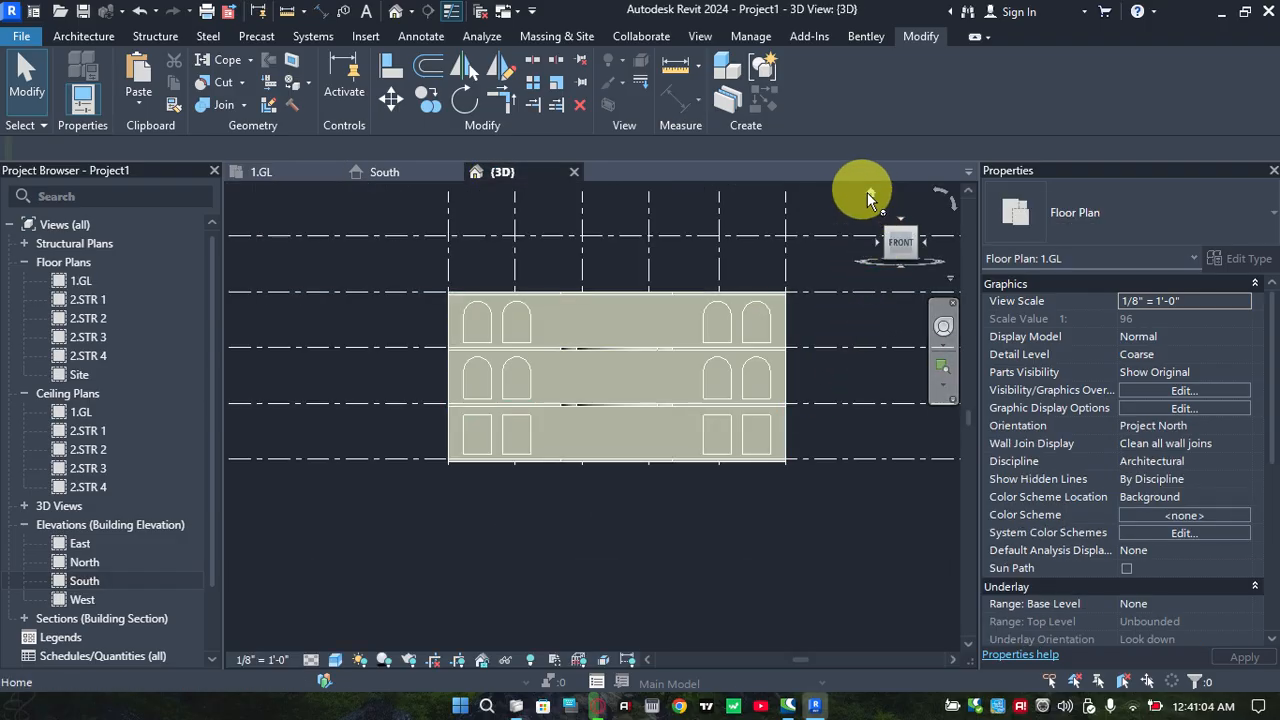
scroll(585, 384, "down", 1, "shift")
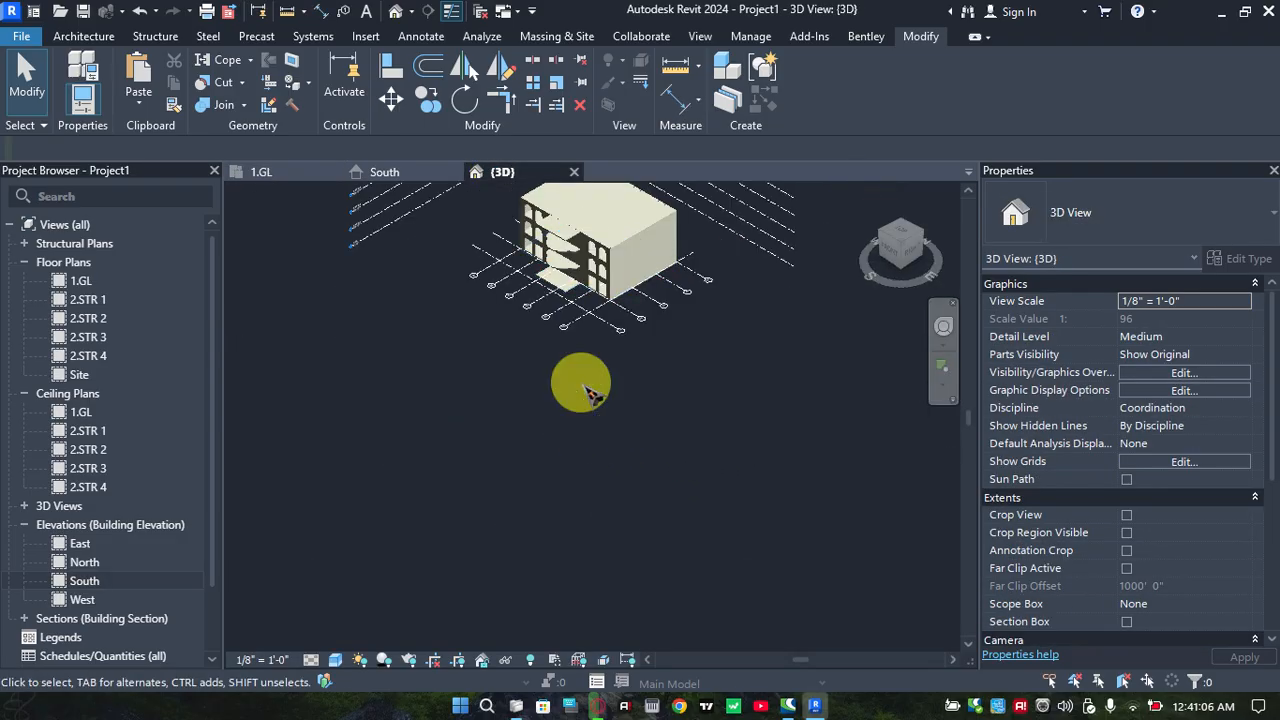
scroll(588, 380, "up", 1, "shift")
scroll(616, 255, "up", 2)
middle_click_drag(616, 255, 648, 353)
middle_click_drag(656, 557, 680, 465)
scroll(680, 465, "up", 3)
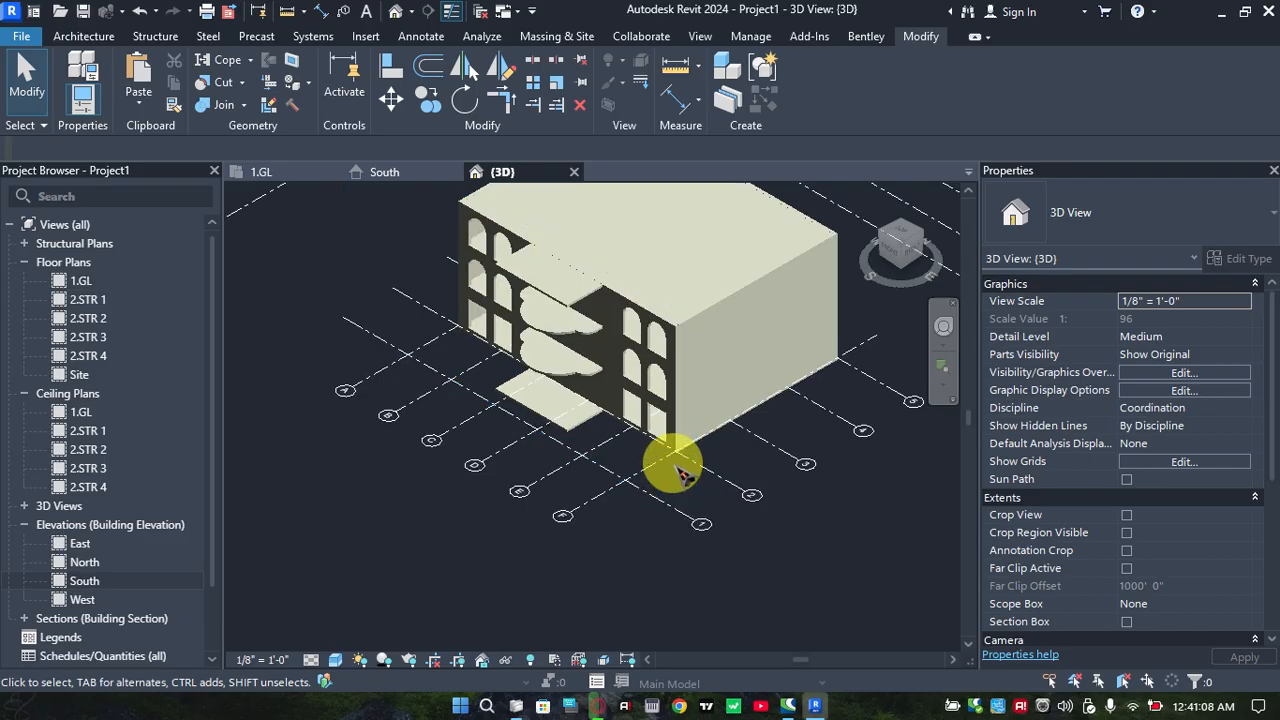
scroll(650, 410, "up", 2)
scroll(629, 294, "up", 4)
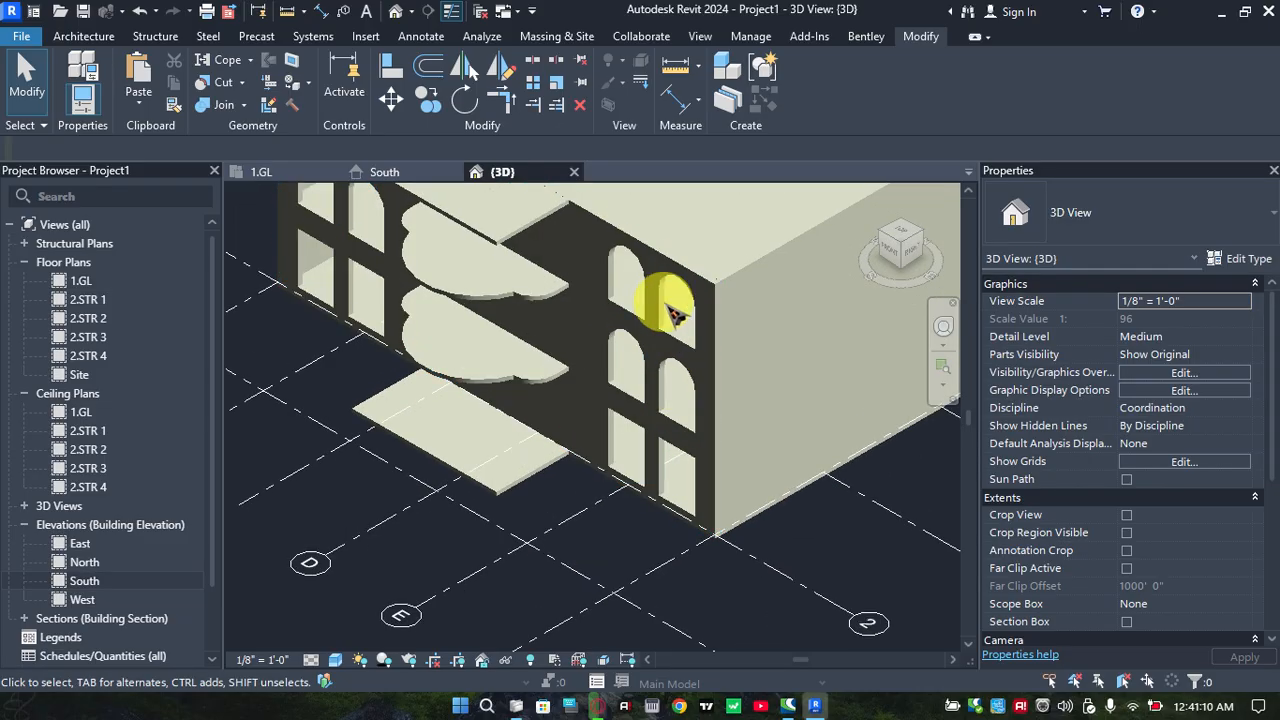
scroll(643, 430, "up", 1)
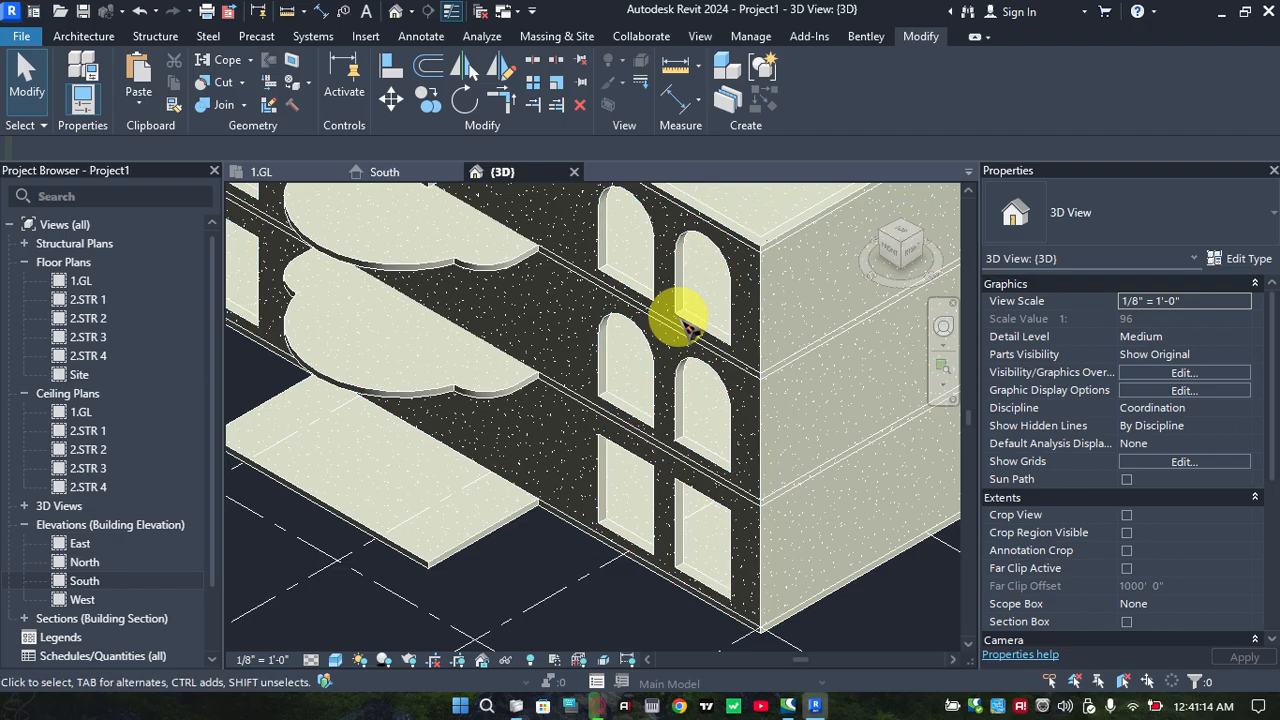
scroll(670, 340, "up", 4)
scroll(585, 337, "up", 3)
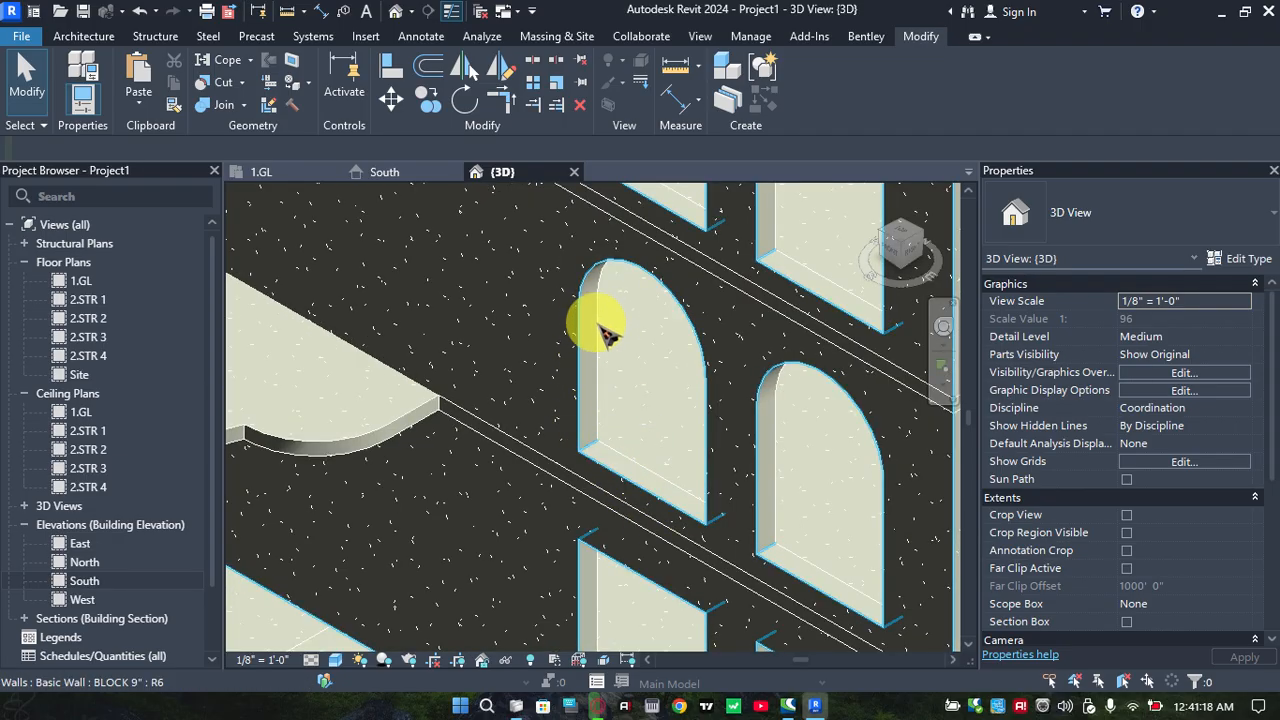
scroll(605, 395, "down", 3)
scroll(610, 408, "down", 3)
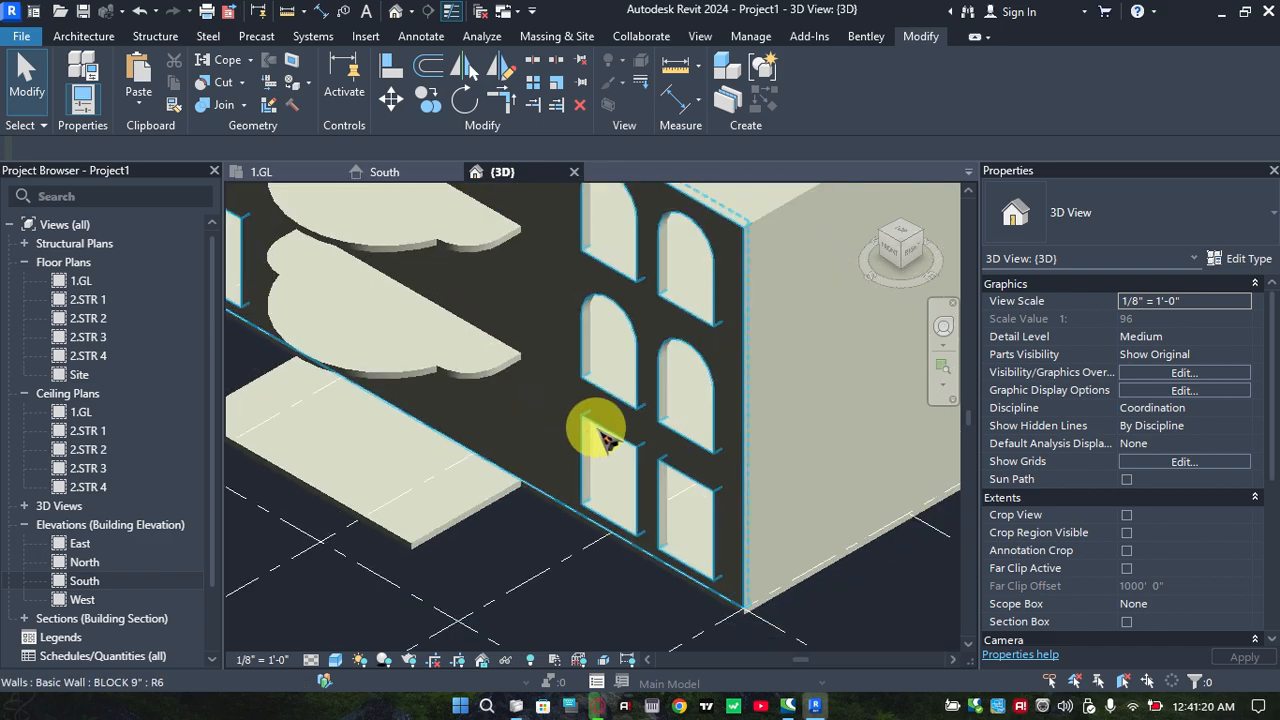
scroll(630, 420, "up", 2)
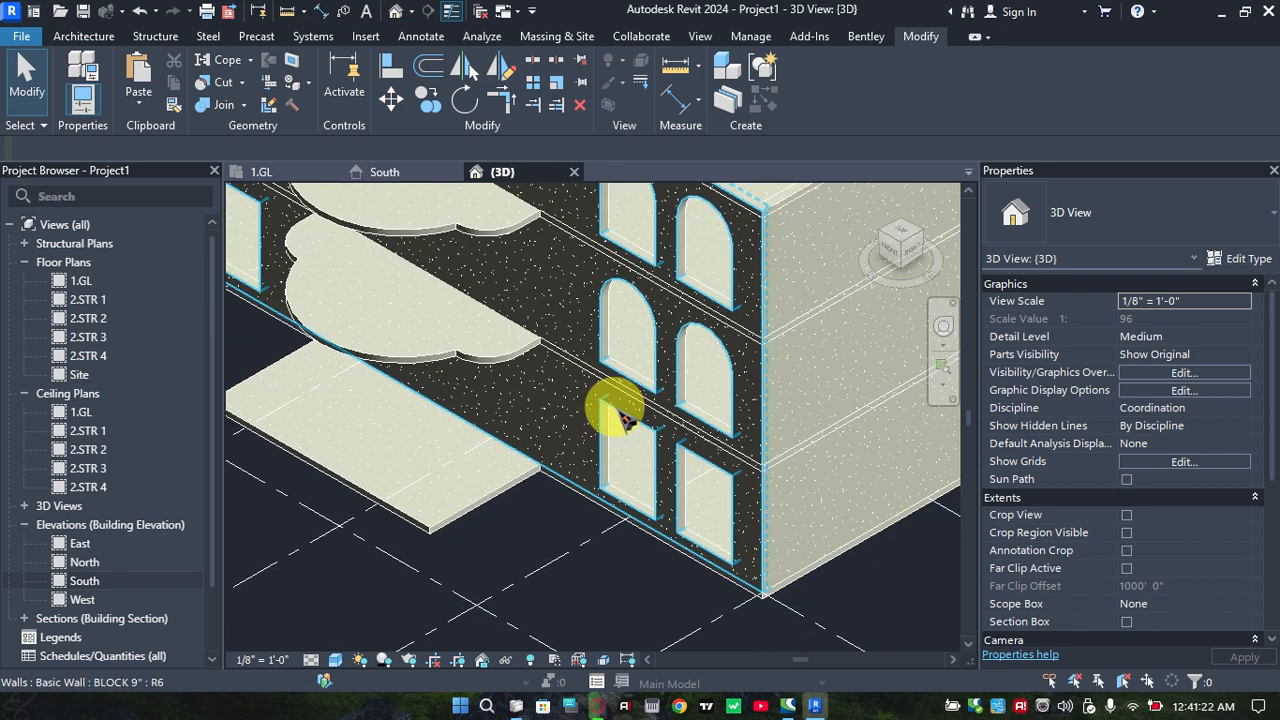
middle_click_drag(489, 360, 514, 464)
scroll(555, 455, "down", 5)
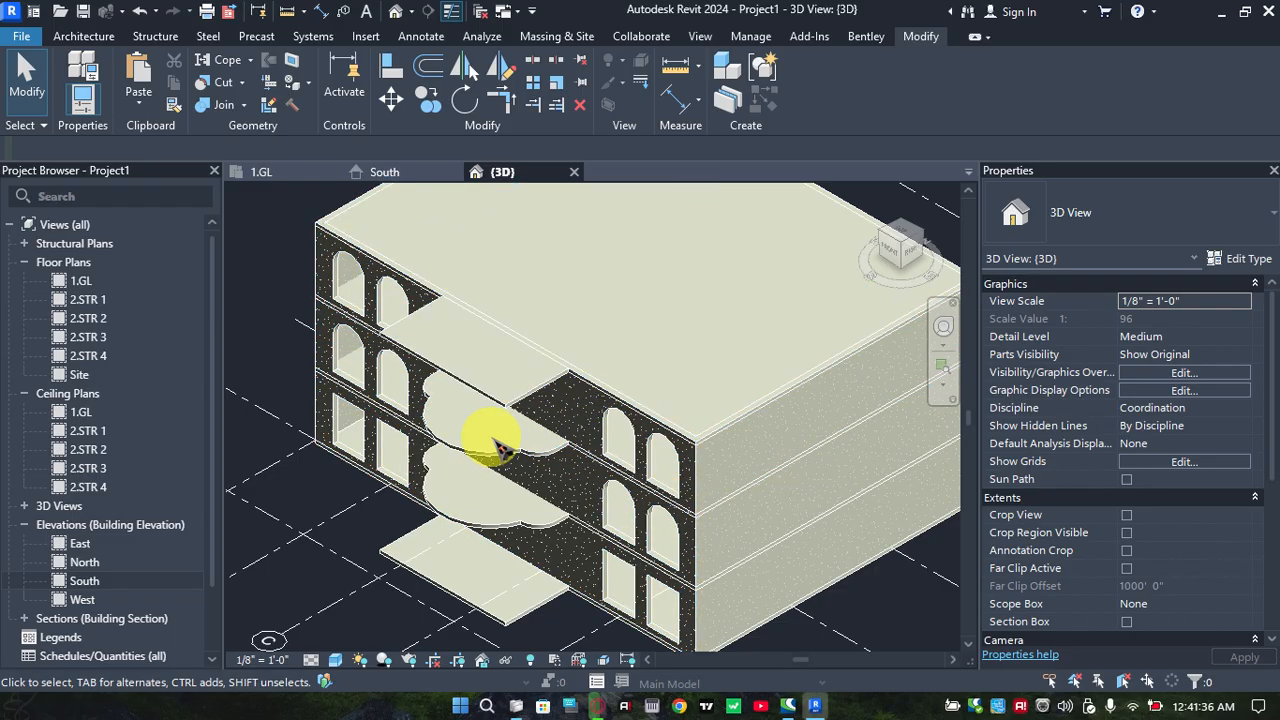
middle_click_drag(563, 487, 519, 463)
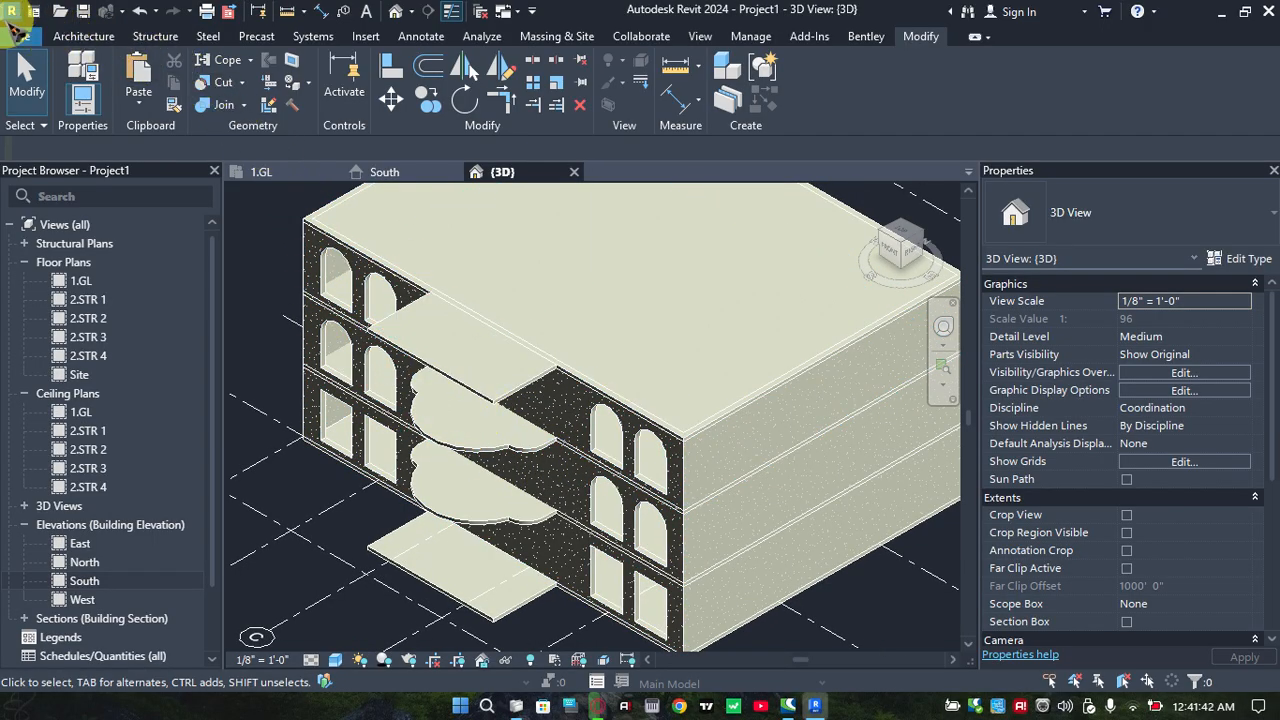
Start saving the project and choose the Client Work folder as the location
left_click(22, 36)
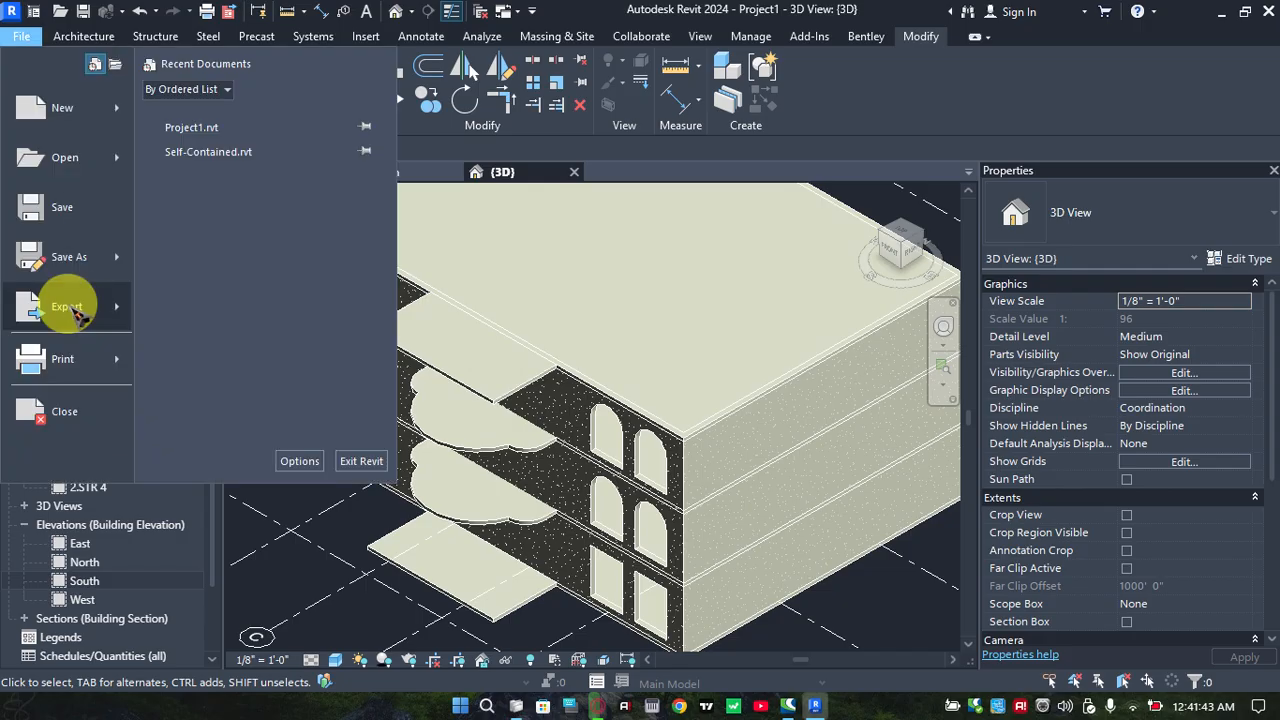
left_click(80, 211)
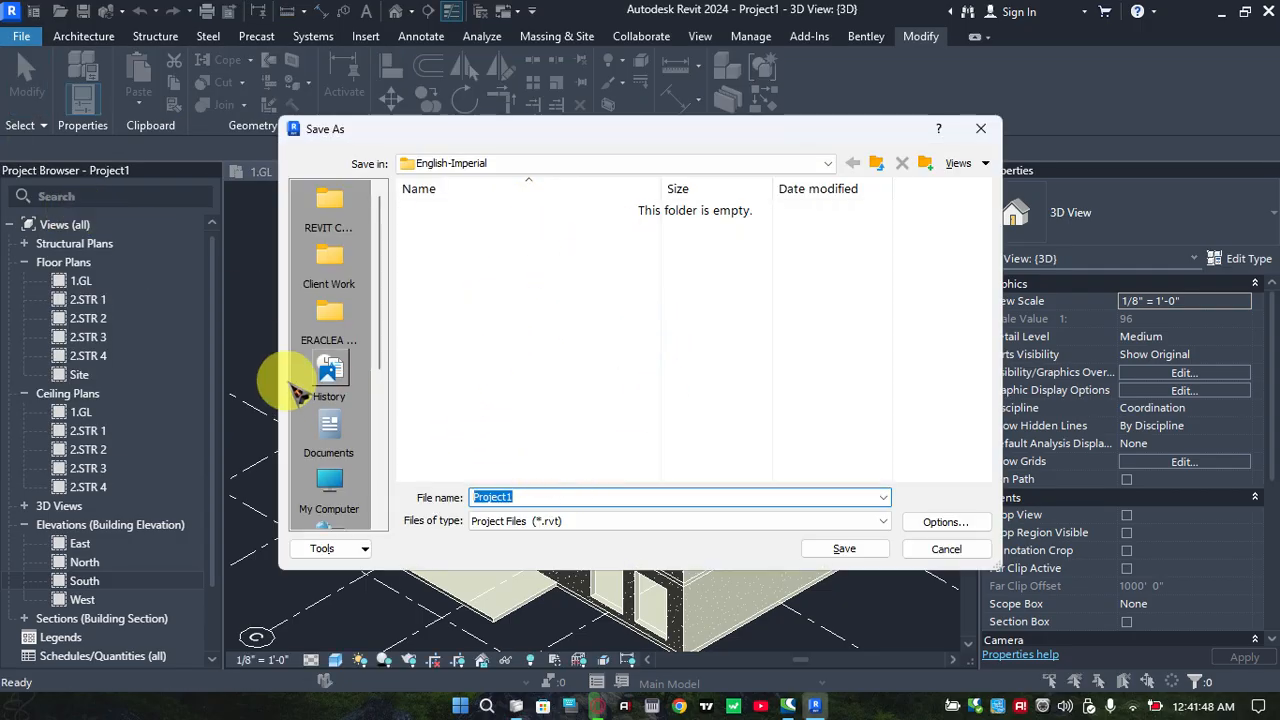
scroll(324, 407, "down", 2)
scroll(334, 402, "up", 2)
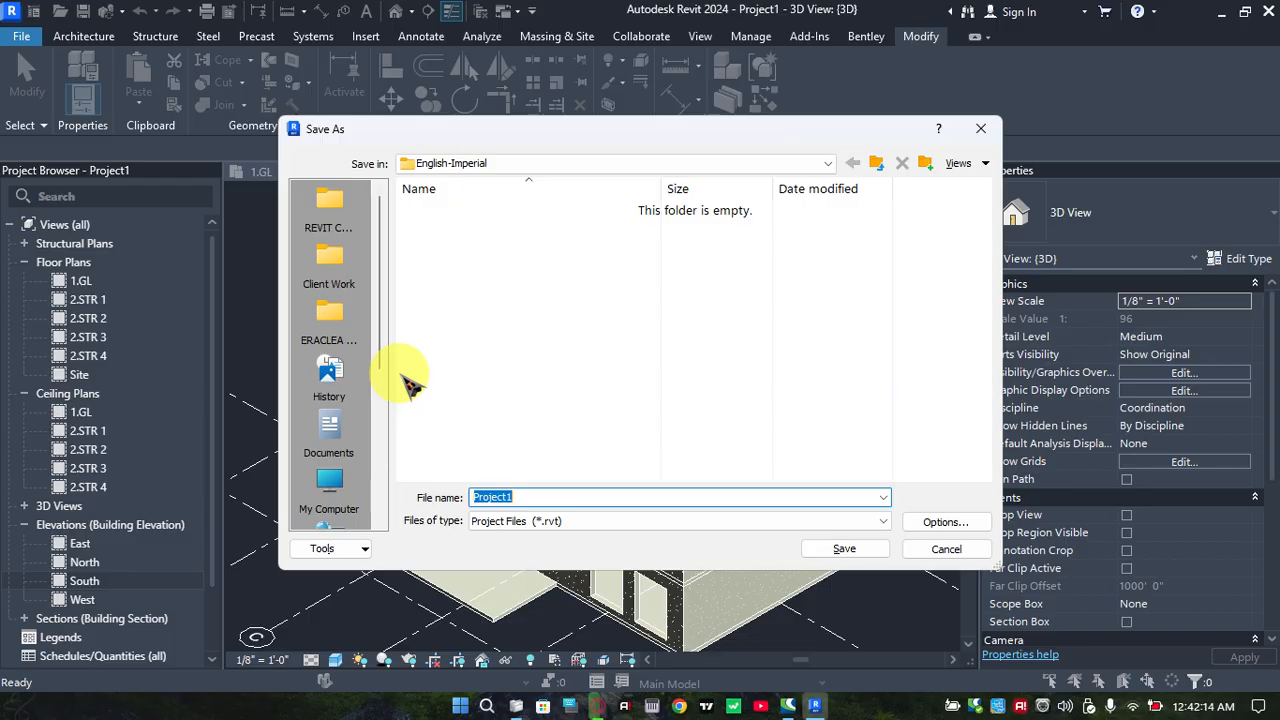
left_click(331, 202)
left_click(329, 258)
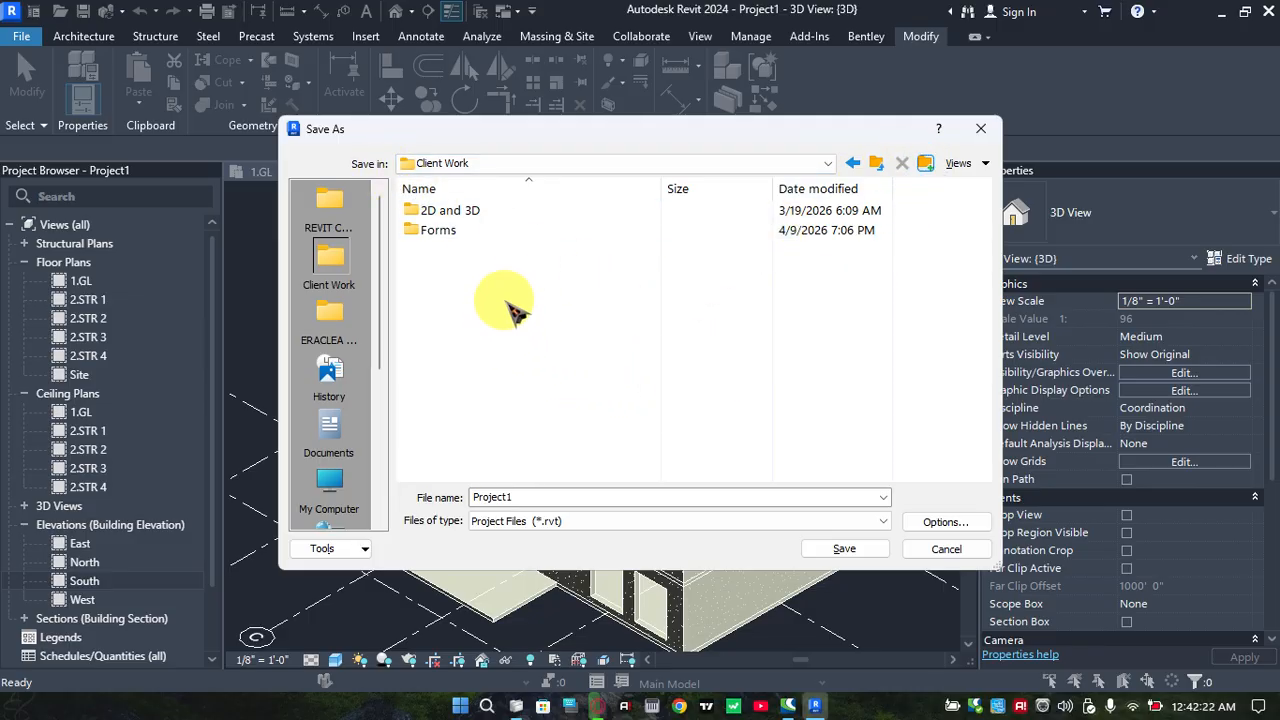
Create a new folder named YT FAN LESSON inside Client Work and open it
key("ctrl+shift+n")
key("BackSpace")
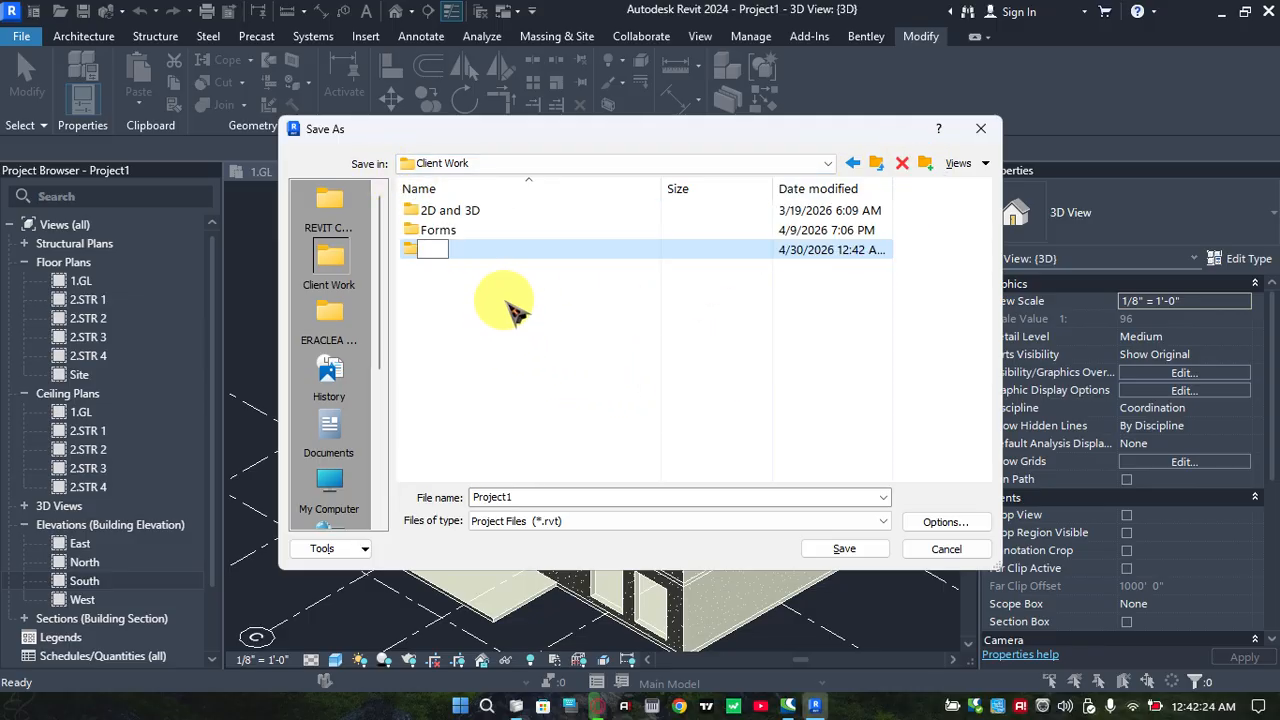
type("yO")
type("YT FAN")
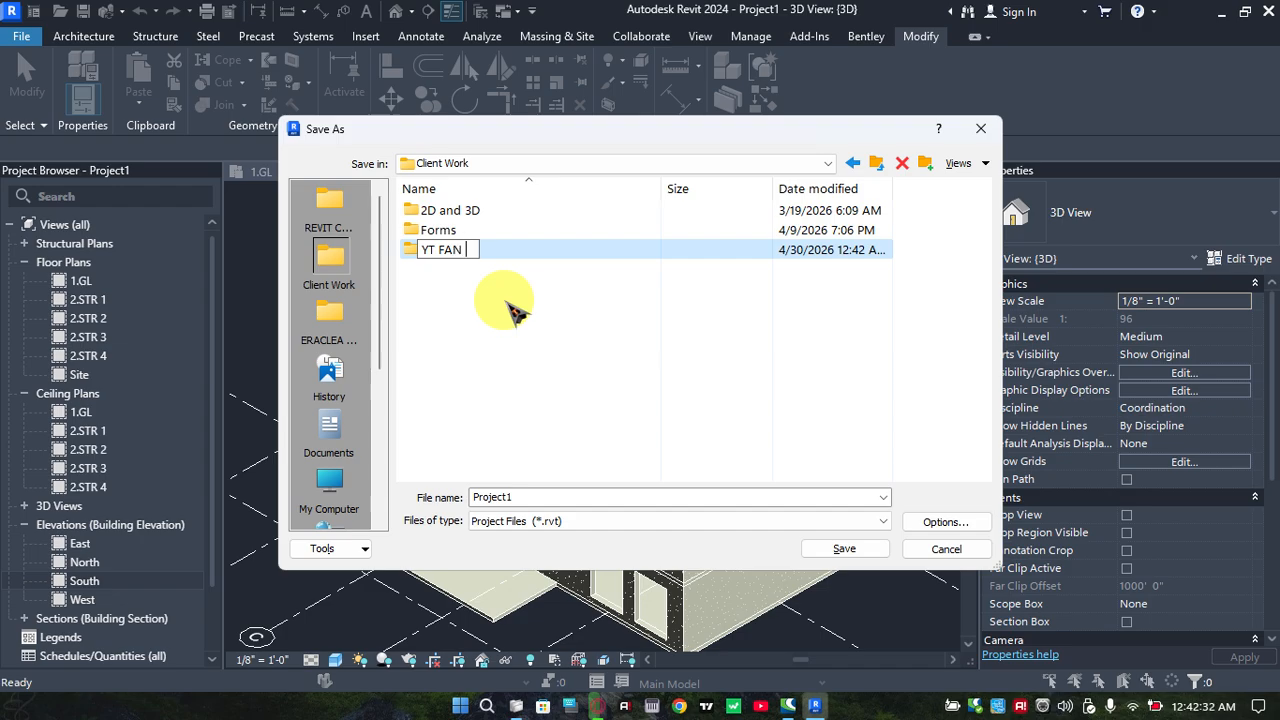
type(" LESSON")
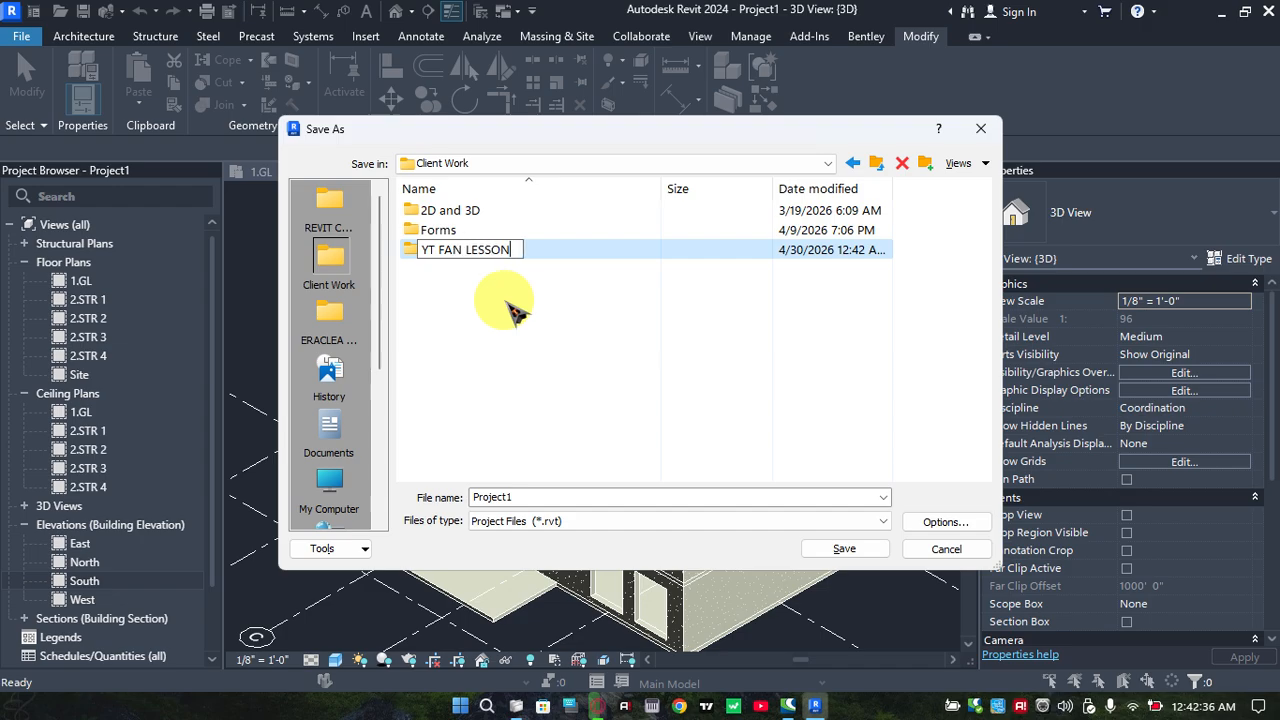
key("Return")
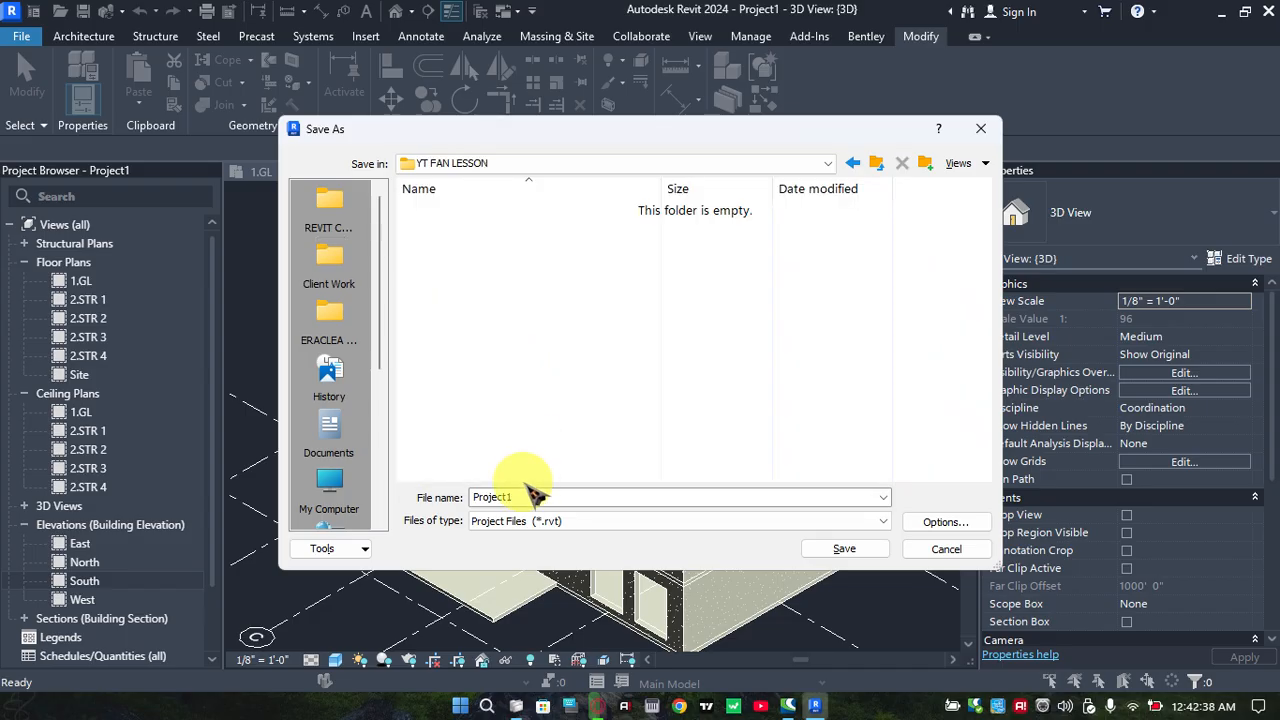
Save the project in this folder under the file name STR4
double_click(535, 497)
type("STR4")
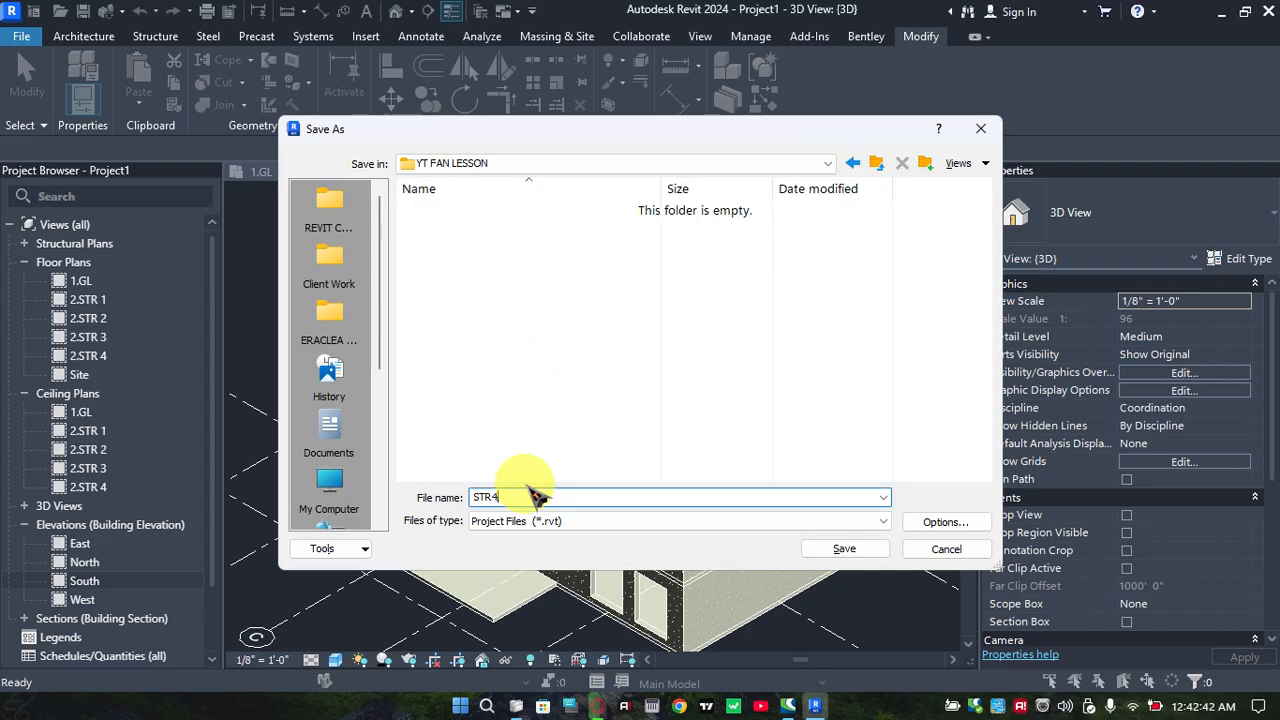
key("Return")
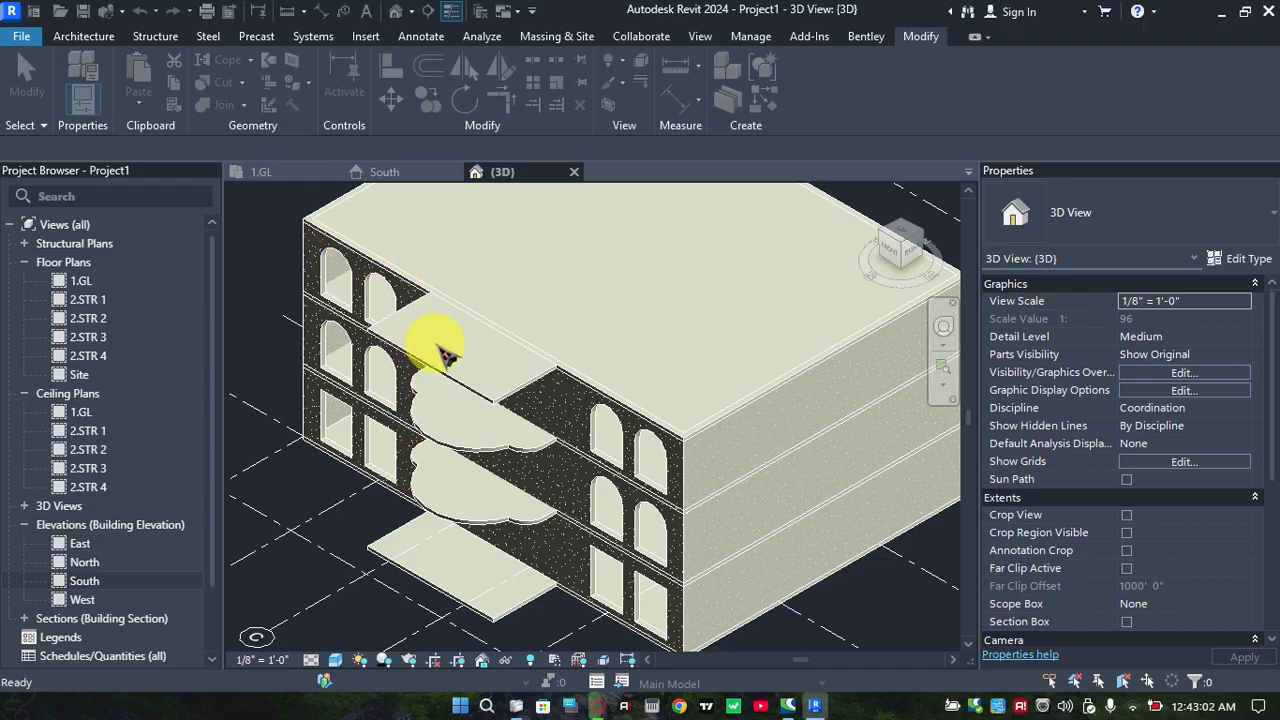
Open the 1.GL floor plan and examine the building outline, grid and section line
scroll(438, 342, "up", 3)
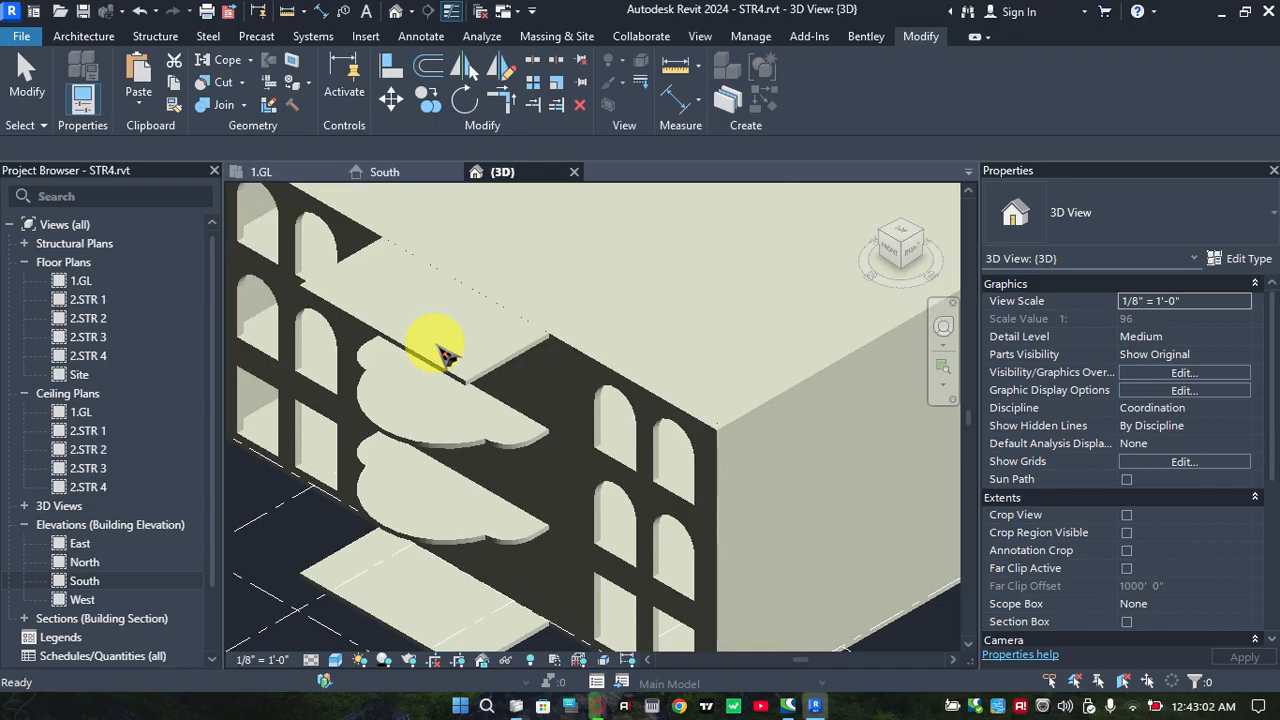
left_click(300, 174)
scroll(607, 372, "down", 2)
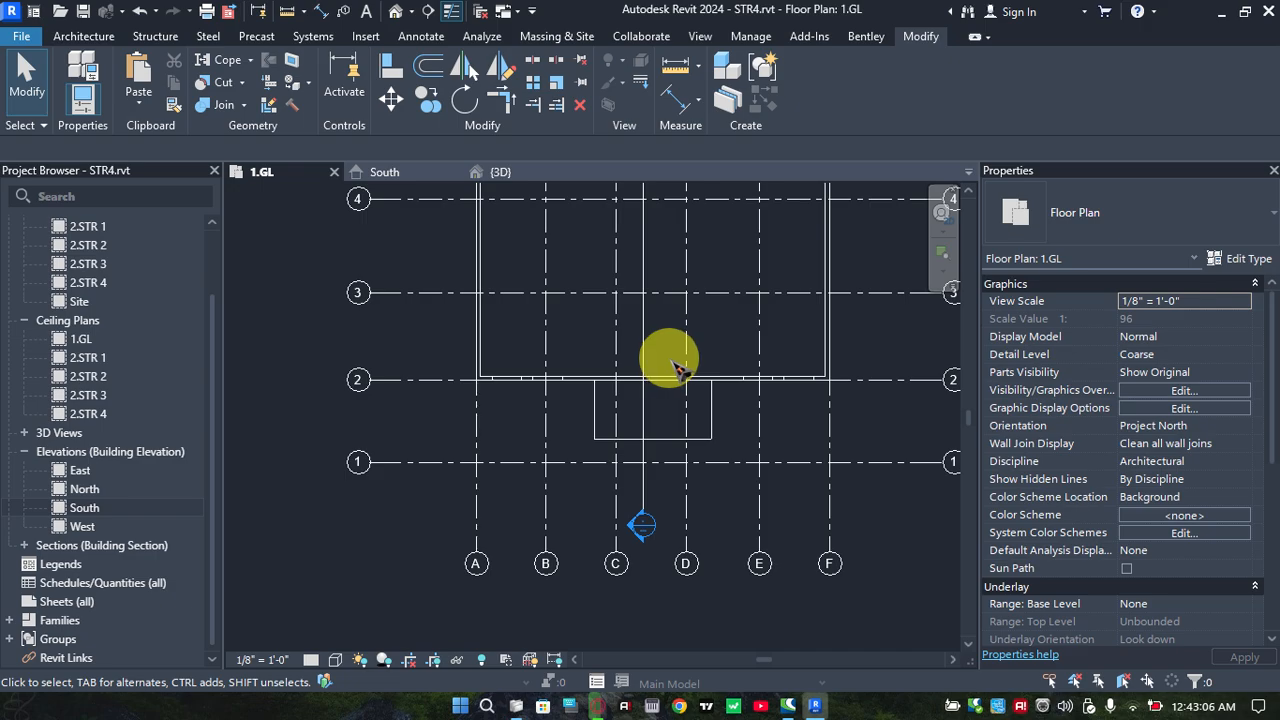
left_click(611, 345)
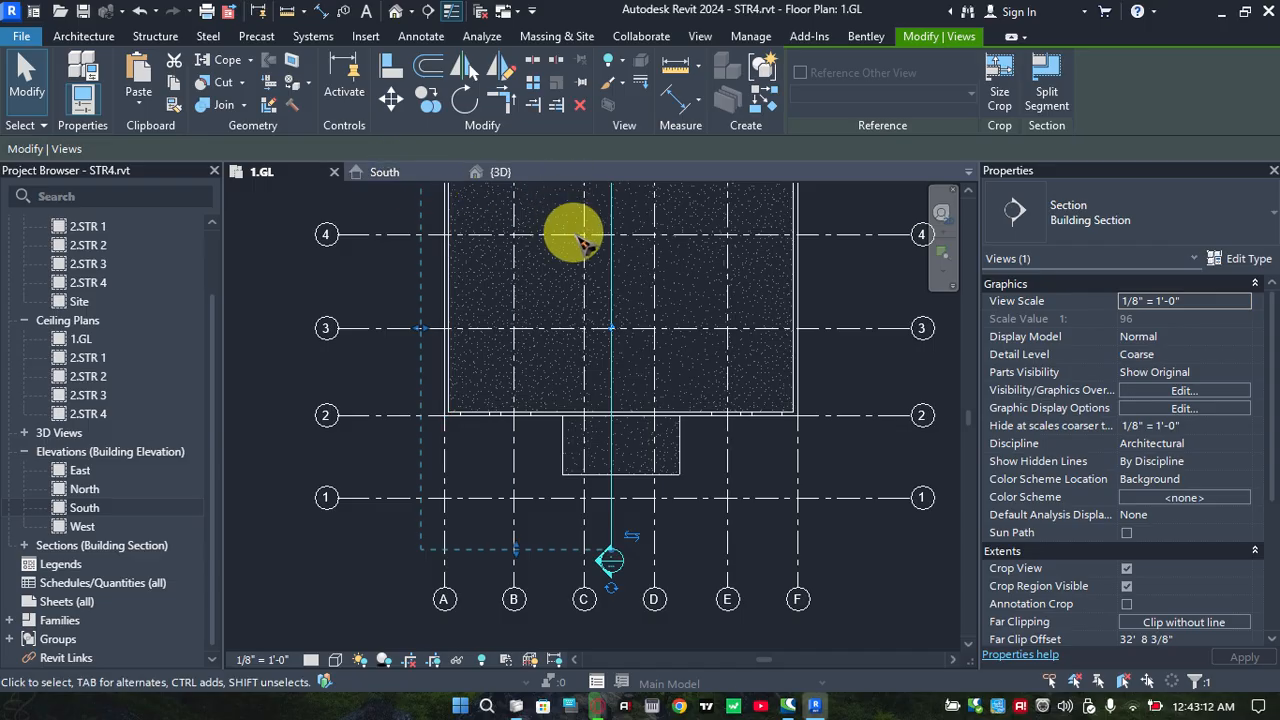
left_click(376, 380)
scroll(376, 379, "down", 1)
middle_click_drag(501, 368, 467, 430)
scroll(494, 376, "down", 2)
mouse_move(513, 378)
middle_mouse_down()
mouse_move(516, 407)
mouse_move(531, 366)
middle_mouse_up()
scroll(520, 381, "up", 3)
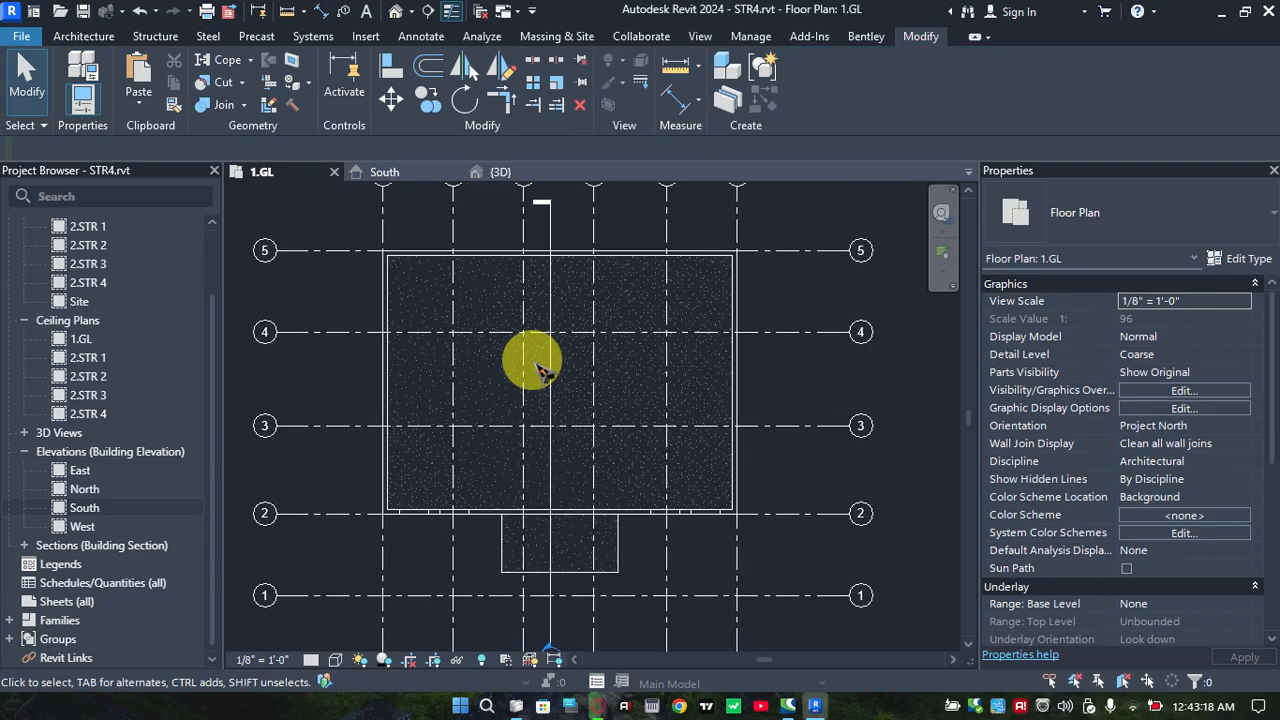